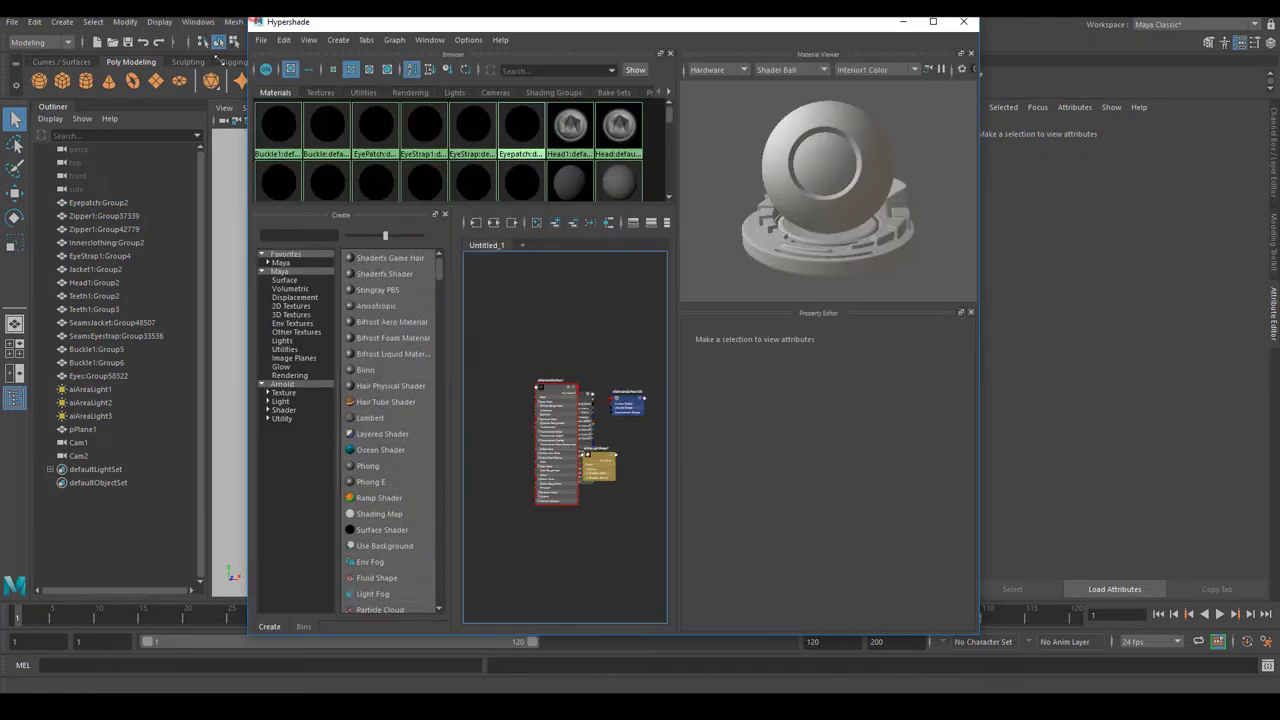
Clear all existing nodes from the Hypershade work area graph.
scroll(515, 428, up, 4)
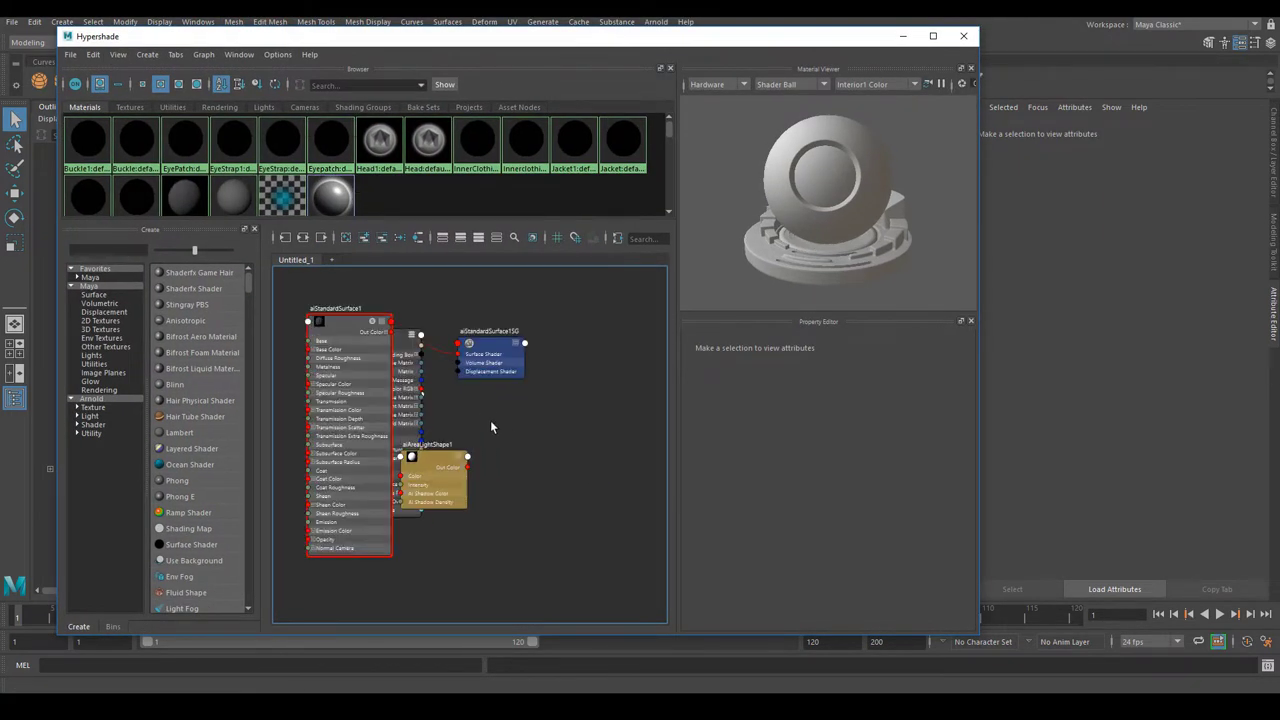
alt+middle_drag(441, 395, 495, 414)
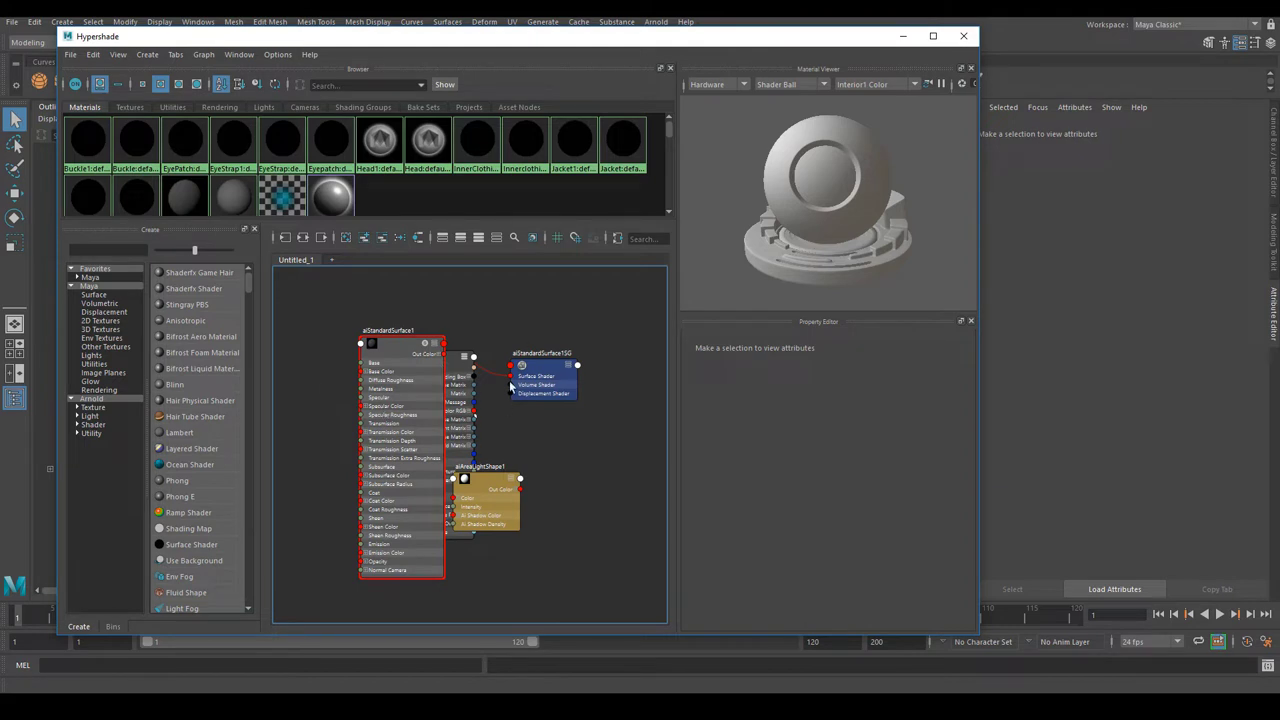
mouse_move(480, 370)
alt+middle_down()
mouse_move(454, 383)
mouse_move(466, 371)
alt+middle_up()
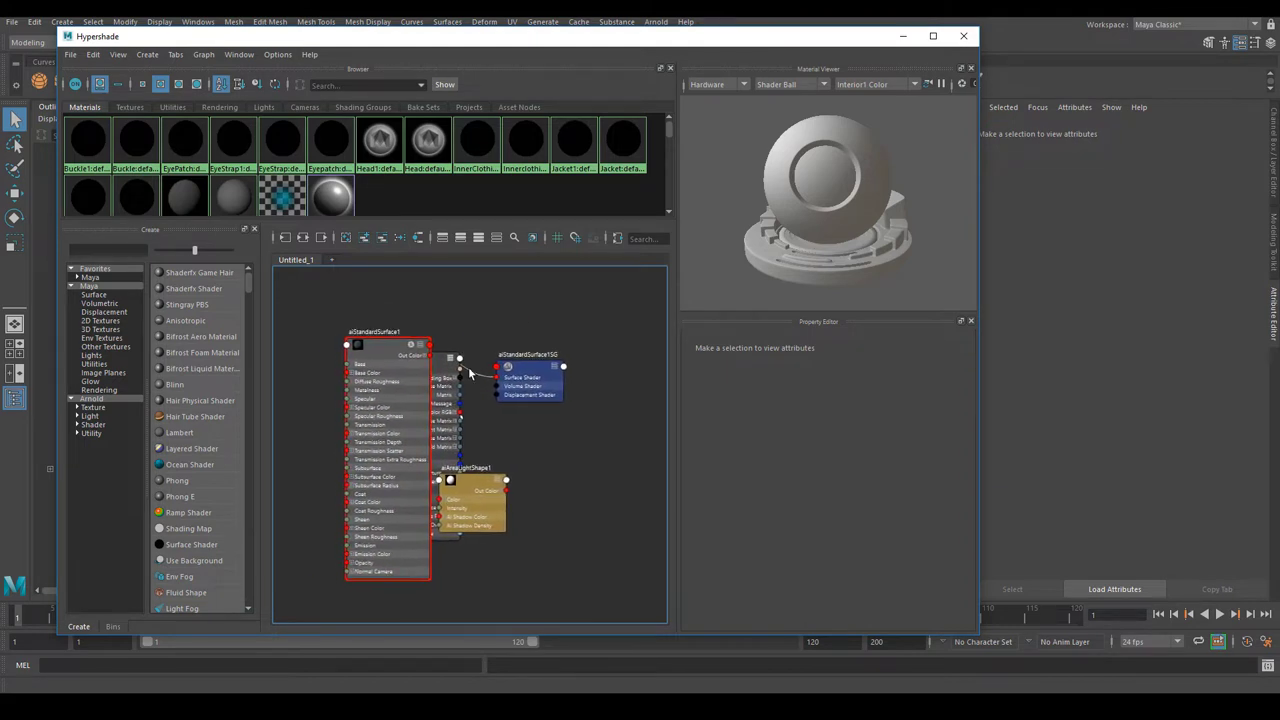
click(347, 237)
Create an aiStandardSurface material node in the empty work area.
click(440, 455)
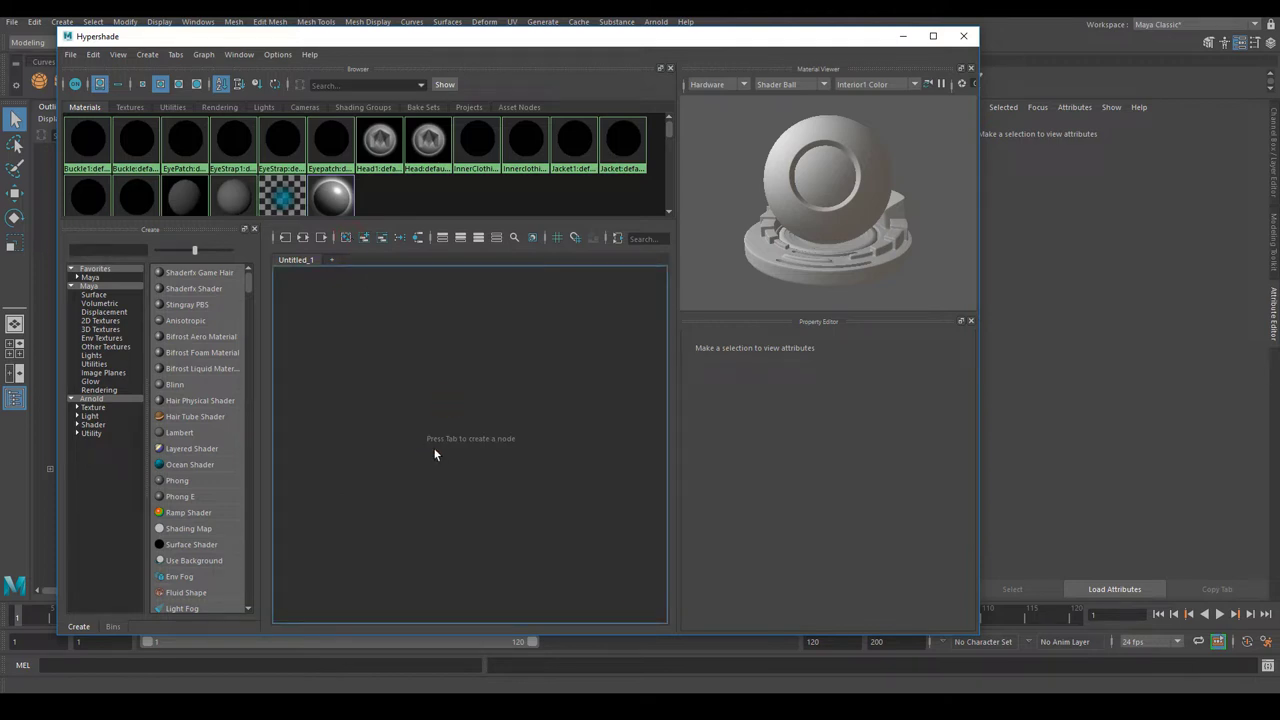
key(Tab)
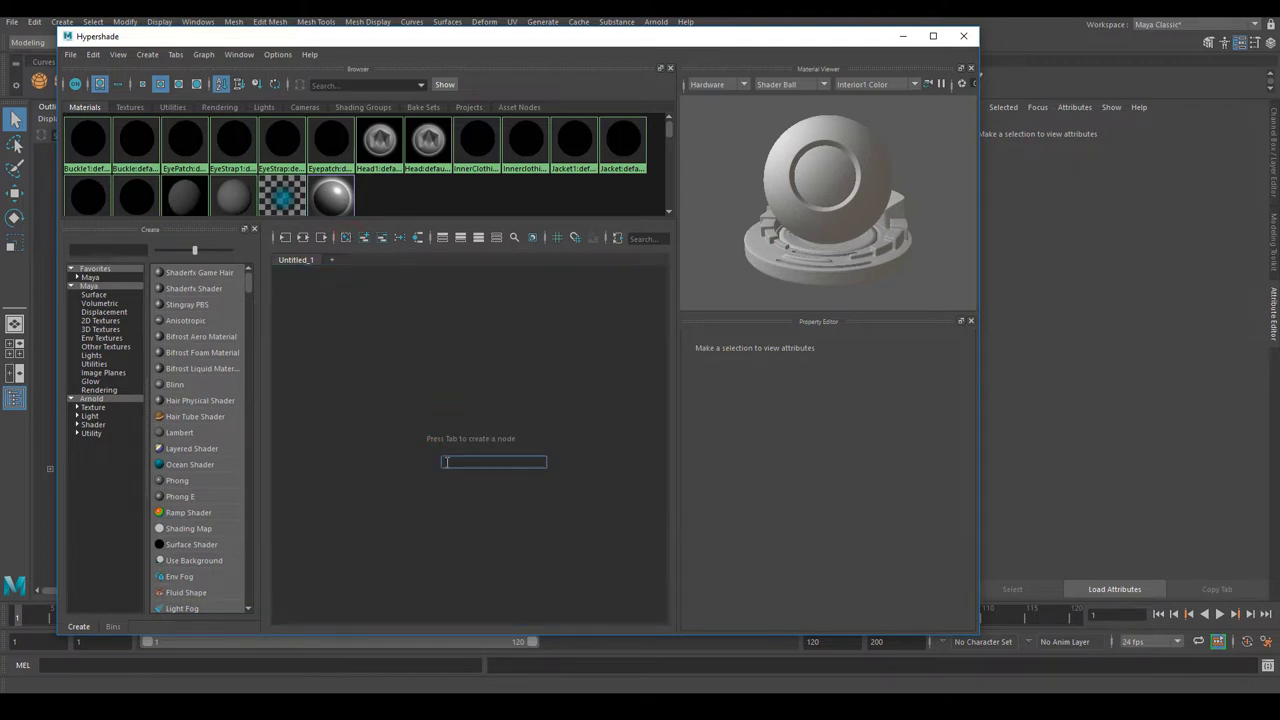
text(stand)
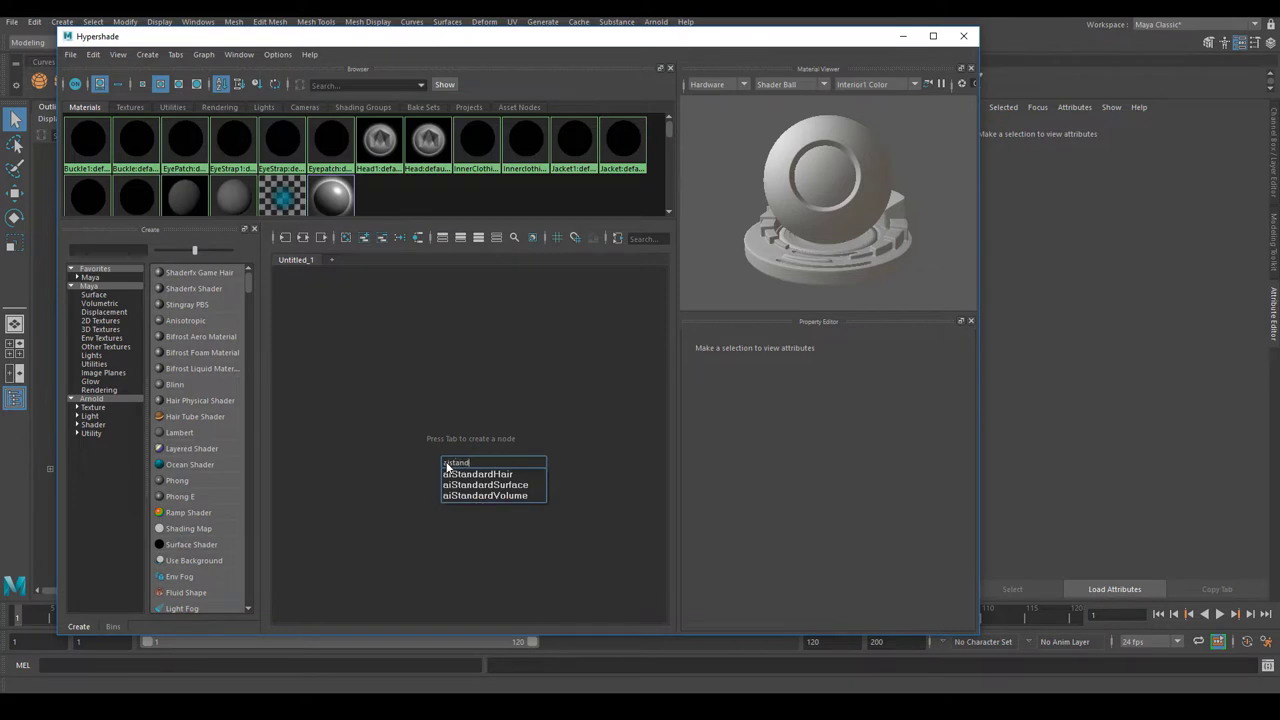
click(483, 485)
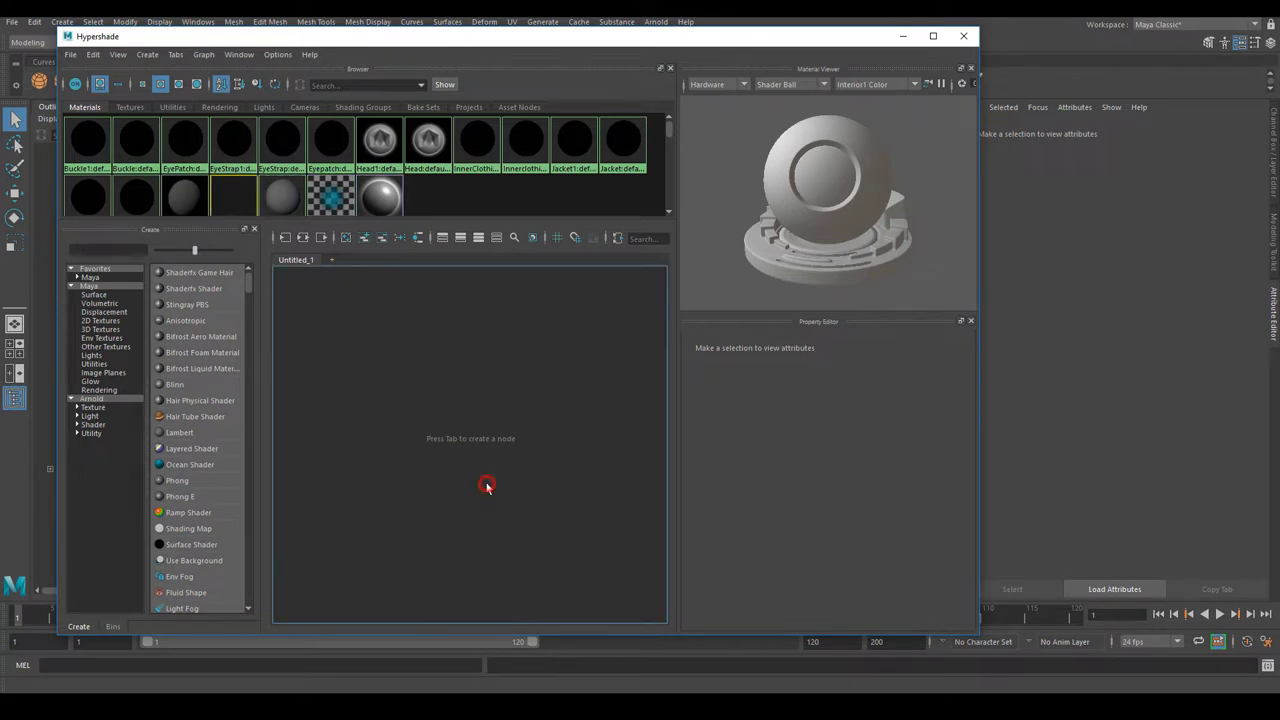
alt+right_drag(500, 452, 537, 451)
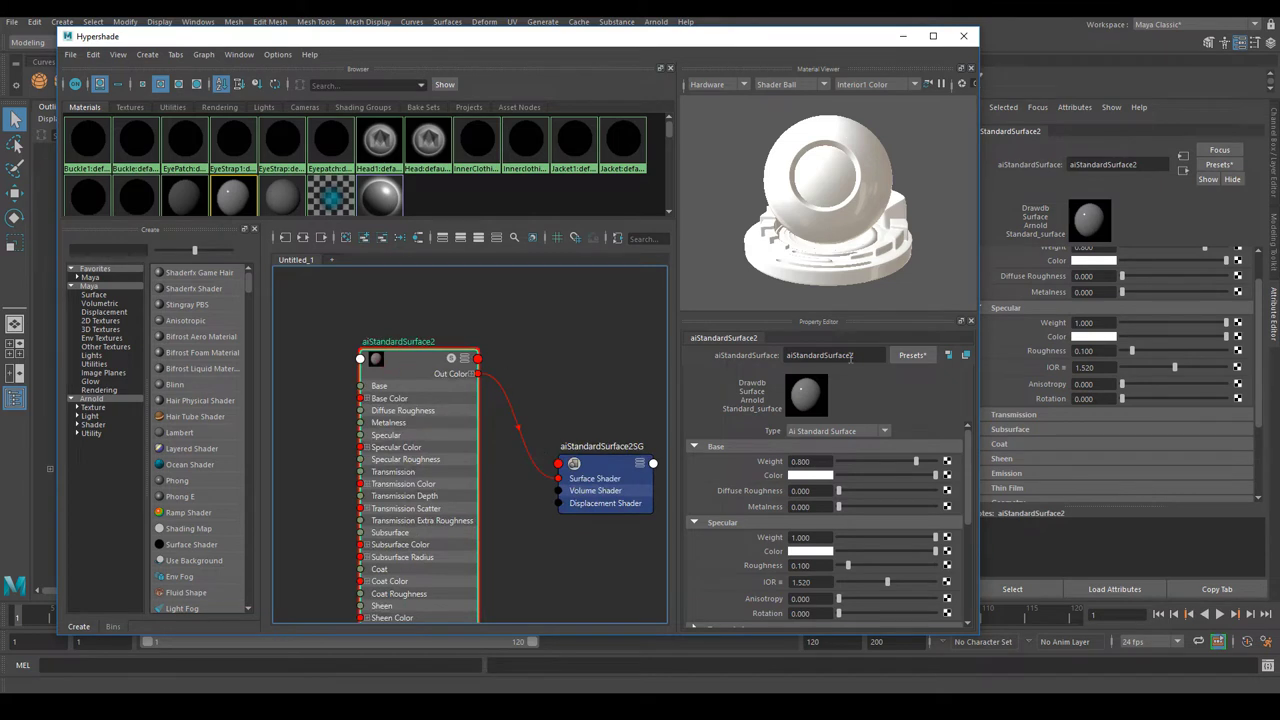
Rename the new aiStandardSurface material as Skin and frame its node in the graph.
drag(866, 356, 720, 357)
text(S)
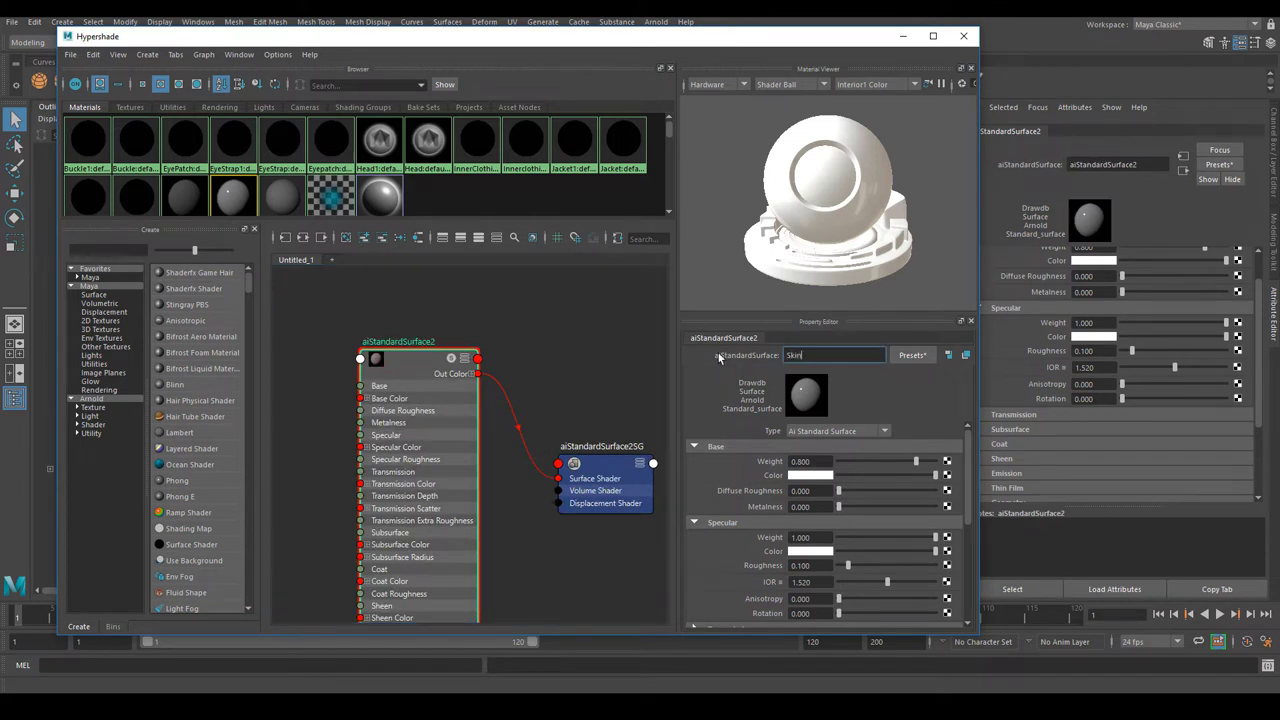
text(kin)
key(Return)
alt+middle_drag(525, 437, 560, 420)
mouse_move(560, 420)
alt+right_down()
mouse_move(549, 437)
mouse_move(503, 413)
mouse_move(534, 429)
alt+right_up()
alt+middle_drag(534, 429, 508, 431)
mouse_move(508, 432)
alt+right_down()
mouse_move(545, 437)
mouse_move(530, 425)
mouse_move(515, 444)
alt+right_up()
alt+middle_drag(515, 444, 532, 444)
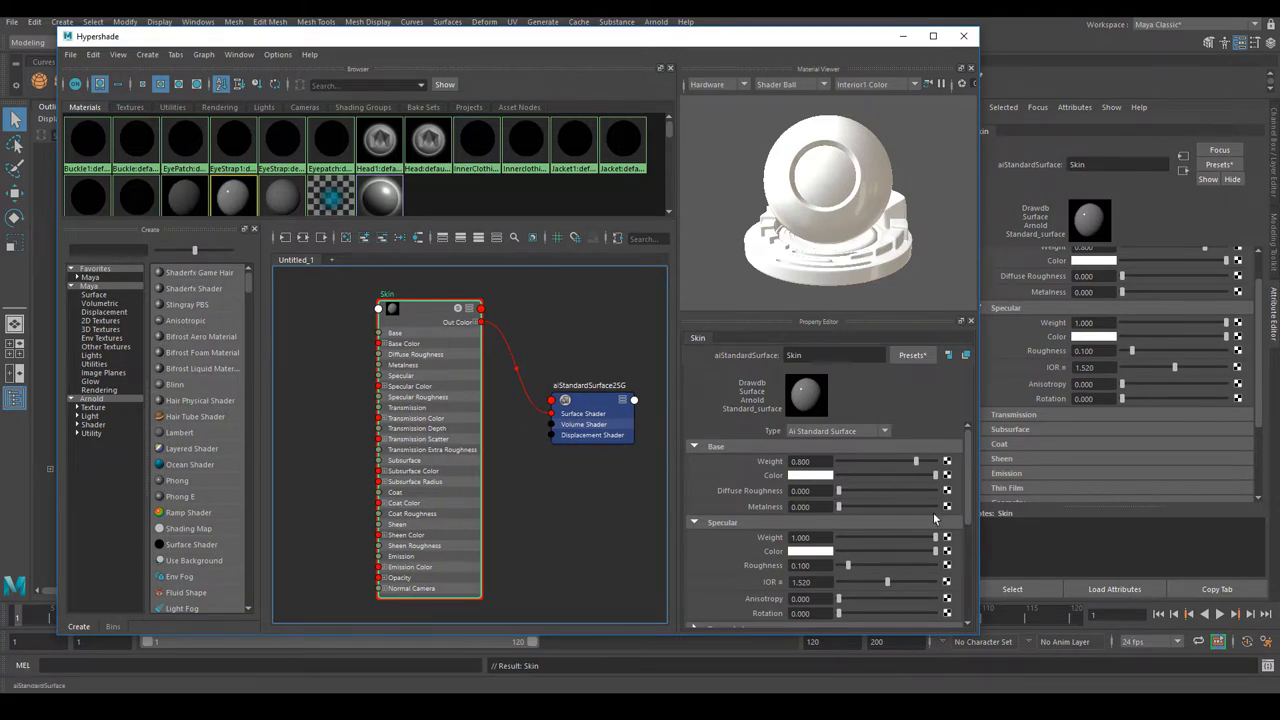
Examine the Spec2.tif specular map alongside the Skin material's Specular attributes.
mouse_move(968, 474)
mouse_down()
mouse_move(968, 496)
mouse_move(950, 457)
mouse_up()
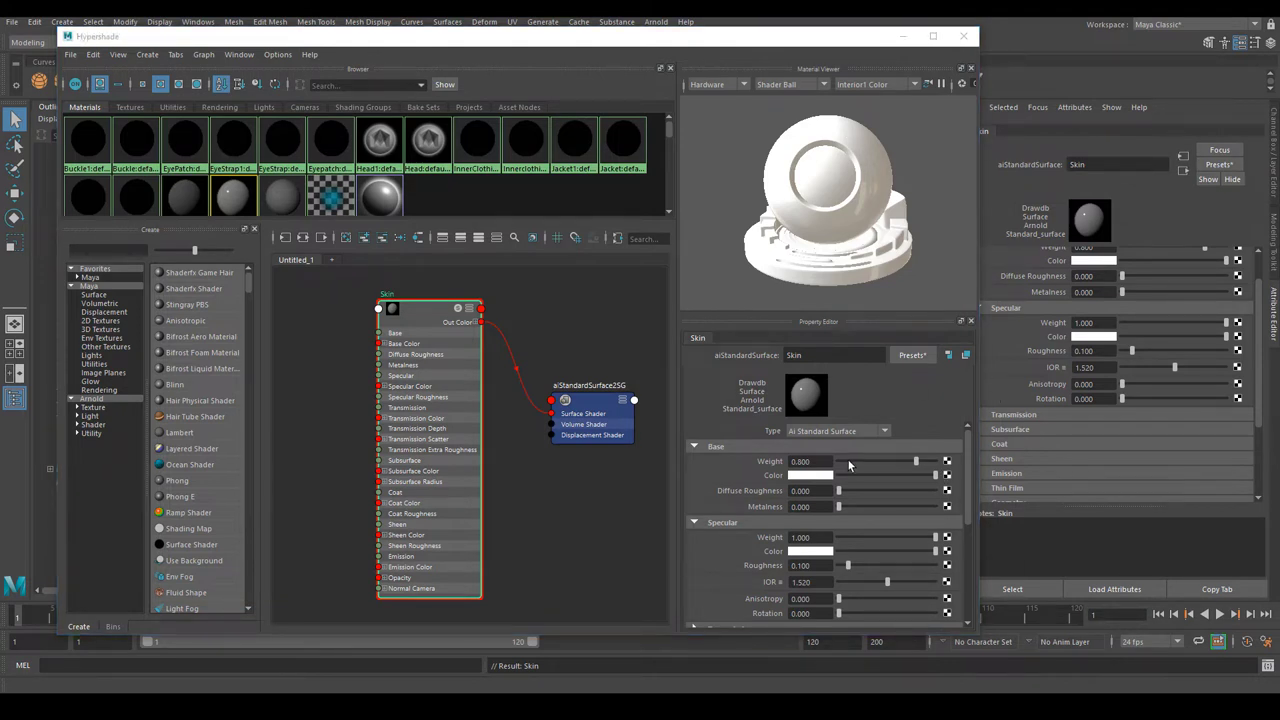
scroll(733, 497, down, 1)
scroll(737, 493, up, 1)
drag(707, 529, 746, 529)
drag(1279, 183, 366, 175)
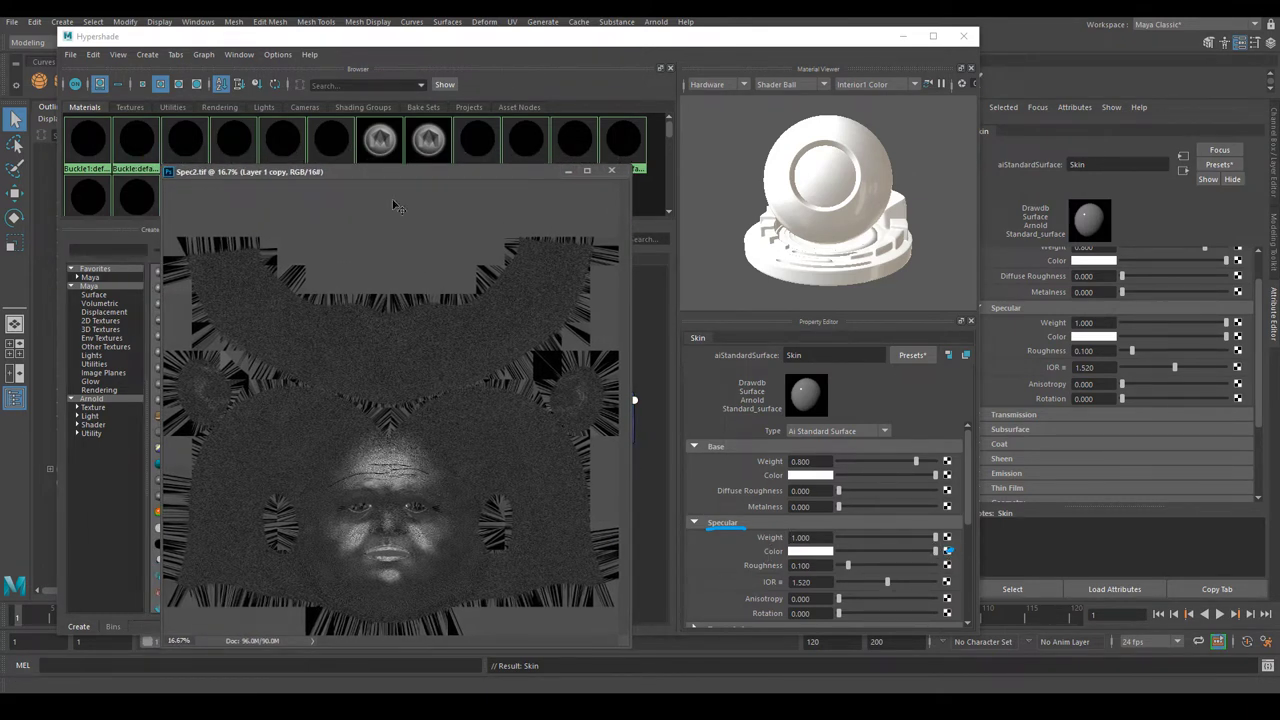
drag(387, 171, 1279, 141)
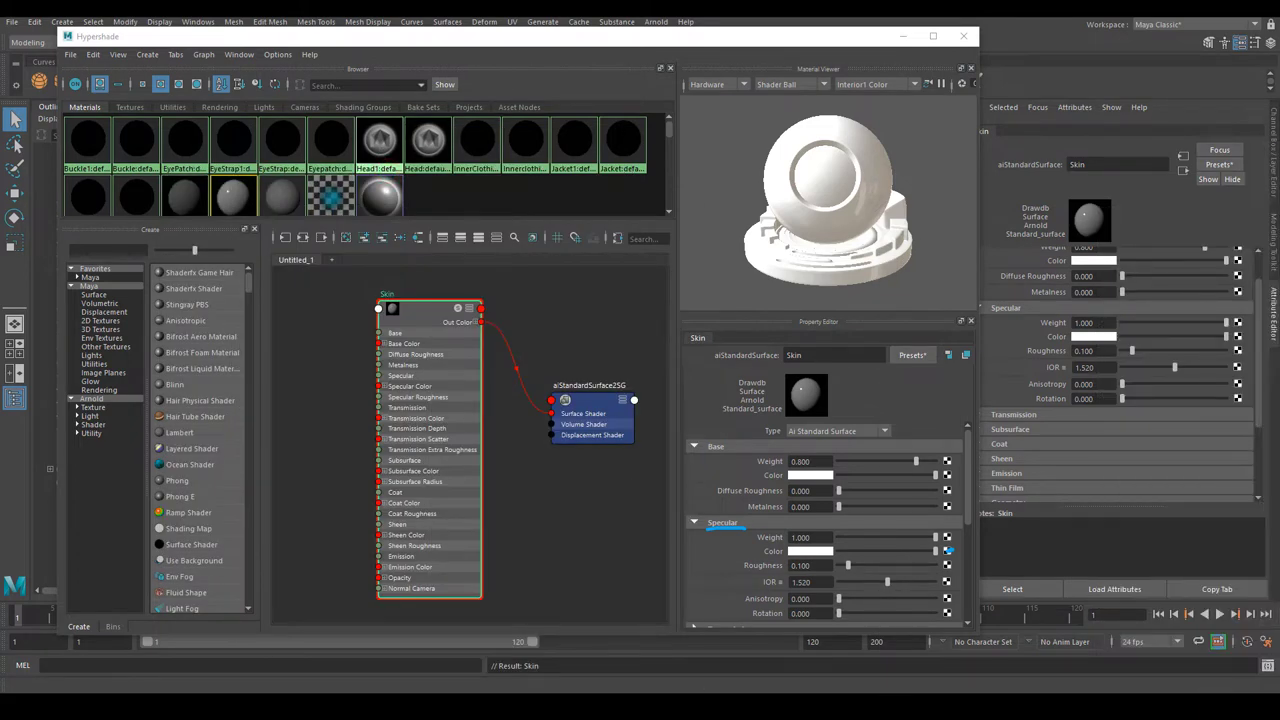
Expand the Subsurface attributes of the Skin material.
scroll(832, 527, down, 2)
scroll(832, 527, up, 2)
scroll(832, 527, down, 4)
scroll(833, 530, down, 2)
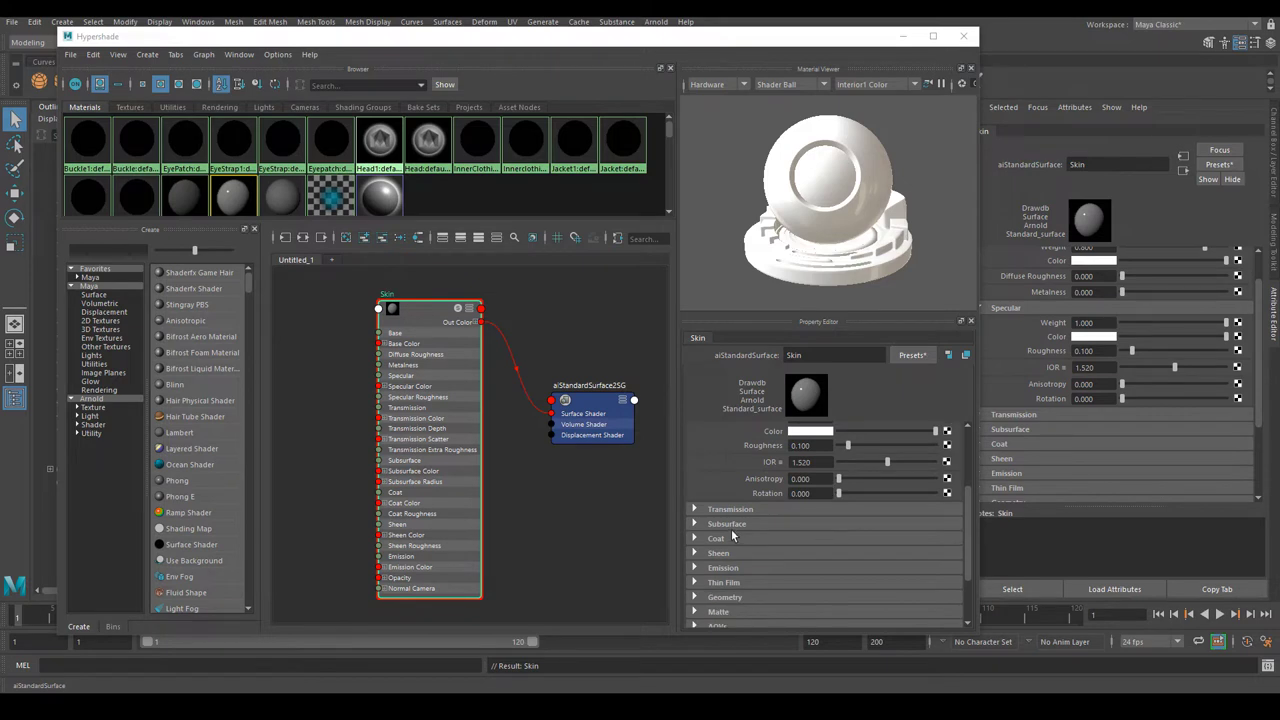
click(732, 527)
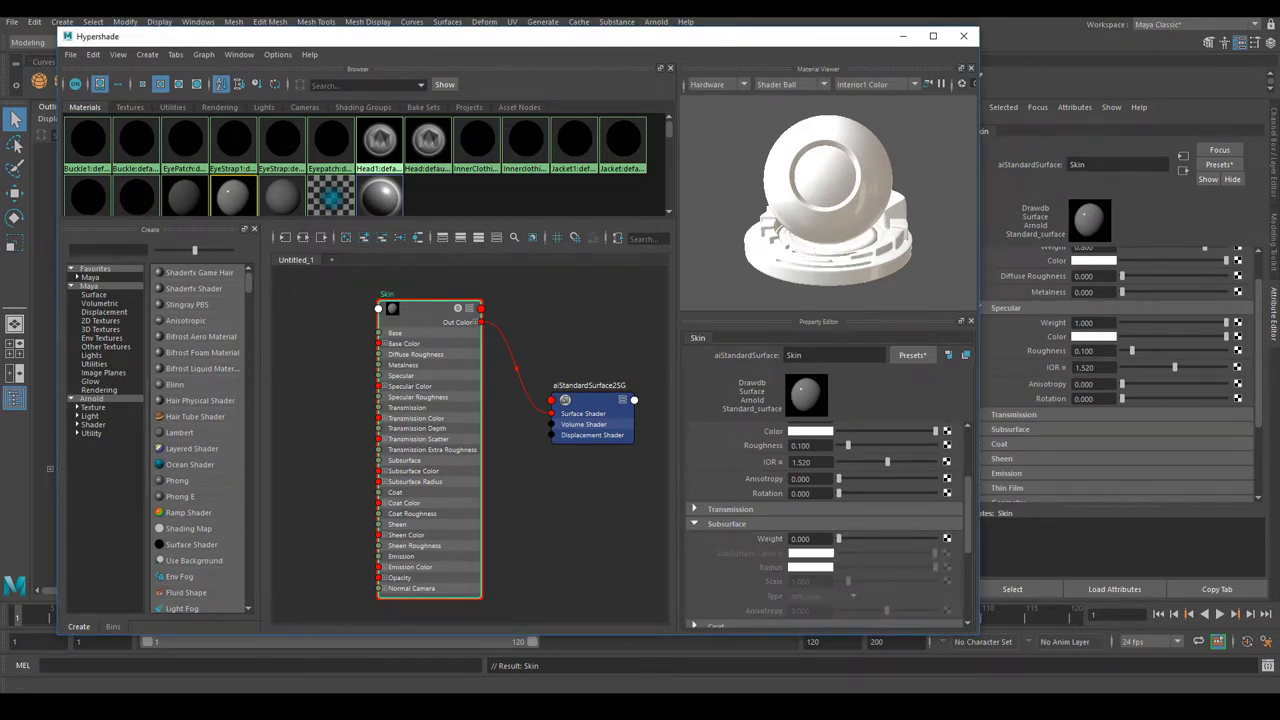
Examine the ColorMap.tif texture alongside the Skin material's SubSurface Color attribute.
drag(1279, 300, 326, 167)
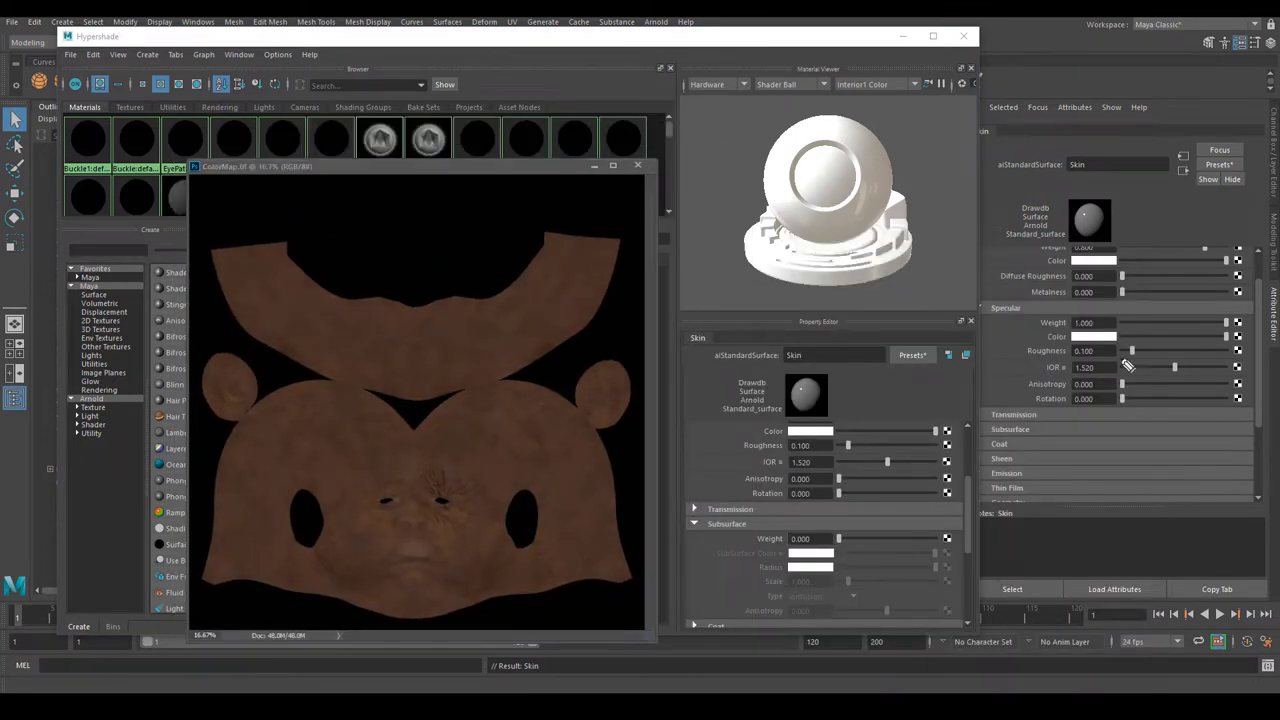
drag(697, 554, 712, 552)
drag(946, 556, 945, 553)
drag(744, 539, 755, 540)
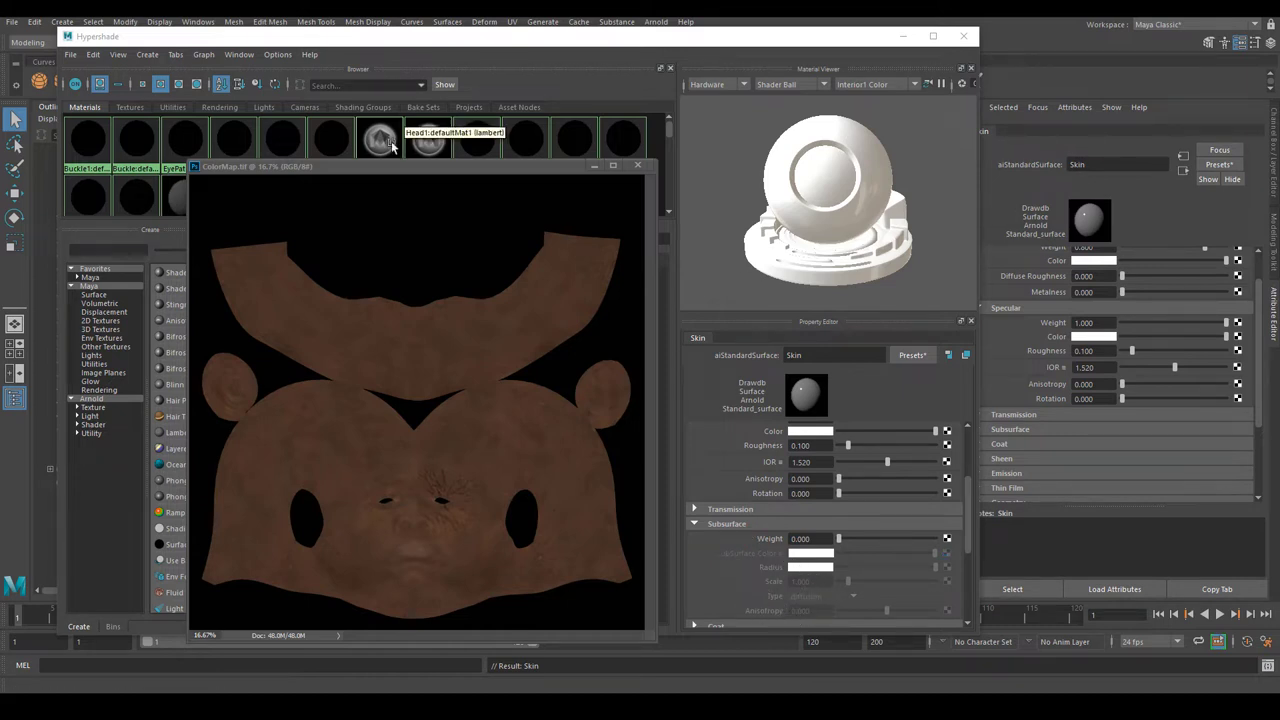
drag(388, 172, 1279, 195)
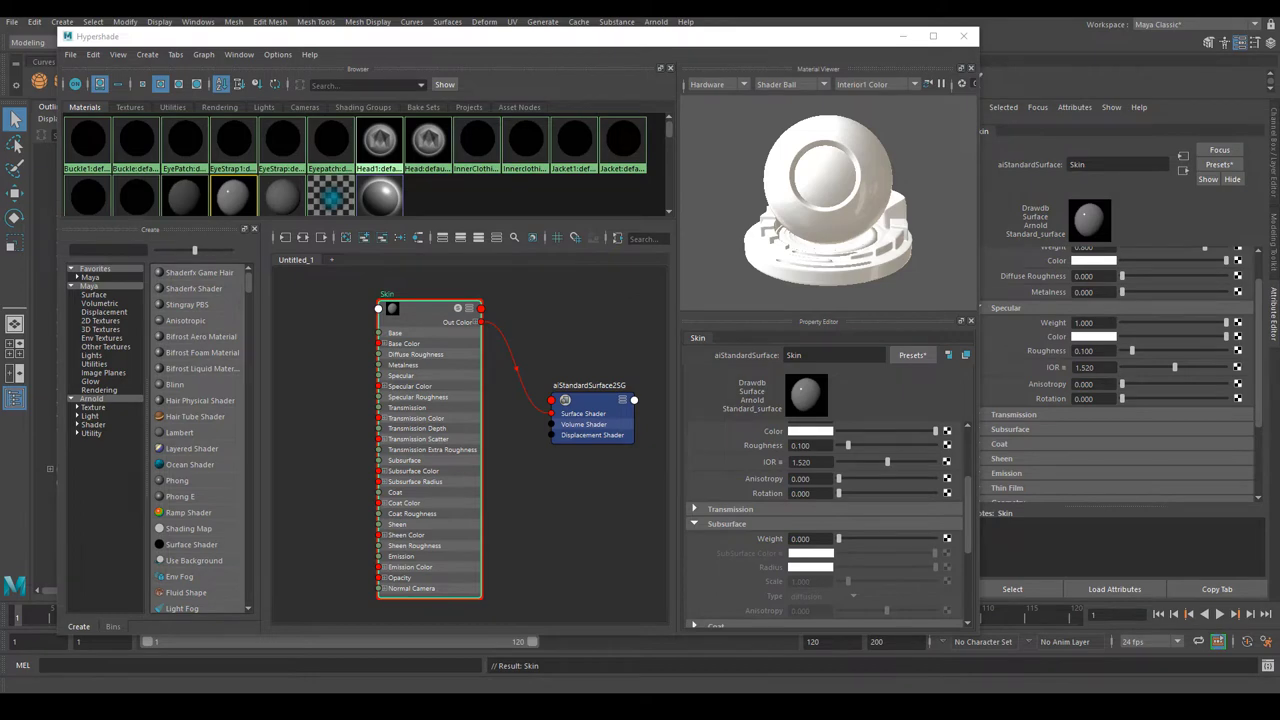
Examine the SSSmap.tif texture alongside the Skin material's subsurface Radius attribute.
drag(1279, 285, 462, 163)
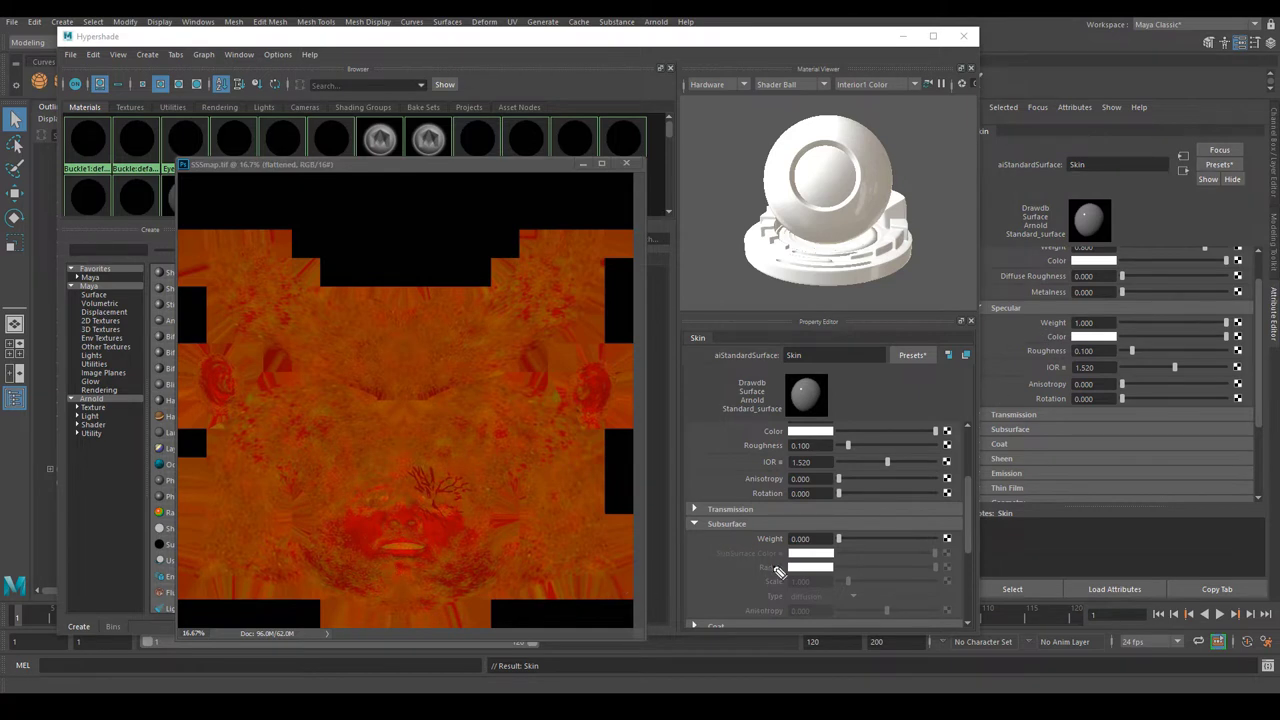
drag(754, 570, 750, 571)
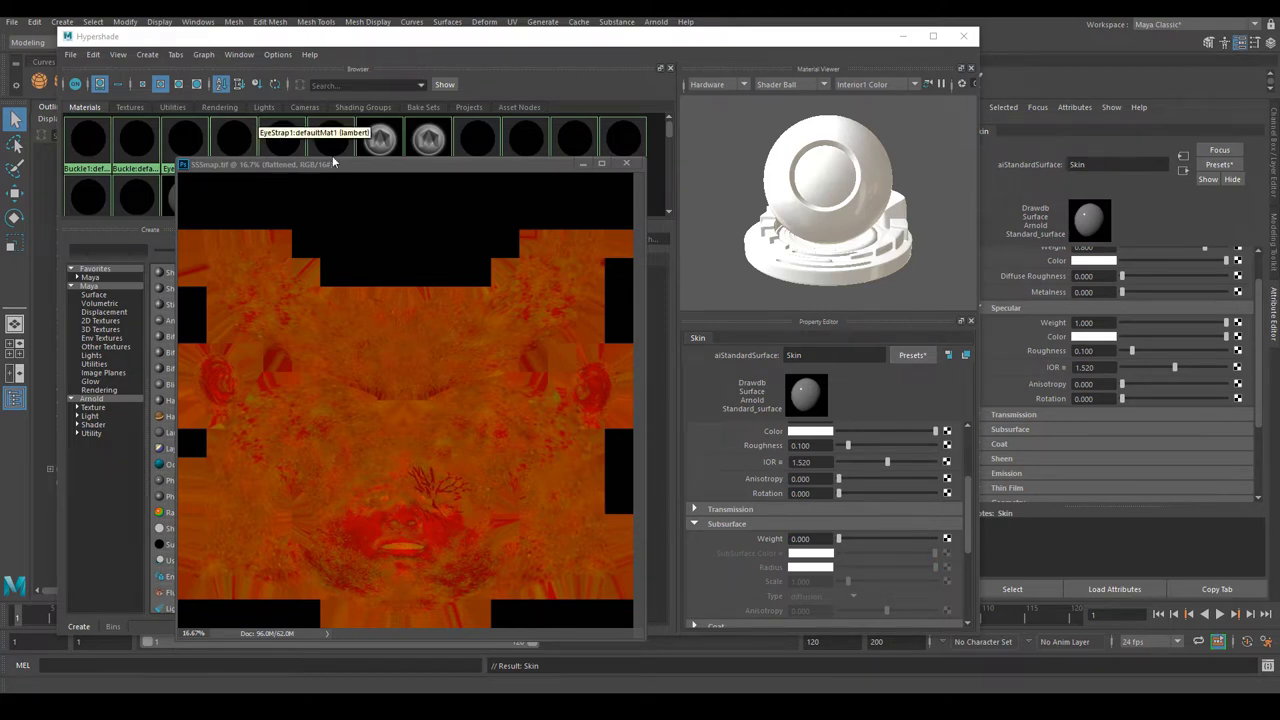
drag(368, 168, 1279, 400)
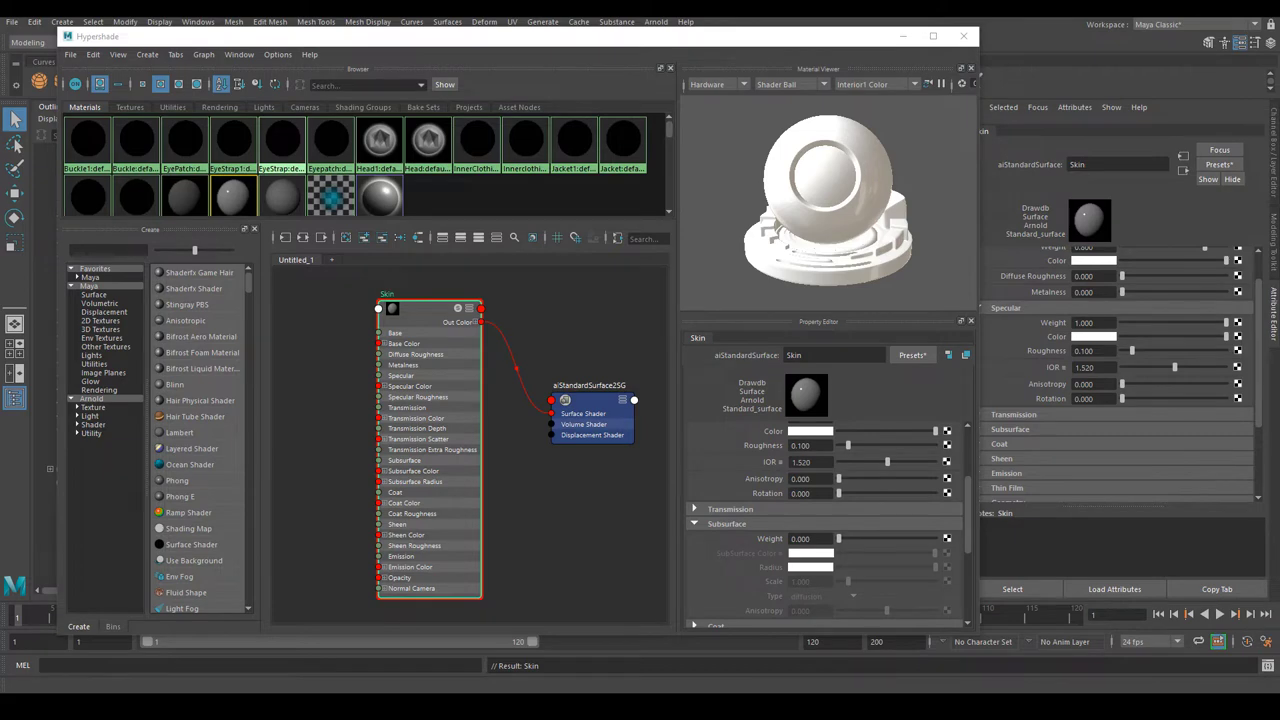
mouse_move(1279, 268)
mouse_down()
mouse_move(402, 268)
mouse_move(357, 178)
mouse_move(1279, 268)
mouse_up()
scroll(922, 538, down, 2)
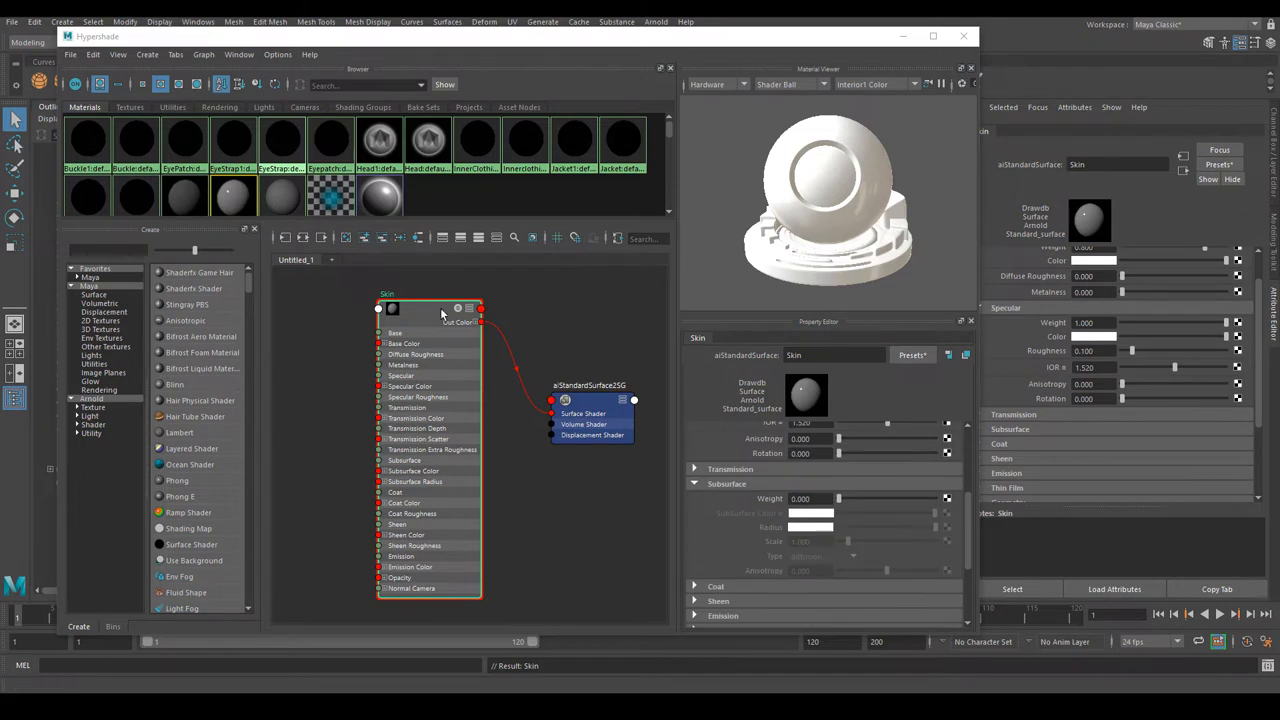
Select the Skin material's shading group node and examine the head displacement map alongside its displacement material input.
drag(441, 314, 432, 320)
drag(591, 403, 575, 372)
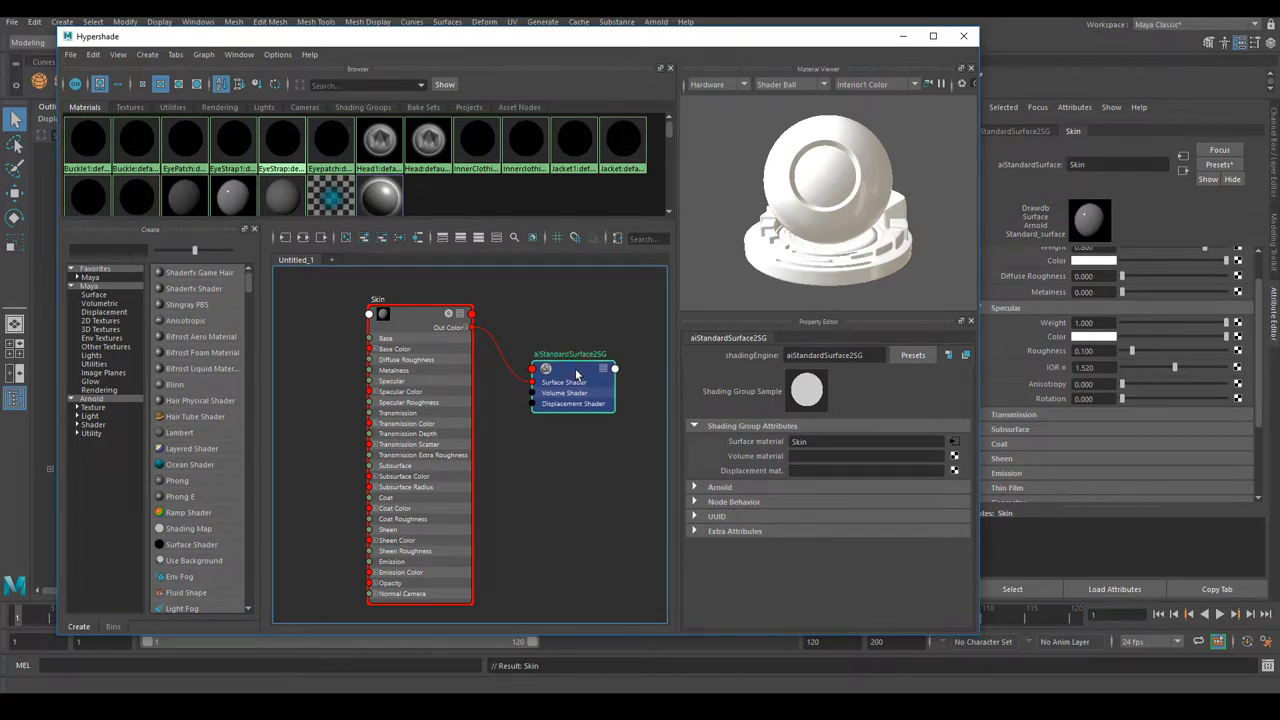
drag(755, 258, 277, 210)
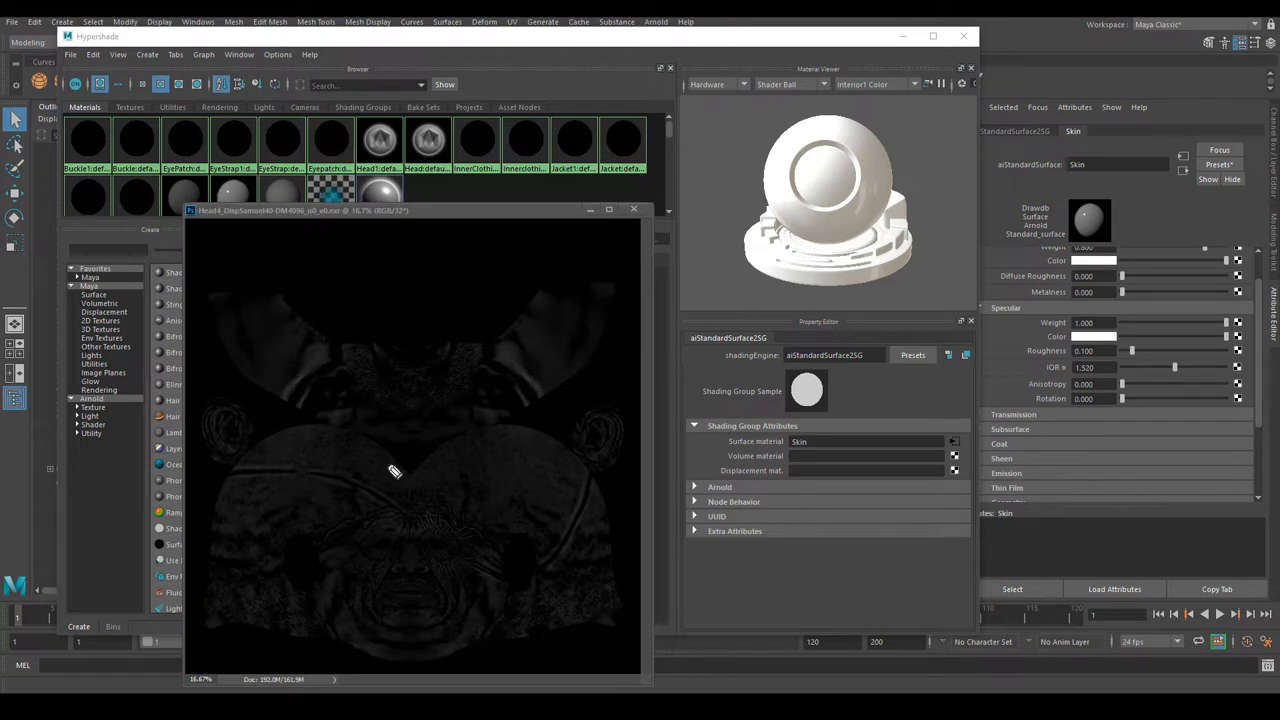
drag(410, 520, 484, 470)
drag(955, 472, 955, 472)
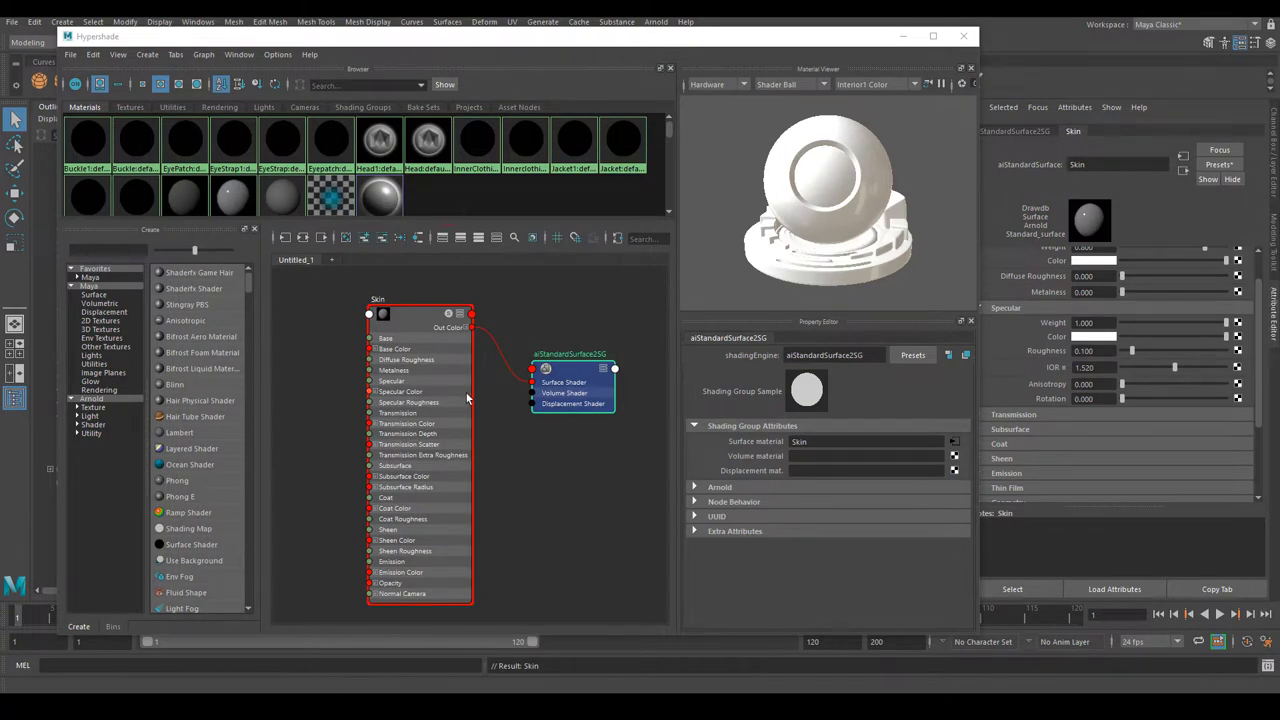
Reselect the Skin material node and collapse its Base attributes.
click(406, 318)
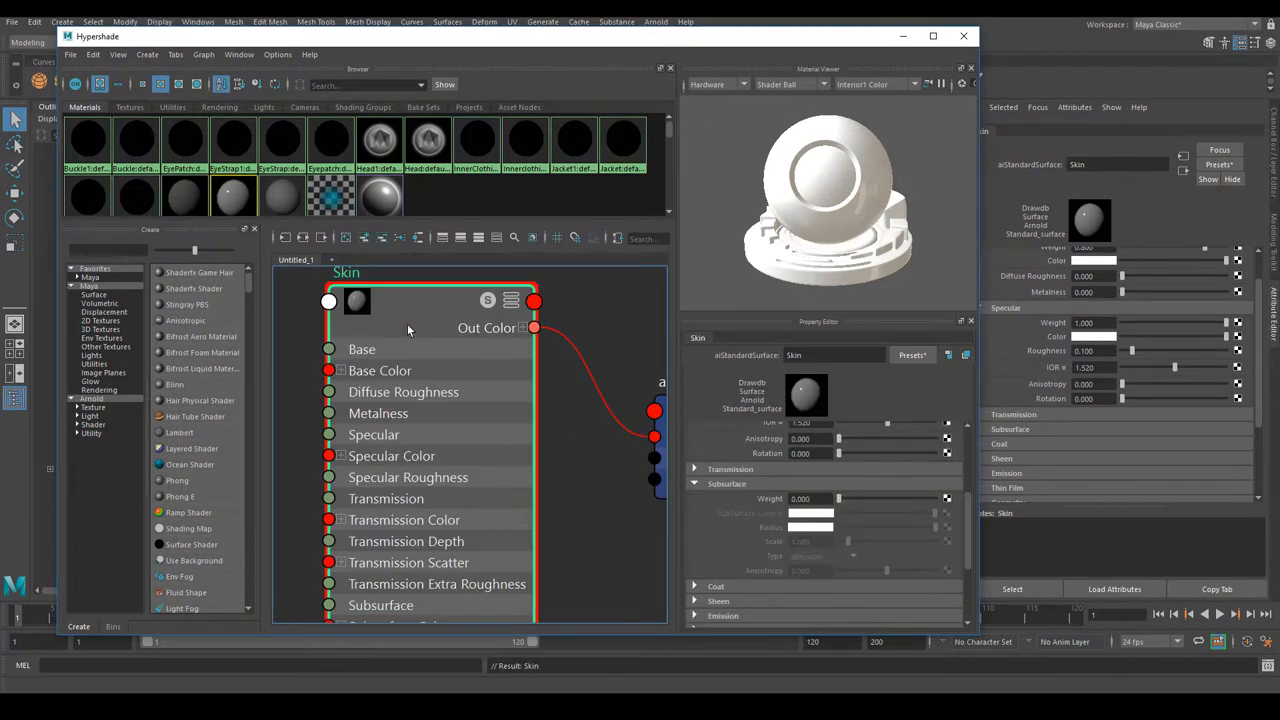
scroll(400, 335, up, 3)
mouse_move(412, 323)
mouse_down()
mouse_move(404, 312)
mouse_move(423, 323)
mouse_up()
scroll(423, 326, down, 3)
alt+right_drag(465, 374, 504, 420)
scroll(504, 420, down, 1)
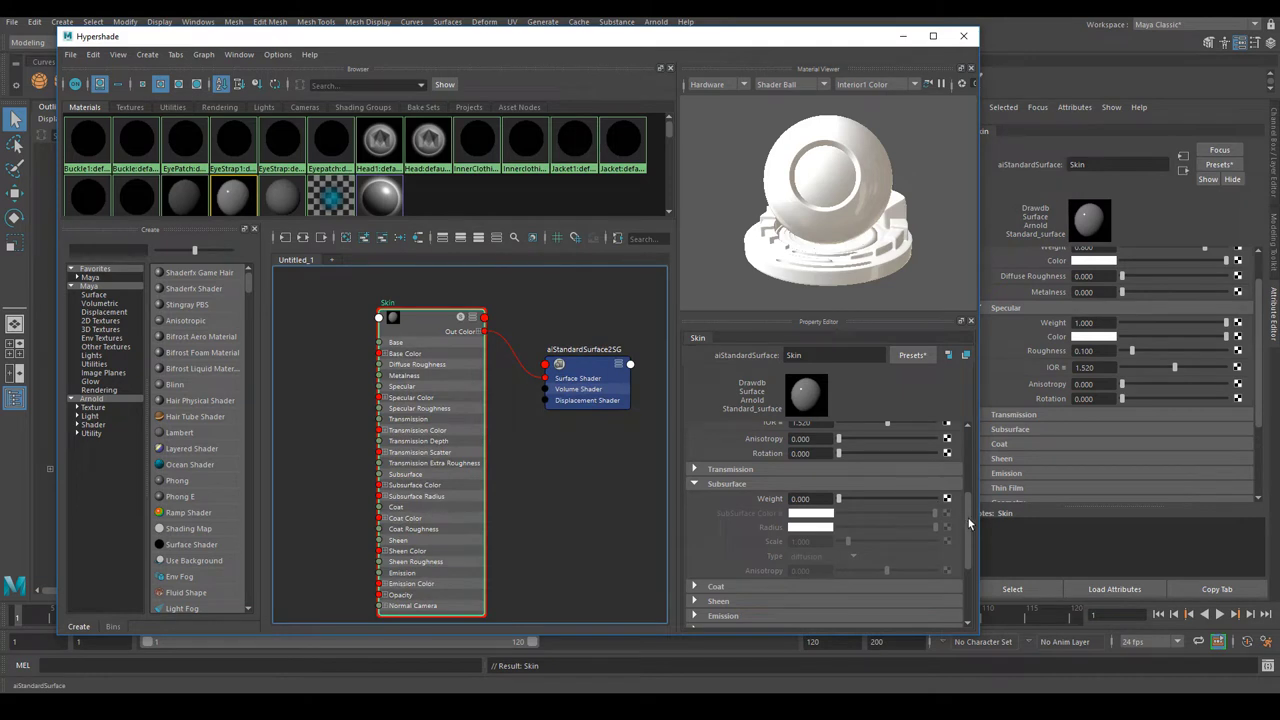
drag(968, 522, 958, 448)
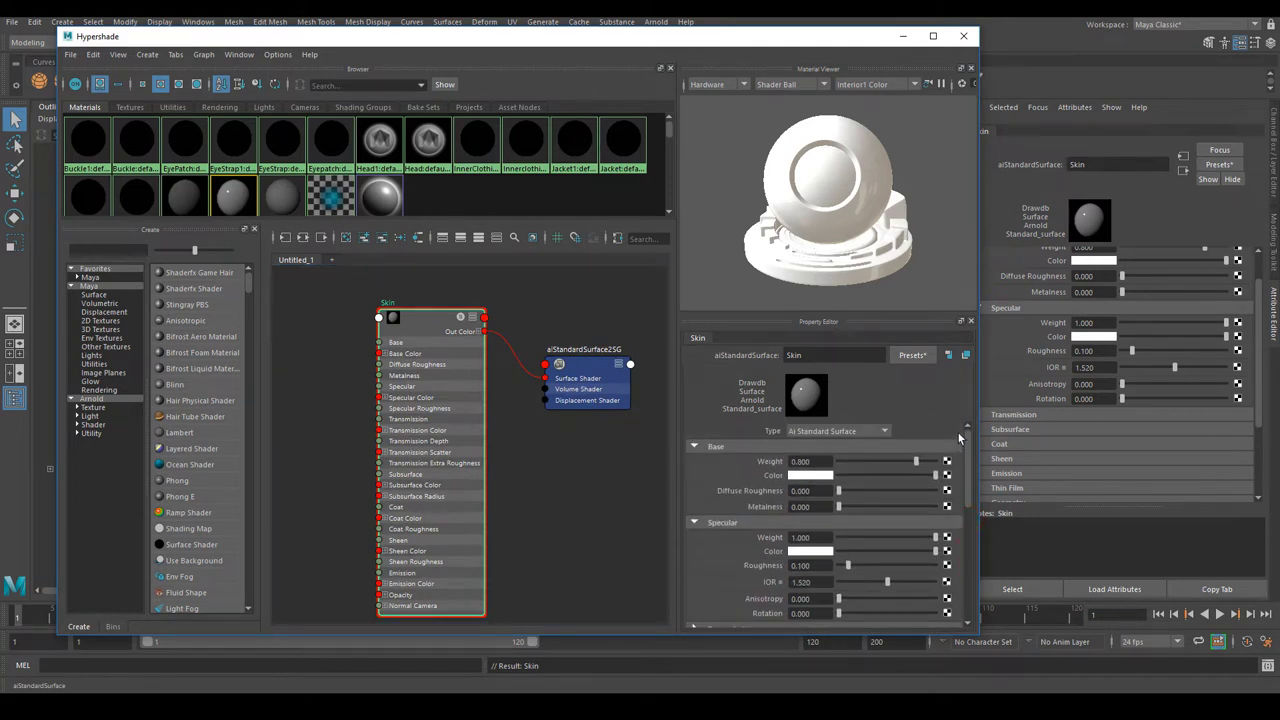
click(705, 447)
click(705, 447)
click(715, 448)
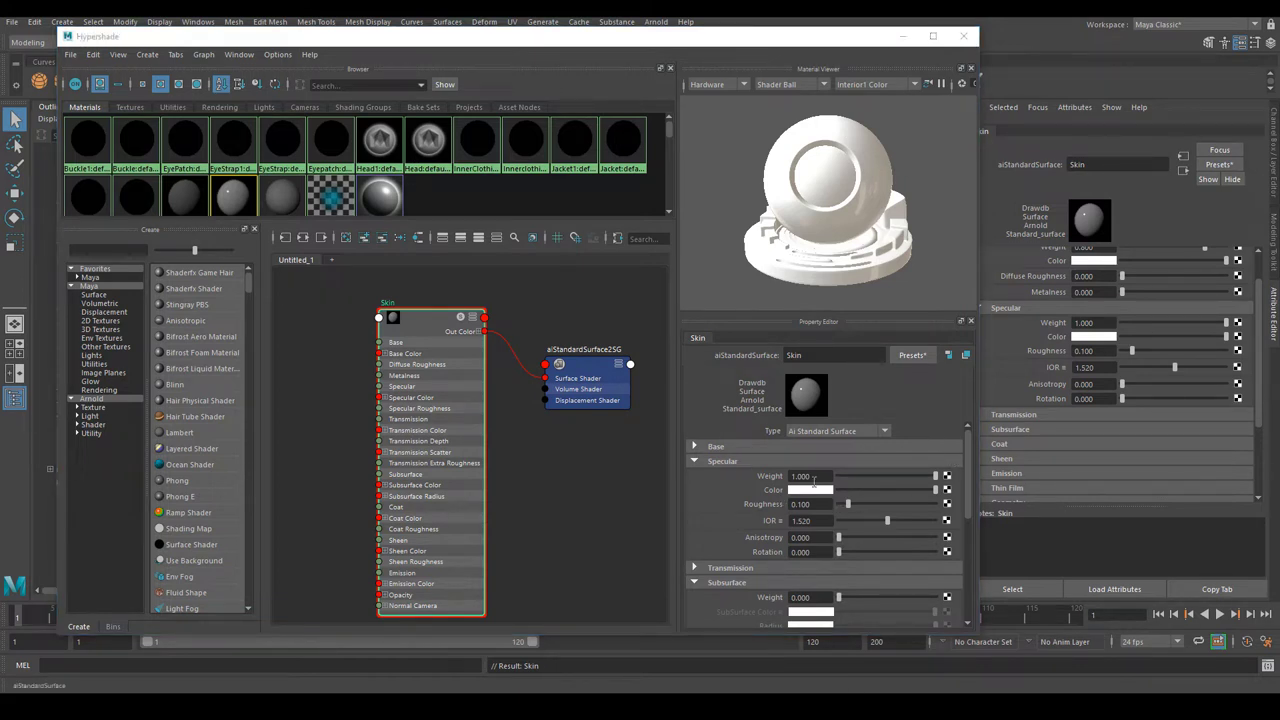
Connect a new File texture to the Specular Color of the Skin material.
drag(813, 477, 789, 478)
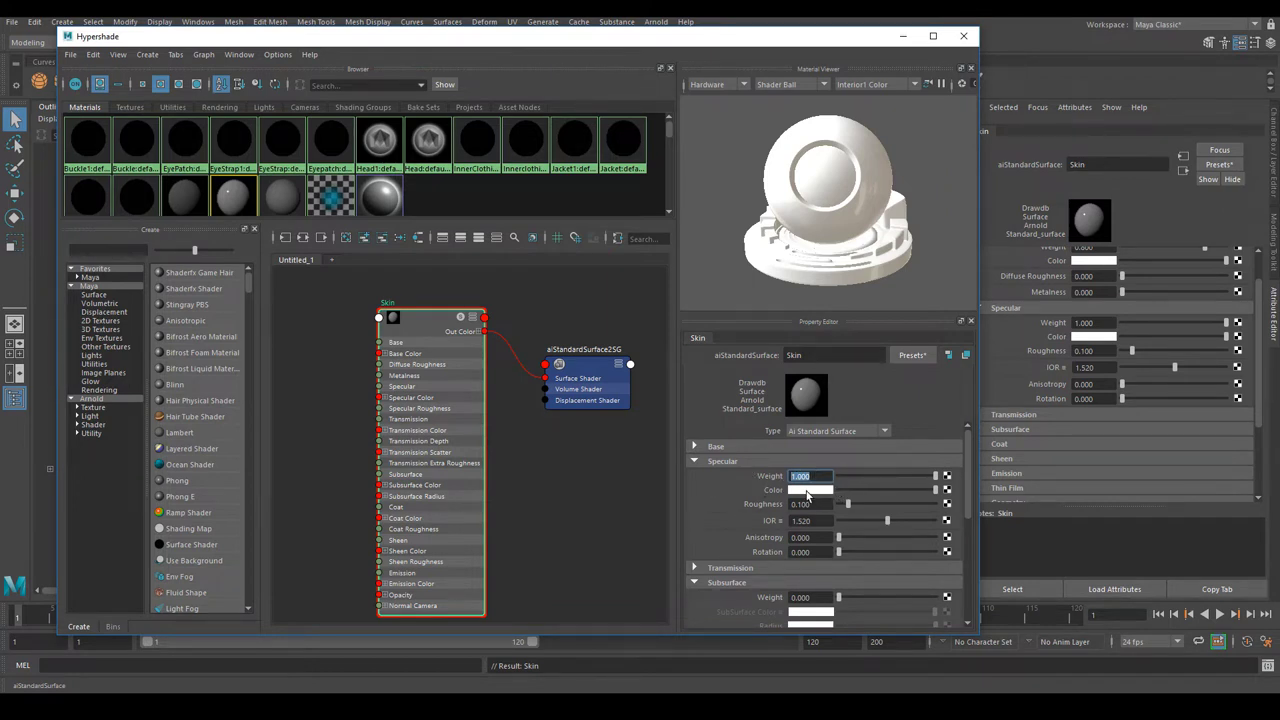
click(946, 490)
drag(550, 245, 529, 194)
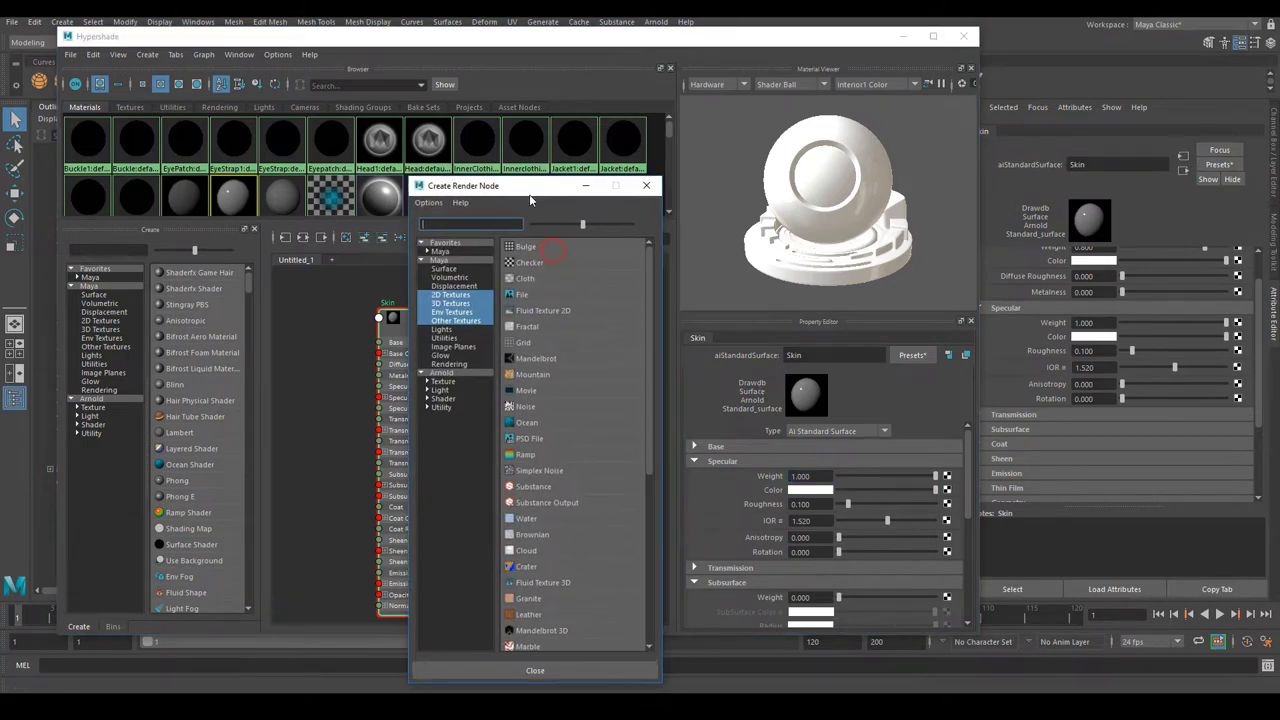
click(522, 294)
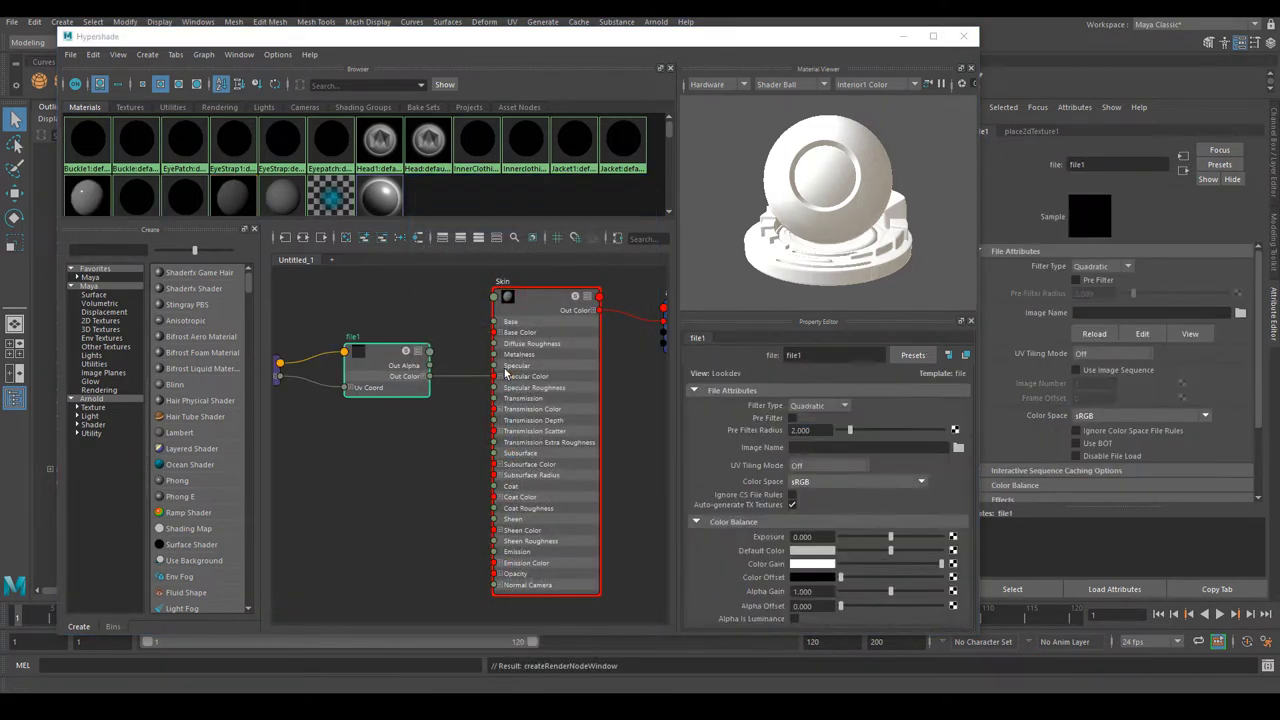
Load Spec2.tif from H:\Samuel Jackson\Maya\The Samuel Render\Maps\Spec\fin as the image of the file1 texture.
click(423, 374)
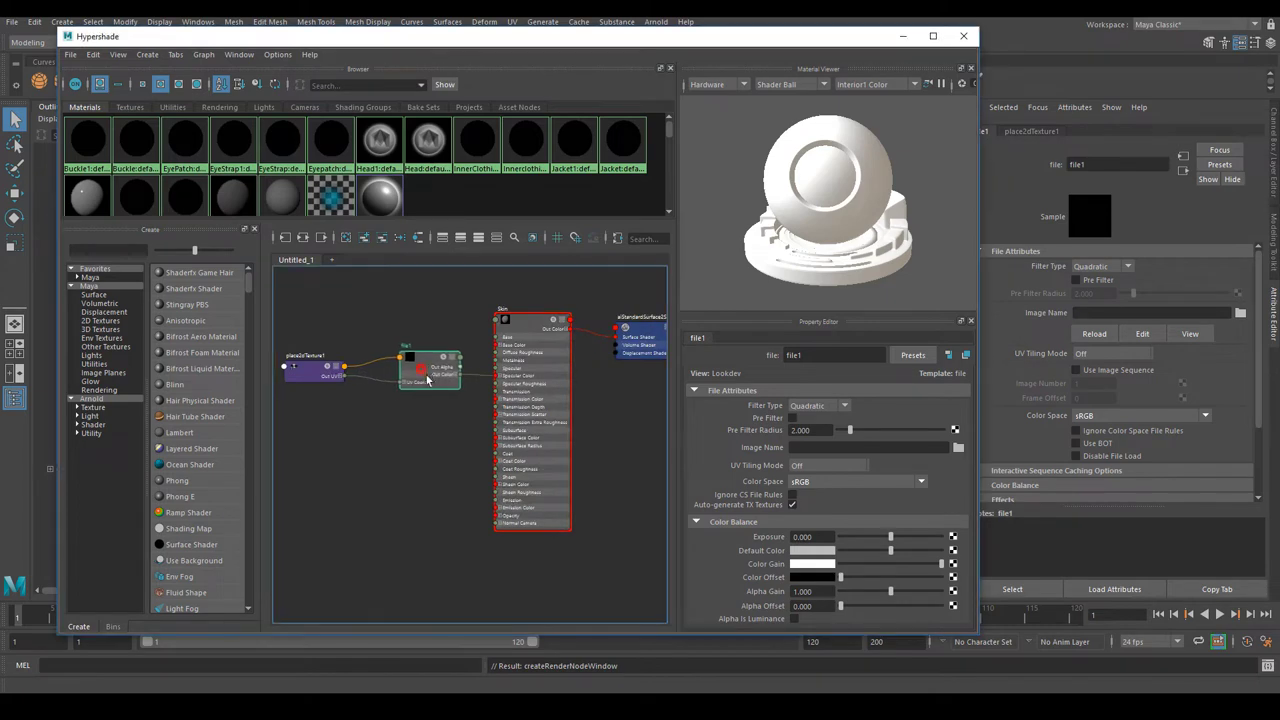
drag(427, 378, 424, 372)
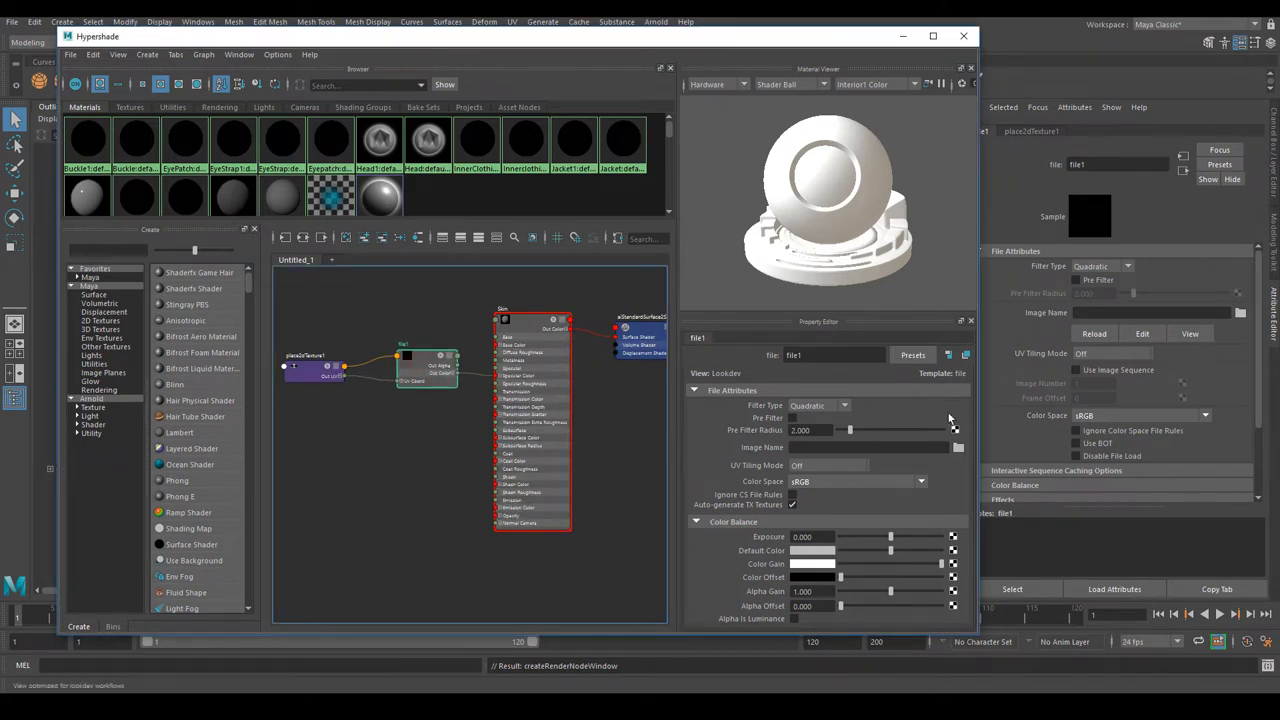
click(958, 448)
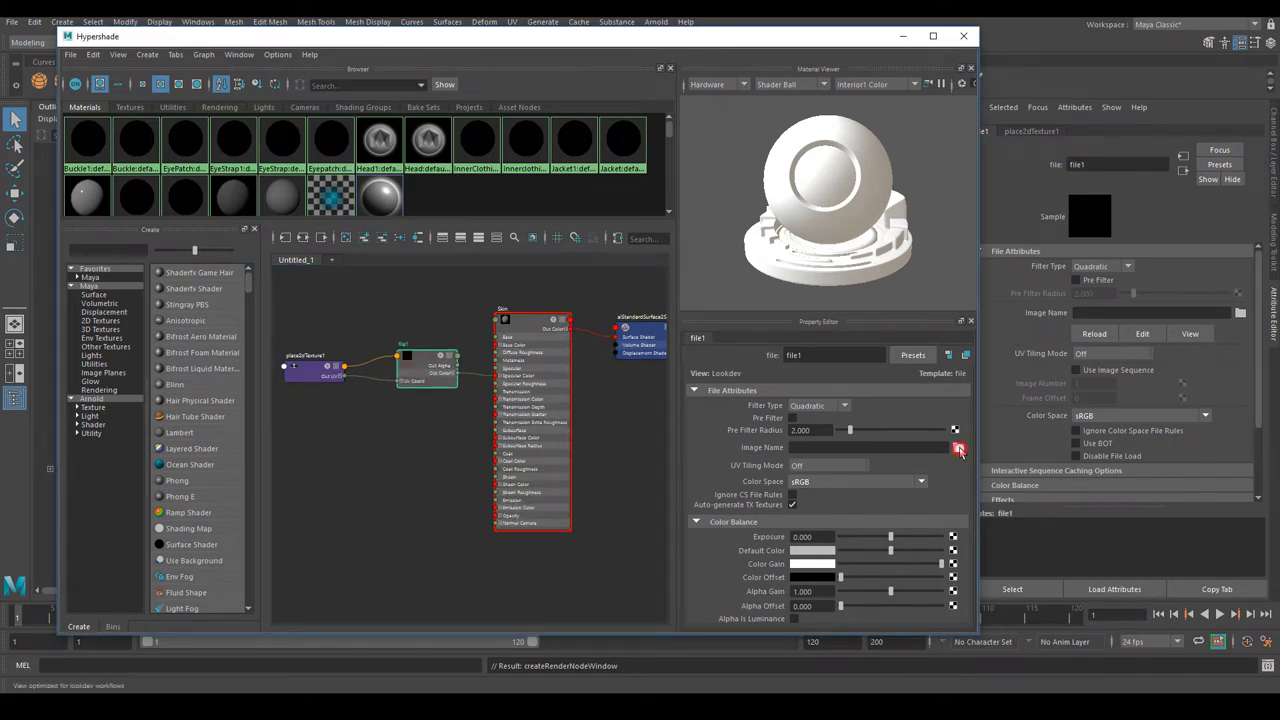
click(190, 200)
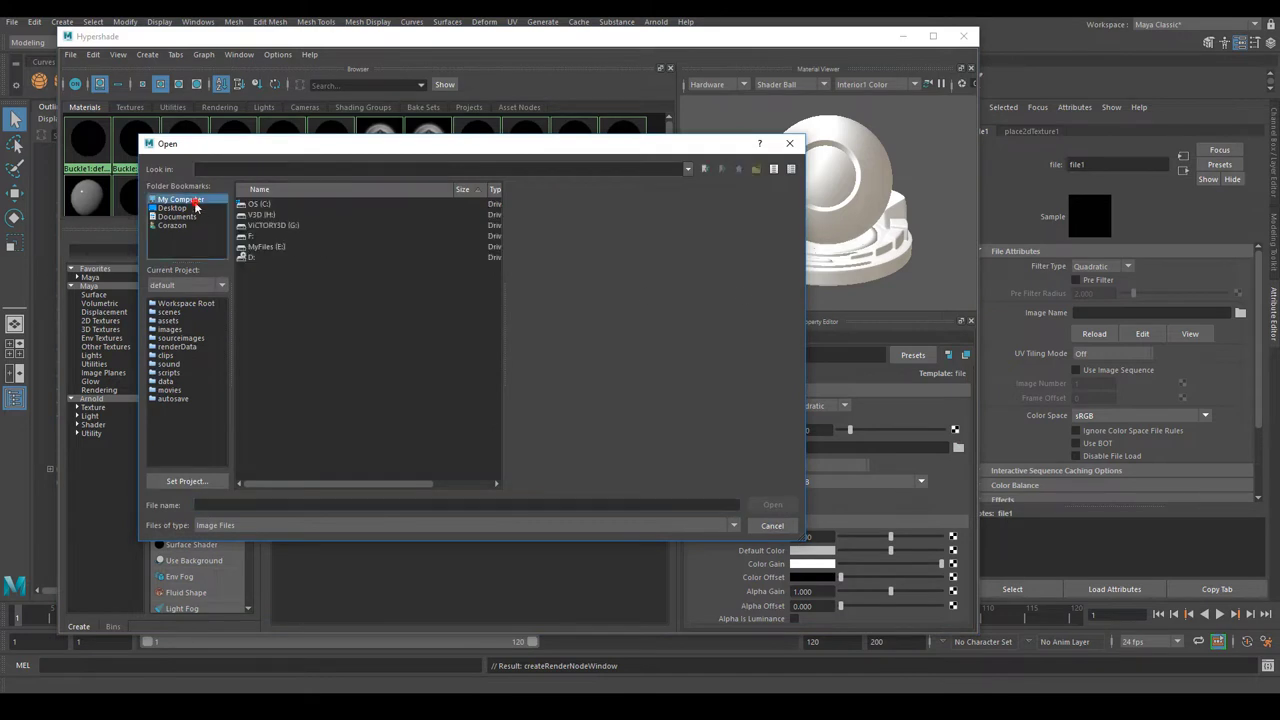
double_click(262, 258)
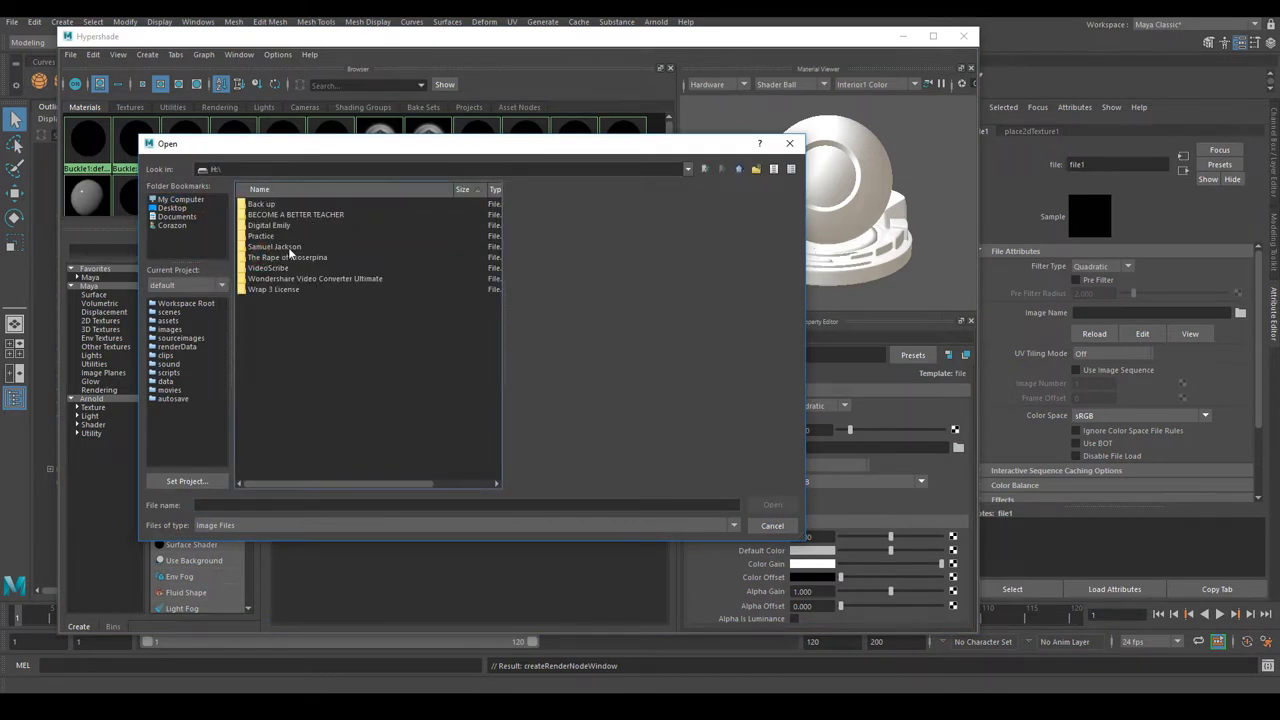
double_click(288, 250)
double_click(271, 227)
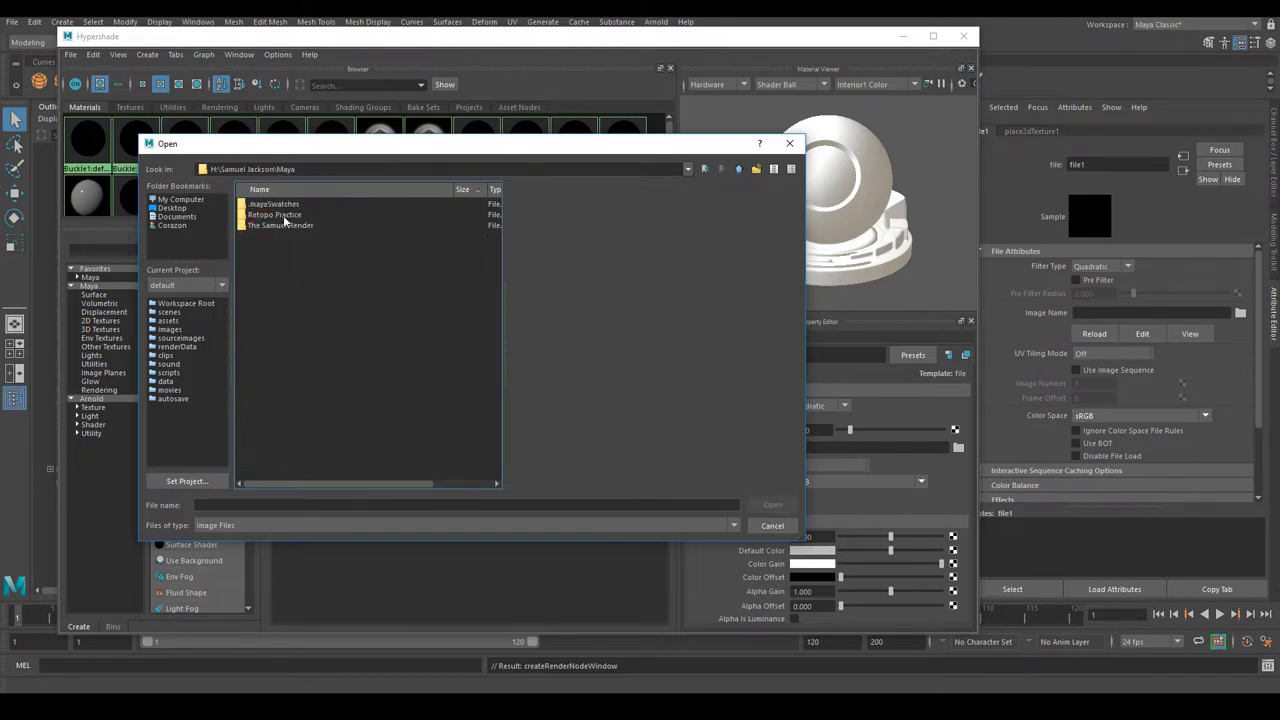
double_click(290, 227)
click(262, 205)
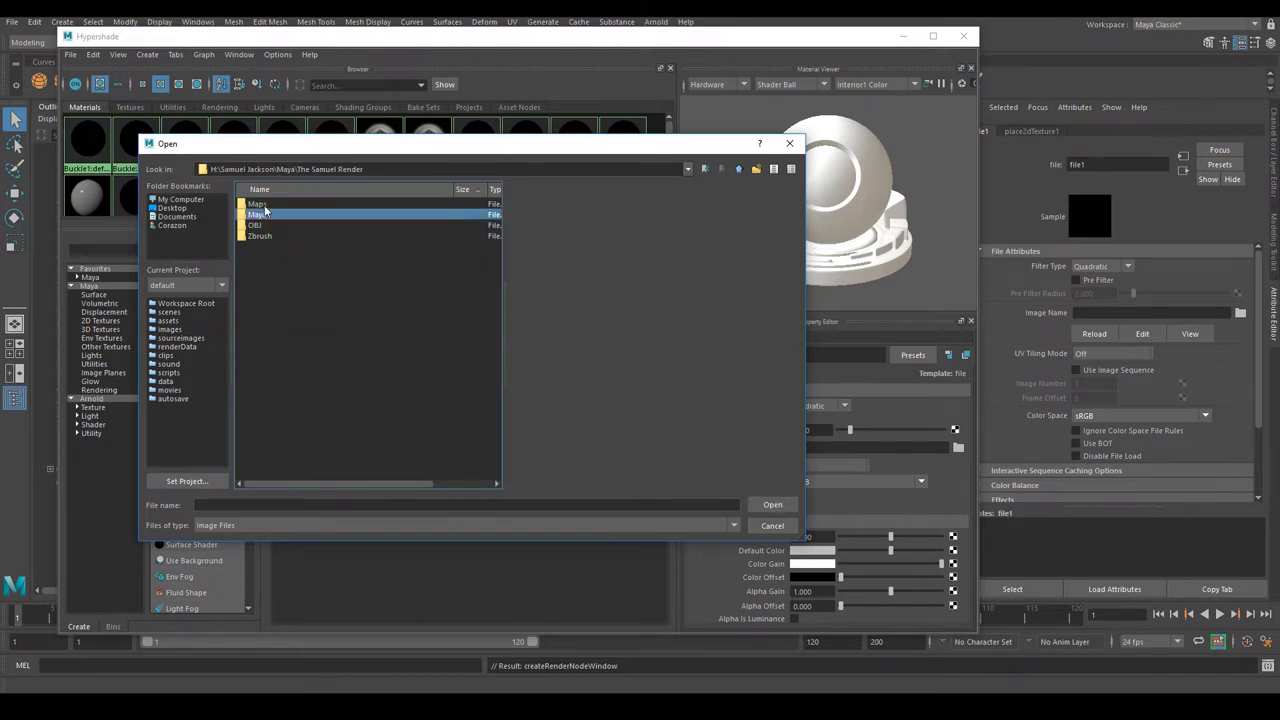
double_click(266, 206)
double_click(259, 226)
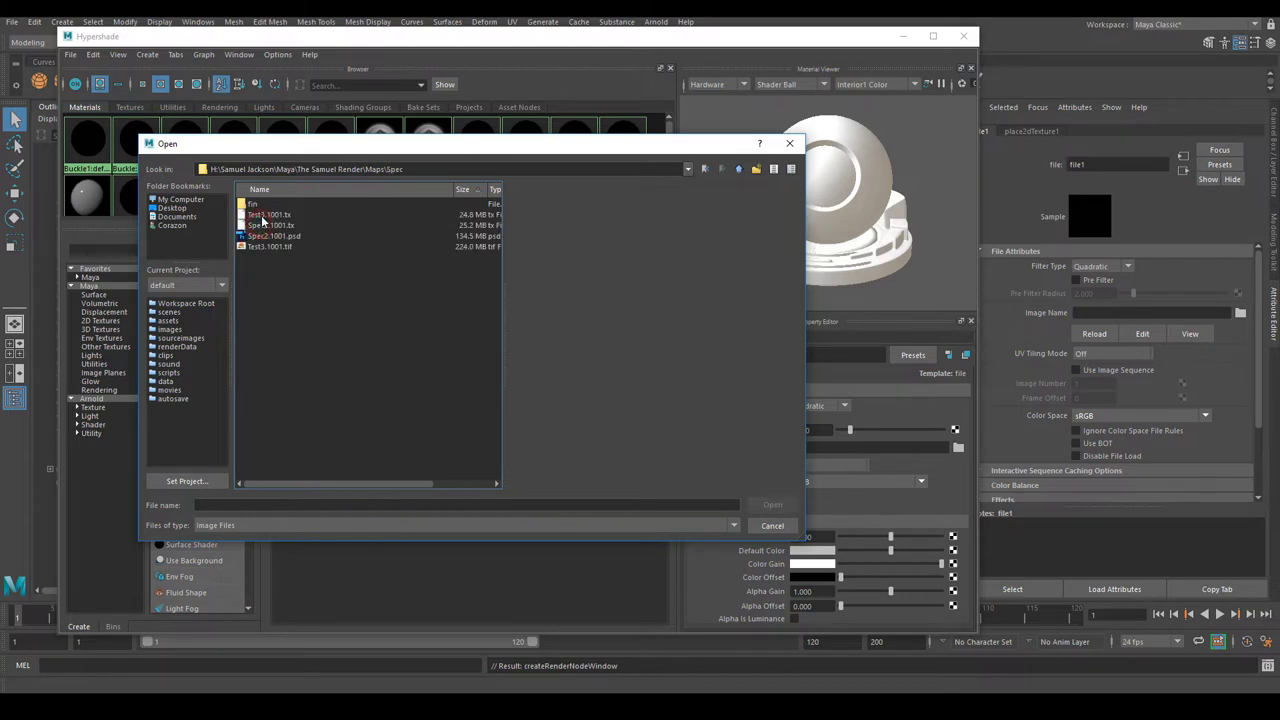
double_click(255, 205)
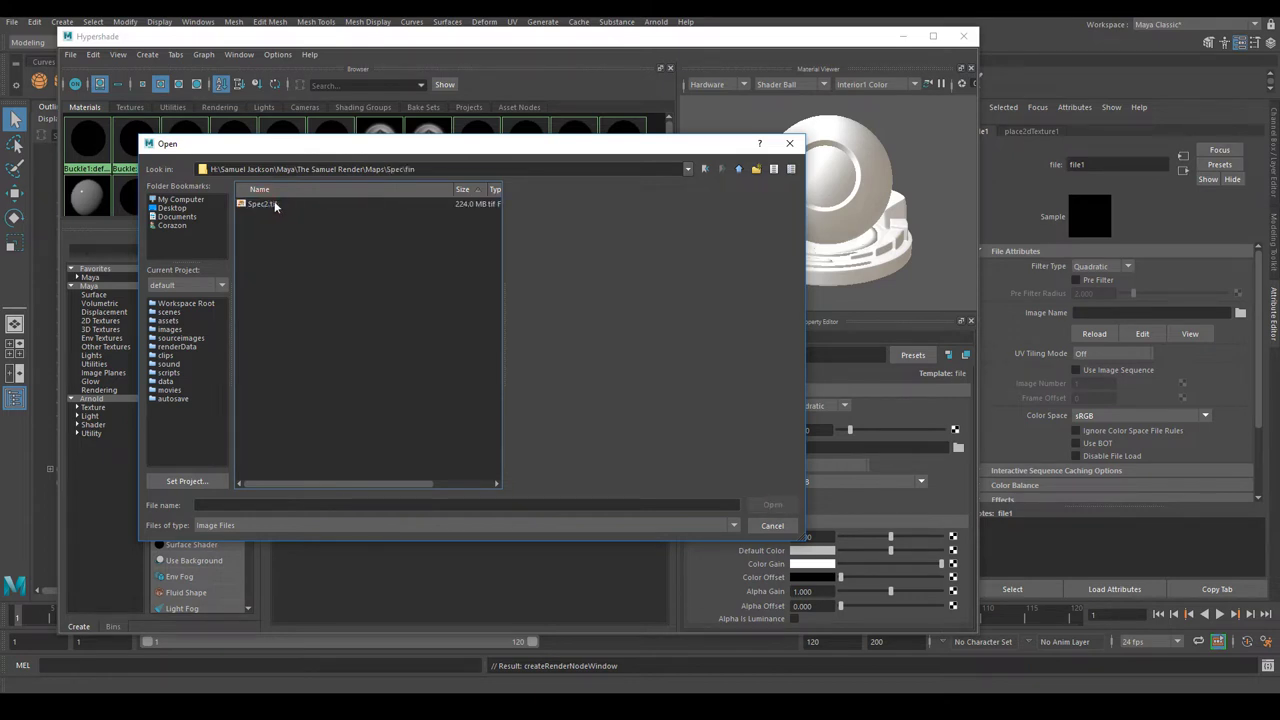
click(262, 205)
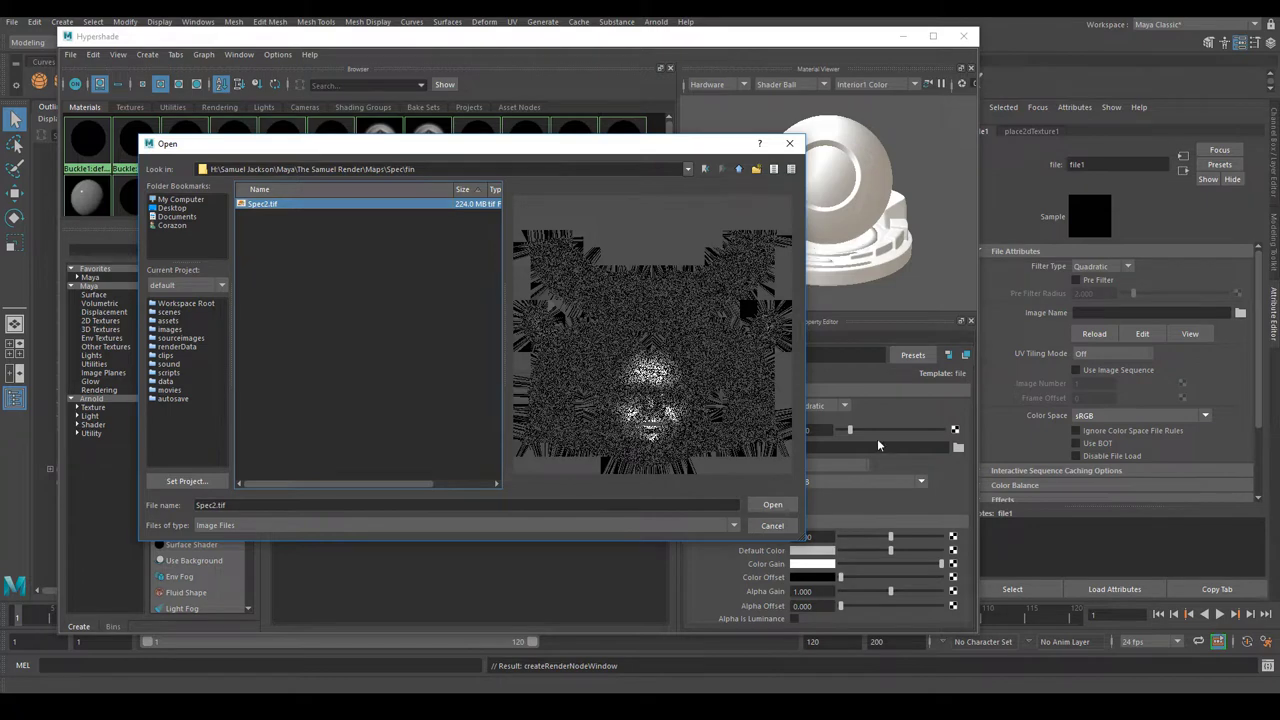
click(776, 506)
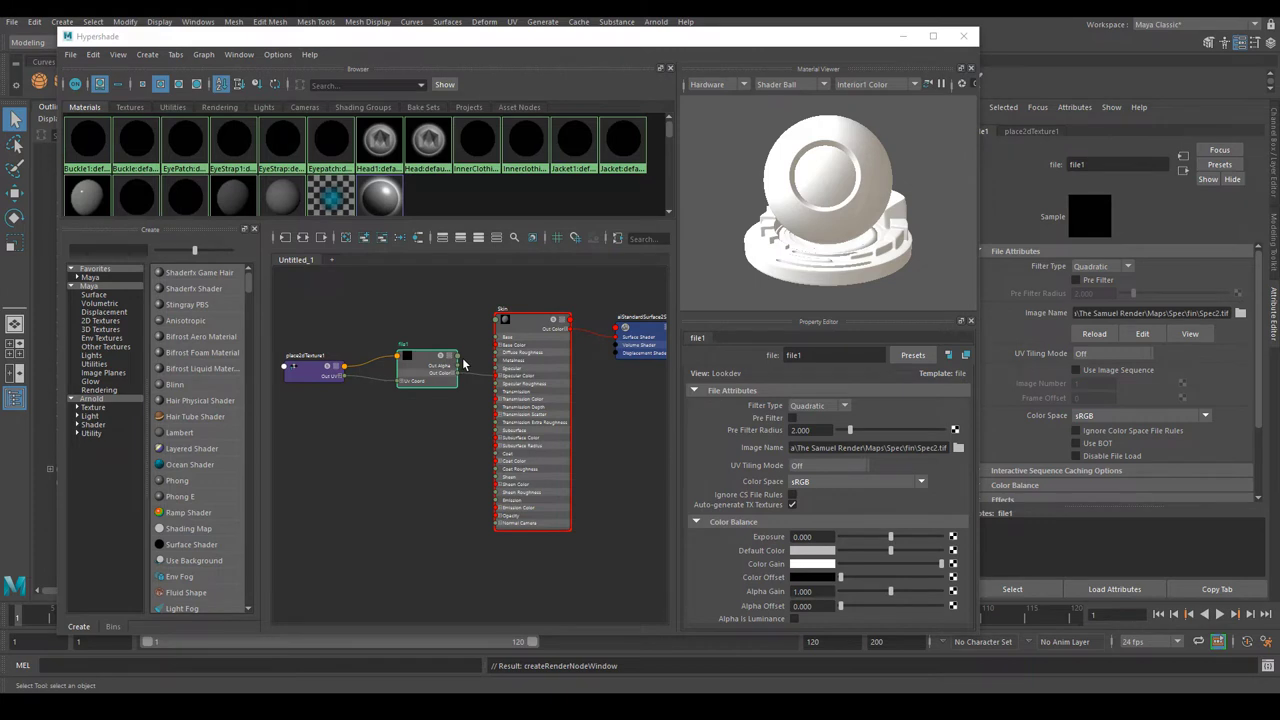
Tidy the node graph by slightly repositioning the Skin, shading group, file1 and place2dTexture1 nodes.
scroll(463, 365, down, 3)
scroll(463, 365, up, 3)
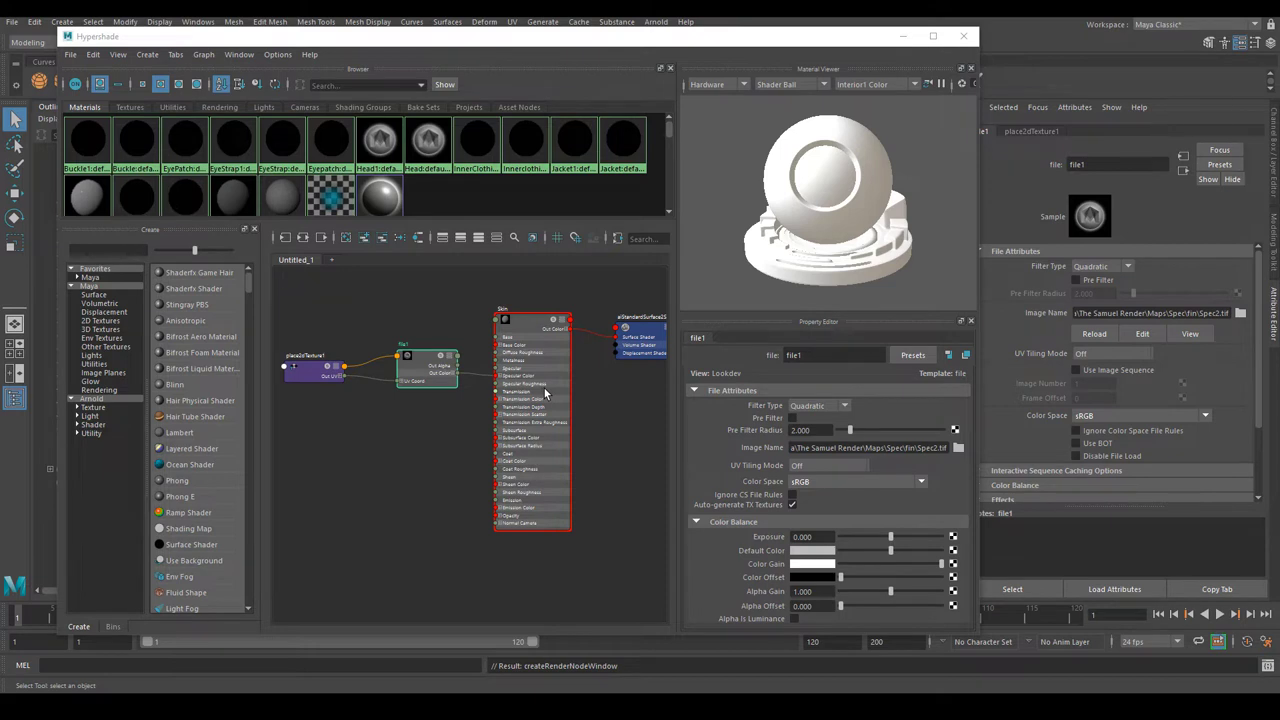
drag(545, 342, 558, 348)
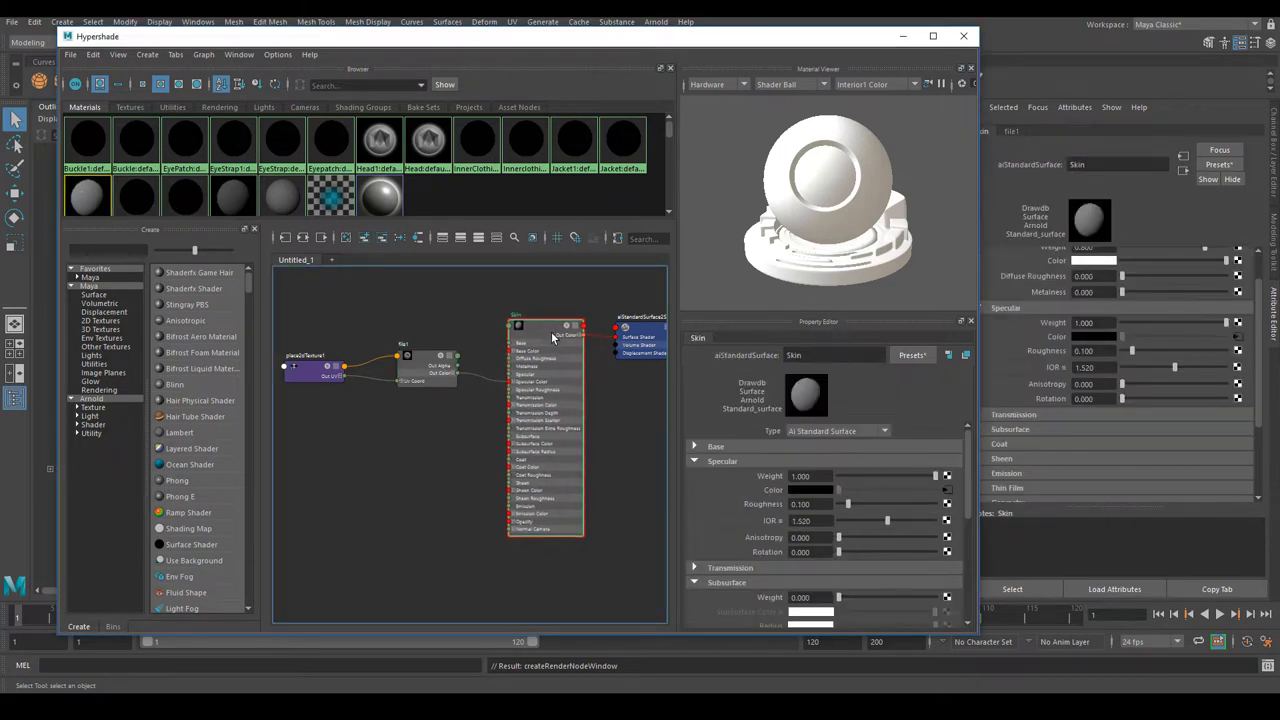
click(627, 330)
drag(430, 358, 423, 348)
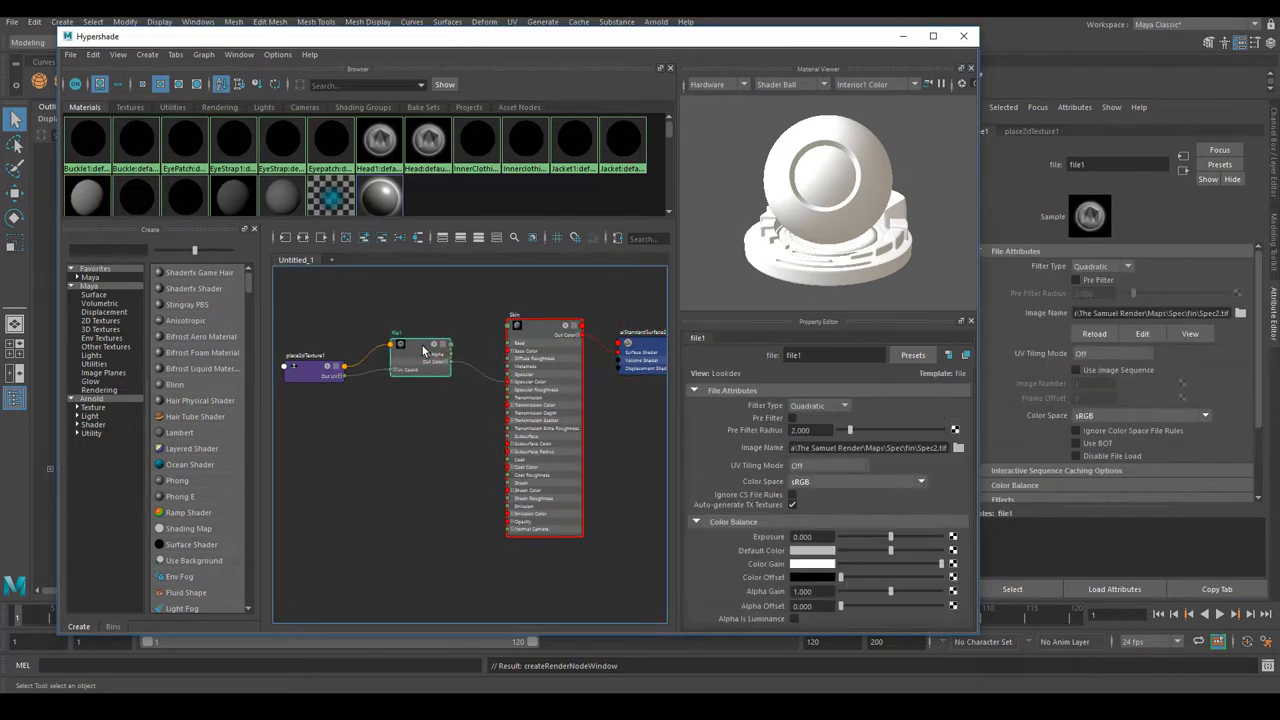
drag(323, 368, 318, 356)
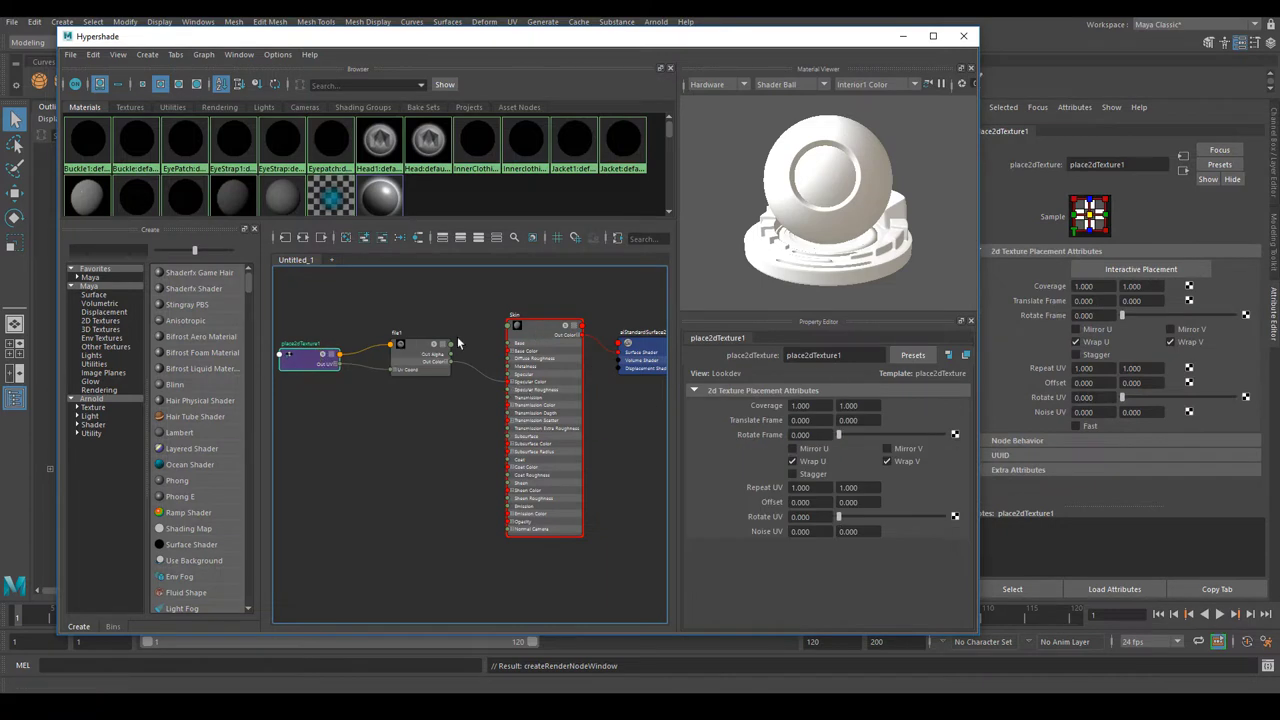
Set the Skin material's specular Roughness to 0.5 and postpone the Dell Update notification.
drag(531, 334, 534, 335)
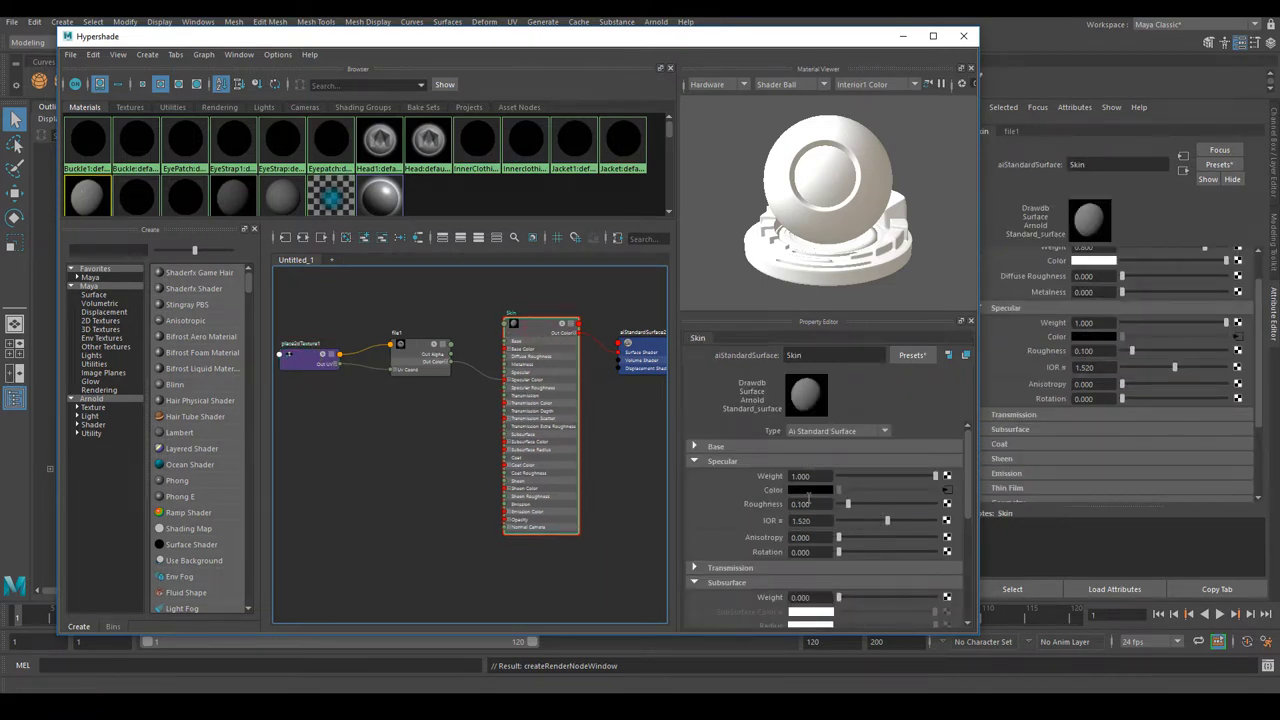
mouse_move(967, 475)
mouse_down()
mouse_move(970, 520)
mouse_move(966, 490)
mouse_up()
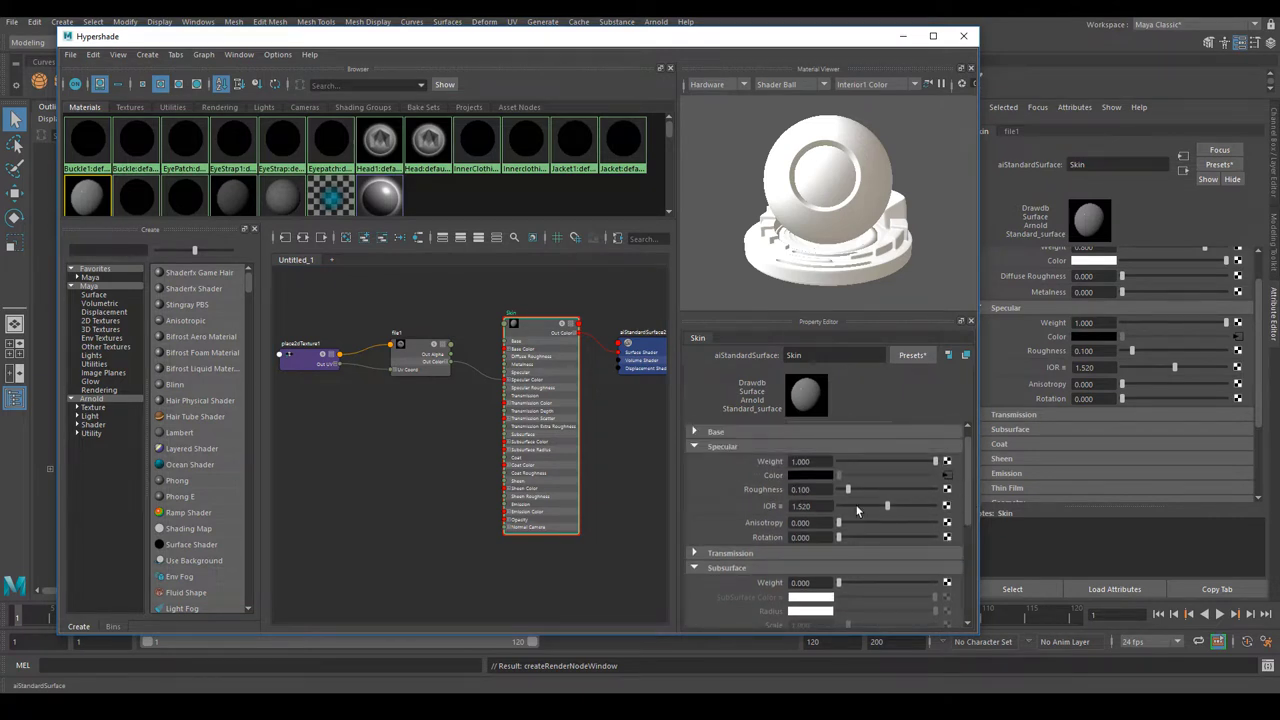
drag(816, 489, 788, 492)
click(821, 490)
double_click(819, 489)
text(0.5)
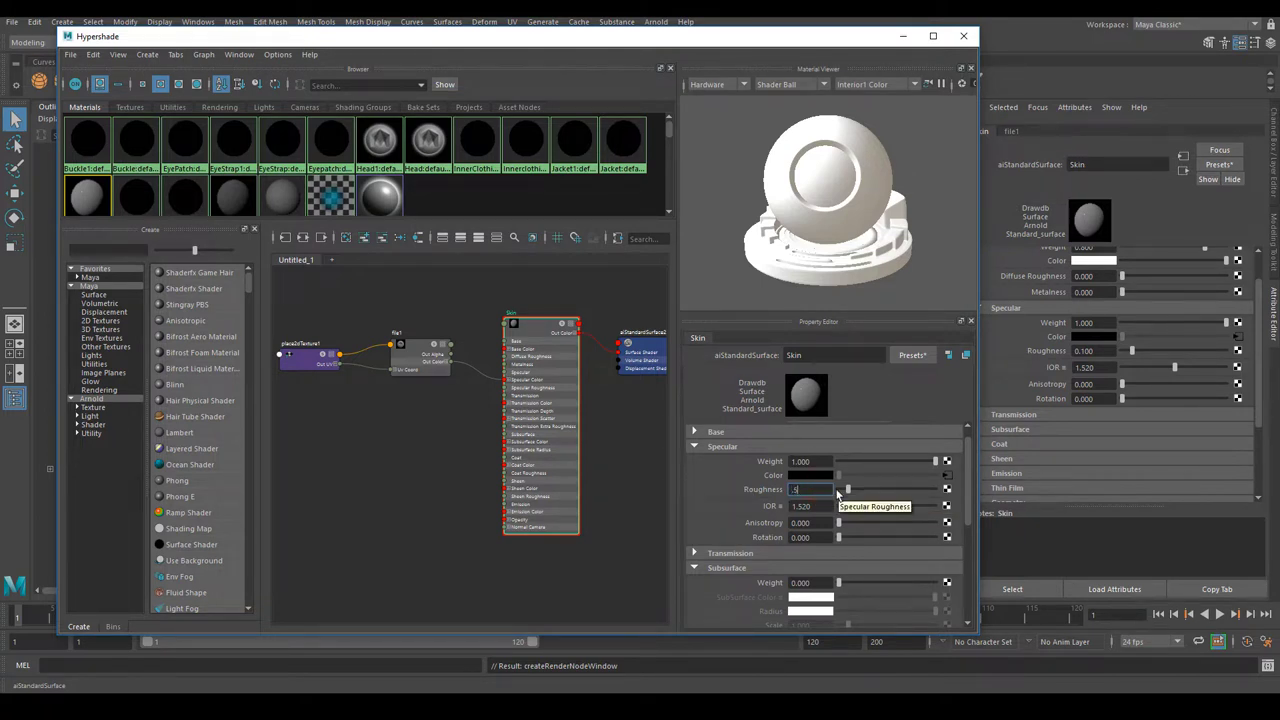
key(Return)
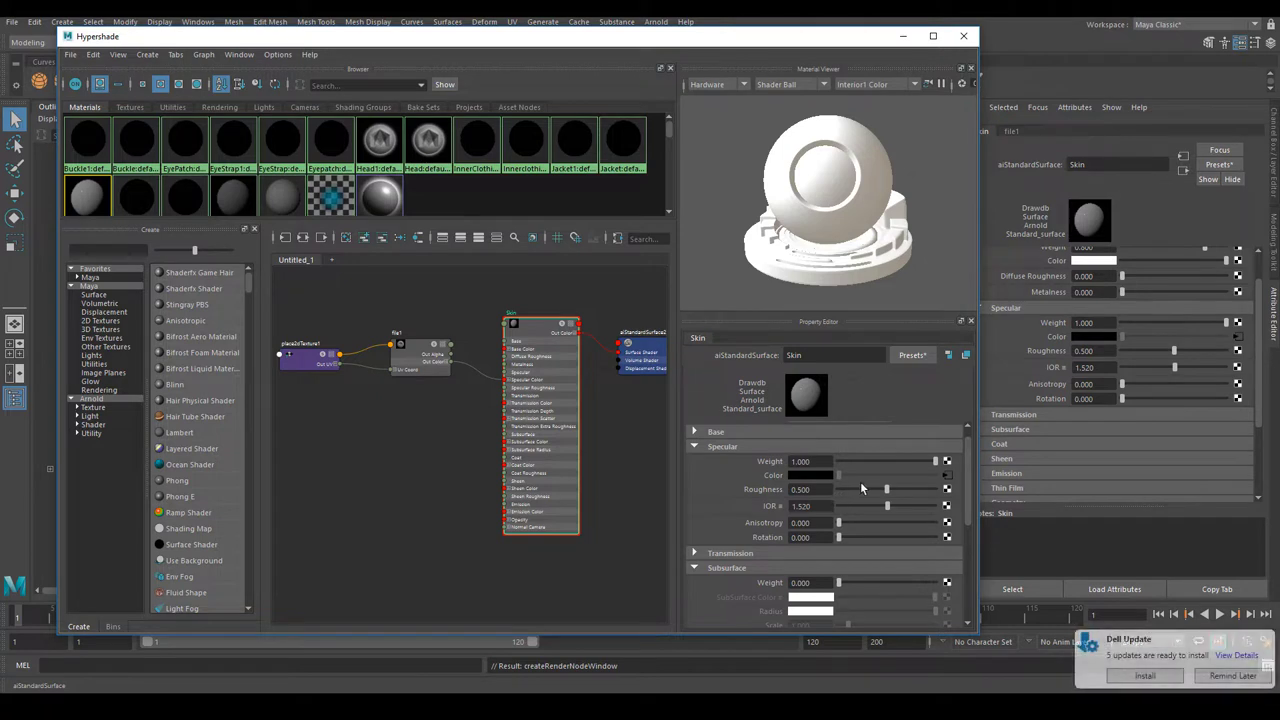
click(1222, 678)
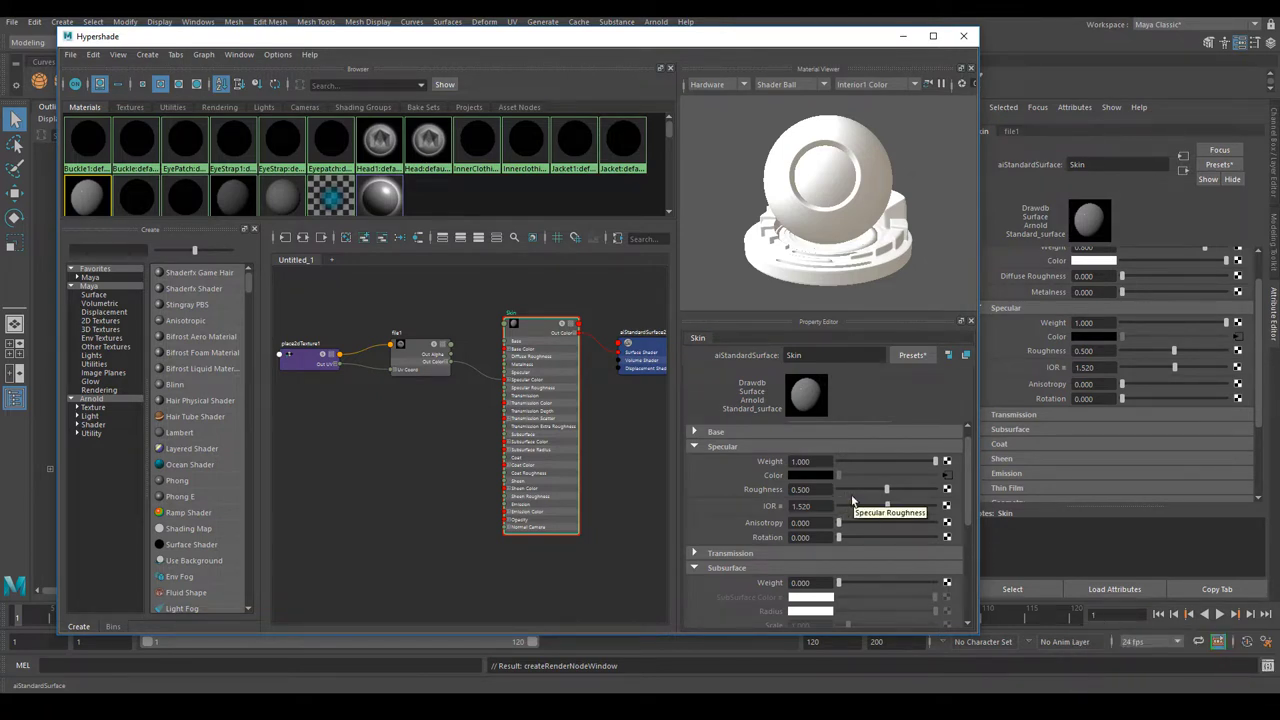
Try a specular Roughness of 0.315 on the Skin material and return it to 0.5.
mouse_move(886, 490)
mouse_down()
mouse_move(852, 490)
mouse_move(868, 486)
mouse_up()
drag(815, 490, 751, 497)
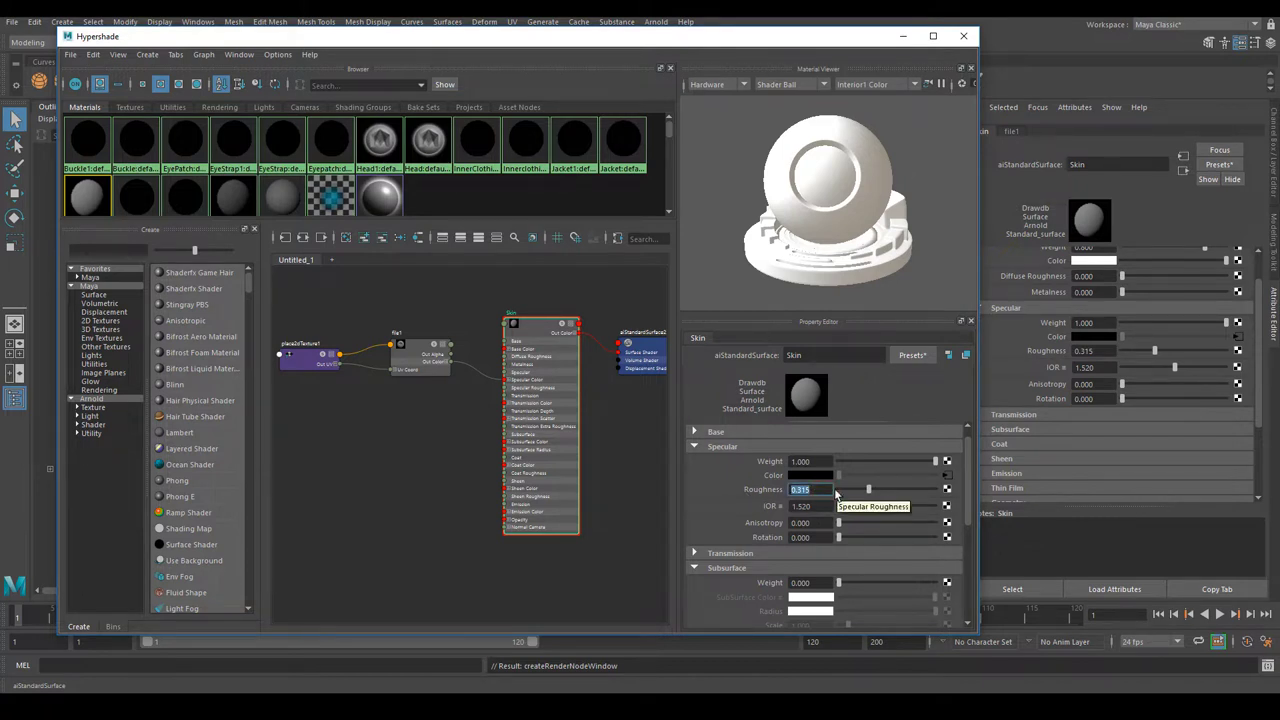
key(BackSpace)
text(0.5)
key(Return)
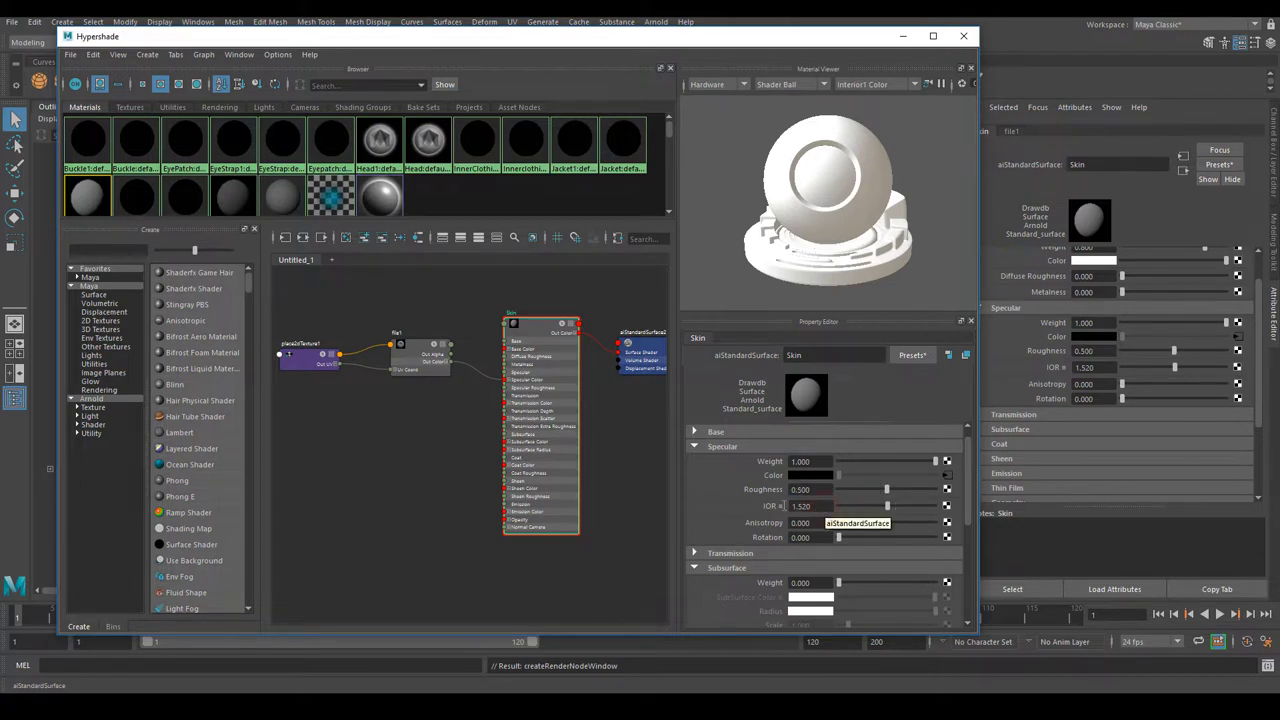
Set the Skin material's specular IOR to 1.38.
double_click(818, 506)
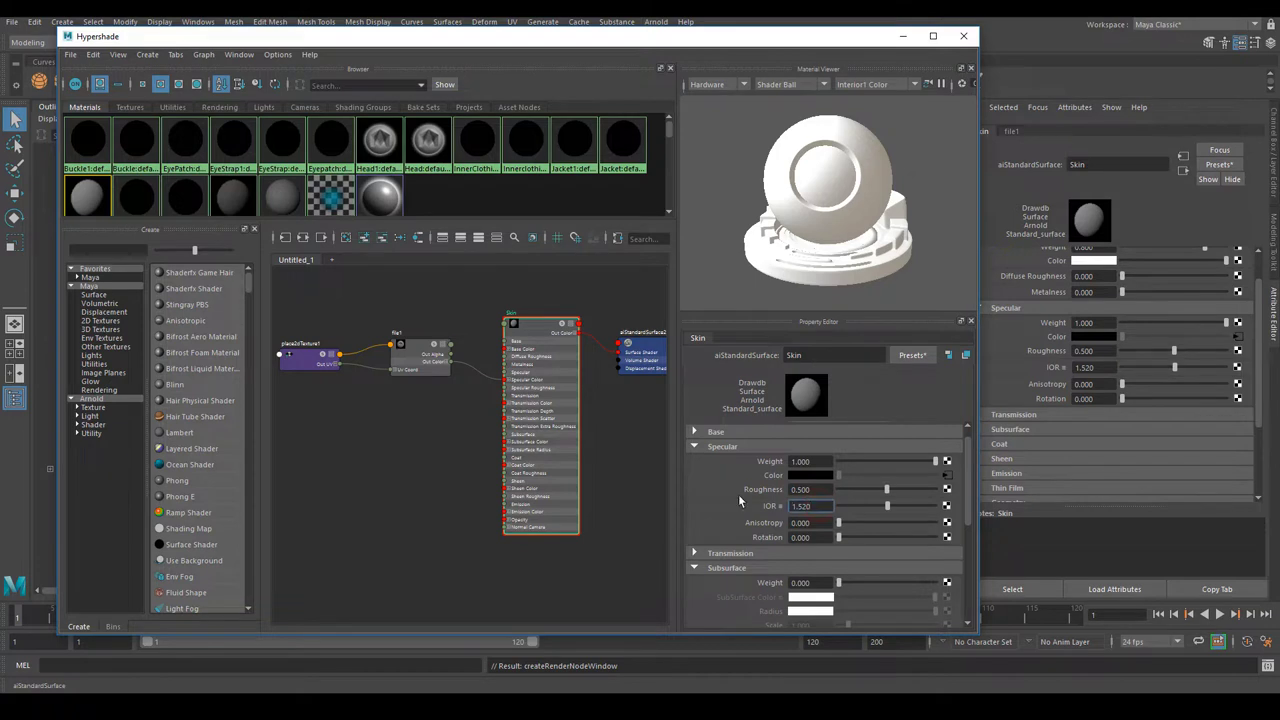
click(815, 506)
key(BackSpace)
key(BackSpace)
key(BackSpace)
text(38)
key(Return)
Set the Skin material's Subsurface Weight to 1.
drag(968, 489, 964, 523)
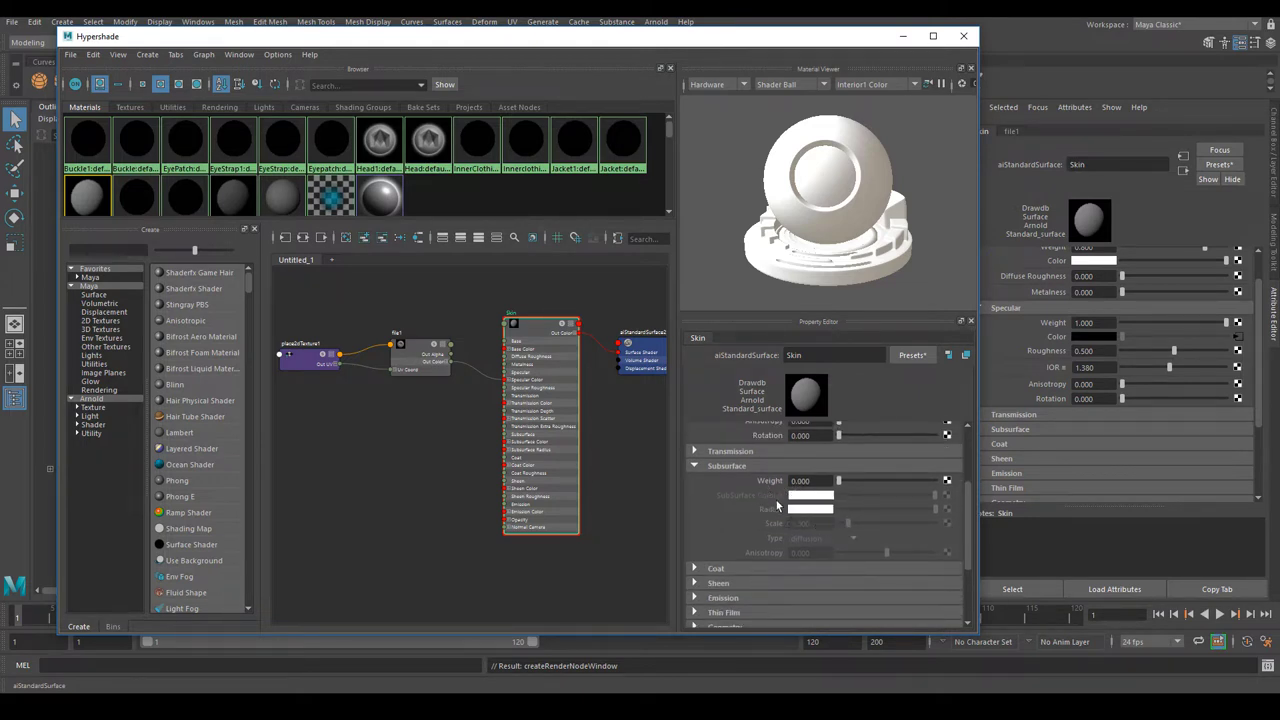
click(822, 481)
double_click(818, 481)
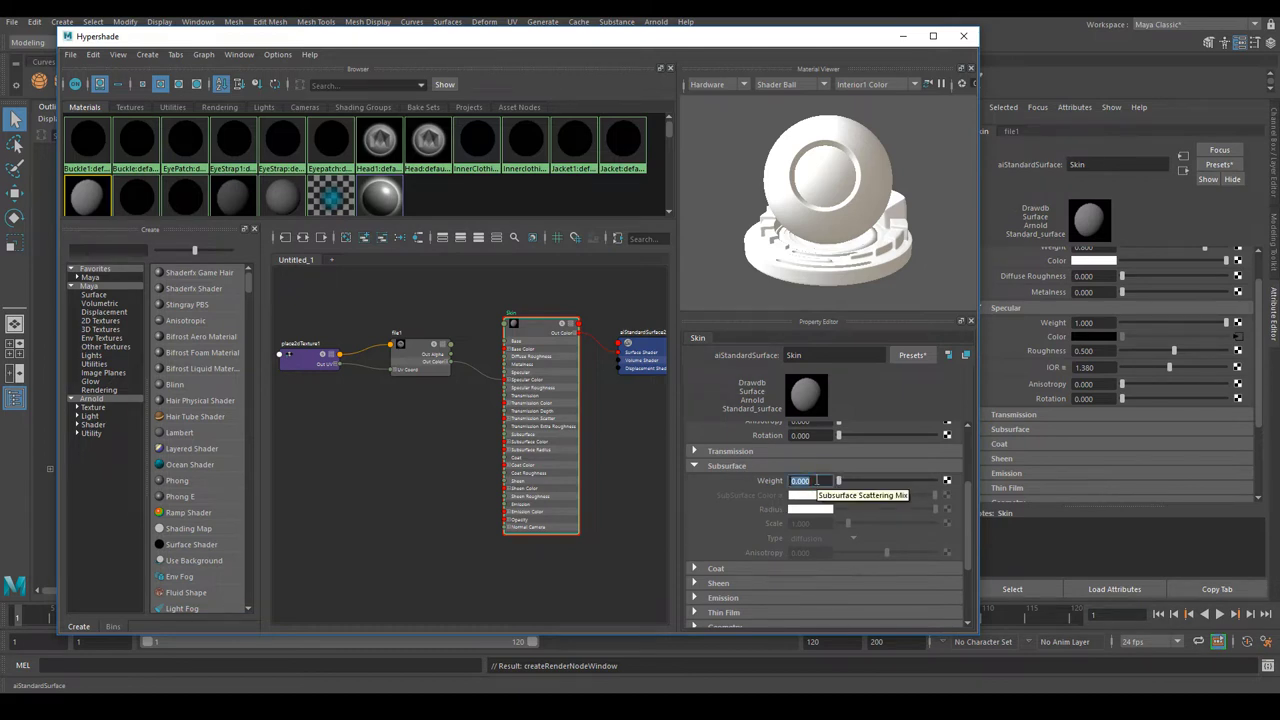
text(1)
key(Return)
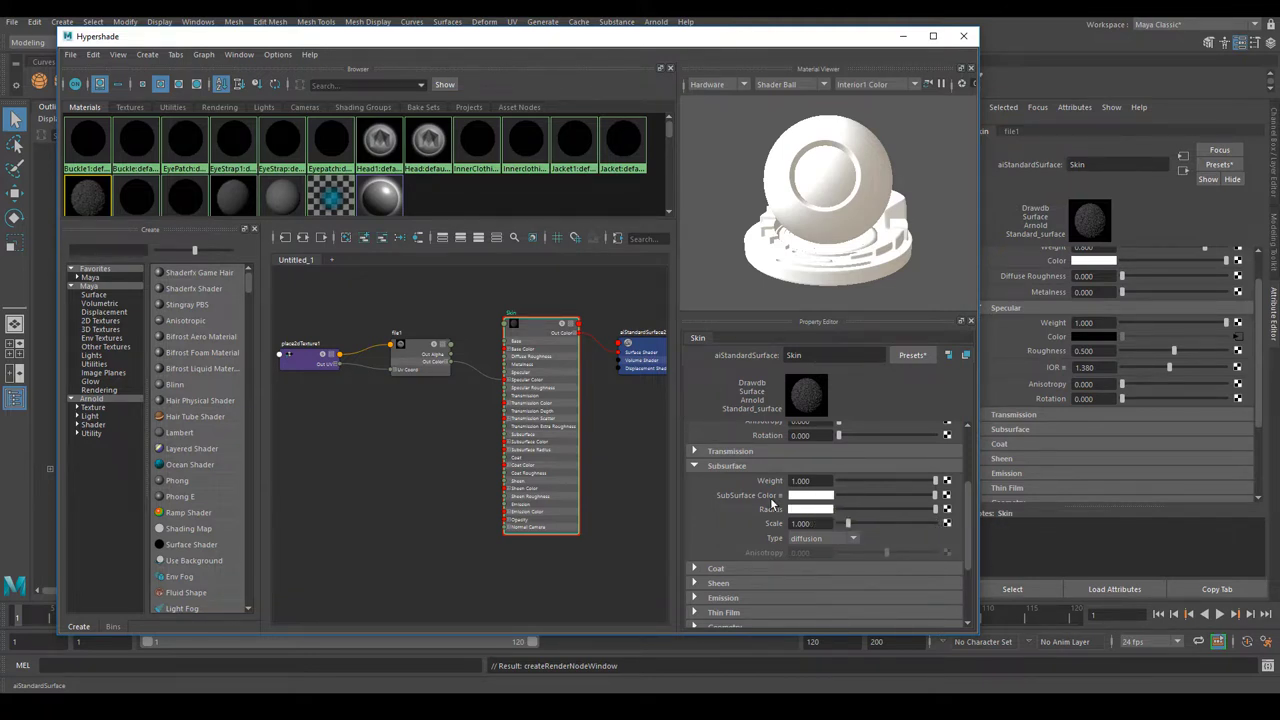
Connect a new File texture to the Skin material's SubSurface Color and reposition its node in the graph.
click(946, 497)
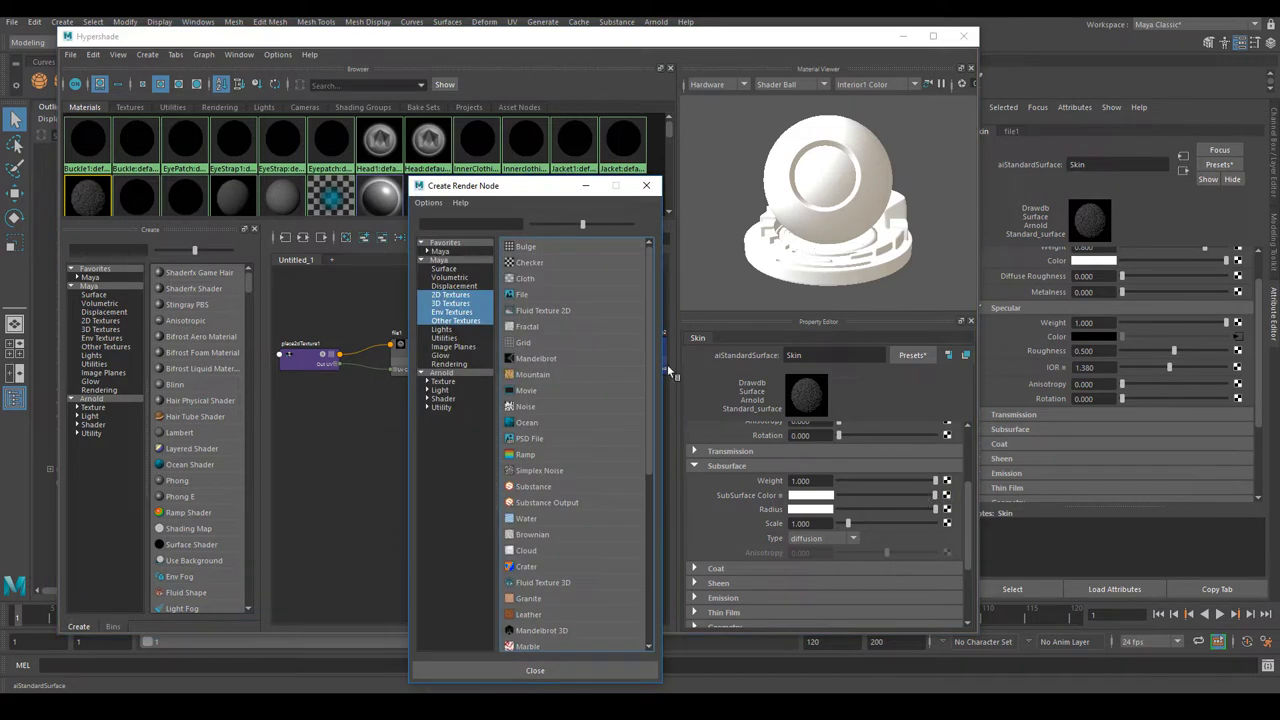
click(556, 294)
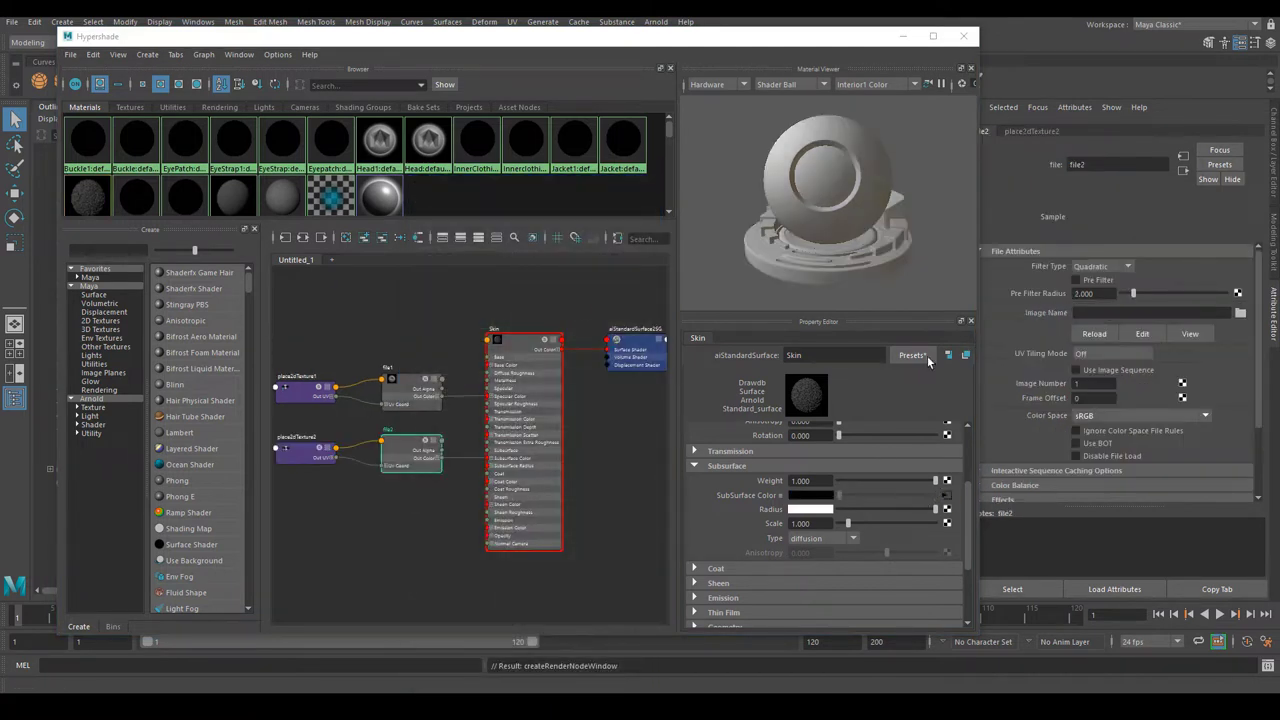
click(404, 445)
drag(412, 446, 423, 458)
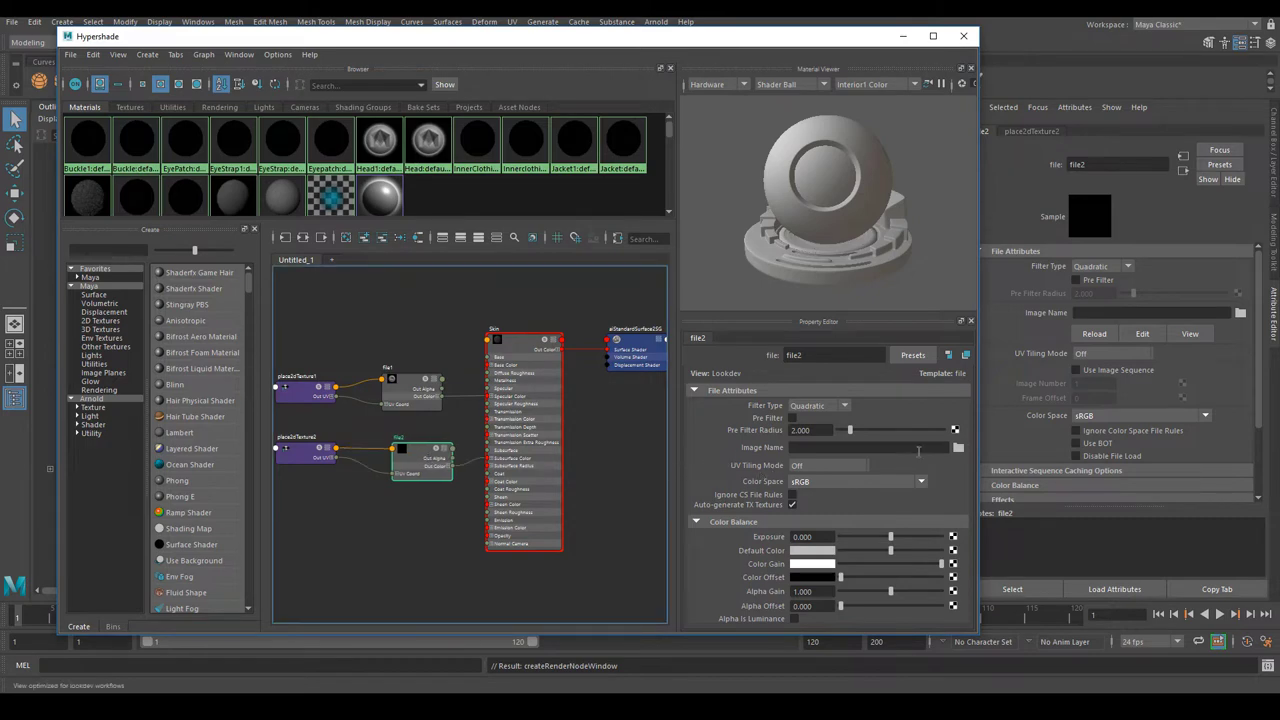
Load ColorMap.tif from The Samuel Render\Maps\Color\fin as the image of the file2 texture.
click(957, 449)
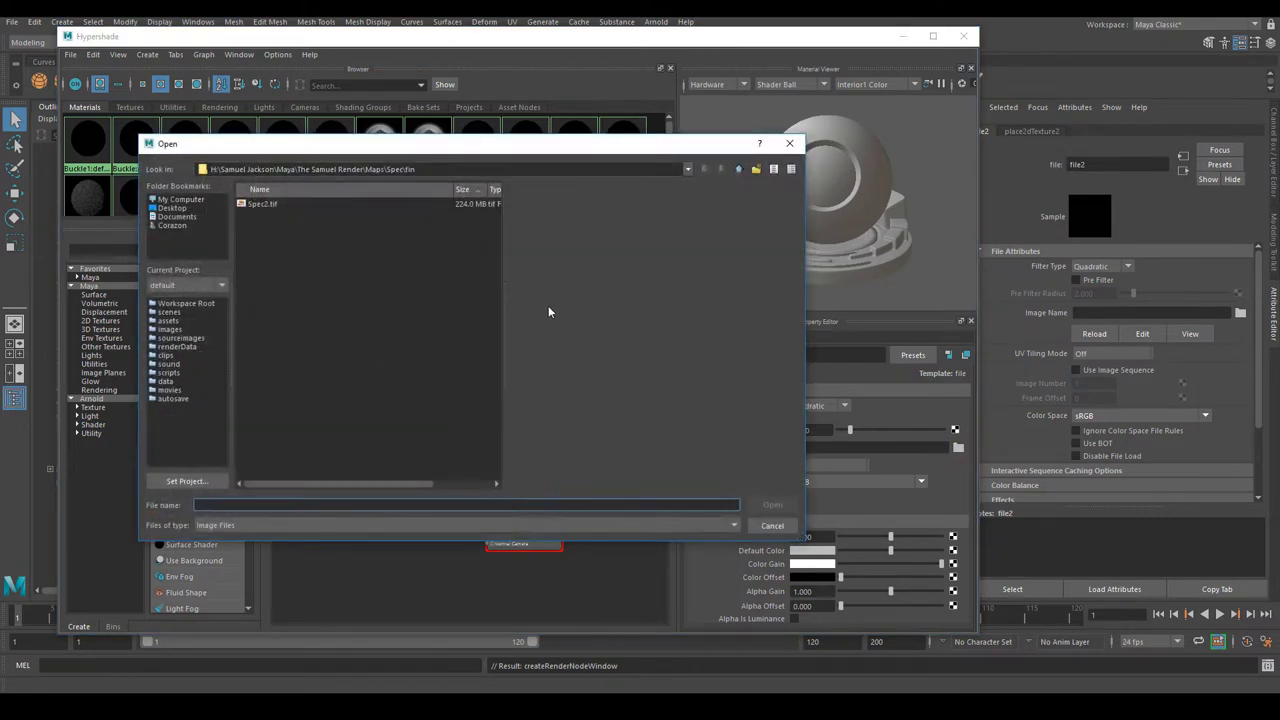
click(739, 169)
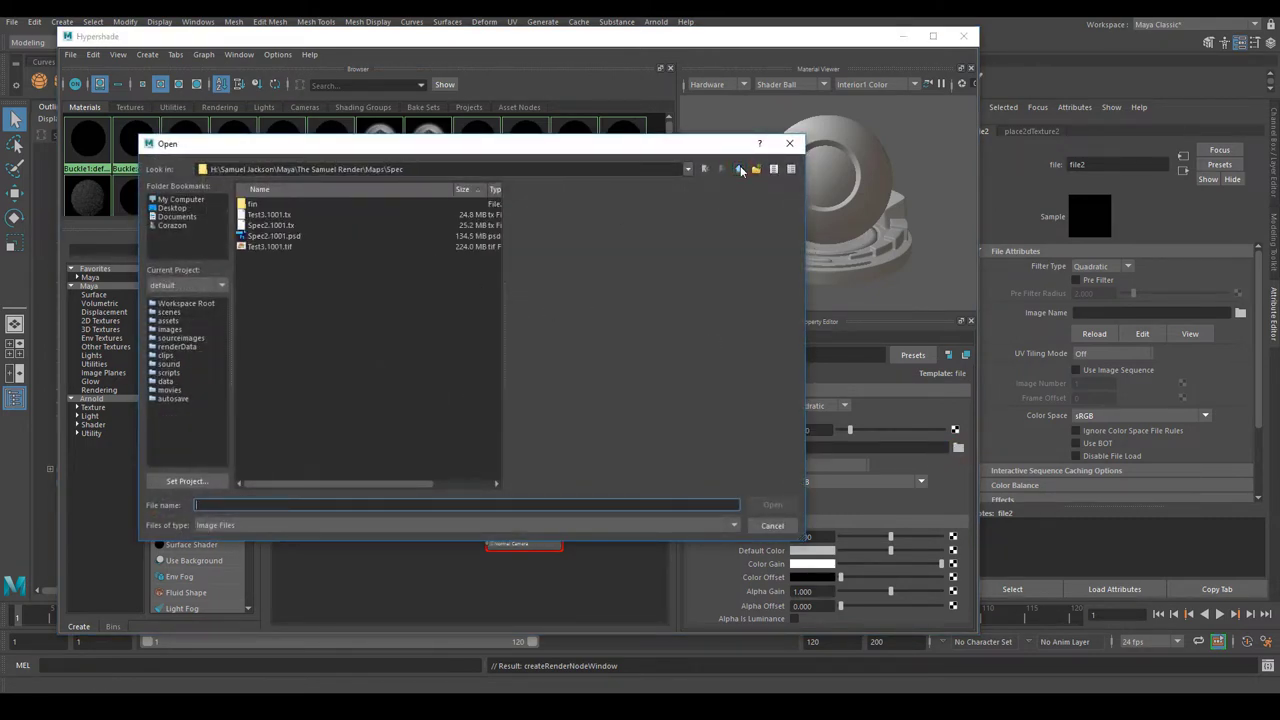
click(739, 169)
double_click(257, 204)
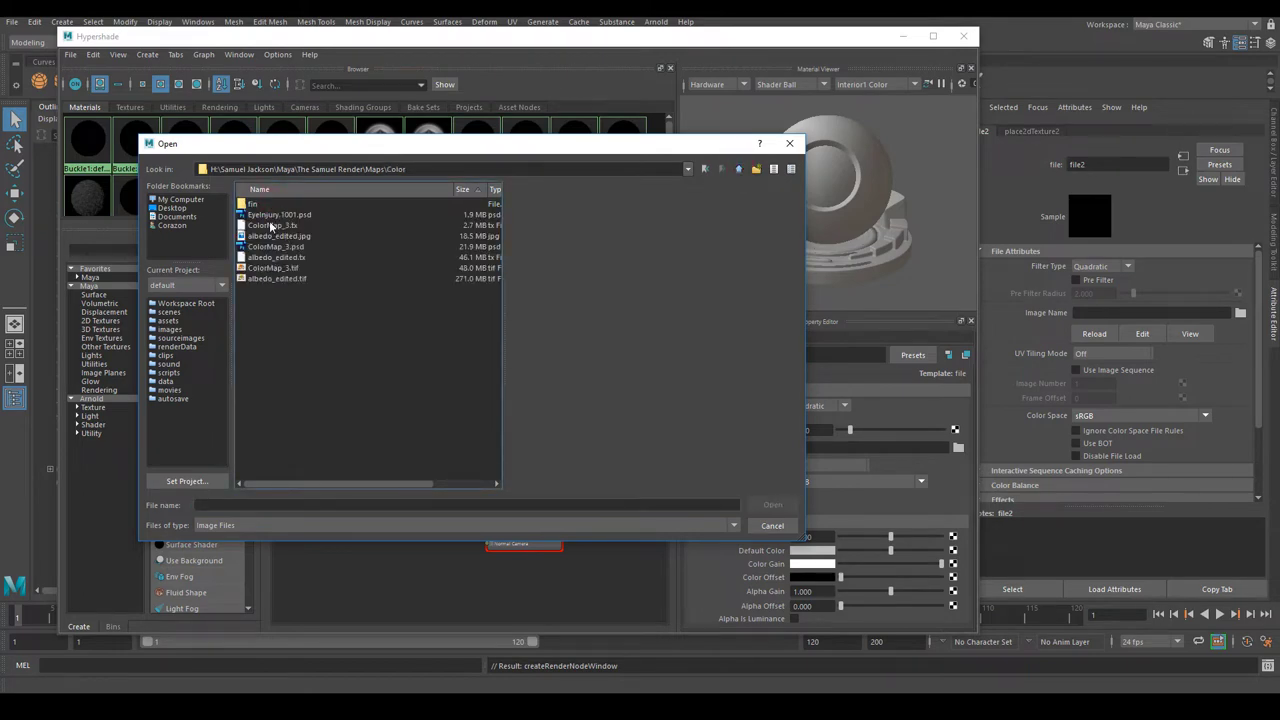
click(254, 206)
double_click(255, 205)
click(270, 204)
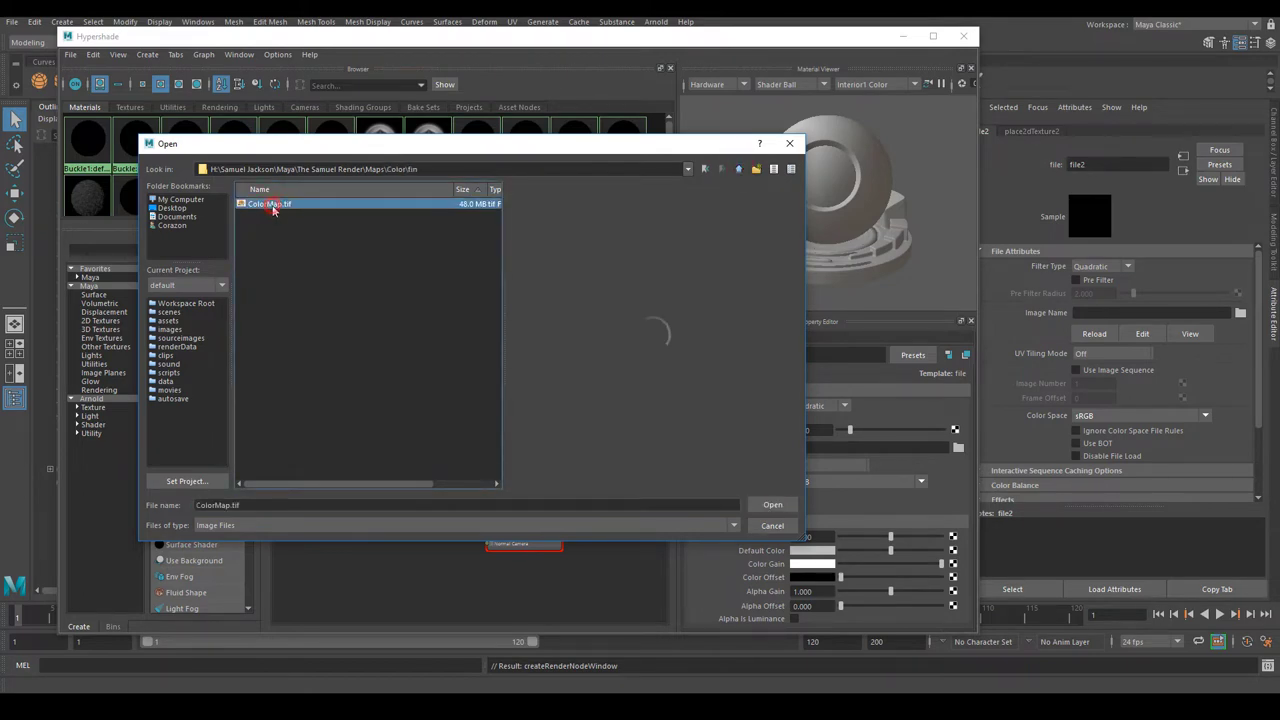
click(772, 505)
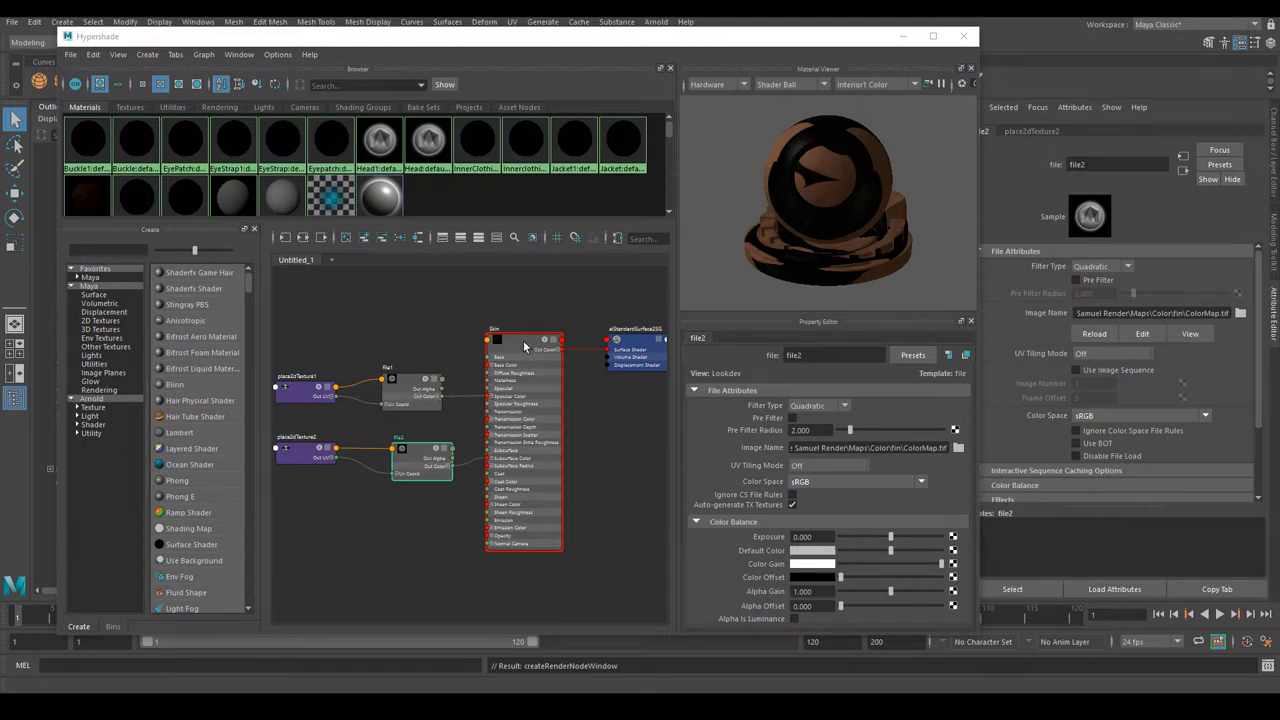
Set the file1 specular texture's Color Space to Raw and enable Alpha Is Luminance.
click(411, 390)
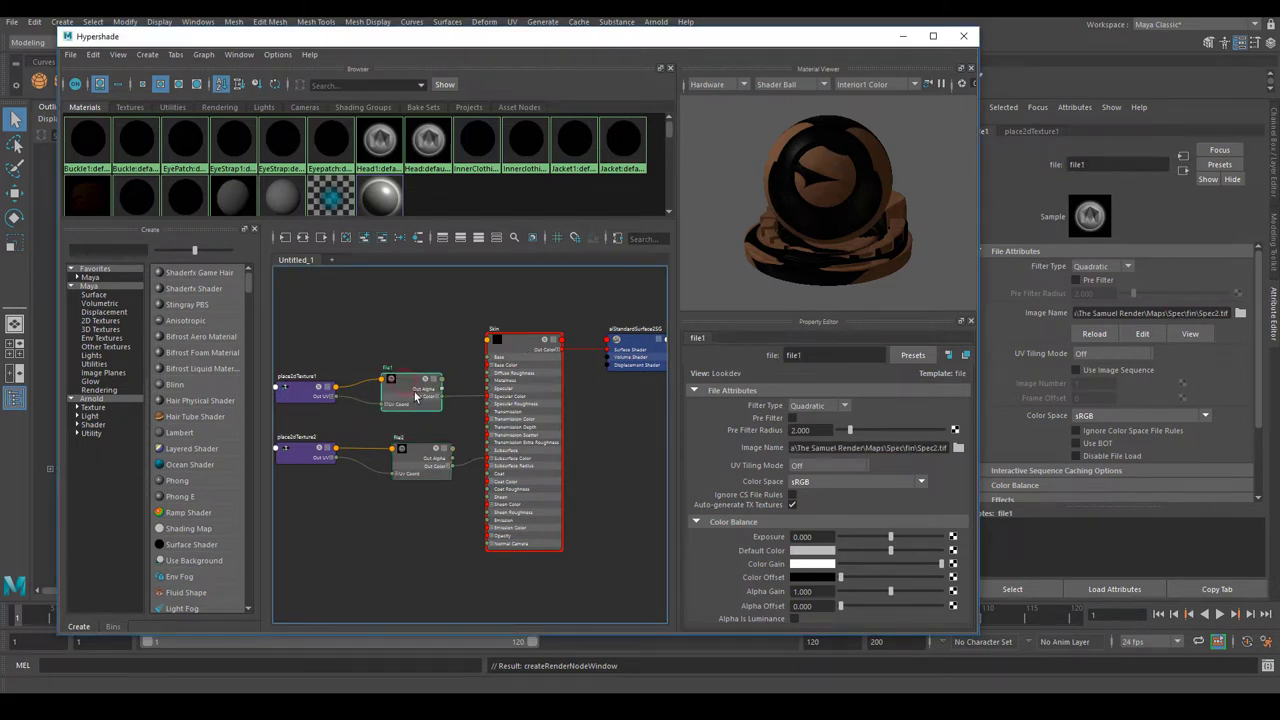
click(915, 447)
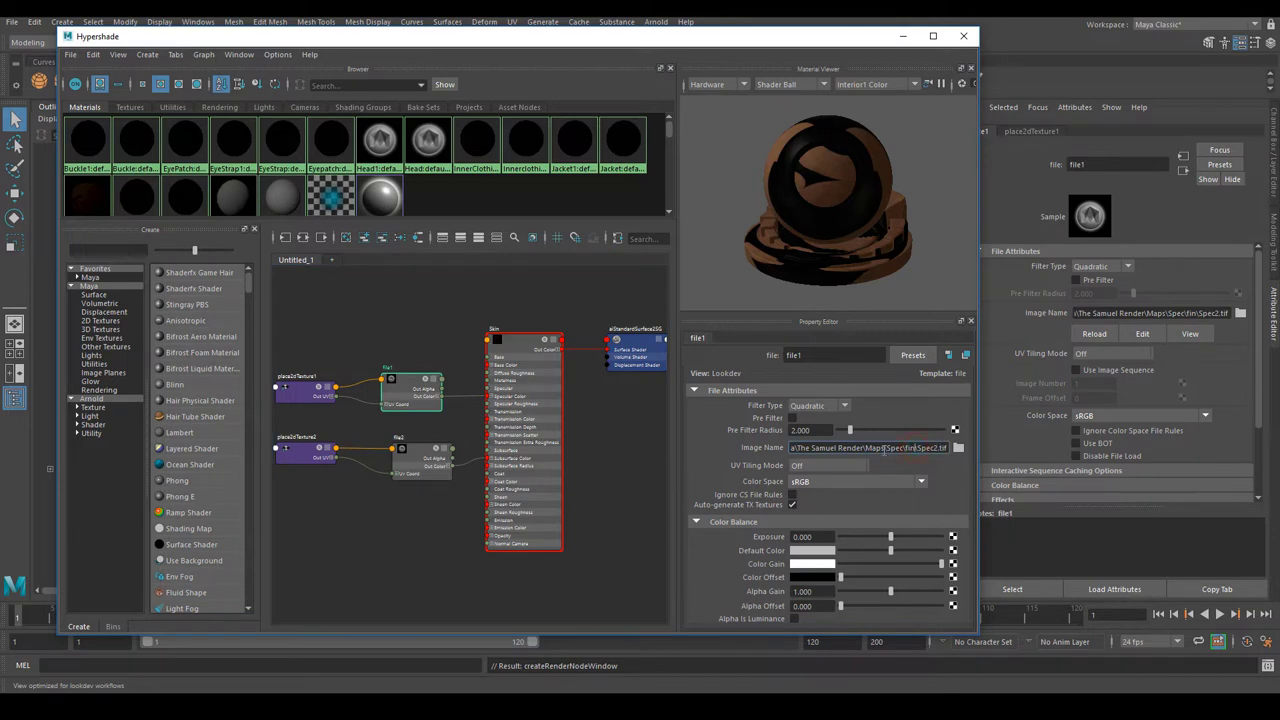
click(389, 387)
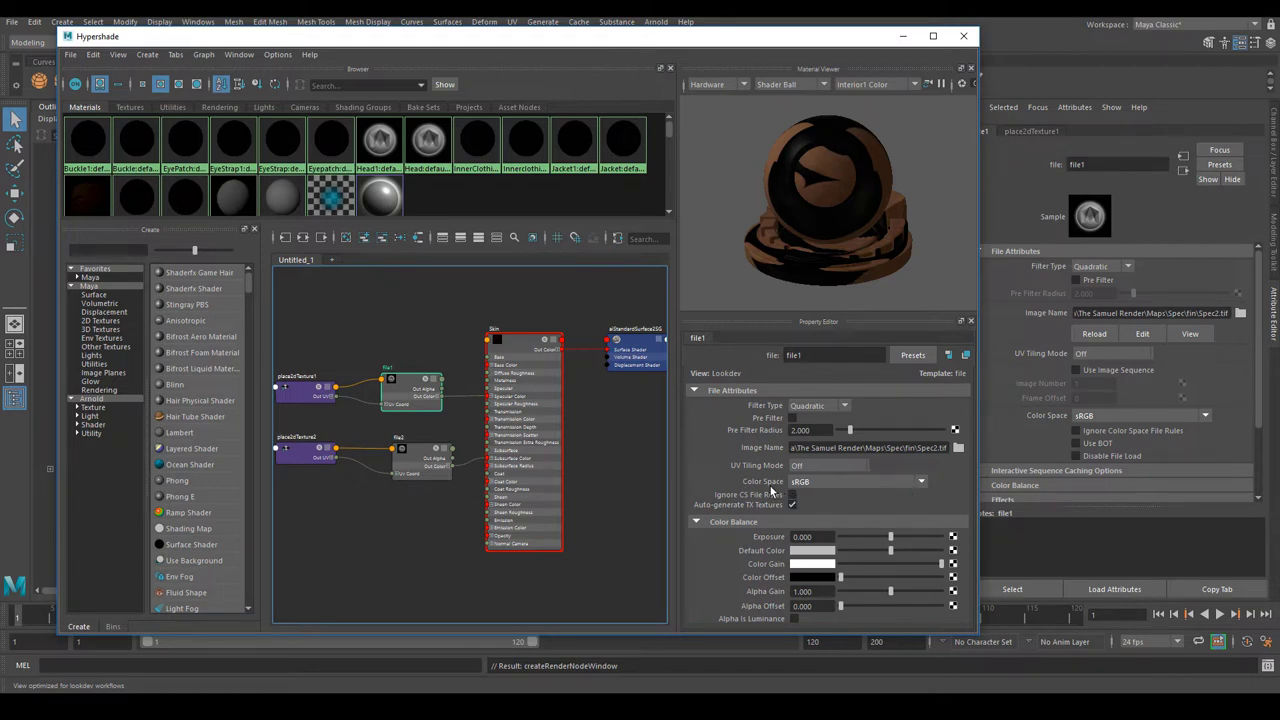
click(907, 484)
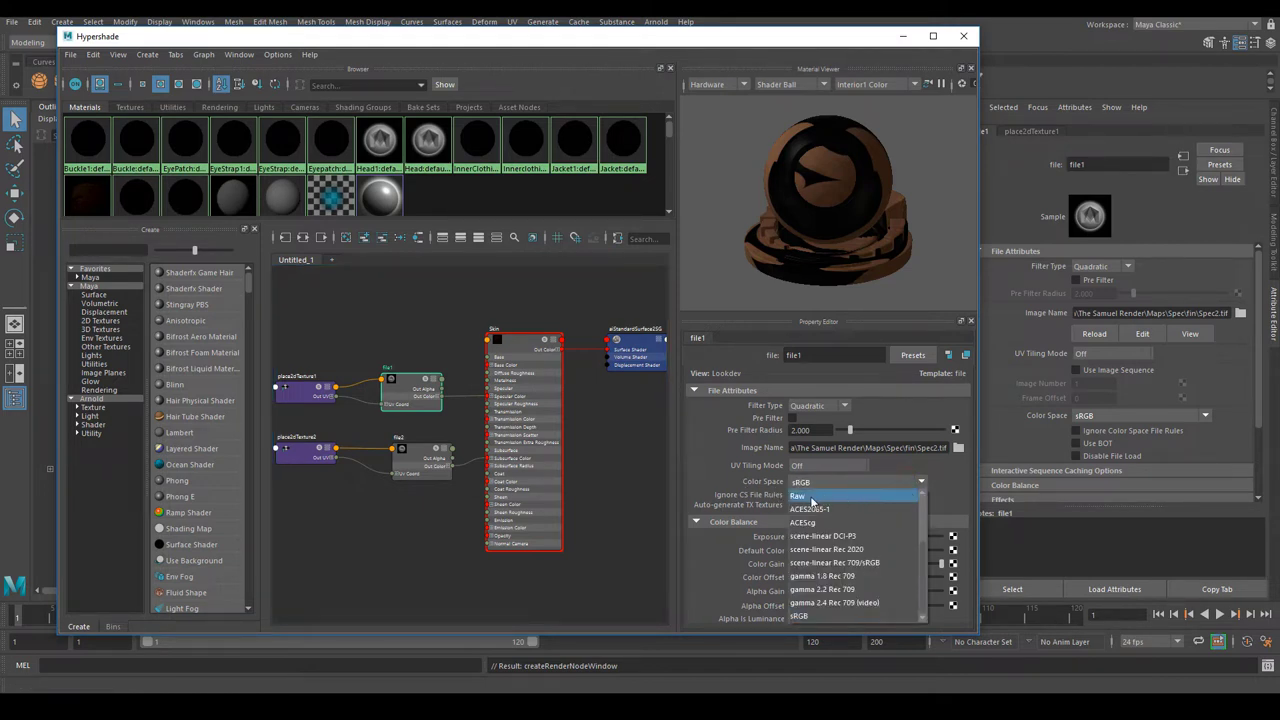
click(815, 498)
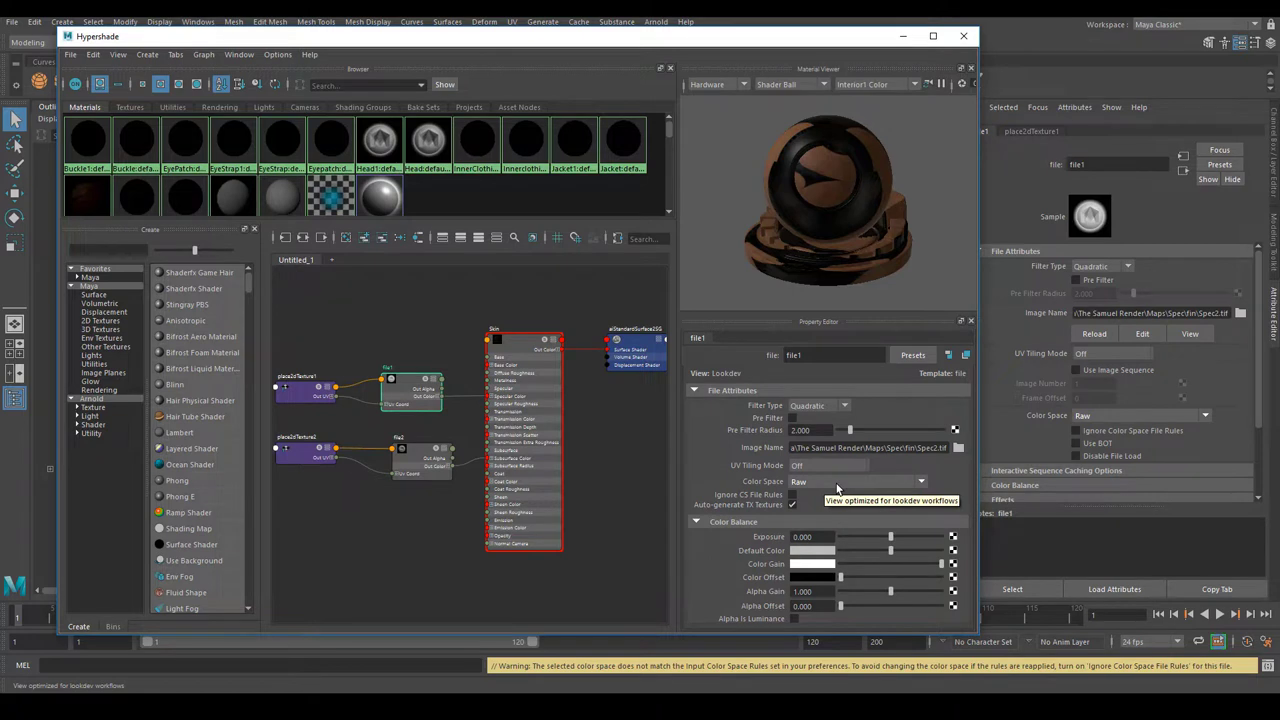
click(795, 621)
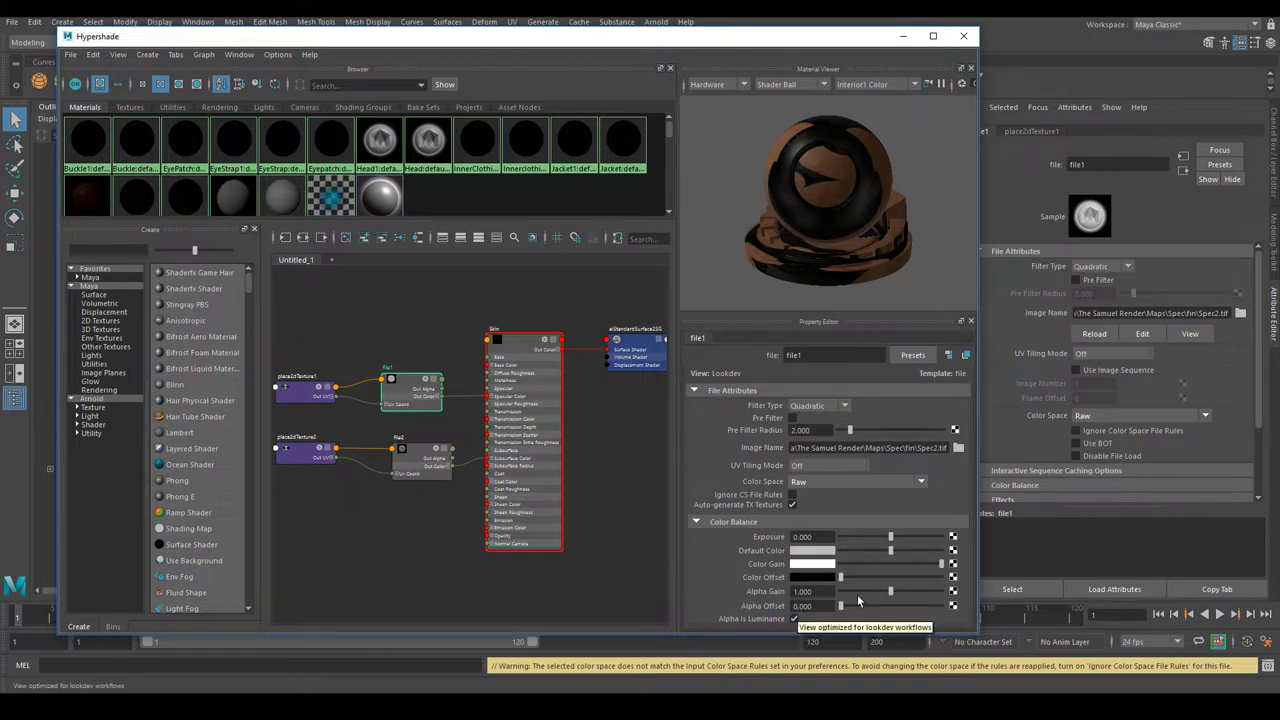
Check the Color Space of the file2 color map texture against the Skin material's subsurface settings.
click(517, 355)
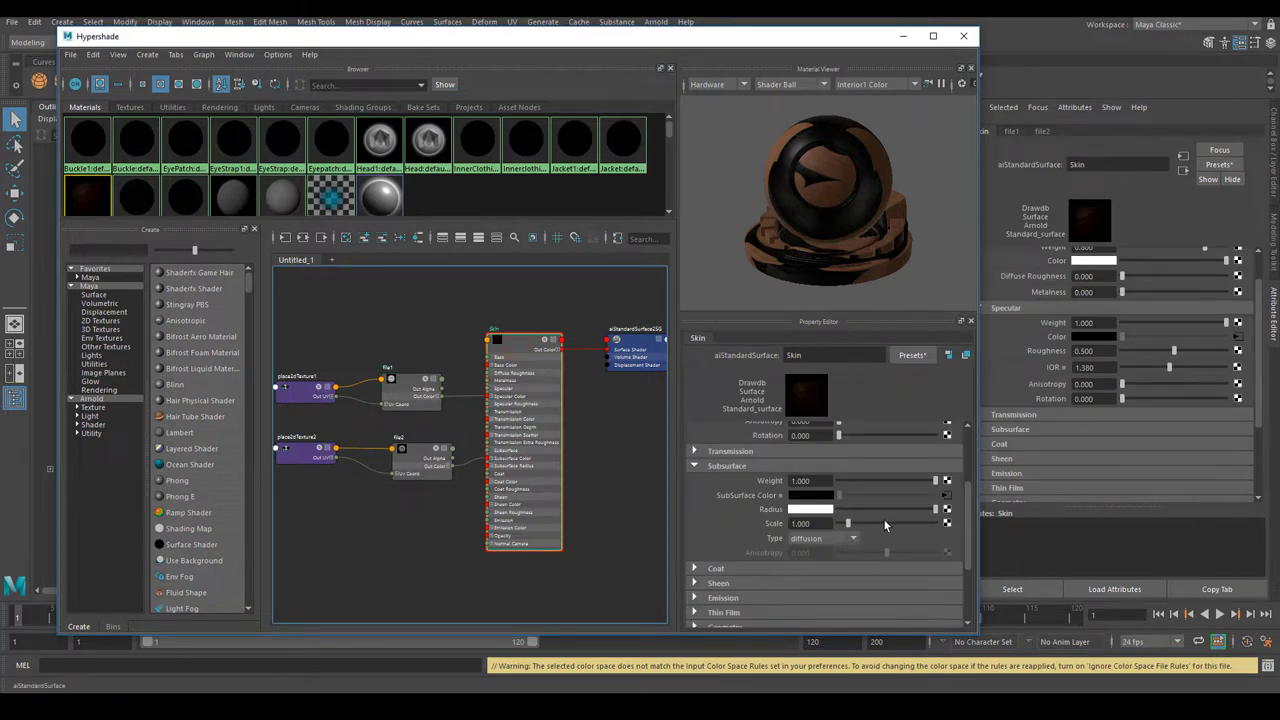
click(424, 464)
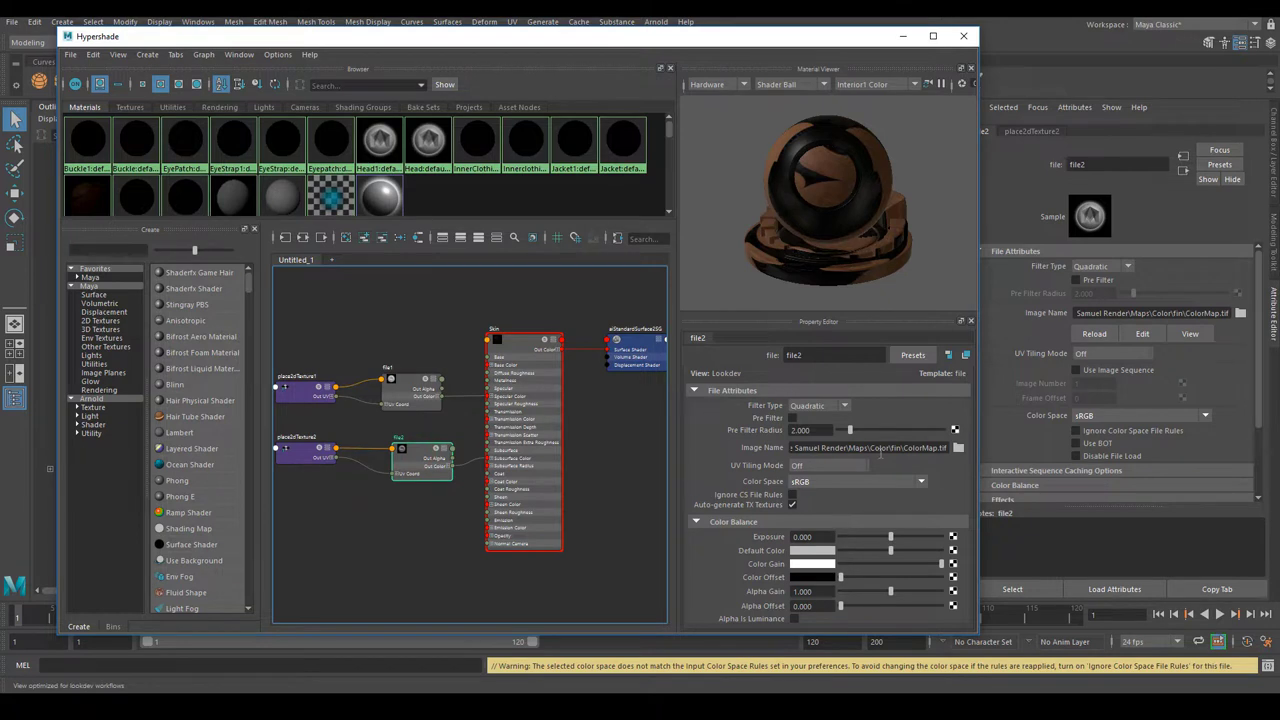
click(520, 356)
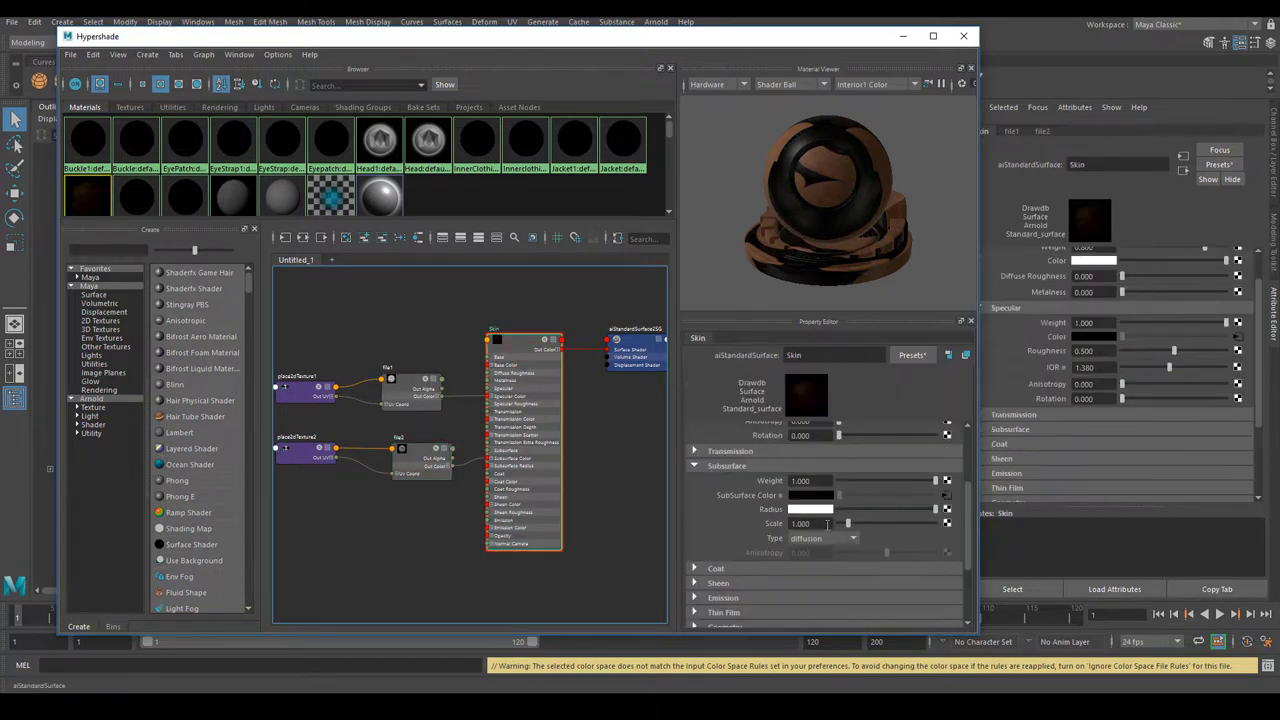
click(418, 456)
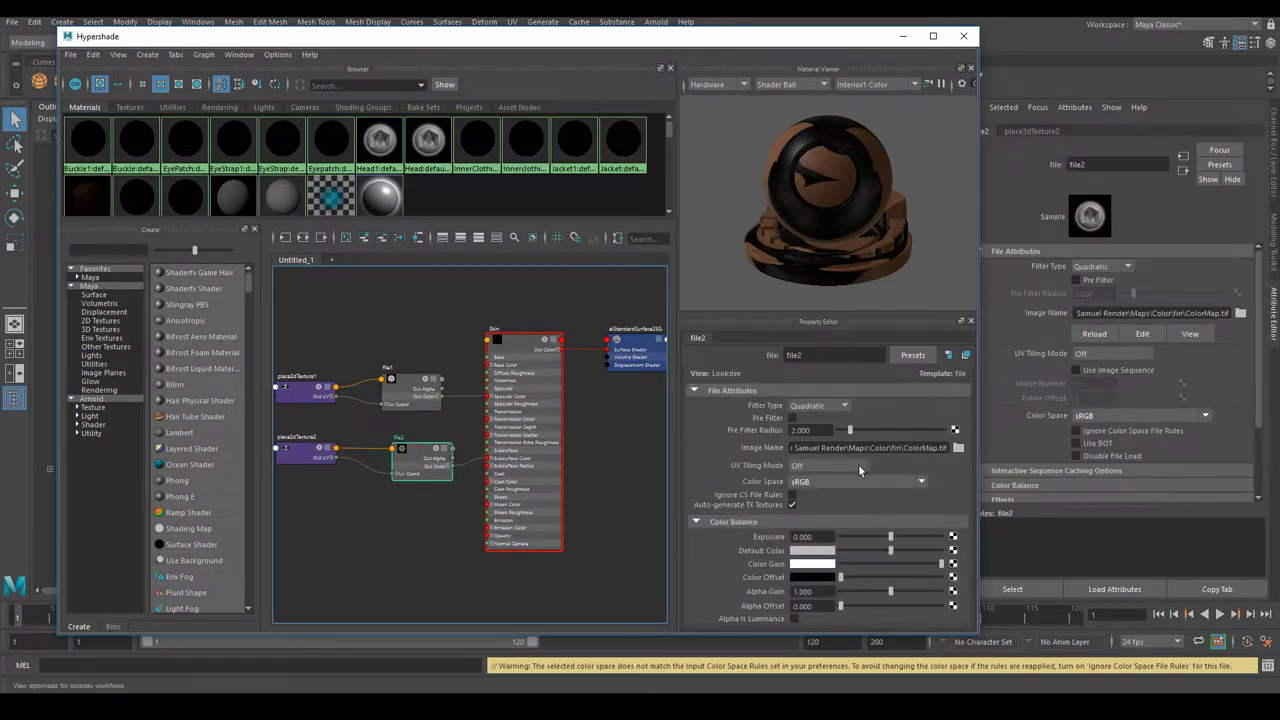
click(812, 483)
click(813, 484)
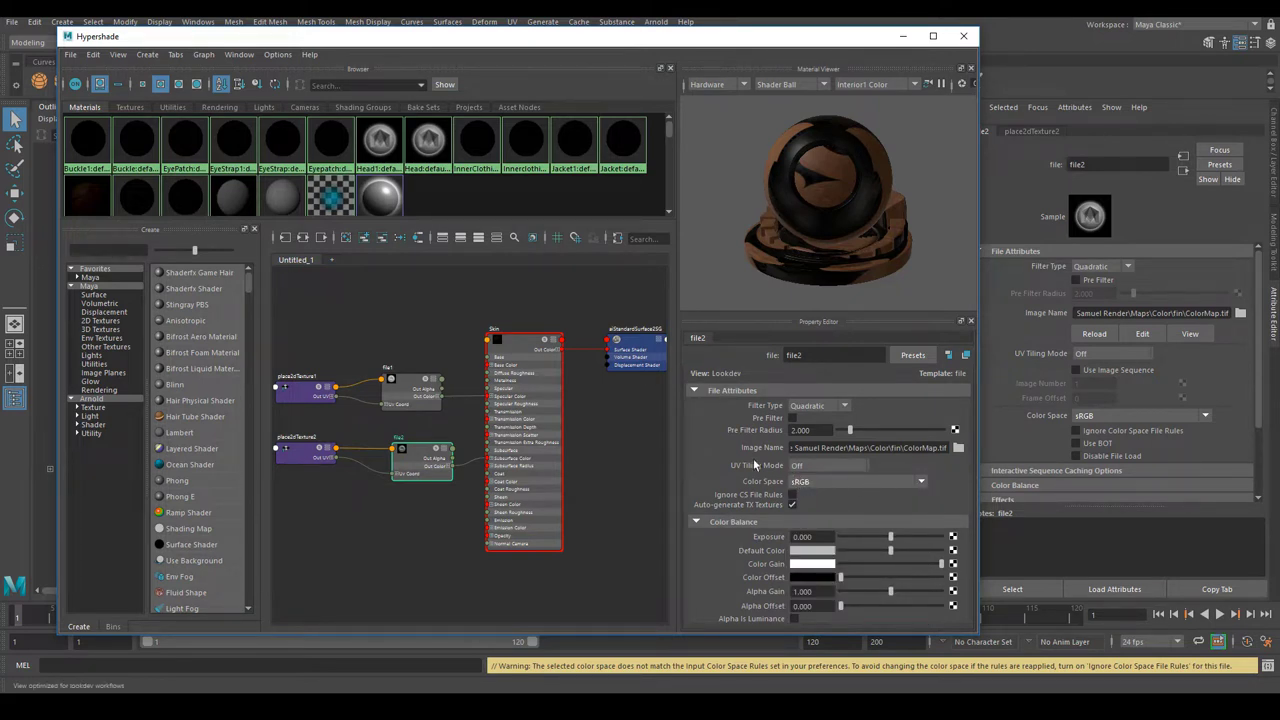
Connect a new File texture to the Skin material's subsurface Radius.
click(526, 347)
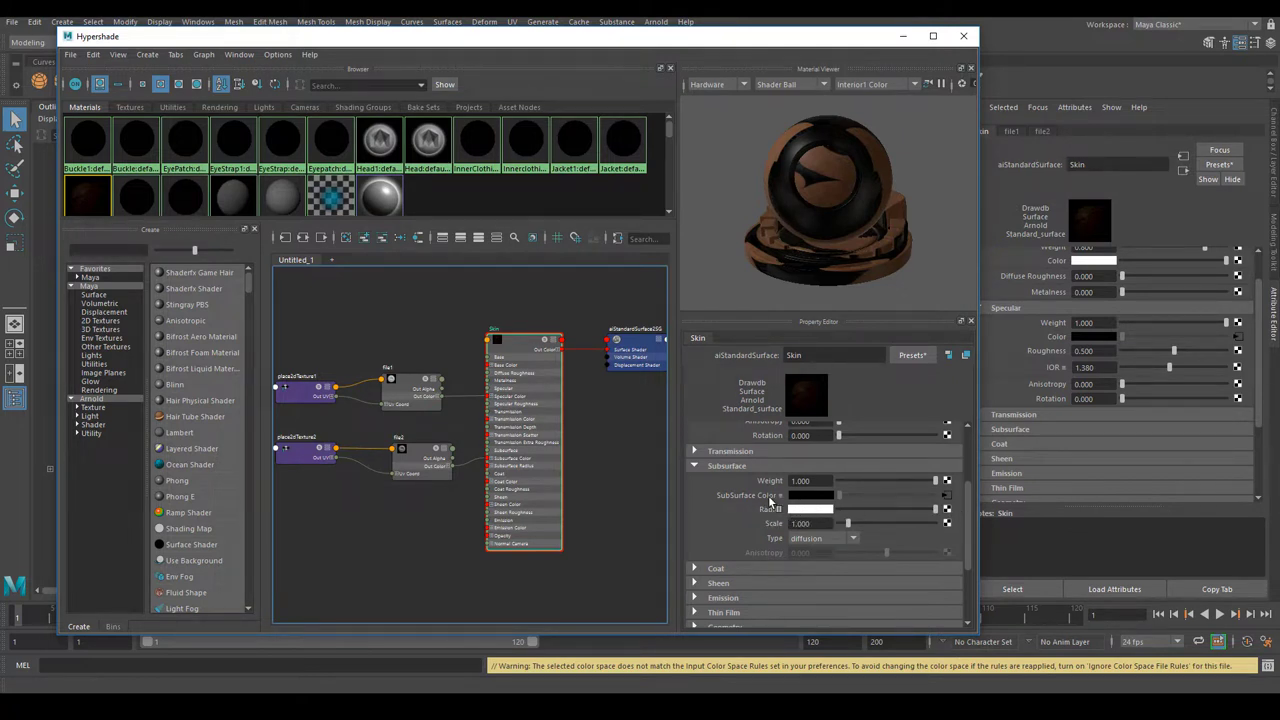
click(946, 511)
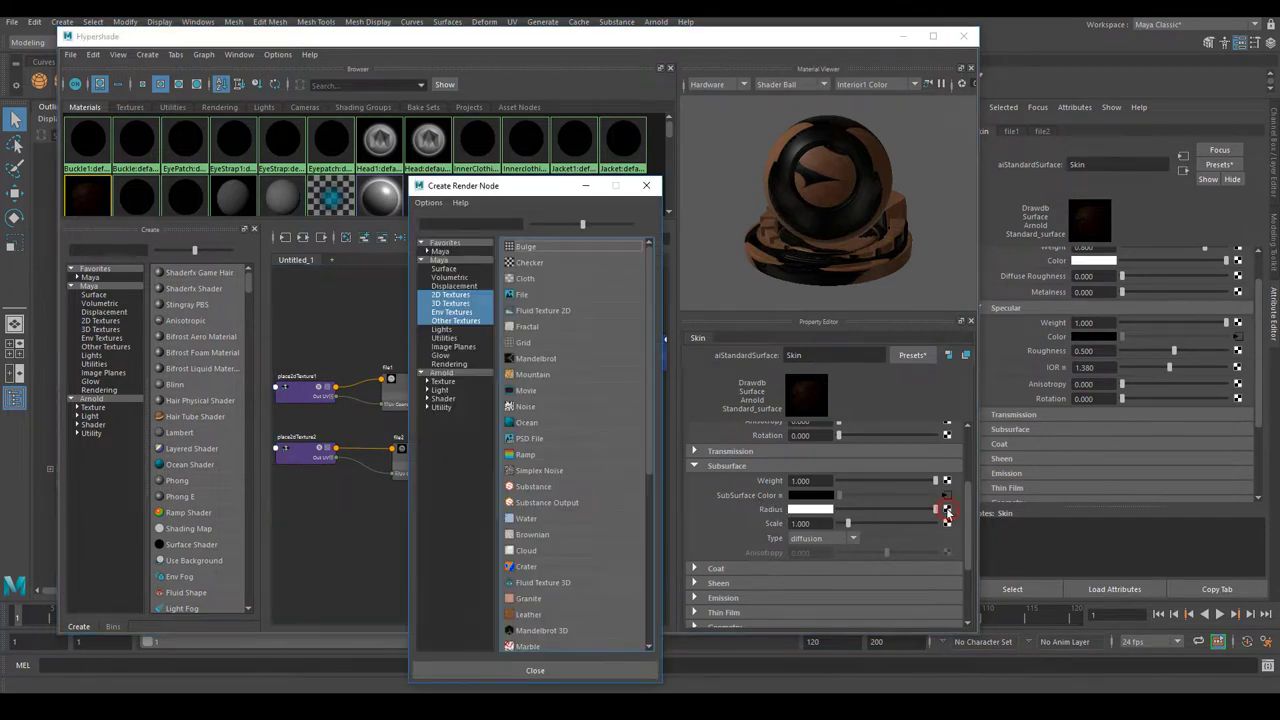
click(530, 296)
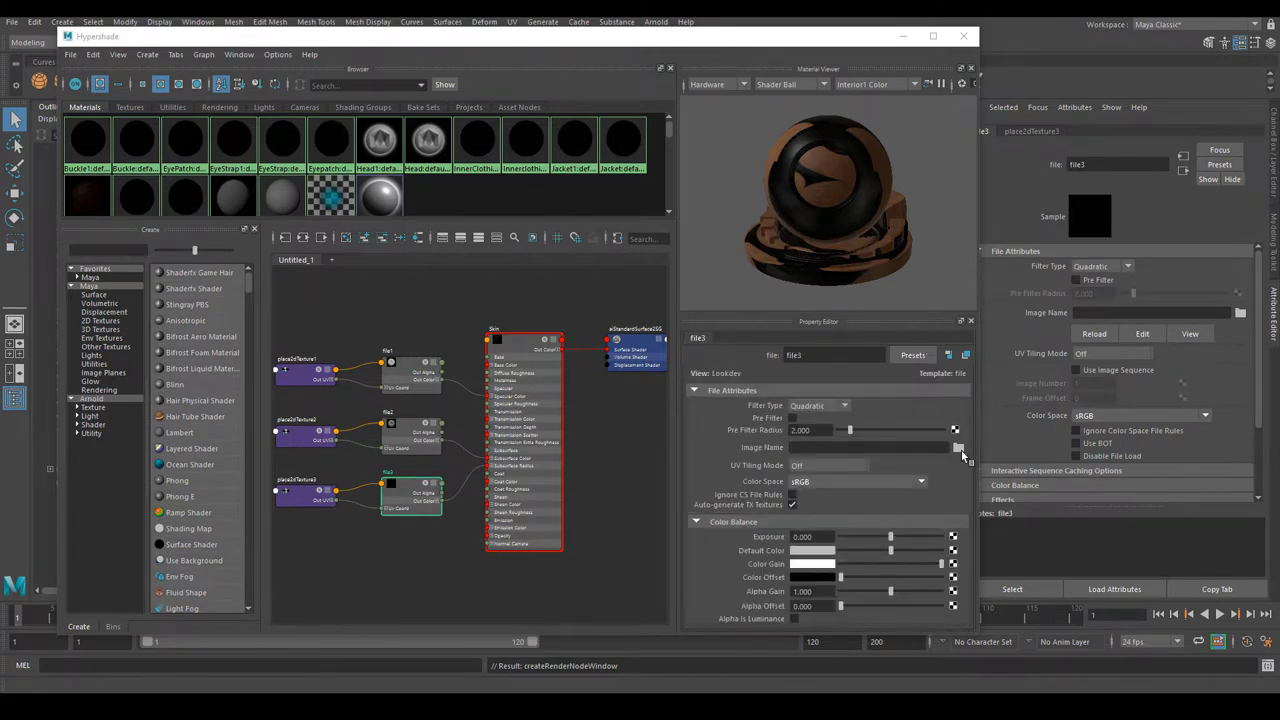
Load SSSmap.tif from The Samuel Render\Maps\SSS as the image of the file3 texture.
click(958, 450)
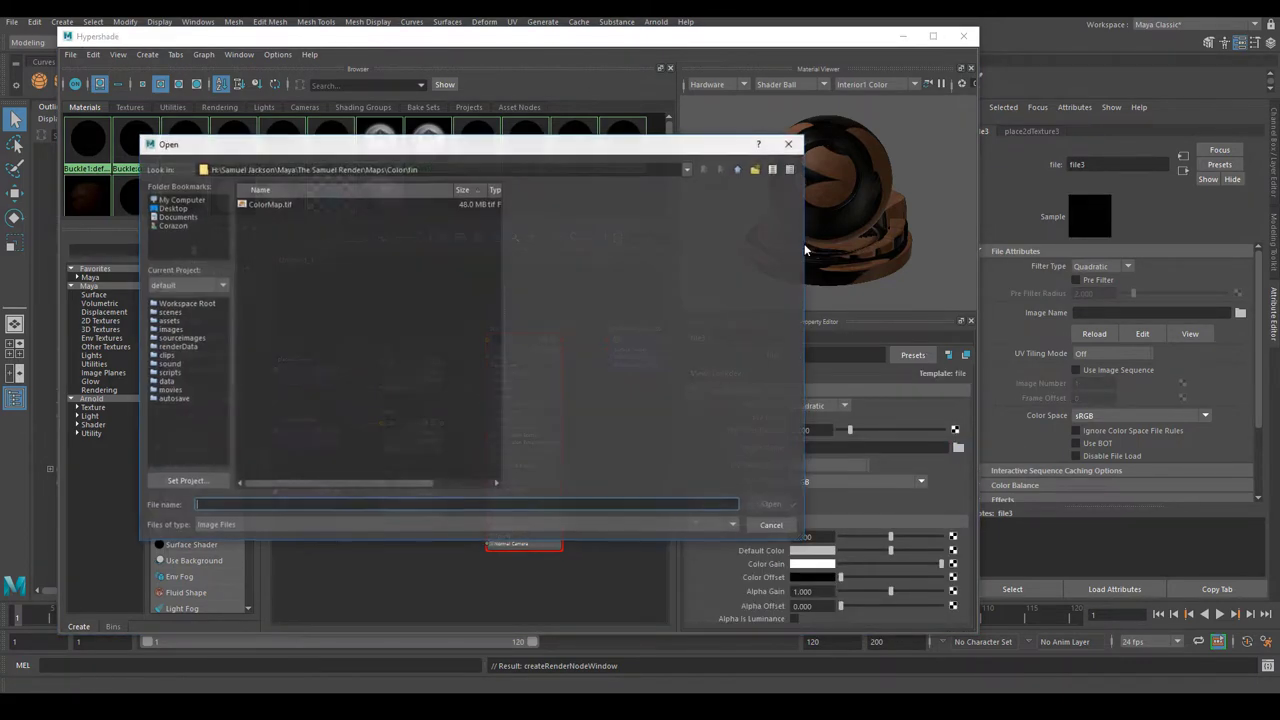
click(738, 170)
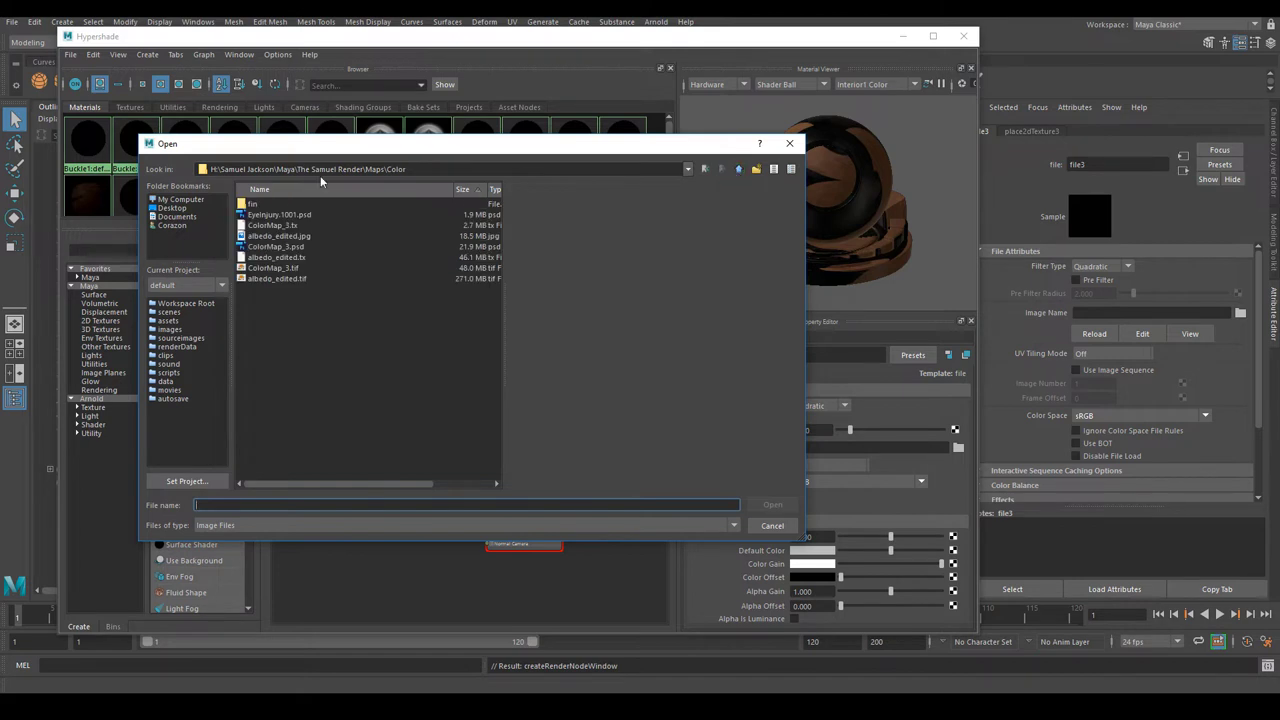
click(740, 171)
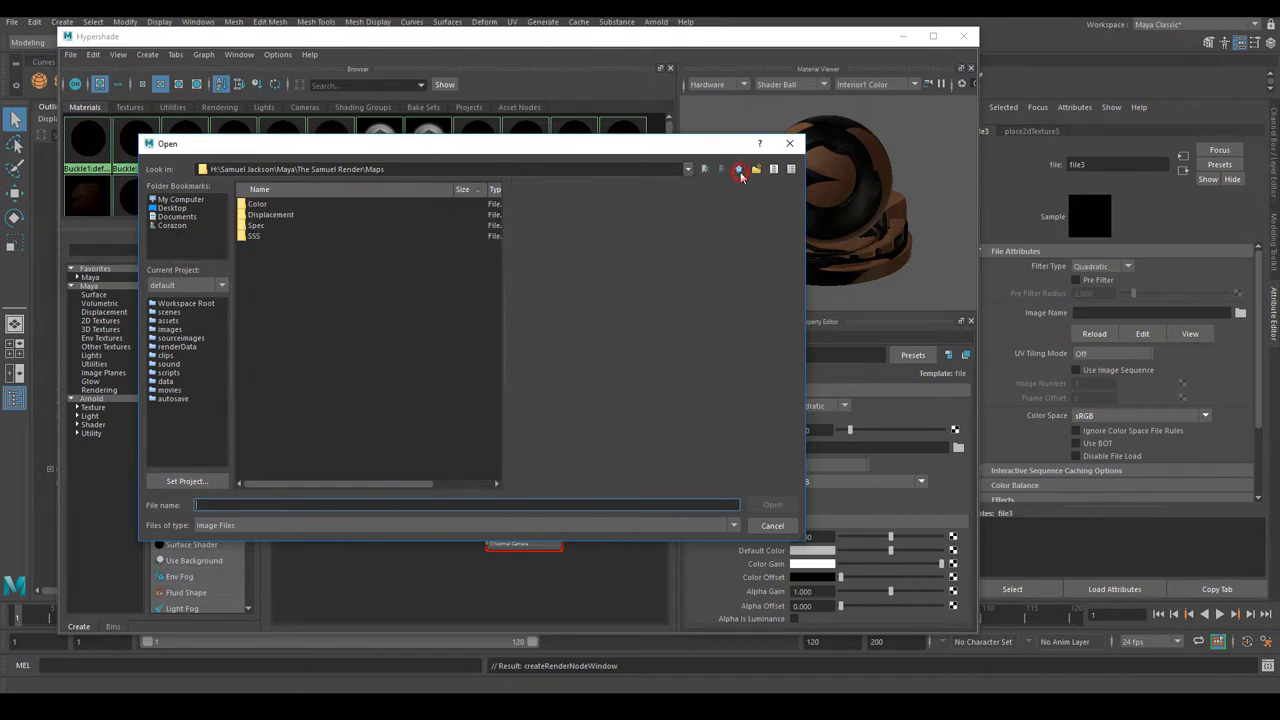
double_click(255, 236)
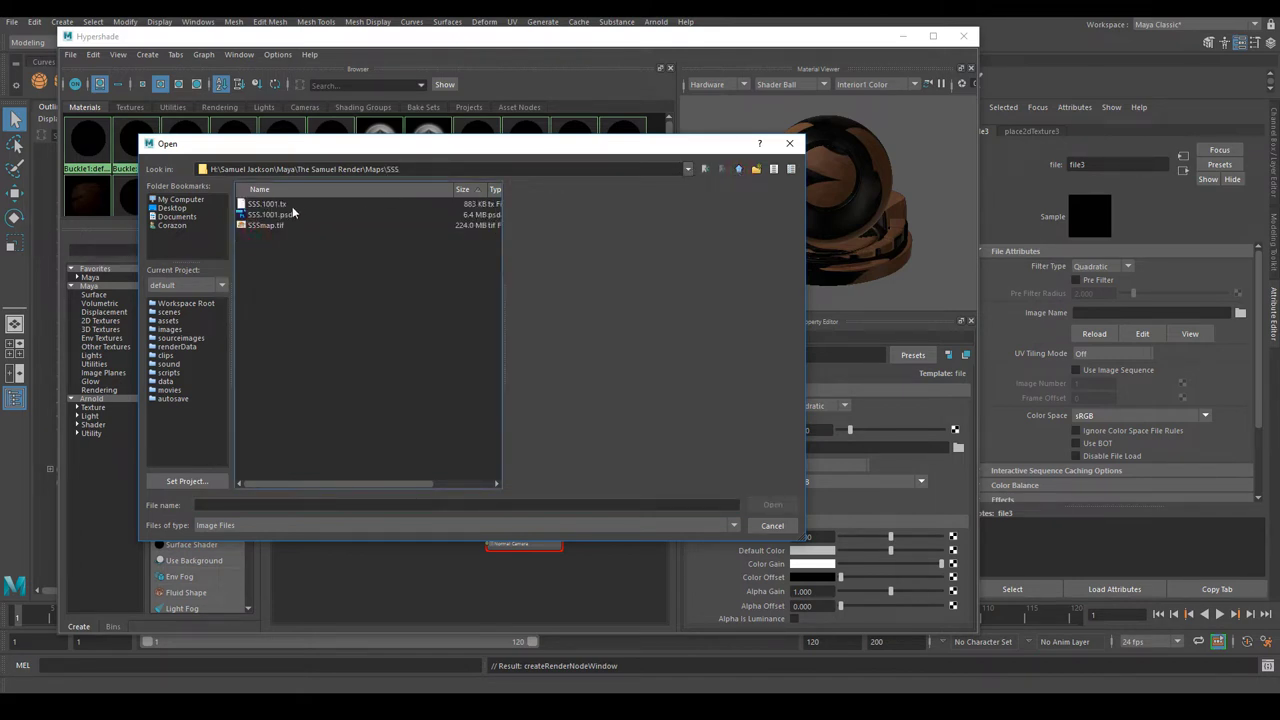
click(281, 227)
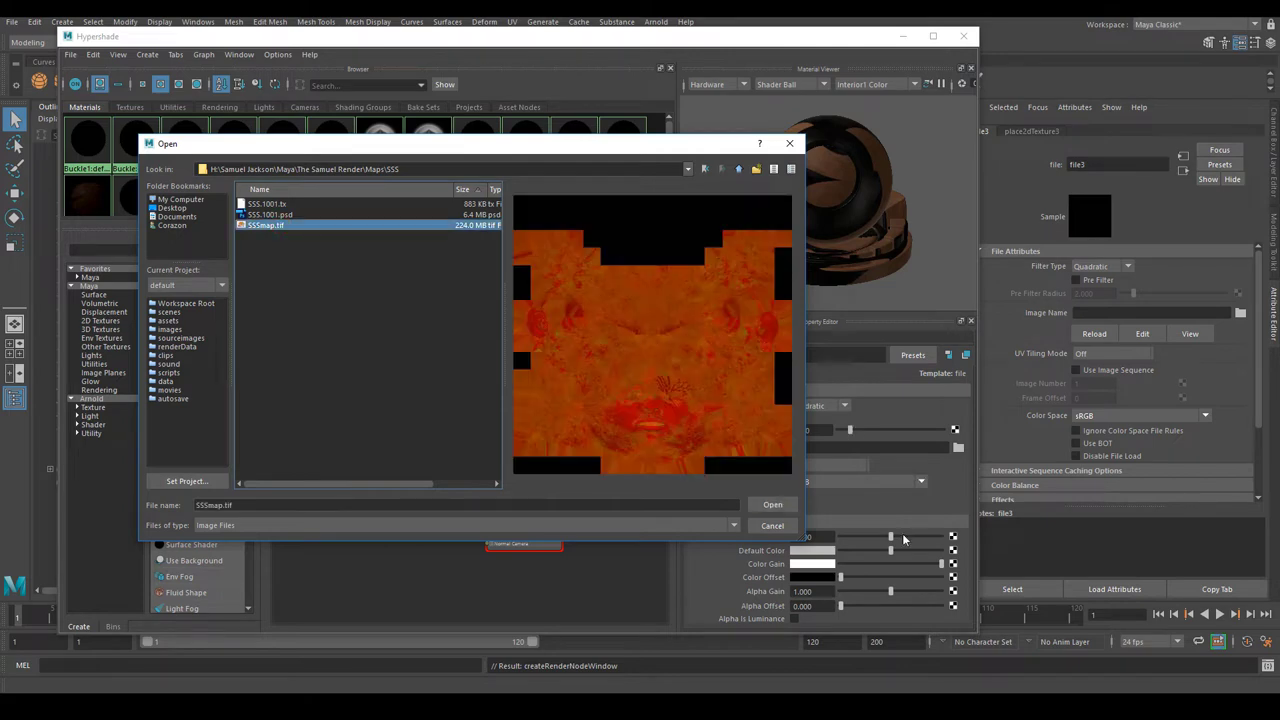
click(772, 506)
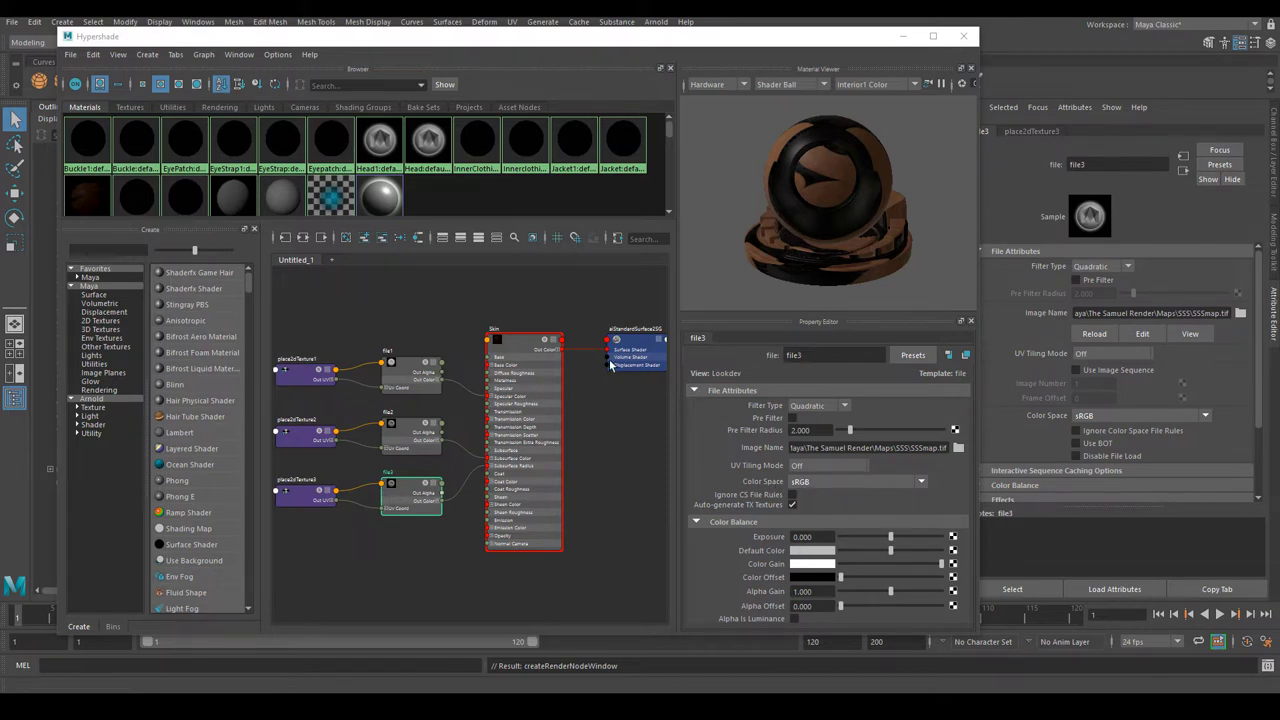
Set the Skin material's subsurface Scale to 0.1.
click(522, 347)
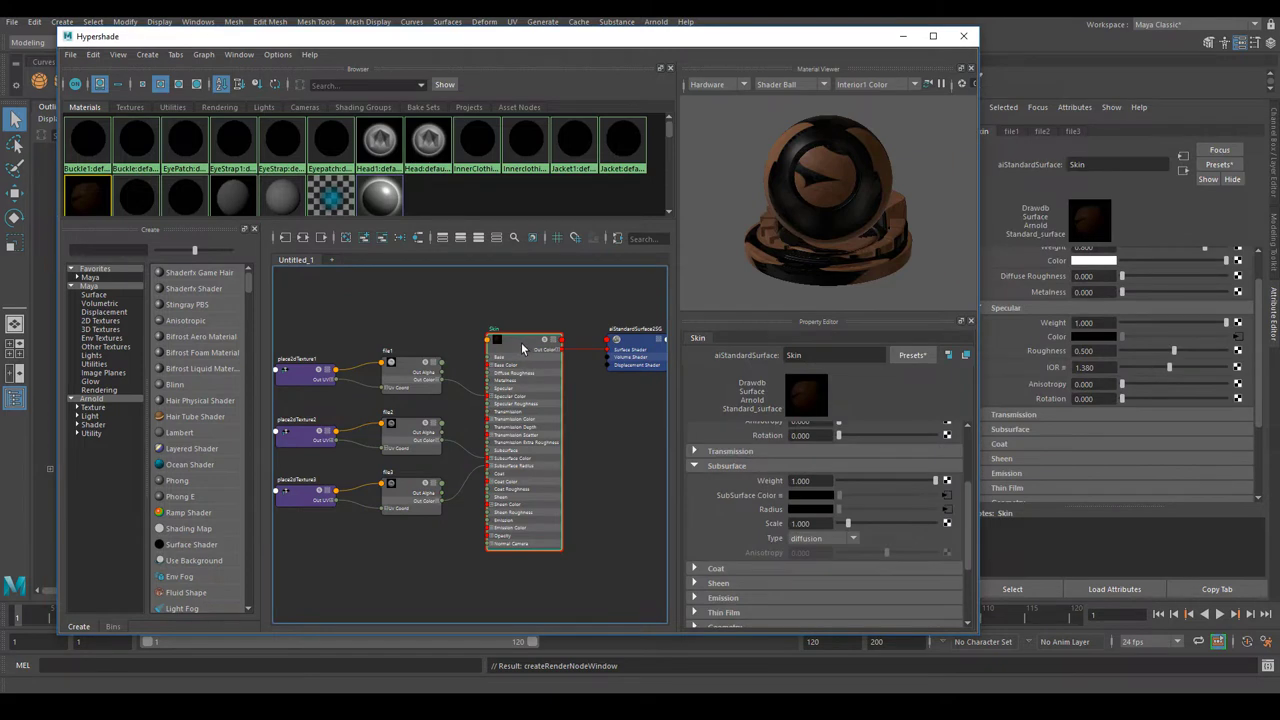
drag(528, 349, 535, 355)
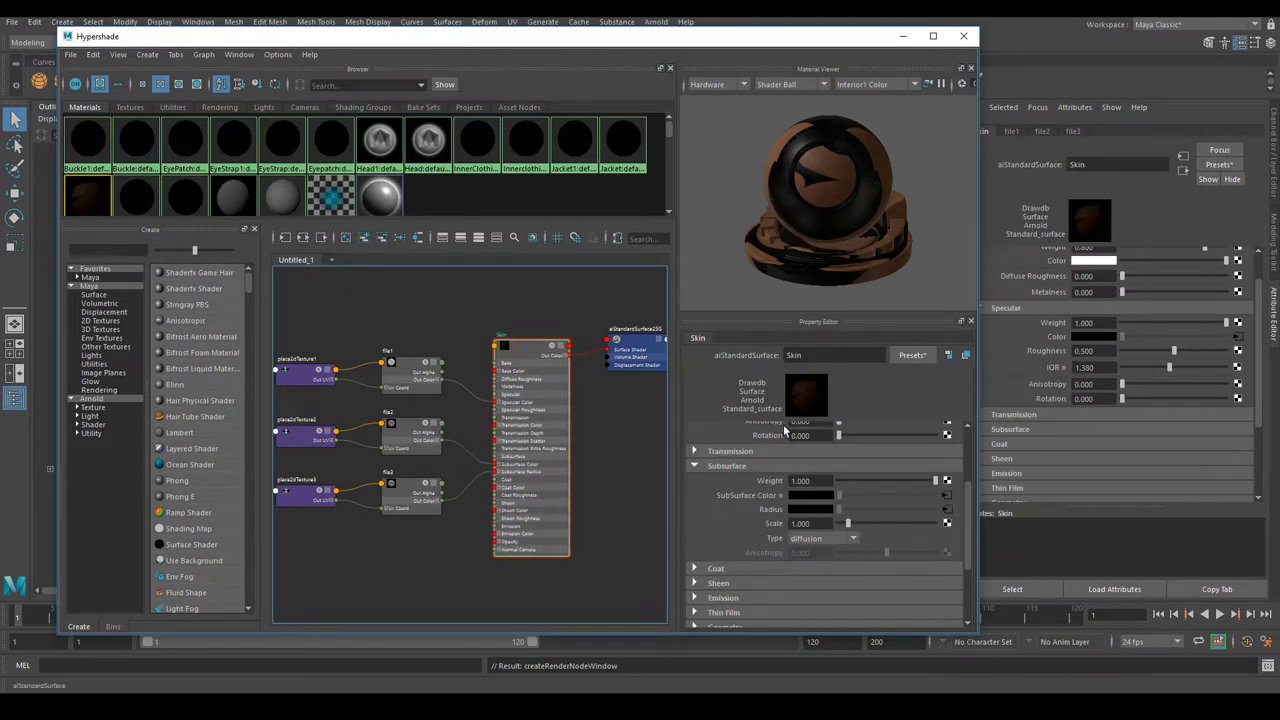
click(823, 523)
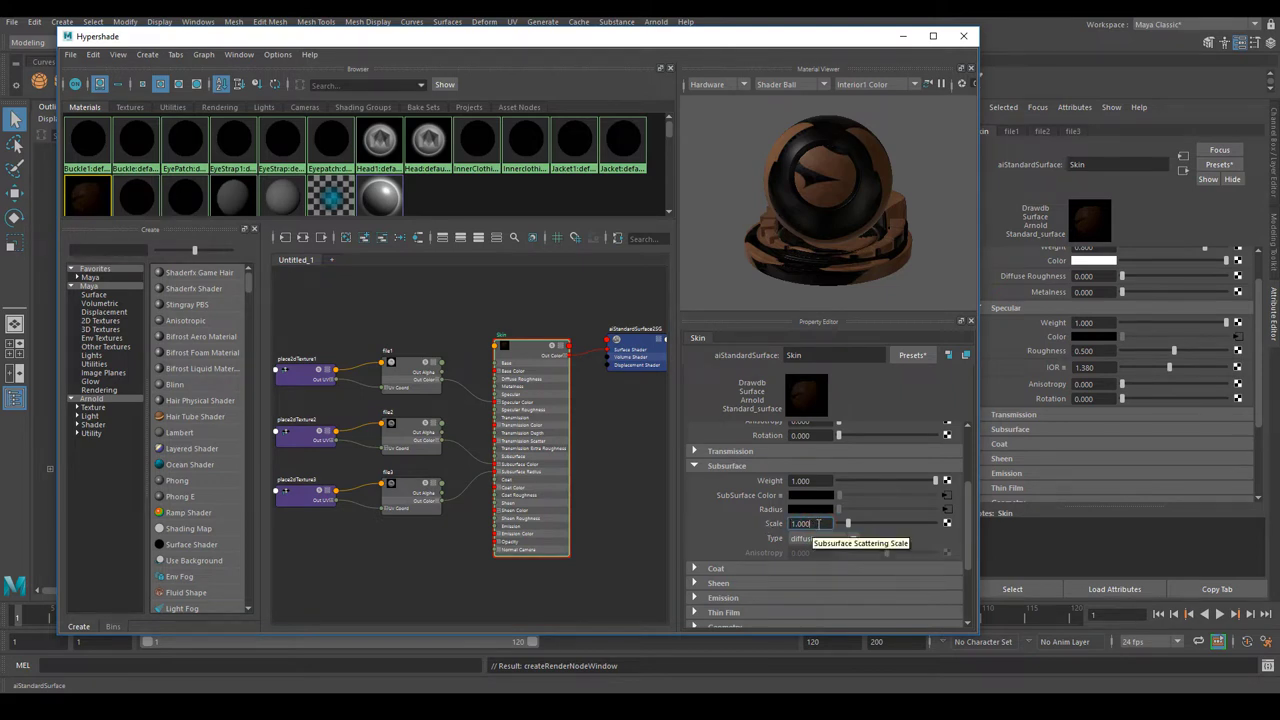
drag(818, 523, 788, 523)
text(0.1)
key(Return)
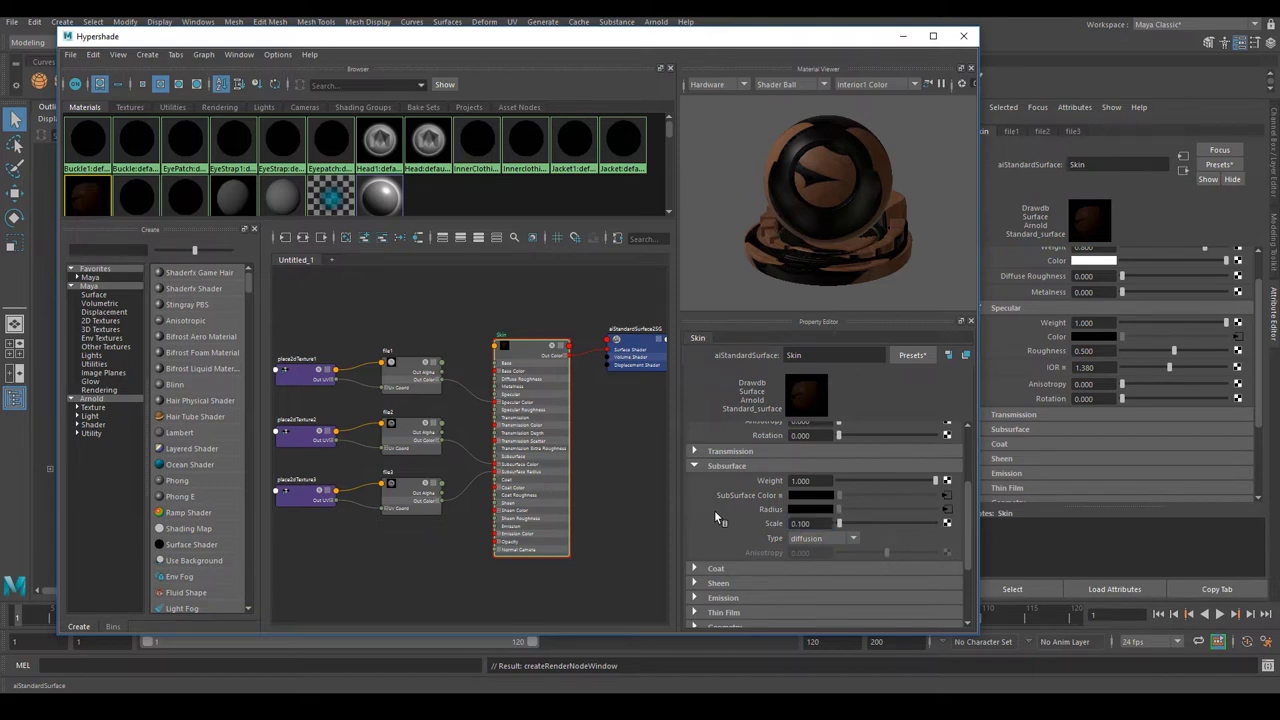
Set the Skin material's subsurface Scale to 0.4.
click(821, 524)
double_click(821, 524)
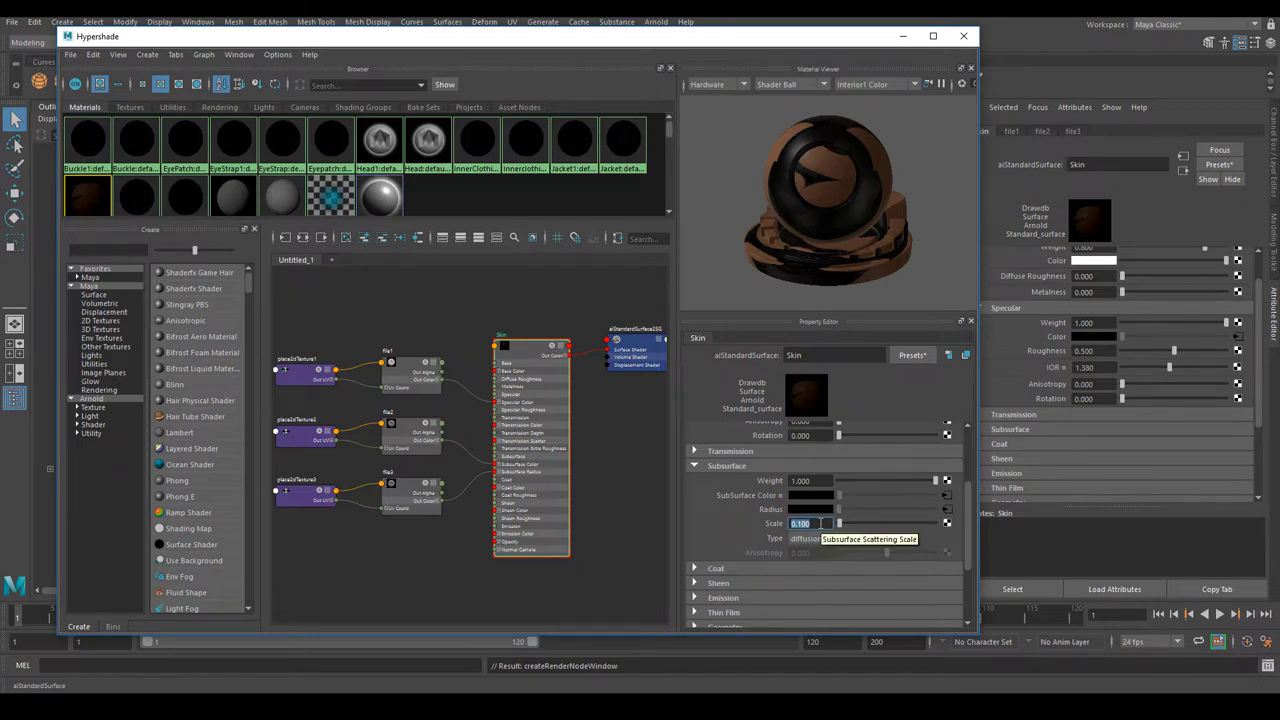
key(BackSpace)
key(Return)
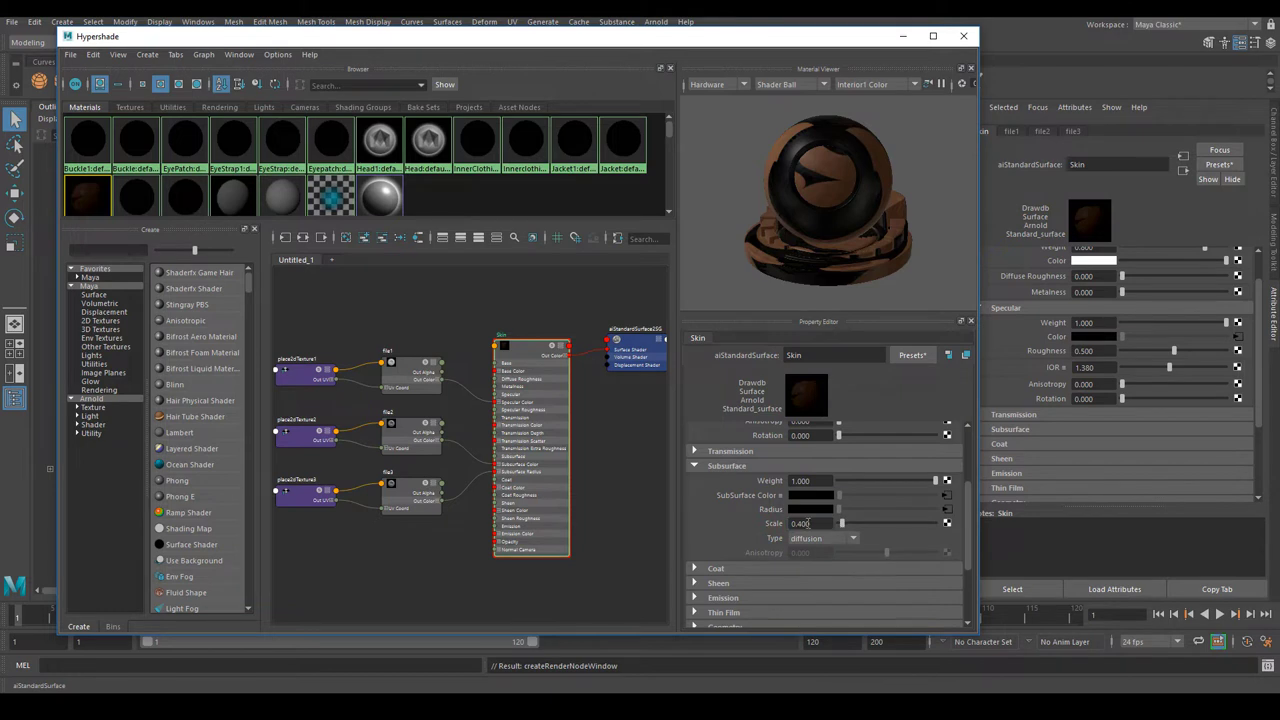
click(818, 524)
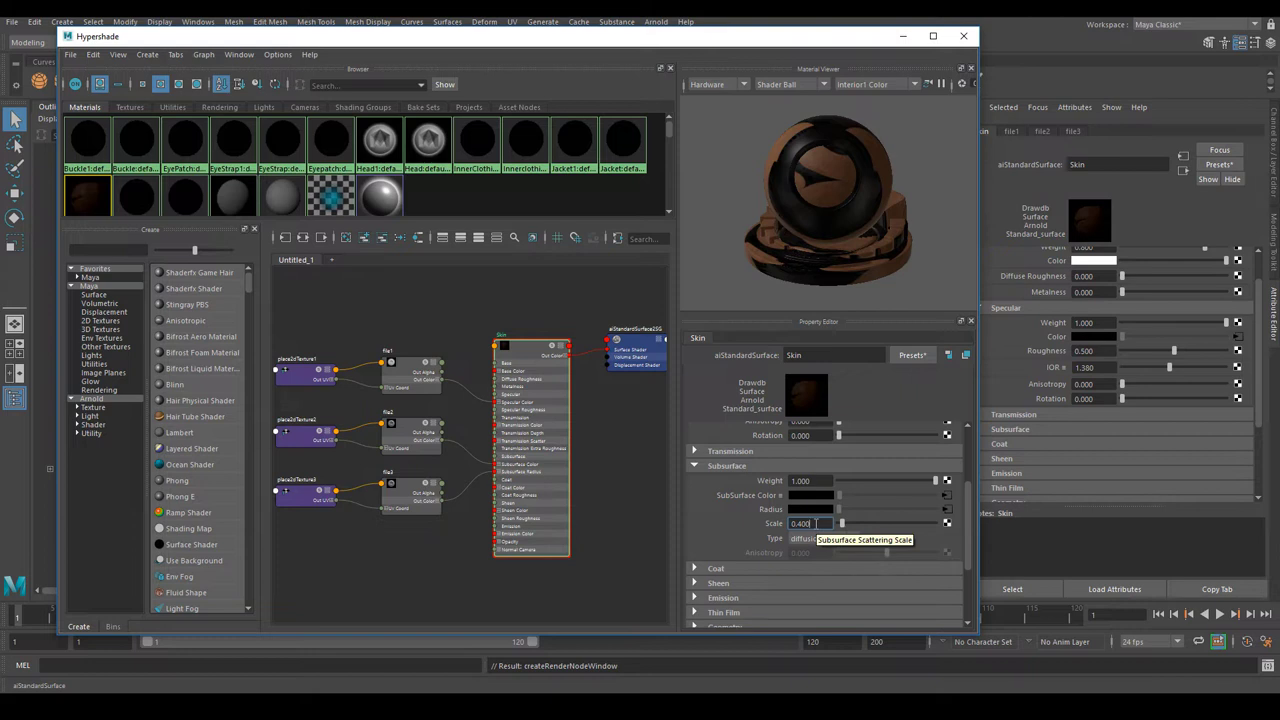
click(820, 523)
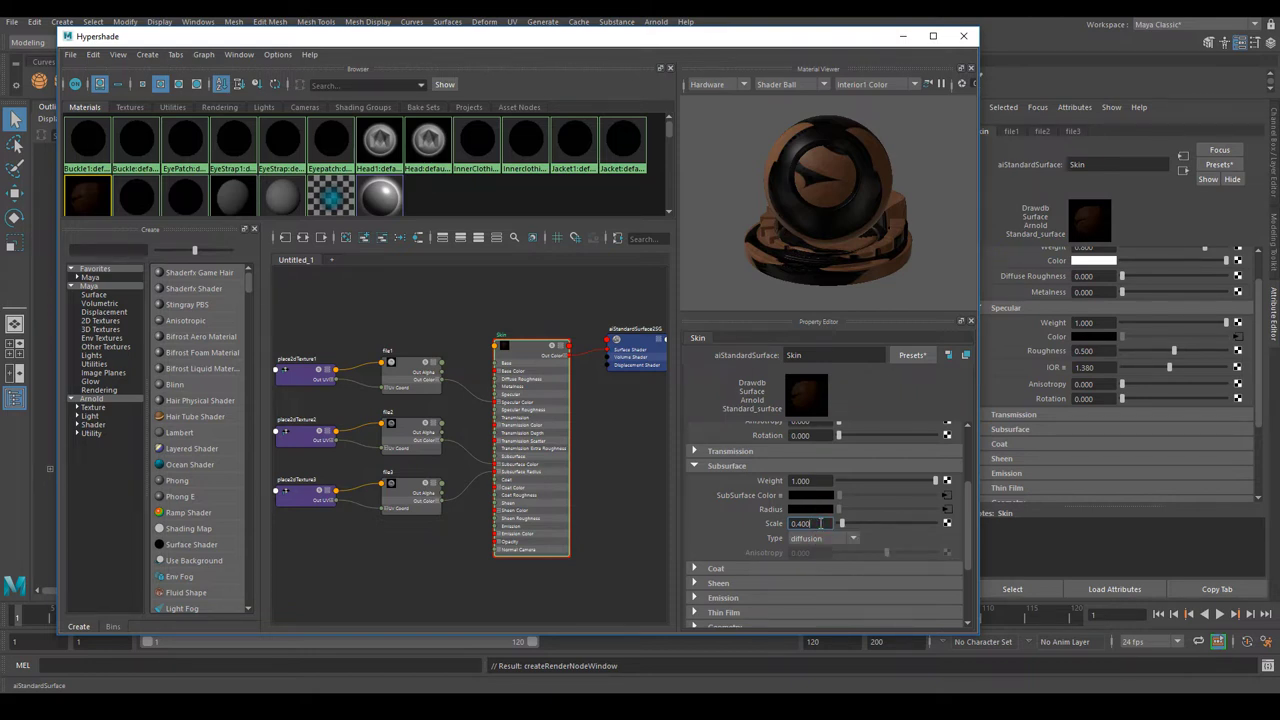
double_click(806, 523)
double_click(806, 523)
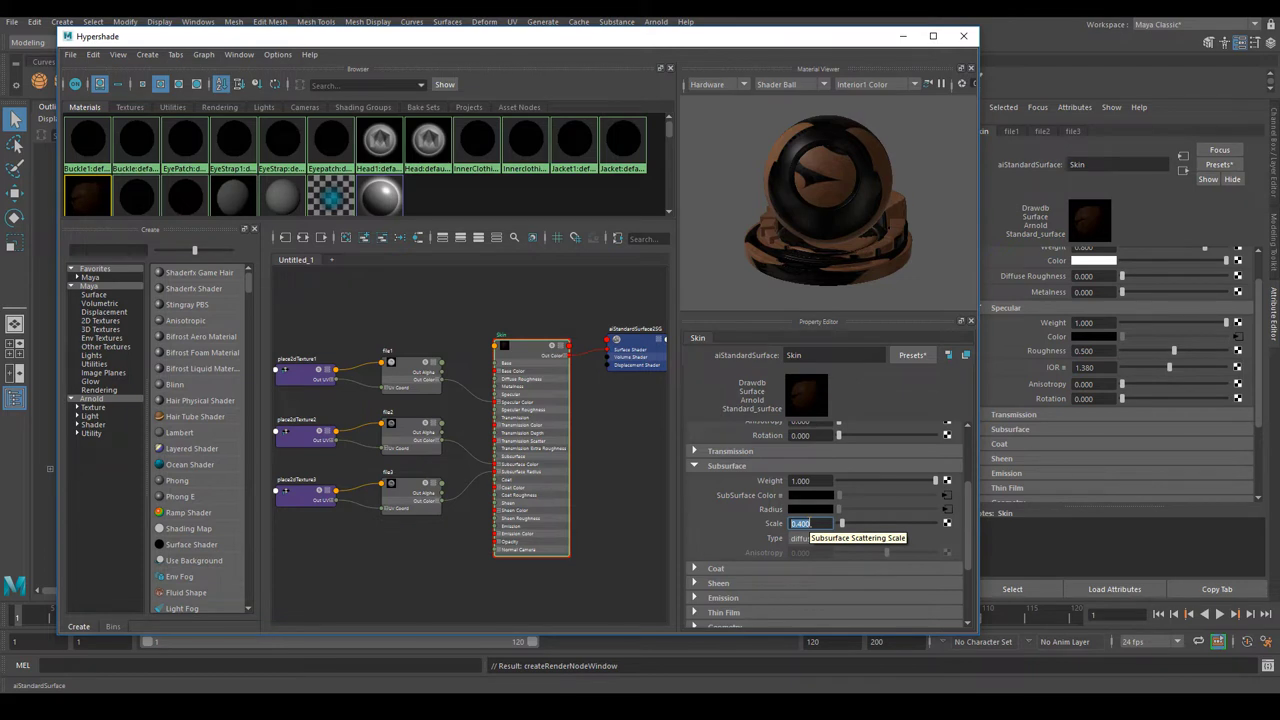
click(810, 523)
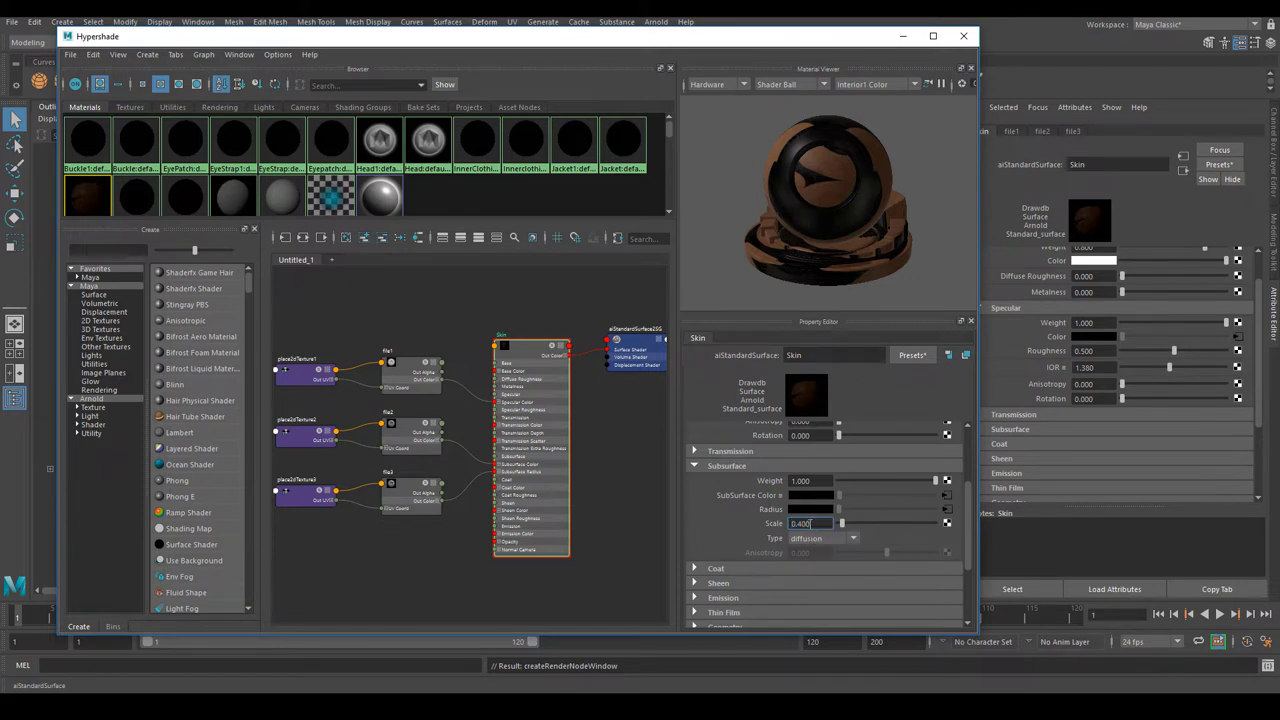
Change the Skin material's subsurface Type to randomwalk.
click(840, 540)
click(840, 540)
click(845, 540)
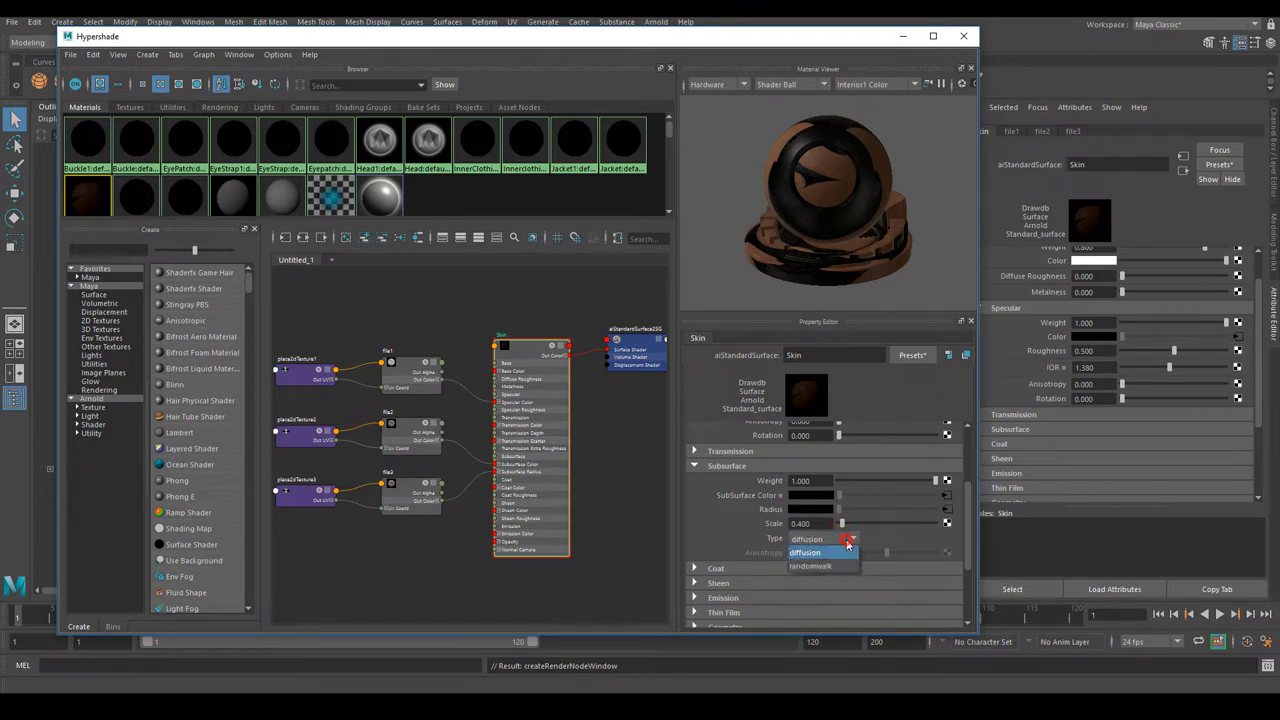
click(824, 568)
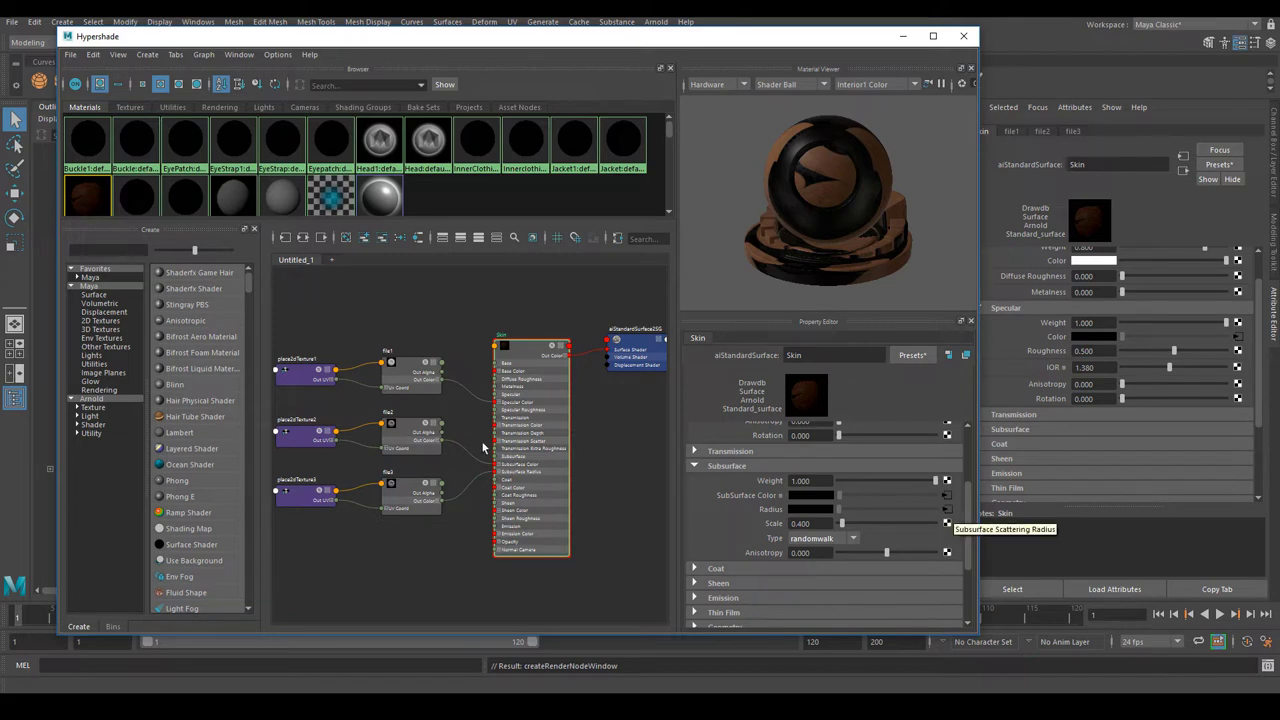
drag(968, 546, 960, 497)
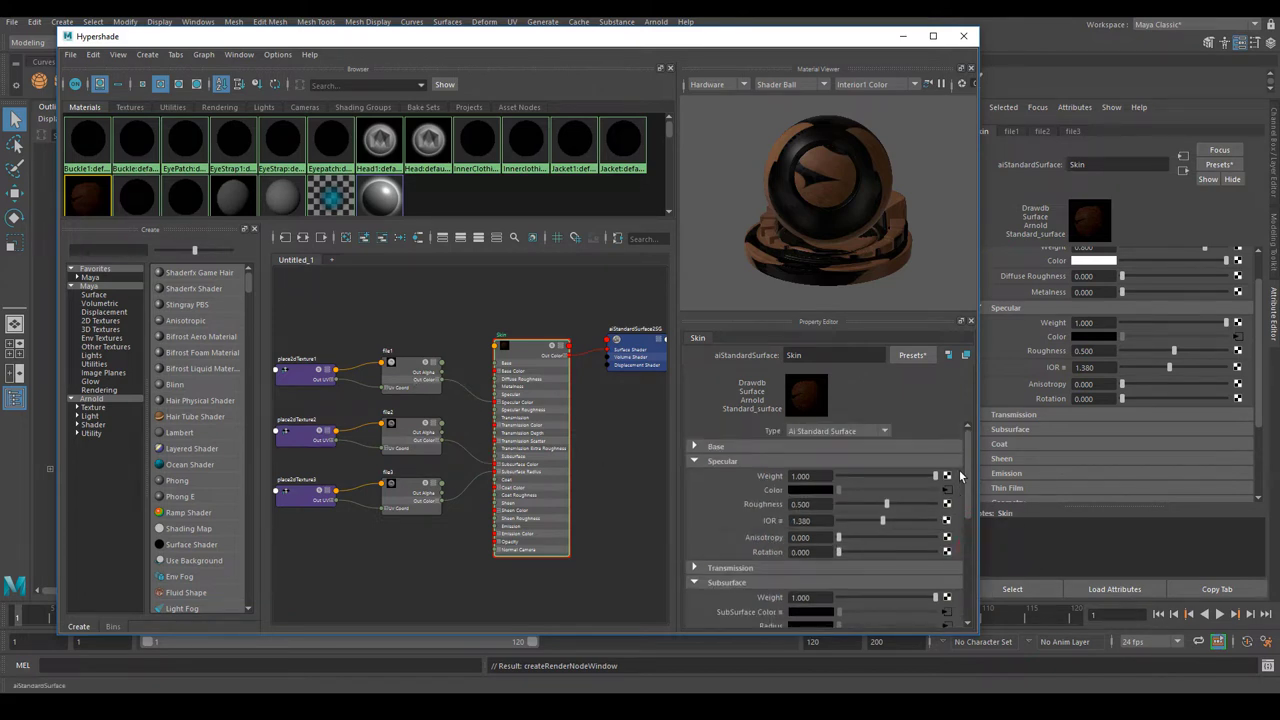
scroll(970, 476, down, 5)
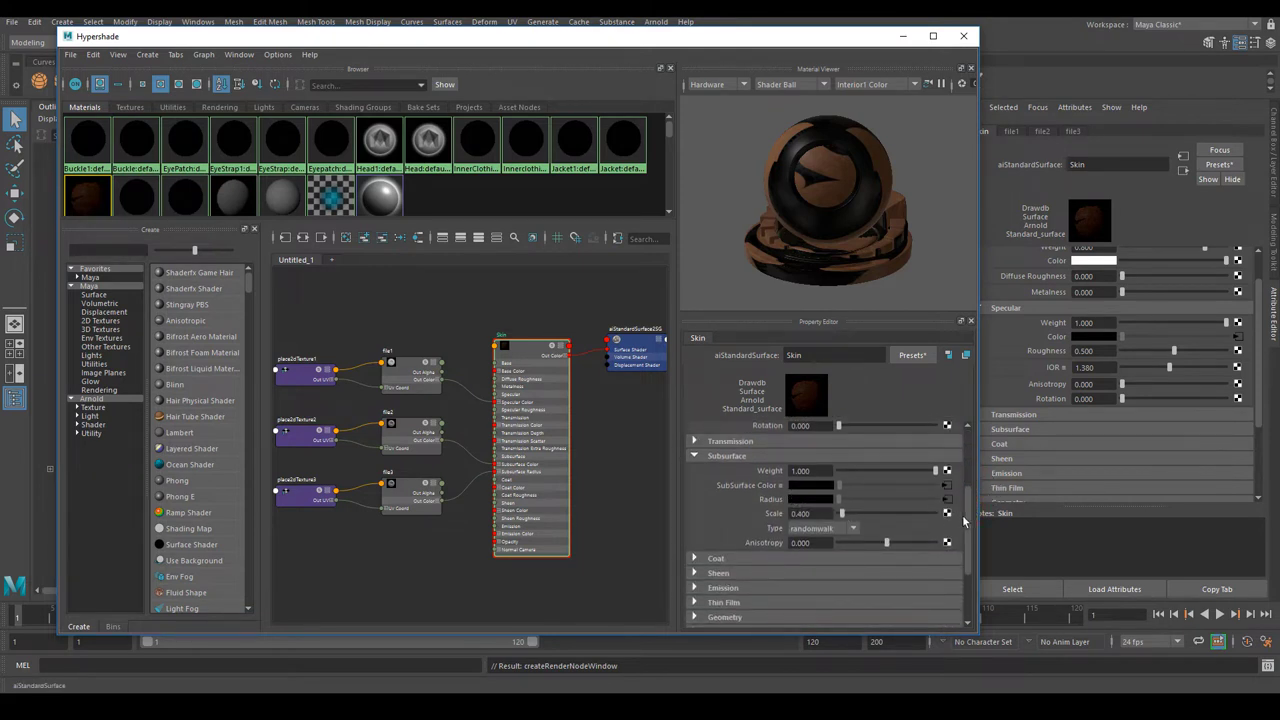
mouse_move(967, 522)
mouse_down()
mouse_move(966, 543)
mouse_move(965, 532)
mouse_up()
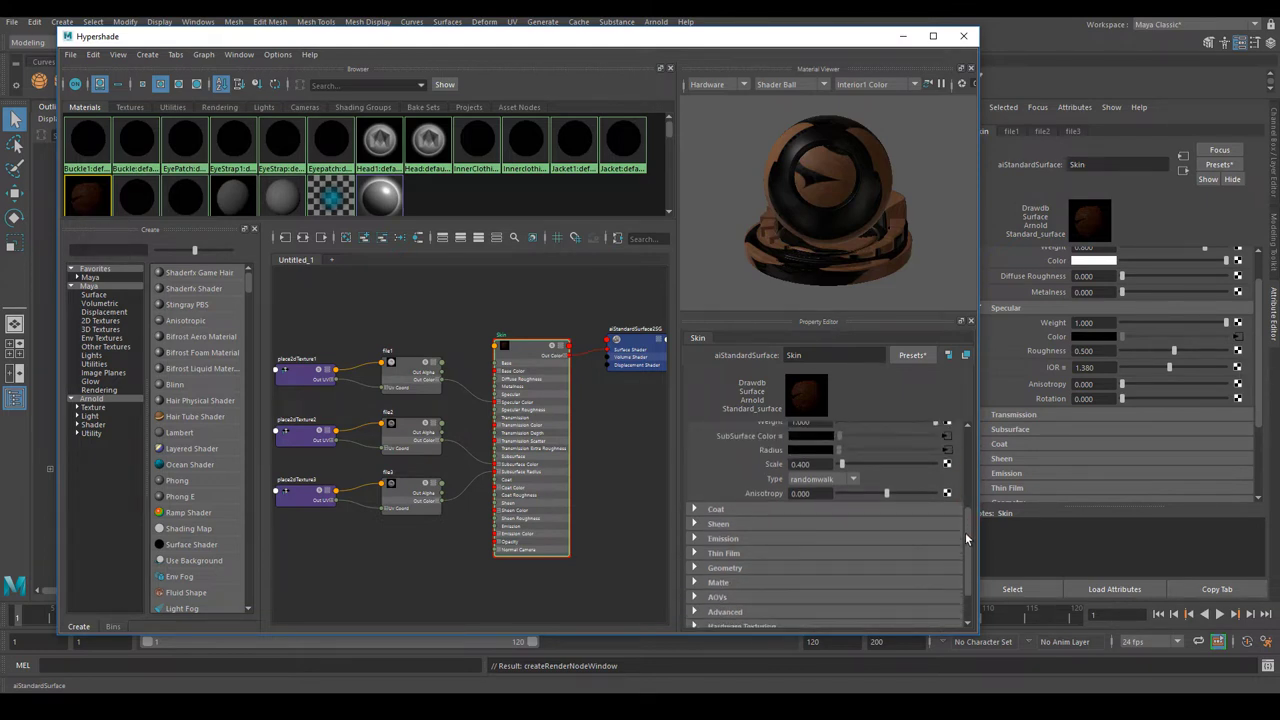
Set the Skin material's coat Weight to 0.3.
click(715, 512)
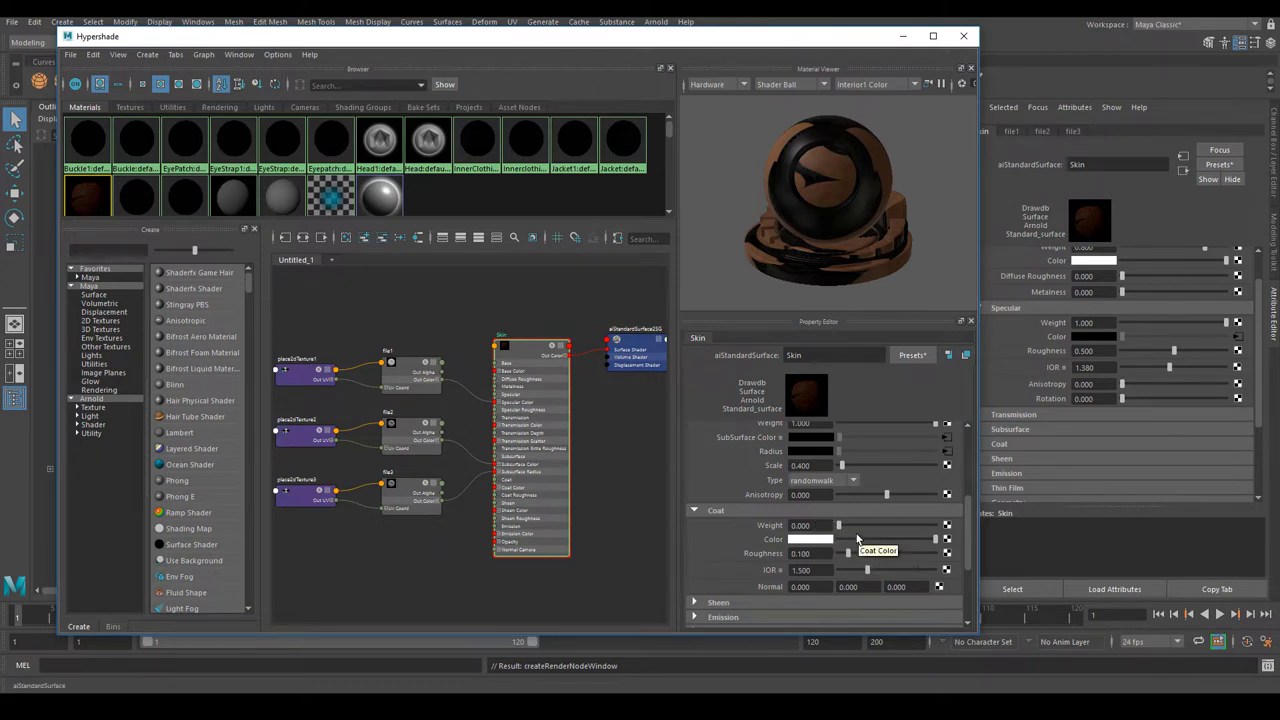
click(806, 526)
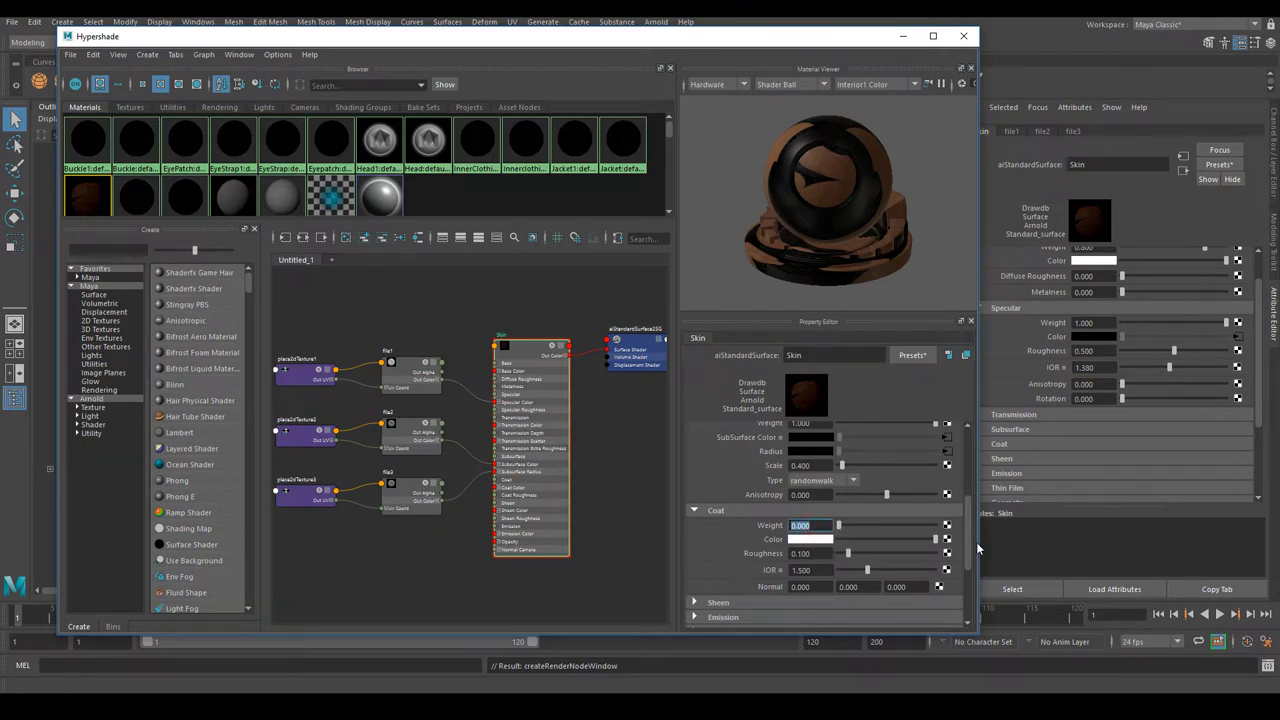
text(0.3)
key(Return)
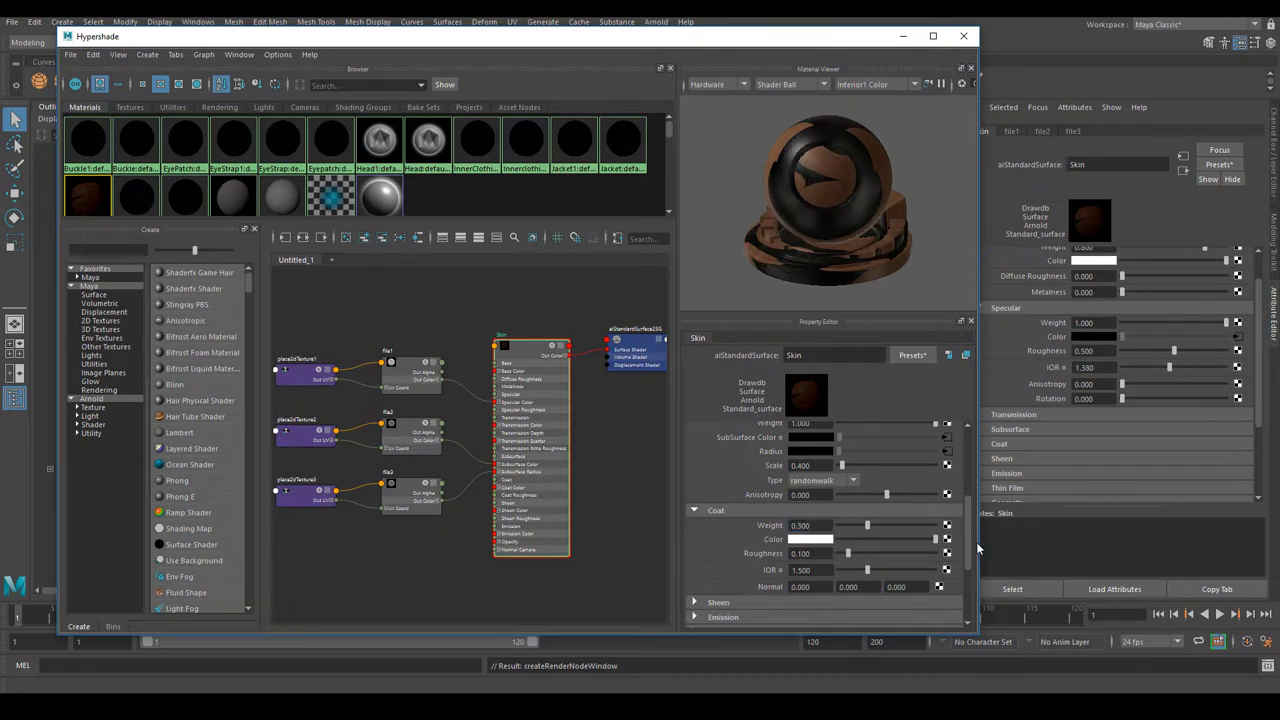
Set the Skin material's coat Roughness to 0.6 and coat IOR to 1.38.
click(816, 554)
text(0.6)
key(Return)
click(820, 570)
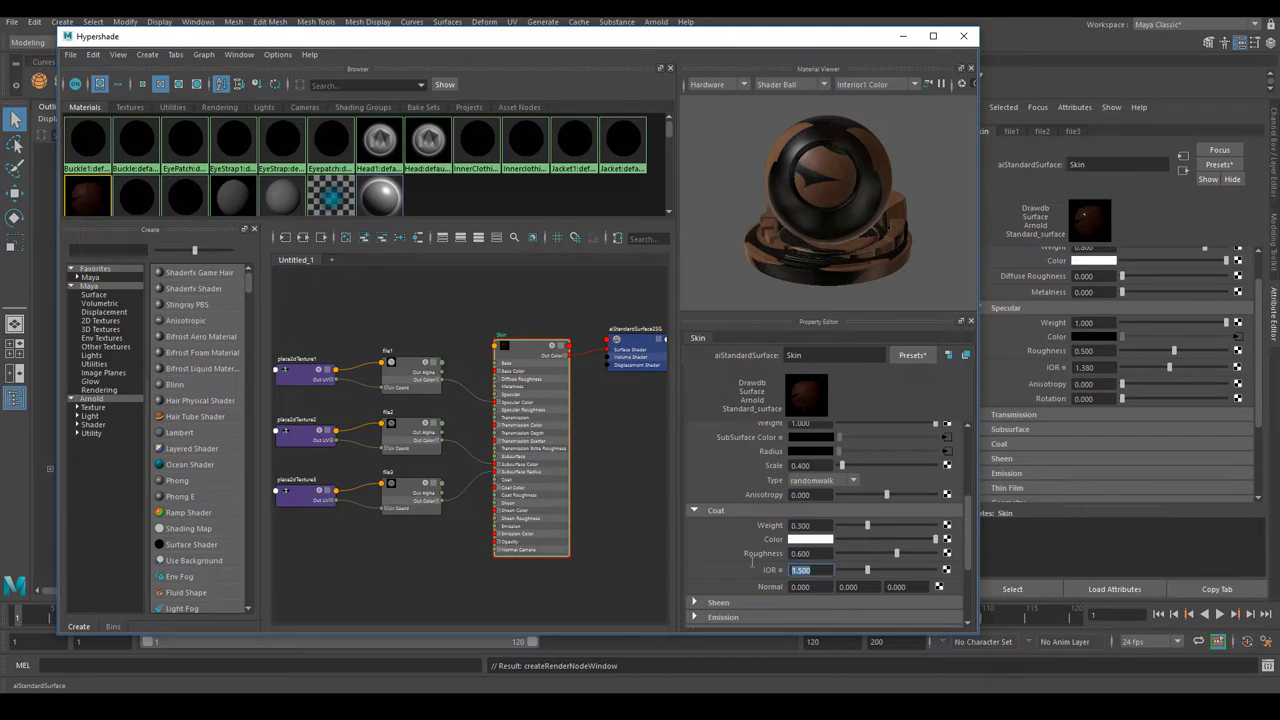
text(1.38)
key(Return)
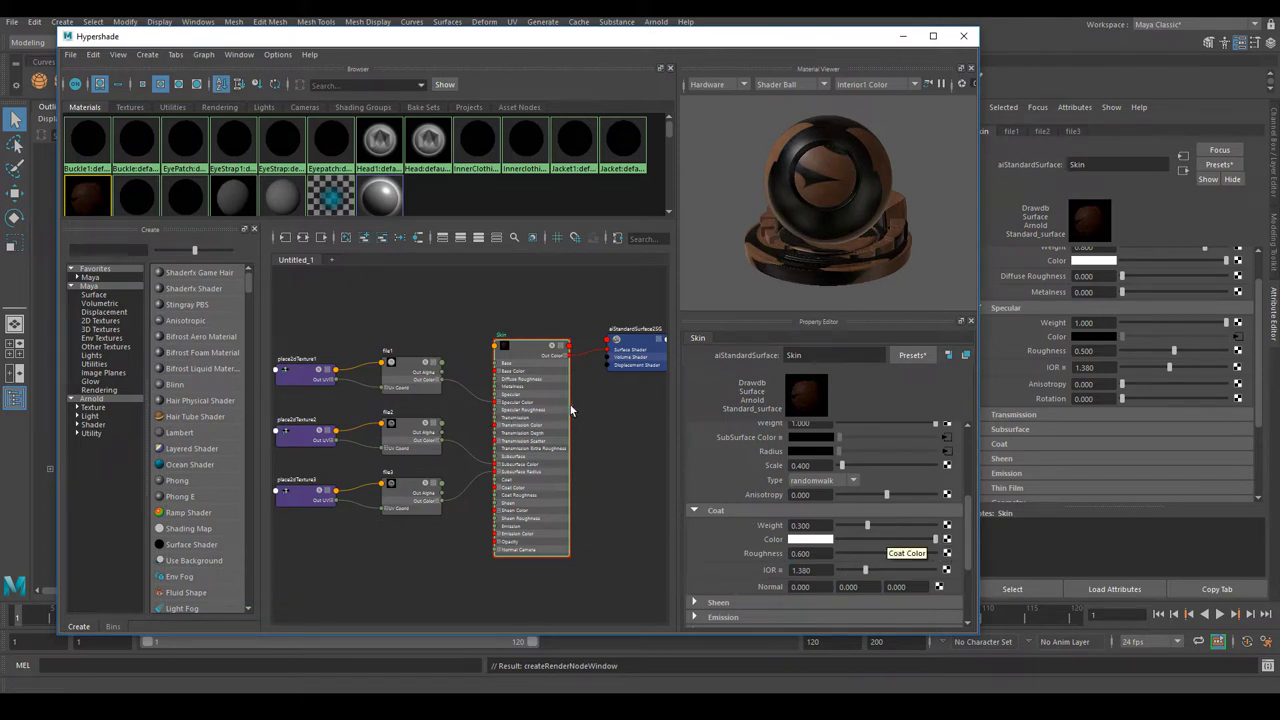
Connect a new file texture to the displacement material of the aiStandardSurface2SG shading group.
drag(643, 343, 630, 362)
scroll(630, 361, up, 5)
scroll(630, 361, down, 3)
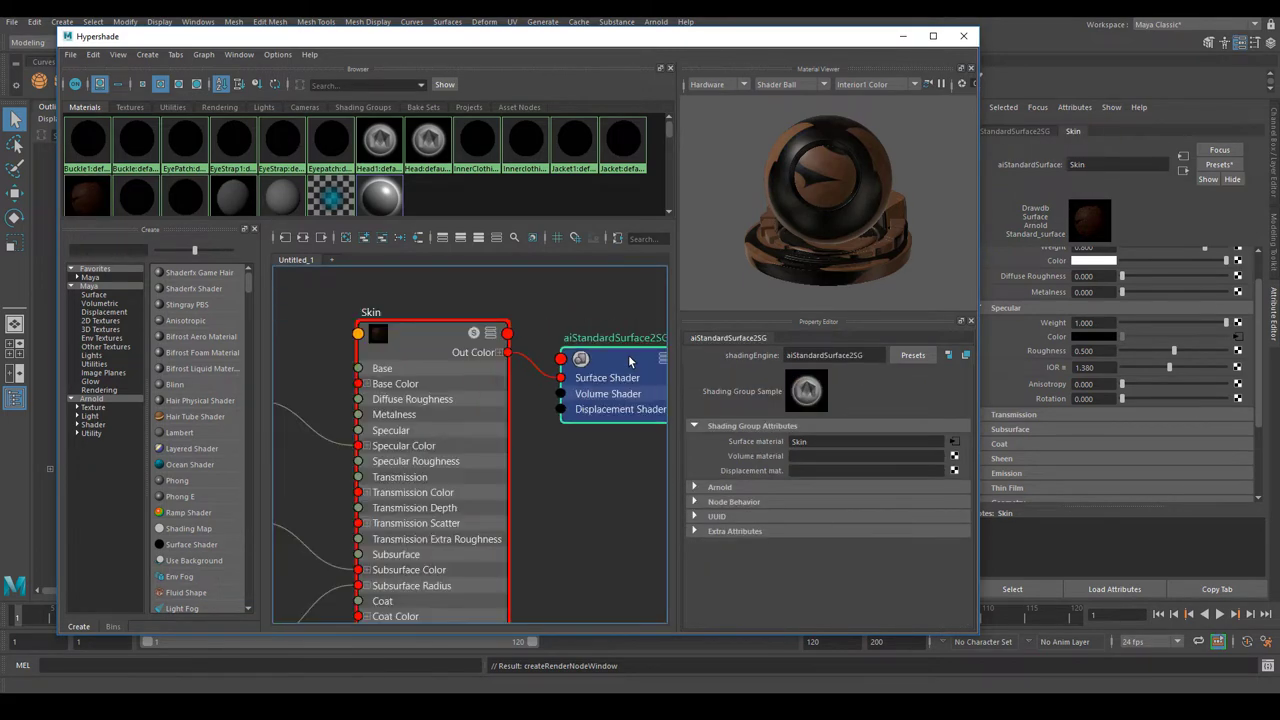
scroll(630, 361, up, 2)
alt+middle_drag(630, 361, 485, 410)
drag(486, 410, 543, 416)
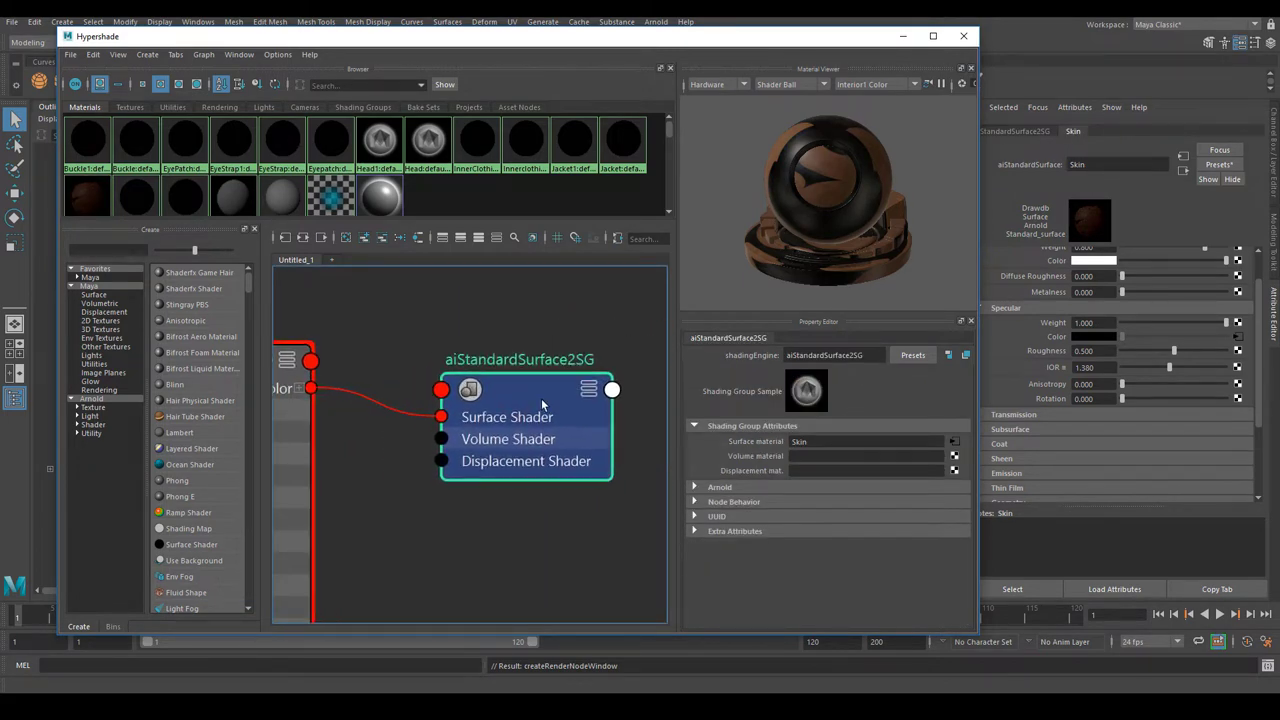
scroll(541, 428, down, 3)
alt+middle_drag(538, 427, 548, 382)
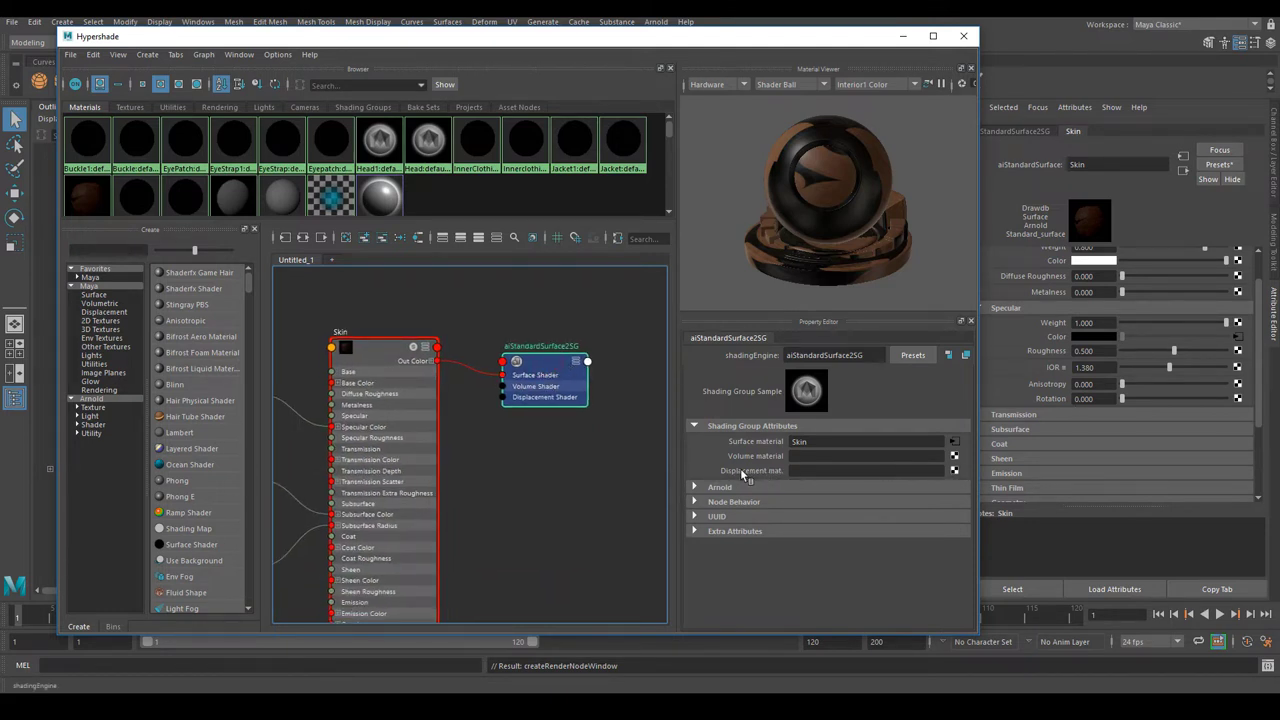
click(955, 472)
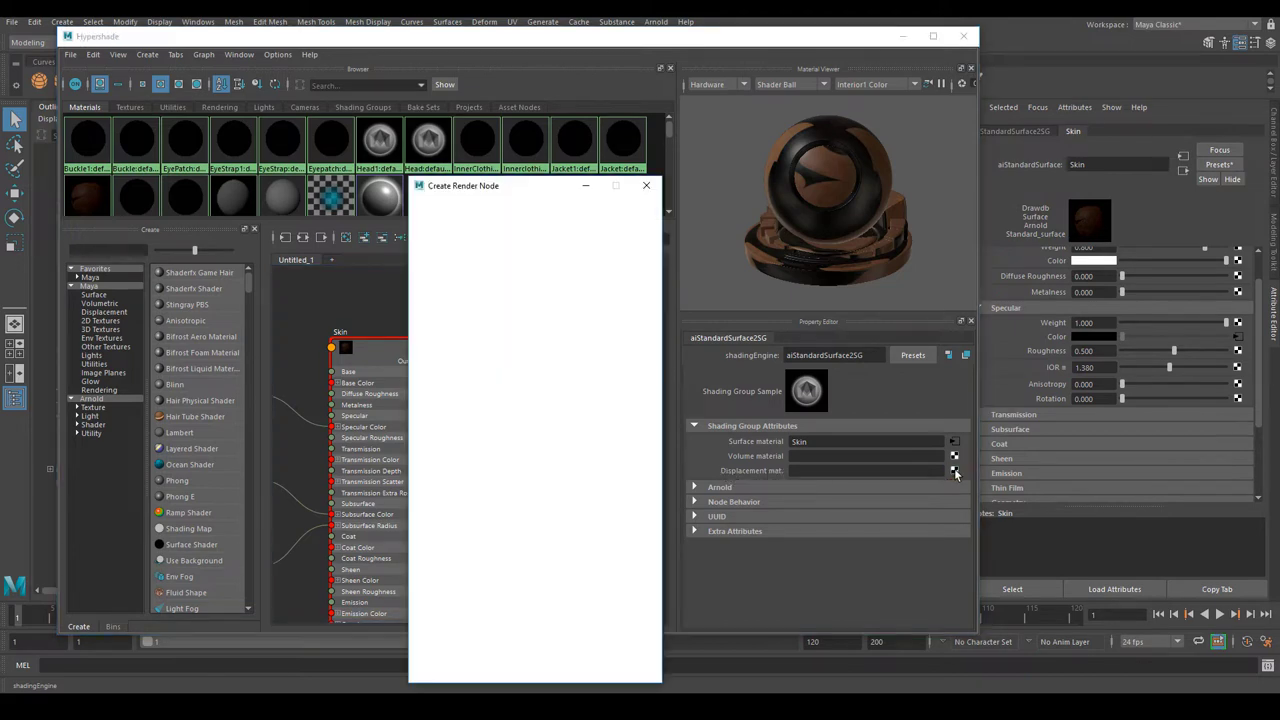
click(531, 300)
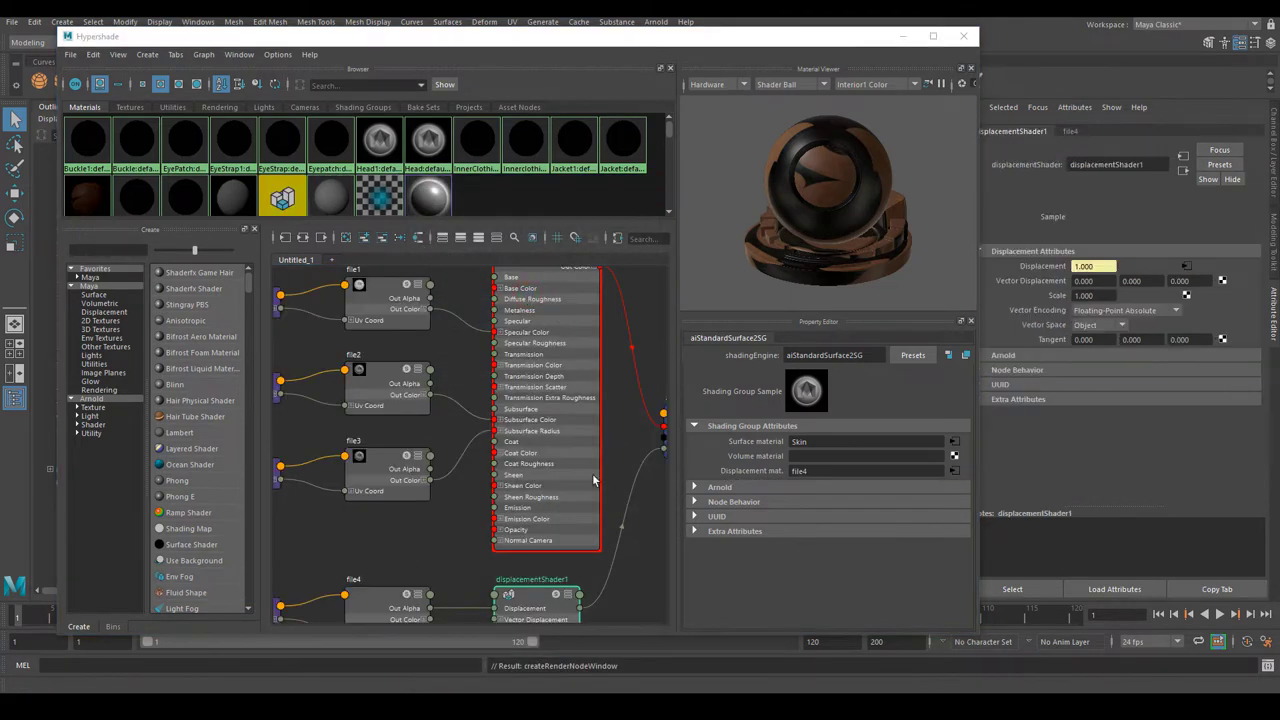
Load Head5.exr from The Samuel Render\Maps\Displacement as the image of the file4 texture, with Raw as its color space.
alt+middle_drag(557, 517, 589, 404)
scroll(490, 487, down, 3)
click(432, 488)
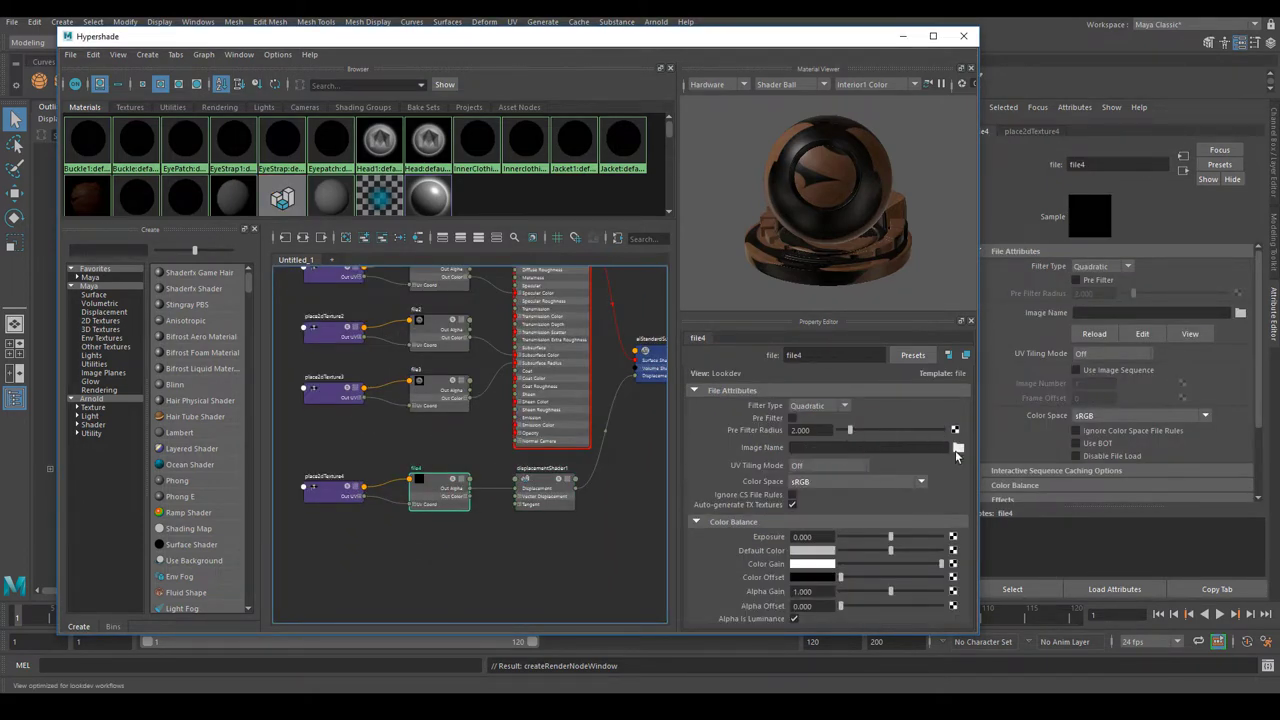
click(958, 448)
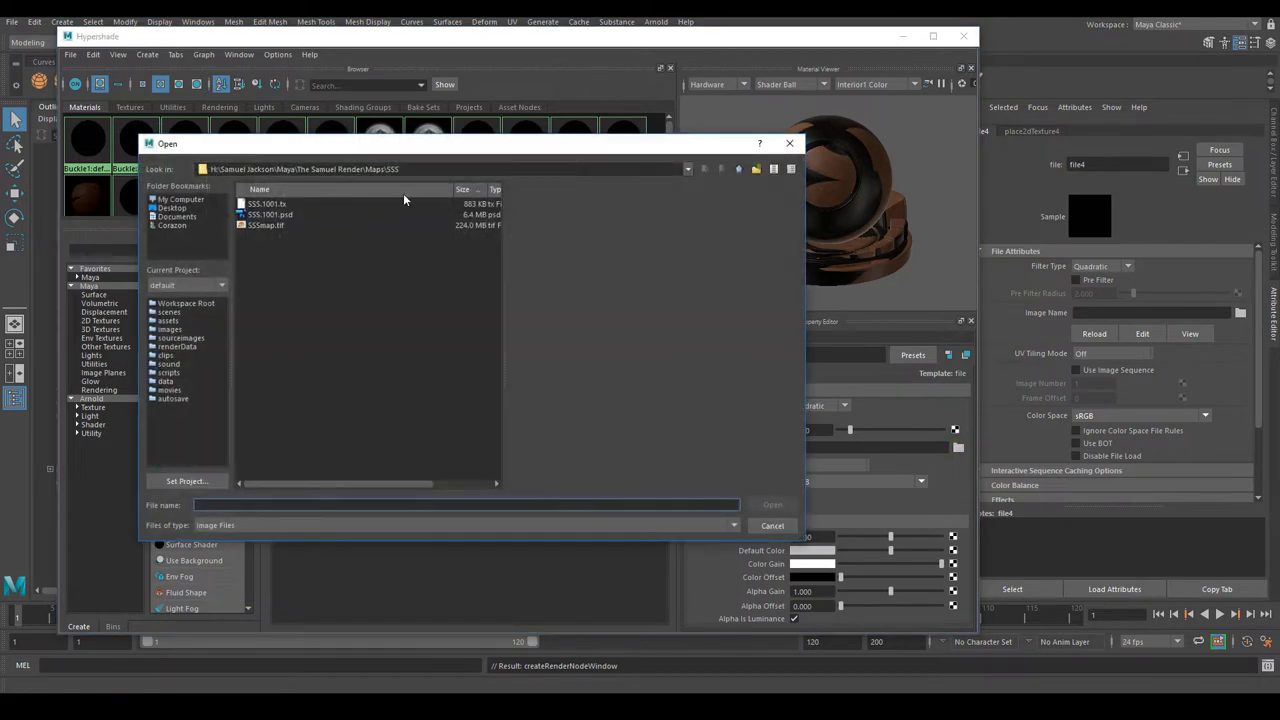
click(738, 170)
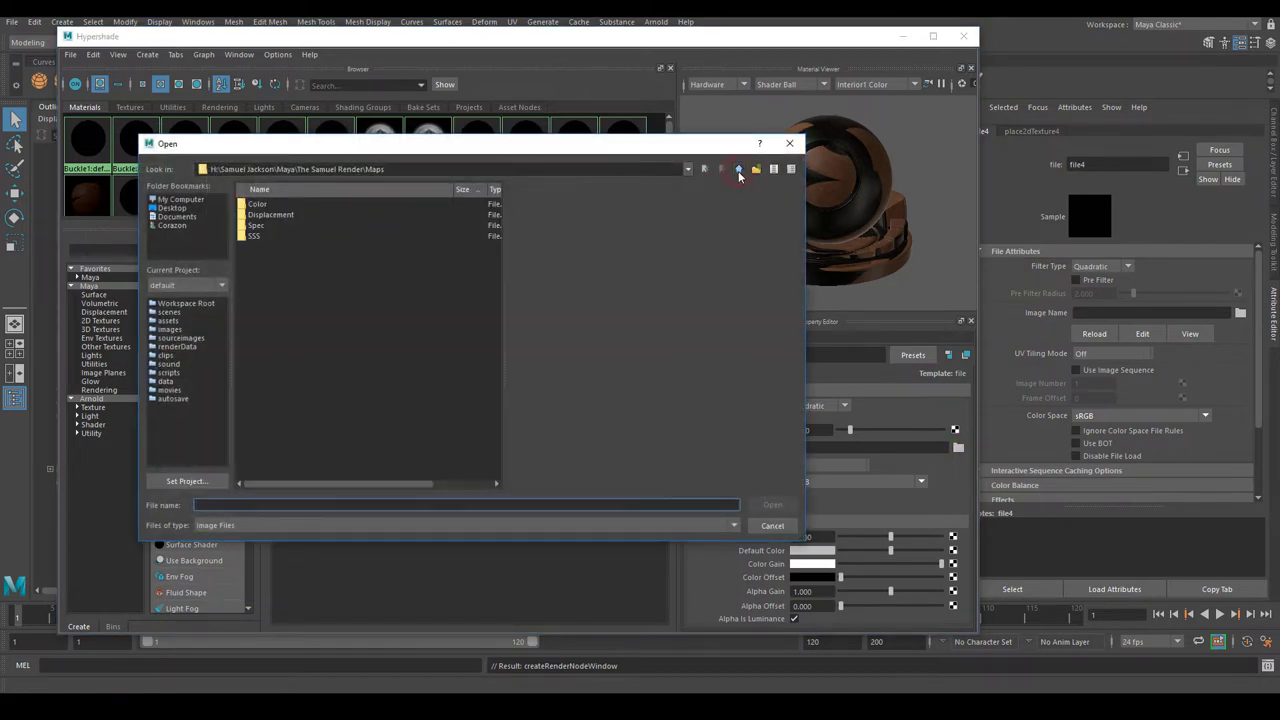
double_click(278, 218)
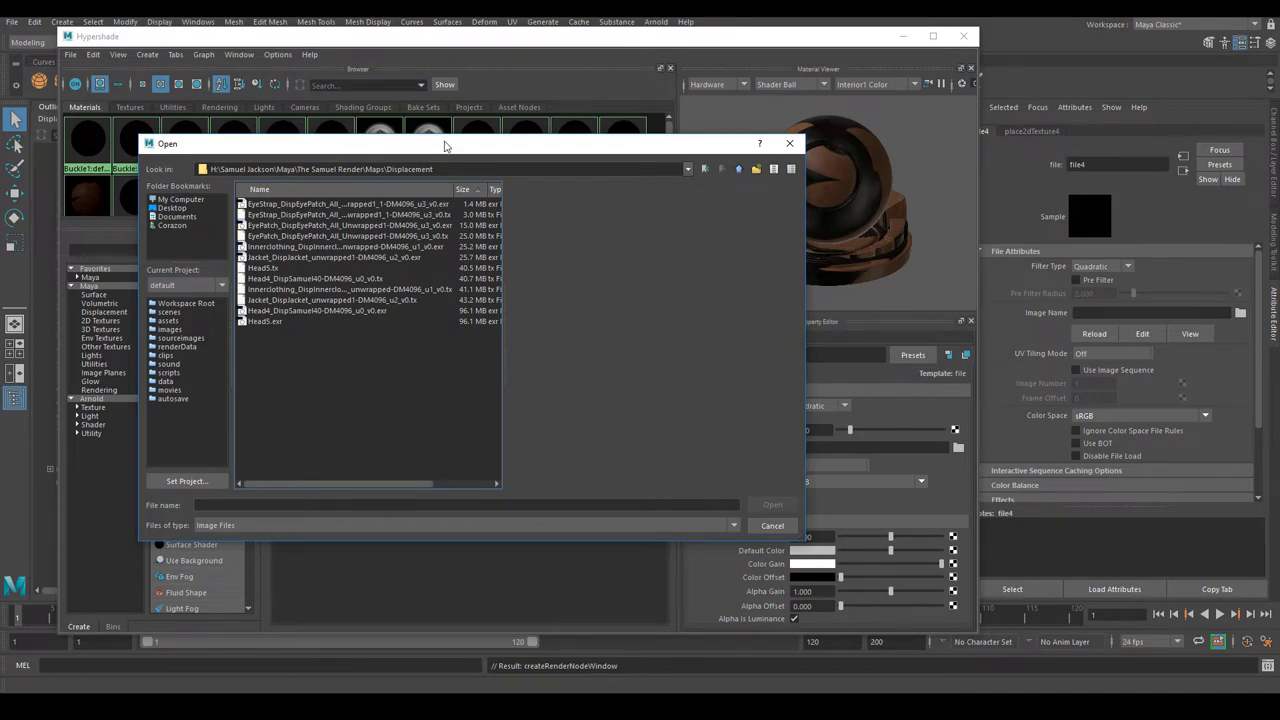
drag(448, 147, 600, 201)
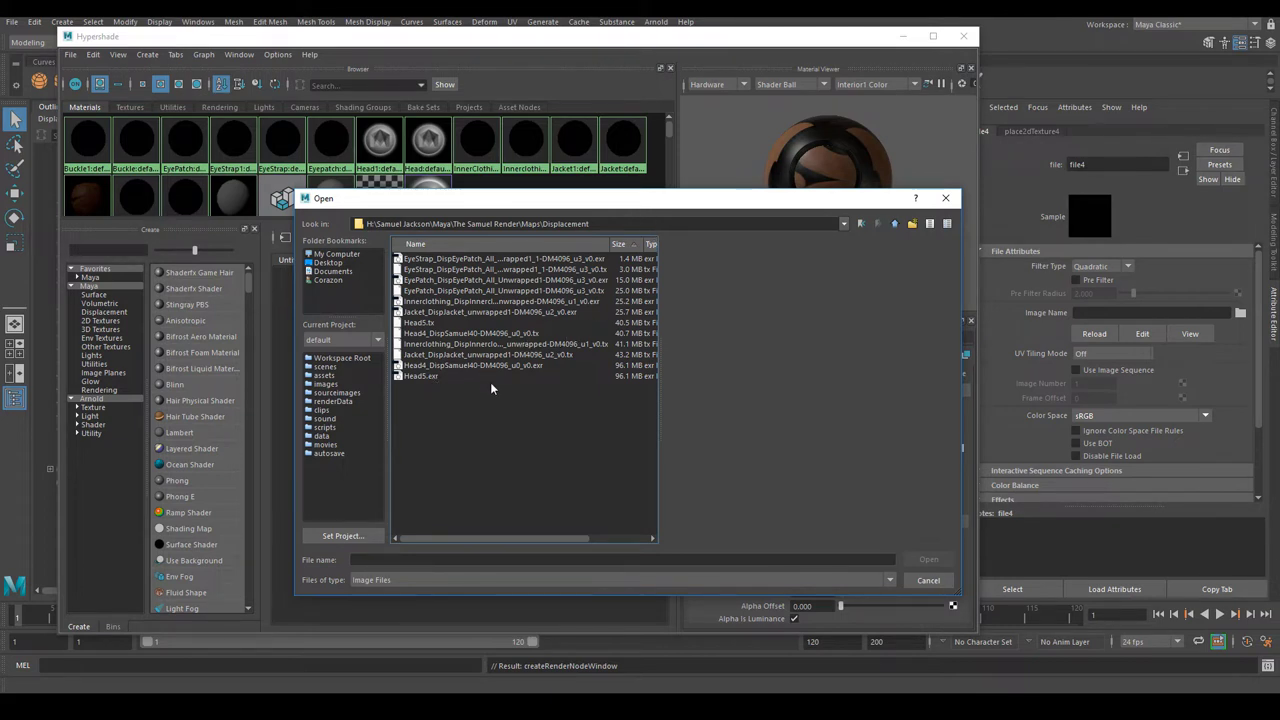
click(421, 376)
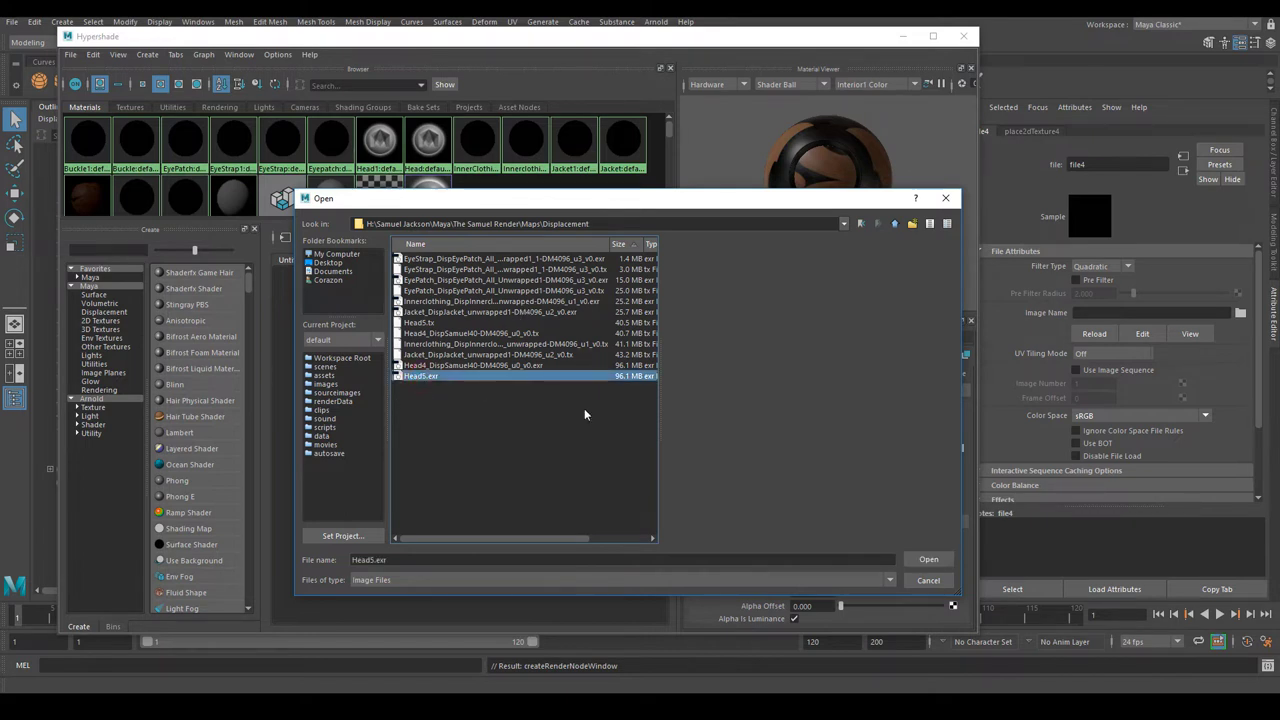
click(928, 559)
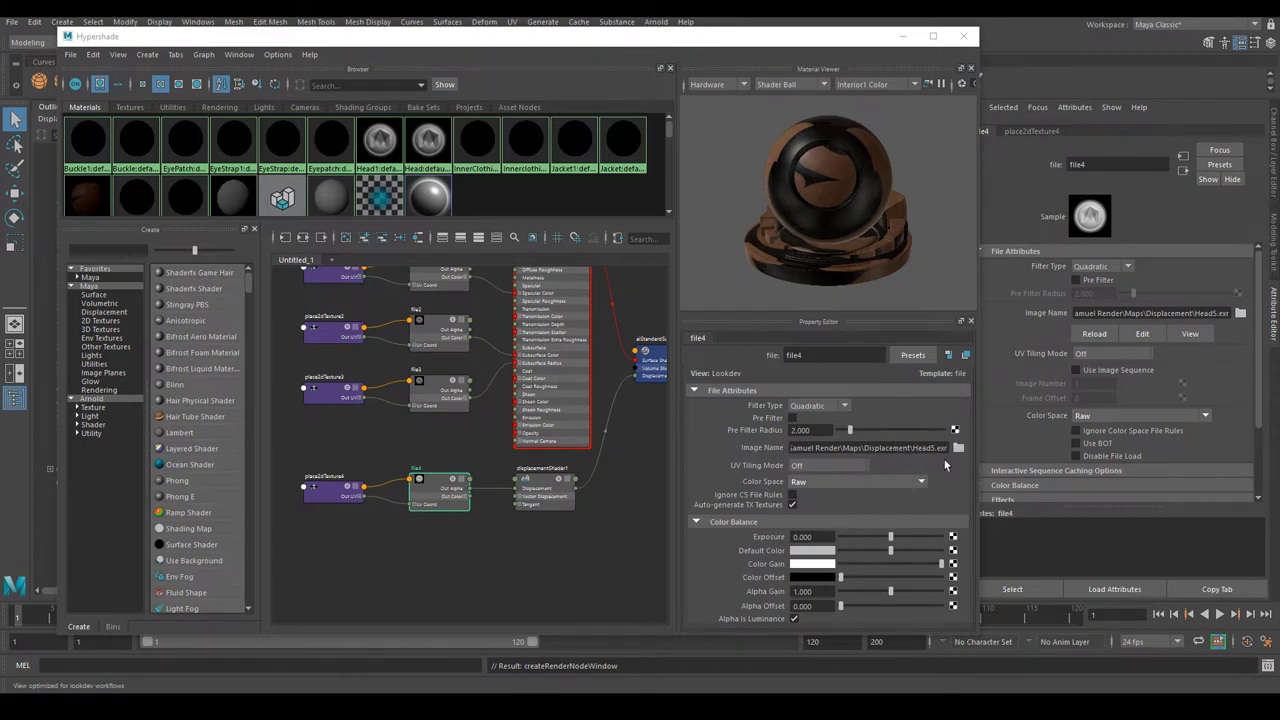
click(829, 485)
click(818, 487)
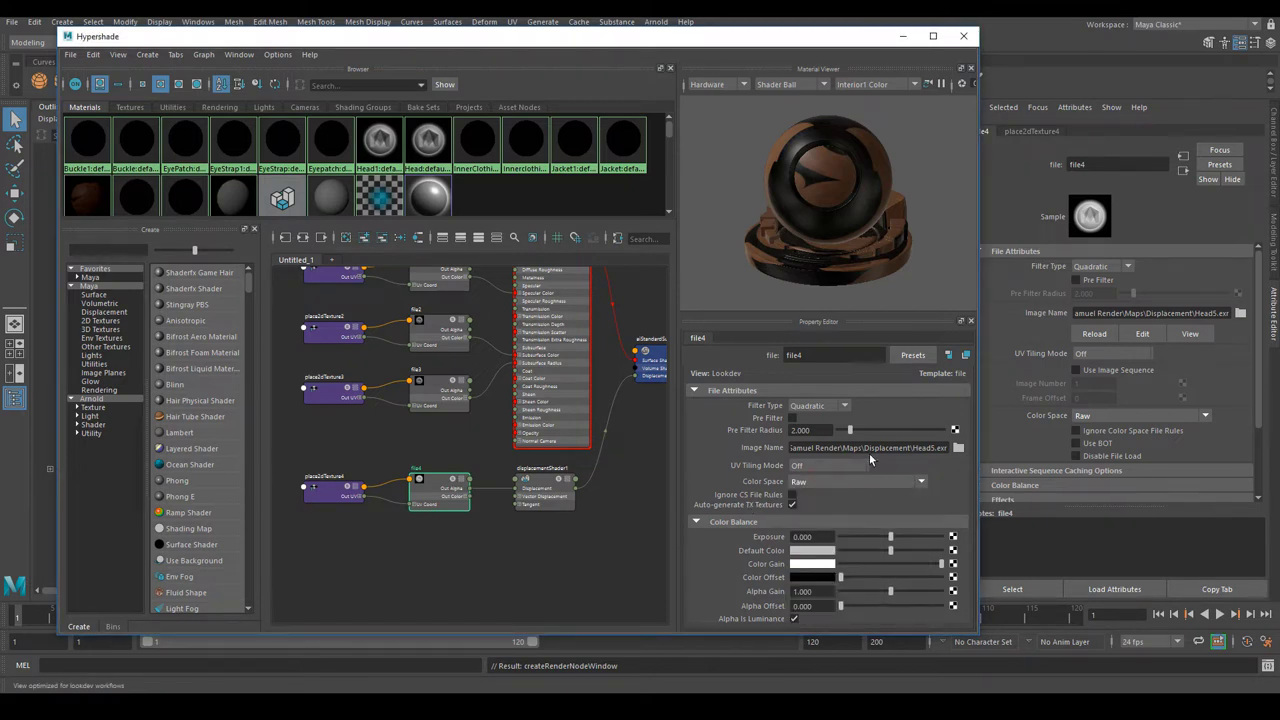
Check the color space settings of the file1 specular texture and the file4 displacement texture.
scroll(488, 360, down, 3)
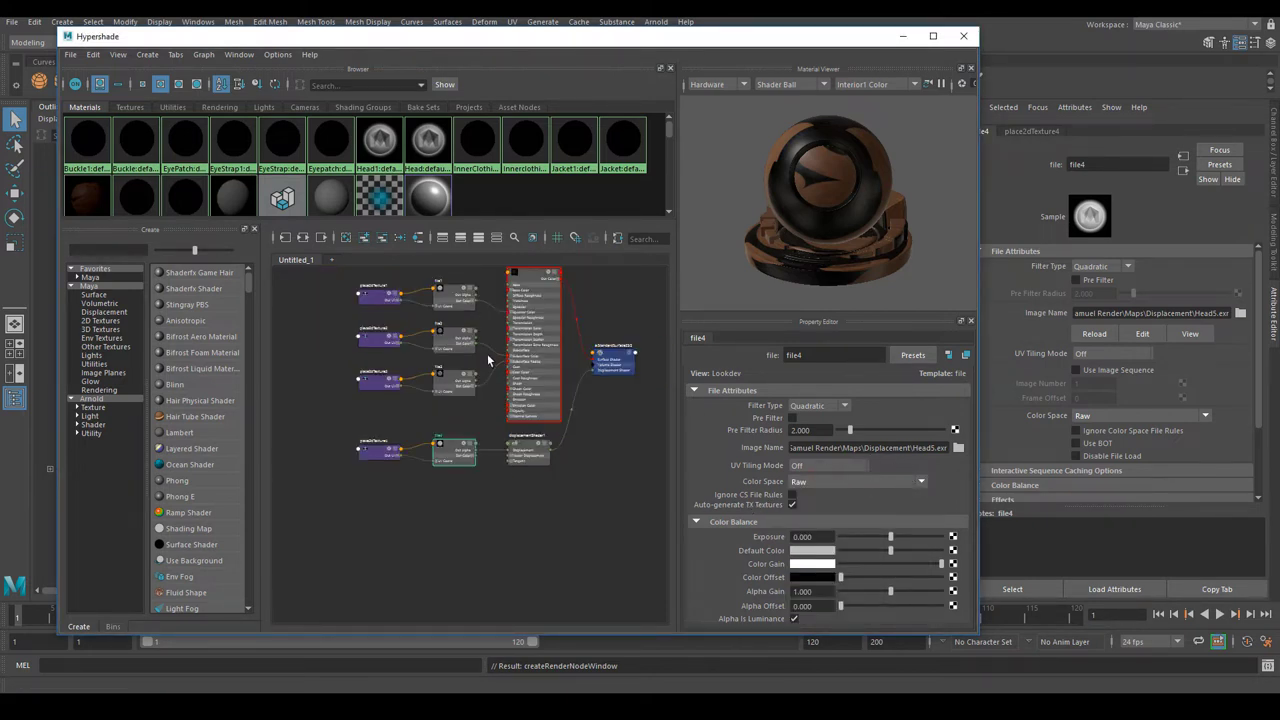
scroll(488, 358, up, 3)
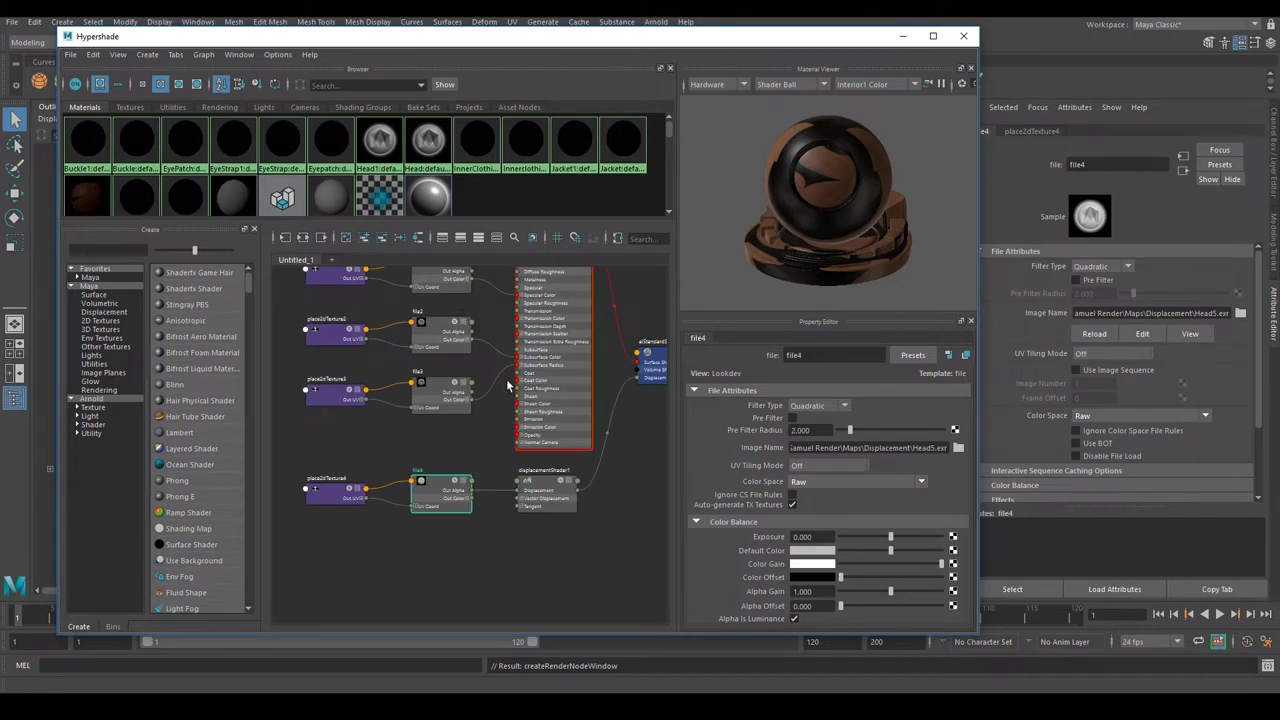
scroll(490, 320, down, 2)
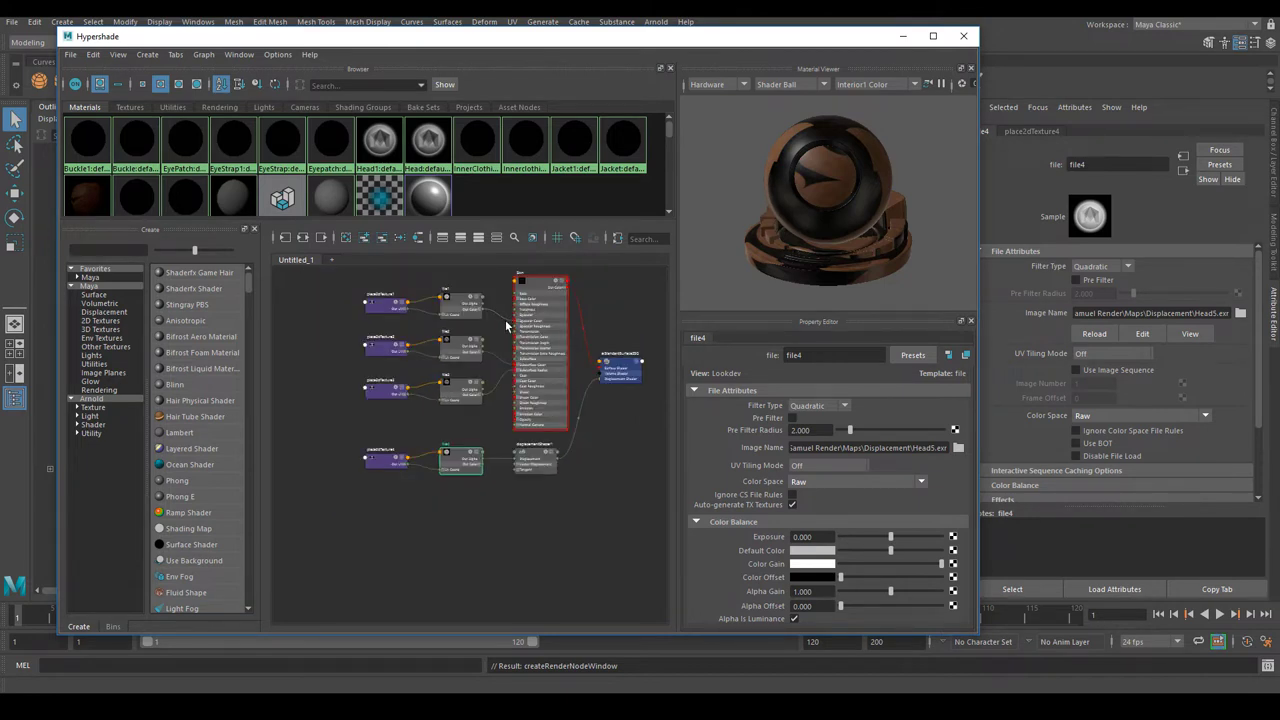
scroll(507, 325, up, 3)
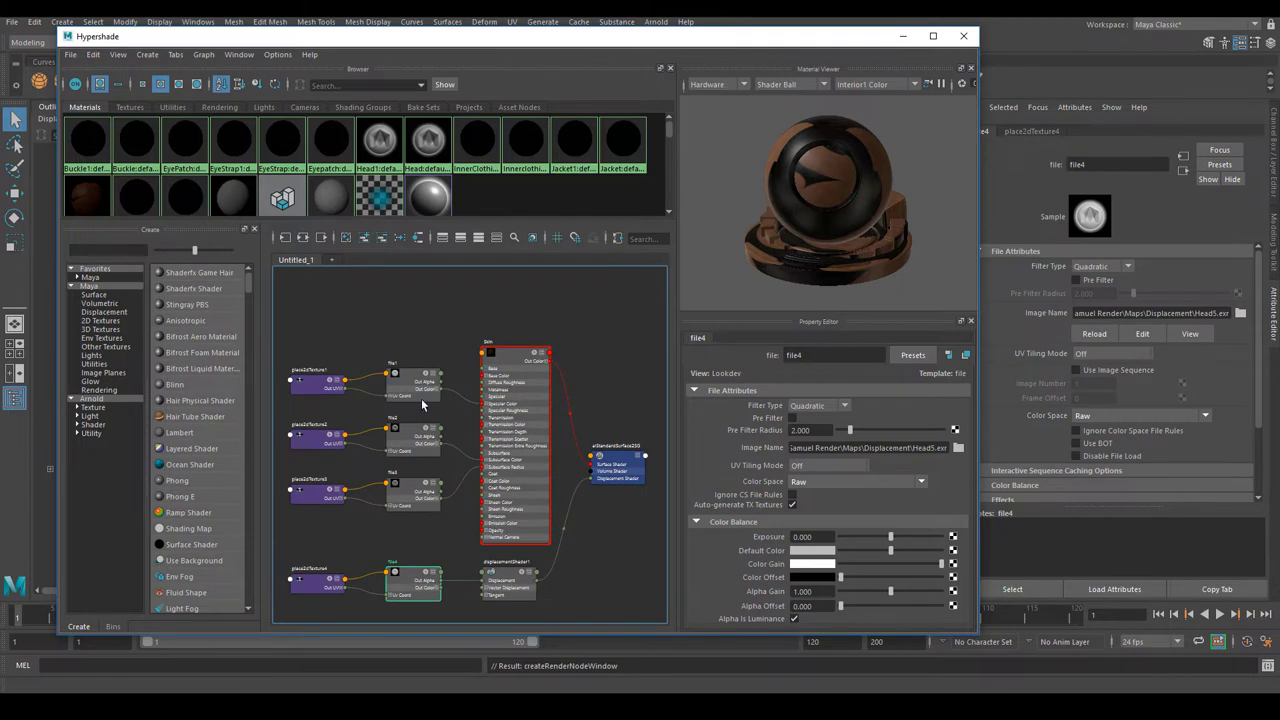
click(426, 388)
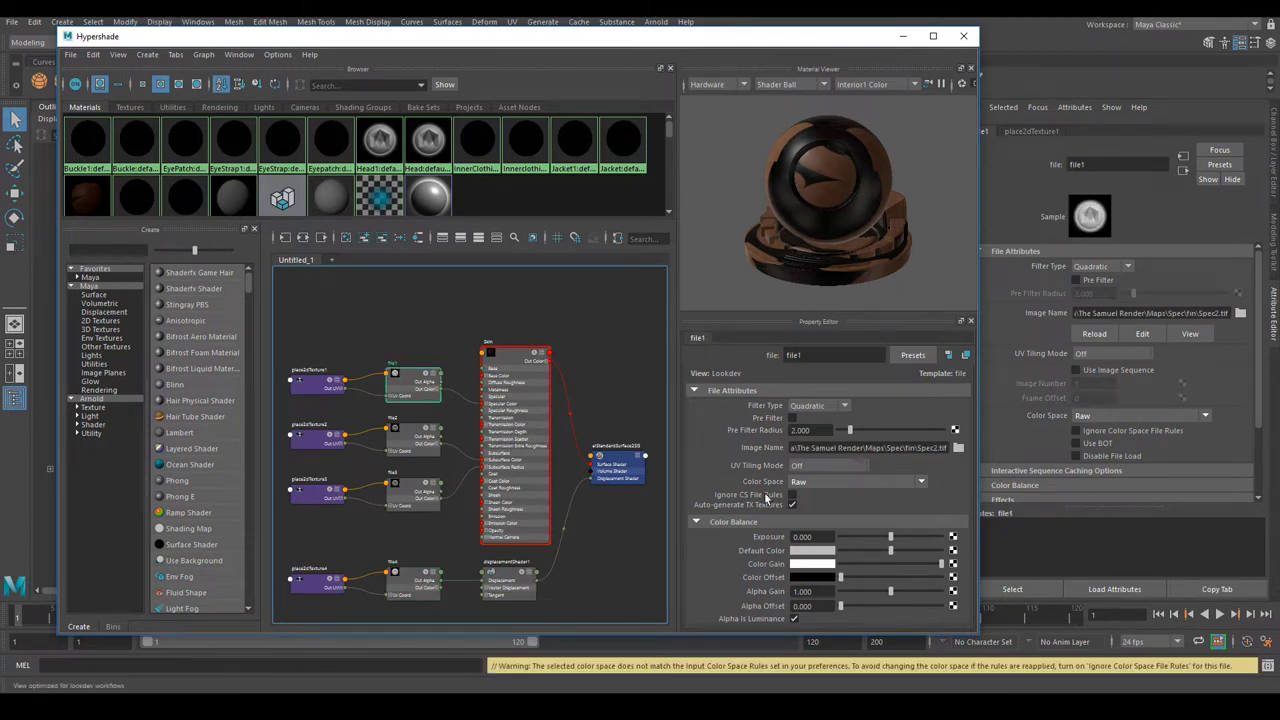
alt+middle_drag(364, 609, 374, 541)
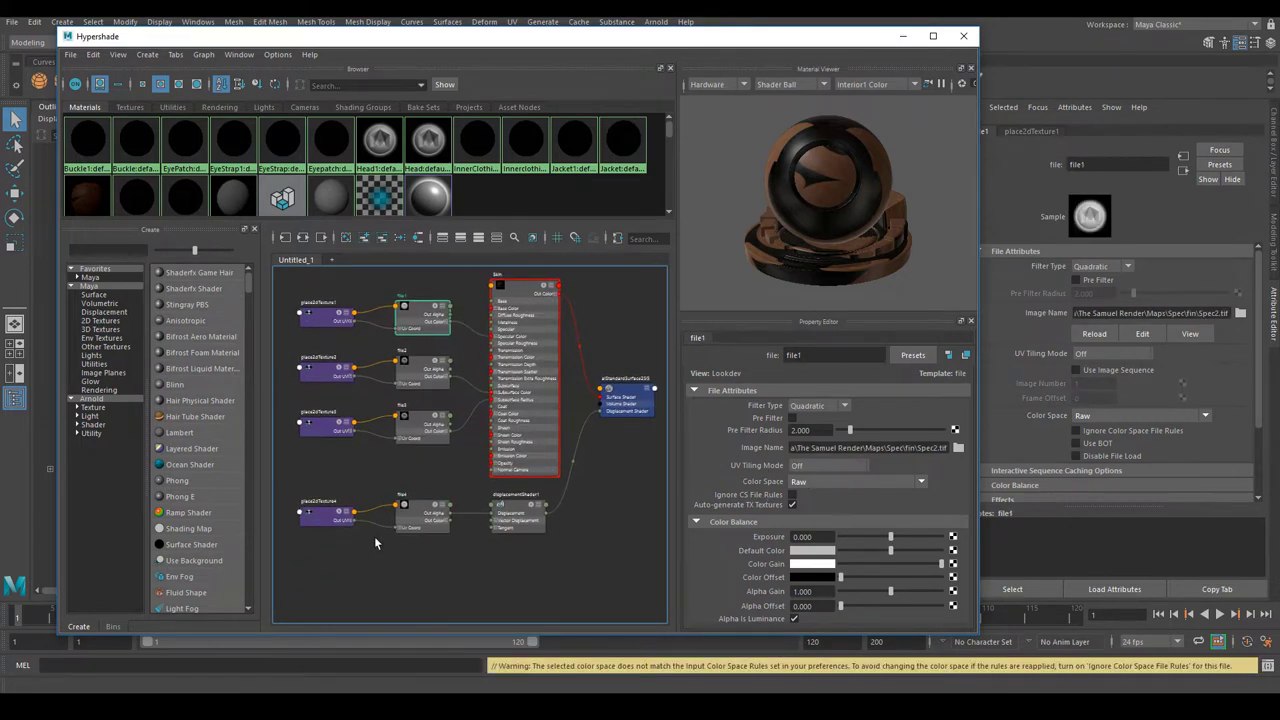
click(424, 506)
scroll(478, 530, up, 2)
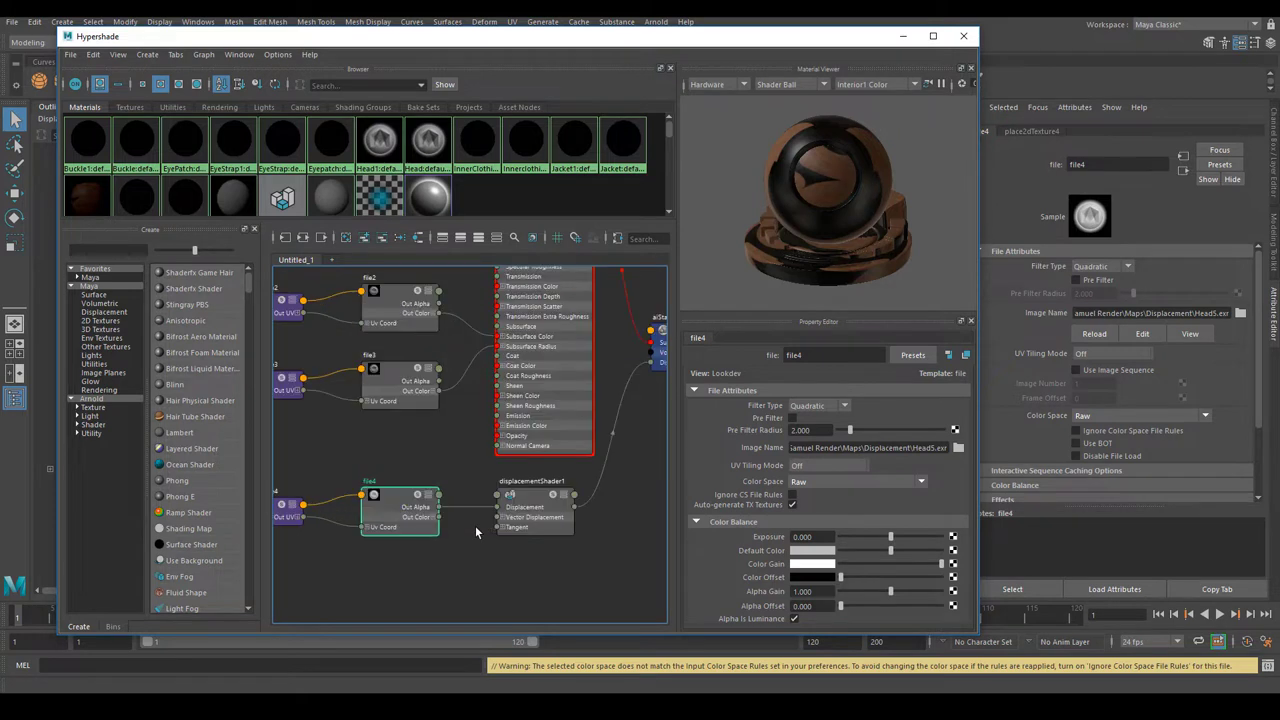
click(866, 483)
click(866, 490)
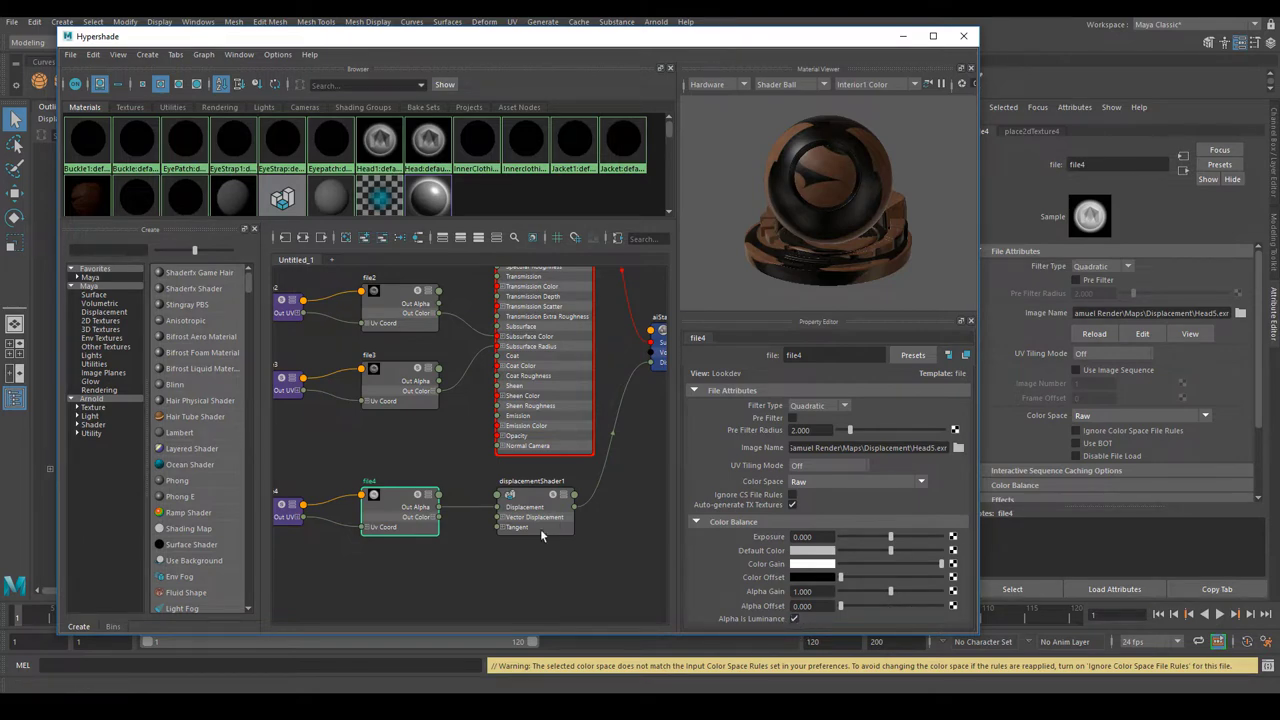
Select the Skin material node in the graph and move it slightly upward.
scroll(537, 525, down, 5)
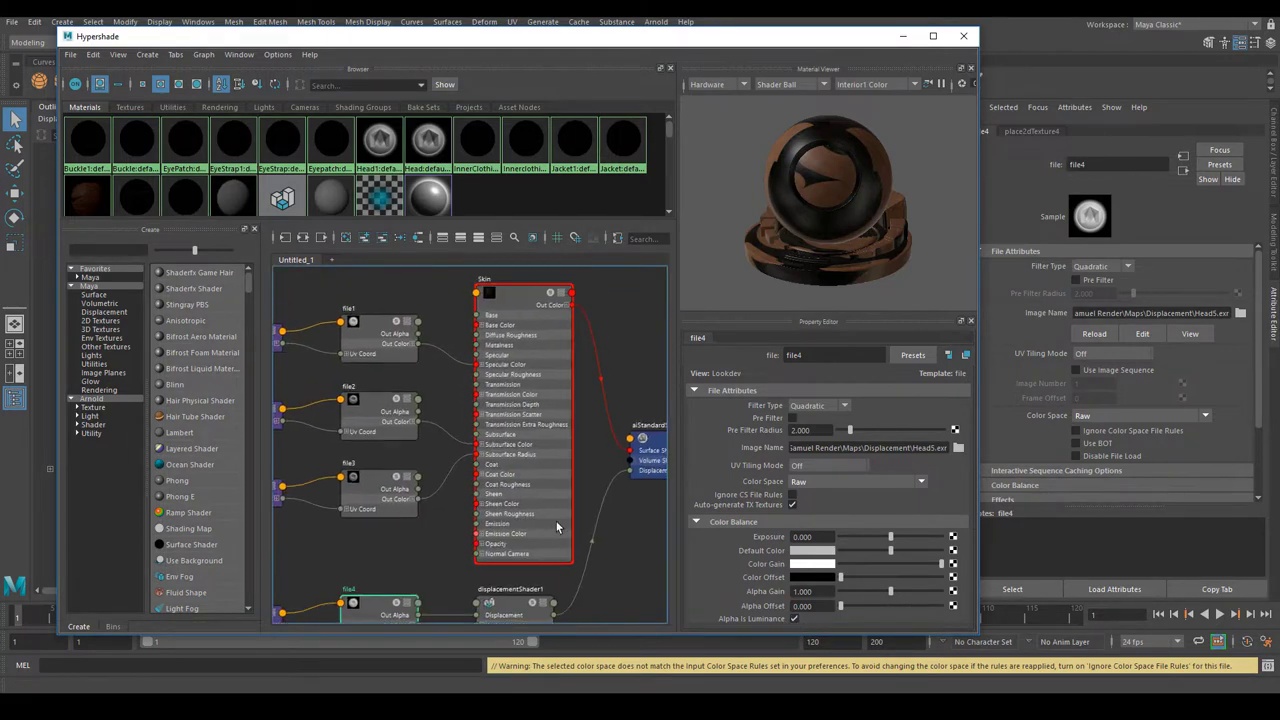
alt+middle_drag(486, 500, 483, 443)
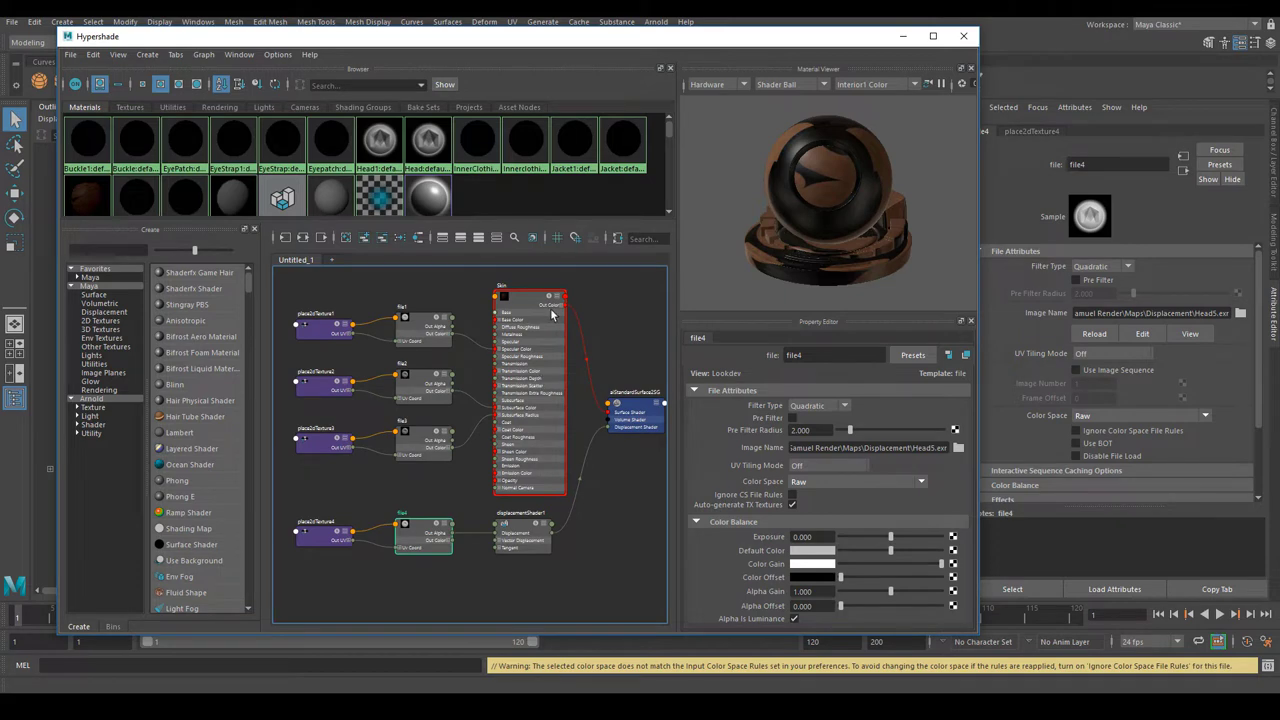
scroll(551, 335, up, 3)
alt+middle_drag(508, 294, 494, 369)
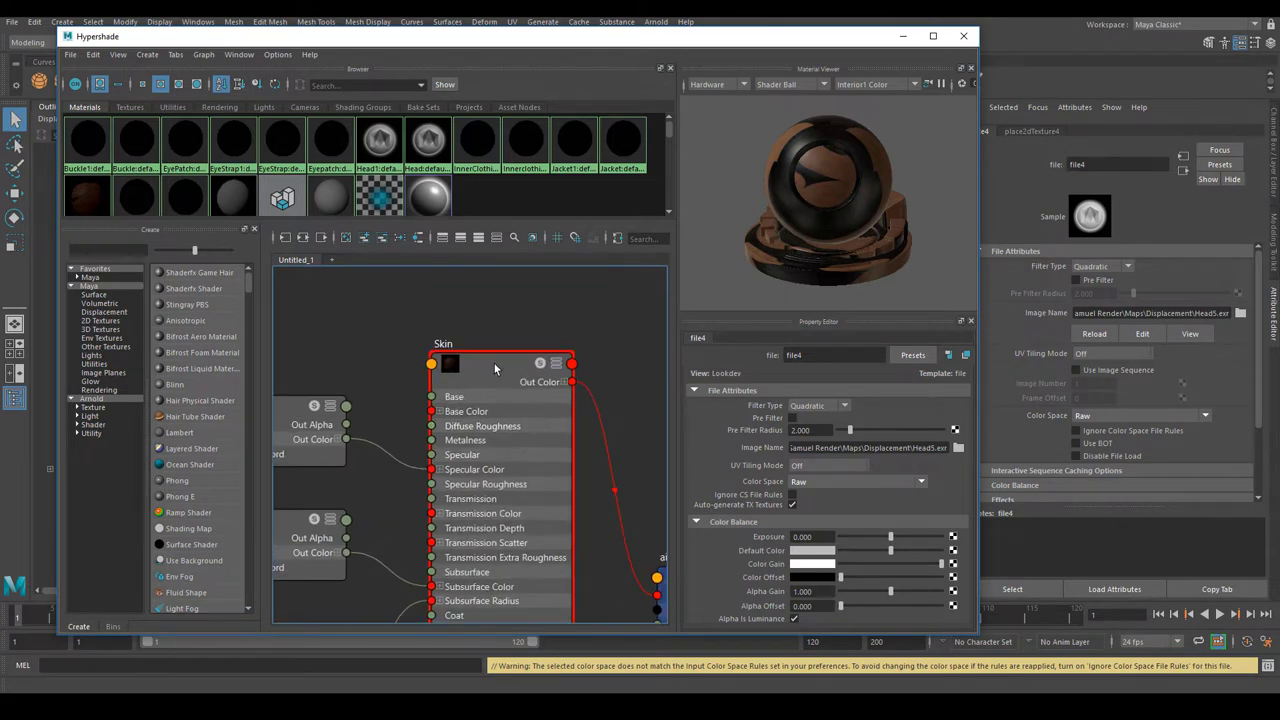
drag(494, 369, 509, 318)
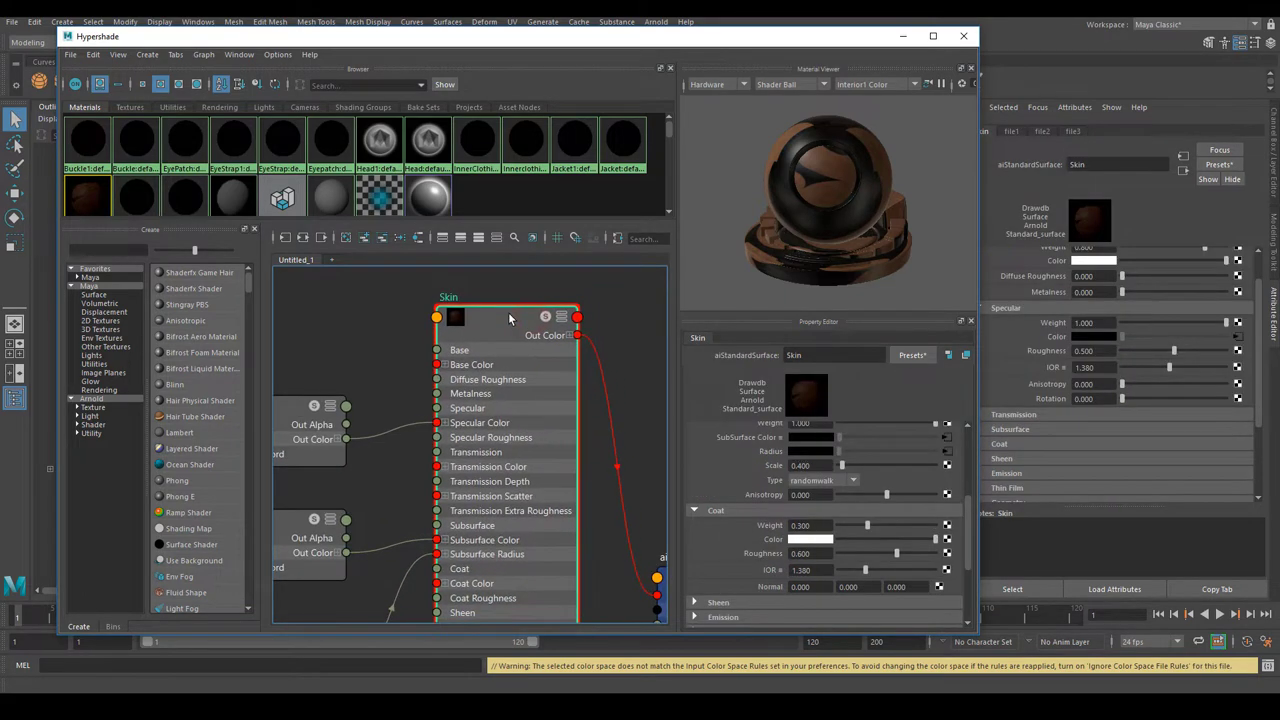
Reposition and shrink the Hypershade window to uncover the viewport, and orbit the scene until the character's head is in view.
drag(520, 36, 532, 73)
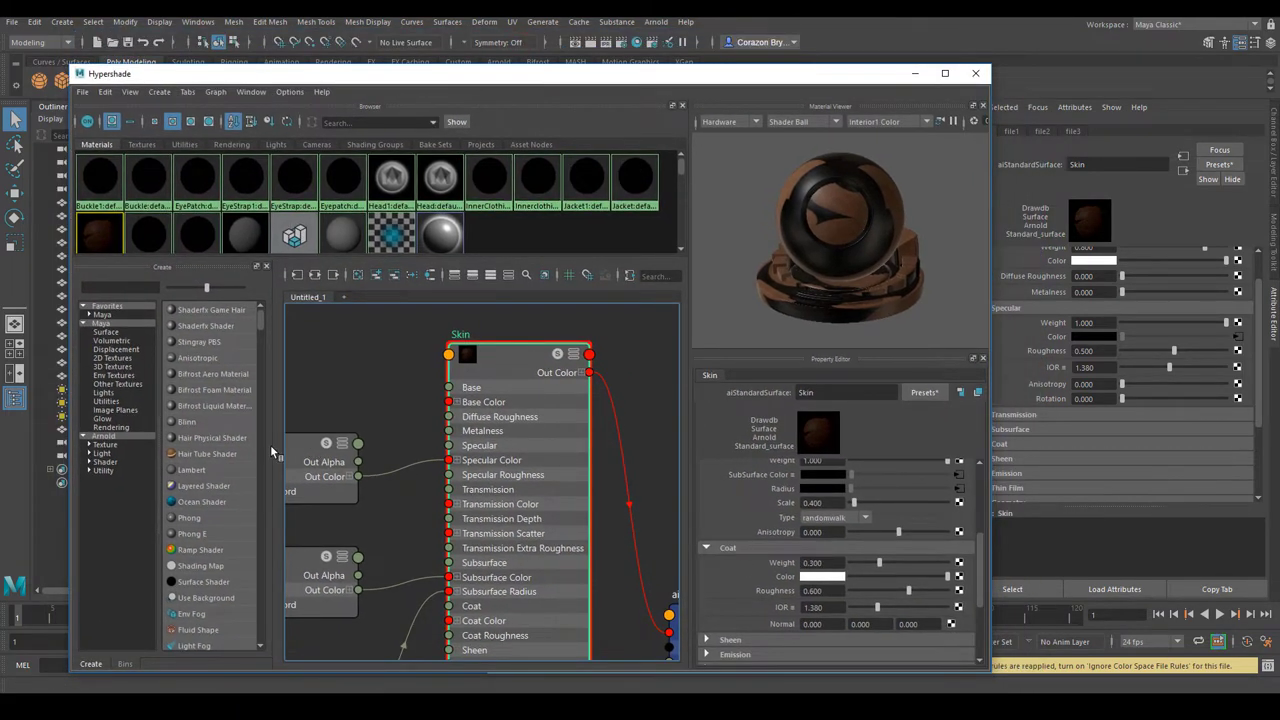
drag(270, 452, 218, 452)
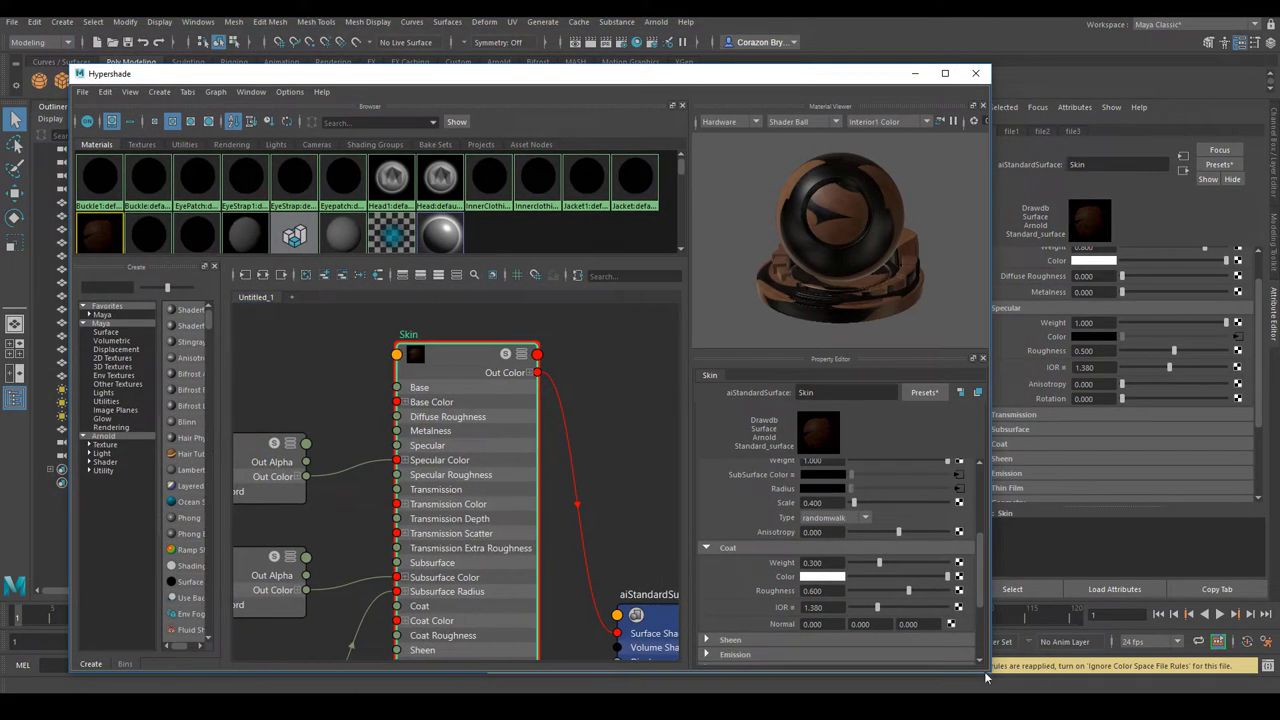
drag(509, 80, 434, 61)
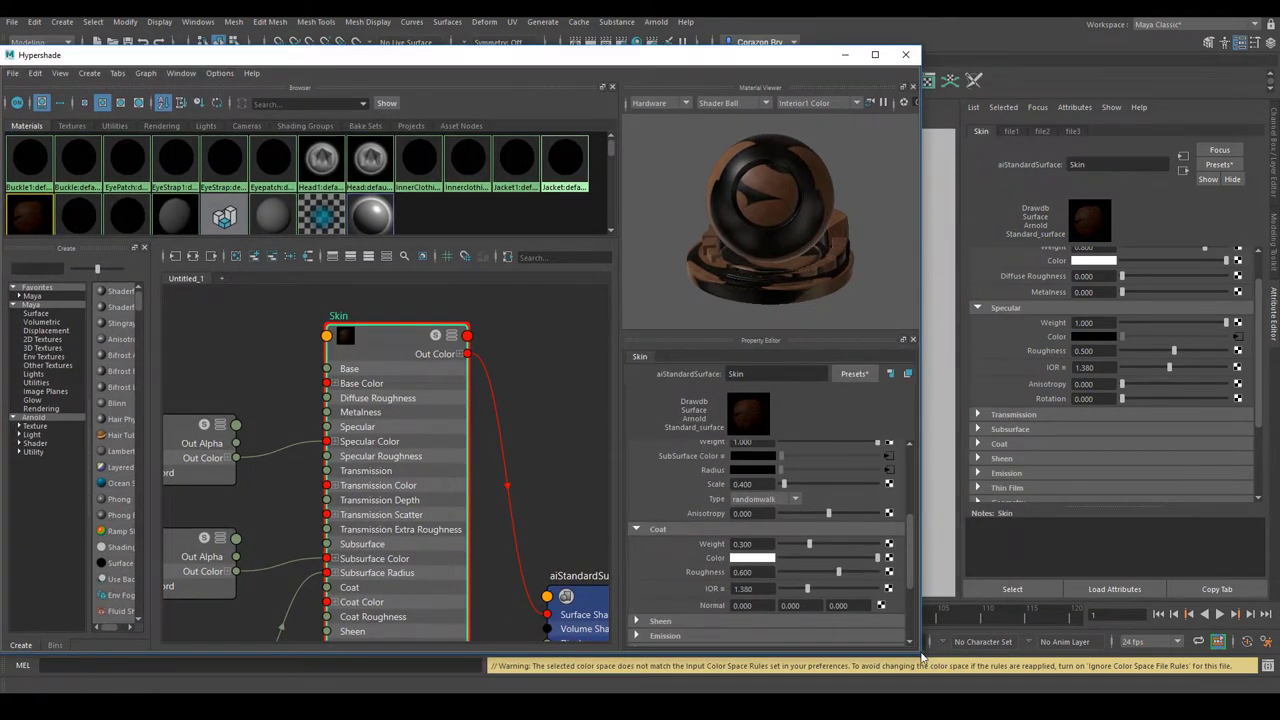
drag(920, 655, 738, 648)
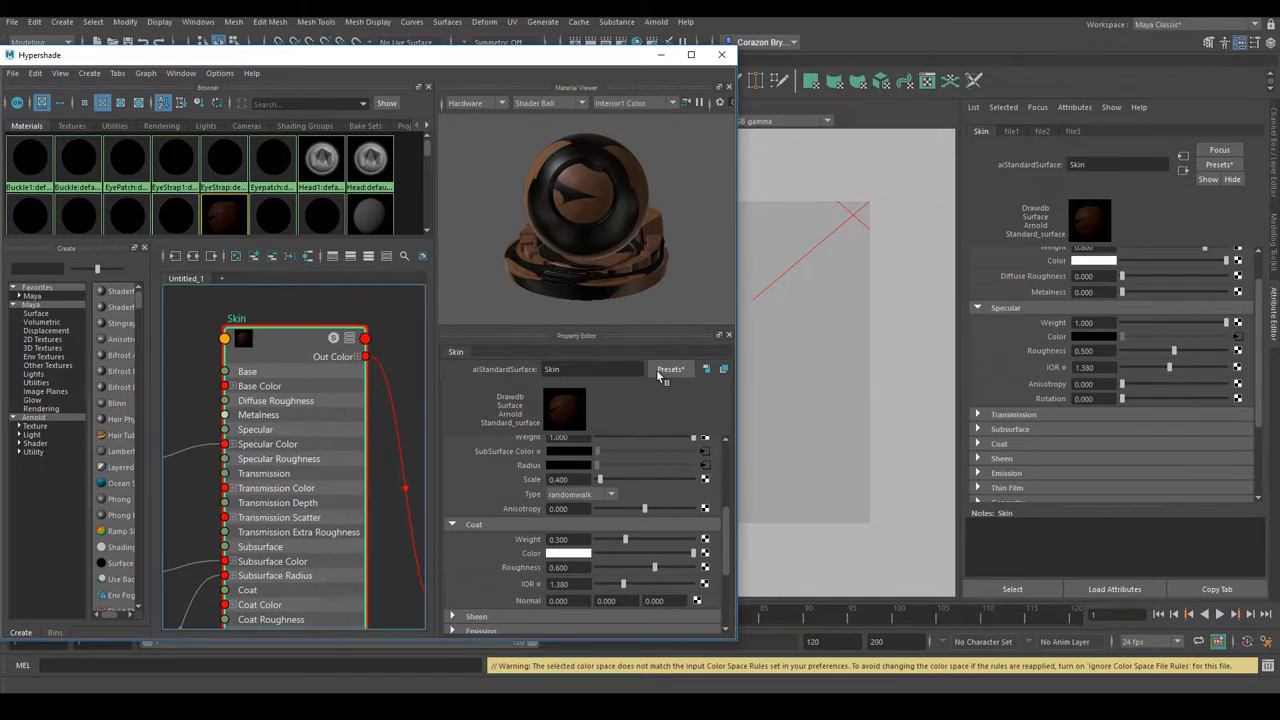
click(943, 422)
alt+drag(900, 414, 774, 388)
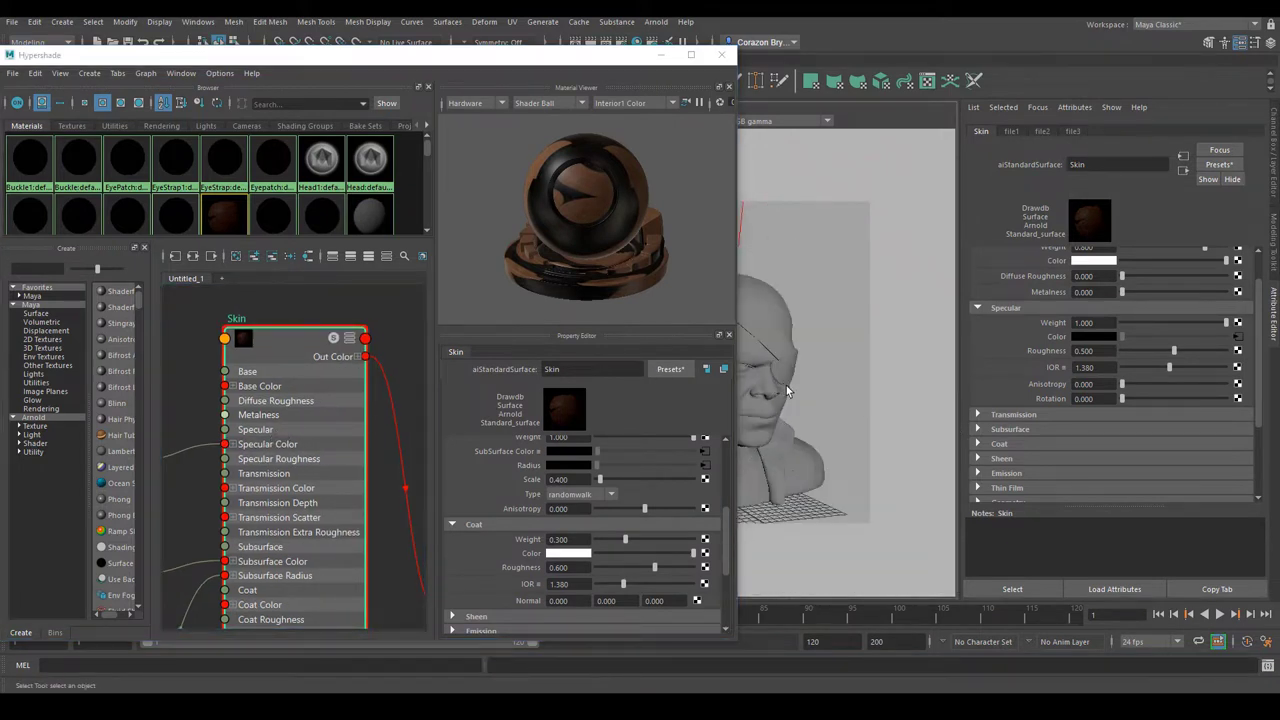
Select the character's head mesh in the viewport and assign the Skin material to it.
scroll(788, 380, up, 3)
click(777, 330)
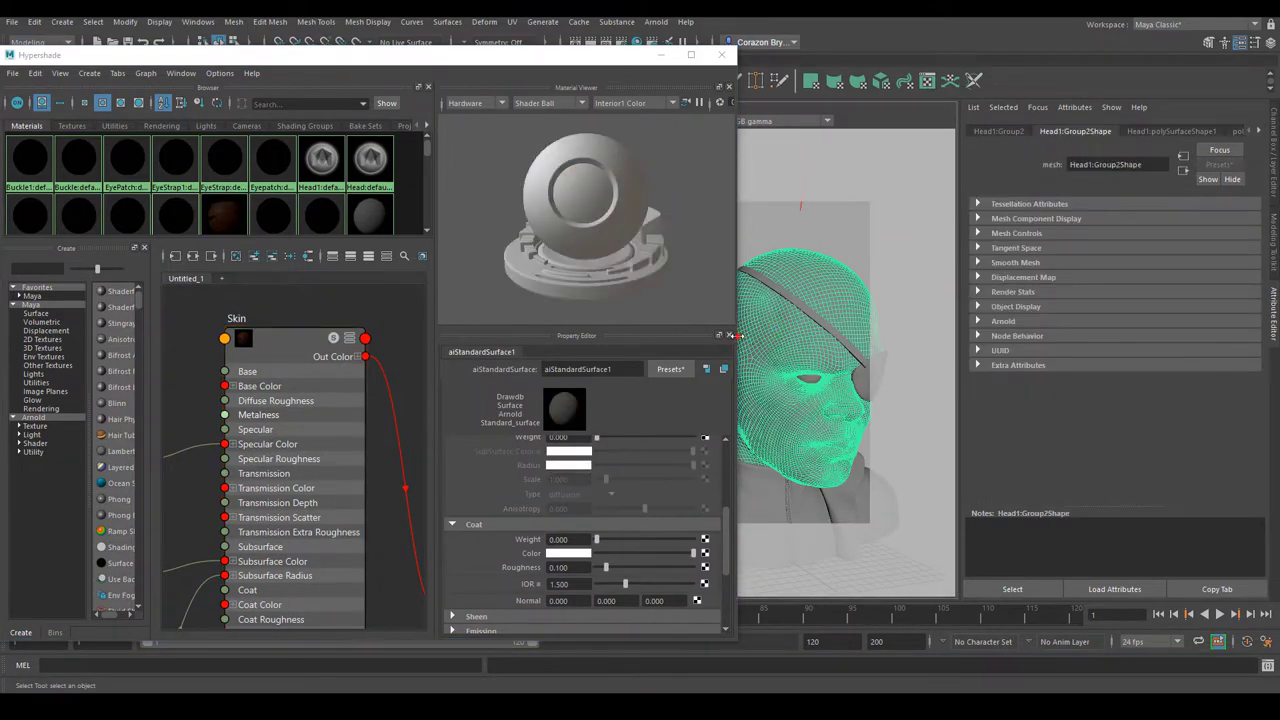
drag(737, 400, 671, 400)
scroll(281, 430, down, 2)
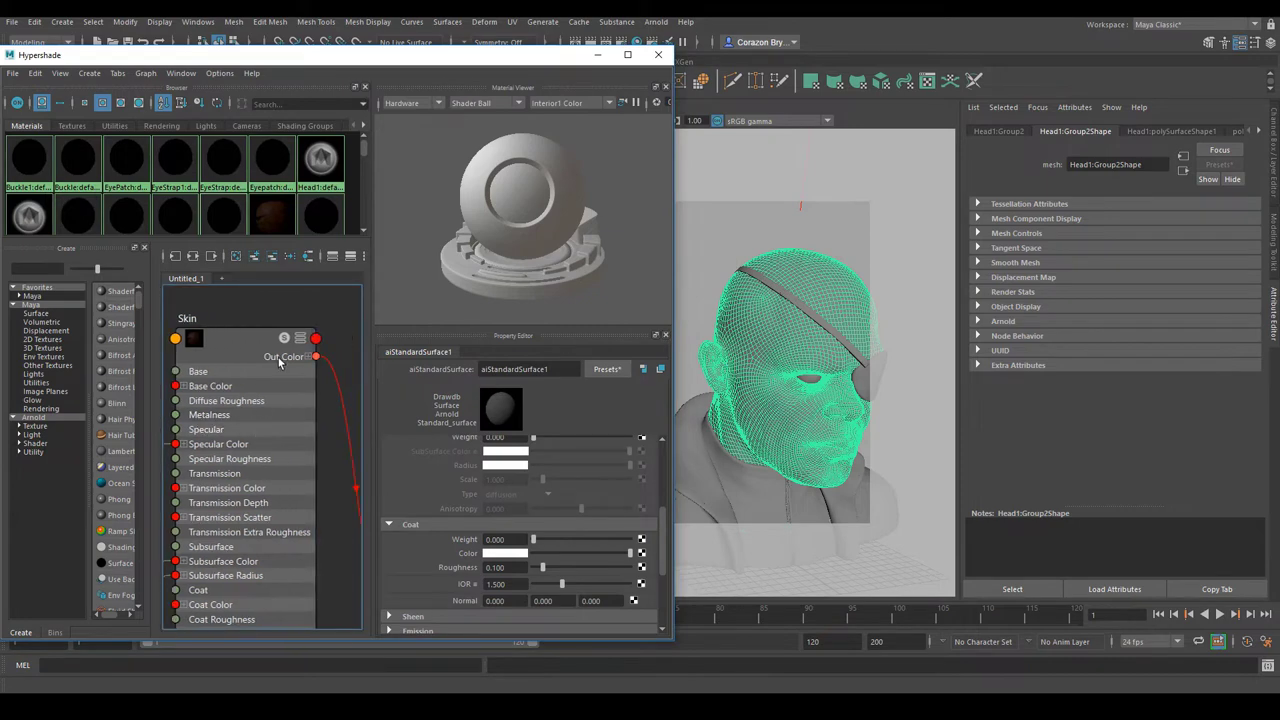
scroll(284, 400, down, 2)
scroll(280, 380, up, 2)
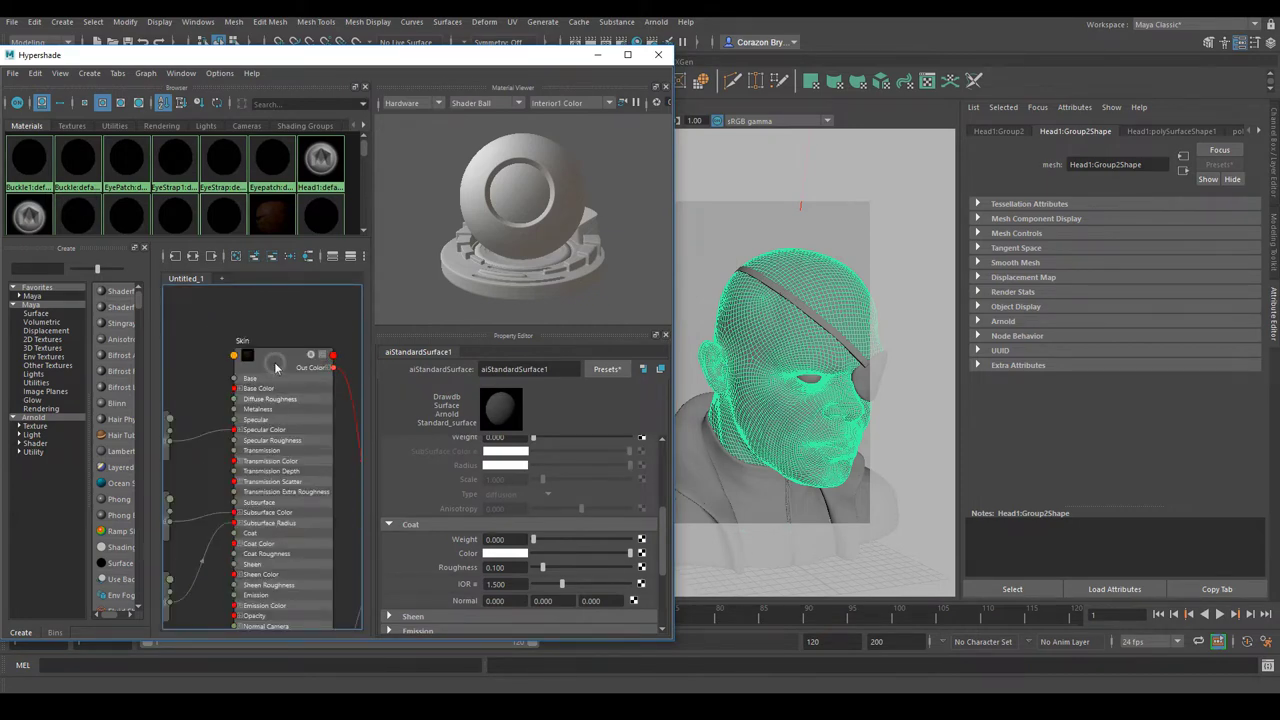
right_click(276, 363)
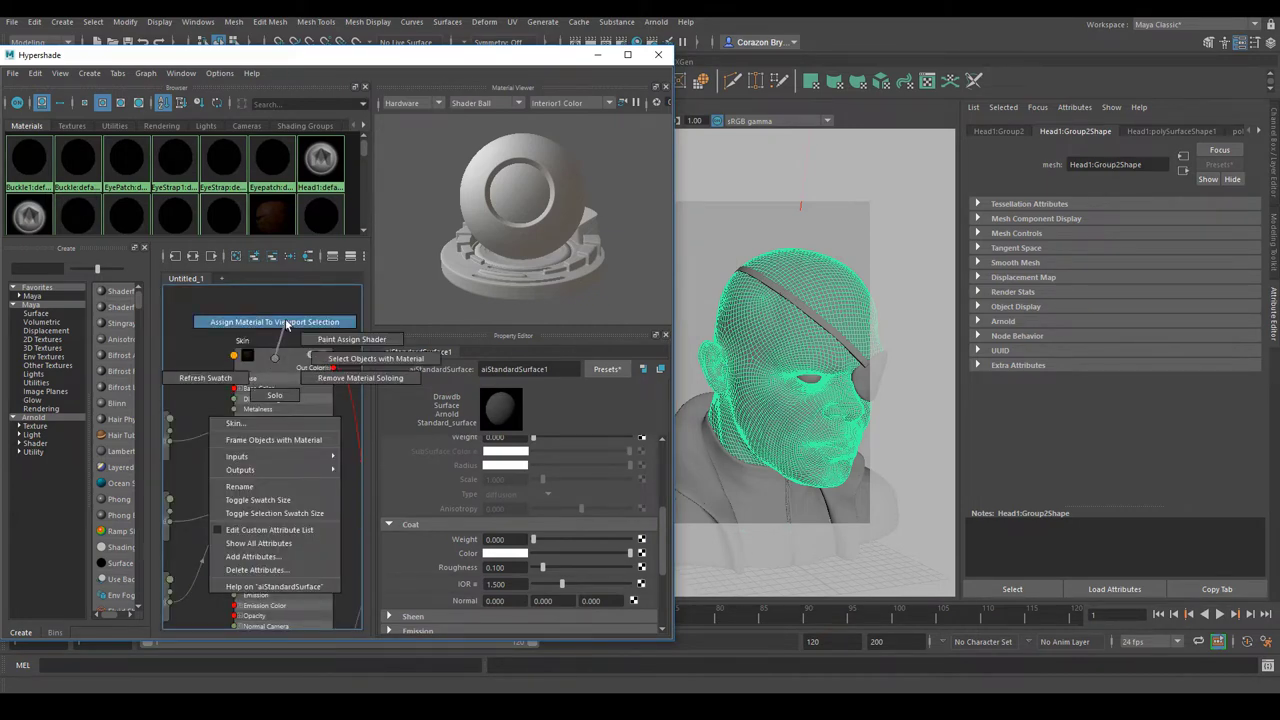
click(285, 322)
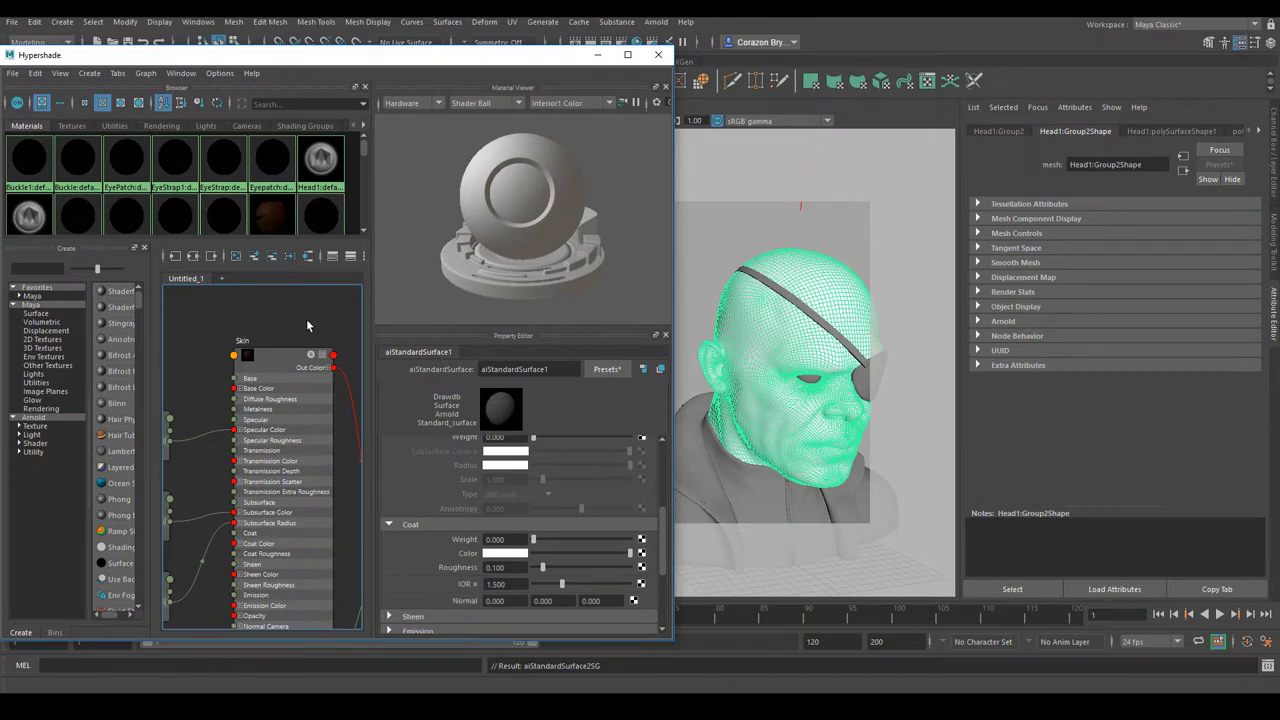
Minimize the Hypershade, view the head from the front and turn on textured display in the viewport.
click(597, 56)
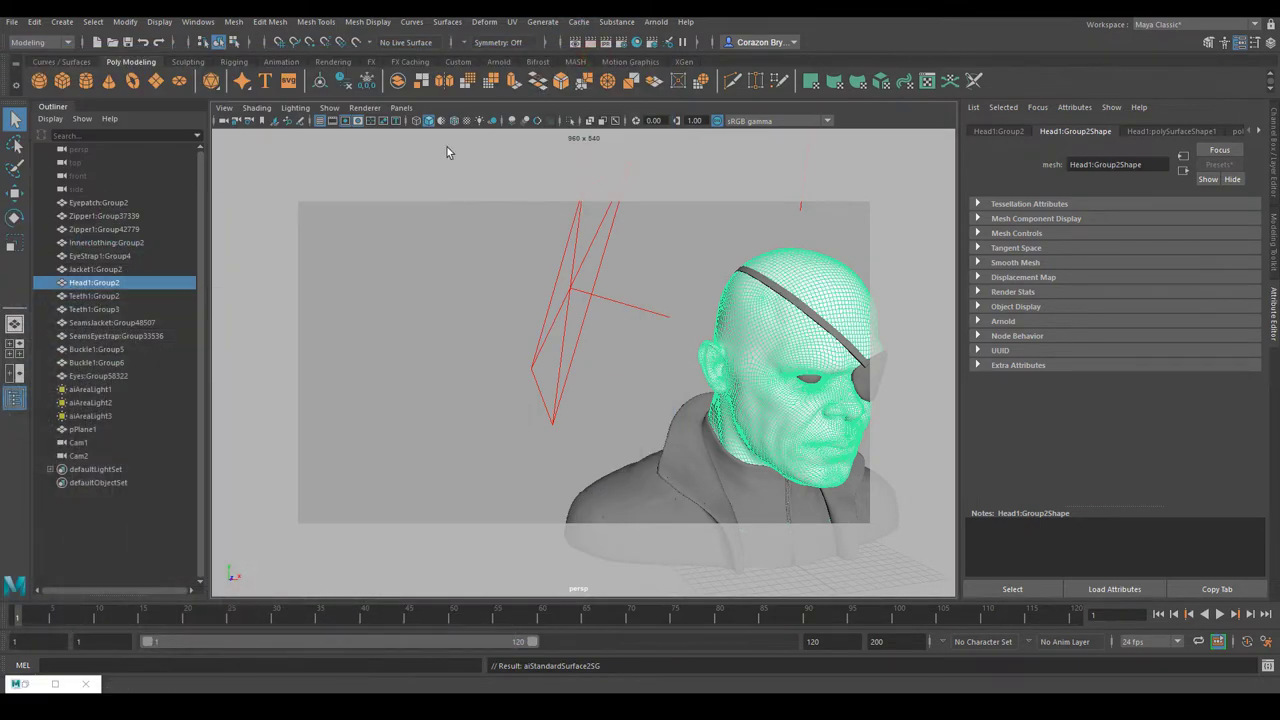
alt+drag(700, 334, 585, 380)
alt+right_drag(590, 382, 617, 363)
alt+middle_drag(617, 363, 587, 357)
alt+drag(595, 253, 661, 362)
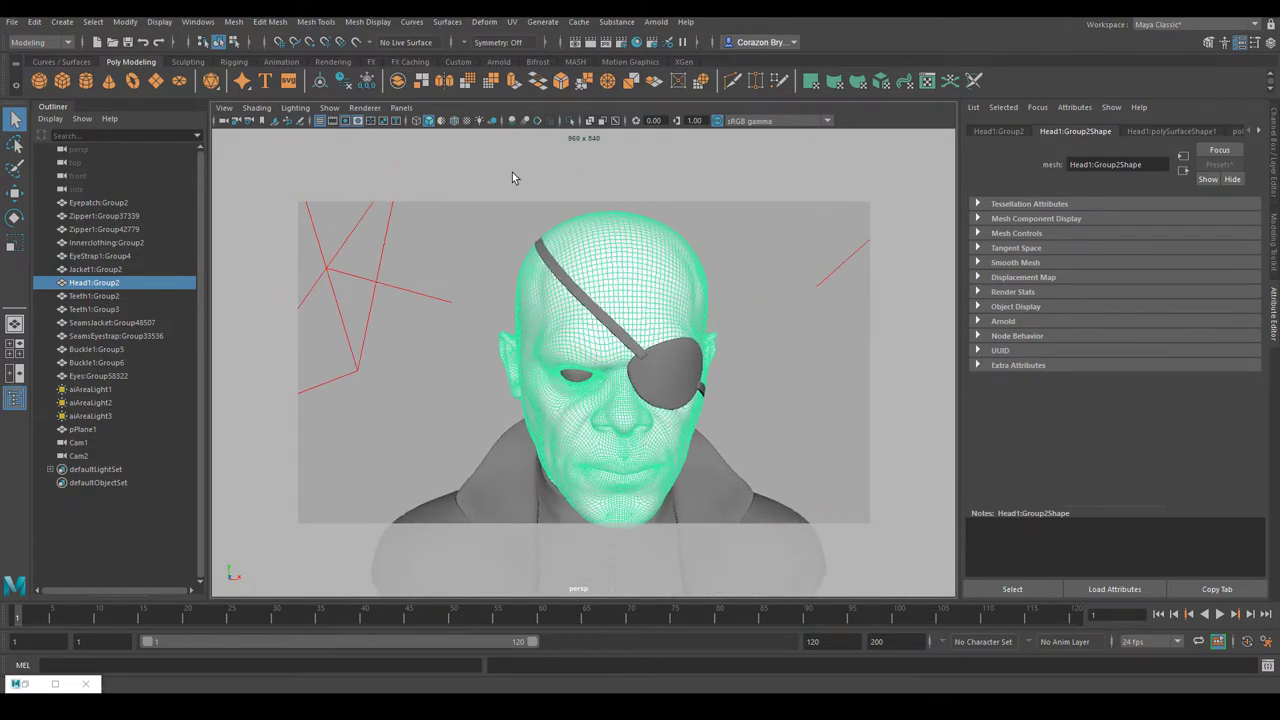
click(466, 120)
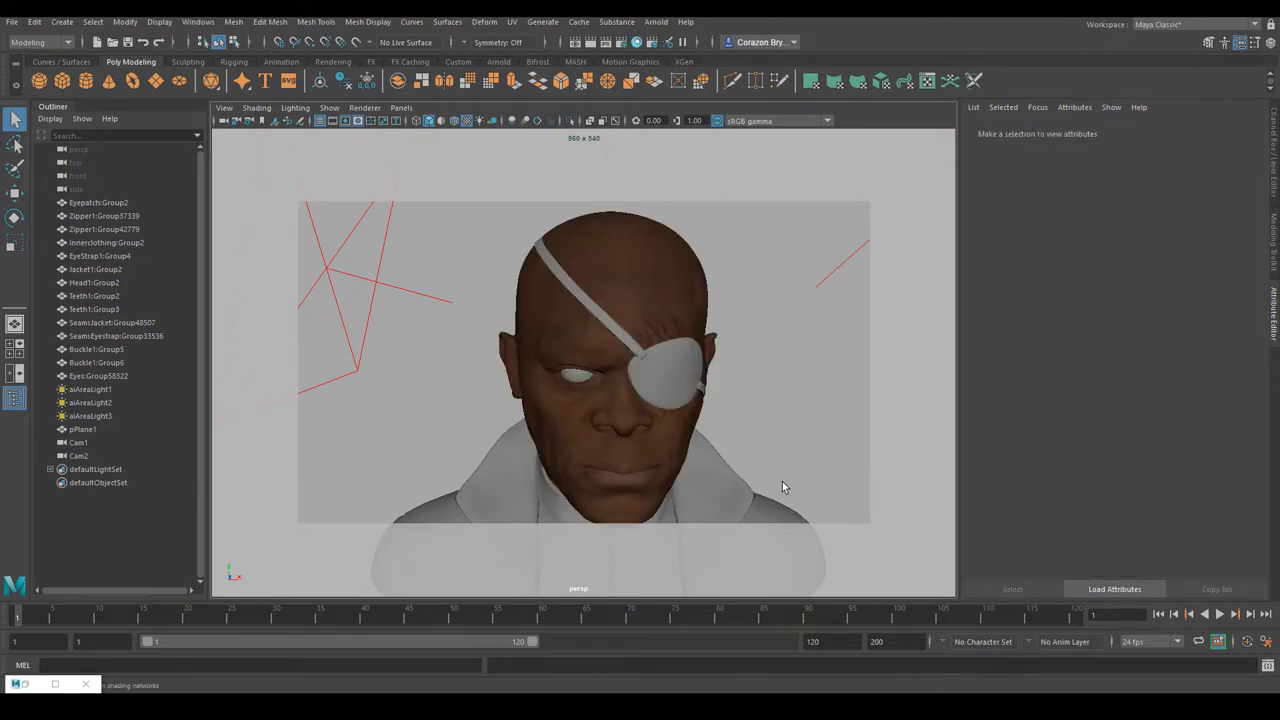
Inspect the textured head from several angles and compare its skin tone with the reference photo samuel-l-jackson-nick-fury-759.jpg.
scroll(740, 380, up, 3)
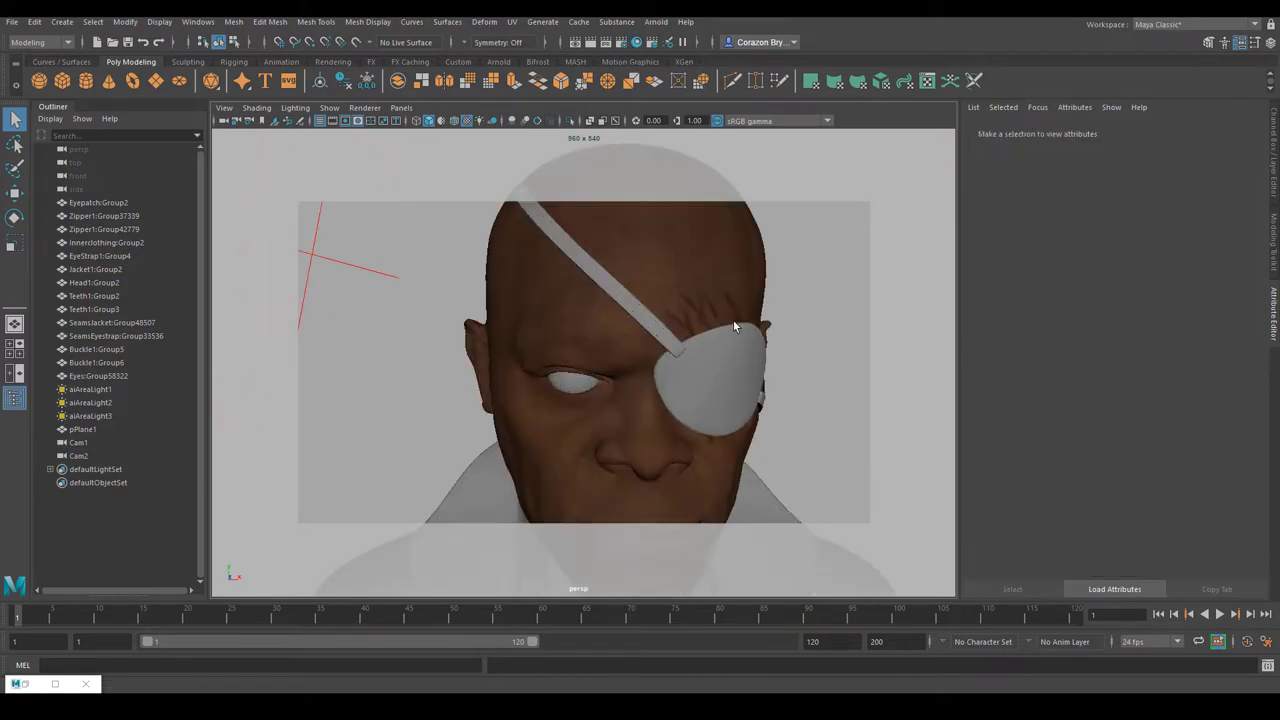
alt+right_drag(765, 405, 722, 383)
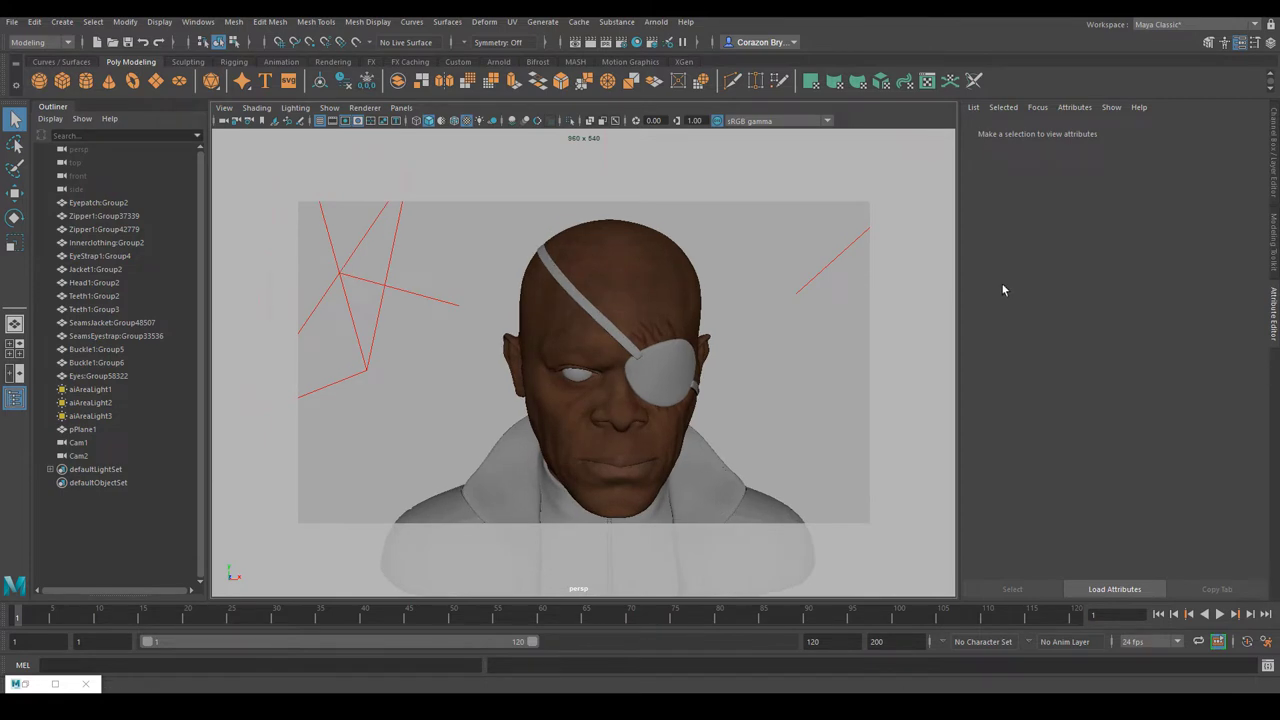
alt+drag(743, 386, 755, 414)
mouse_move(755, 414)
alt+right_down()
mouse_move(716, 382)
mouse_move(762, 399)
alt+right_up()
click(686, 321)
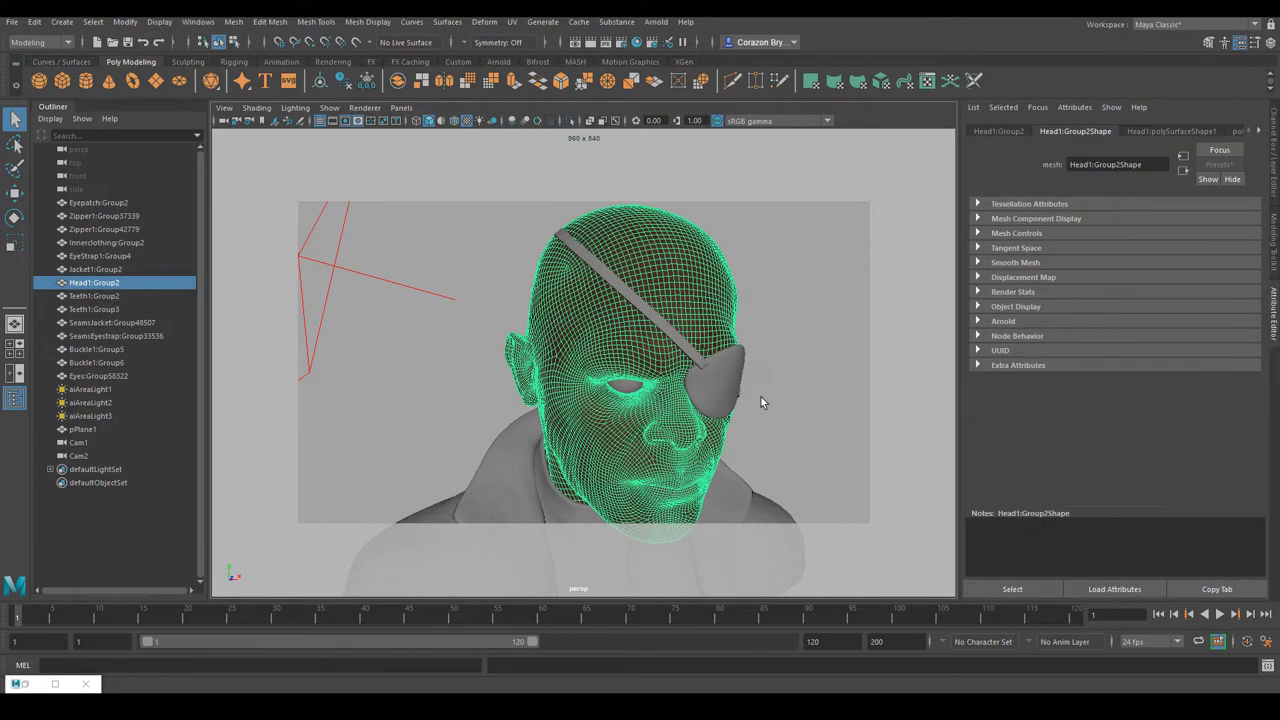
click(803, 368)
alt+drag(801, 446, 710, 432)
drag(1279, 120, 992, 98)
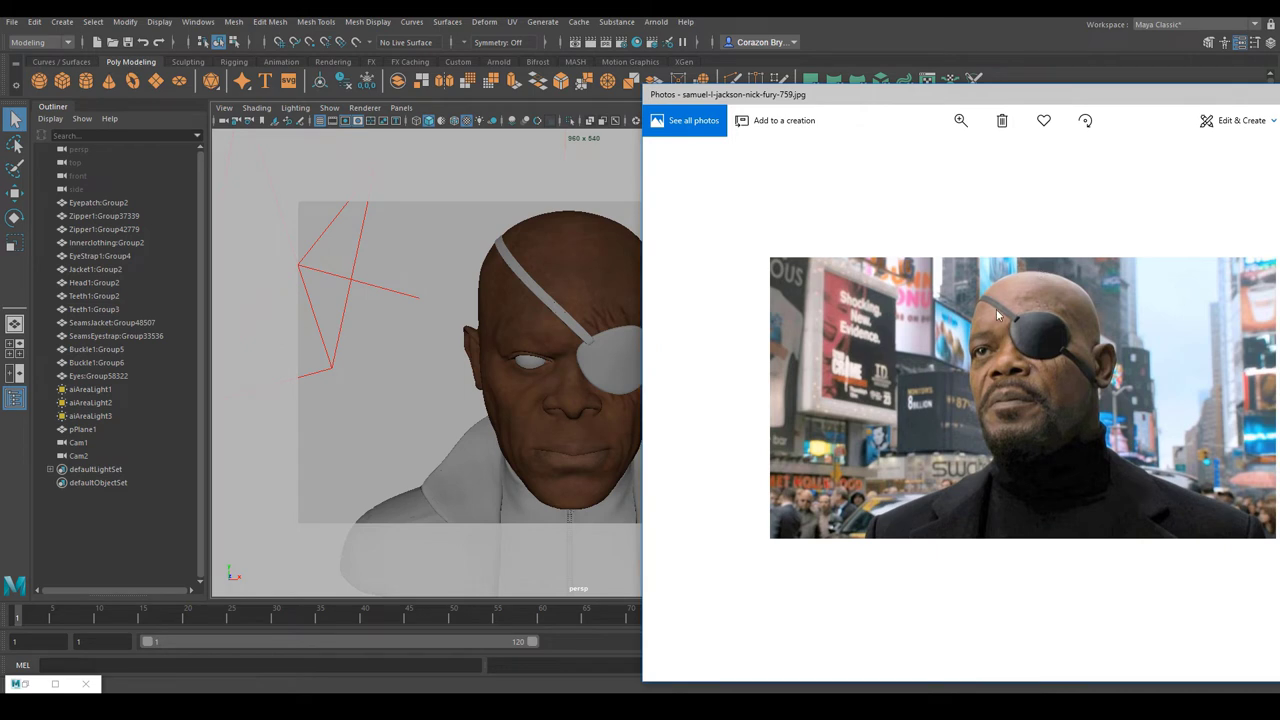
key(alt+Tab)
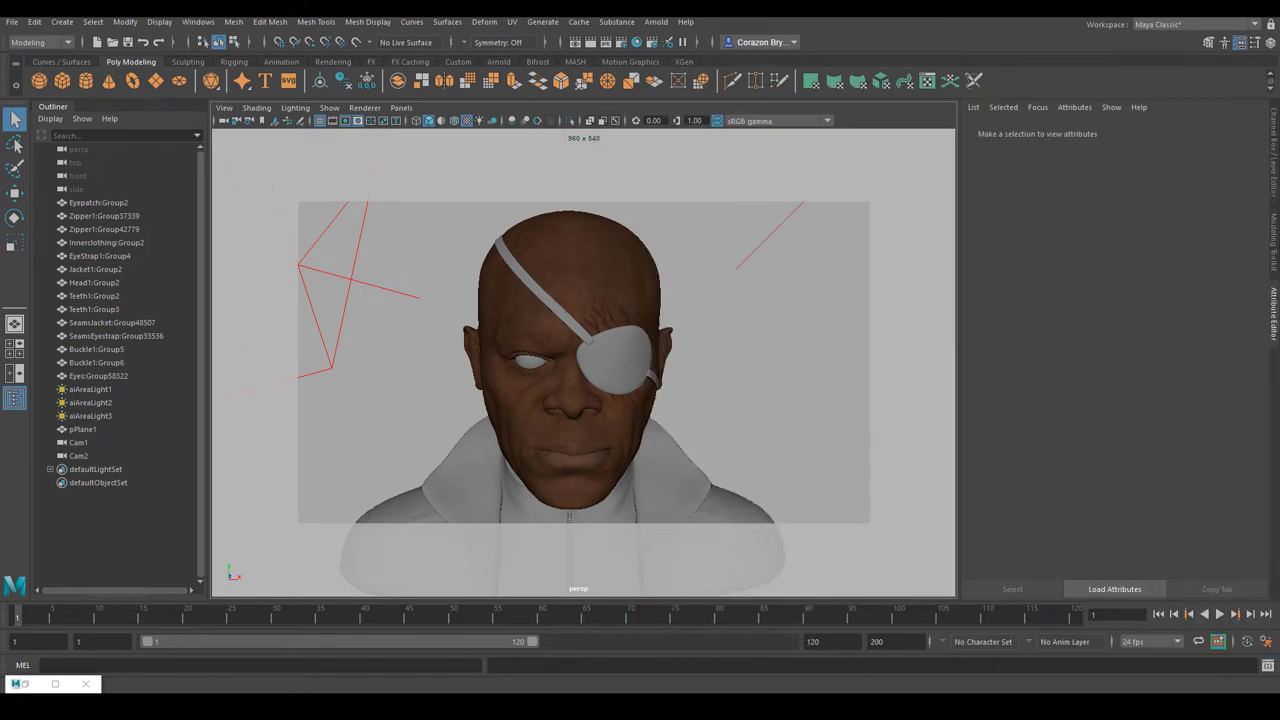
Reopen the Hypershade and enlarge its window until the Skin node and its file textures are readable.
mouse_move(728, 350)
alt+mouse_down()
mouse_move(766, 363)
mouse_move(704, 375)
mouse_move(704, 356)
alt+mouse_up()
click(636, 43)
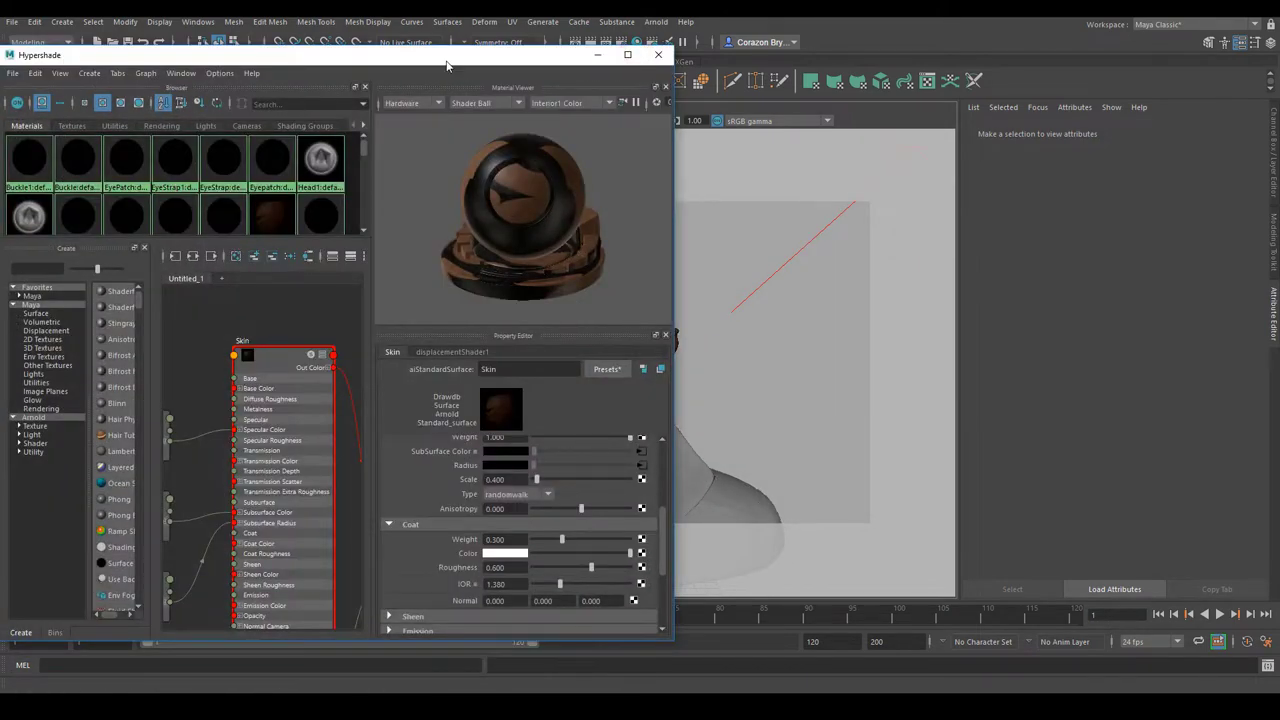
drag(448, 58, 608, 70)
drag(836, 654, 1148, 666)
scroll(546, 468, up, 5)
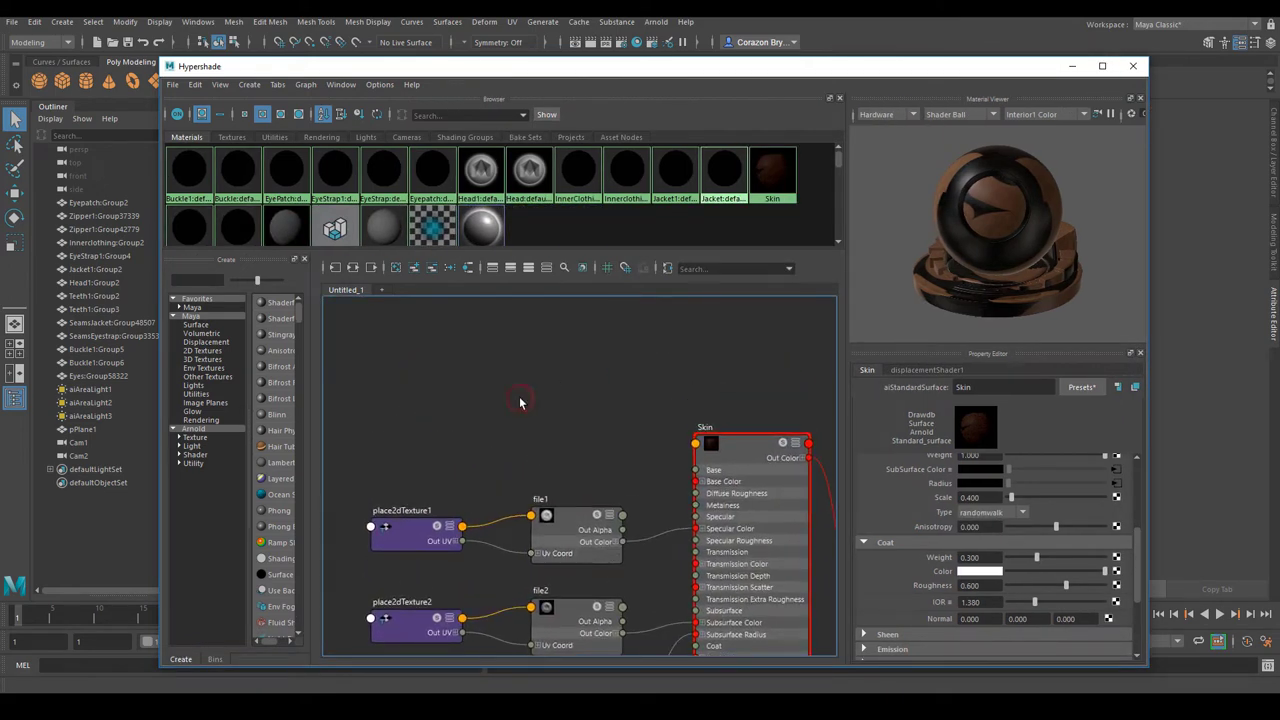
Create a remapHsv node in the graph and place it above the file1 texture node.
key(Tab)
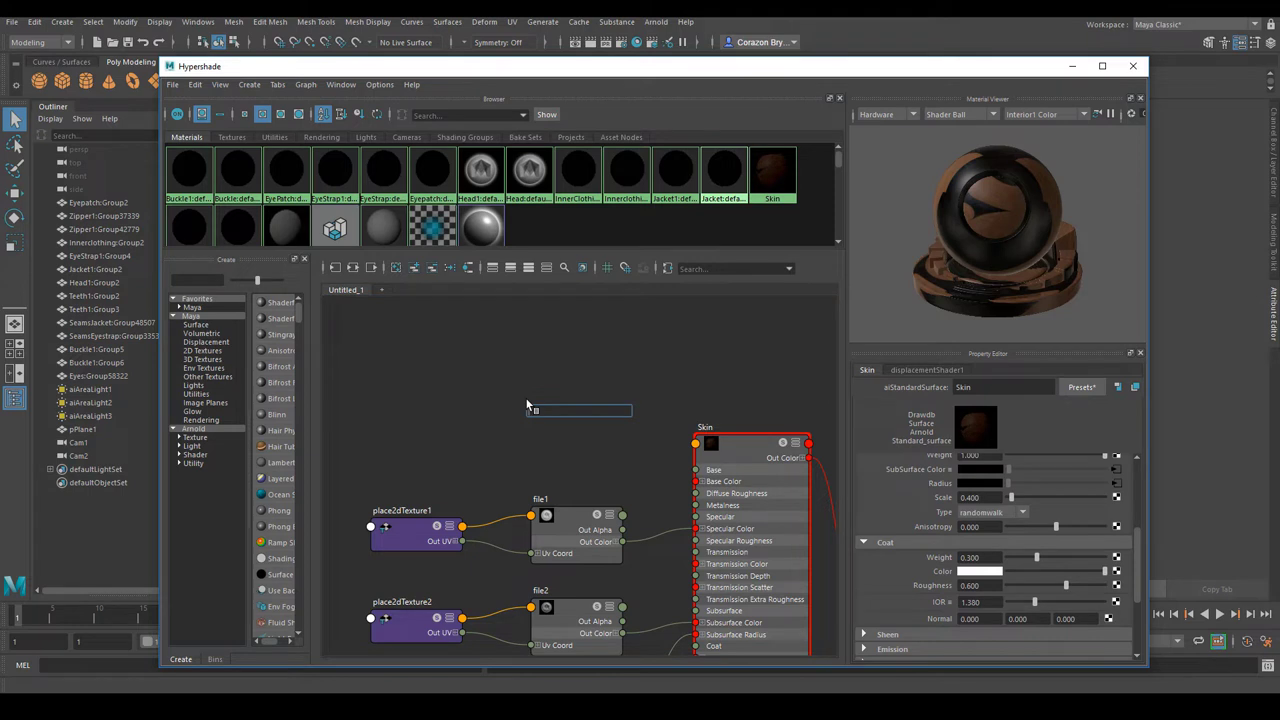
text(rema)
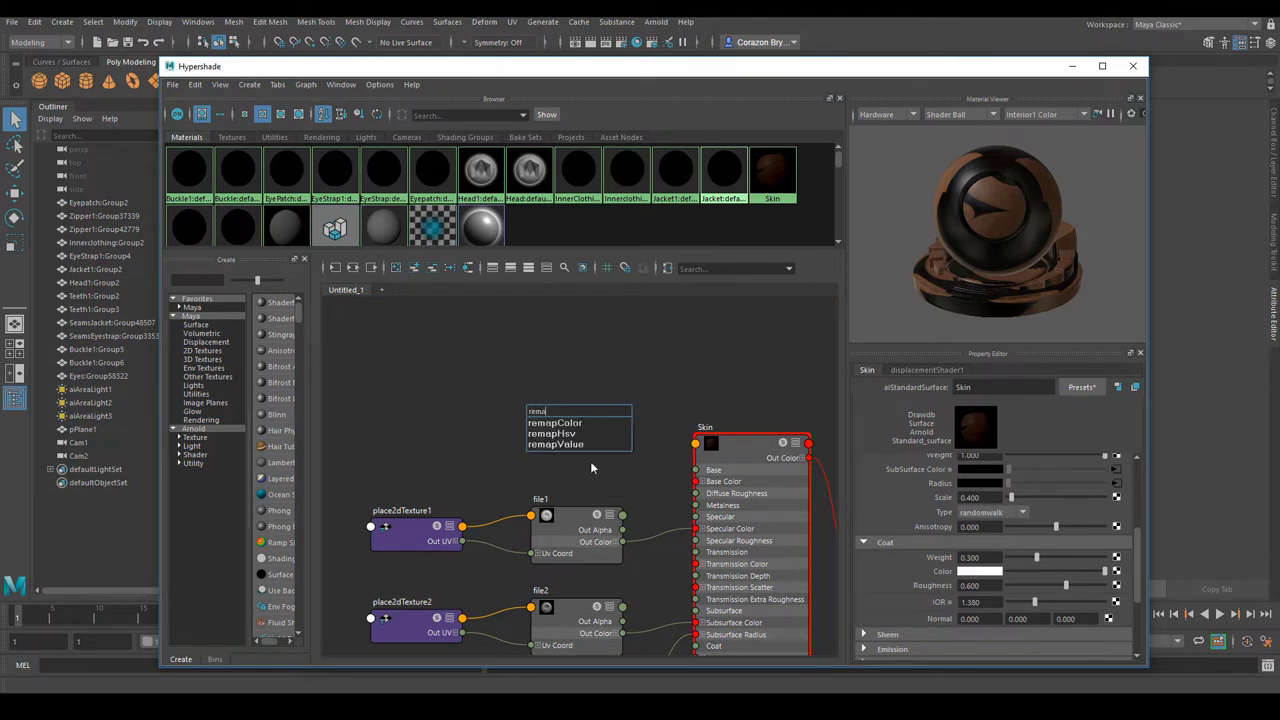
click(557, 434)
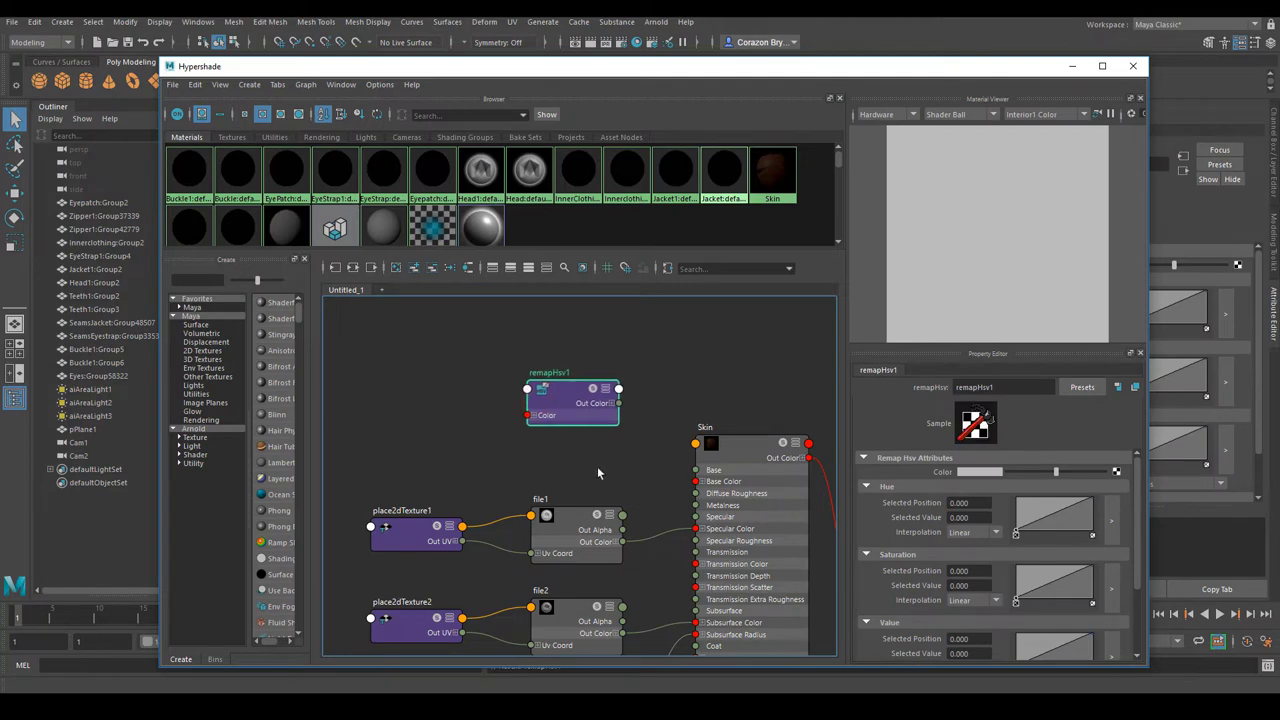
alt+middle_drag(668, 546, 617, 483)
alt+right_drag(617, 483, 554, 448)
alt+middle_drag(554, 448, 545, 407)
alt+right_drag(550, 428, 594, 471)
alt+middle_drag(594, 471, 622, 525)
mouse_move(552, 362)
mouse_down()
mouse_move(570, 378)
mouse_move(558, 378)
mouse_up()
scroll(607, 422, up, 1)
alt+middle_drag(607, 422, 601, 404)
mouse_move(549, 346)
mouse_down()
mouse_move(567, 356)
mouse_move(553, 345)
mouse_up()
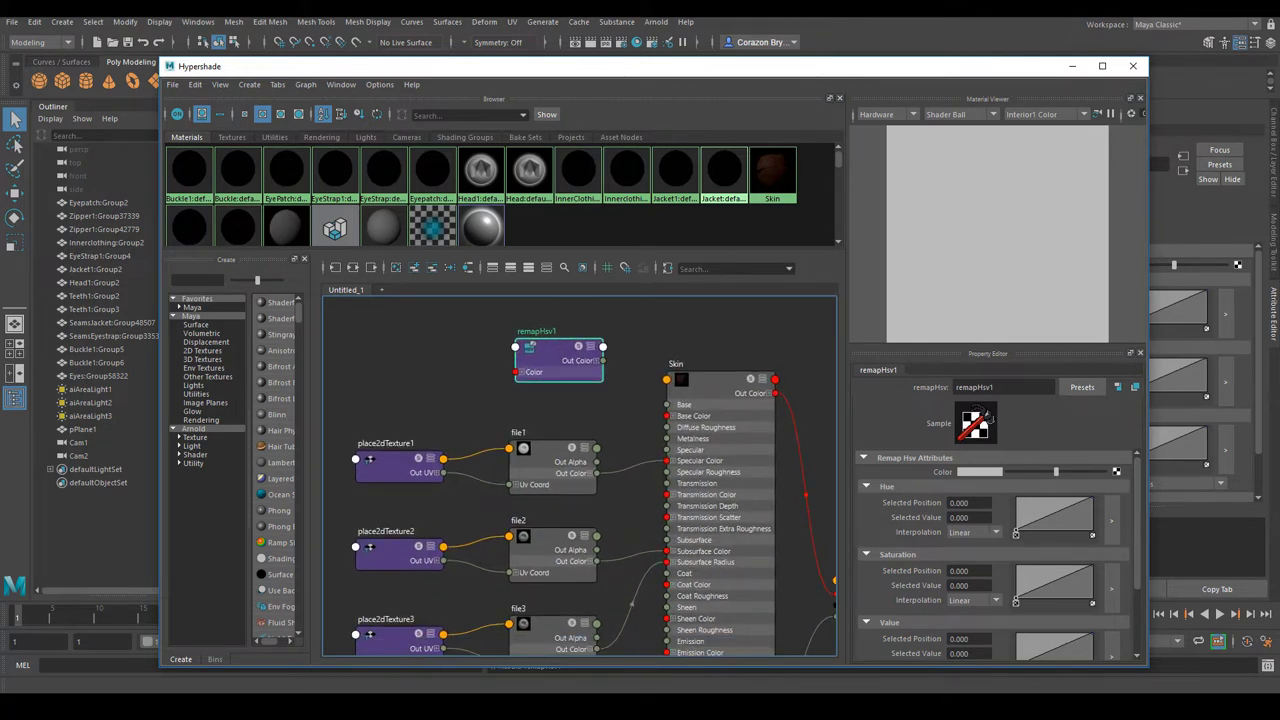
Reroute file2's Out Color from the Skin's Subsurface Color to the Color input of the remapHsv node.
mouse_move(501, 520)
mouse_down()
mouse_move(608, 530)
mouse_move(604, 590)
mouse_move(506, 584)
mouse_move(522, 519)
mouse_up()
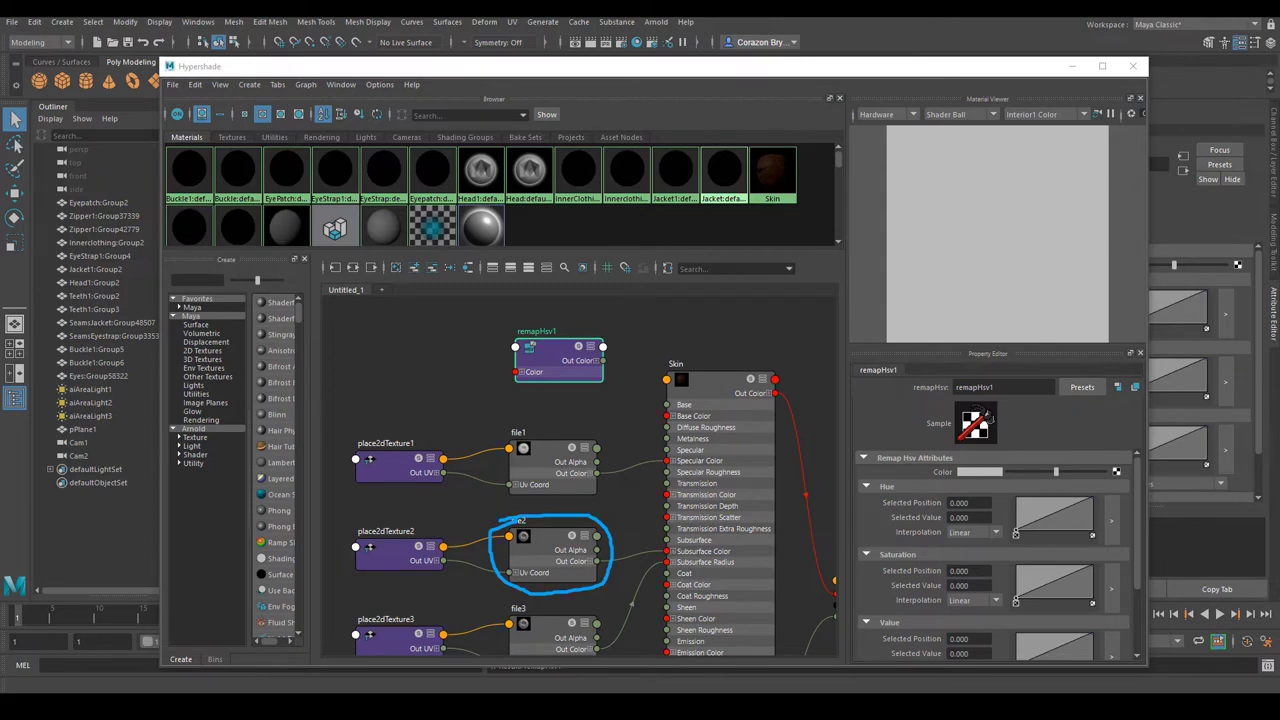
key(Escape)
alt+middle_drag(574, 528, 588, 504)
scroll(588, 504, down, 1)
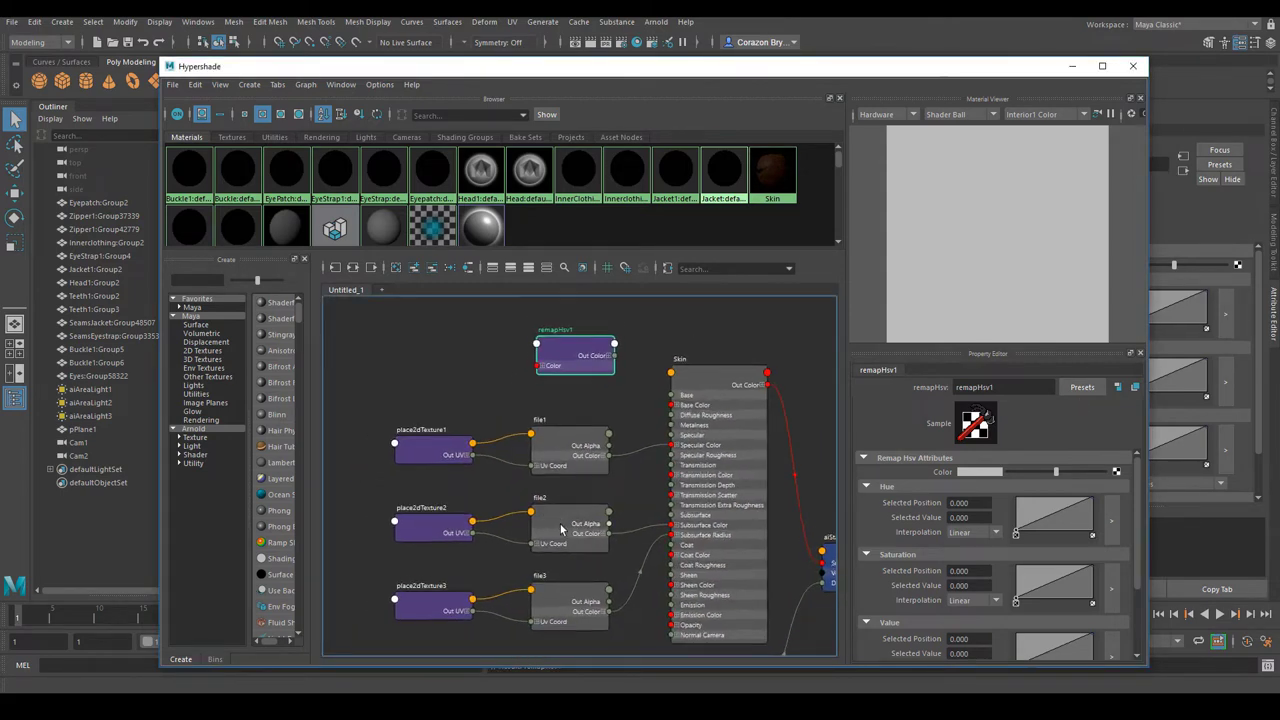
scroll(627, 536, up, 1)
drag(576, 345, 595, 351)
click(628, 514)
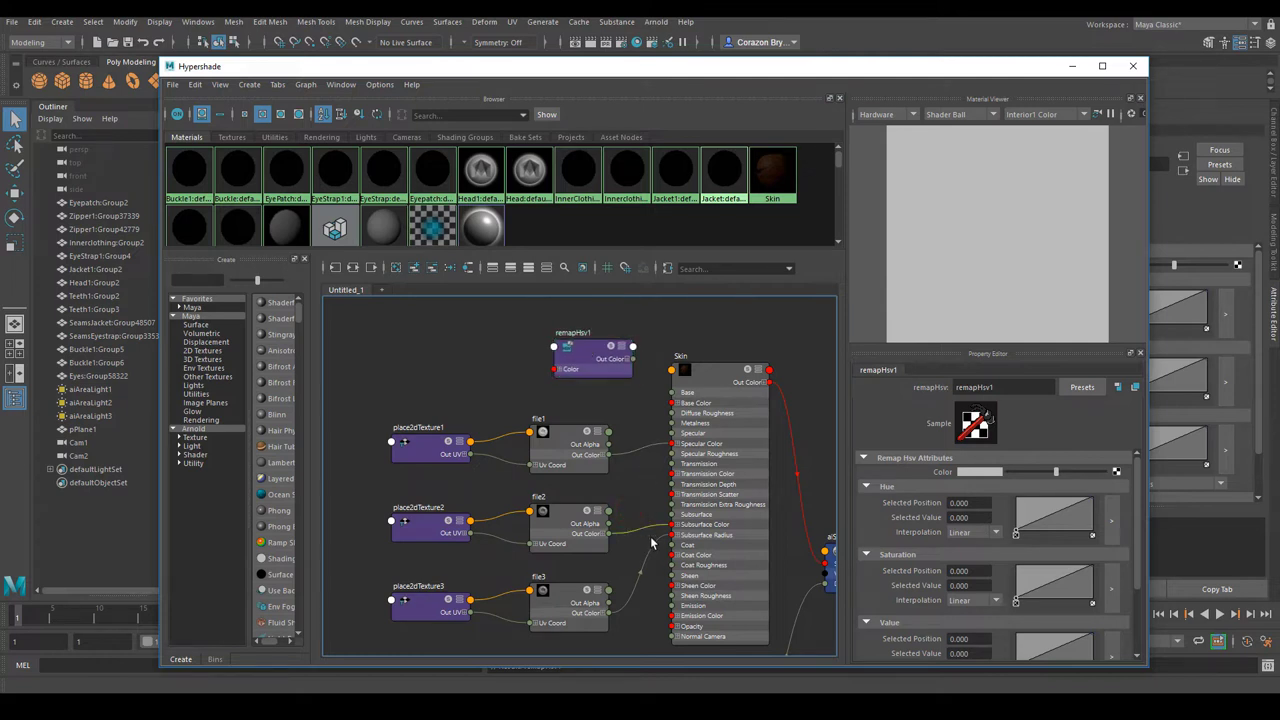
drag(608, 533, 554, 372)
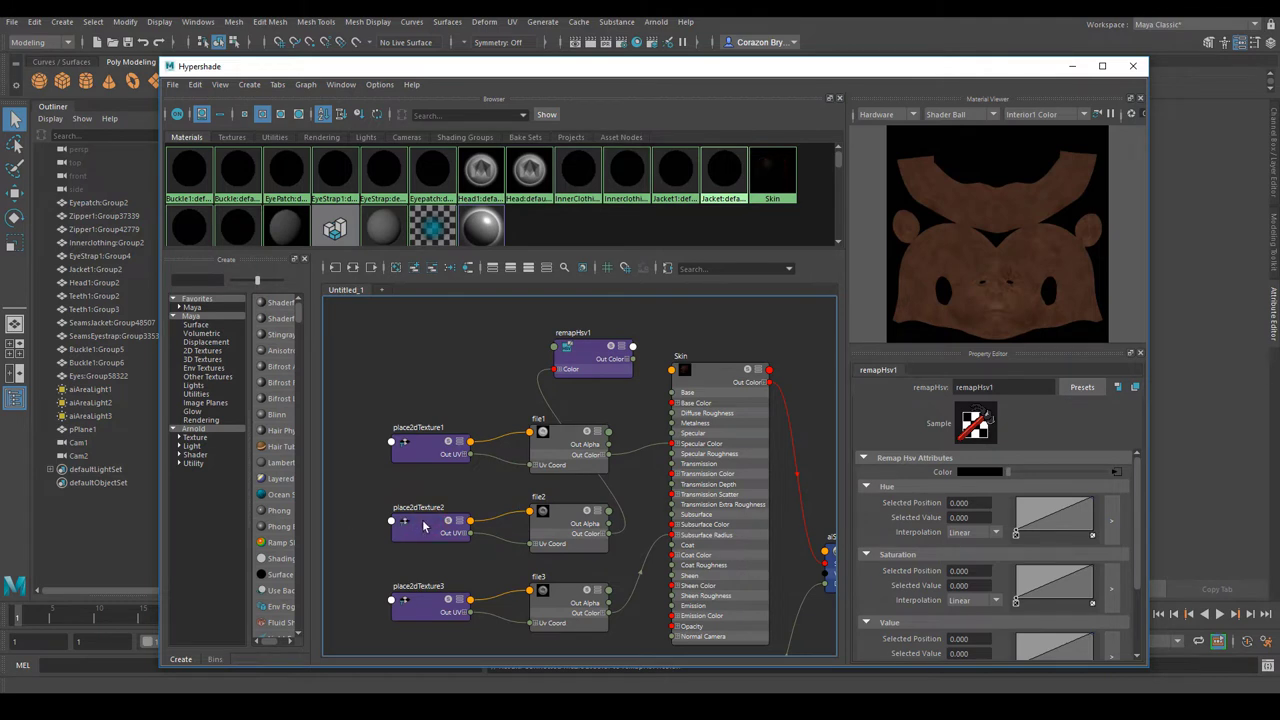
Shift place2dTexture2 and file2 away from the Skin node and place the remapHsv node in the gap.
drag(430, 522, 340, 514)
drag(552, 522, 455, 514)
drag(593, 355, 578, 515)
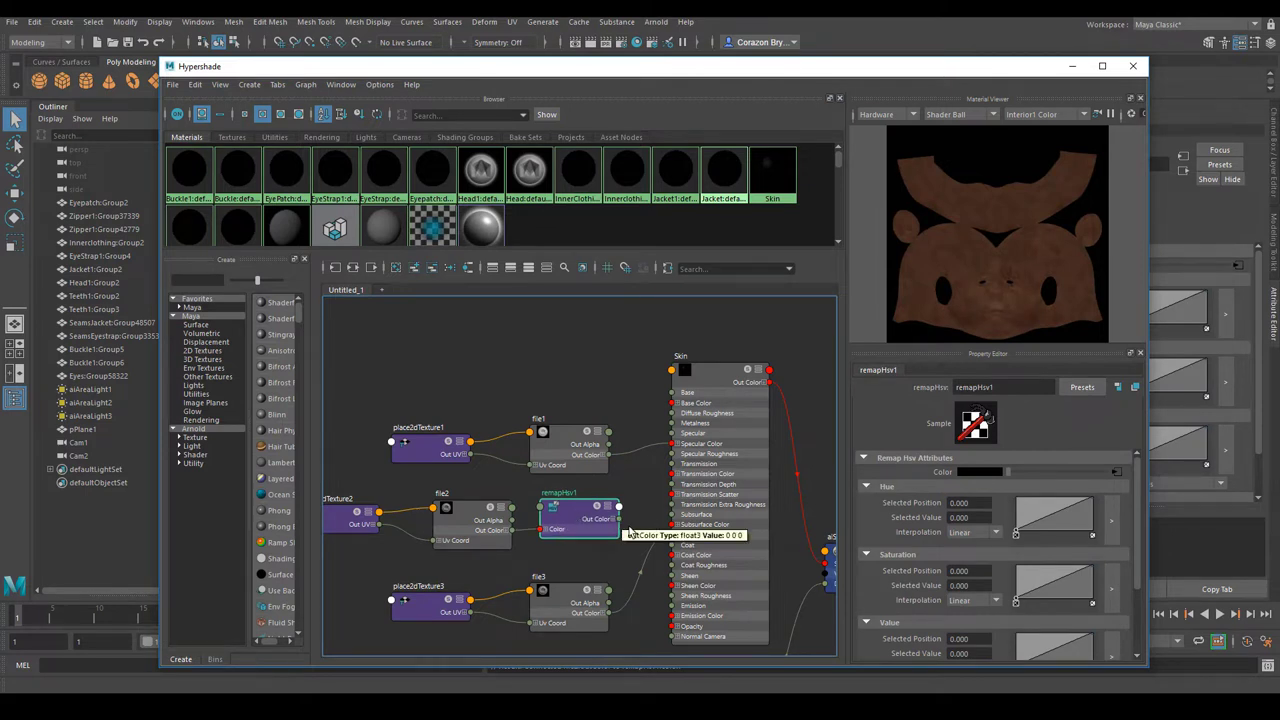
Connect the remapHsv node's Out Color to the Subsurface Color of the Skin material.
scroll(620, 530, up, 2)
drag(614, 517, 686, 522)
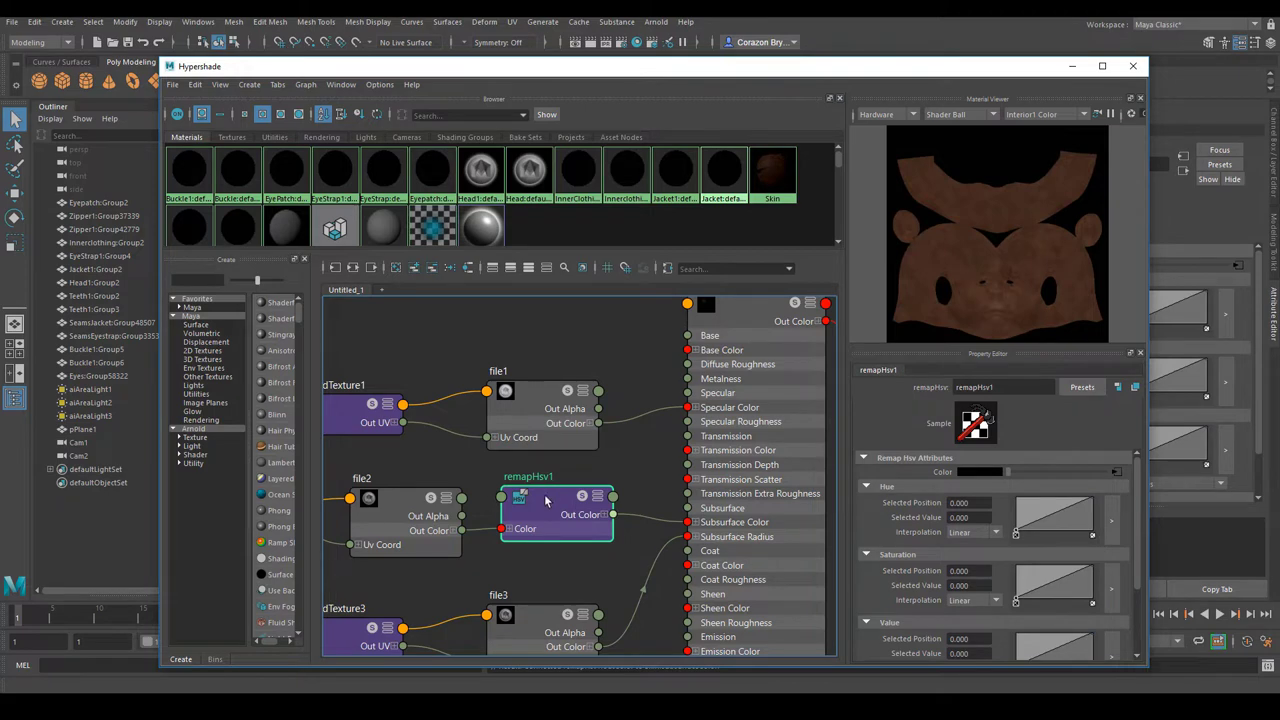
key(a)
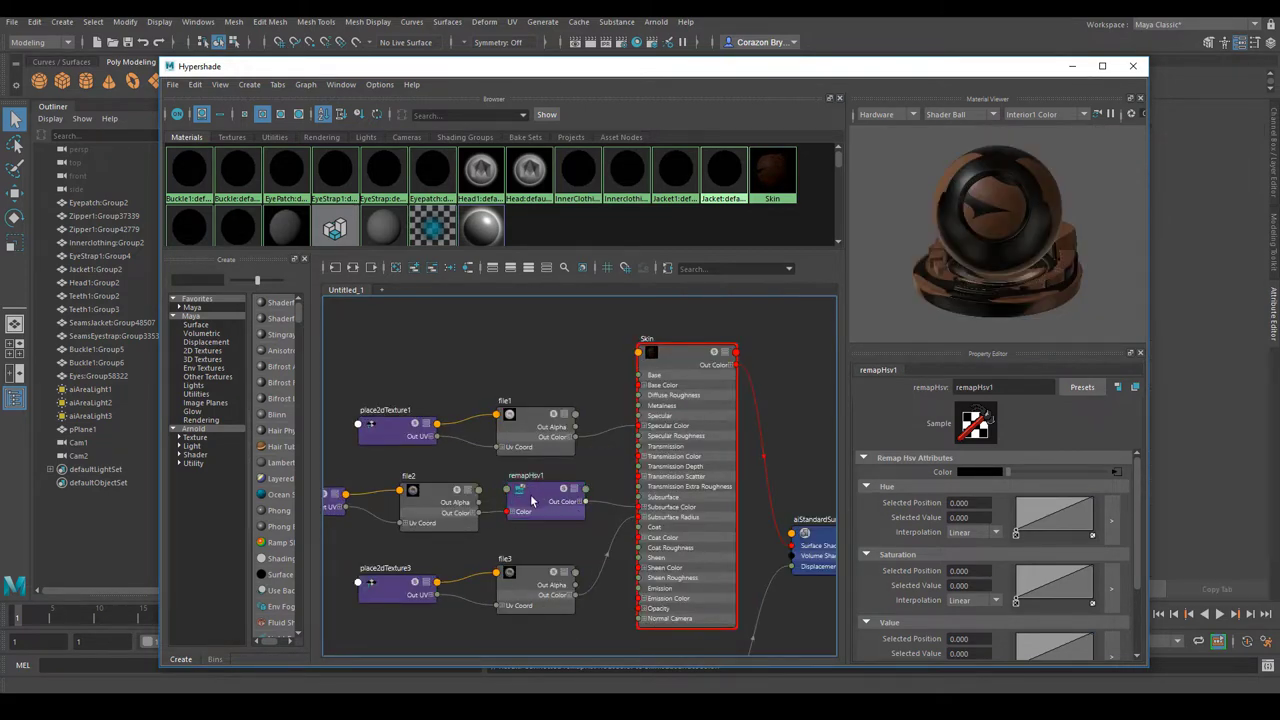
Select the remapHsv node, then narrow and move the Hypershade so the textured face is visible beside its attributes.
click(536, 498)
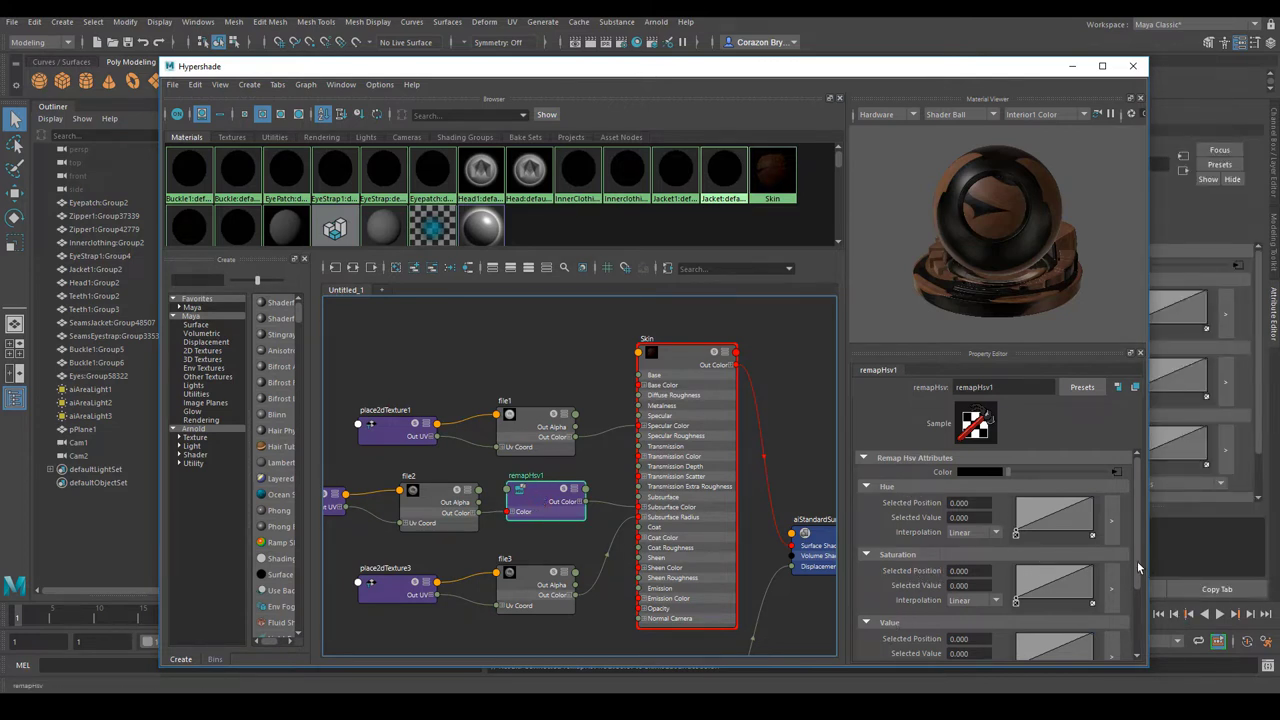
drag(1137, 561, 1139, 571)
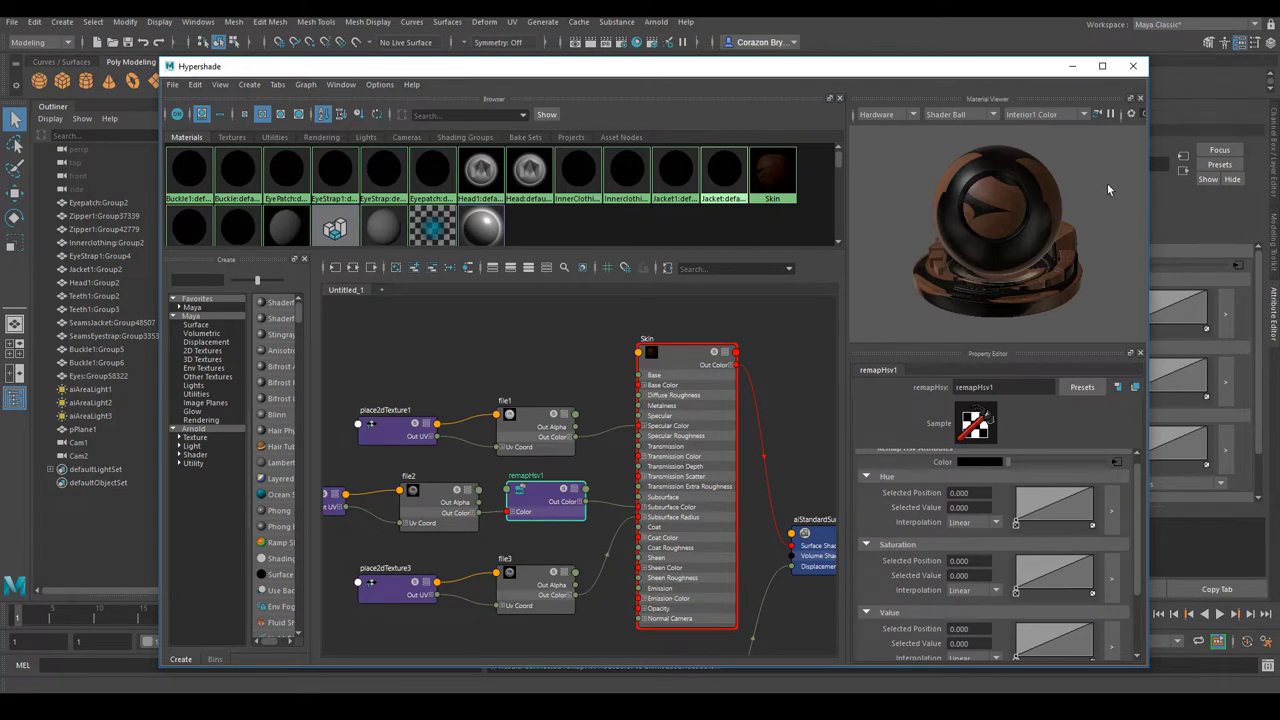
drag(1107, 212, 619, 309)
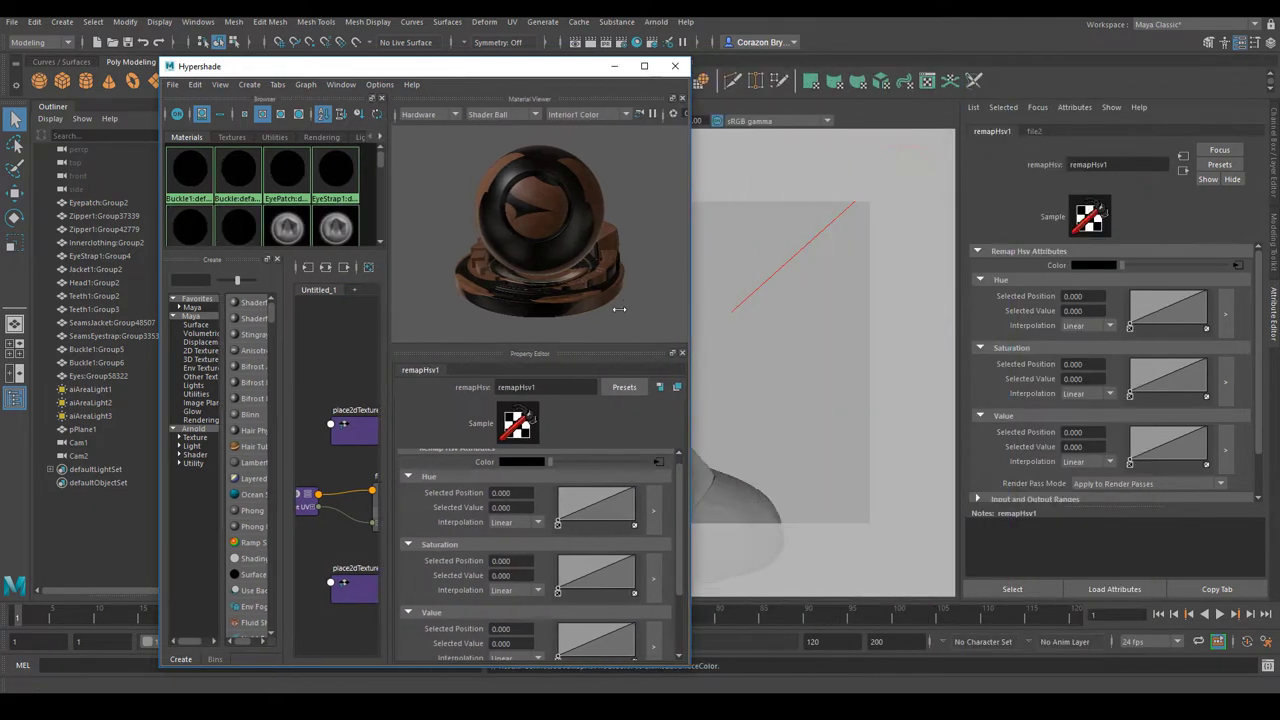
click(826, 383)
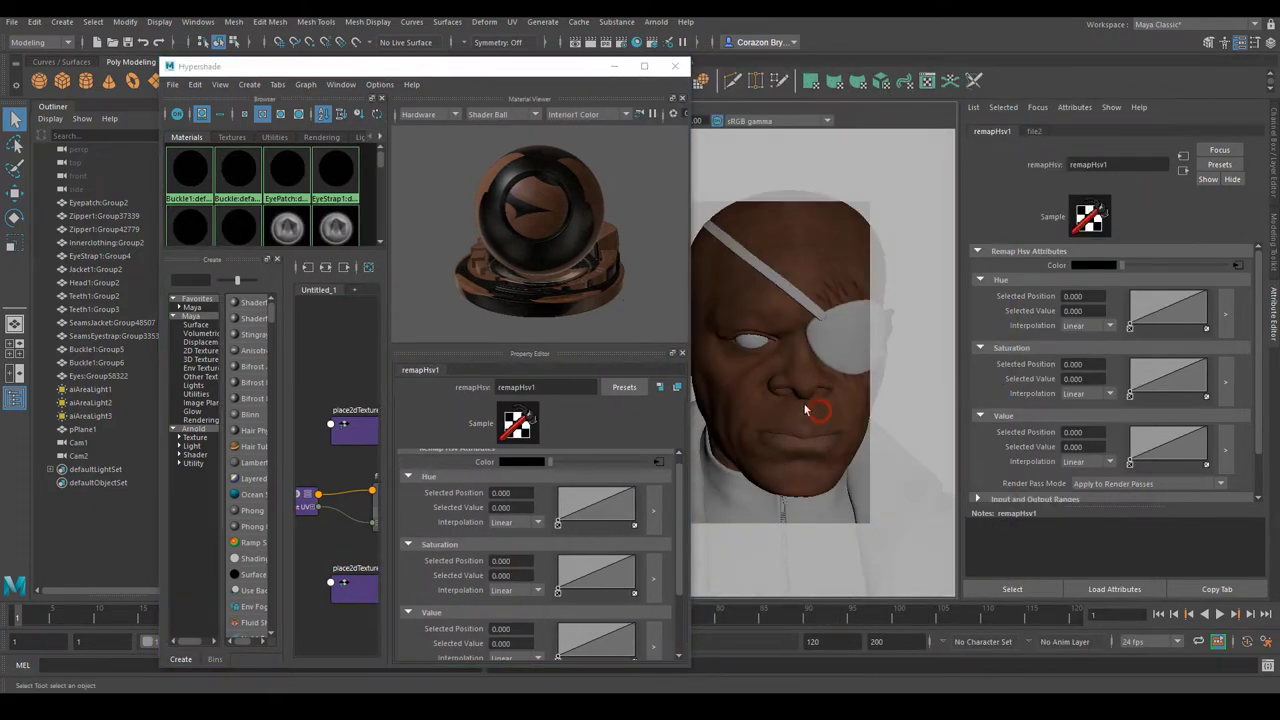
click(693, 390)
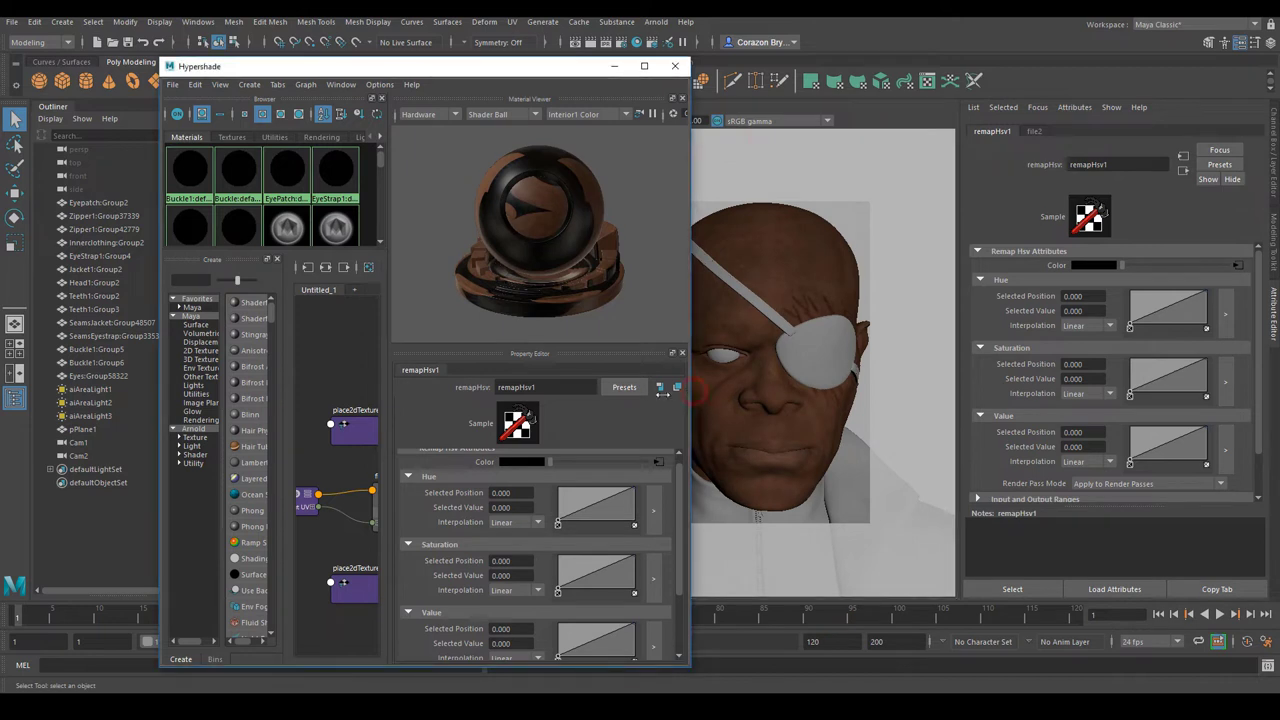
drag(355, 67, 270, 67)
alt+middle_drag(623, 322, 607, 328)
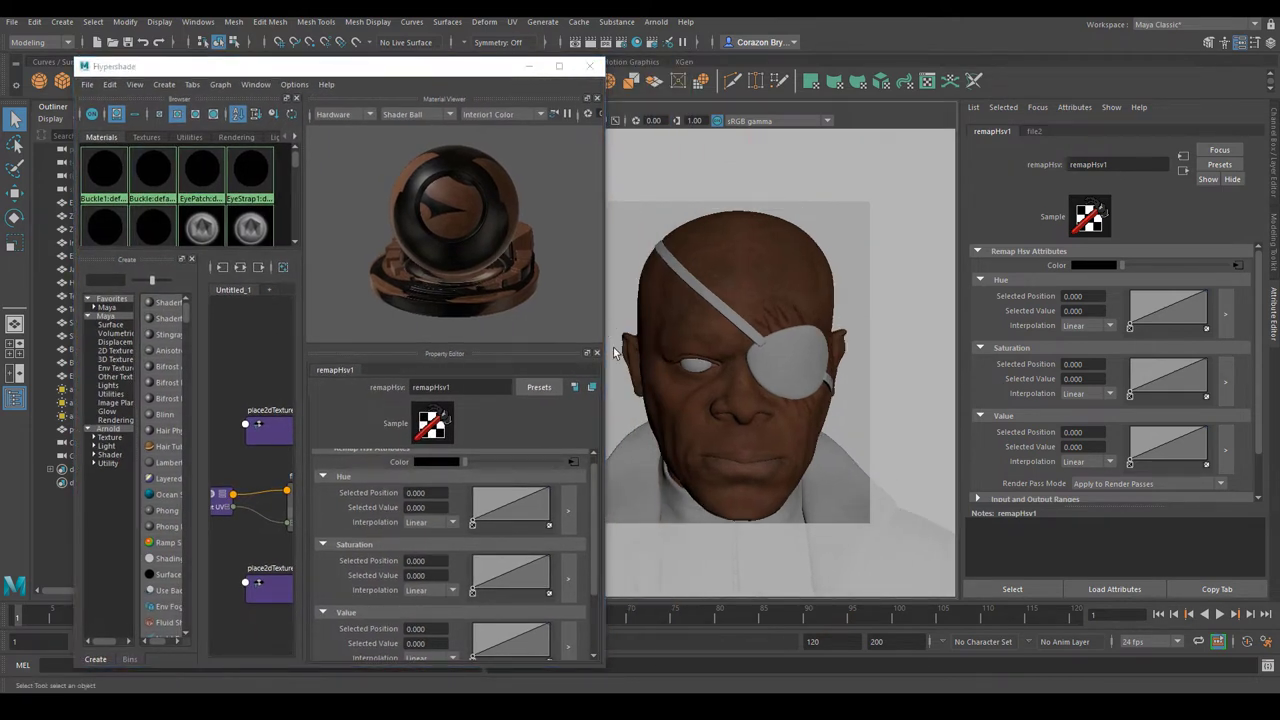
Add a point to the remapHsv node's Value curve at about position 0.4 and value 0.68 to brighten the skin.
scroll(541, 606, down, 2)
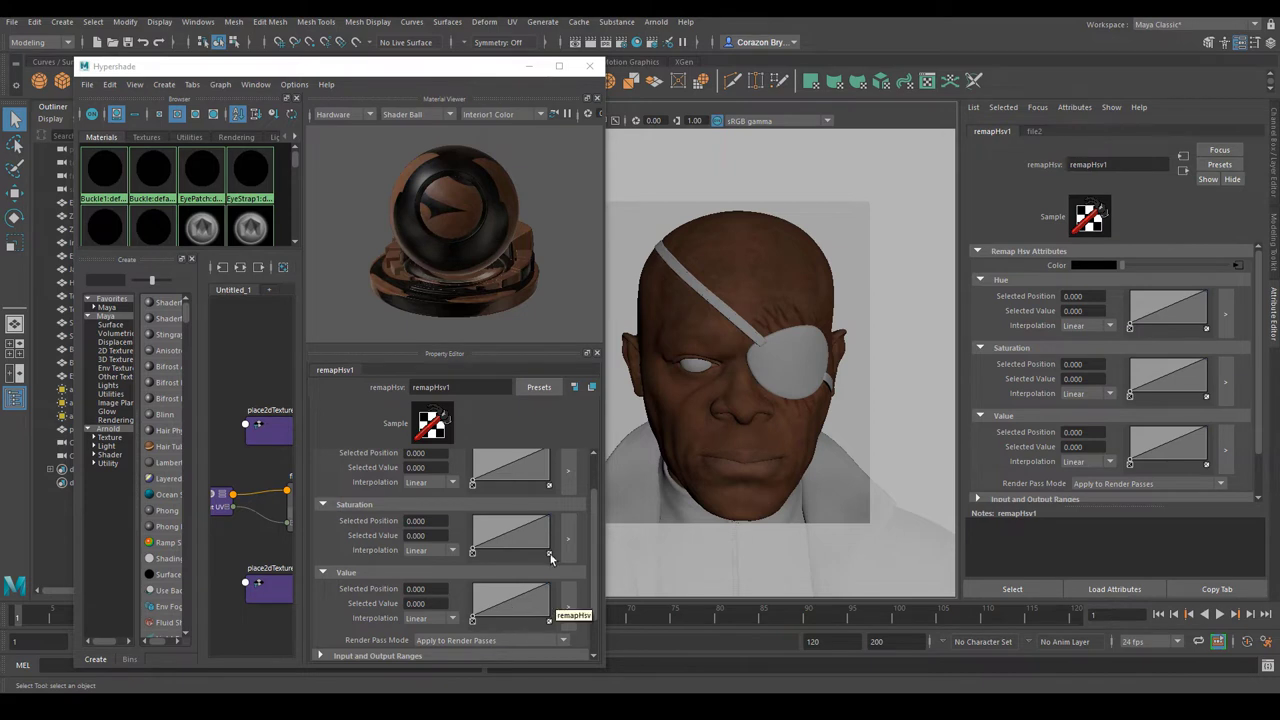
drag(596, 571, 596, 593)
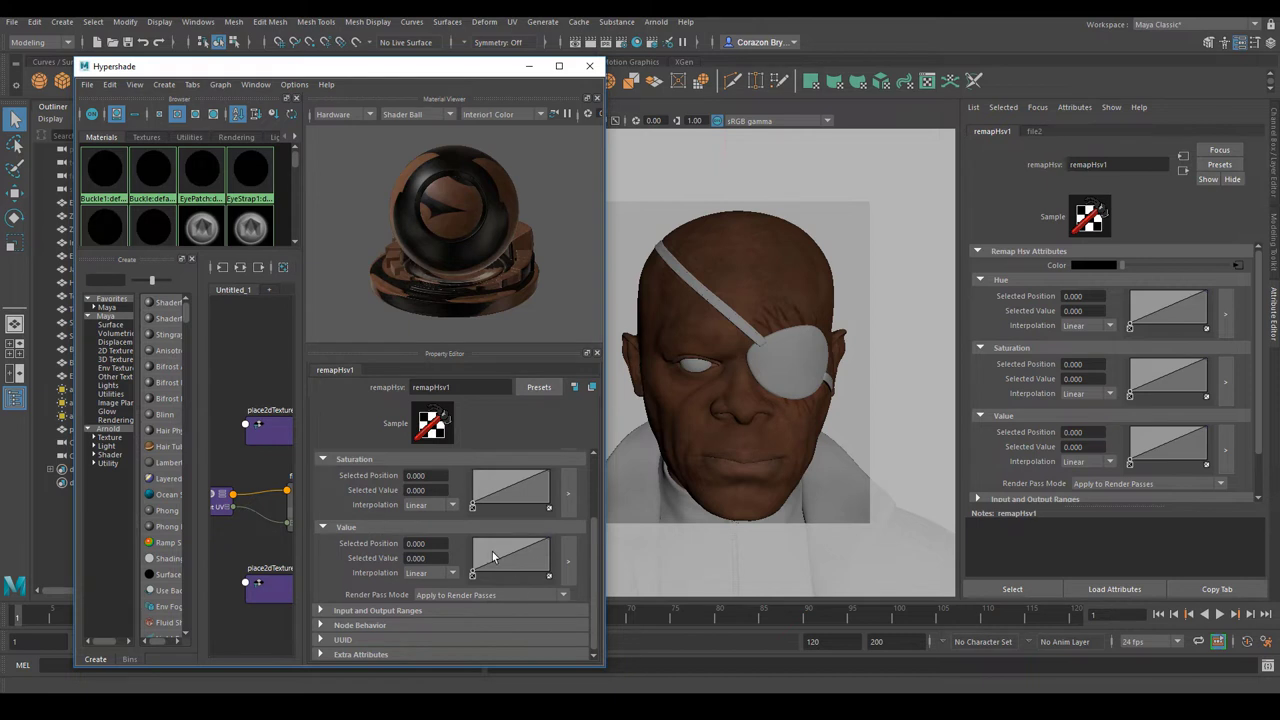
drag(594, 585, 596, 600)
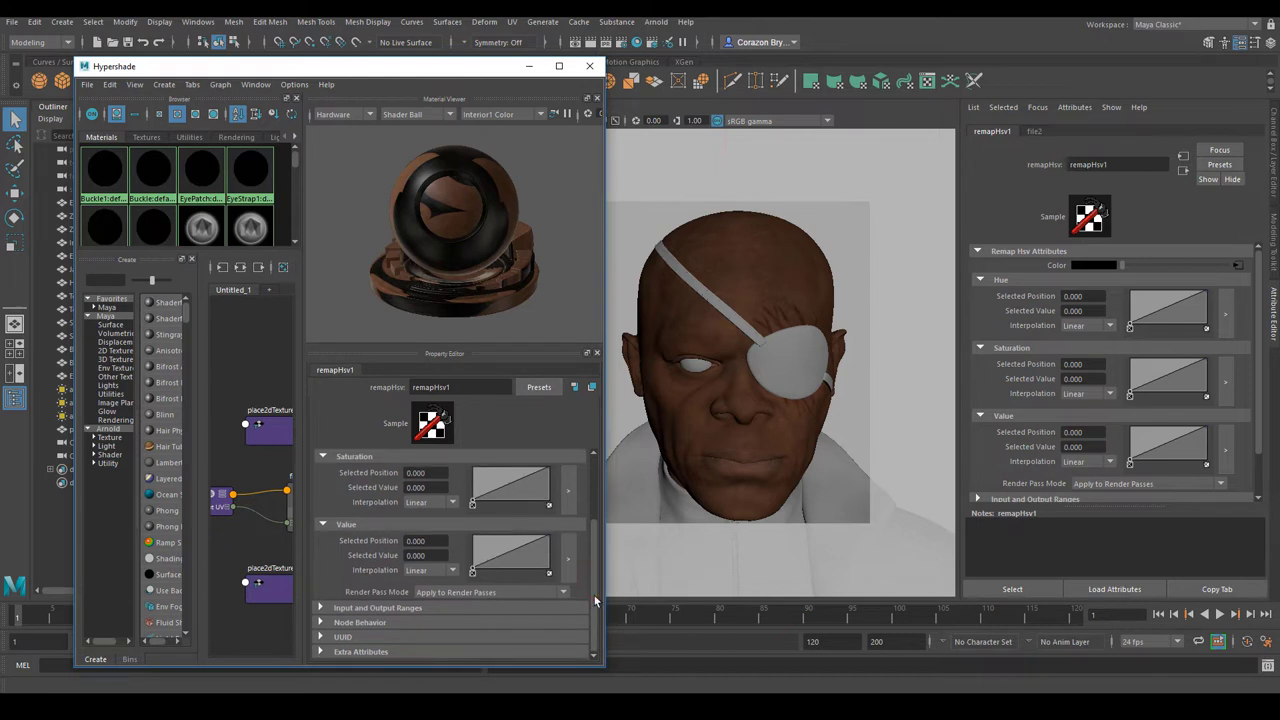
click(509, 557)
drag(511, 560, 506, 553)
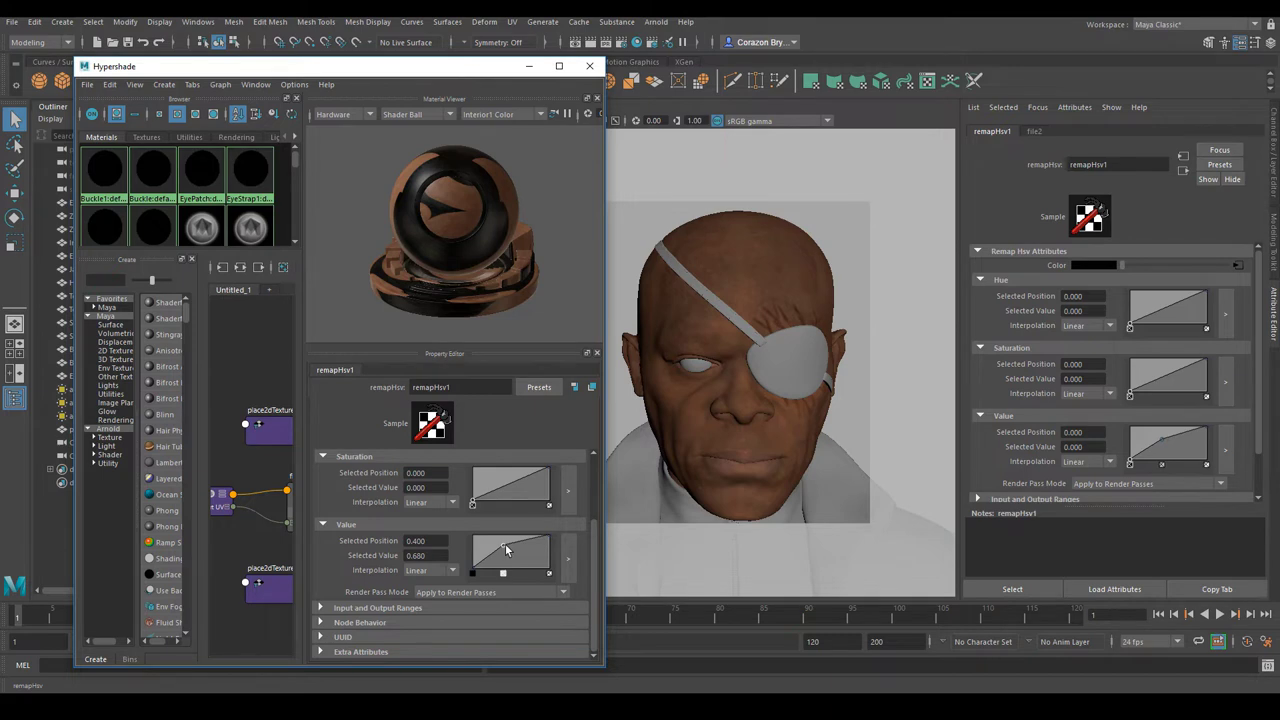
drag(505, 548, 507, 548)
drag(505, 548, 502, 550)
Minimize the Hypershade and inspect the brightened skin texture on the head from several angles and distances.
click(531, 66)
alt+drag(759, 337, 700, 389)
click(637, 277)
click(747, 348)
click(643, 311)
alt+right_drag(643, 311, 706, 383)
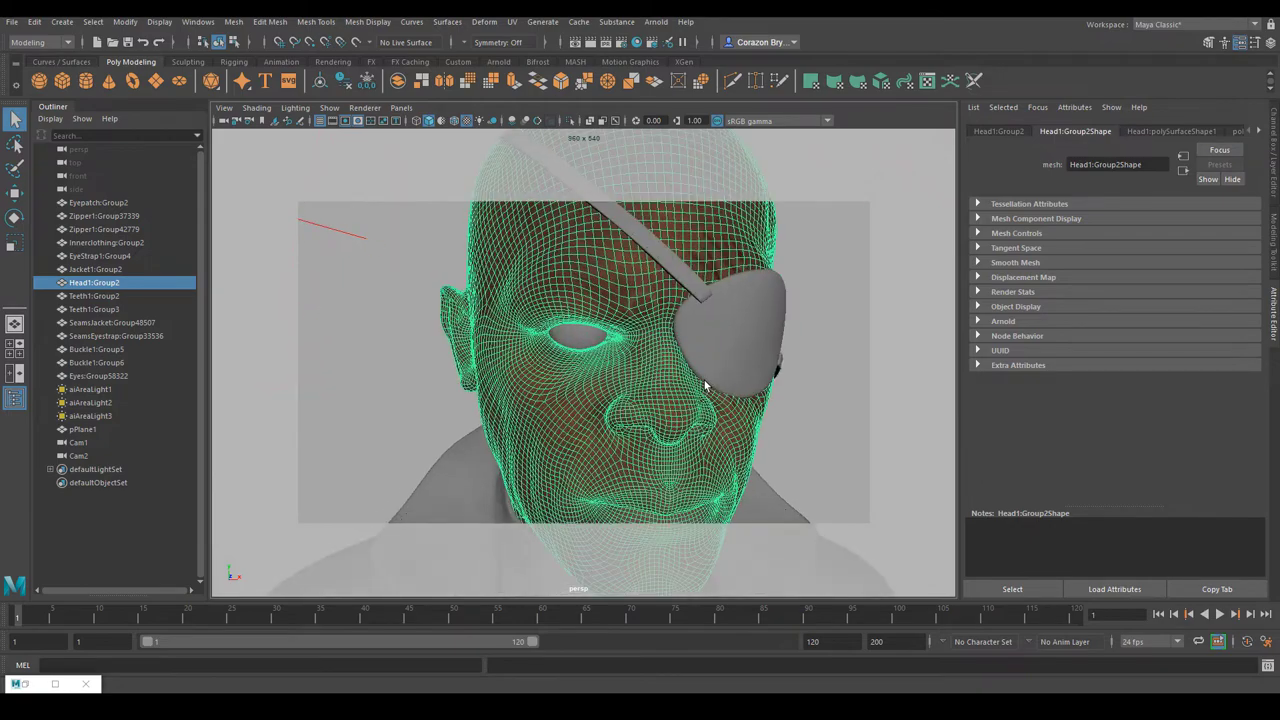
alt+drag(706, 383, 688, 416)
alt+right_drag(688, 420, 594, 397)
alt+drag(594, 397, 606, 423)
alt+right_drag(606, 423, 635, 424)
alt+drag(634, 425, 737, 382)
click(746, 355)
alt+right_drag(746, 355, 680, 354)
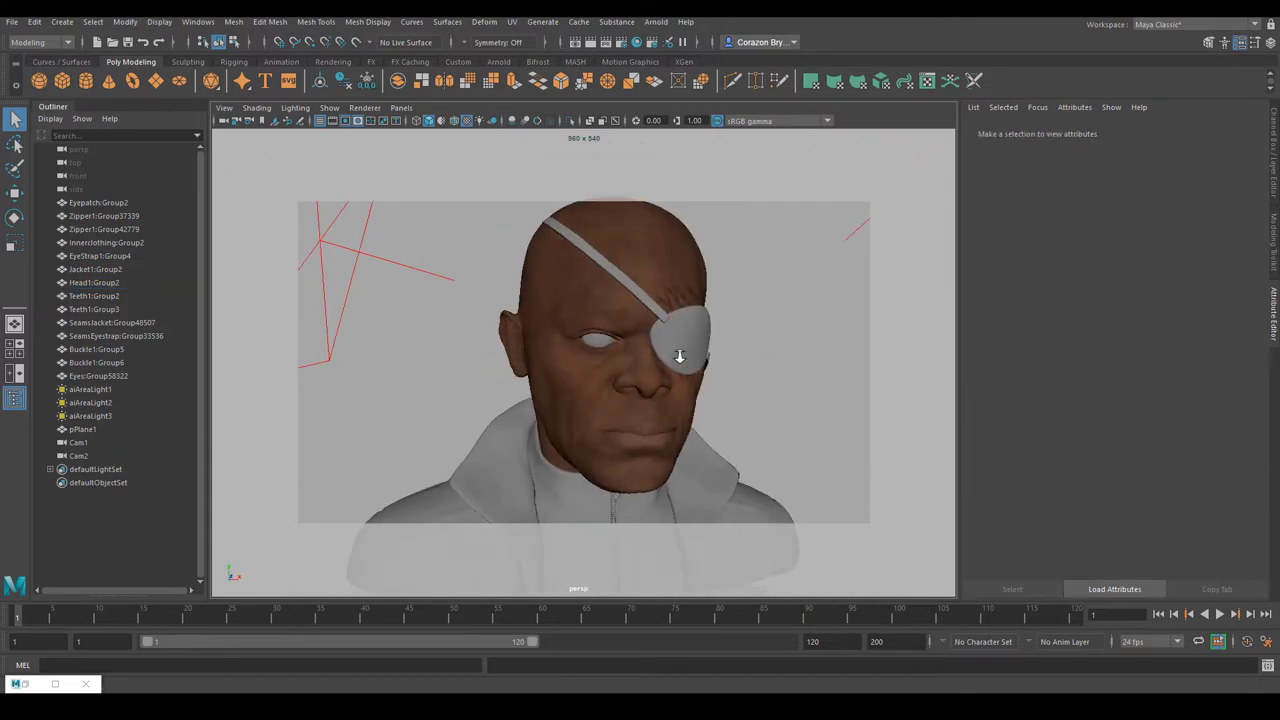
alt+middle_drag(680, 354, 628, 380)
alt+drag(628, 380, 607, 265)
Select the head mesh and set the perspective camera to No Gate.
click(617, 292)
alt+right_drag(620, 322, 651, 370)
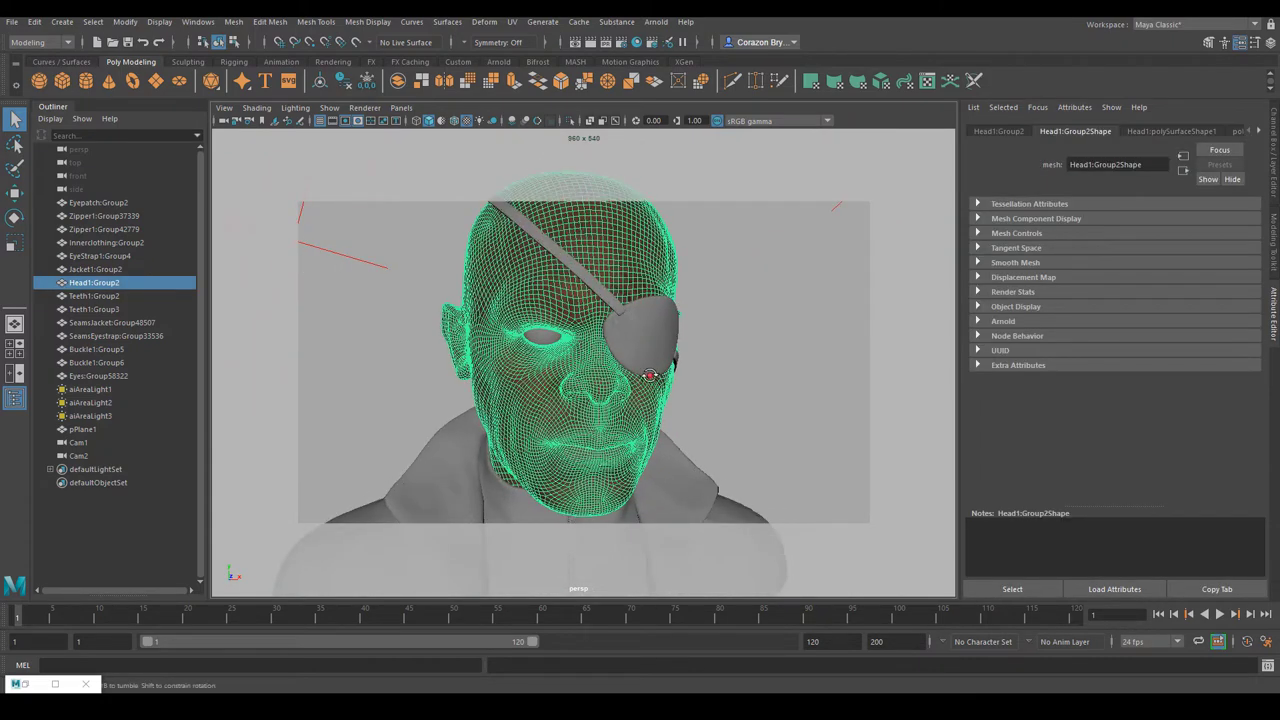
alt+middle_drag(627, 345, 611, 386)
alt+right_drag(611, 386, 628, 398)
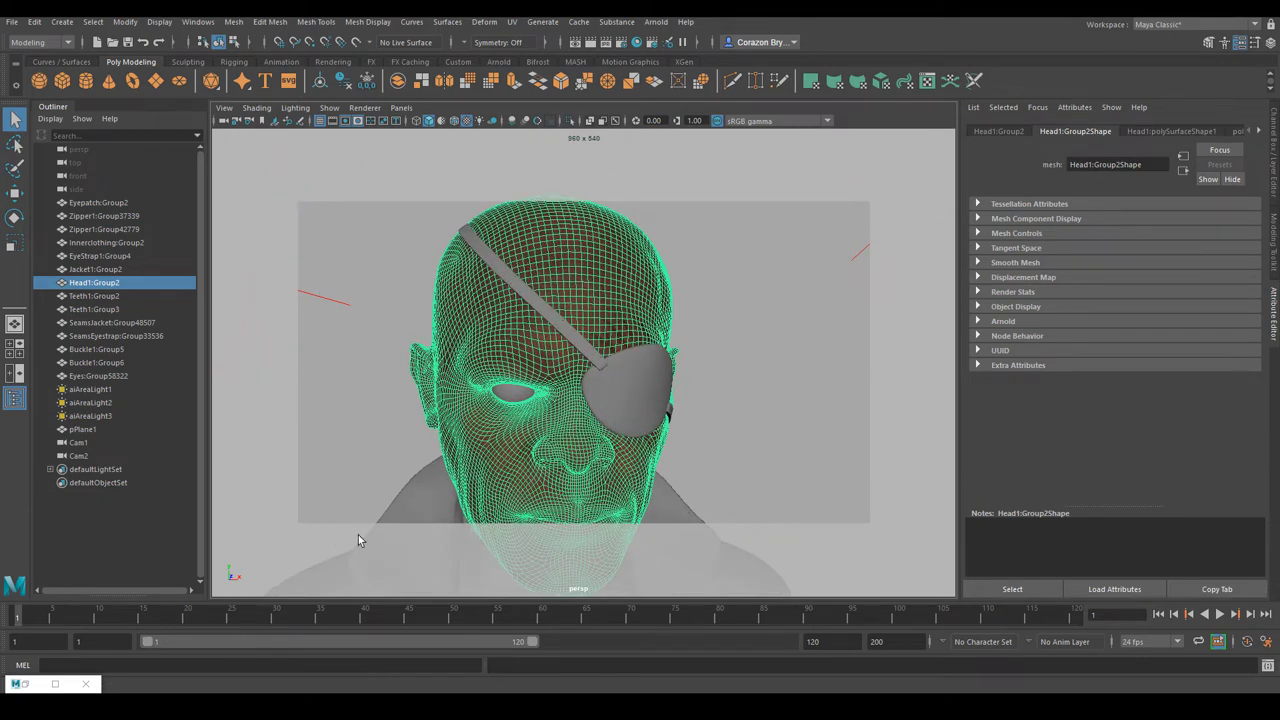
click(224, 107)
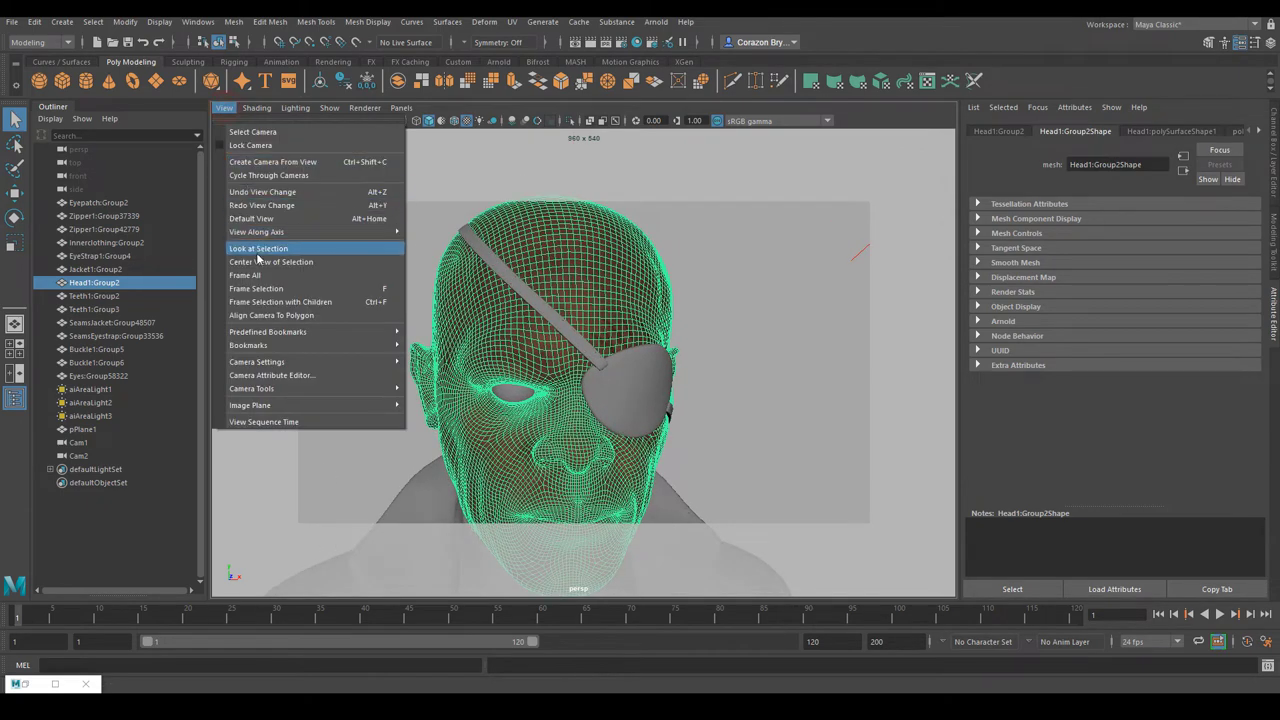
mouse_move(272, 363)
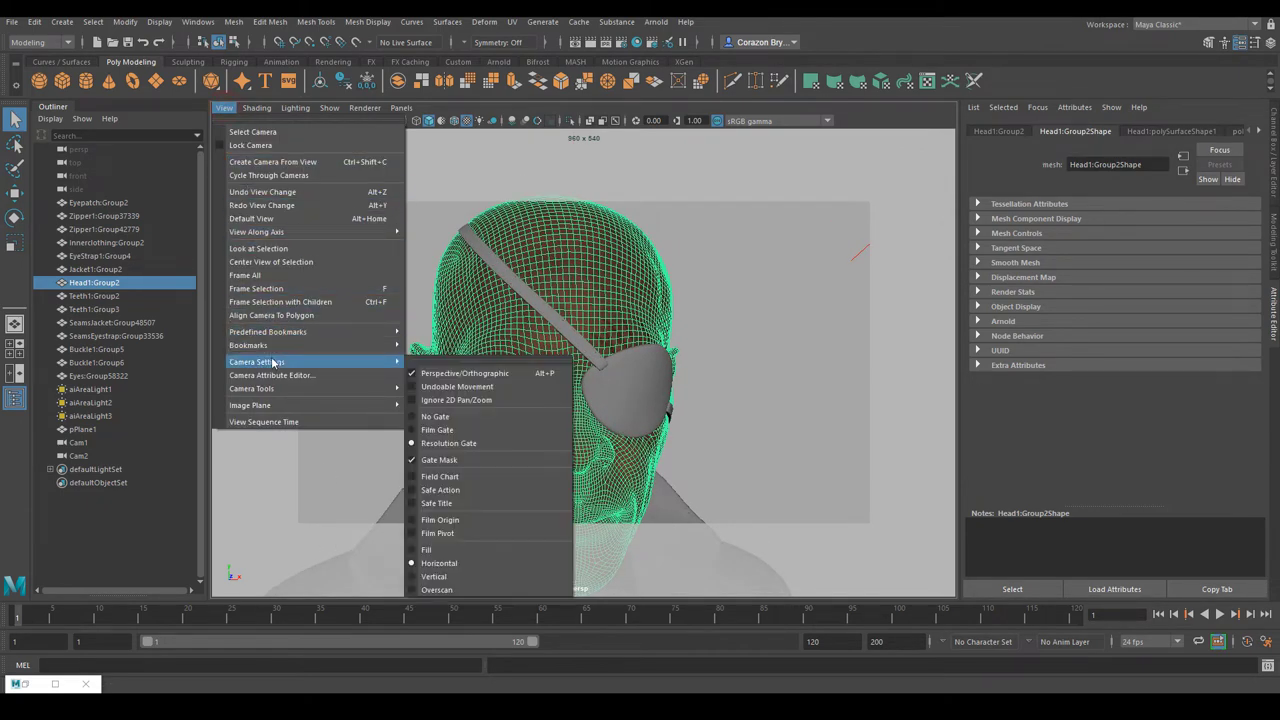
click(434, 417)
Isolate the selected head mesh in the perspective view.
alt+drag(602, 322, 589, 400)
alt+right_drag(589, 400, 616, 411)
alt+middle_drag(616, 411, 685, 368)
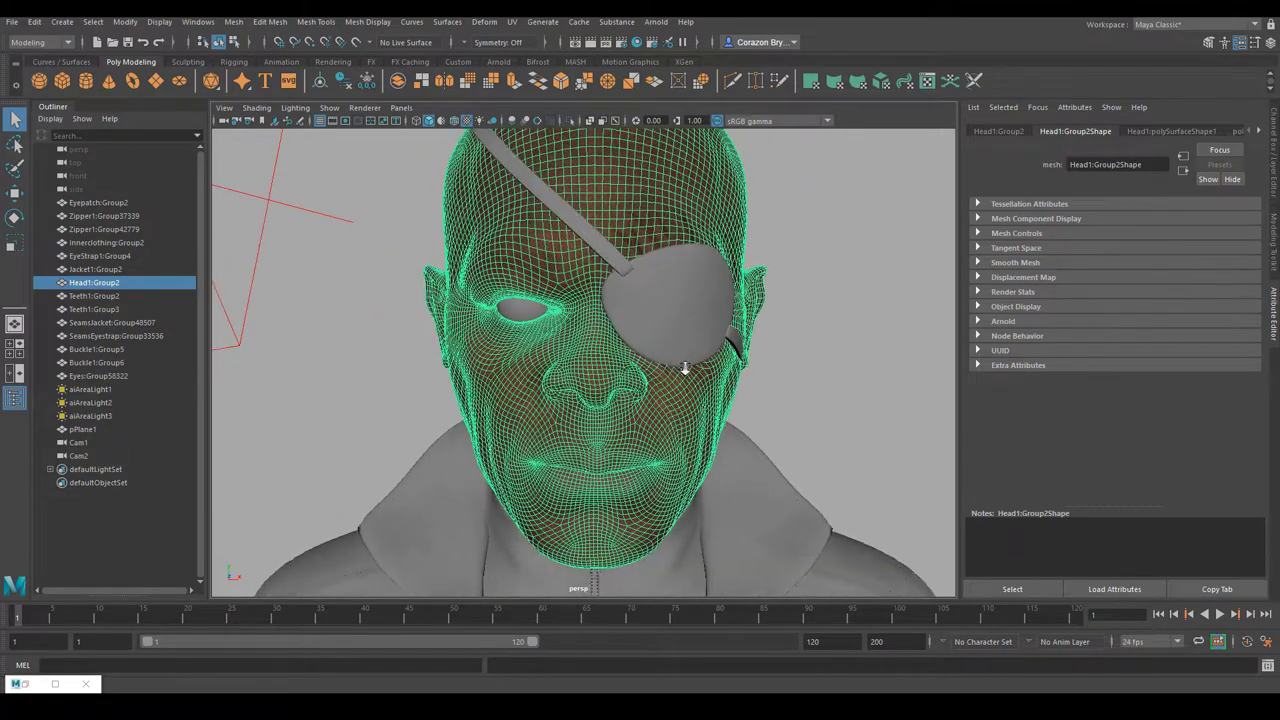
alt+drag(685, 368, 630, 371)
alt+right_drag(631, 379, 650, 396)
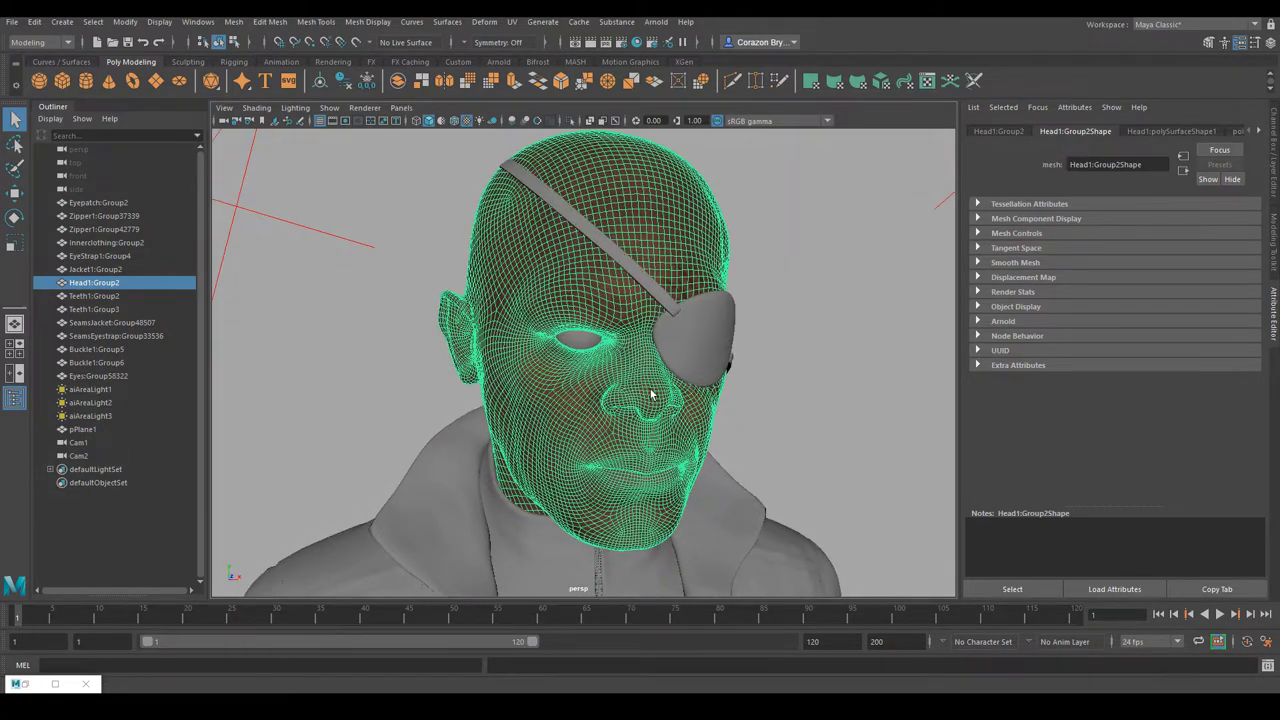
alt+drag(650, 395, 584, 126)
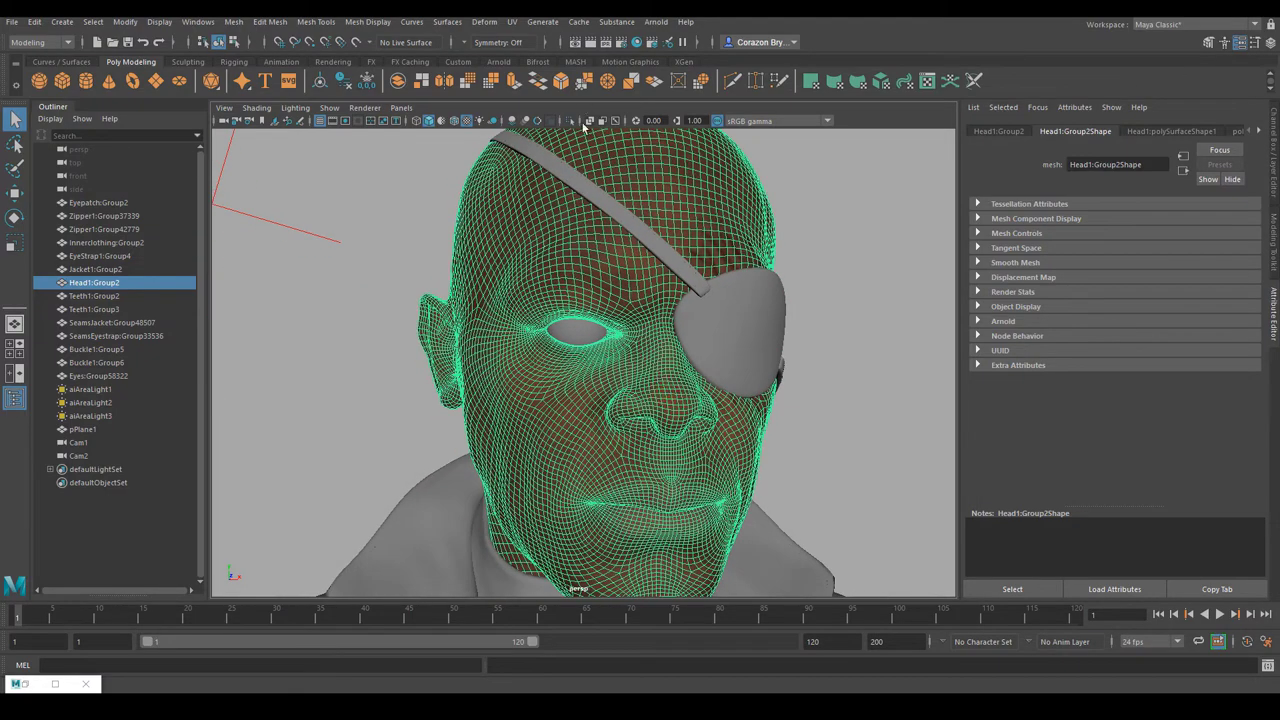
click(570, 121)
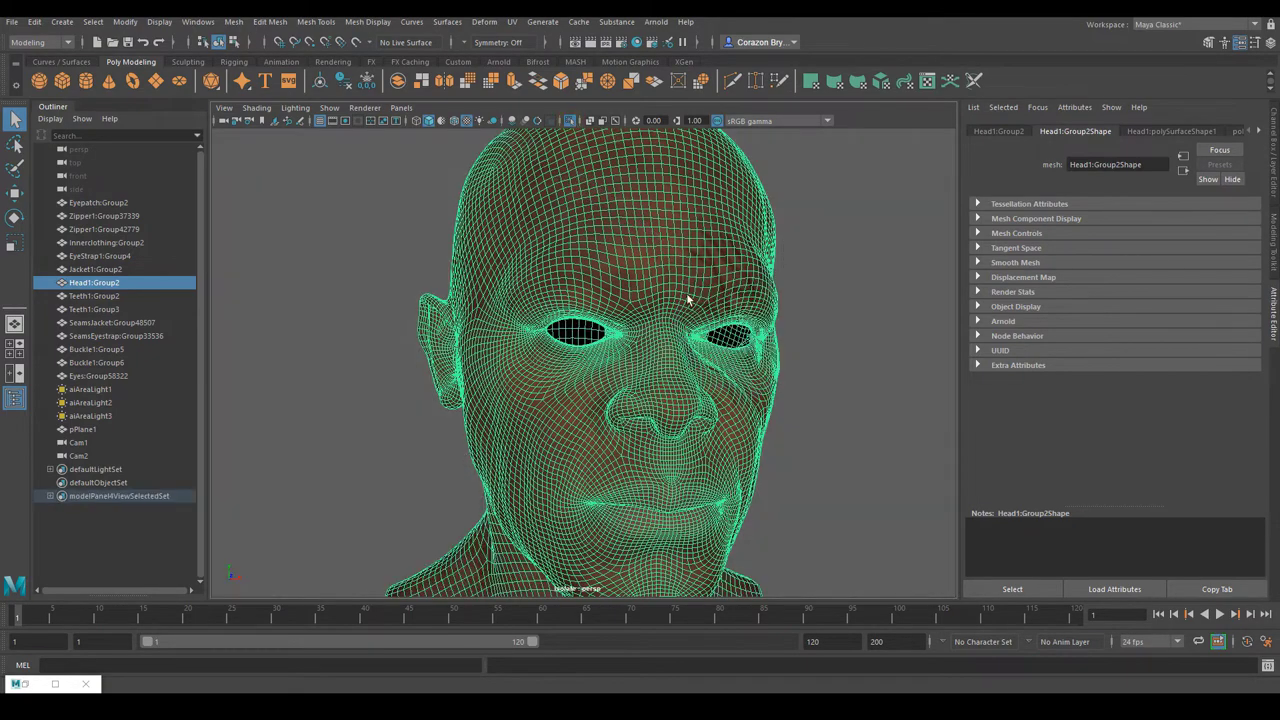
Examine the isolated head's topology around the eye, cheek, nose and mouth.
alt+drag(689, 294, 617, 320)
alt+right_drag(617, 320, 655, 325)
alt+middle_drag(615, 220, 606, 283)
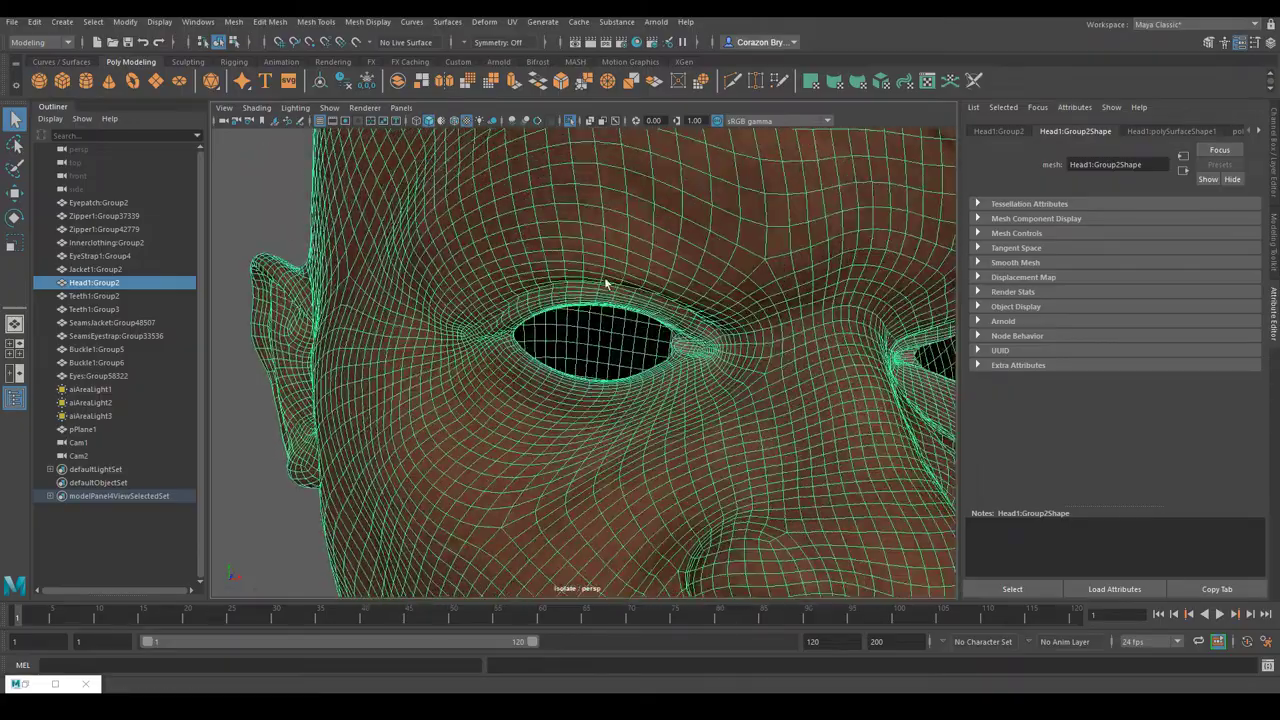
alt+right_drag(606, 283, 670, 318)
alt+middle_drag(670, 318, 605, 357)
alt+right_drag(633, 432, 589, 329)
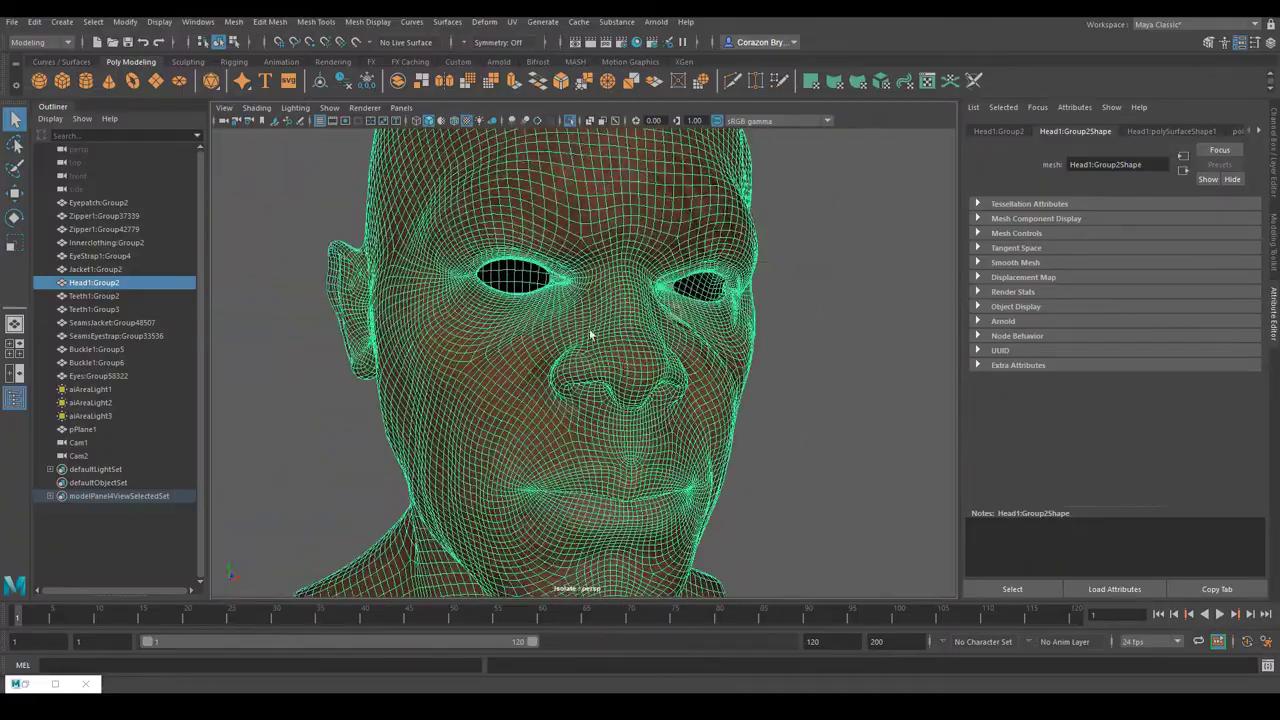
alt+drag(589, 329, 557, 352)
alt+middle_drag(557, 352, 574, 346)
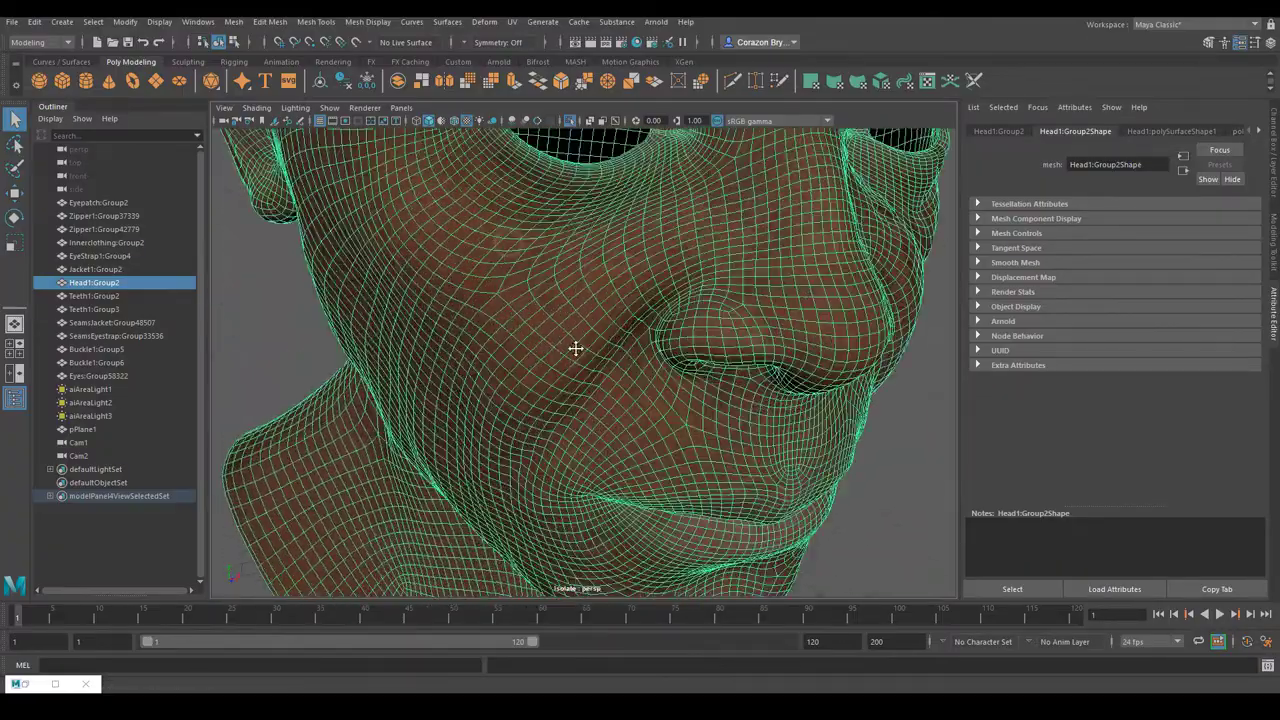
alt+right_drag(574, 346, 640, 400)
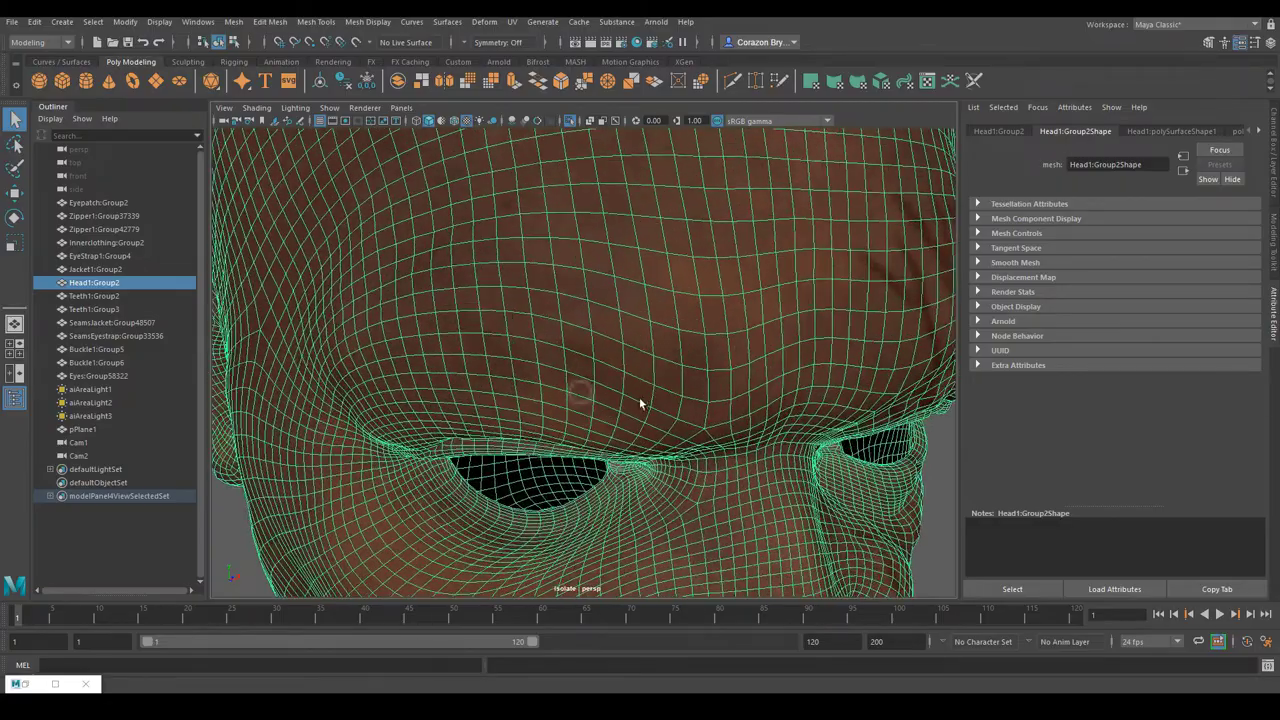
Examine the uncovered eye's opening, eyelid rim and inner corner at close range.
alt+drag(640, 400, 648, 427)
alt+right_drag(648, 427, 660, 394)
alt+middle_drag(660, 394, 643, 370)
alt+drag(642, 370, 663, 400)
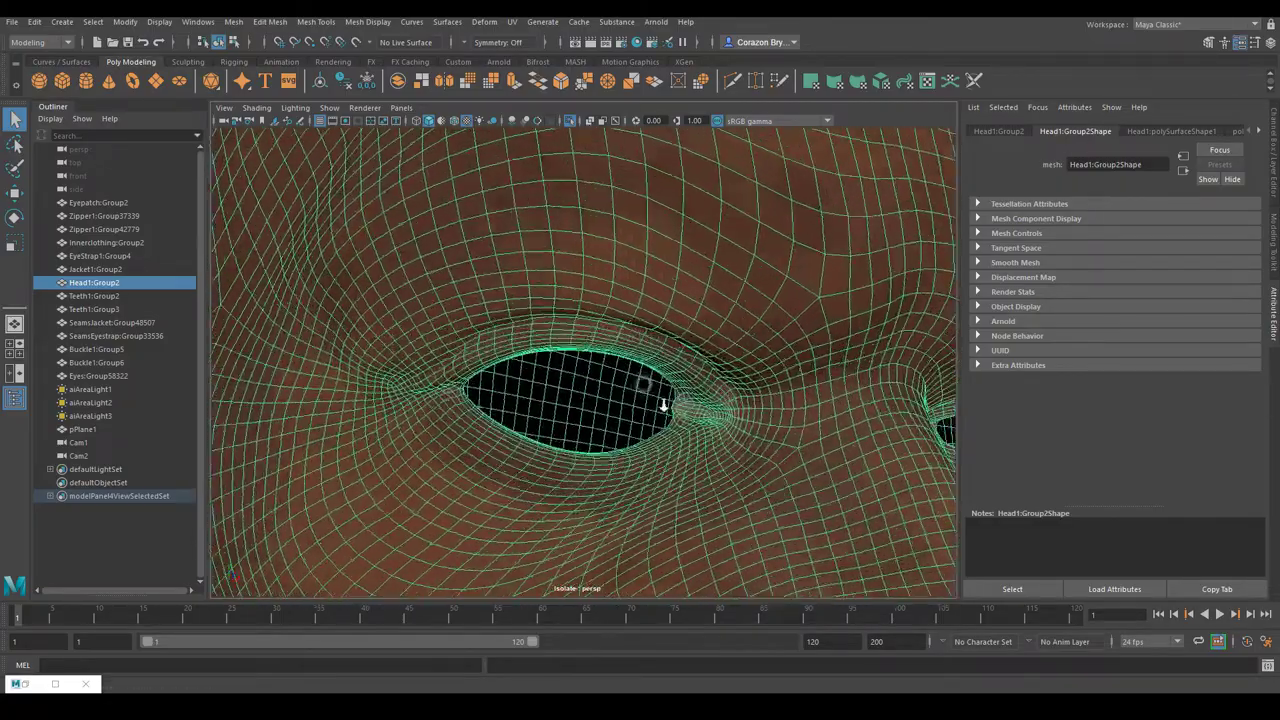
mouse_move(686, 414)
alt+right_down()
mouse_move(697, 431)
mouse_move(674, 424)
alt+right_up()
alt+drag(674, 424, 657, 420)
alt+middle_drag(657, 420, 667, 417)
alt+drag(667, 422, 663, 306)
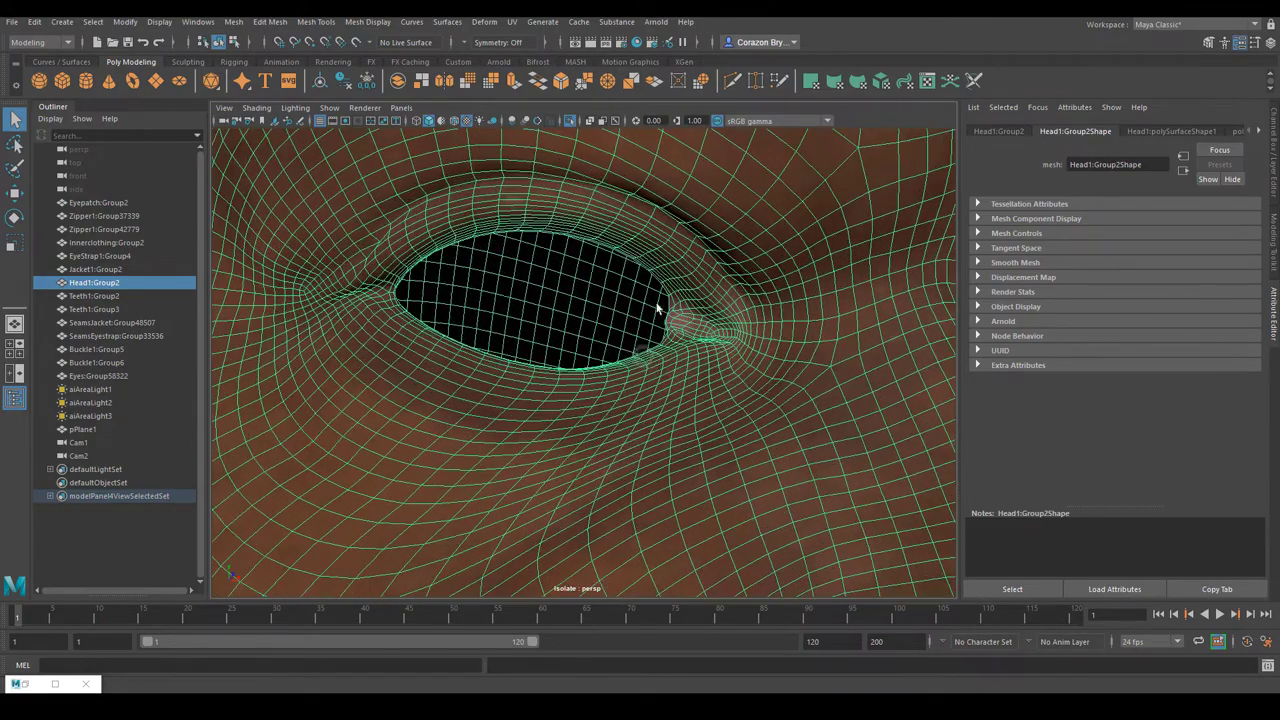
alt+right_drag(663, 306, 684, 330)
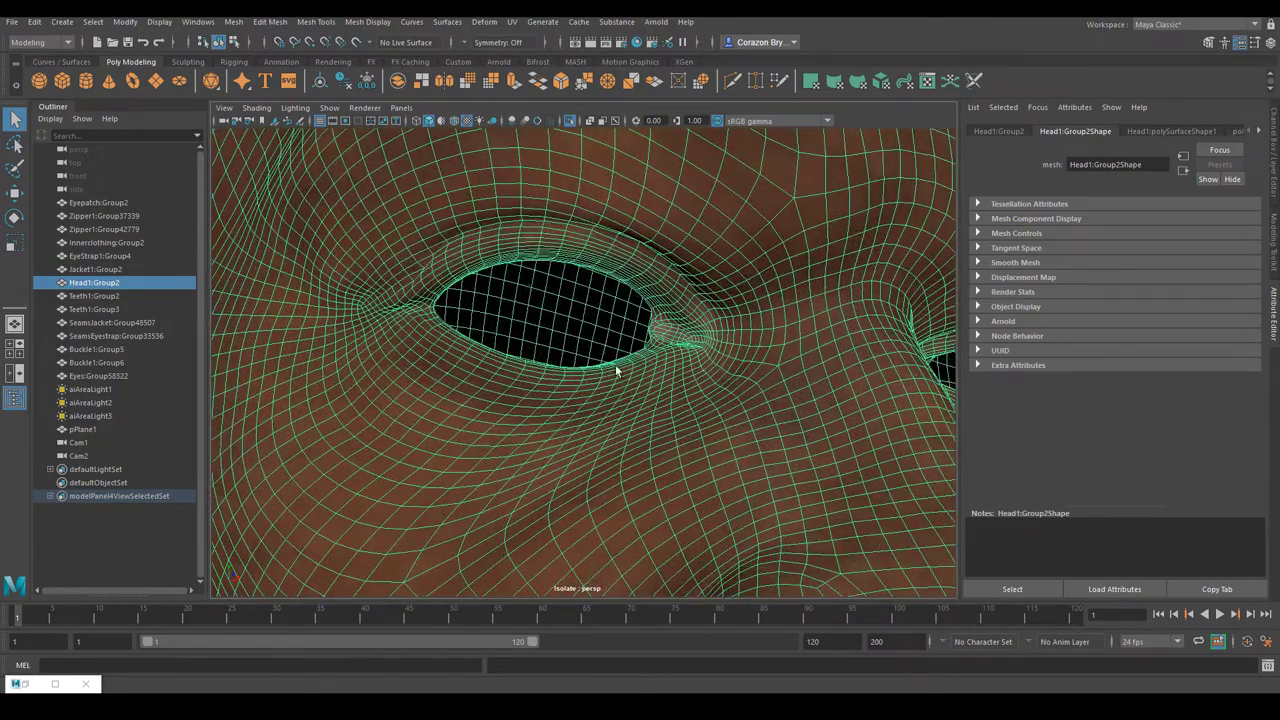
alt+right_drag(616, 370, 623, 355)
alt+middle_drag(678, 348, 686, 362)
alt+right_drag(709, 367, 722, 374)
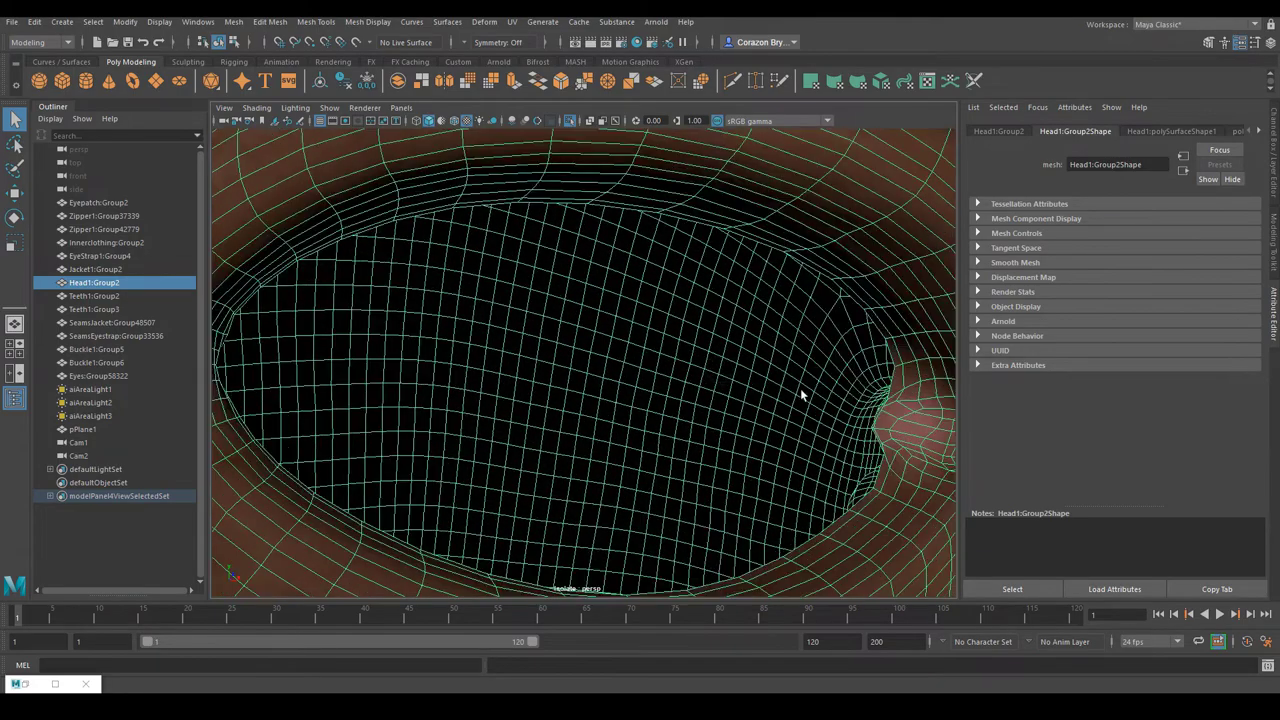
alt+right_drag(800, 388, 778, 390)
alt+drag(778, 390, 740, 386)
alt+middle_drag(740, 386, 687, 300)
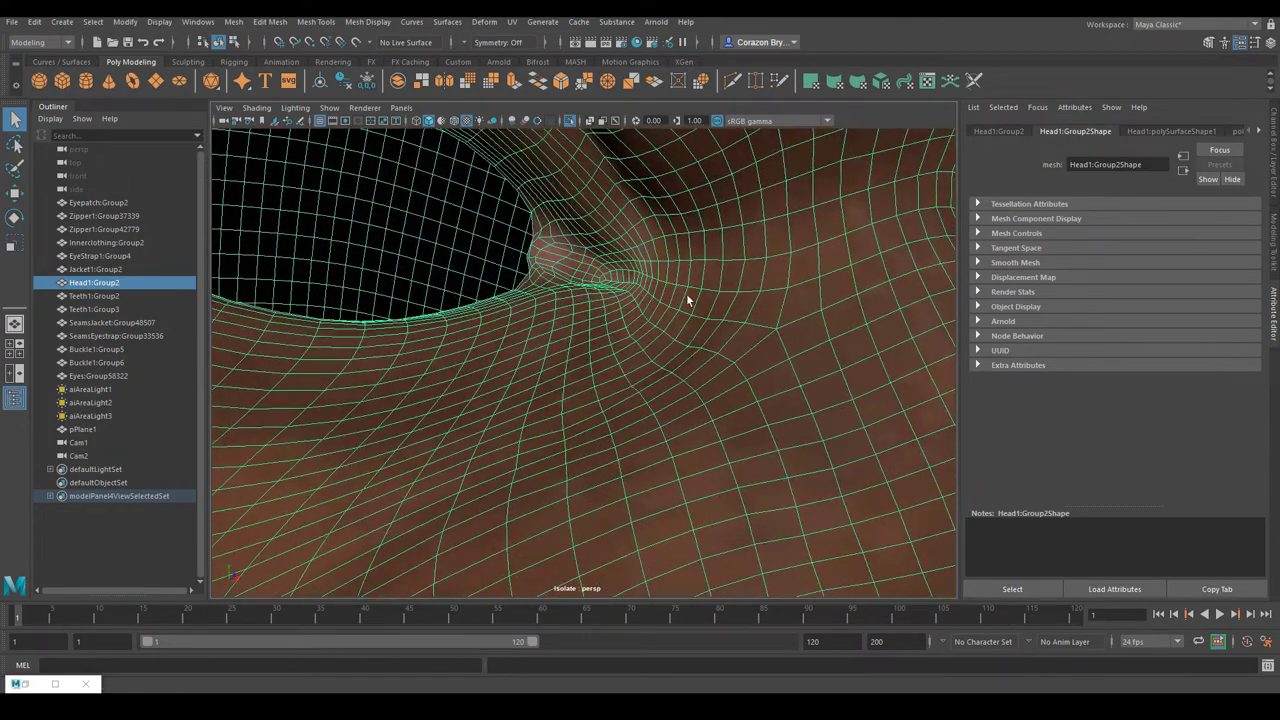
Put the head mesh in edge selection mode and select the edge loop along the eye opening's rim.
right_drag(687, 289, 665, 296)
alt+middle_drag(640, 294, 750, 368)
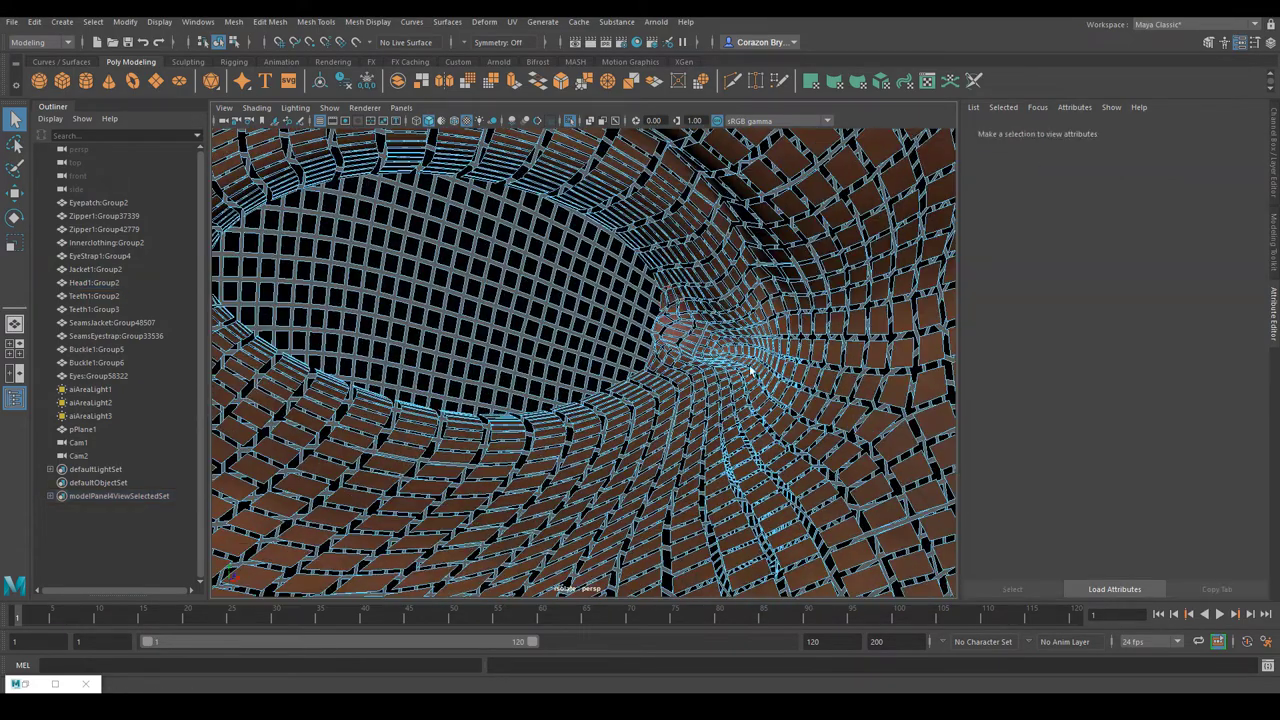
right_drag(748, 370, 810, 308)
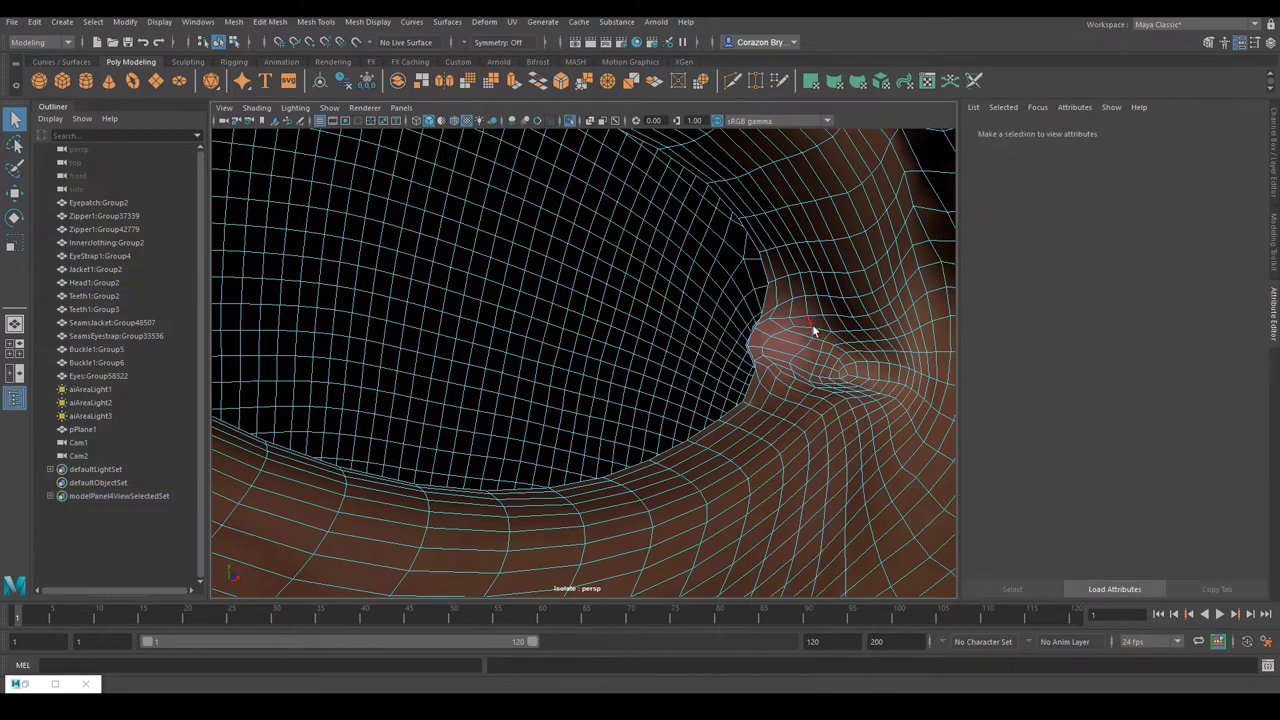
scroll(815, 331, up, 3)
alt+middle_drag(817, 331, 803, 335)
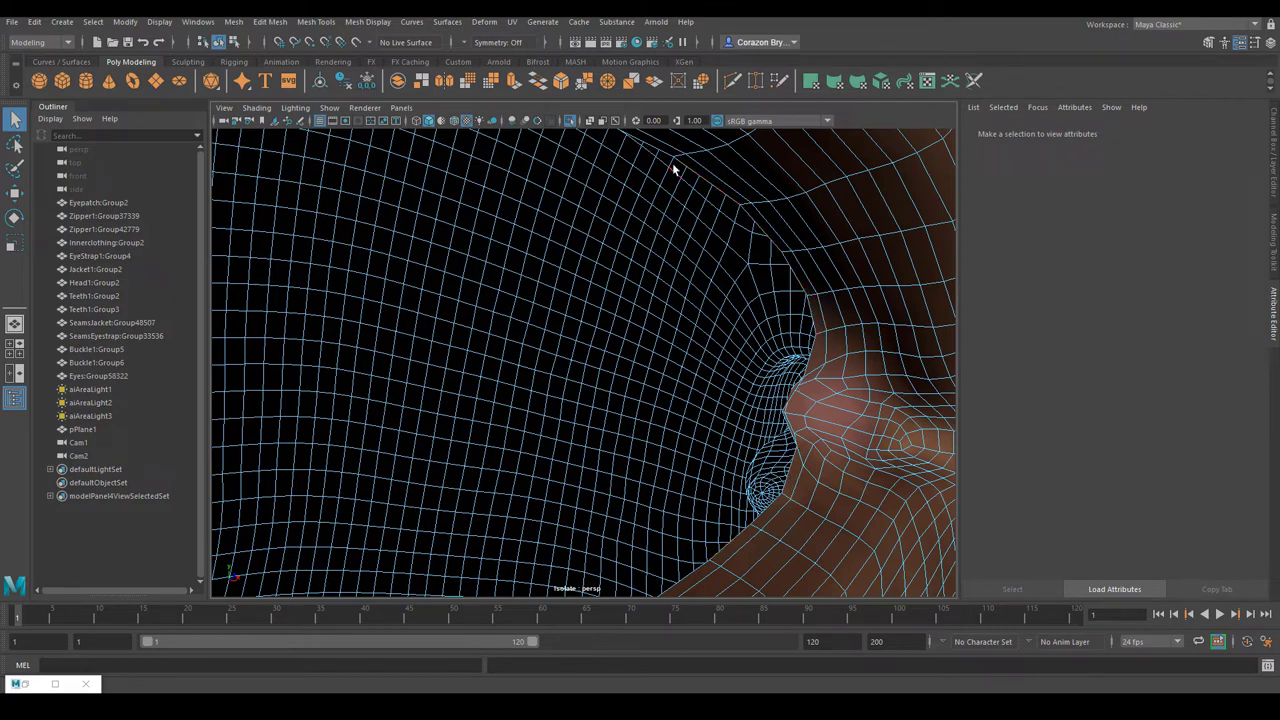
click(800, 287)
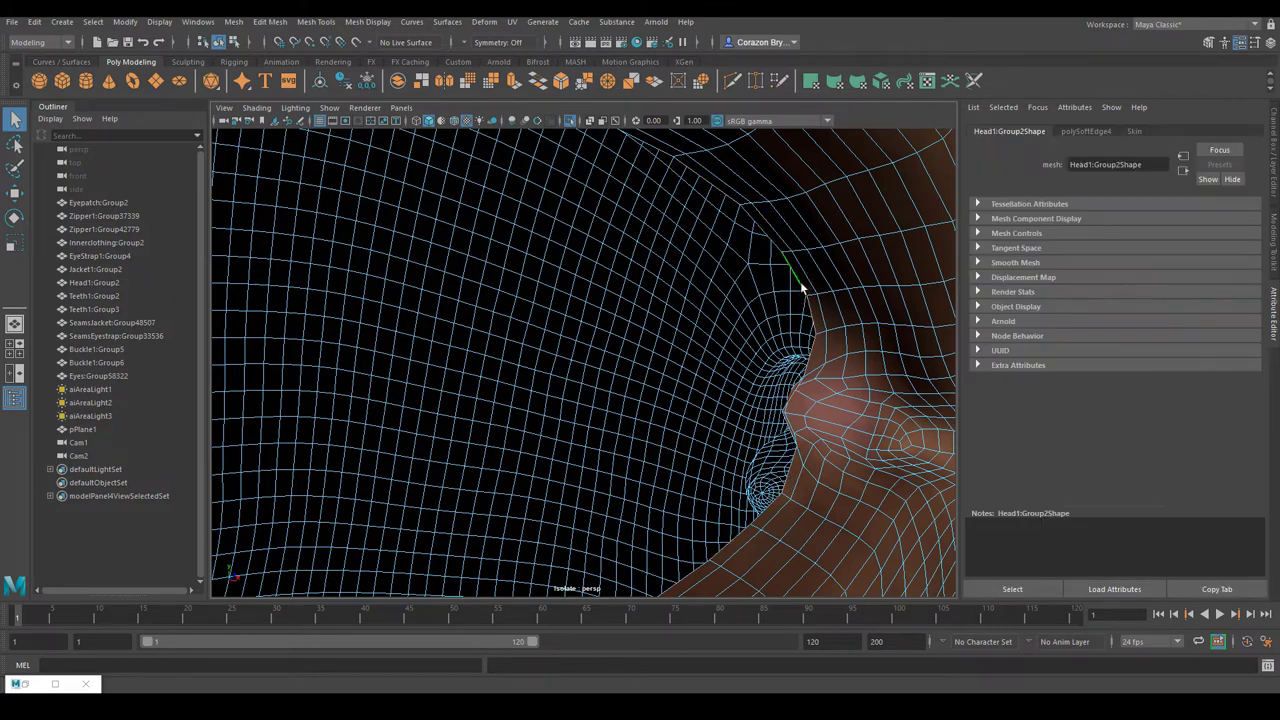
Check the selected eyelid rim in wireframe display and return the view to textured shading.
key(4)
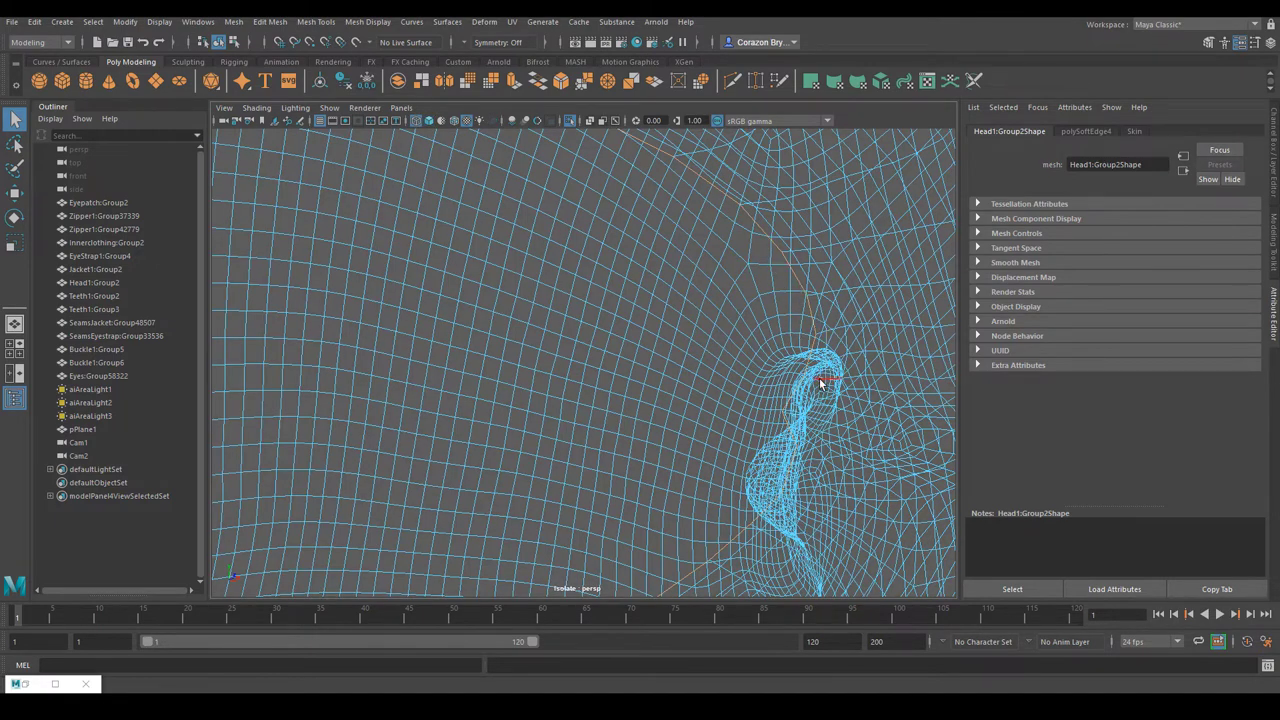
key(5)
alt+right_drag(818, 400, 778, 392)
key(6)
key(ctrl+1)
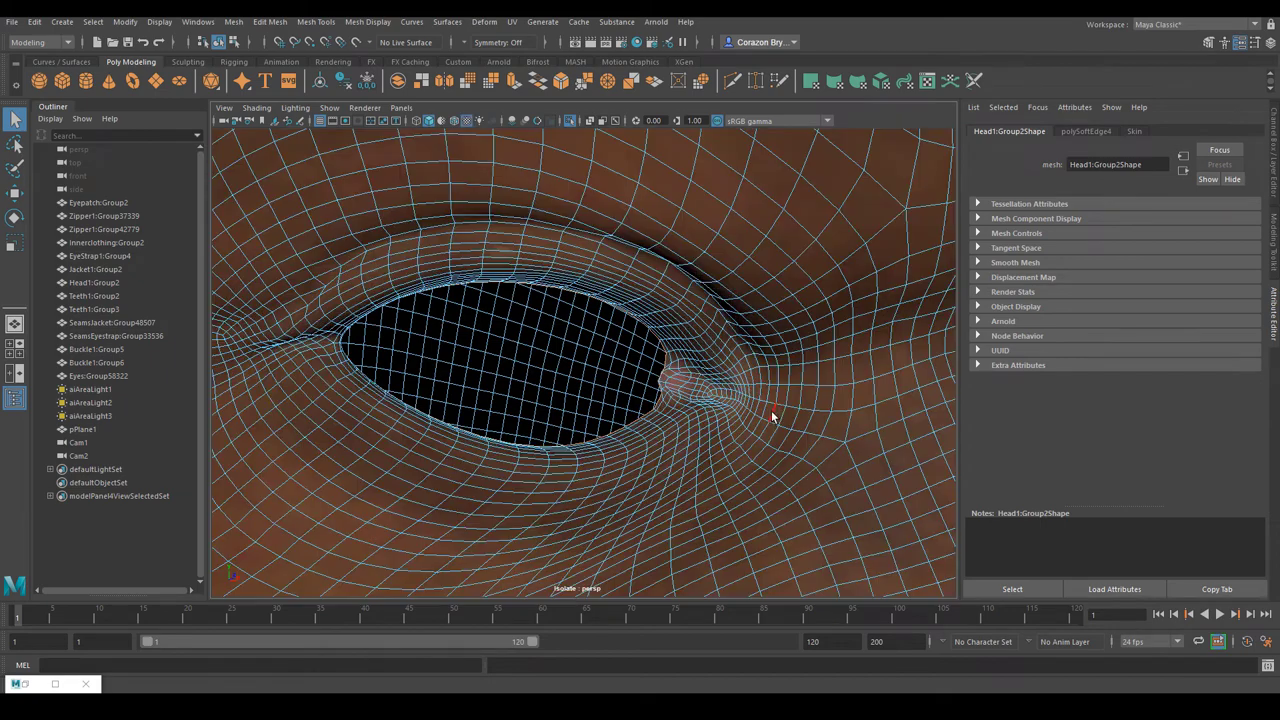
Inspect the inside of the eye socket and the selected rim from several angles, ending on the whole eye area.
scroll(716, 387, up, 3)
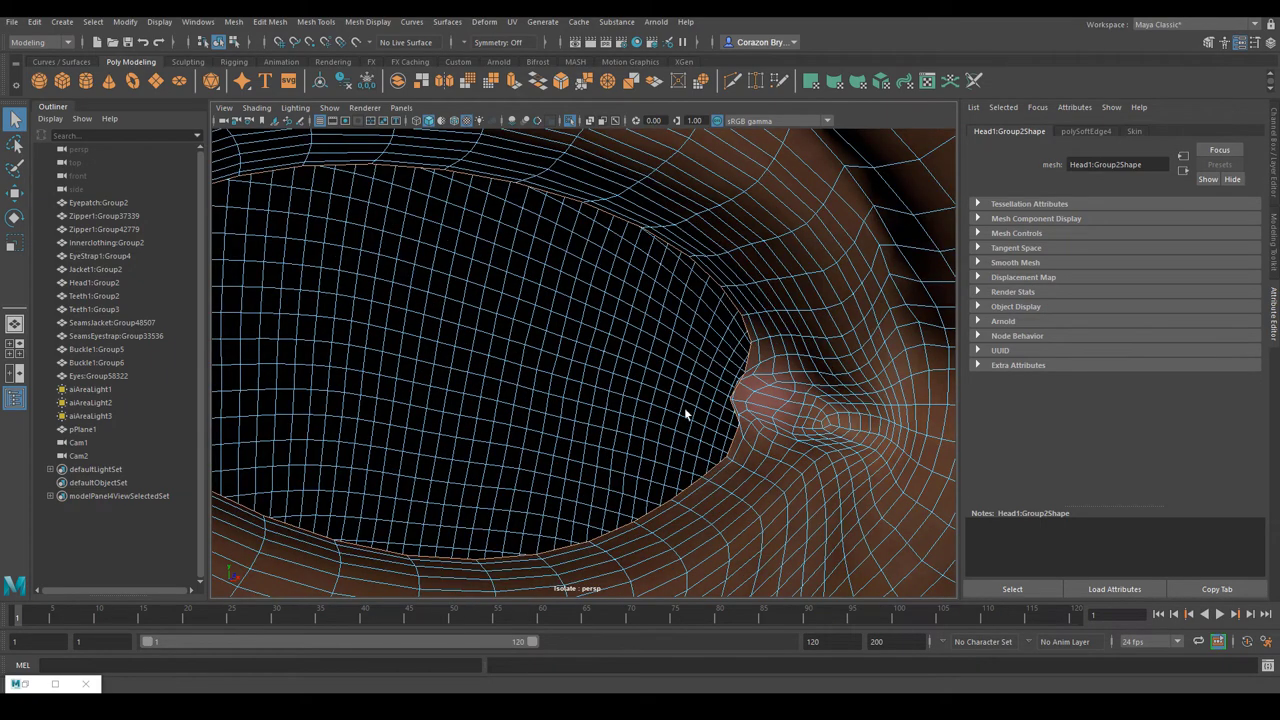
alt+drag(632, 437, 664, 404)
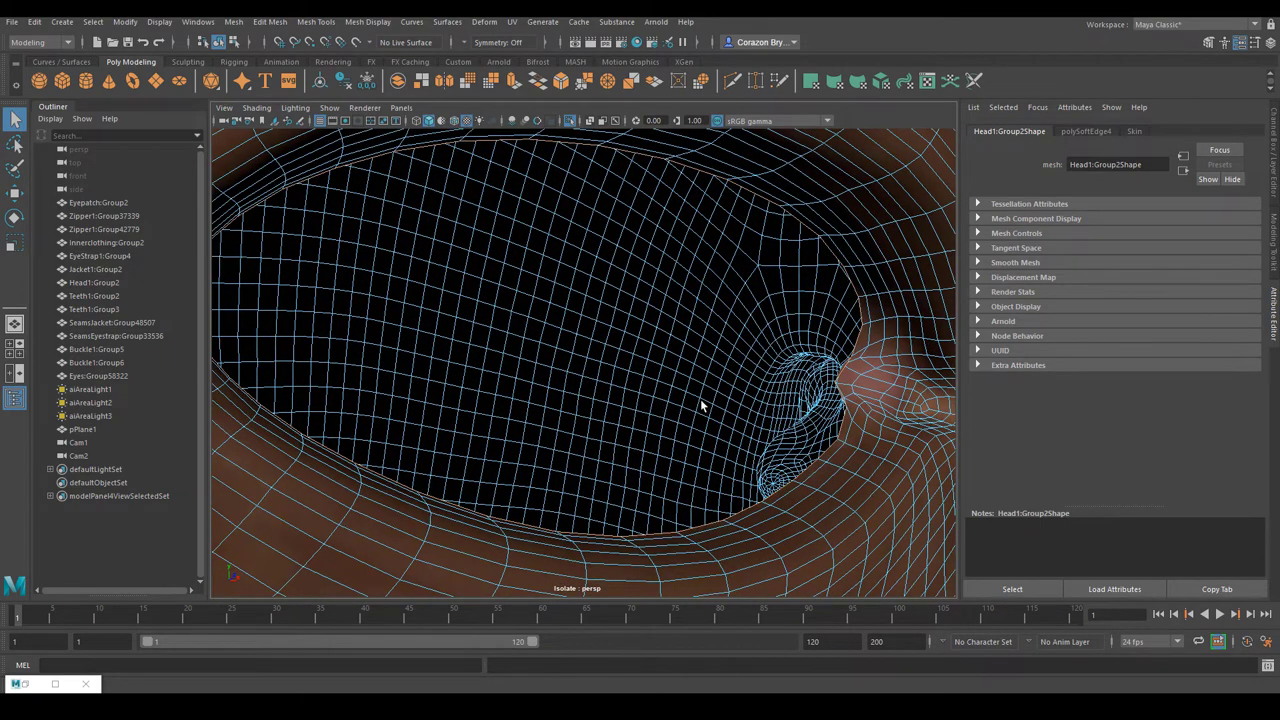
key(f)
alt+drag(519, 480, 586, 397)
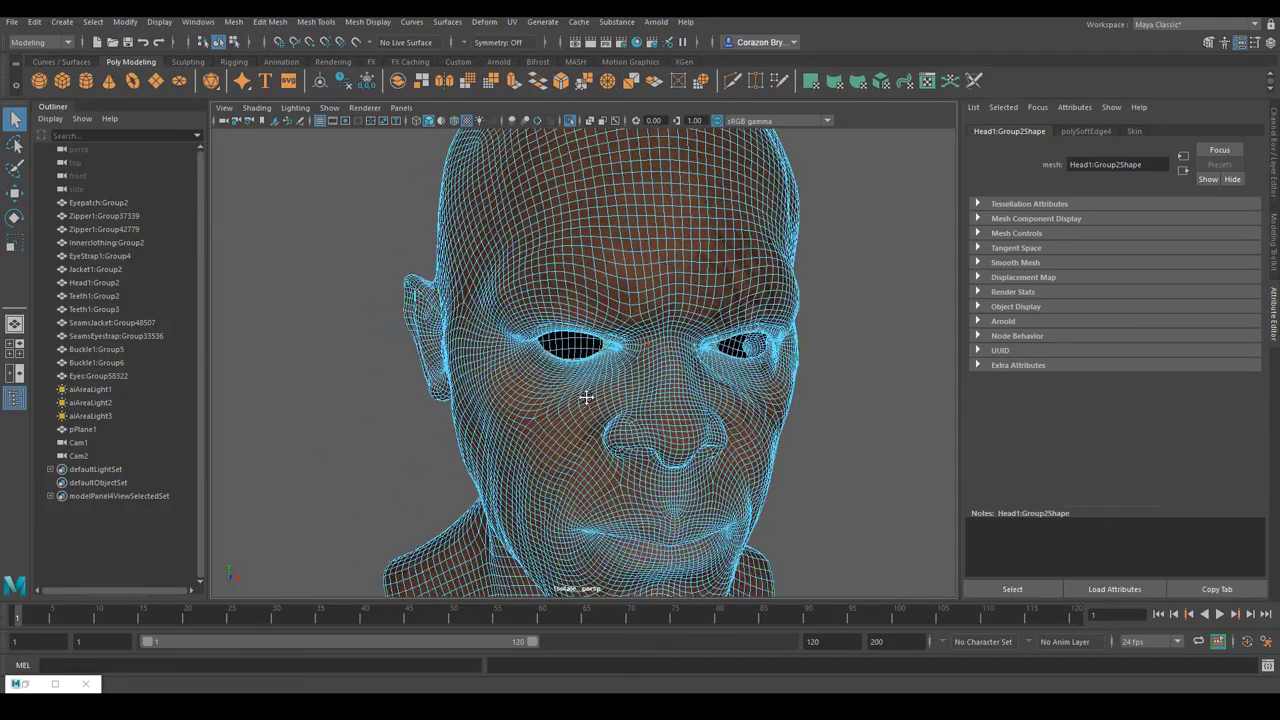
scroll(600, 352, up, 6)
alt+right_drag(609, 350, 549, 332)
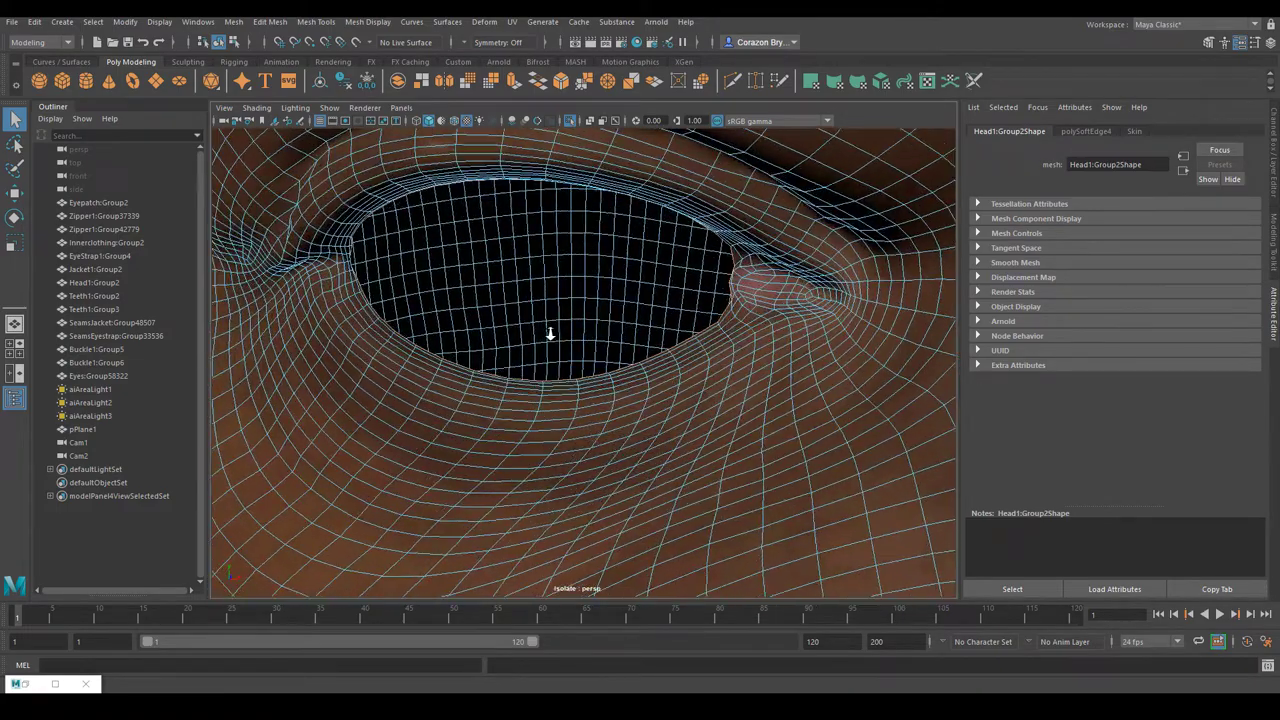
alt+middle_drag(549, 332, 581, 364)
scroll(585, 365, up, 2)
alt+drag(581, 364, 575, 366)
alt+drag(573, 428, 663, 403)
alt+middle_drag(663, 403, 672, 401)
alt+drag(672, 401, 840, 440)
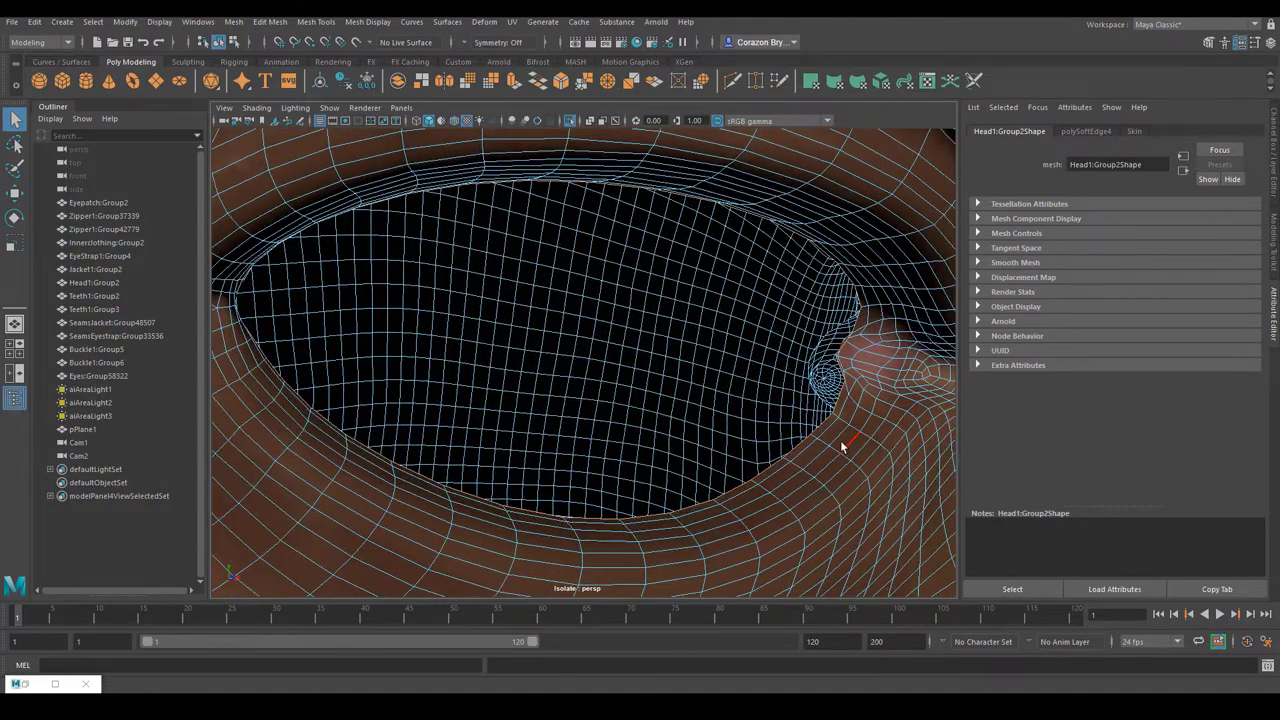
alt+right_drag(729, 380, 580, 357)
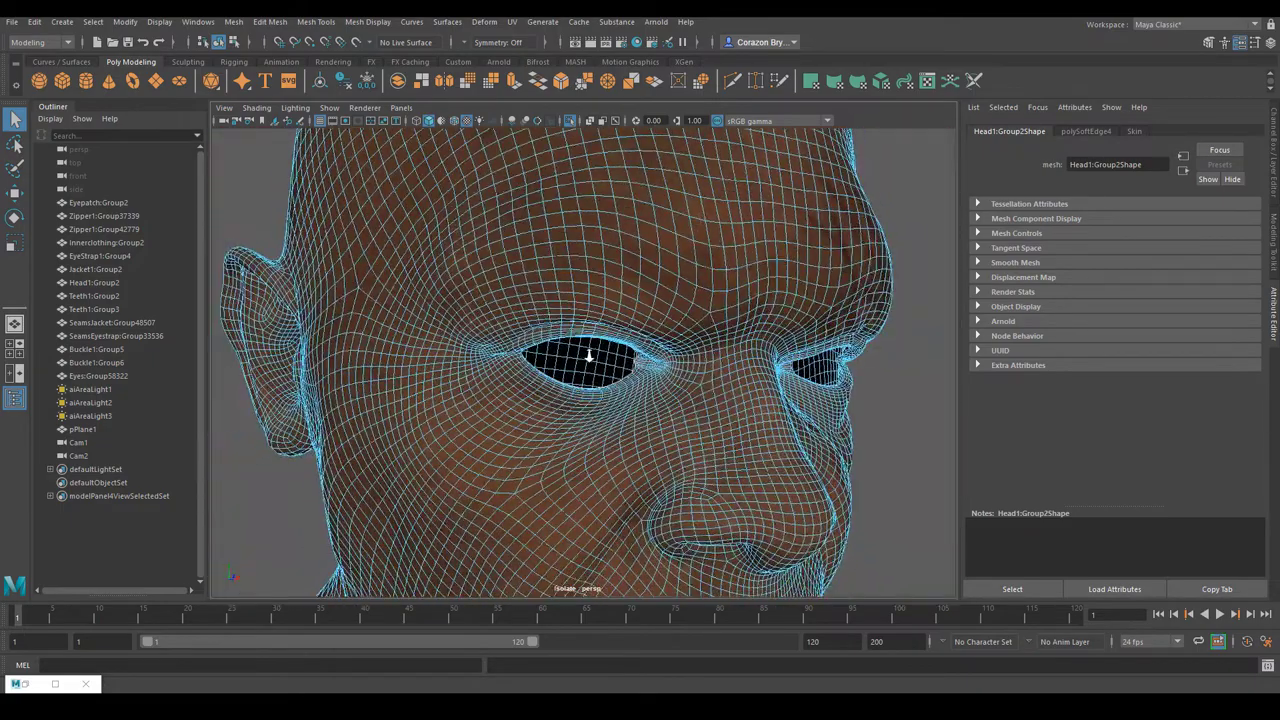
Select the edges along the lower eyelid's inner rim, from the inner corner to the outer corner of the eye opening.
click(889, 407)
alt+right_drag(655, 382, 789, 432)
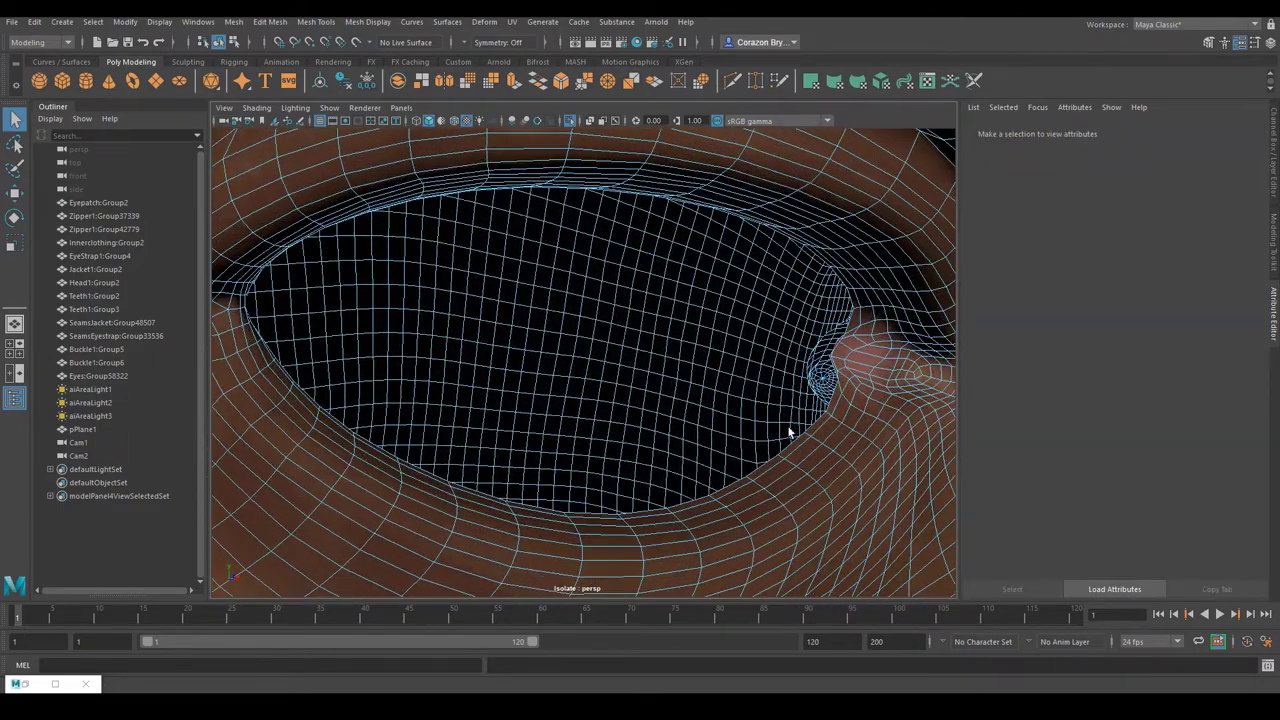
click(831, 400)
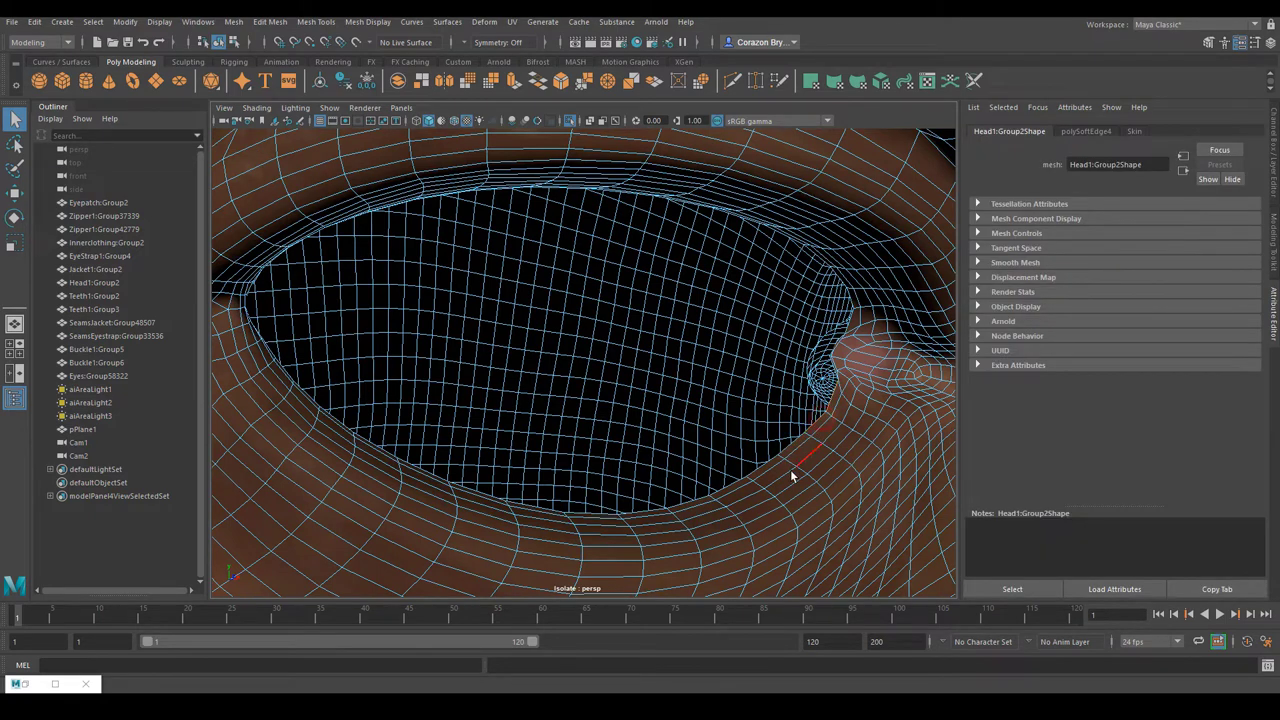
alt+drag(640, 449, 826, 385)
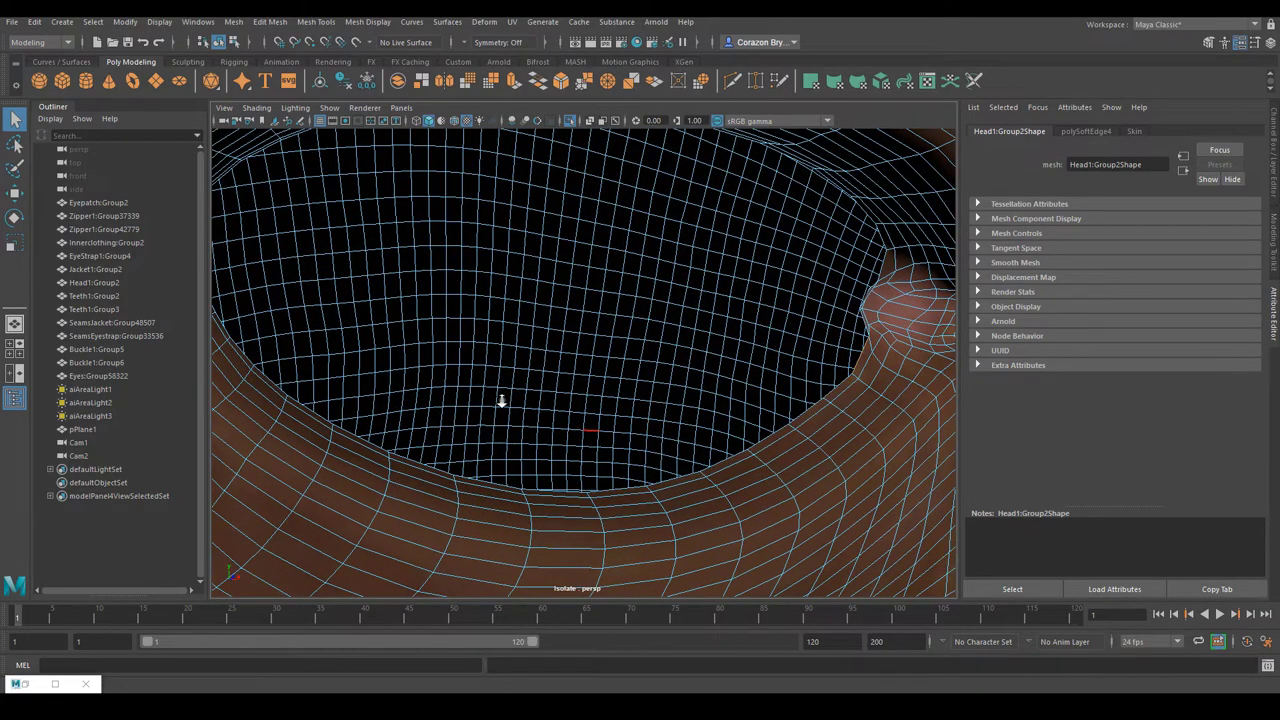
scroll(502, 401, down, 2)
alt+middle_drag(463, 394, 469, 397)
alt+drag(469, 397, 446, 394)
alt+middle_drag(446, 394, 511, 359)
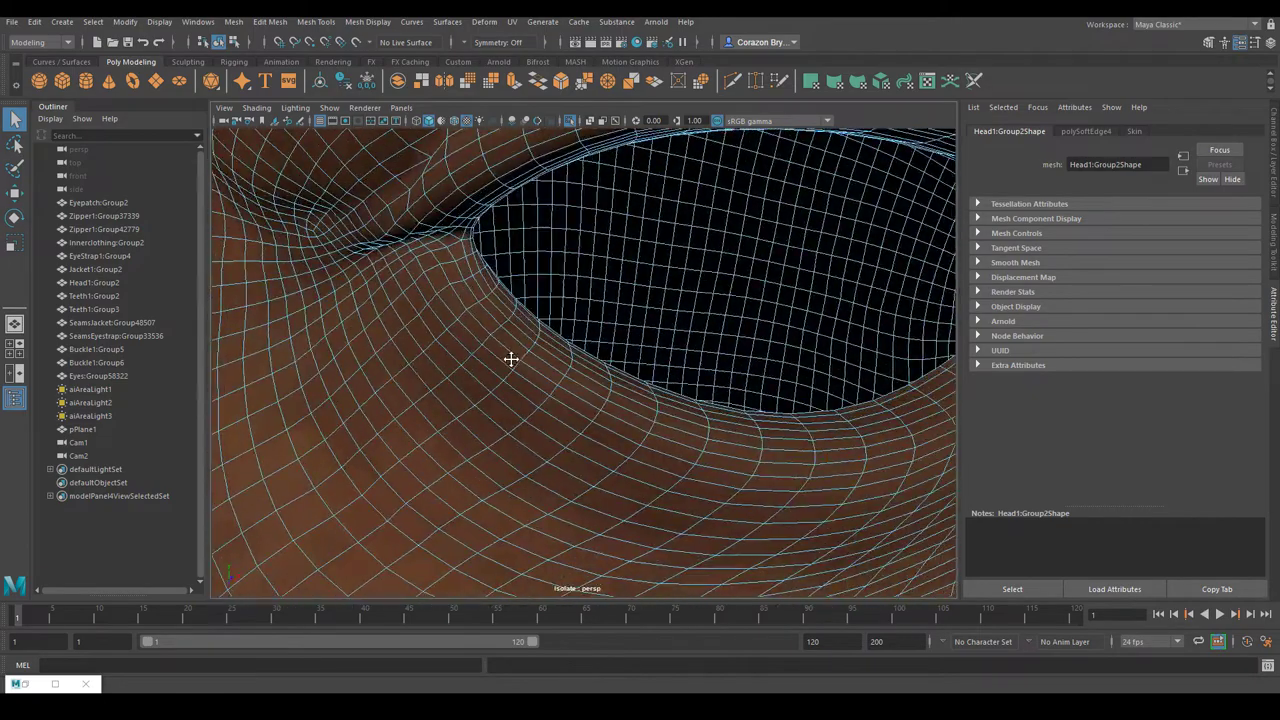
alt+drag(511, 359, 462, 420)
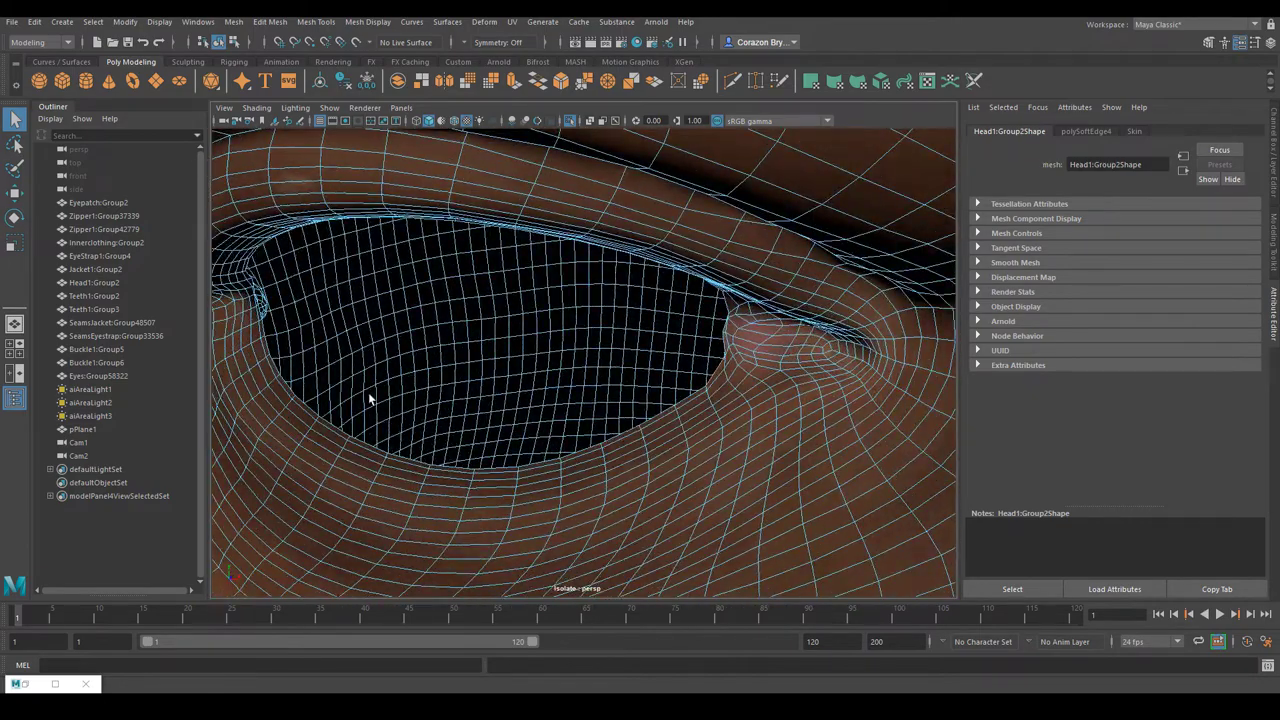
alt+drag(369, 399, 490, 398)
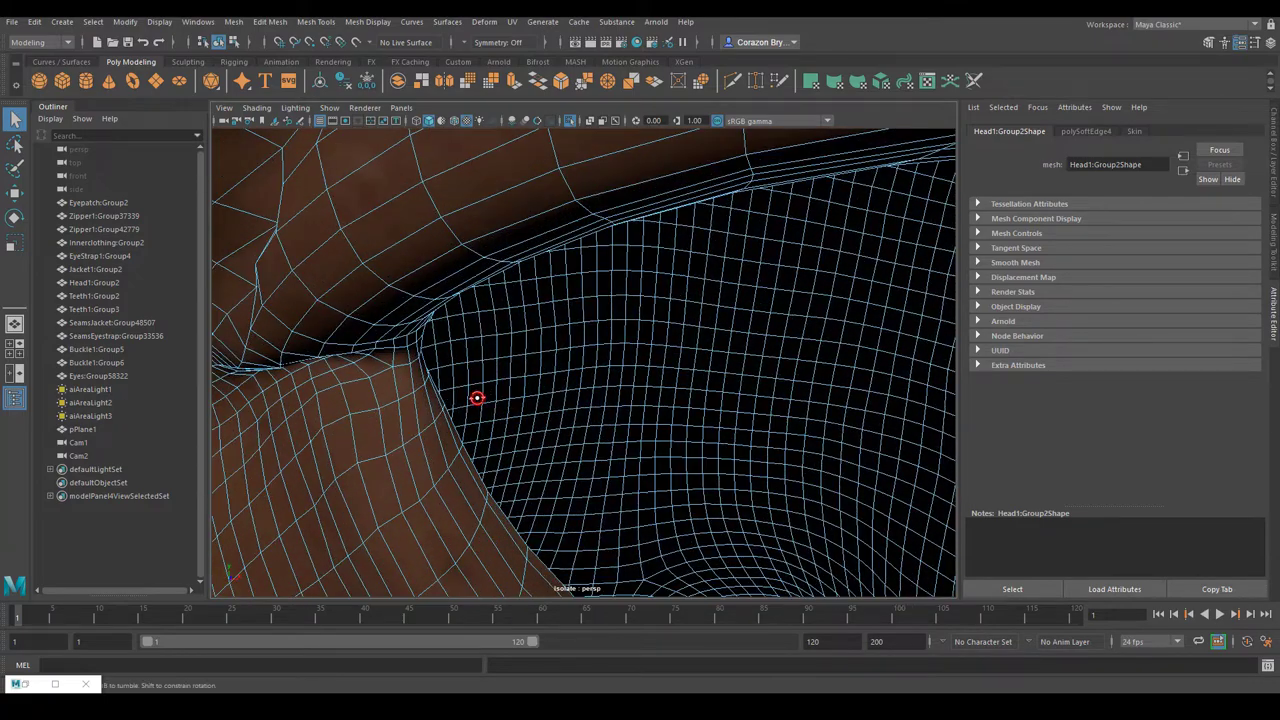
scroll(477, 398, down, 3)
scroll(477, 398, up, 6)
scroll(350, 390, up, 1)
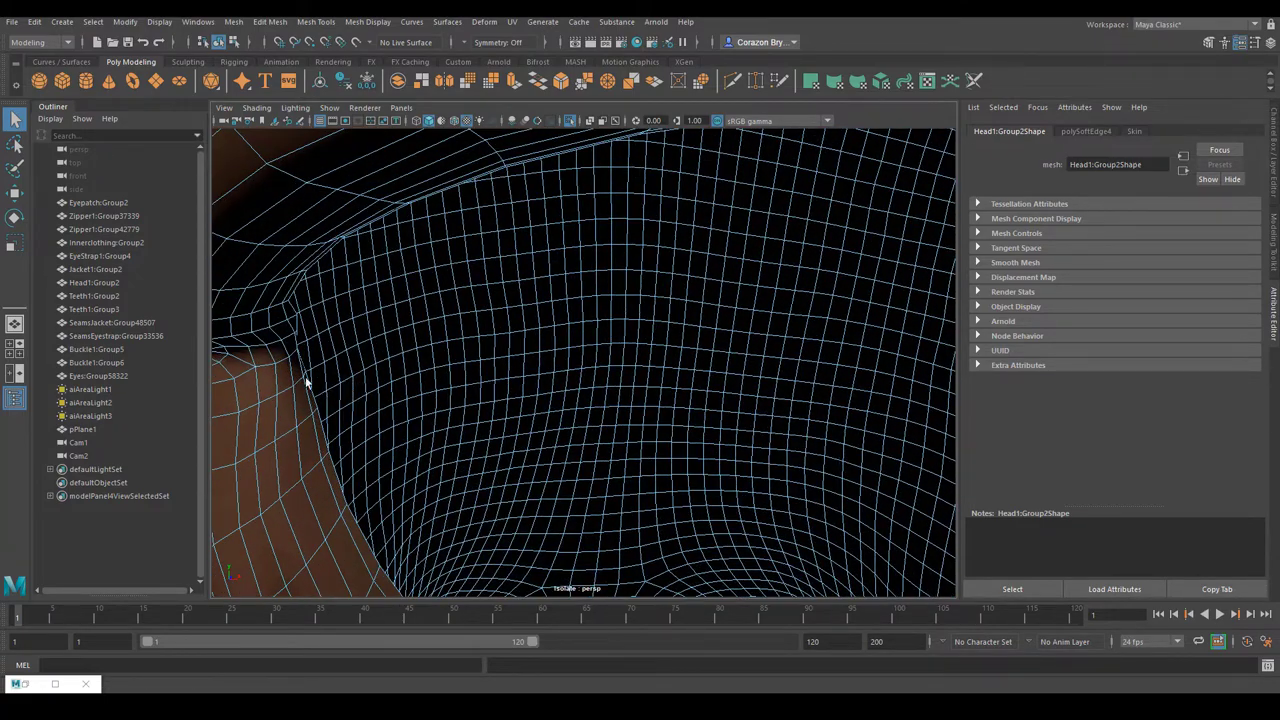
scroll(293, 373, up, 2)
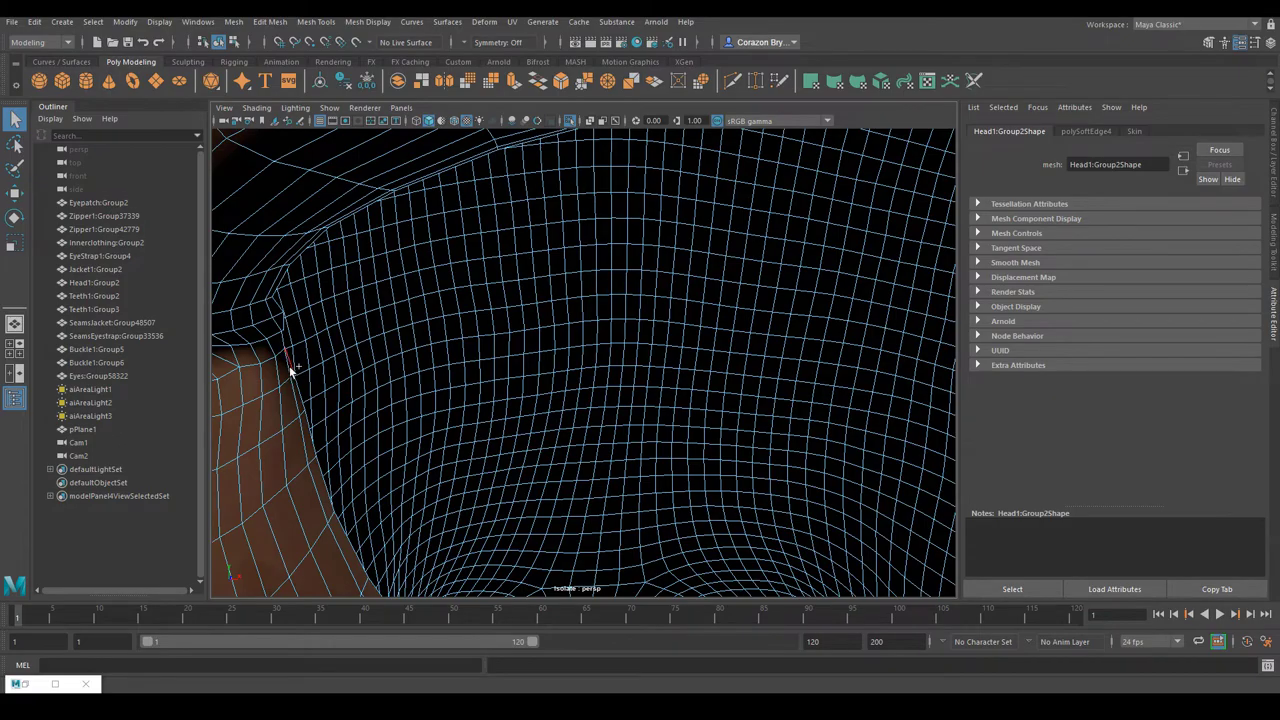
Check the selected lower rim edges on the whole eye opening and up close.
scroll(495, 423, down, 5)
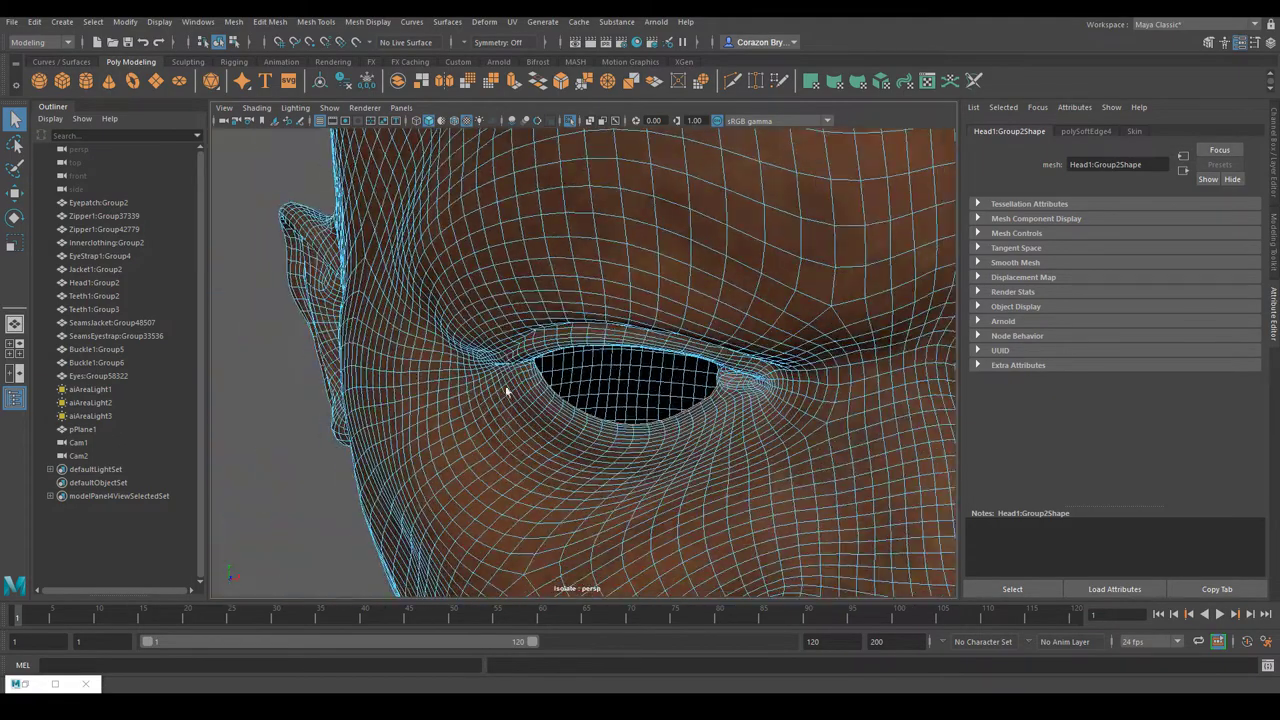
alt+drag(506, 389, 738, 431)
alt+drag(830, 388, 823, 397)
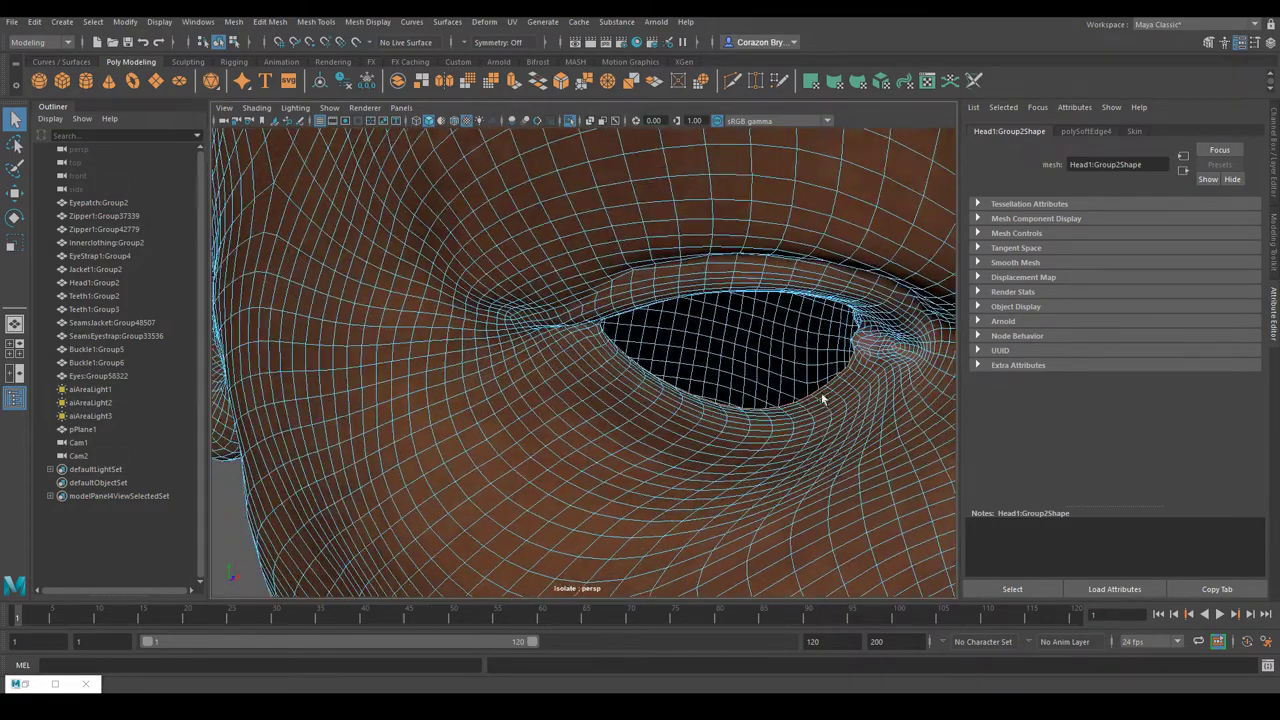
alt+right_drag(823, 397, 862, 423)
alt+drag(862, 423, 828, 430)
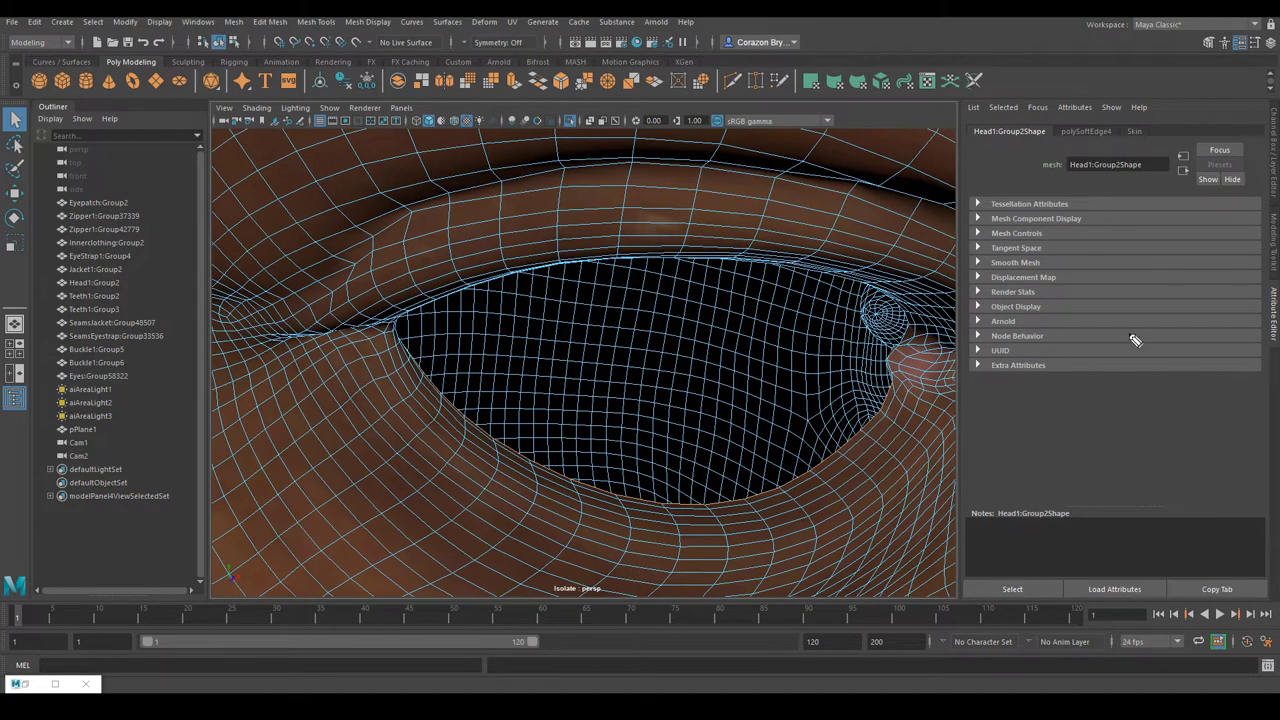
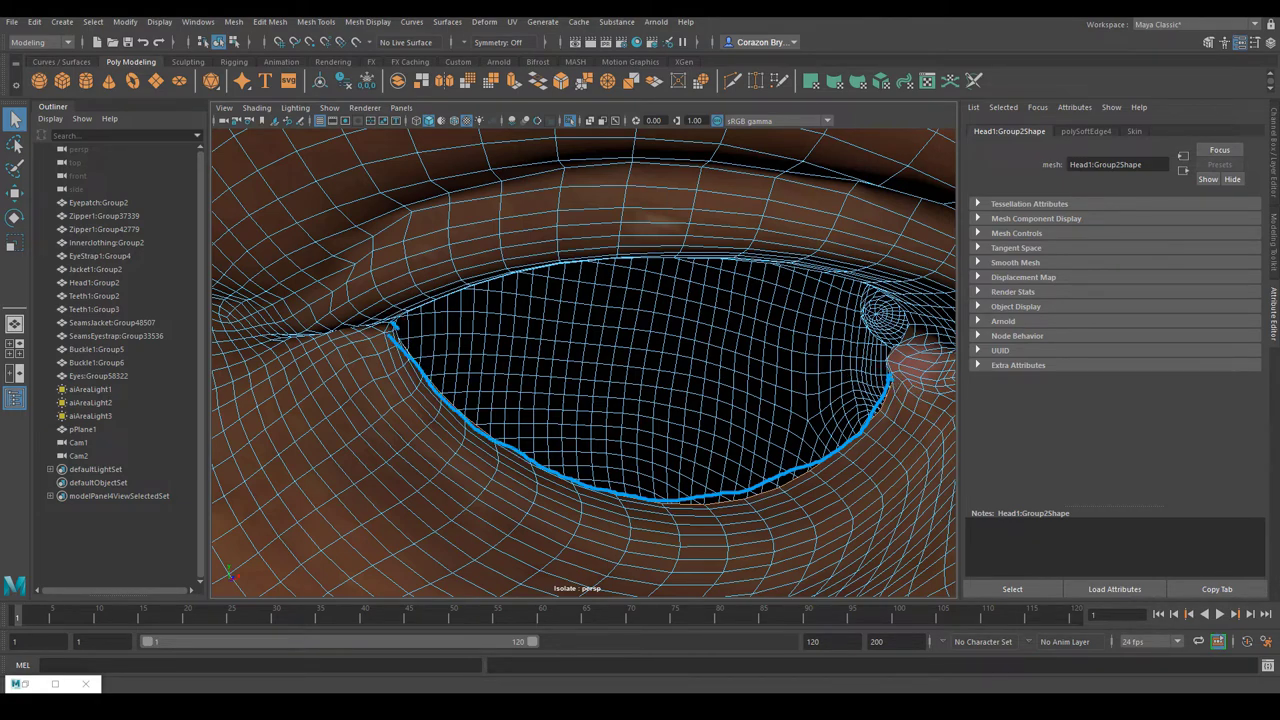
Move the selected lower rim edges slightly back into the eye socket and slightly upward.
scroll(783, 443, down, 3)
mouse_move(783, 443)
alt+mouse_down()
mouse_move(849, 469)
mouse_move(703, 389)
alt+mouse_up()
scroll(740, 434, up, 3)
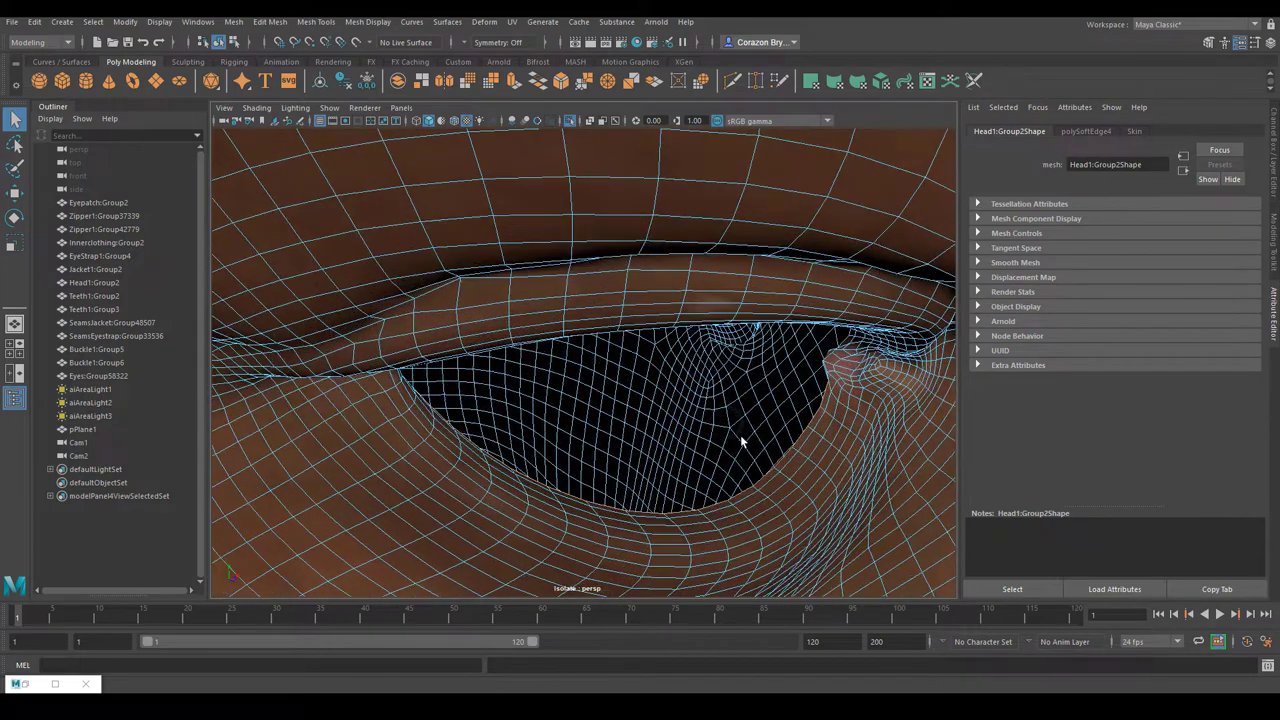
key(w)
alt+drag(779, 470, 794, 480)
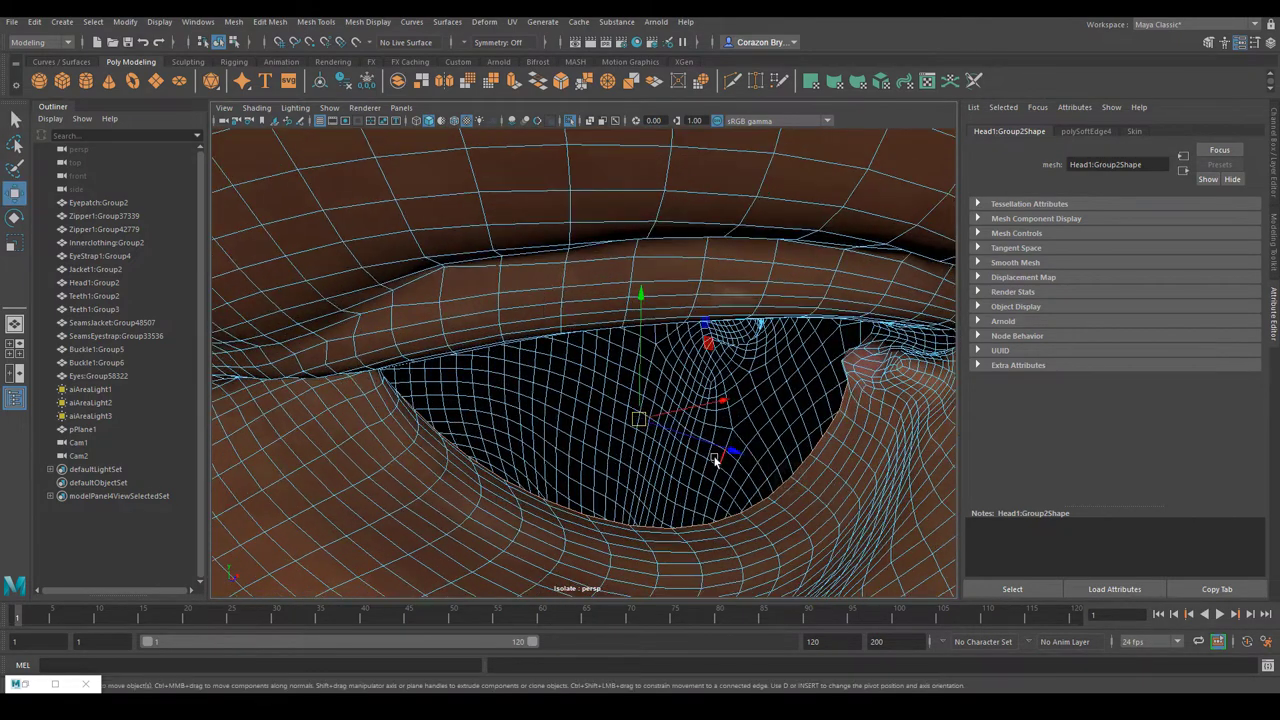
drag(728, 450, 709, 444)
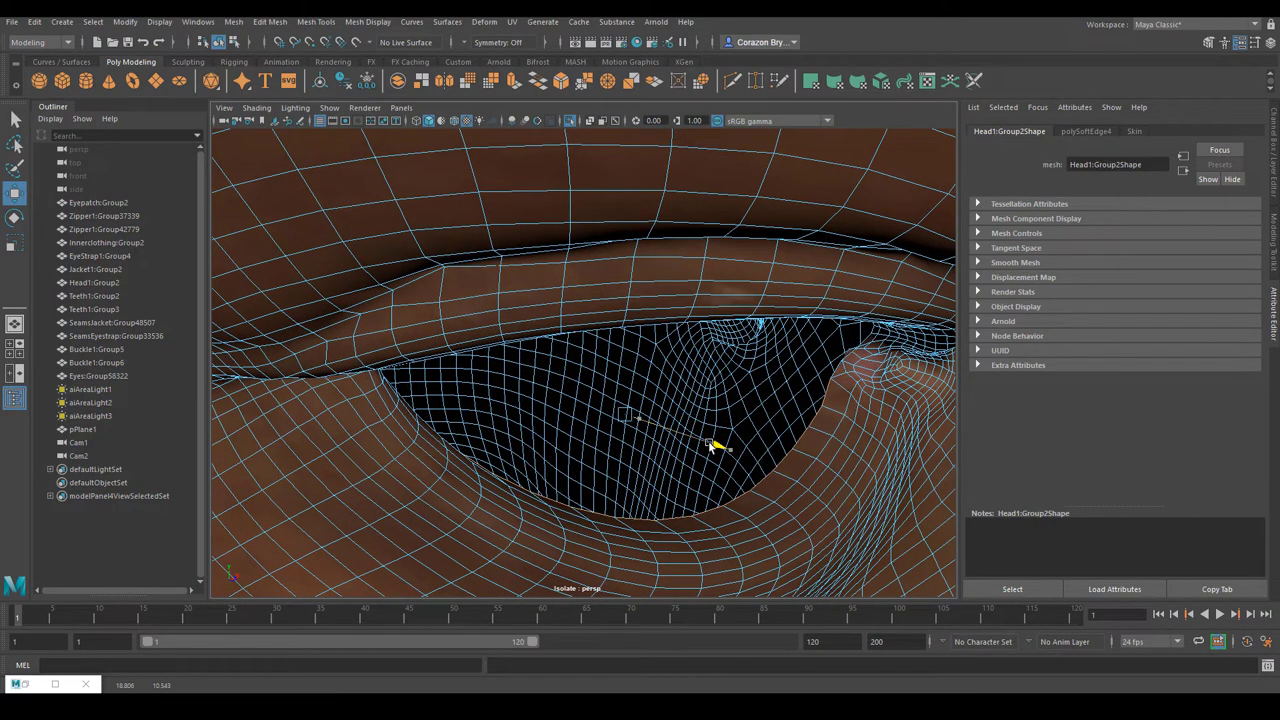
drag(621, 316, 621, 317)
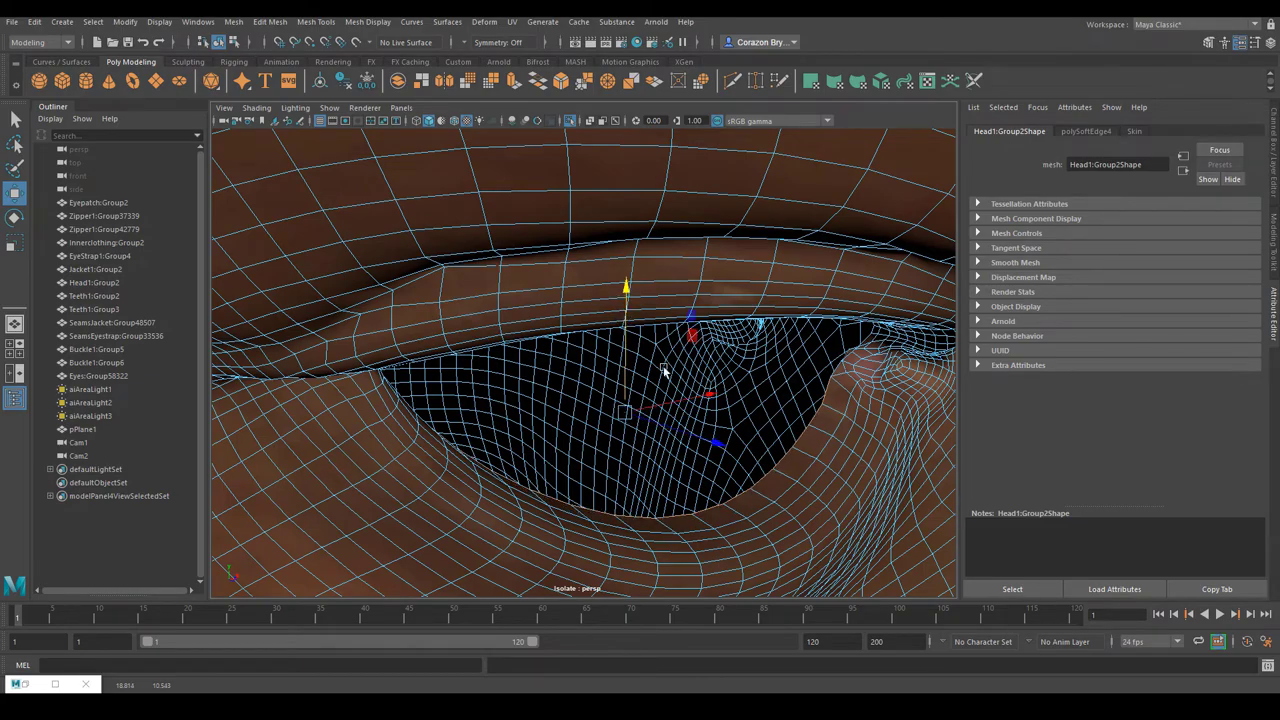
Examine the adjusted lower eyelid rim from several angles and compare it with the other eye opening.
alt+drag(663, 371, 616, 427)
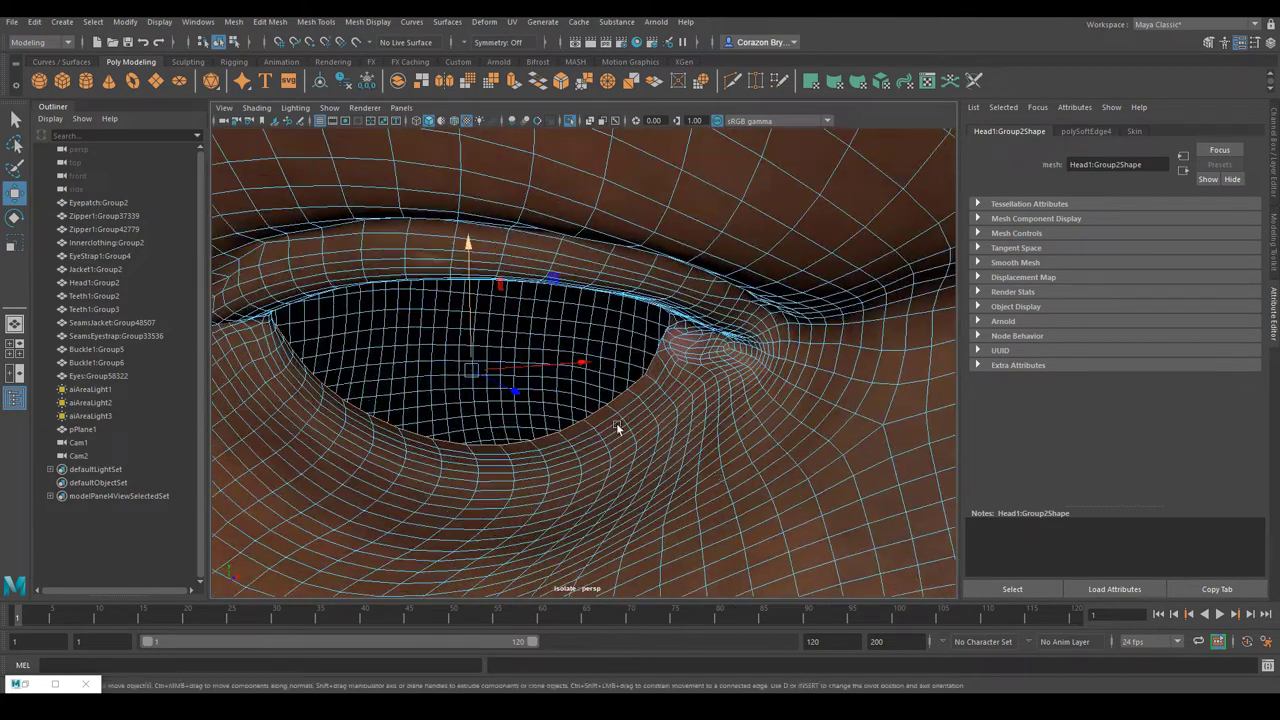
alt+right_drag(616, 424, 571, 412)
alt+drag(571, 412, 619, 424)
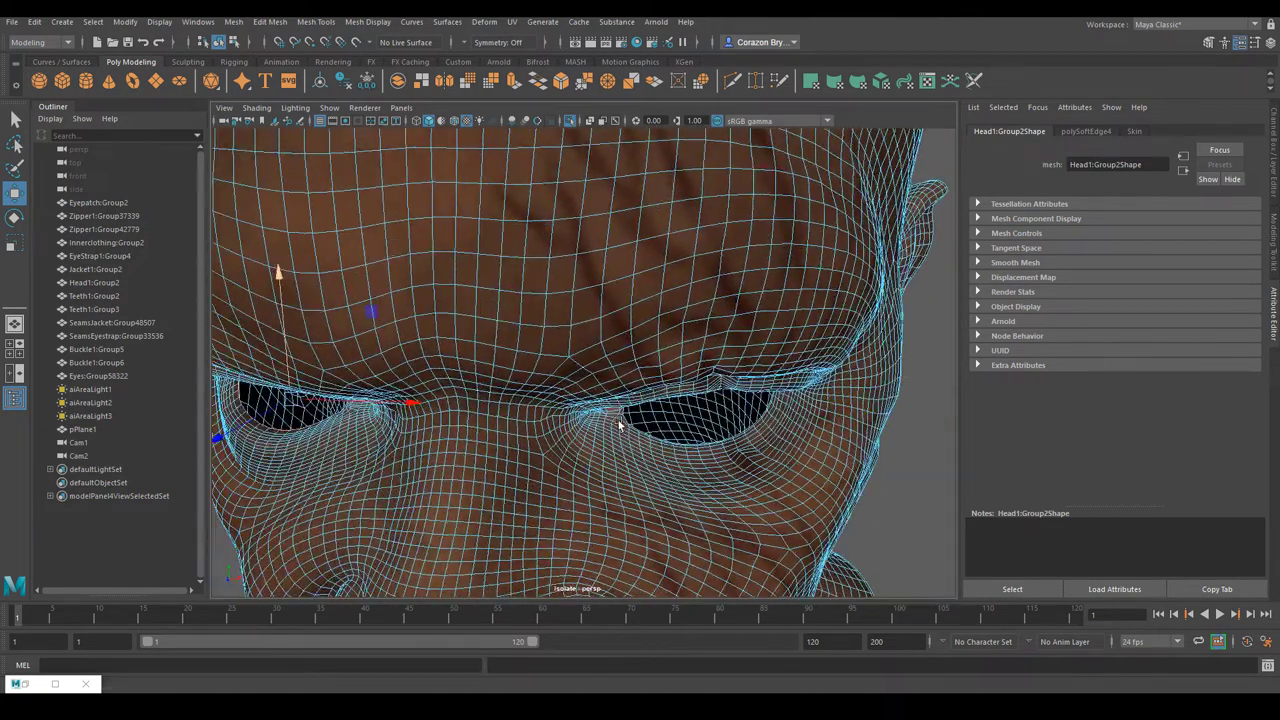
scroll(619, 424, up, 1)
alt+middle_drag(351, 431, 446, 423)
scroll(471, 434, up, 5)
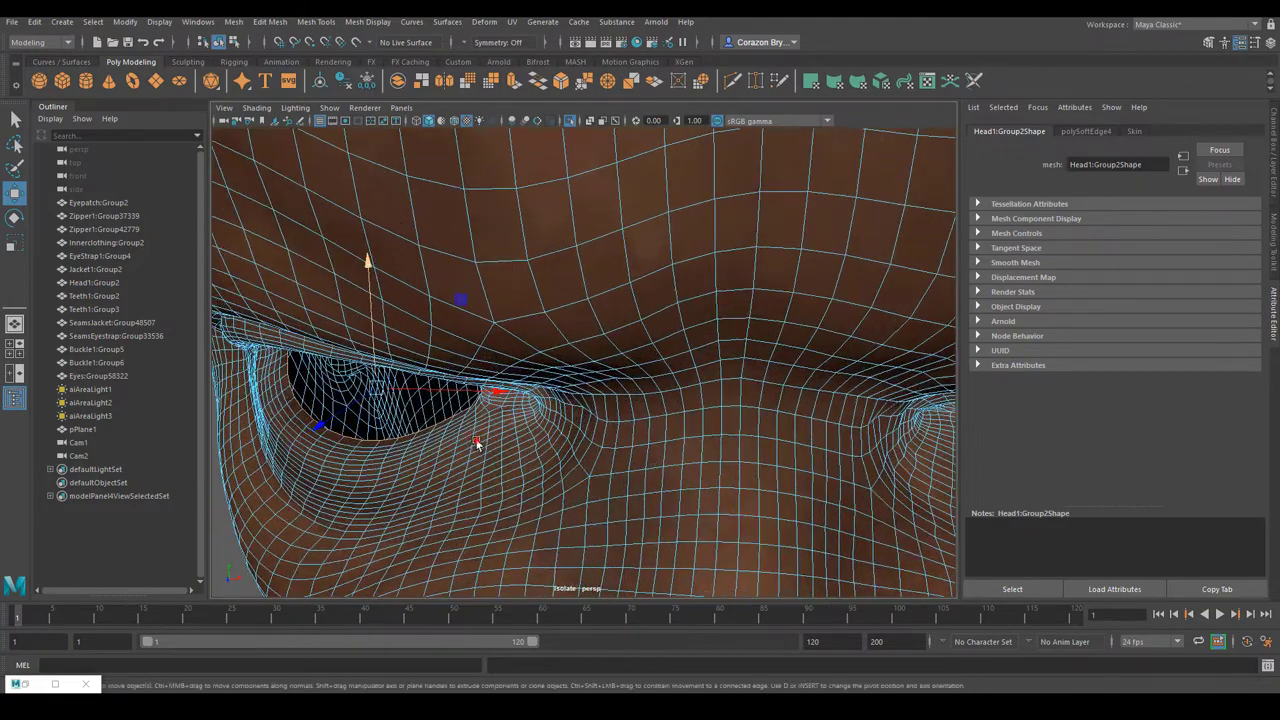
alt+drag(476, 440, 703, 388)
alt+right_drag(540, 372, 586, 410)
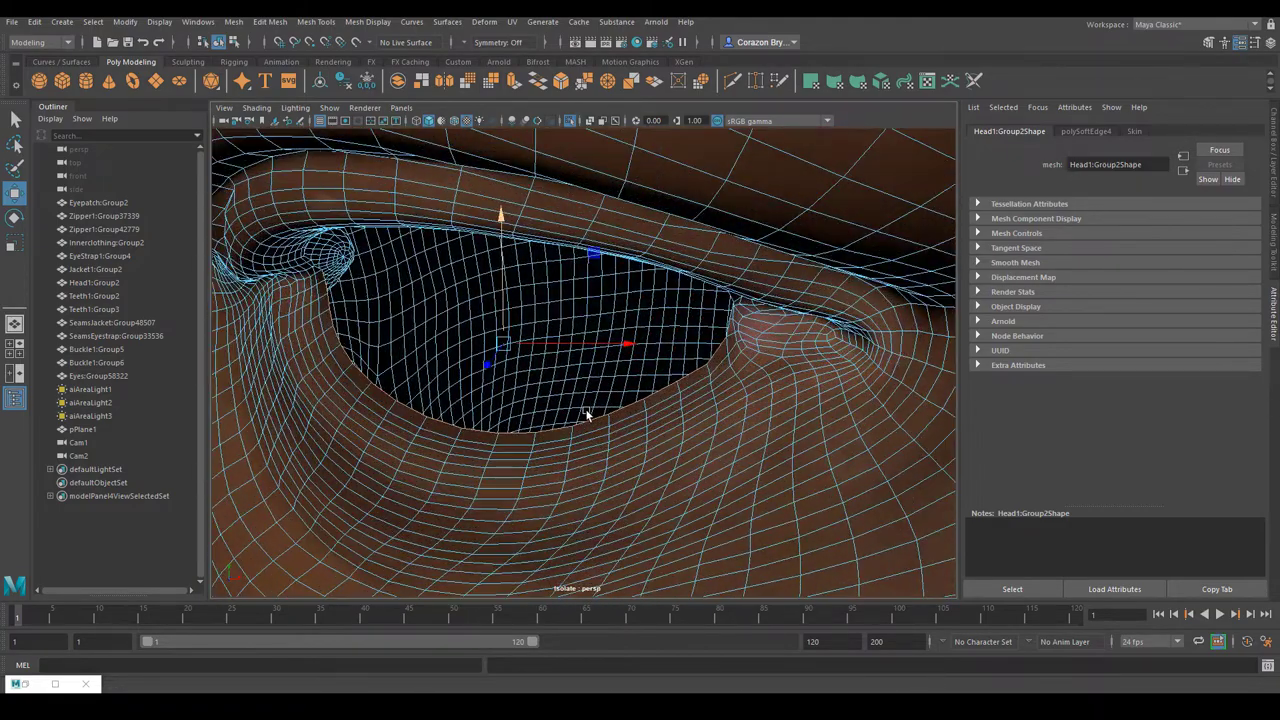
Select the lower eyelid's inner rim edges on the other eye and move them slightly along the depth axis.
alt+drag(408, 352, 560, 428)
alt+drag(738, 430, 729, 458)
click(871, 503)
alt+right_drag(586, 367, 601, 380)
mouse_move(601, 377)
alt+mouse_down()
mouse_move(619, 375)
mouse_move(619, 390)
alt+mouse_up()
click(330, 390)
mouse_move(330, 390)
alt+mouse_down()
mouse_move(634, 363)
mouse_move(654, 380)
mouse_move(744, 340)
mouse_move(648, 354)
mouse_move(724, 340)
mouse_move(663, 309)
mouse_move(846, 341)
mouse_move(809, 337)
mouse_move(829, 346)
mouse_move(812, 326)
mouse_move(806, 401)
mouse_move(711, 322)
mouse_move(797, 443)
mouse_move(820, 449)
mouse_move(790, 450)
mouse_move(805, 452)
mouse_move(569, 360)
mouse_move(666, 366)
mouse_move(535, 390)
alt+mouse_up()
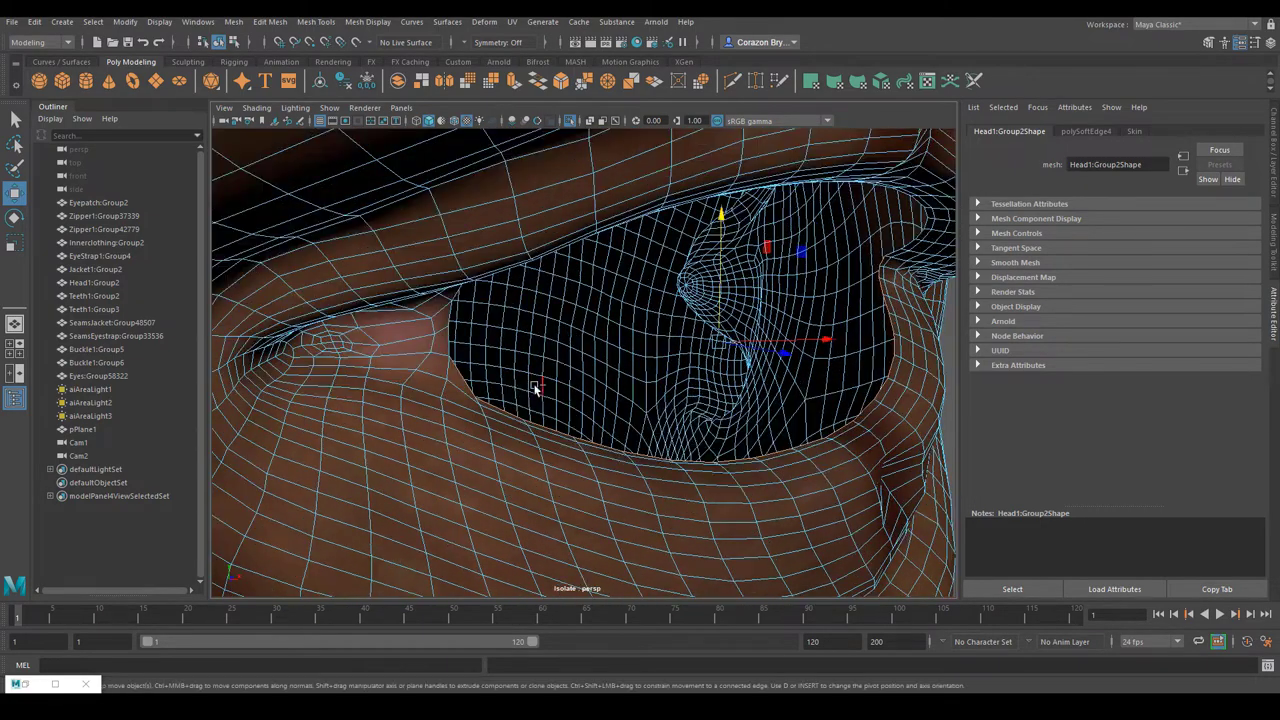
ctrl+click(466, 381)
alt+drag(716, 467, 776, 413)
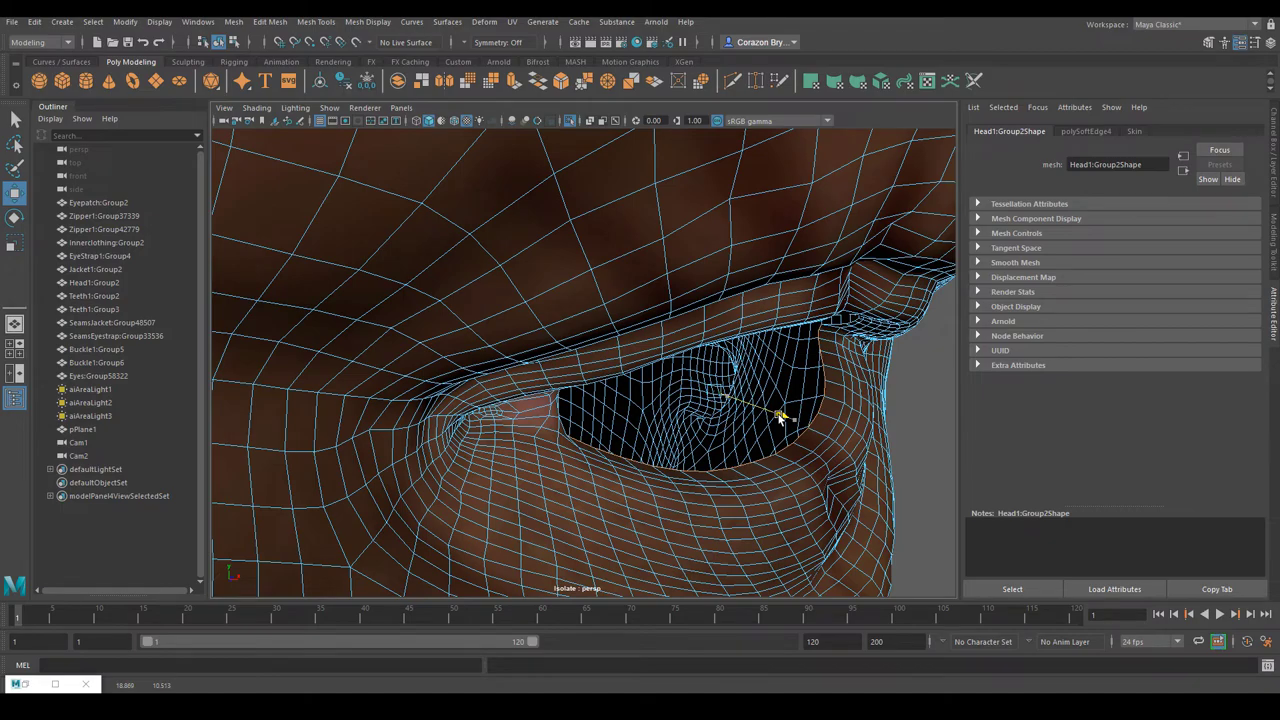
alt+right_drag(806, 454, 731, 441)
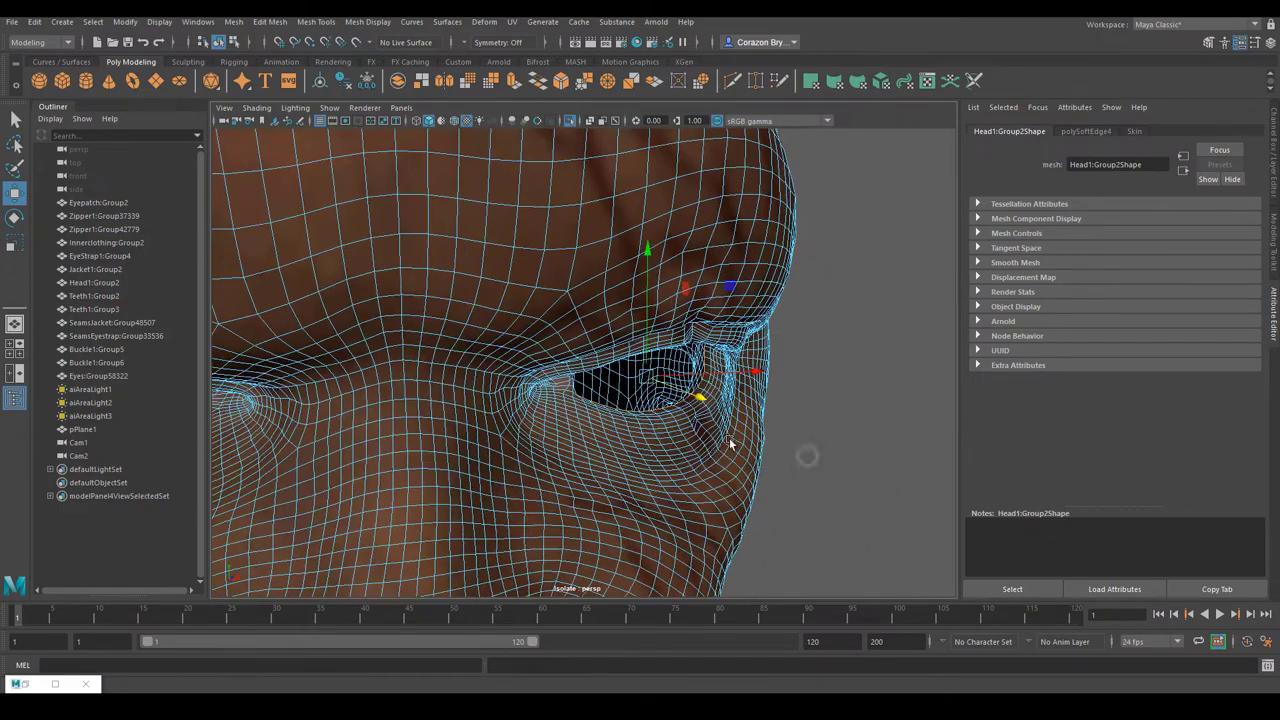
Inspect the lower eyelid rims of both eyes from several angles, ending close to the first eye opening.
alt+drag(700, 446, 770, 433)
alt+right_drag(515, 412, 534, 414)
alt+drag(515, 409, 624, 386)
alt+drag(521, 441, 591, 414)
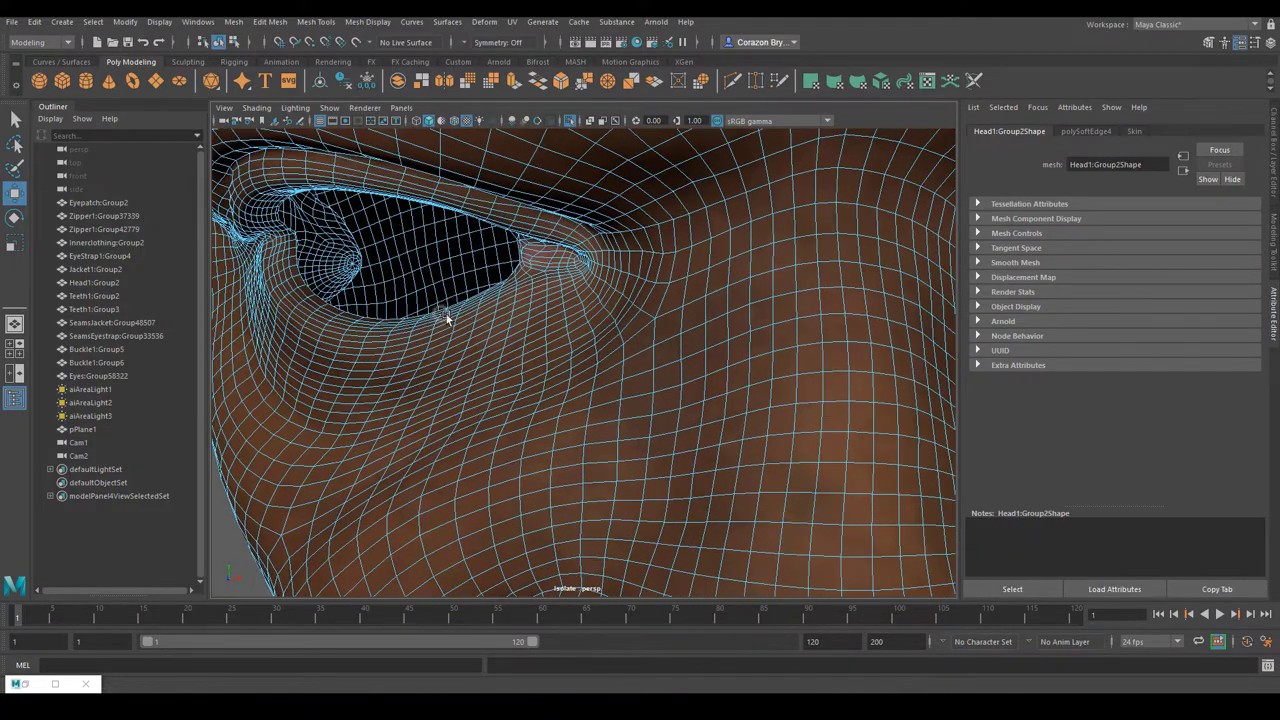
scroll(441, 315, down, 4)
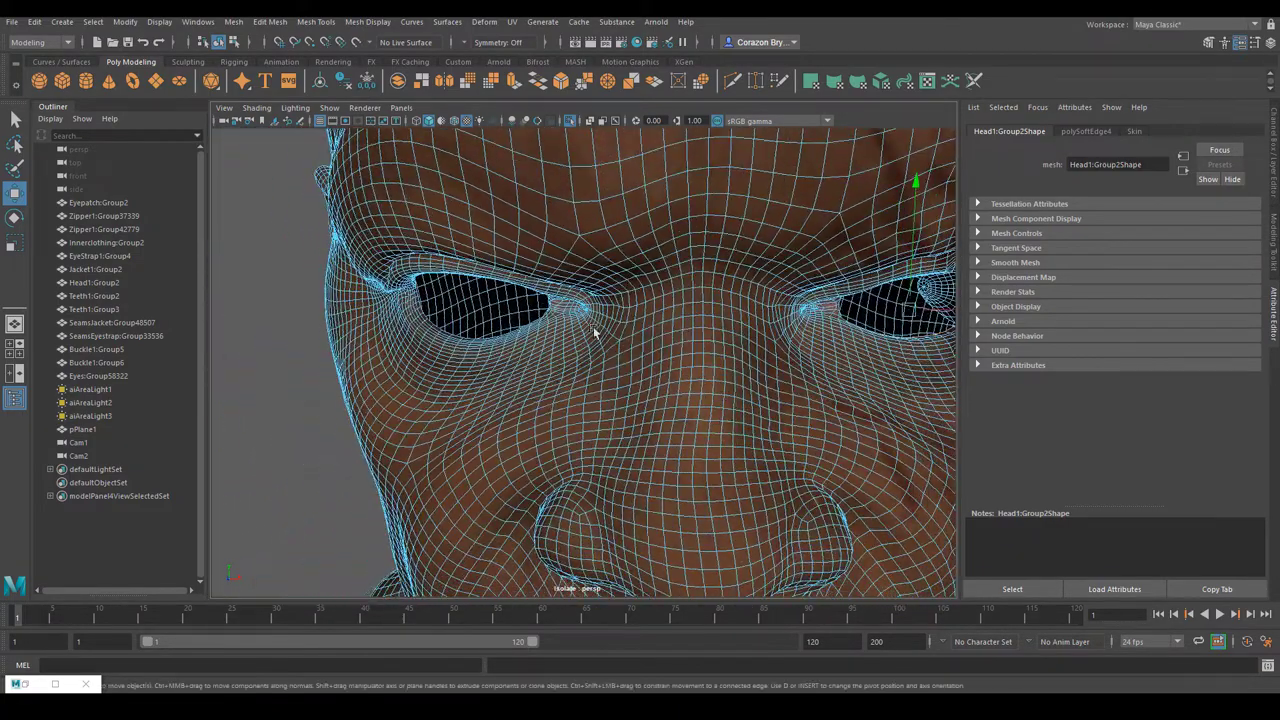
alt+drag(414, 309, 672, 390)
scroll(716, 428, up, 5)
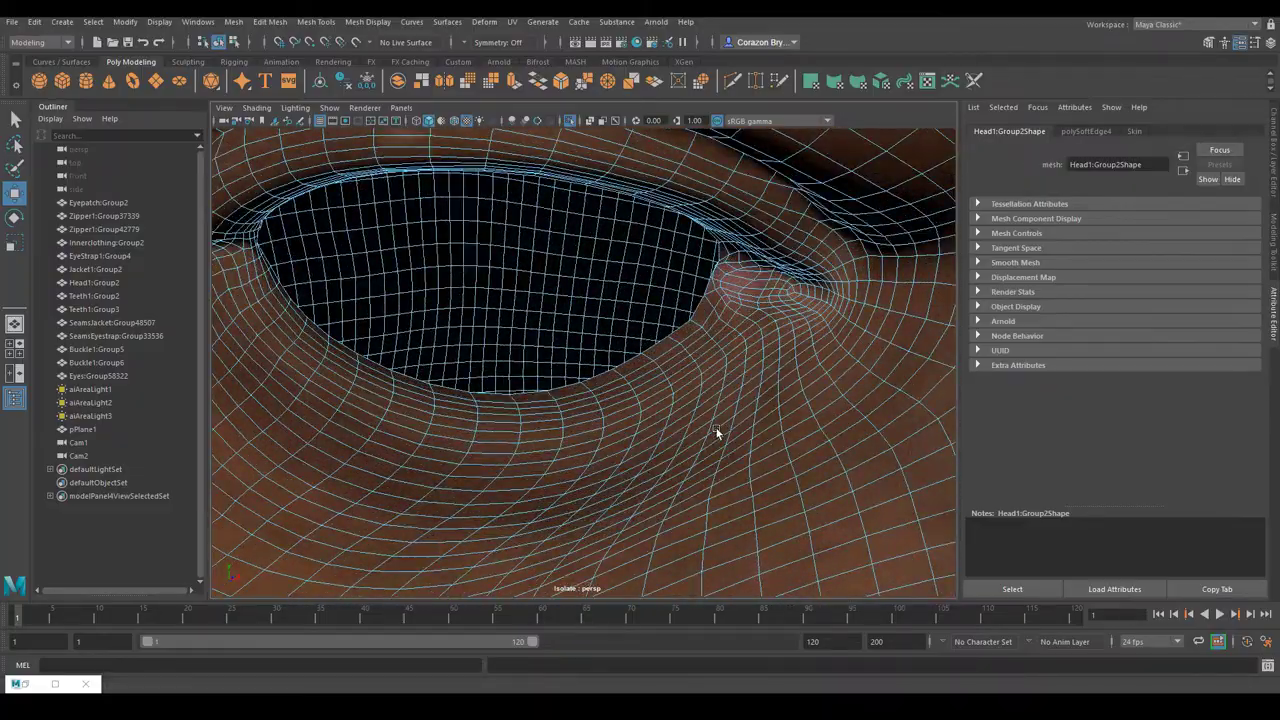
Clear the selection and select the inner rim edges of the first eye opening again.
scroll(716, 428, down, 7)
alt+drag(716, 428, 660, 362)
click(898, 463)
alt+drag(591, 343, 723, 356)
scroll(628, 354, up, 3)
alt+right_drag(722, 358, 774, 384)
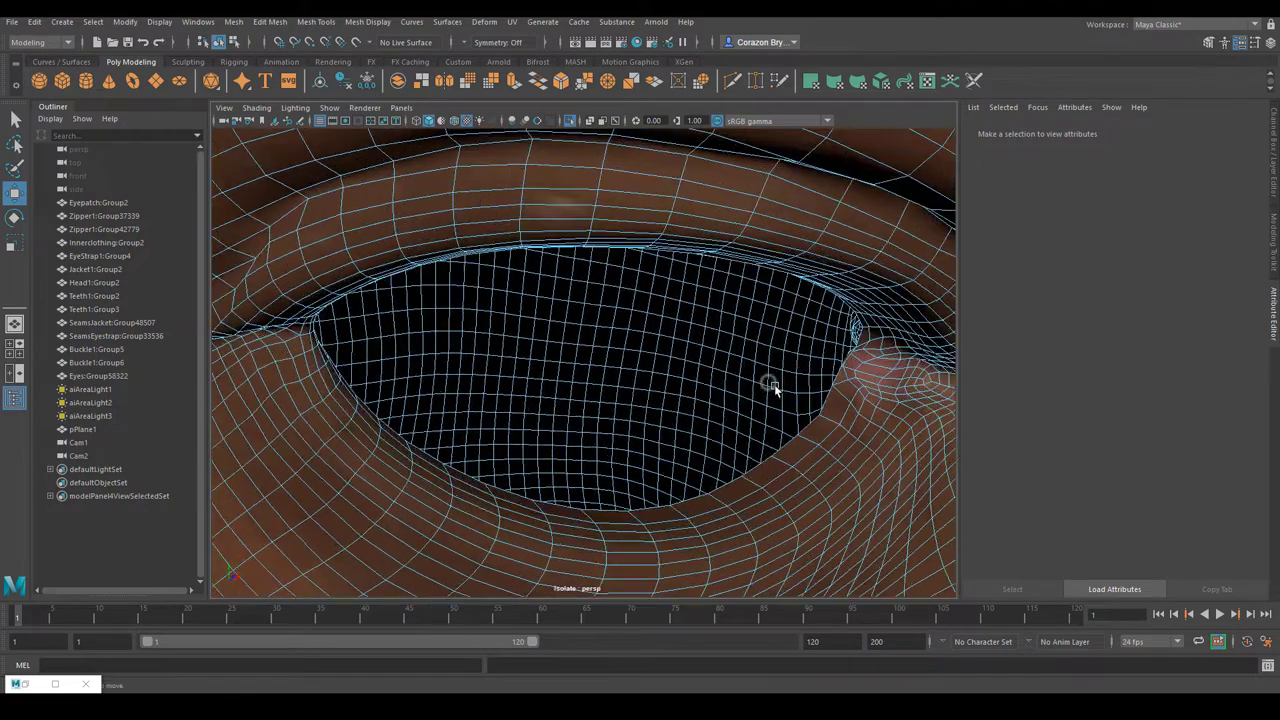
click(826, 400)
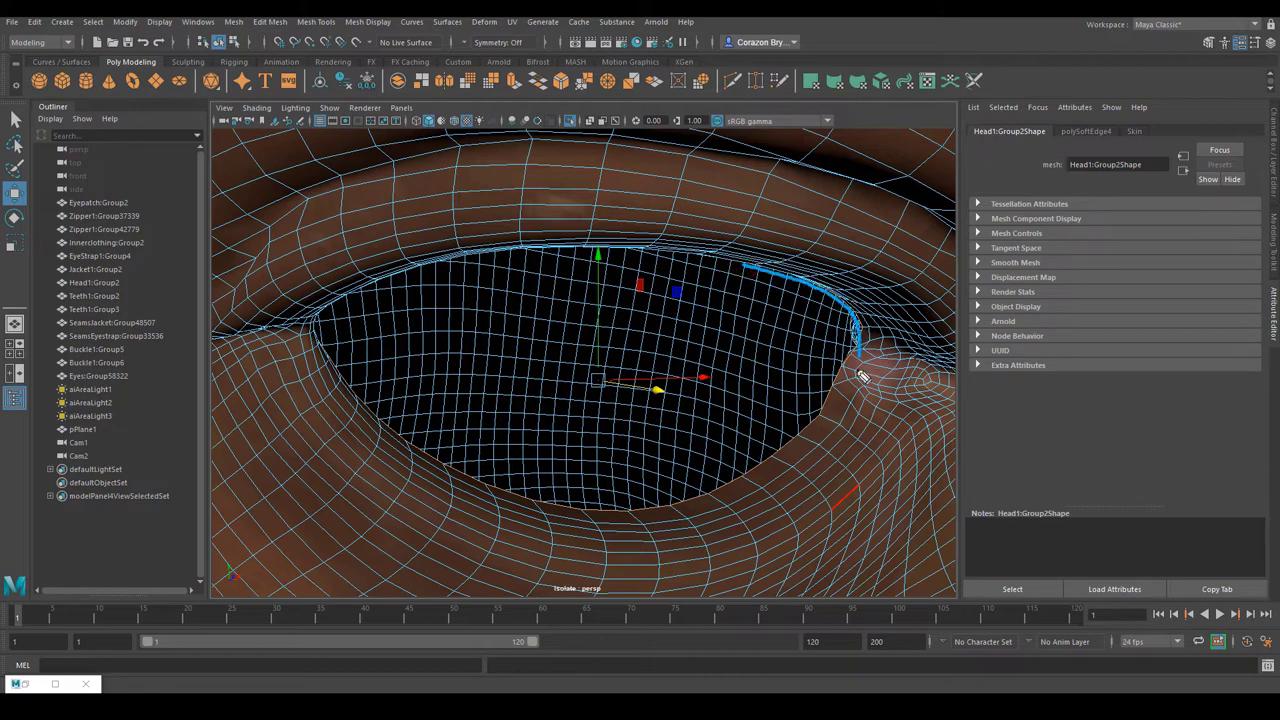
drag(630, 515, 335, 412)
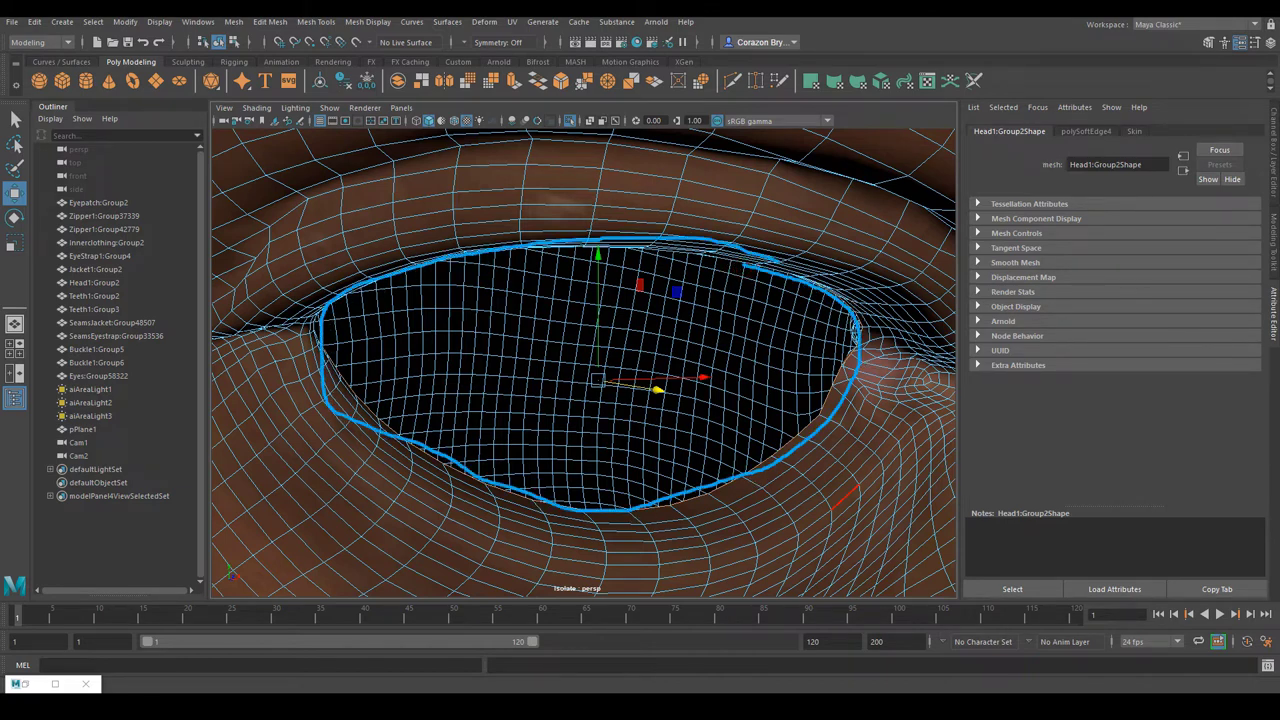
Extrude the border edge loop of the character's right eye opening about 0.33 inward into the head.
key(Escape)
alt+right_drag(845, 420, 796, 392)
mouse_move(796, 392)
alt+mouse_down()
mouse_move(797, 404)
mouse_move(786, 386)
alt+mouse_up()
alt+right_drag(786, 386, 860, 420)
alt+middle_drag(860, 420, 824, 431)
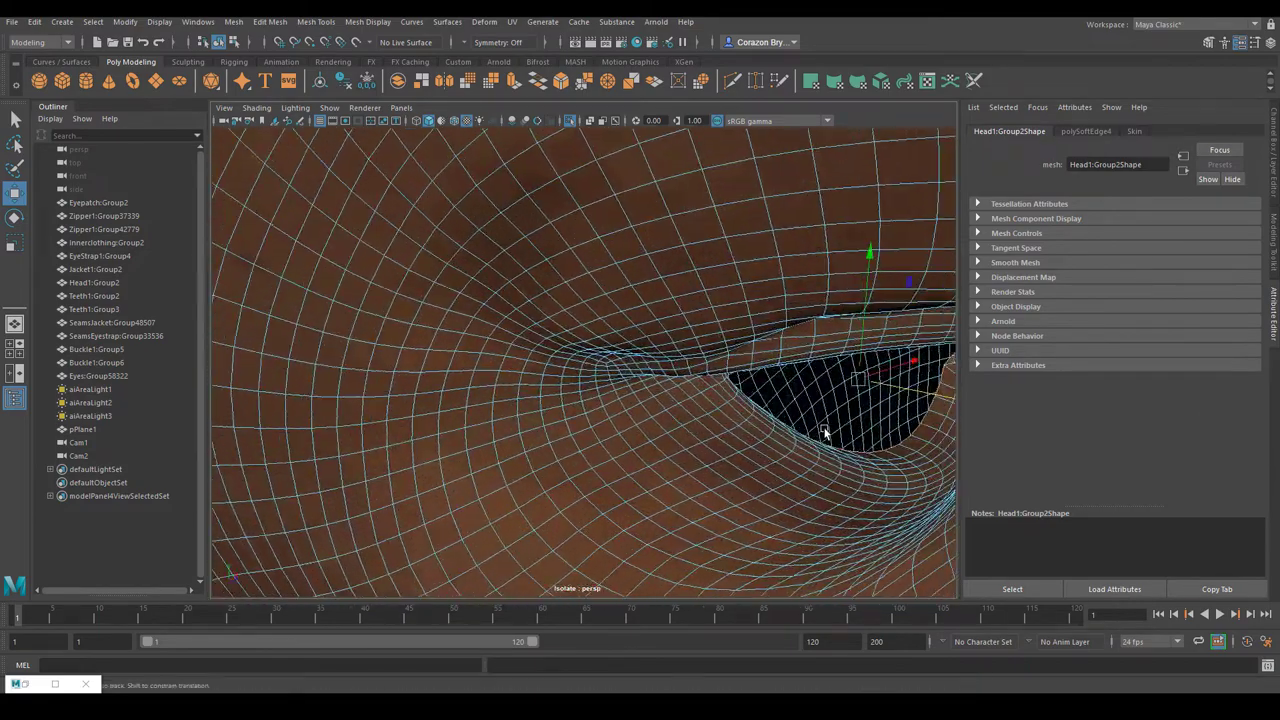
alt+drag(825, 432, 764, 432)
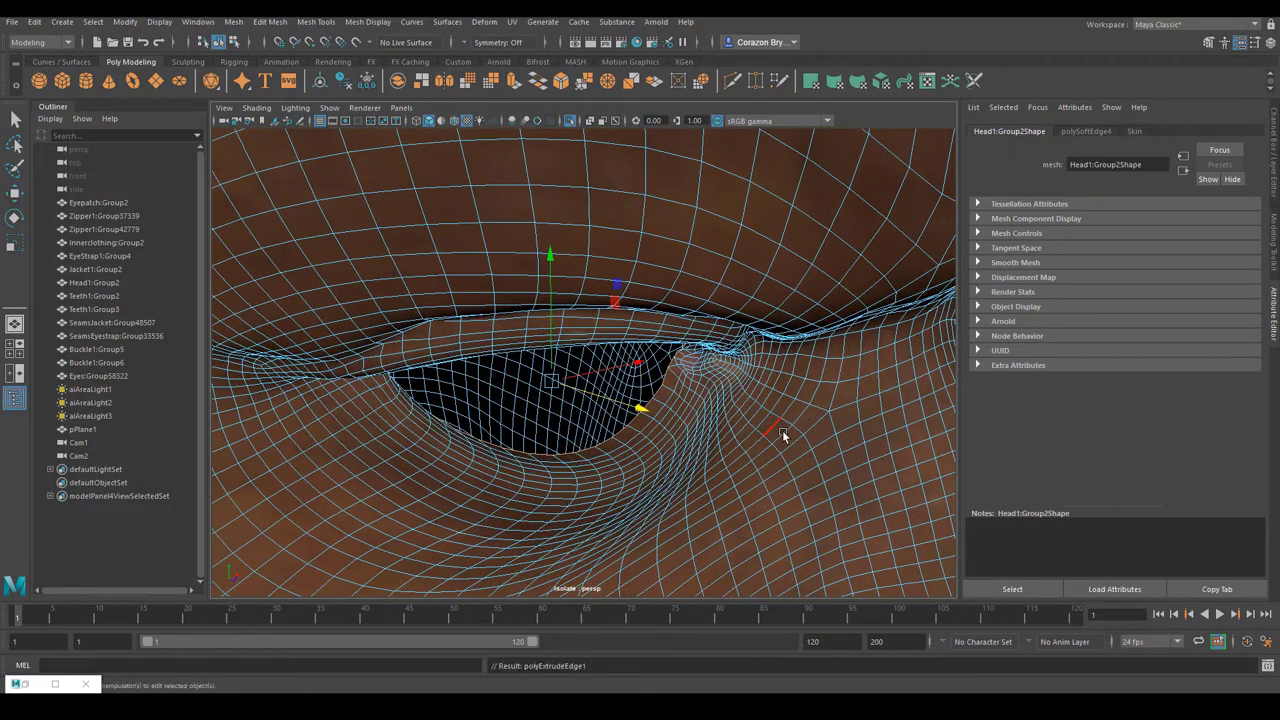
key(ctrl+e)
alt+drag(708, 466, 662, 453)
mouse_move(625, 397)
mouse_down()
mouse_move(609, 382)
mouse_move(612, 410)
mouse_up()
key(ctrl+z)
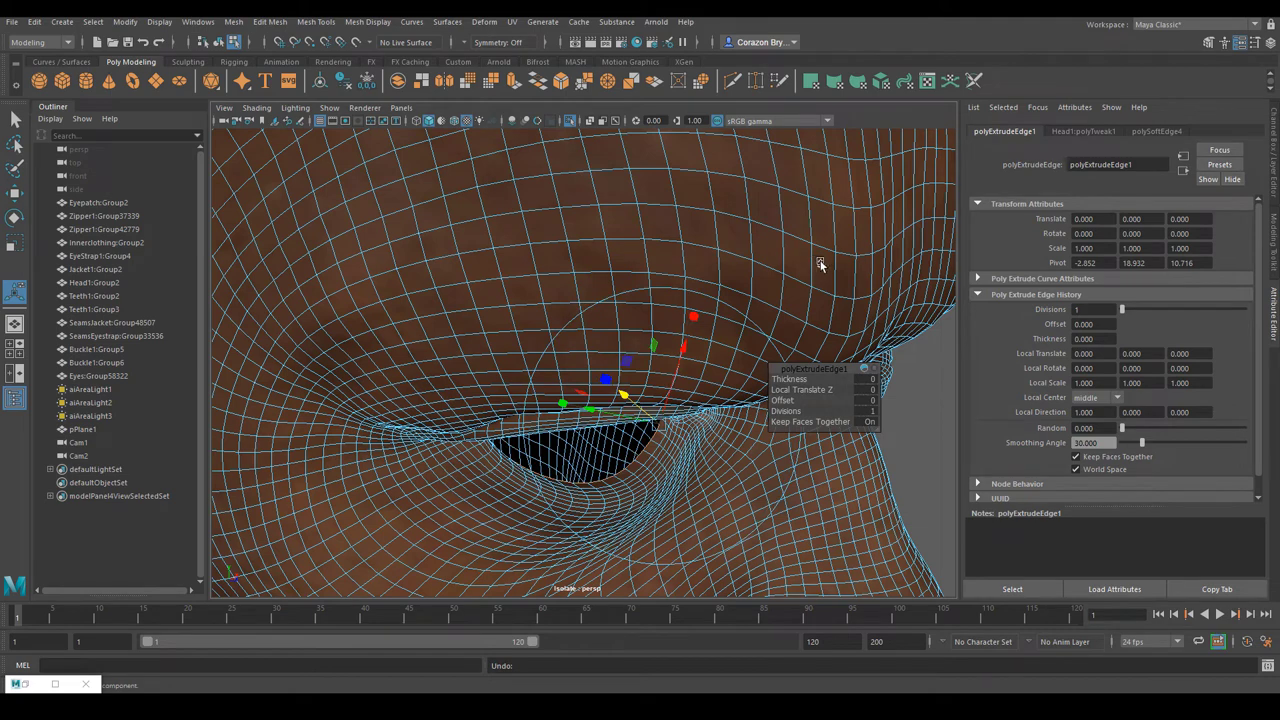
mouse_move(674, 457)
alt+mouse_down()
mouse_move(657, 480)
mouse_move(680, 476)
mouse_move(639, 470)
mouse_move(662, 470)
mouse_move(640, 480)
mouse_move(656, 498)
mouse_move(679, 440)
alt+mouse_up()
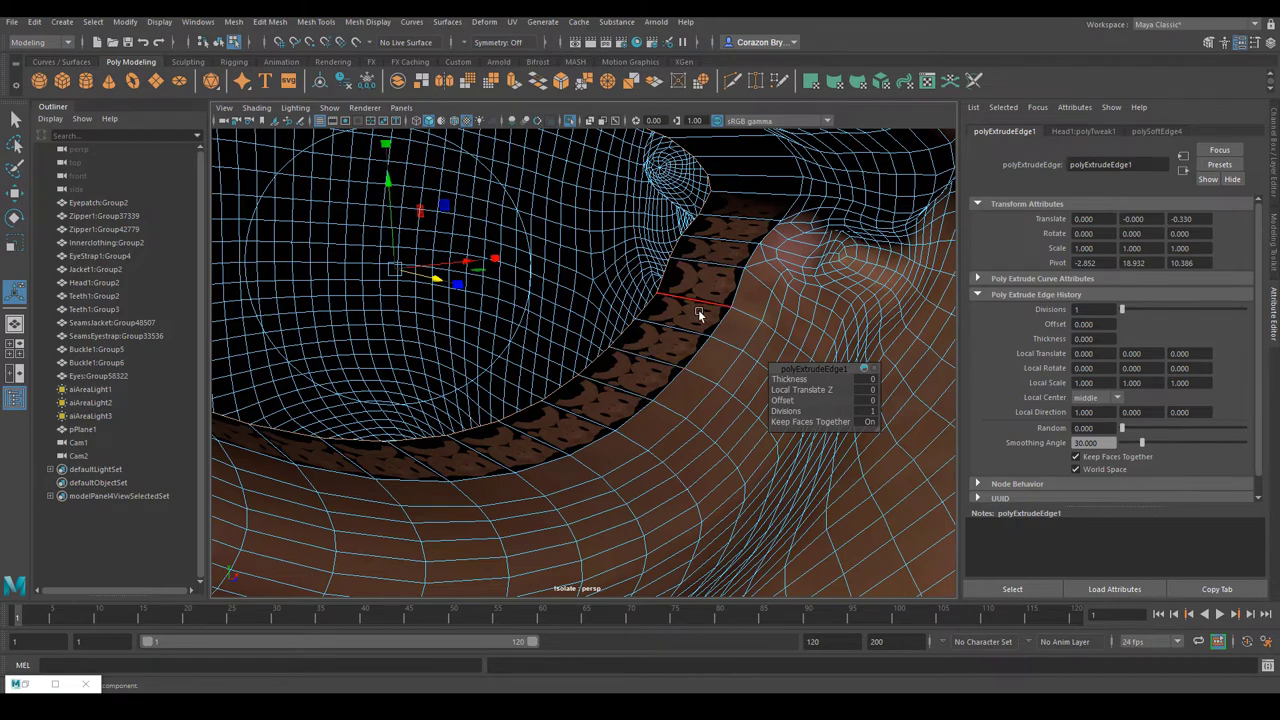
Extrude the inner border of the right eye socket again, about 0.5 deeper into the head.
alt+drag(698, 309, 746, 208)
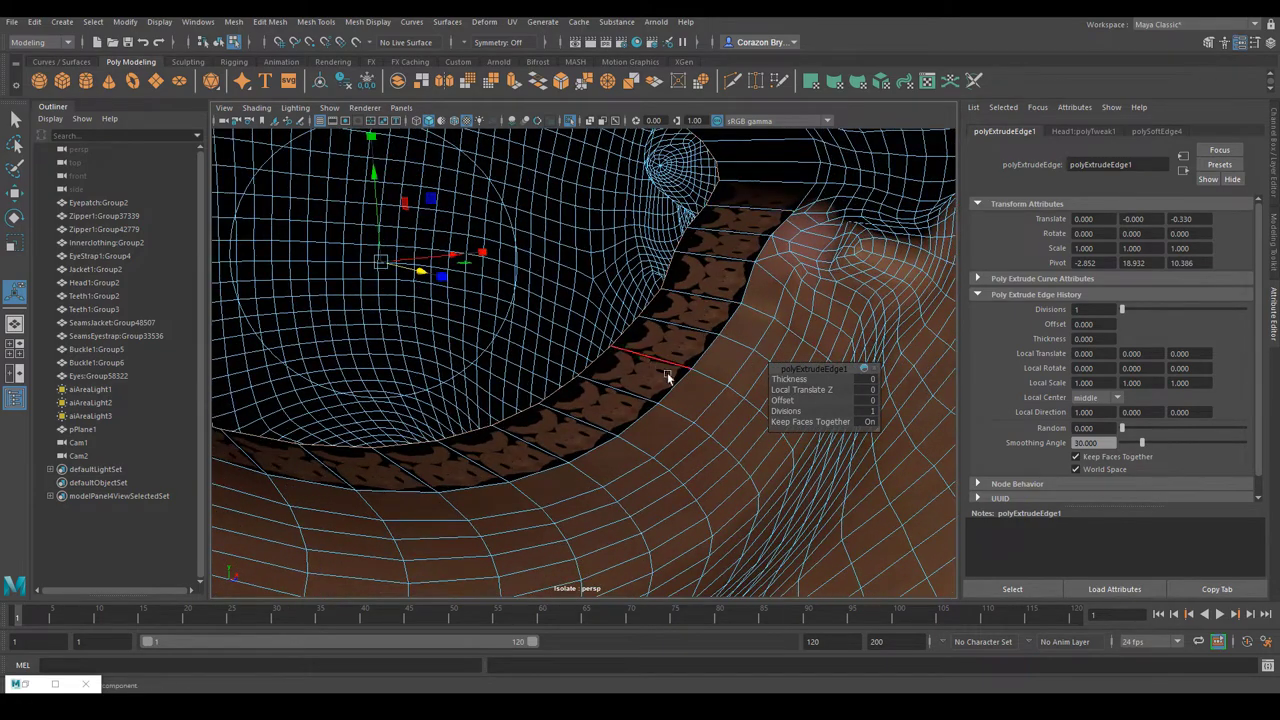
alt+drag(668, 376, 620, 378)
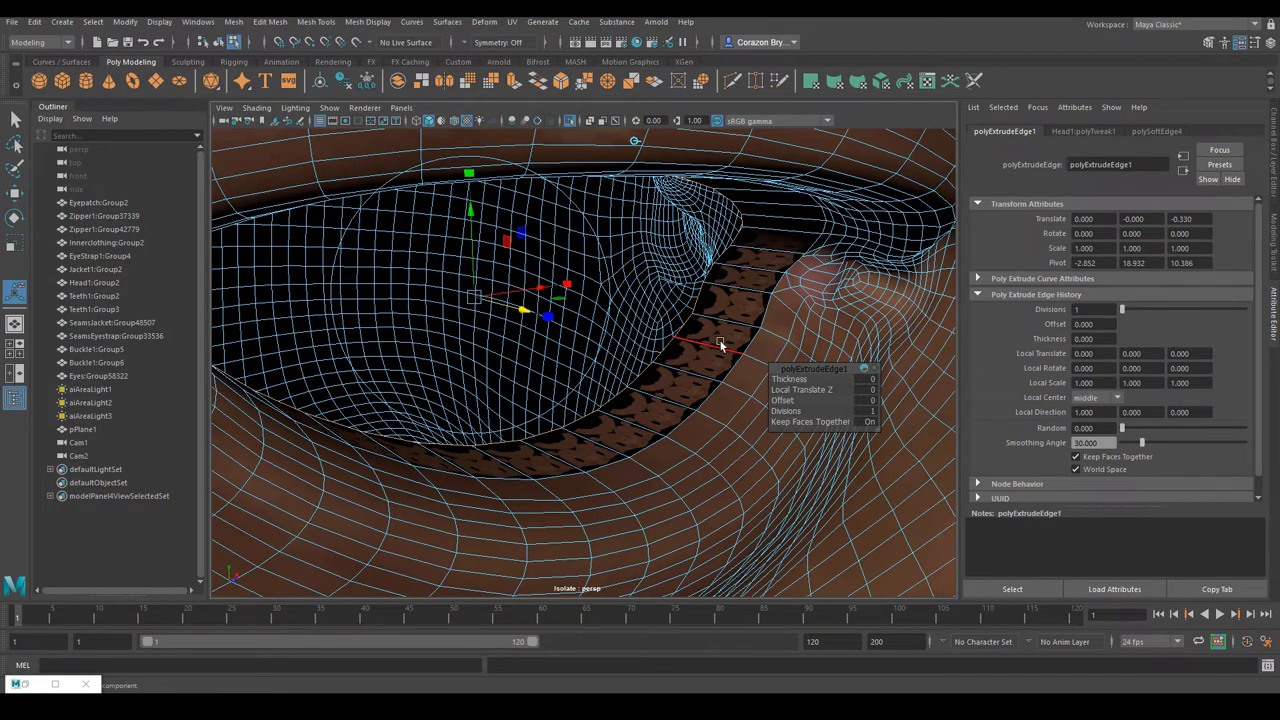
alt+drag(720, 343, 774, 231)
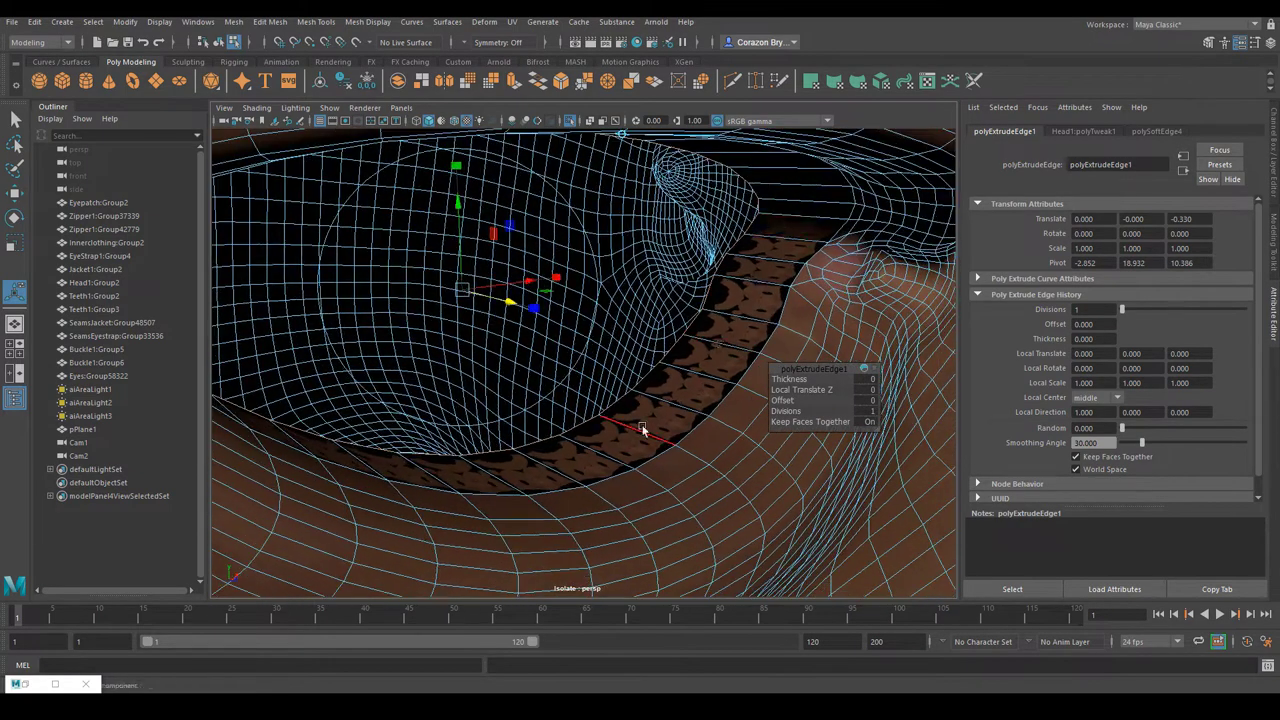
alt+drag(751, 392, 654, 428)
alt+drag(570, 418, 589, 455)
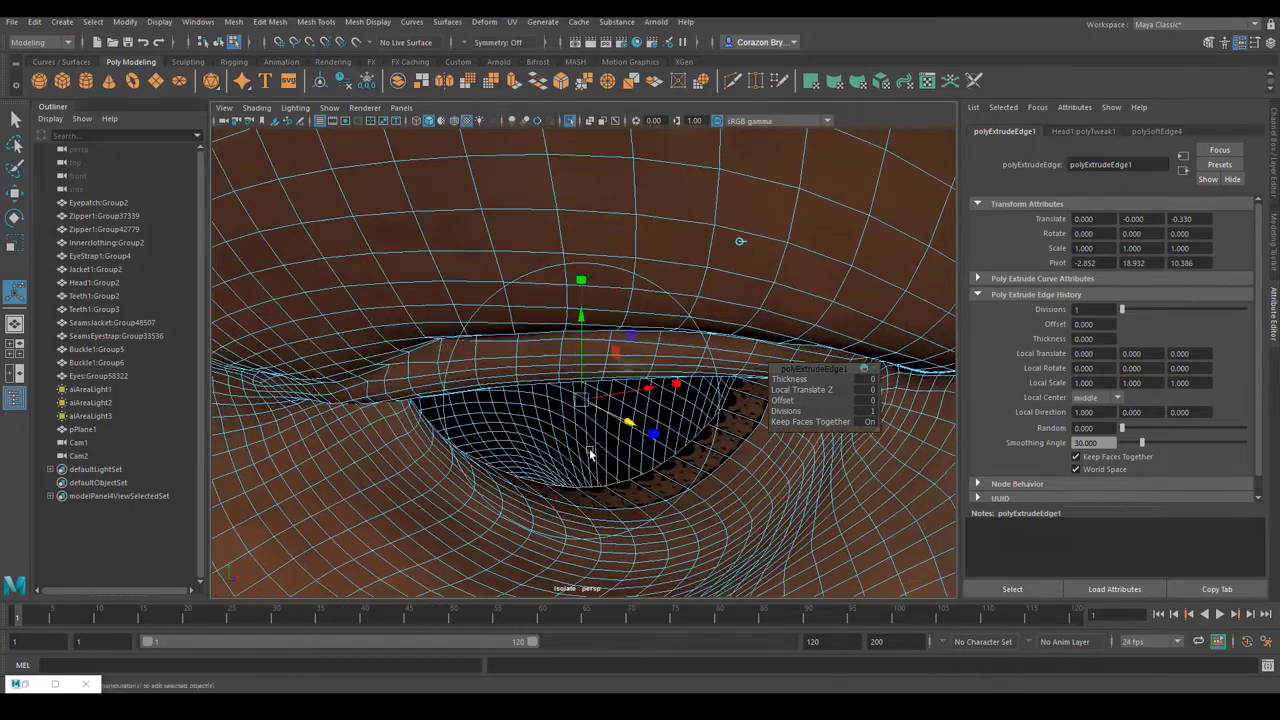
key(ctrl+e)
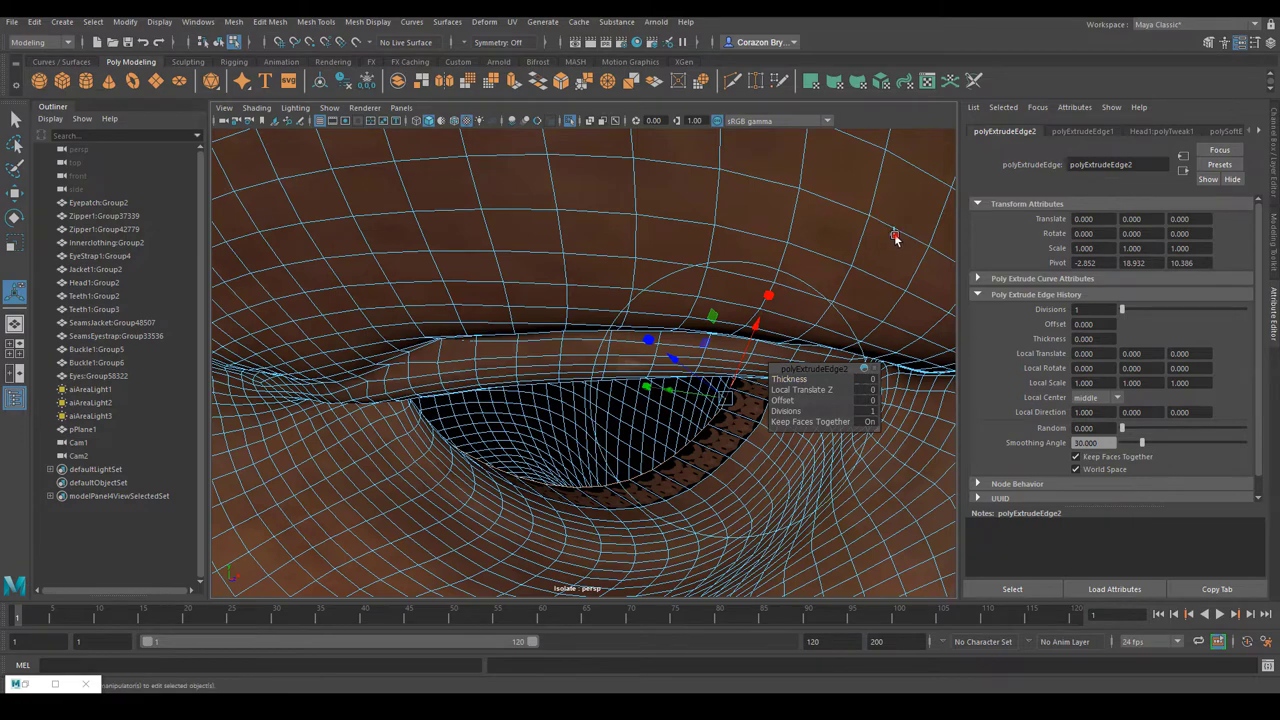
alt+drag(895, 237, 830, 297)
drag(731, 487, 684, 464)
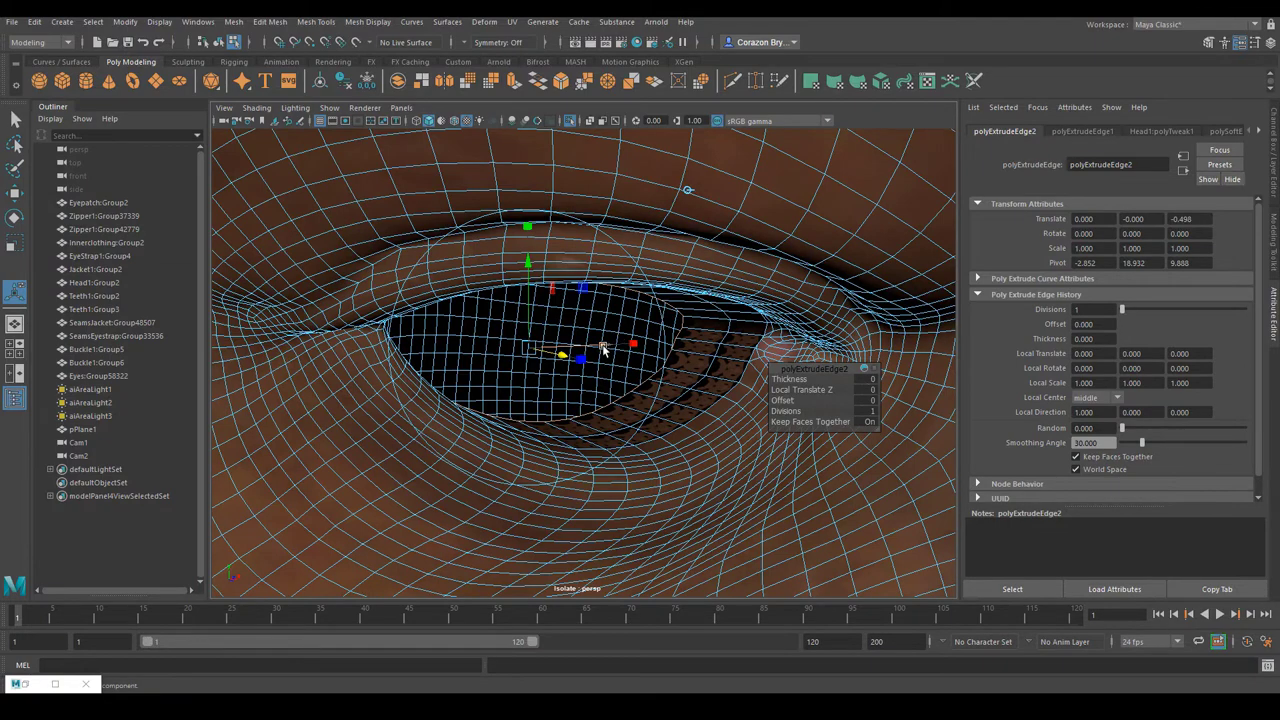
Push the right socket's second extrusion farther back into the head, to a depth of about 2.48.
alt+drag(633, 389, 618, 430)
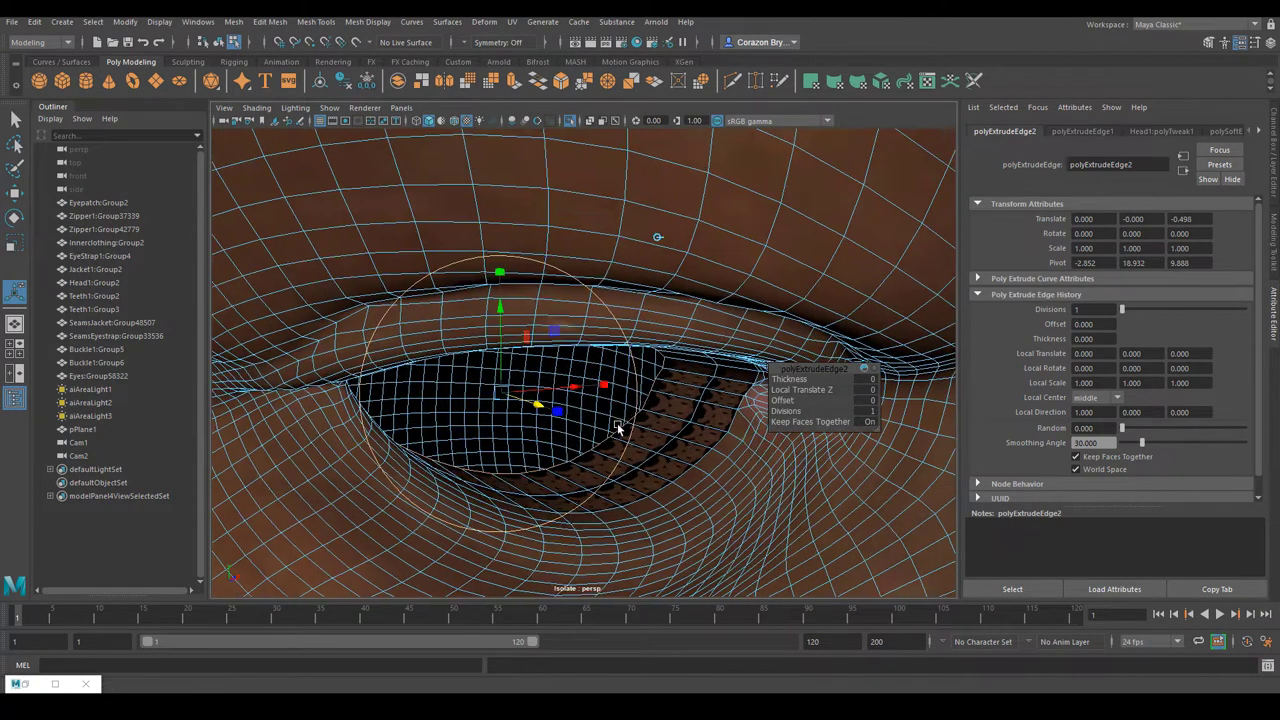
drag(545, 408, 572, 388)
alt+drag(547, 401, 493, 332)
alt+drag(420, 410, 506, 400)
alt+right_drag(506, 400, 651, 457)
alt+drag(651, 457, 578, 466)
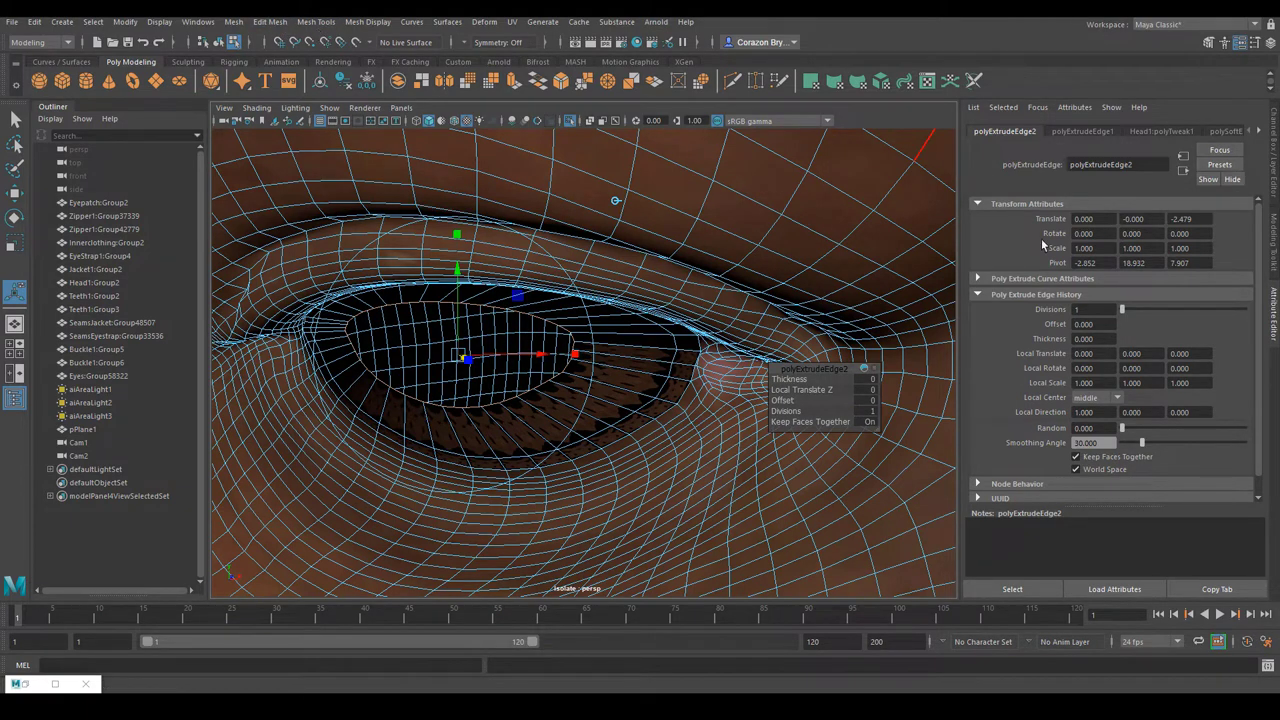
Fill the open hole at the back of the right eye socket and clear the selection.
click(232, 22)
click(280, 138)
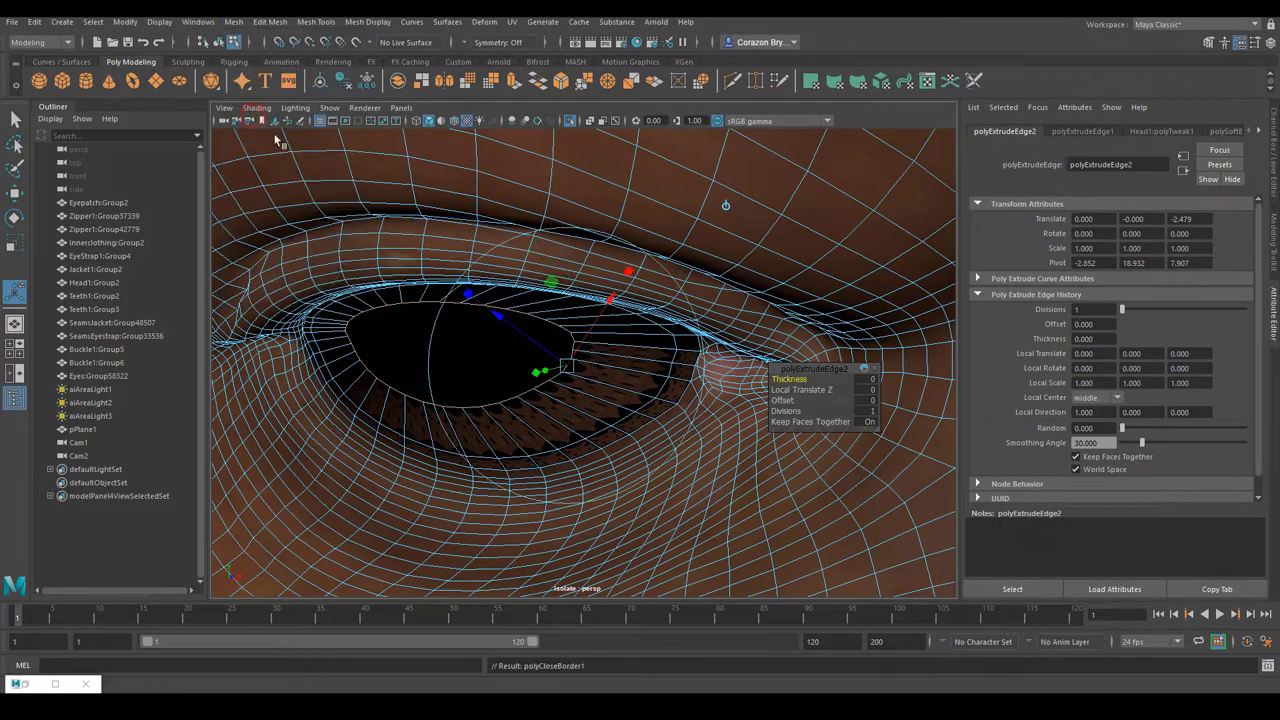
alt+right_drag(606, 358, 539, 369)
click(246, 534)
alt+drag(539, 369, 533, 338)
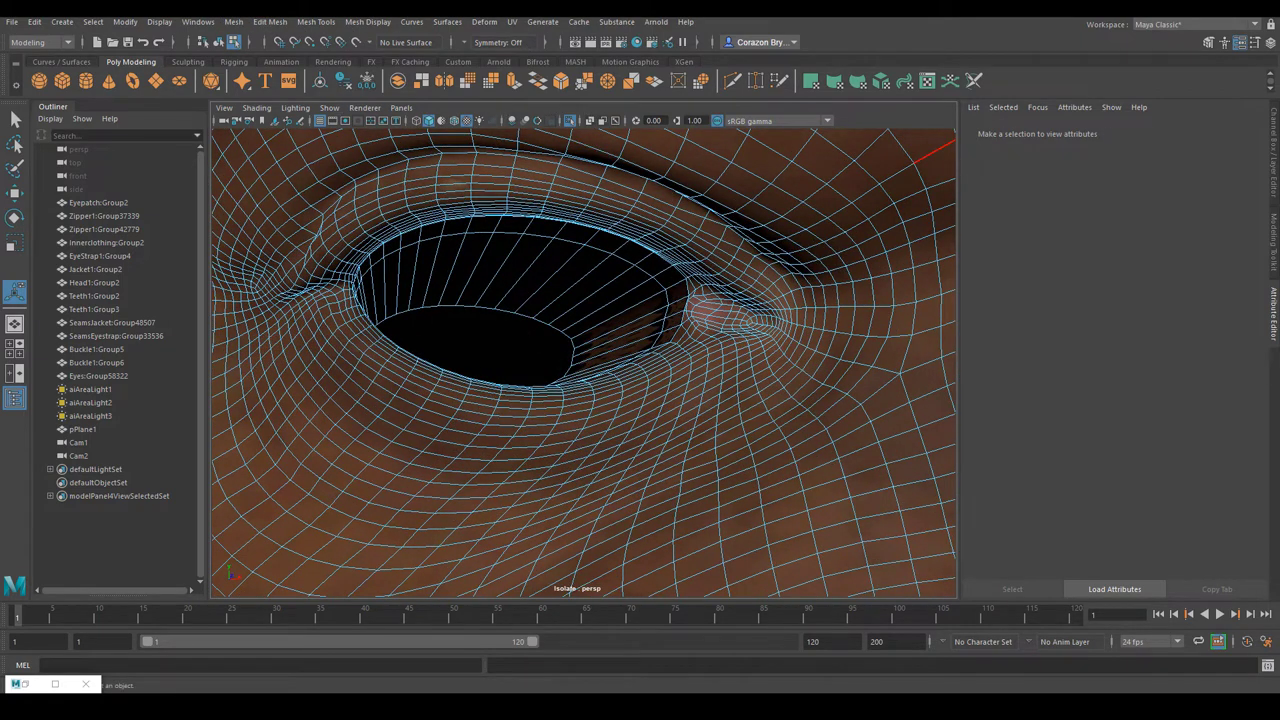
Insert an edge loop around the middle of the right socket's deep wall and activate the Scale tool for it.
click(323, 22)
click(368, 125)
alt+drag(466, 224, 484, 238)
click(490, 252)
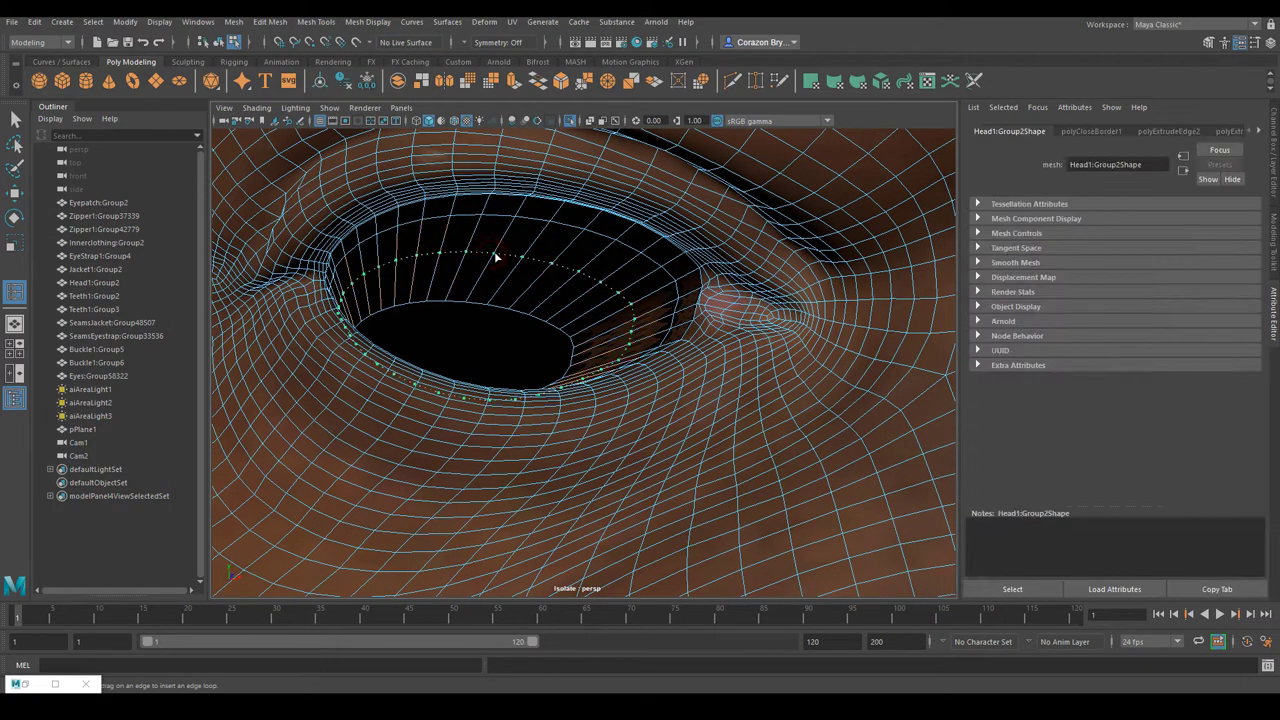
key(e)
key(r)
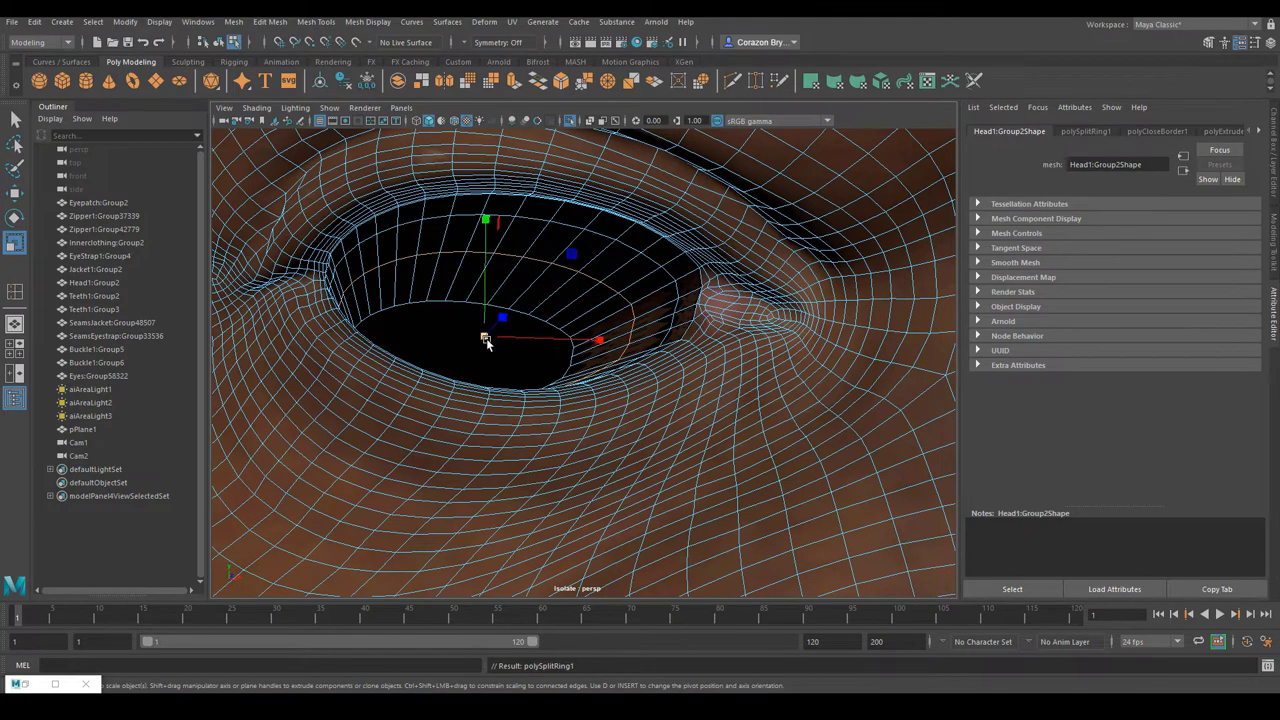
drag(485, 338, 499, 333)
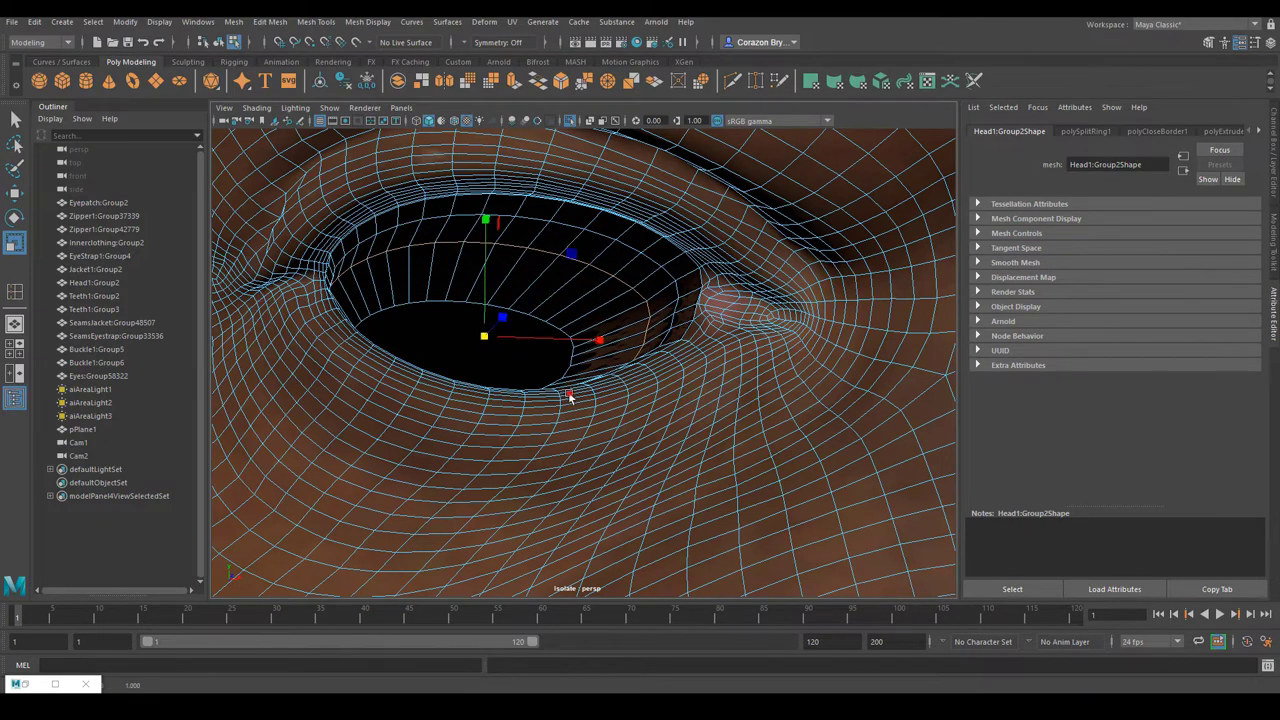
alt+drag(569, 395, 575, 310)
key(ctrl+z)
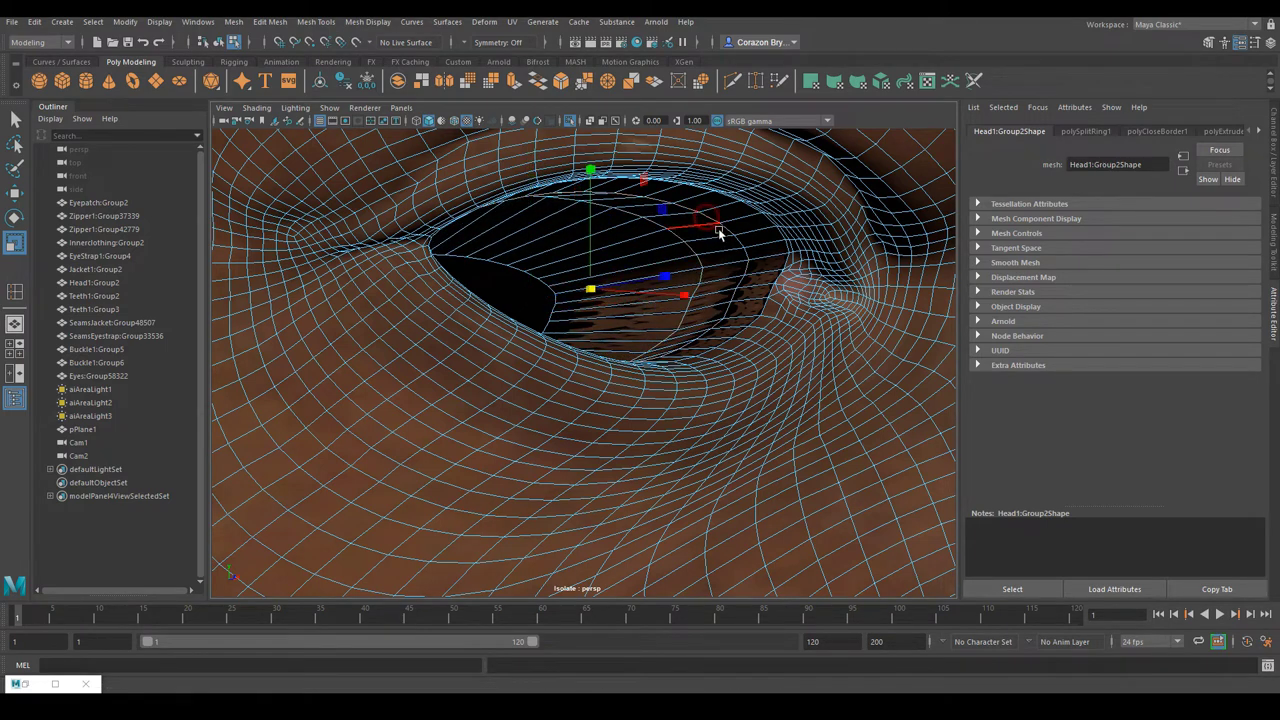
Scale up the inserted edge loop in the right eye socket uniformly to about 1.11.
drag(589, 297, 616, 288)
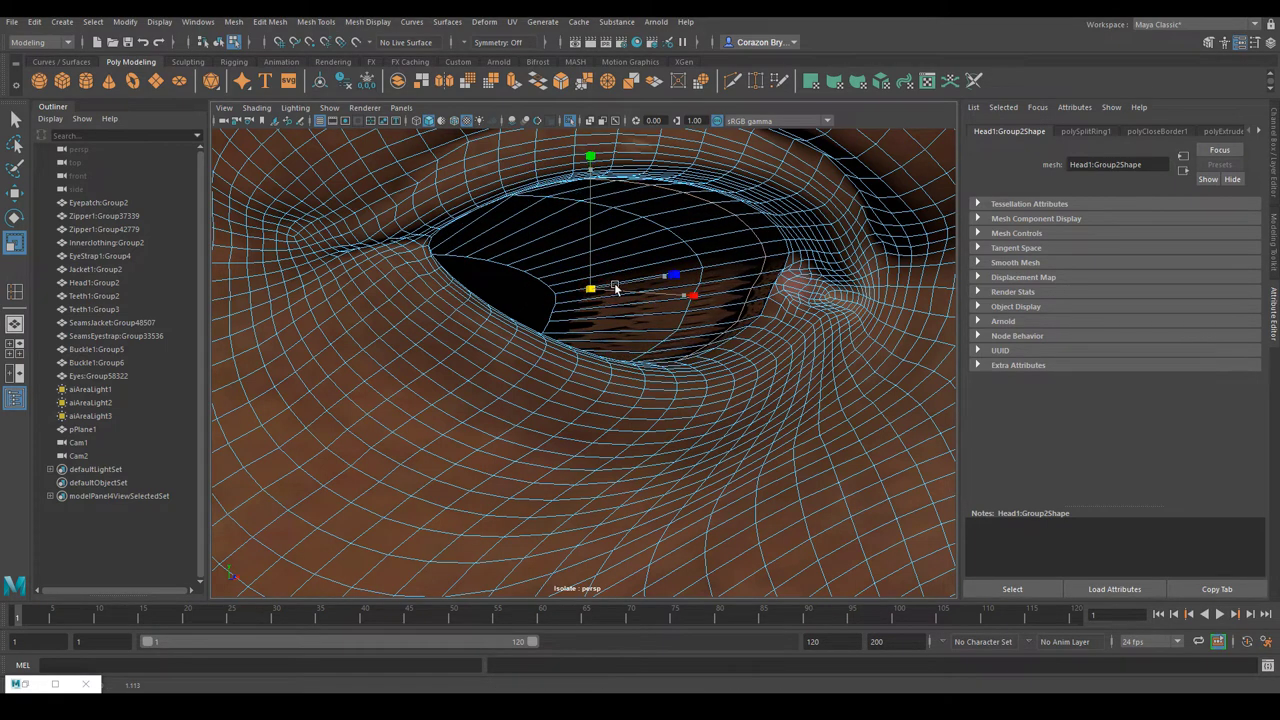
alt+right_drag(553, 292, 469, 269)
alt+drag(469, 269, 560, 220)
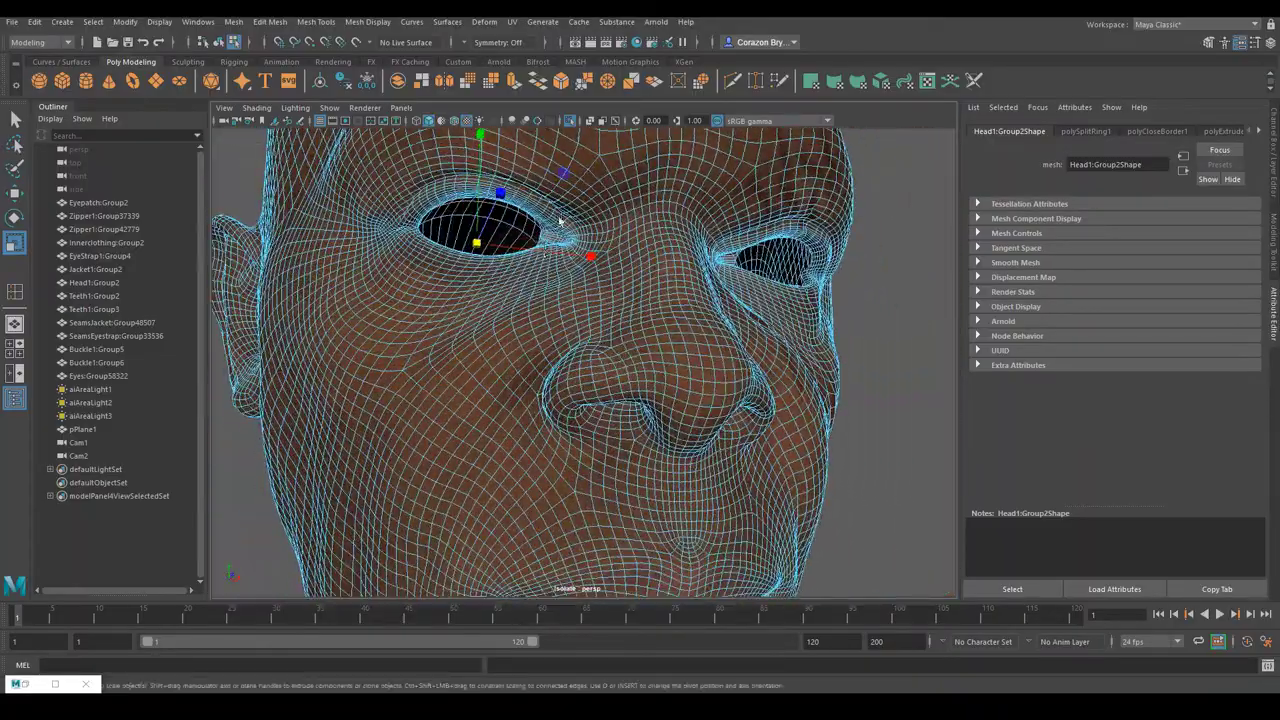
alt+right_drag(560, 220, 571, 255)
alt+middle_drag(571, 255, 631, 329)
alt+drag(631, 330, 803, 289)
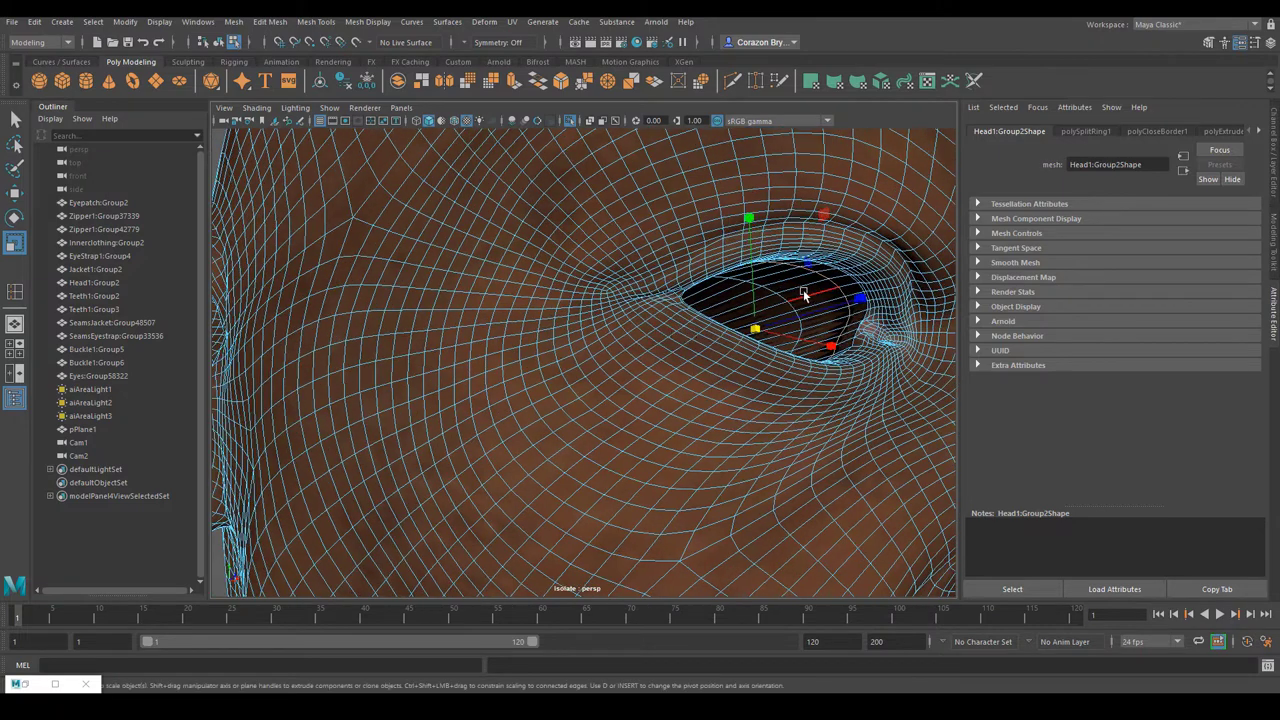
Scale the edge loop at the back of the right eye socket vertically, then deselect it.
drag(707, 236, 599, 276)
double_click(833, 285)
scroll(463, 286, up, 10)
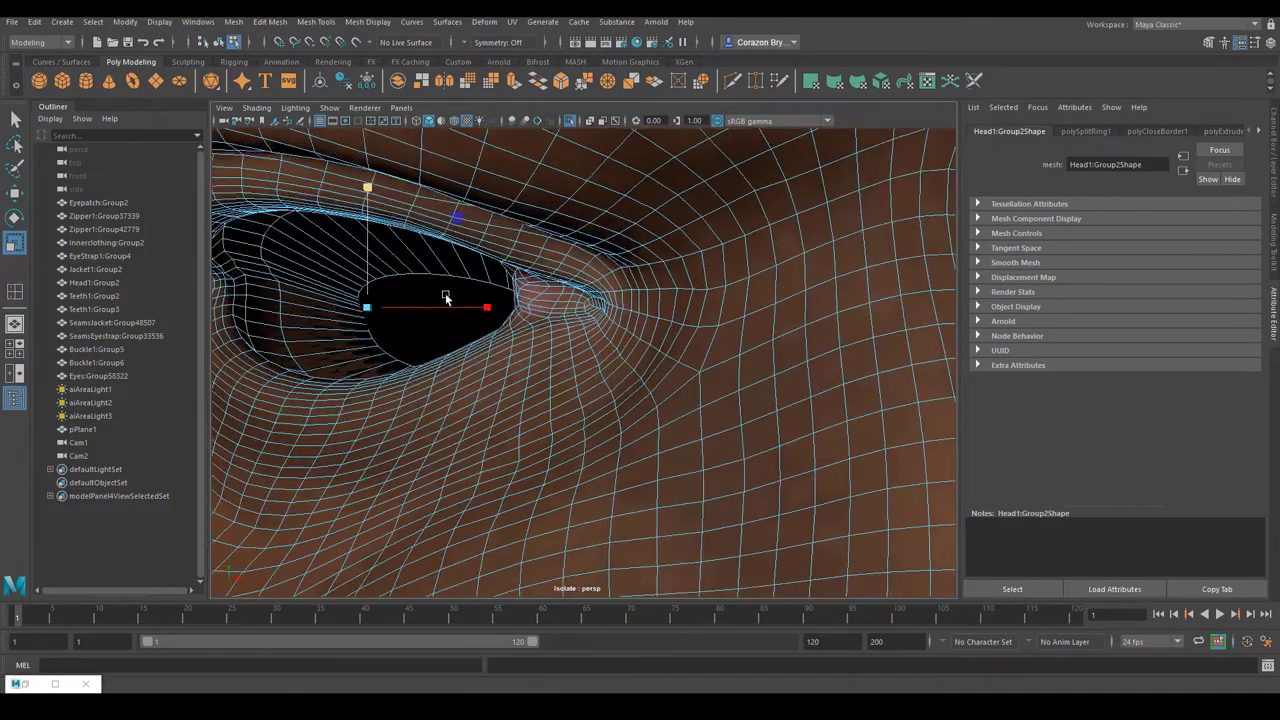
alt+drag(445, 294, 517, 314)
alt+right_drag(517, 314, 287, 452)
click(285, 453)
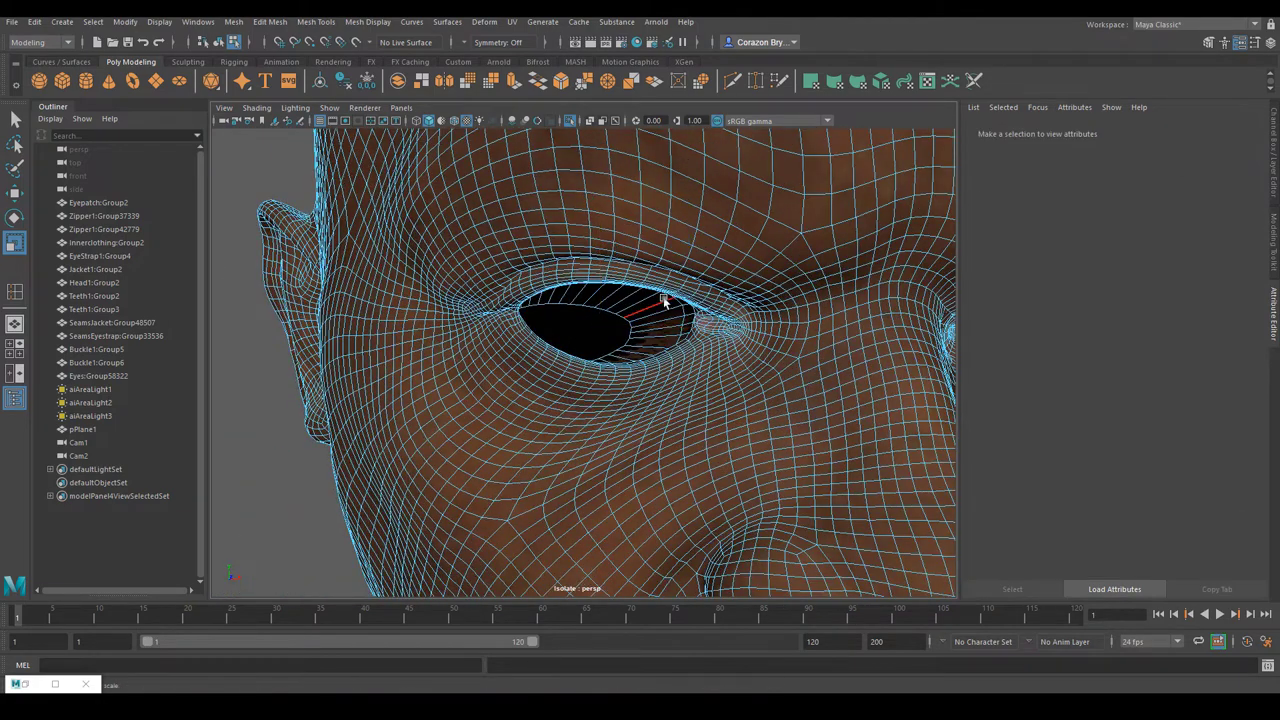
Select the cap face at the back of the right eye socket, stretch it vertically, and deselect it.
right_drag(664, 297, 673, 262)
right_drag(678, 332, 676, 335)
click(597, 329)
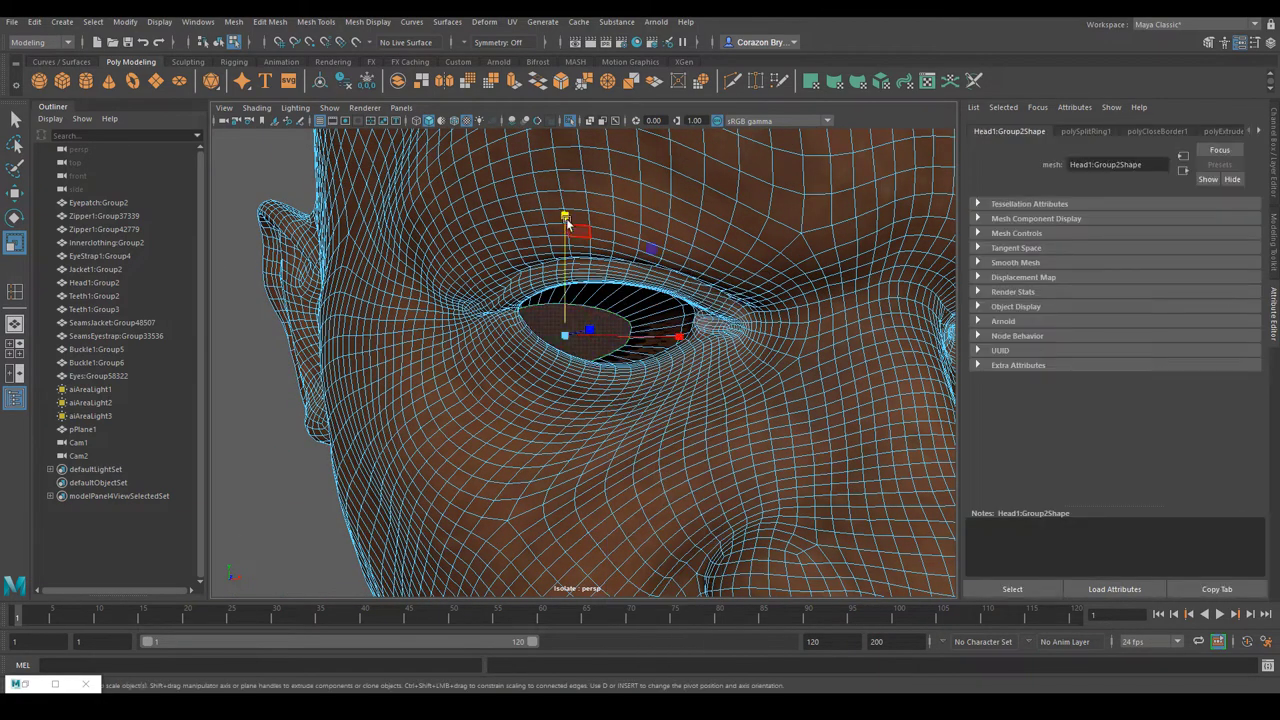
drag(565, 216, 548, 106)
scroll(661, 337, down, 2)
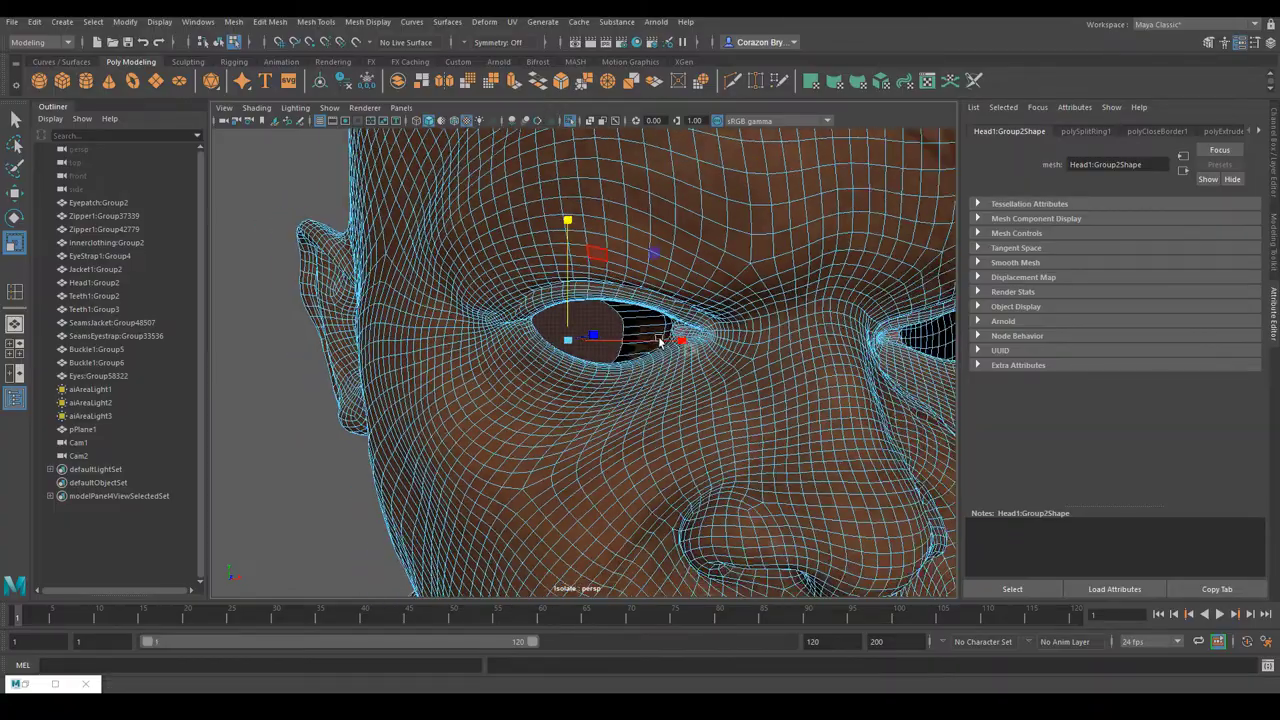
alt+drag(661, 337, 631, 343)
scroll(676, 371, down, 3)
alt+middle_drag(632, 332, 486, 309)
click(848, 429)
Extrude the border edge loop of the character's left eye opening about 0.24 inward into the head.
mouse_move(672, 406)
alt+mouse_down()
mouse_move(740, 379)
mouse_move(686, 409)
alt+mouse_up()
scroll(743, 423, up, 3)
alt+middle_drag(643, 252, 640, 300)
alt+right_drag(640, 300, 733, 367)
alt+drag(733, 372, 714, 380)
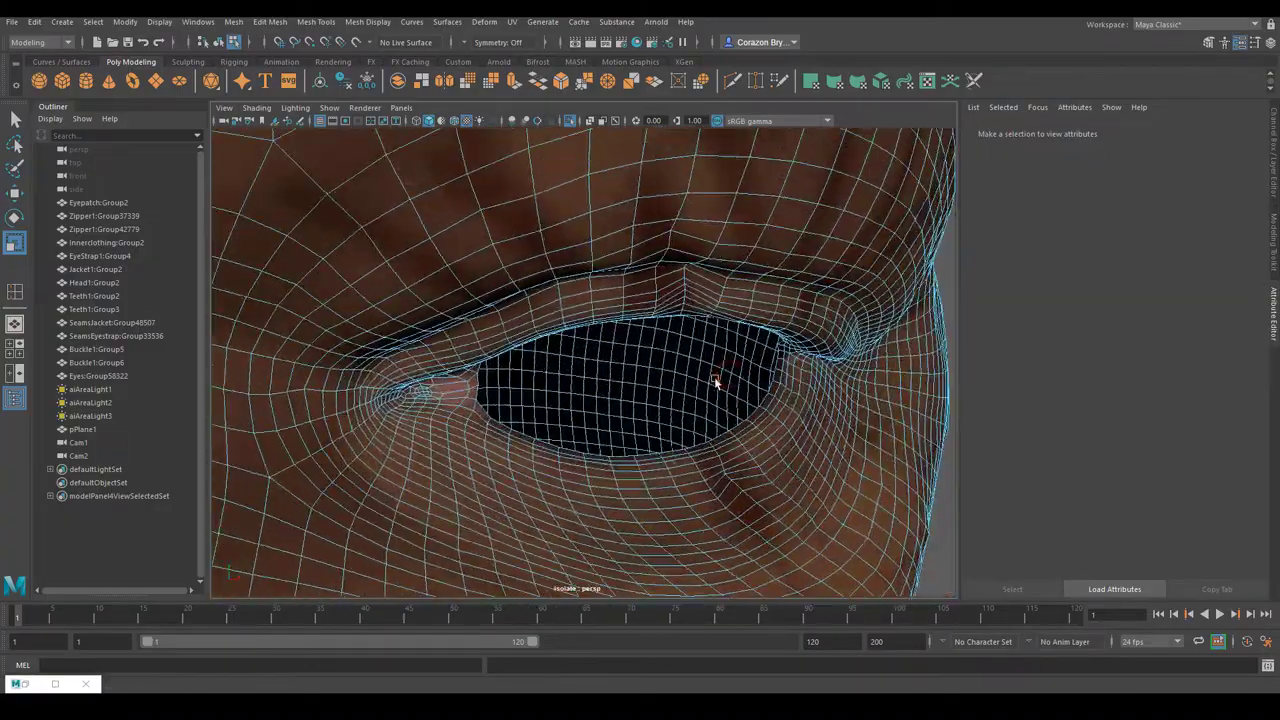
scroll(808, 429, up, 5)
right_drag(813, 340, 815, 374)
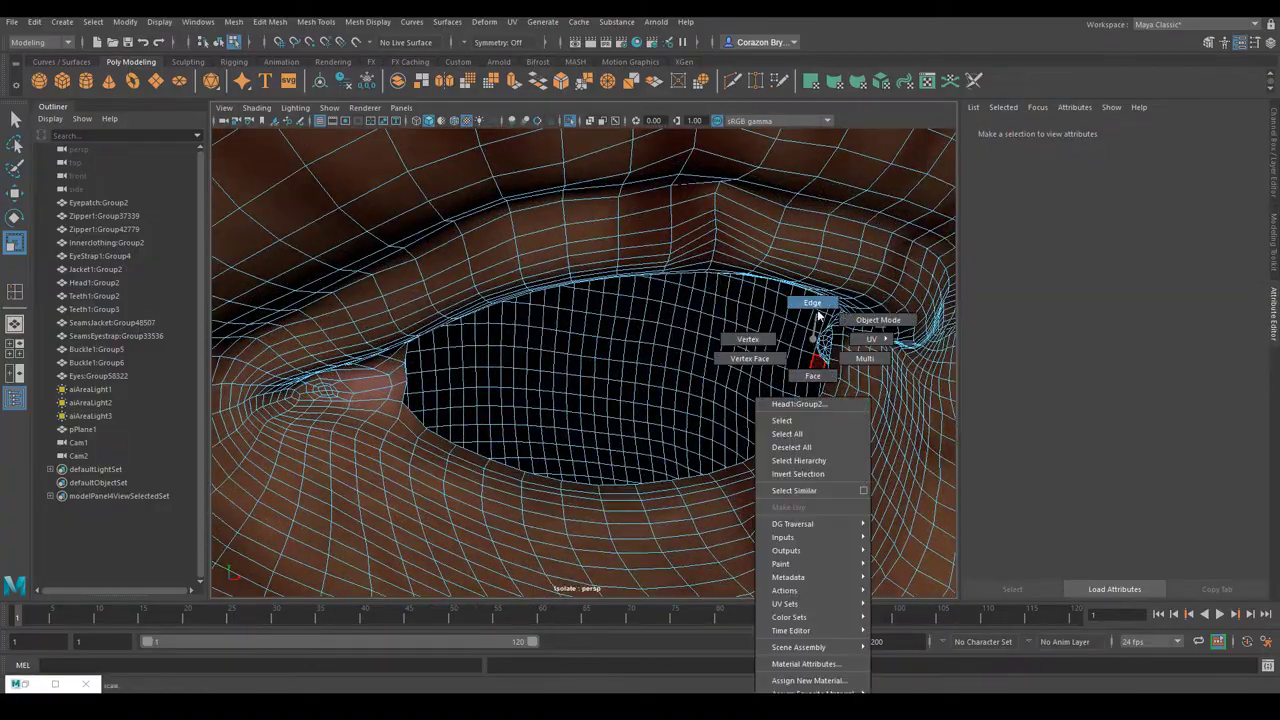
right_drag(818, 313, 817, 307)
double_click(825, 389)
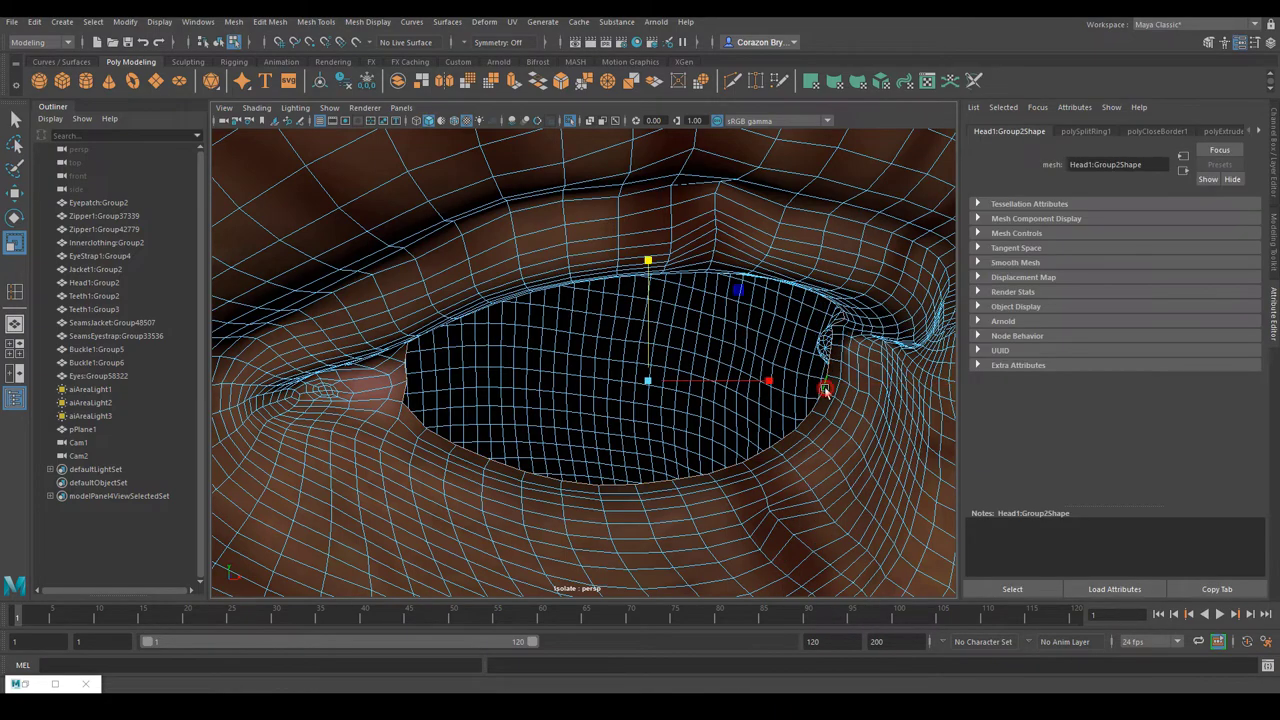
scroll(754, 377, down, 5)
alt+drag(754, 377, 805, 372)
scroll(869, 406, up, 4)
key(ctrl+e)
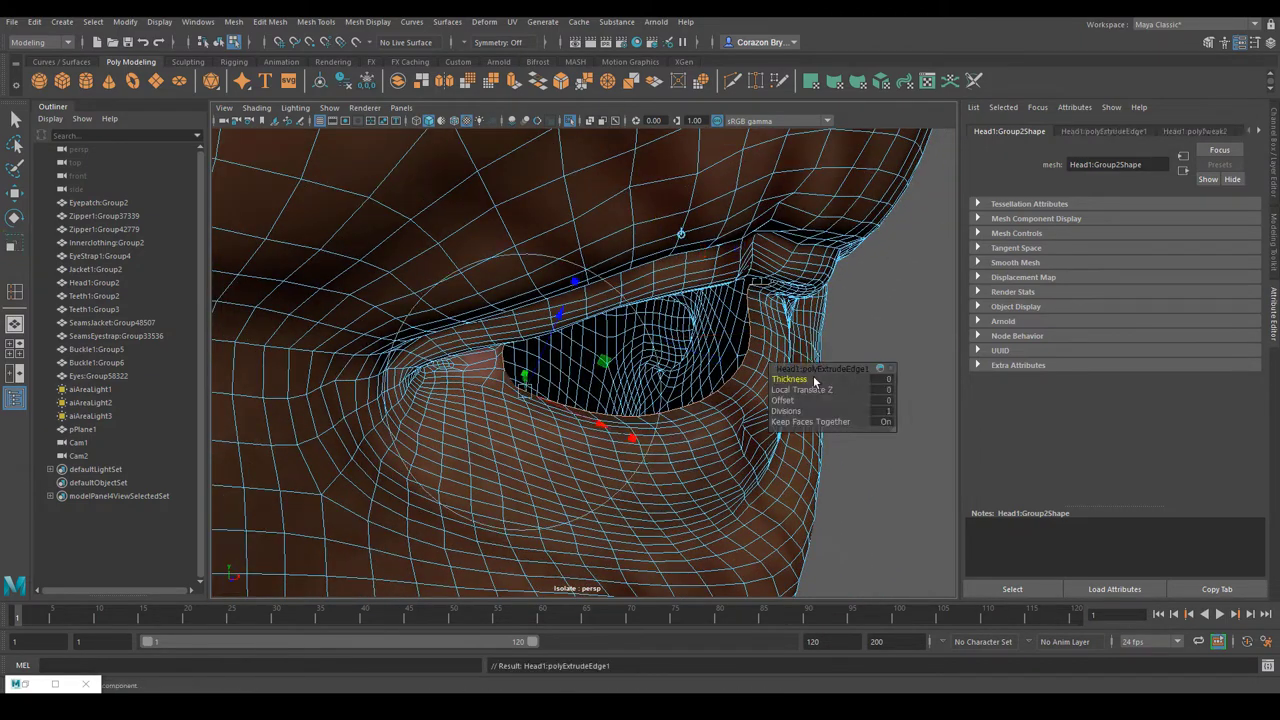
mouse_move(681, 236)
alt+mouse_down()
mouse_move(752, 400)
mouse_move(737, 388)
mouse_move(771, 380)
mouse_move(671, 387)
alt+mouse_up()
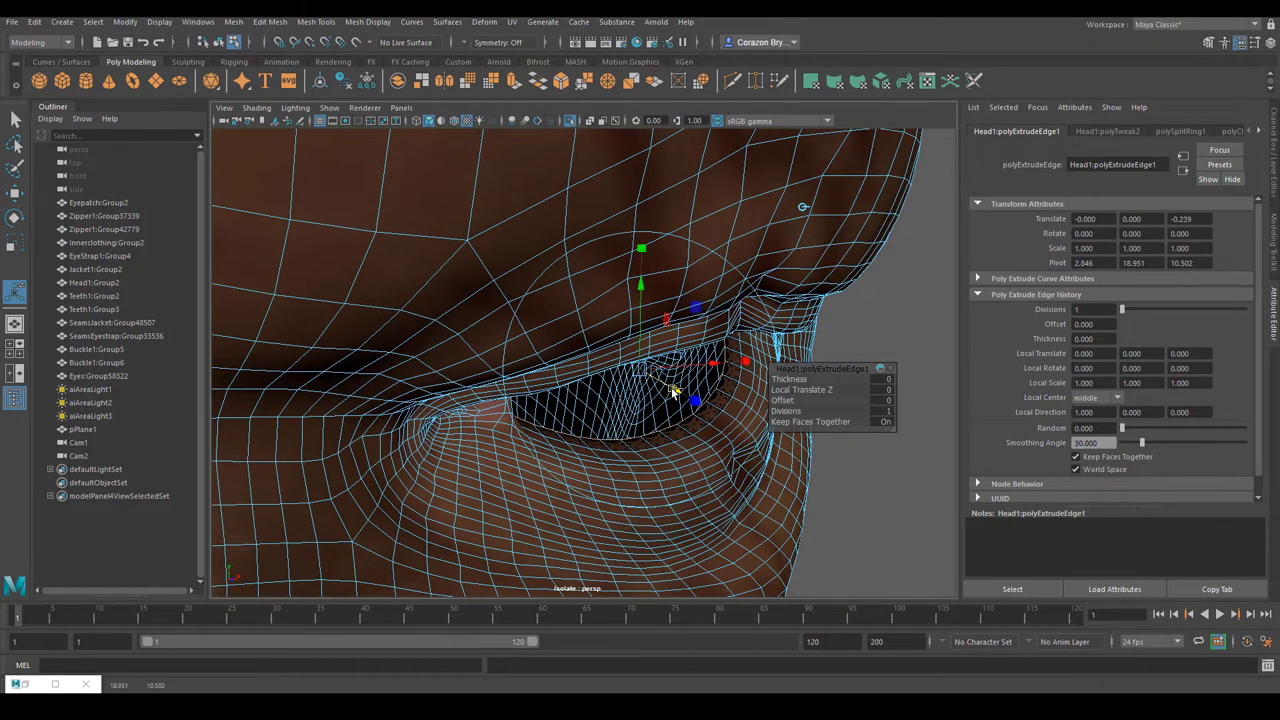
Extrude the left eye socket's inner border a second time, about 0.47 deeper into the head.
key(ctrl+e)
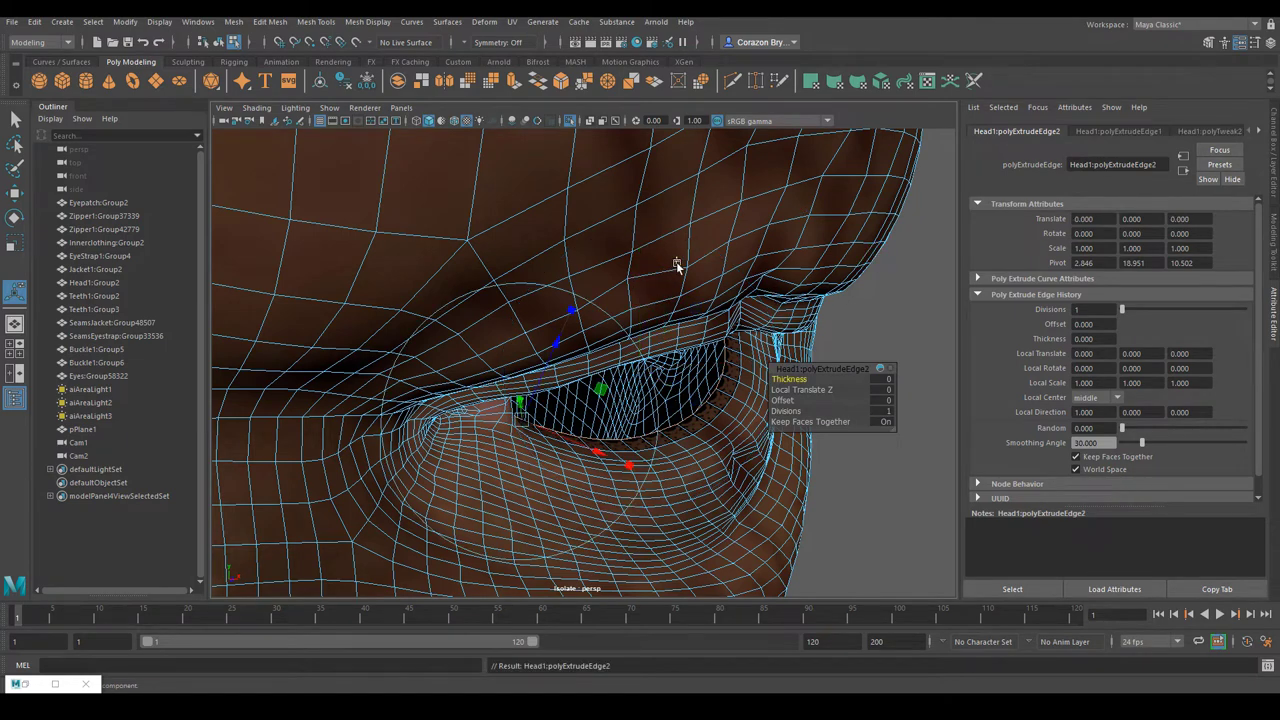
click(677, 265)
drag(667, 392, 650, 366)
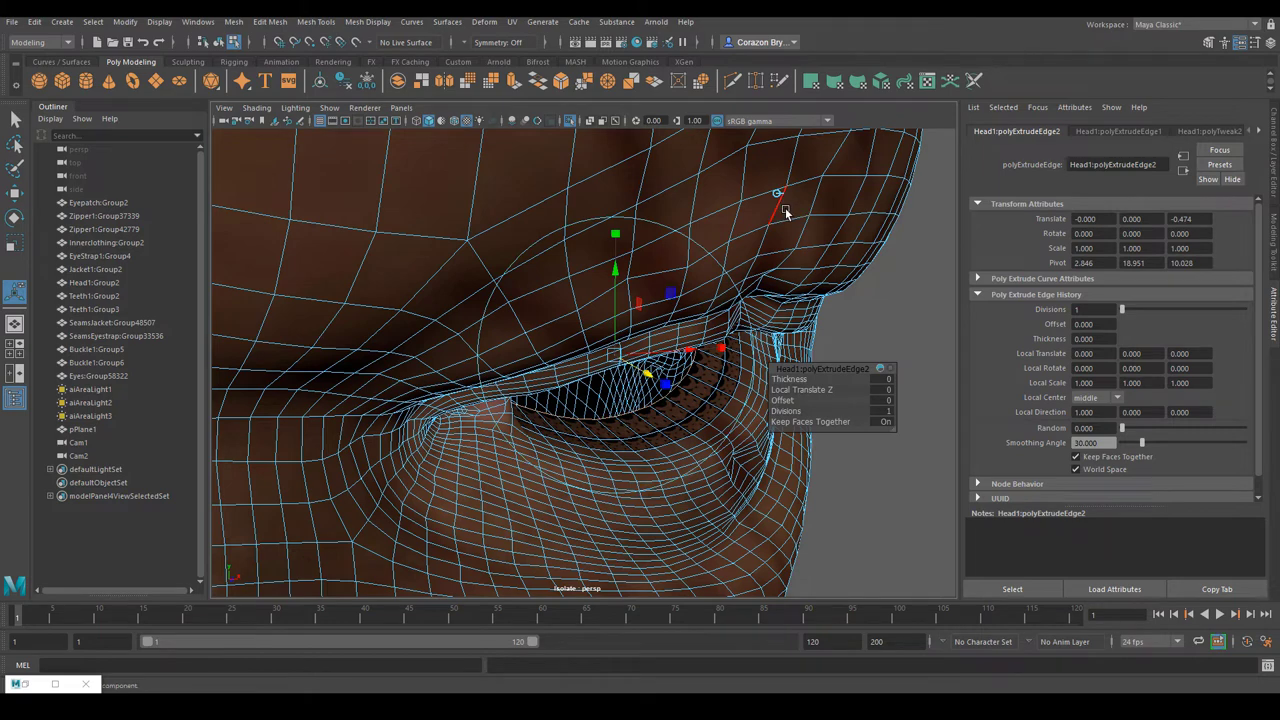
Extrude the left eye socket's inner border a third time, about 2.08 deeper, and switch to the Move tool.
key(ctrl+e)
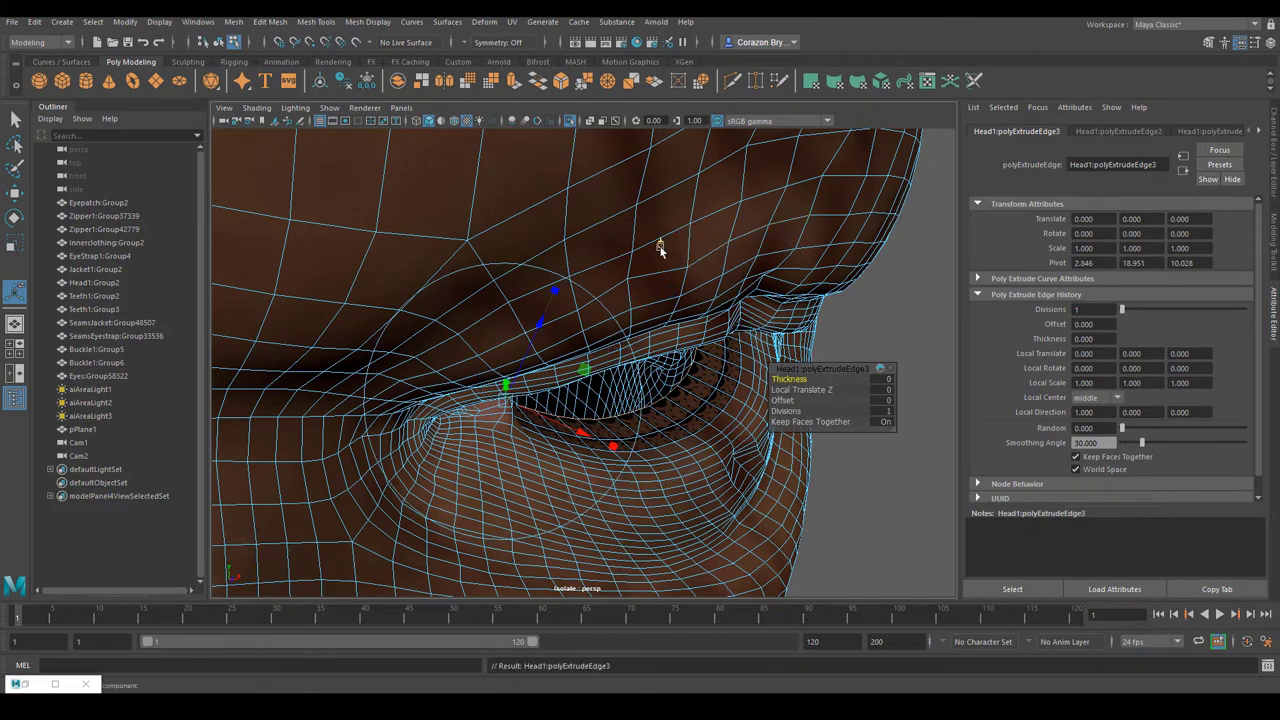
click(660, 247)
drag(650, 375, 560, 311)
alt+drag(560, 311, 603, 357)
alt+middle_drag(601, 345, 677, 474)
alt+drag(677, 474, 654, 424)
key(w)
alt+drag(656, 426, 765, 449)
key(w)
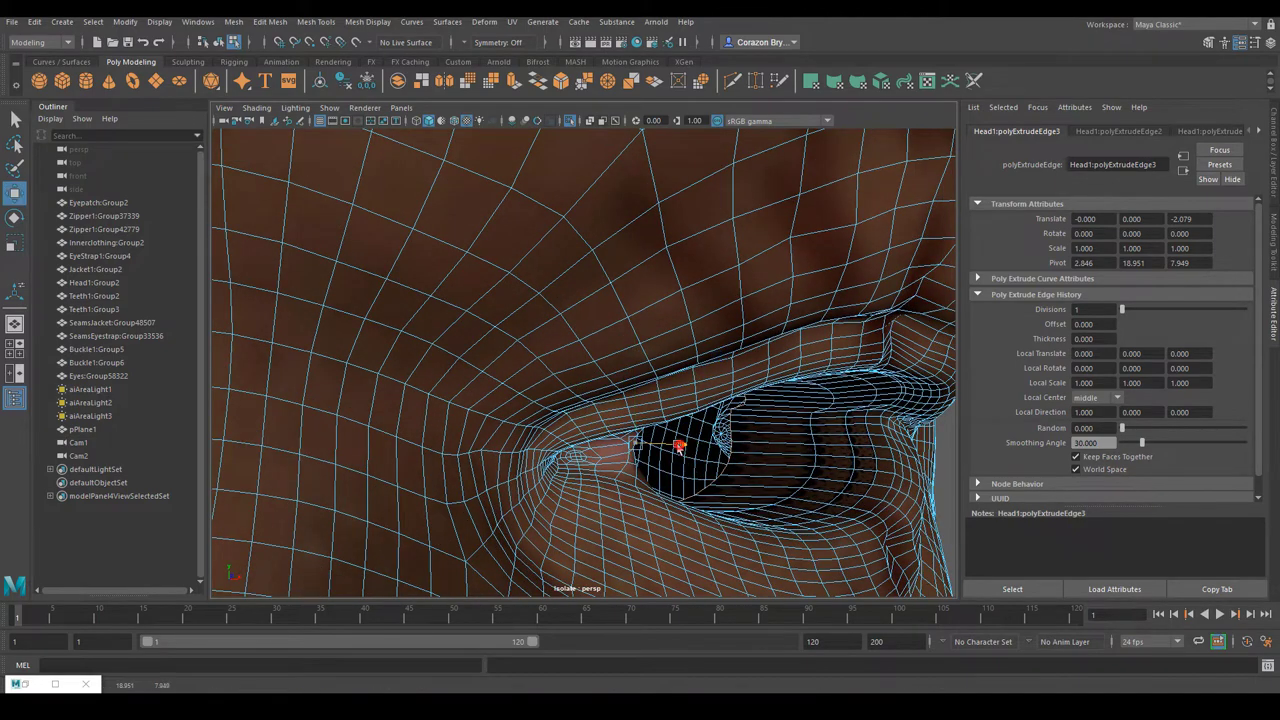
mouse_move(669, 452)
alt+mouse_down()
mouse_move(688, 451)
mouse_move(651, 457)
alt+mouse_up()
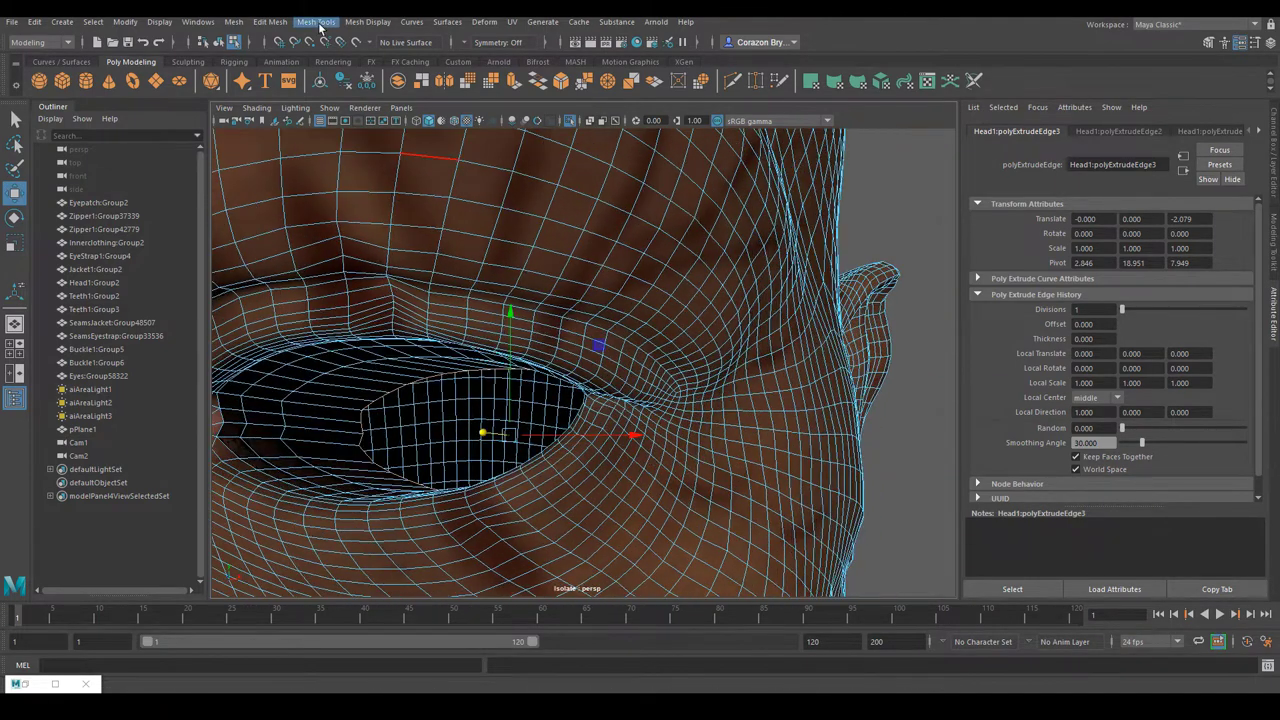
Close the open back of the left eye socket with Fill Hole and clear the selection.
click(234, 22)
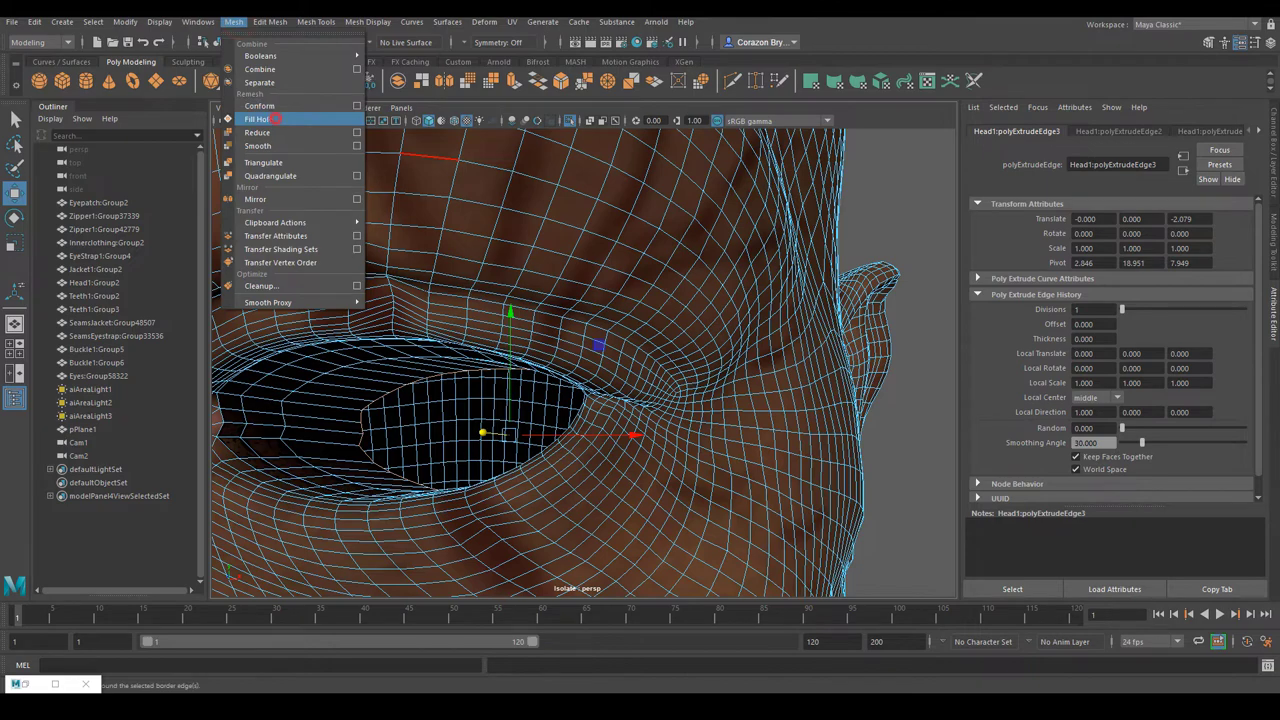
click(272, 119)
alt+drag(560, 297, 651, 311)
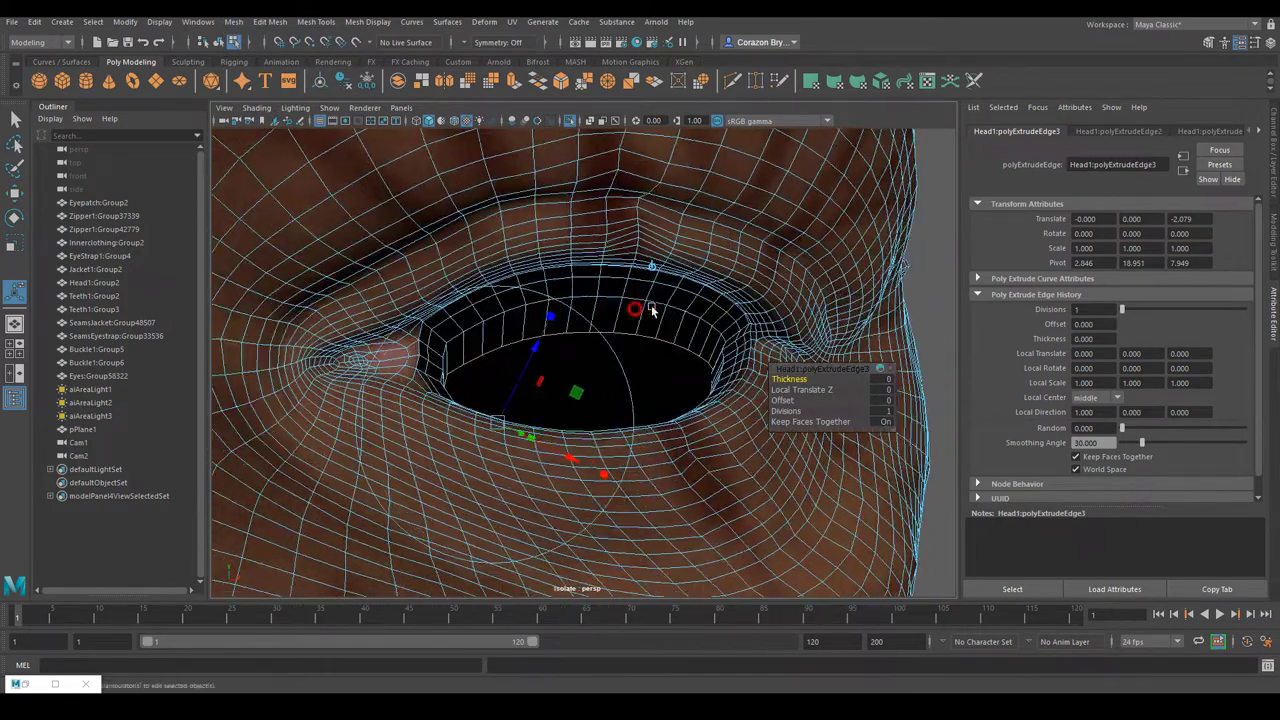
click(943, 260)
Select the left socket's edge loop from the second extrusion, enlarge it vertically and horizontally, and deselect it.
right_drag(673, 287, 665, 266)
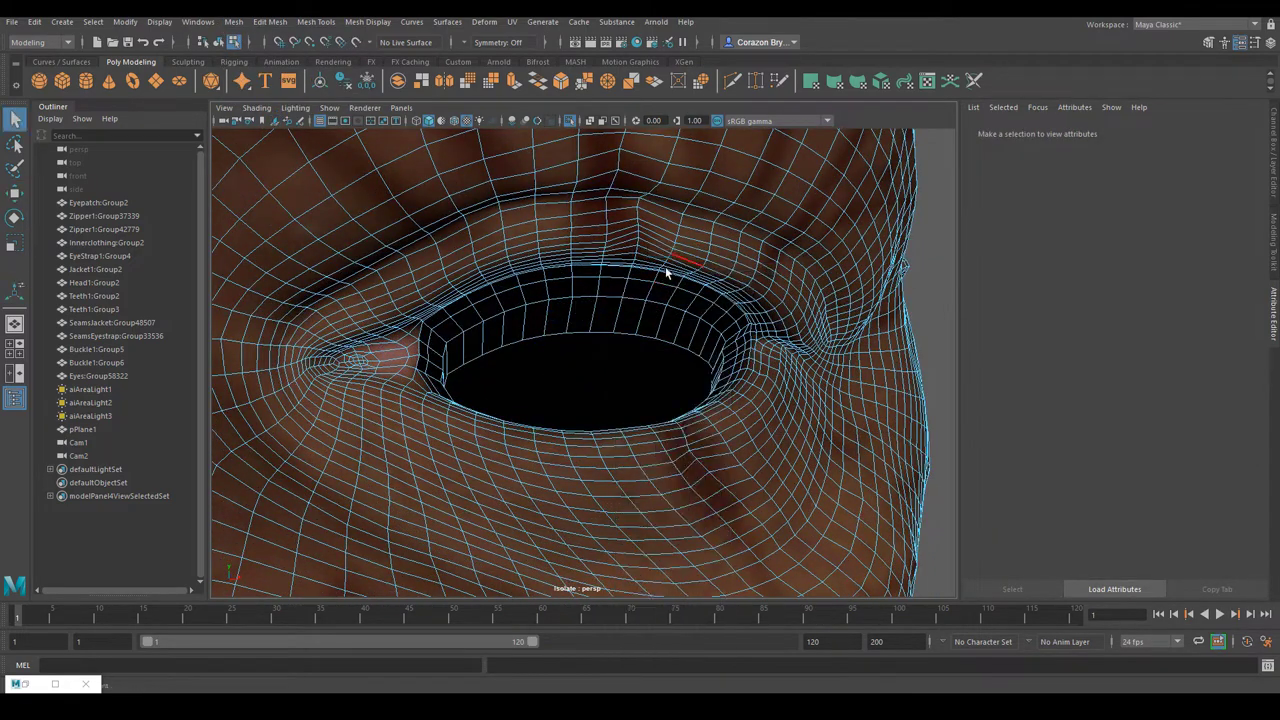
click(563, 299)
key(w)
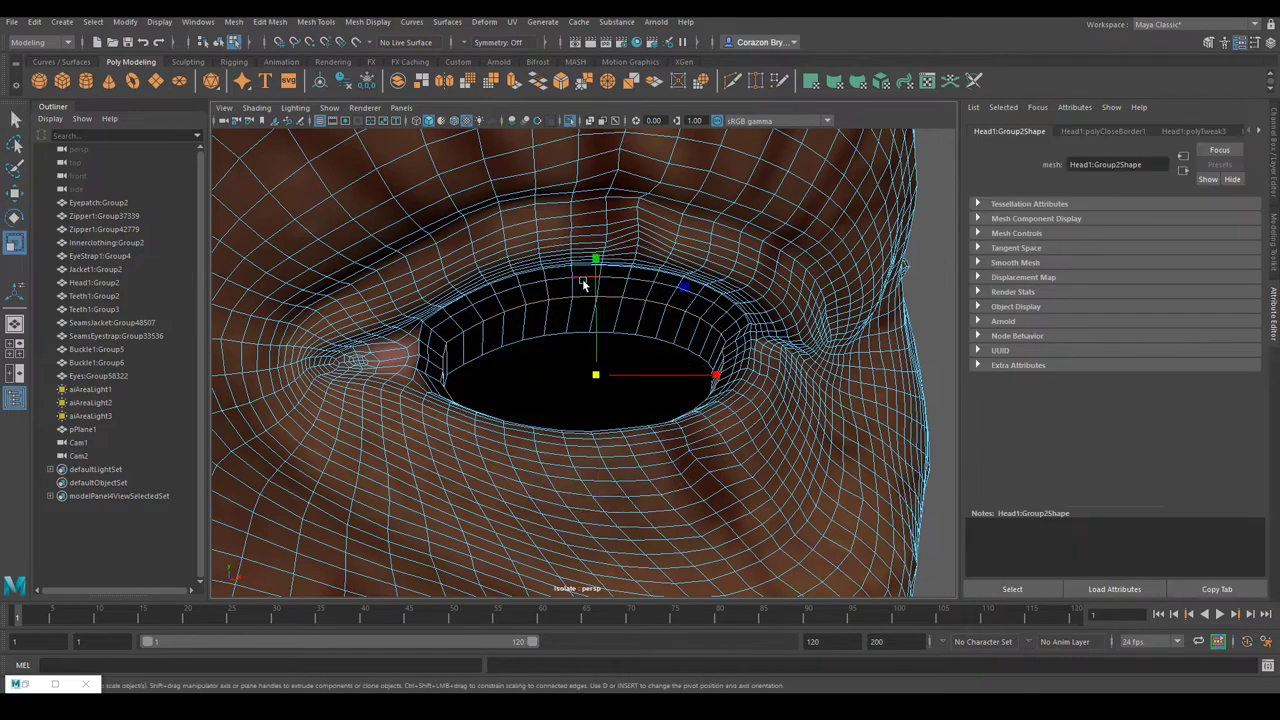
drag(597, 261, 594, 237)
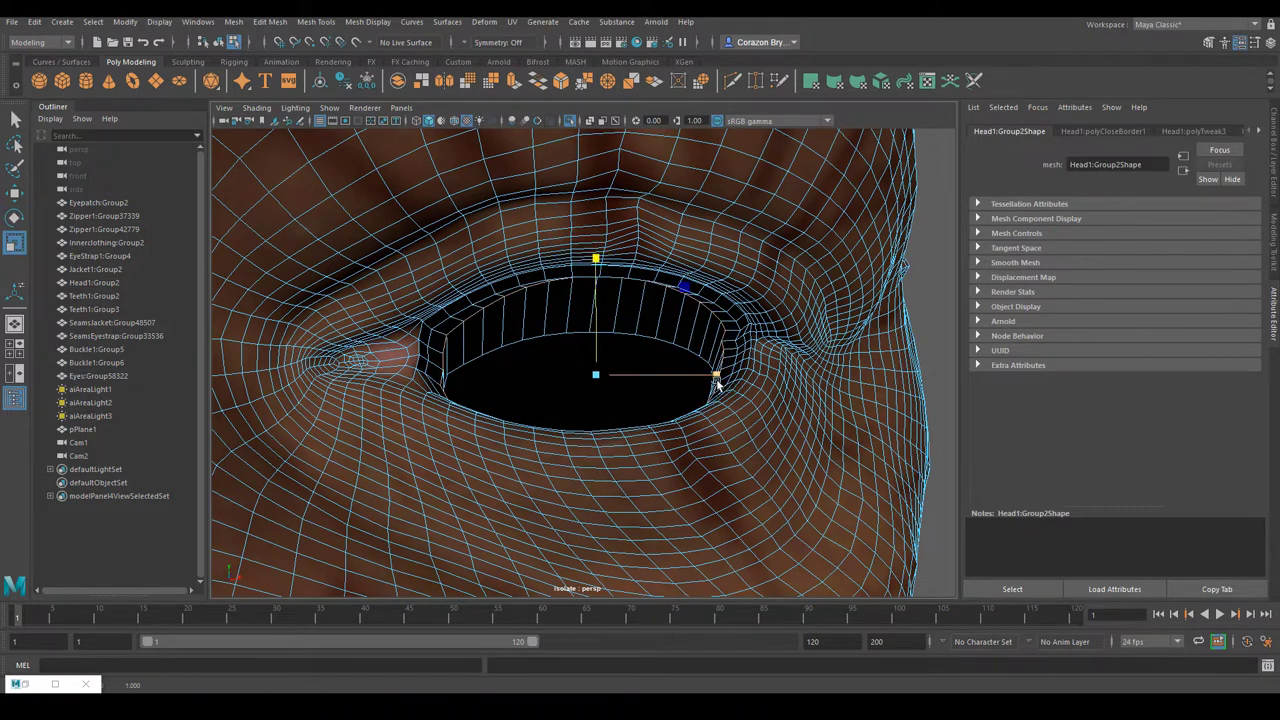
drag(717, 383, 636, 209)
alt+drag(674, 263, 620, 277)
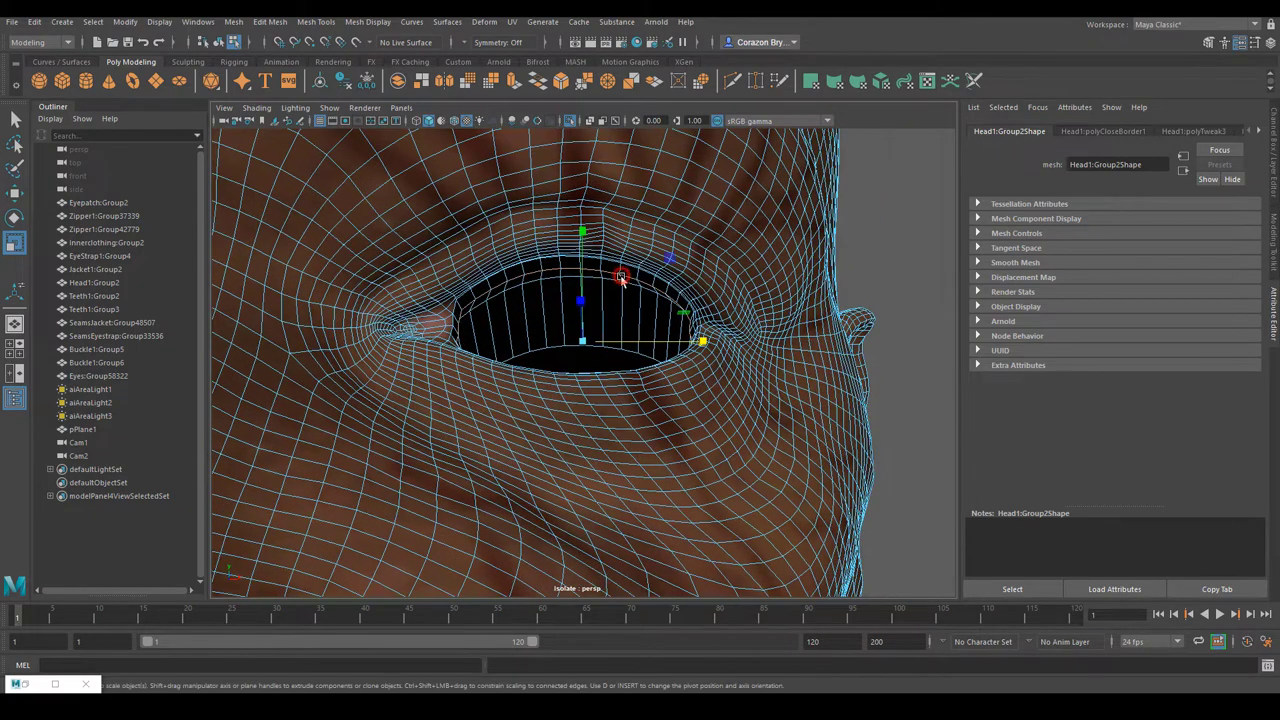
drag(580, 237, 580, 199)
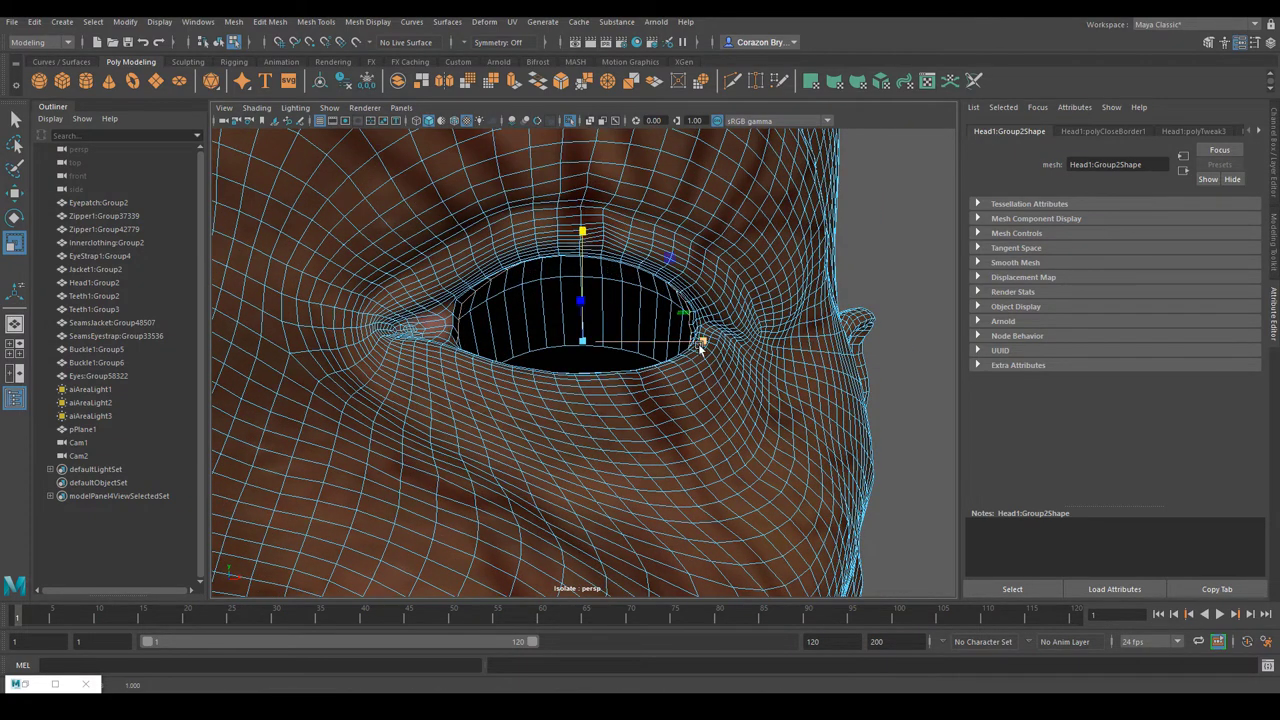
scroll(700, 350, down, 3)
alt+middle_drag(689, 363, 820, 378)
click(837, 385)
Return the head mesh to Object Mode.
scroll(800, 450, down, 3)
alt+drag(821, 380, 737, 400)
scroll(700, 390, down, 3)
alt+middle_drag(660, 380, 714, 307)
right_click(705, 287)
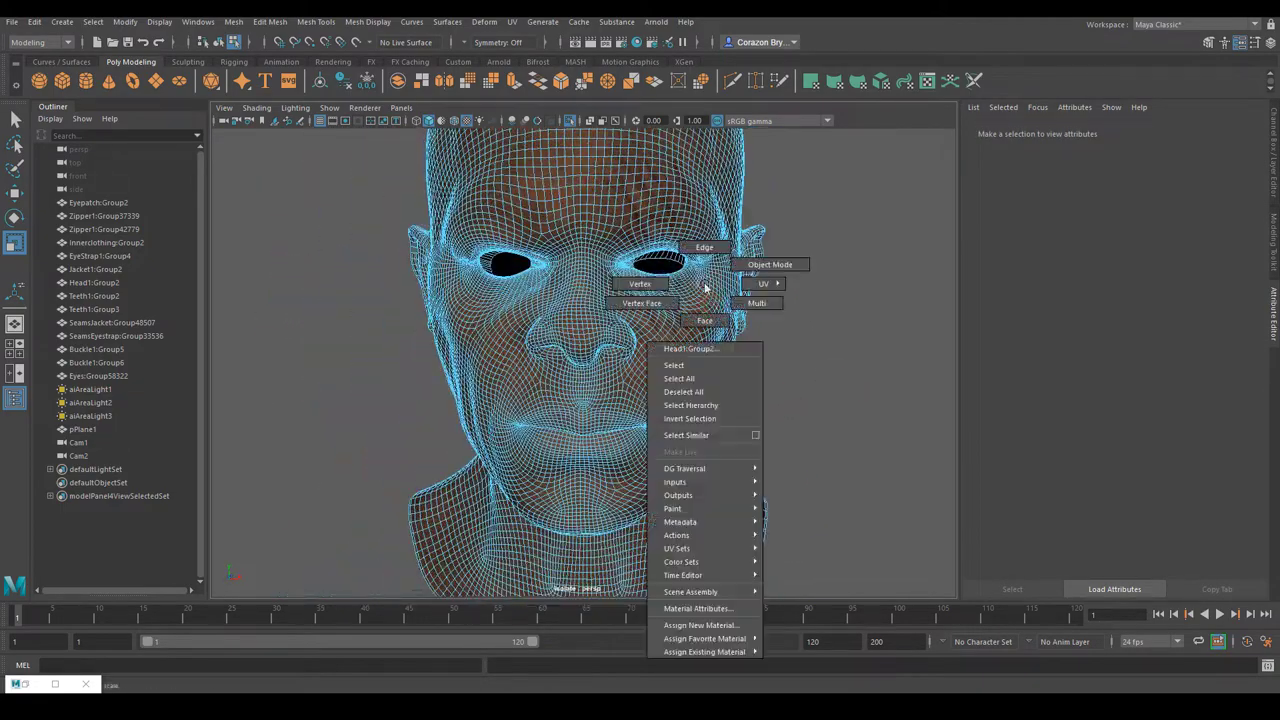
click(762, 264)
Switch the head to edge selection and select the open border edge loop at the base of the neck.
alt+drag(760, 394, 609, 400)
alt+right_drag(609, 400, 645, 545)
right_click(656, 408)
click(666, 302)
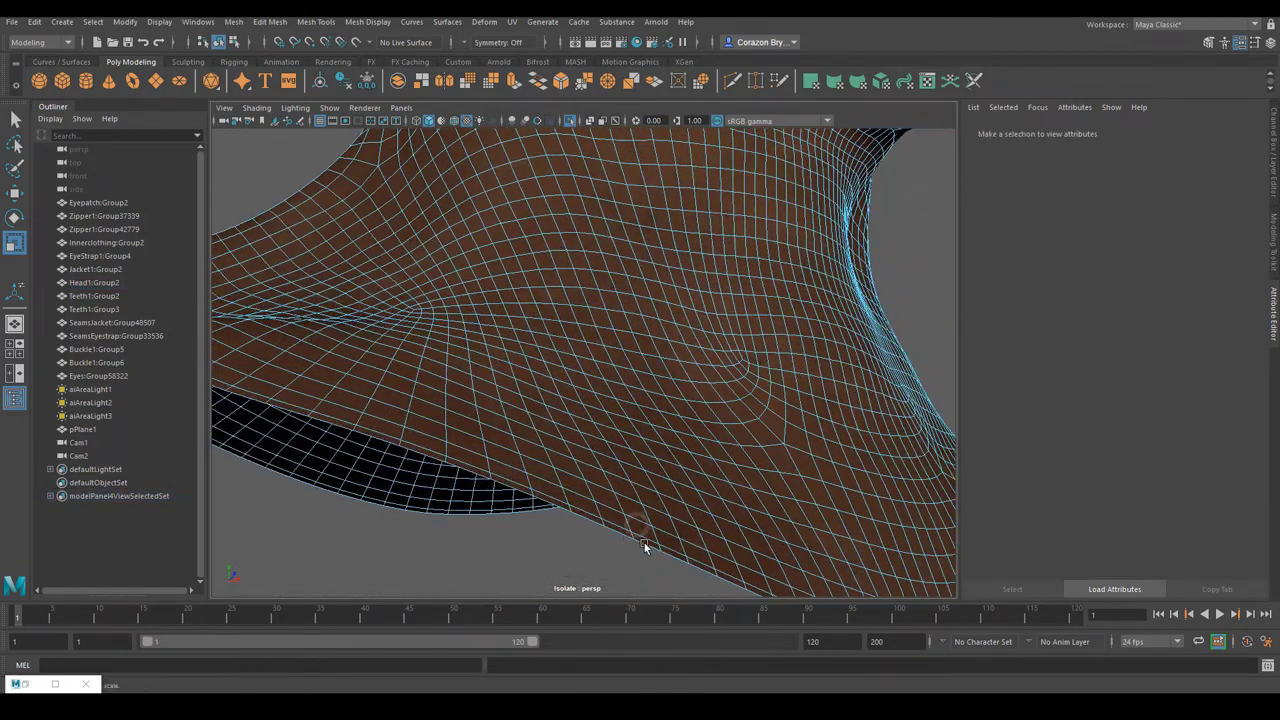
click(643, 545)
alt+drag(643, 545, 615, 482)
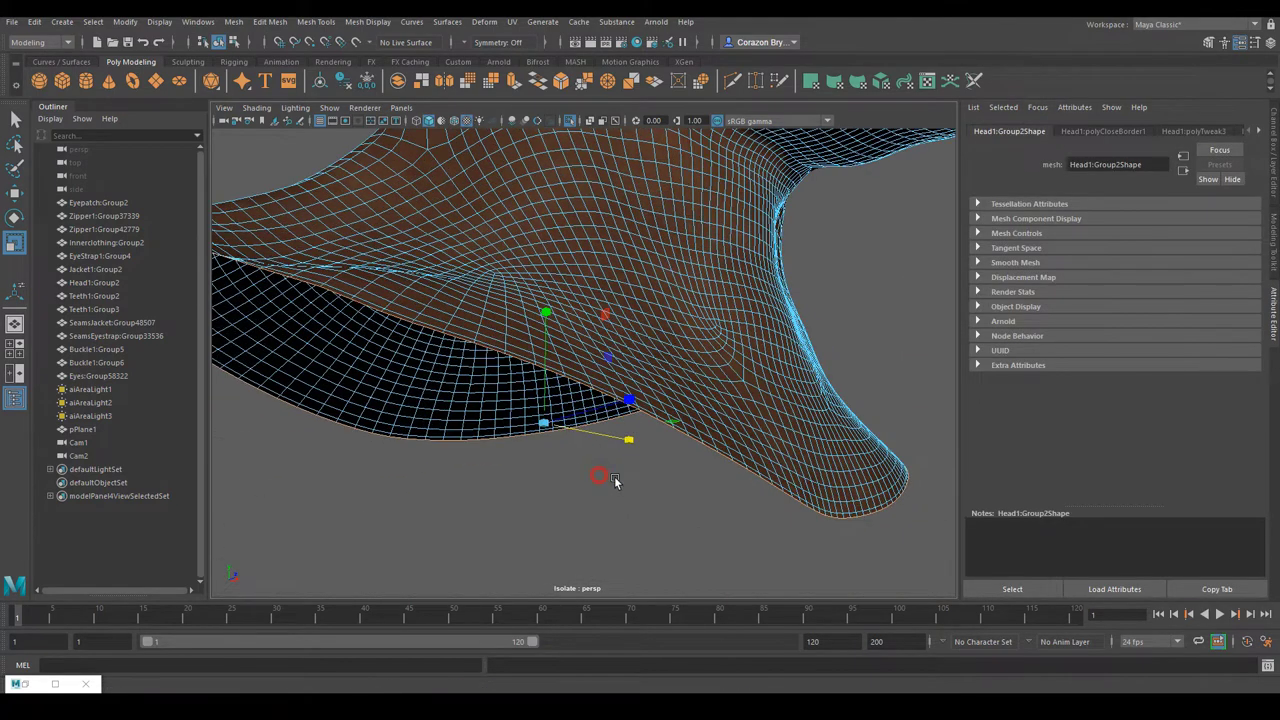
Check the selected neck border in wireframe, shaded and textured display.
key(4)
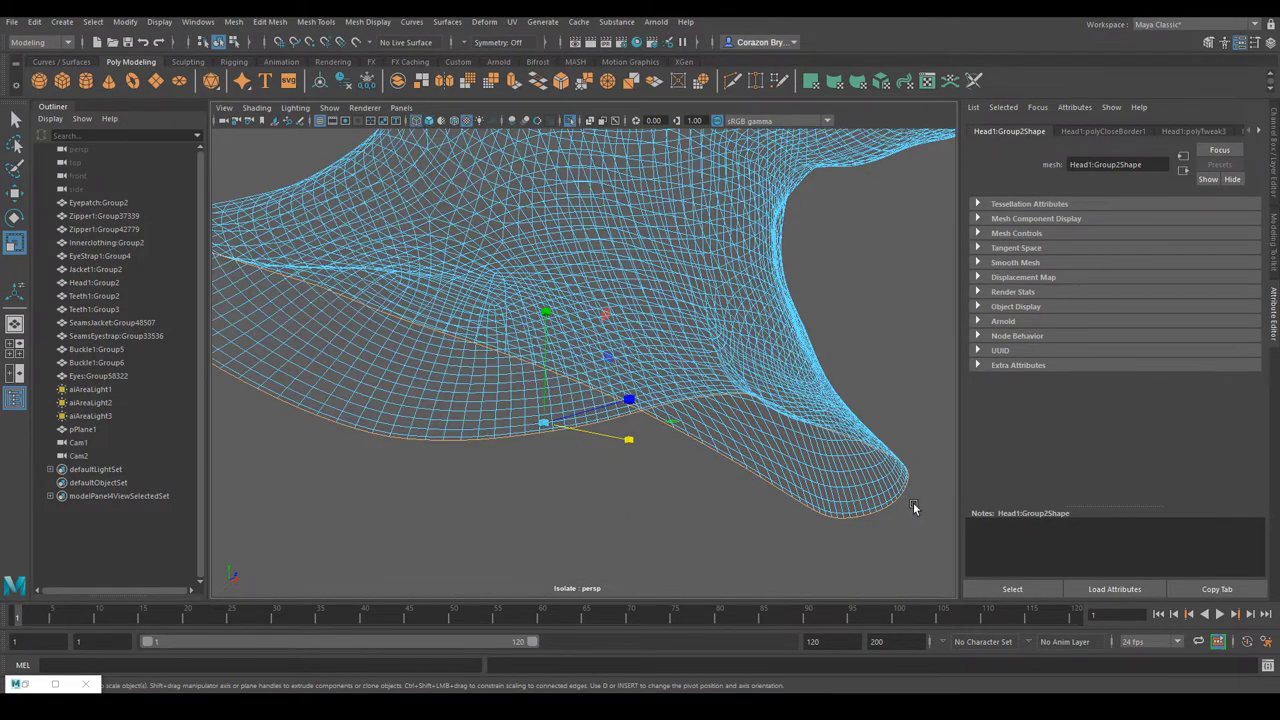
key(5)
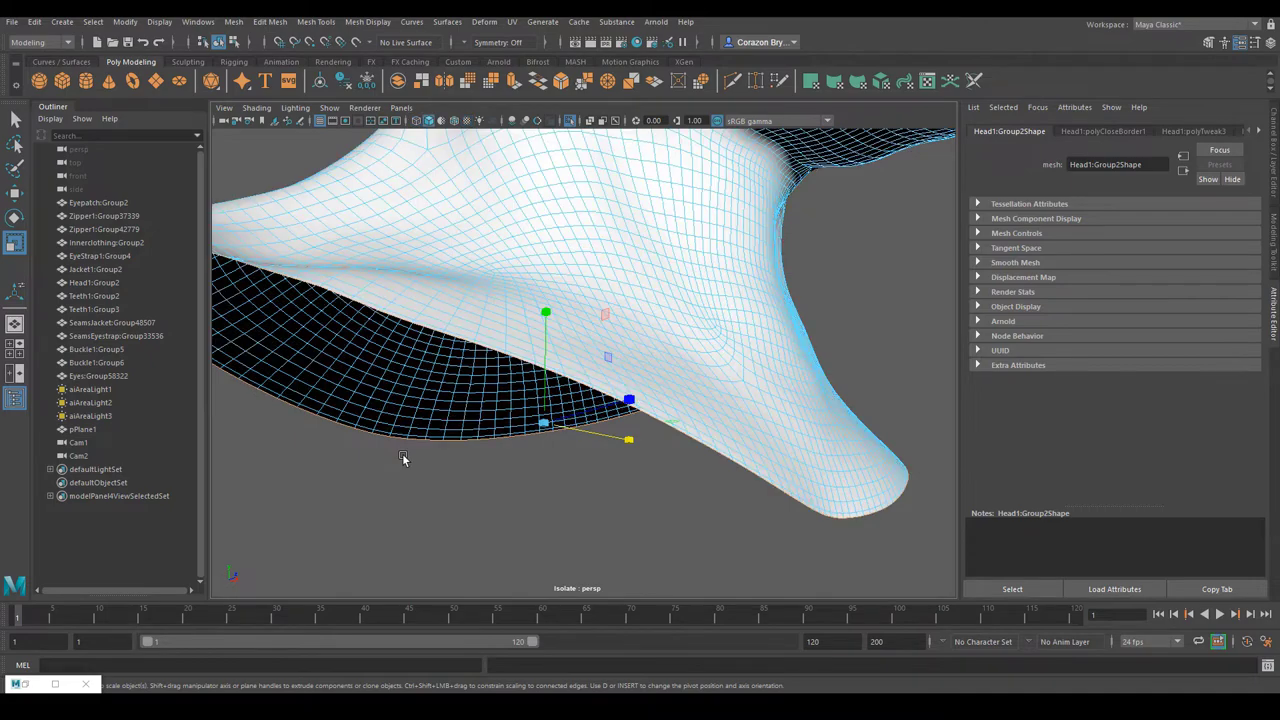
alt+drag(597, 462, 568, 472)
key(6)
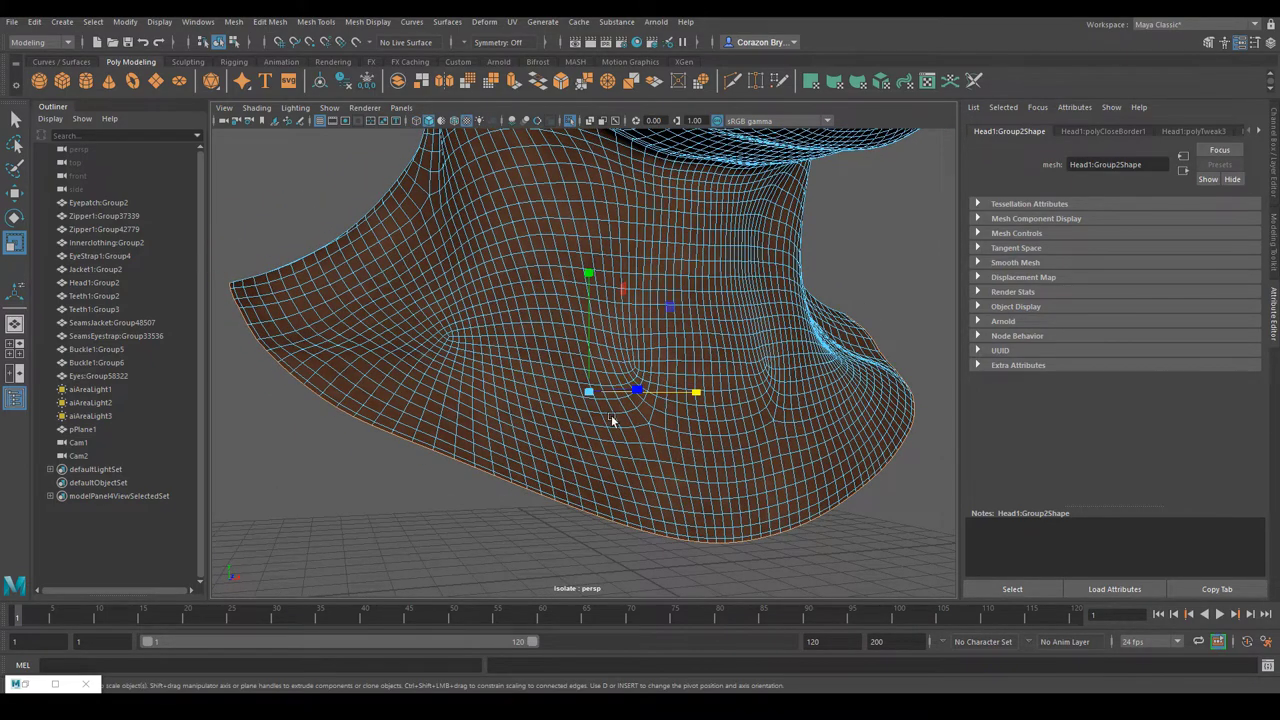
Extrude the neck's border edges about 1.32 straight down in world orientation.
key(w)
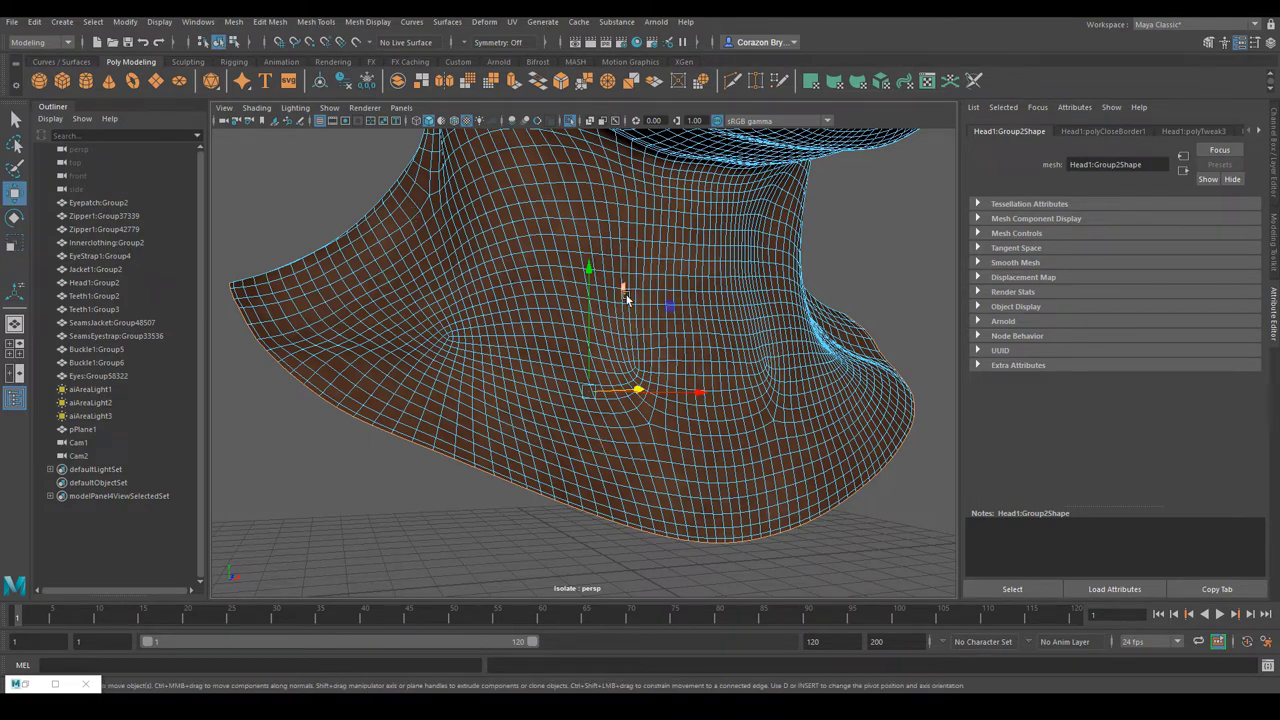
key(ctrl+e)
alt+drag(820, 388, 608, 367)
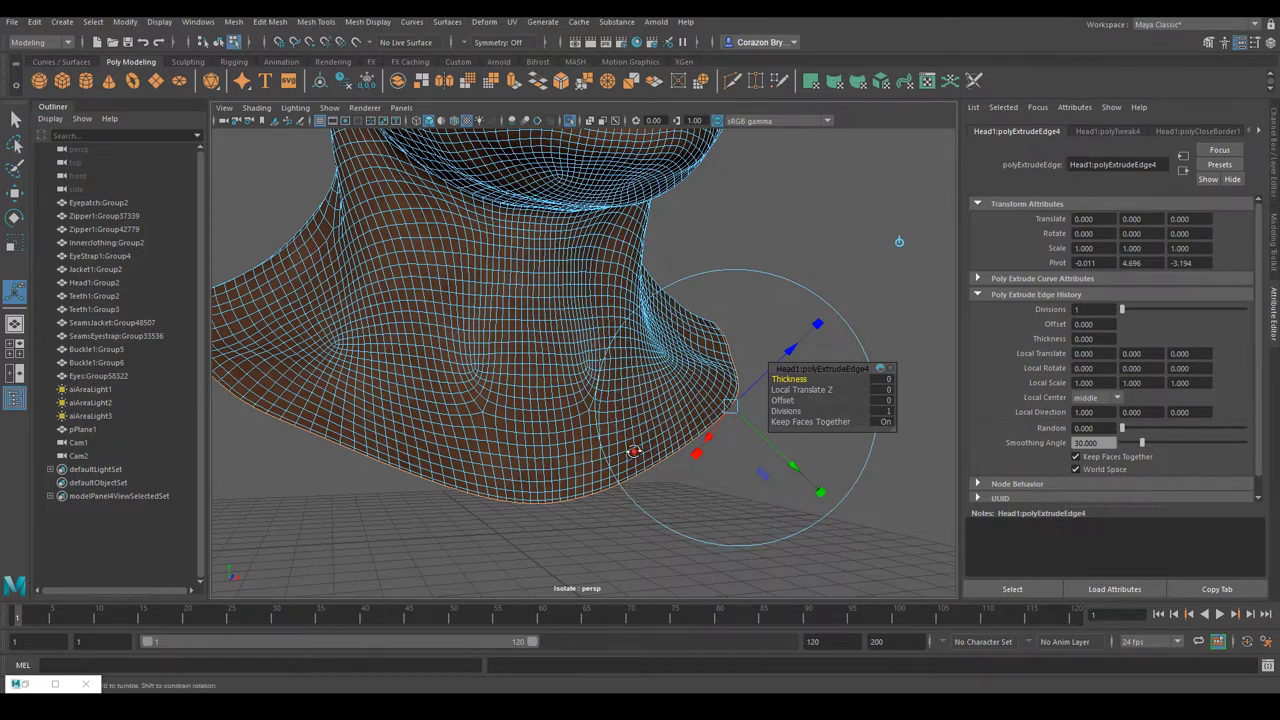
alt+drag(634, 452, 610, 461)
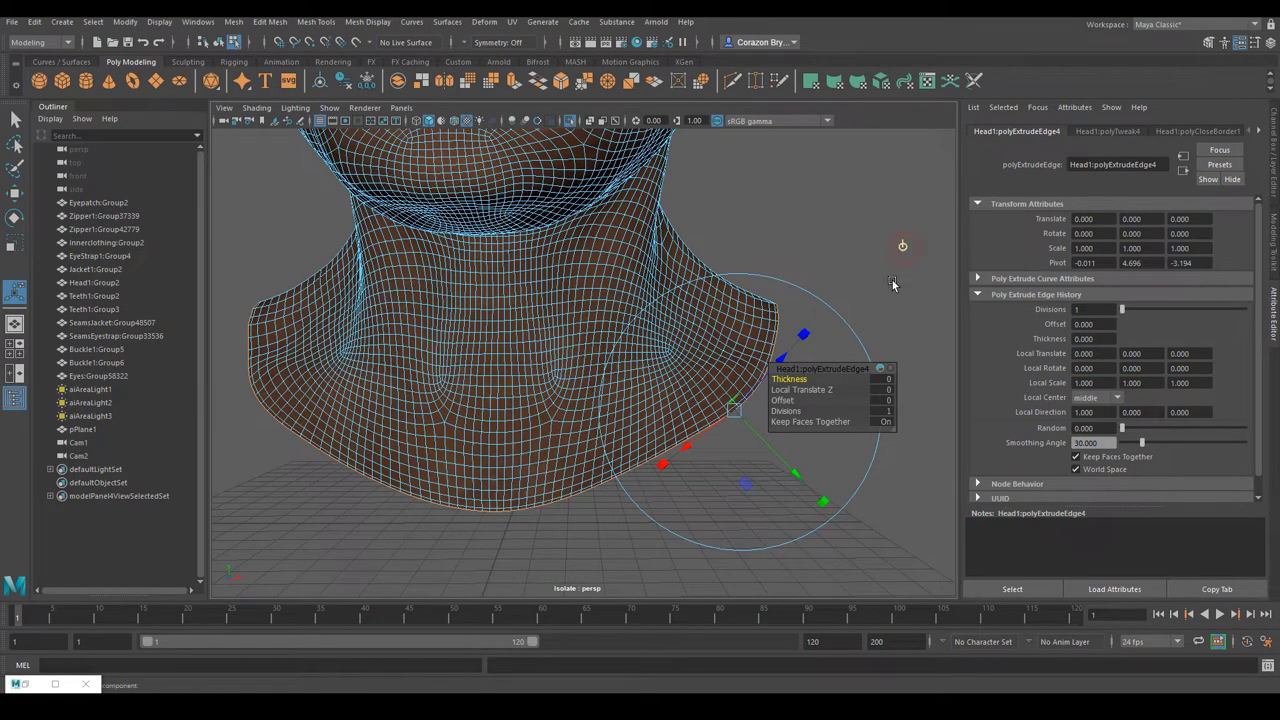
right_drag(783, 360, 807, 316)
alt+drag(902, 245, 672, 215)
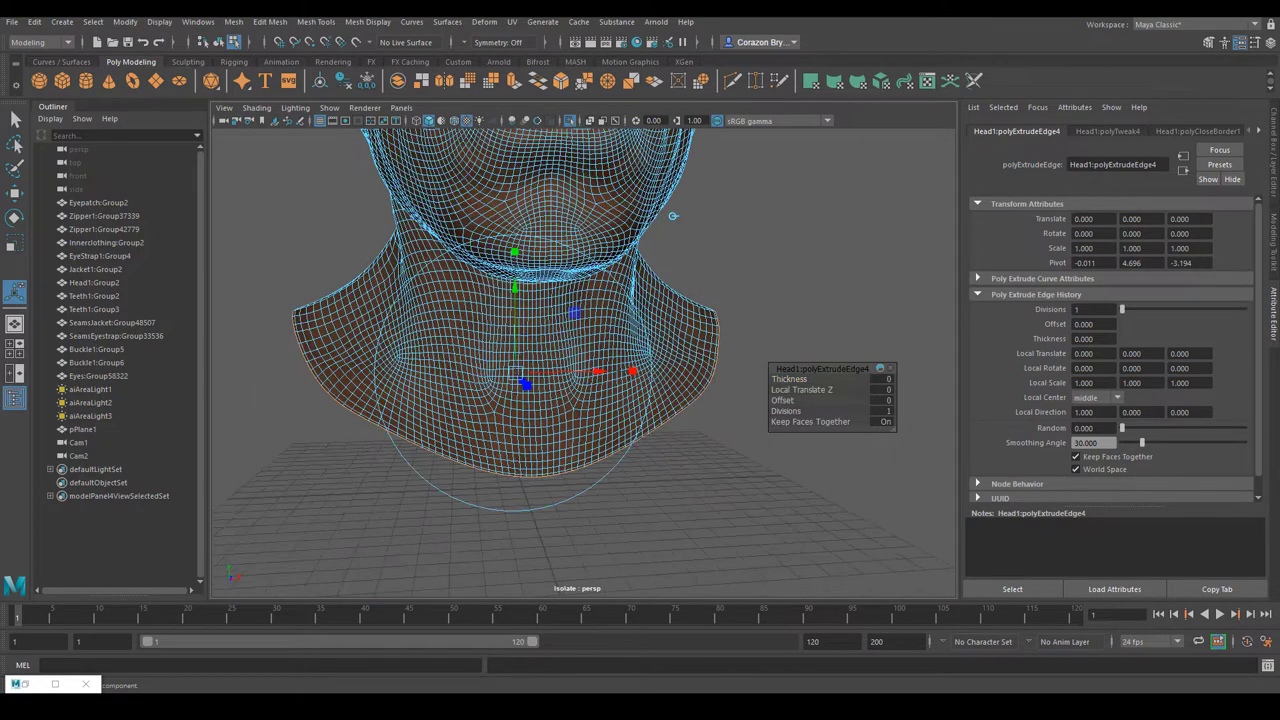
drag(517, 298, 530, 328)
alt+drag(546, 407, 481, 409)
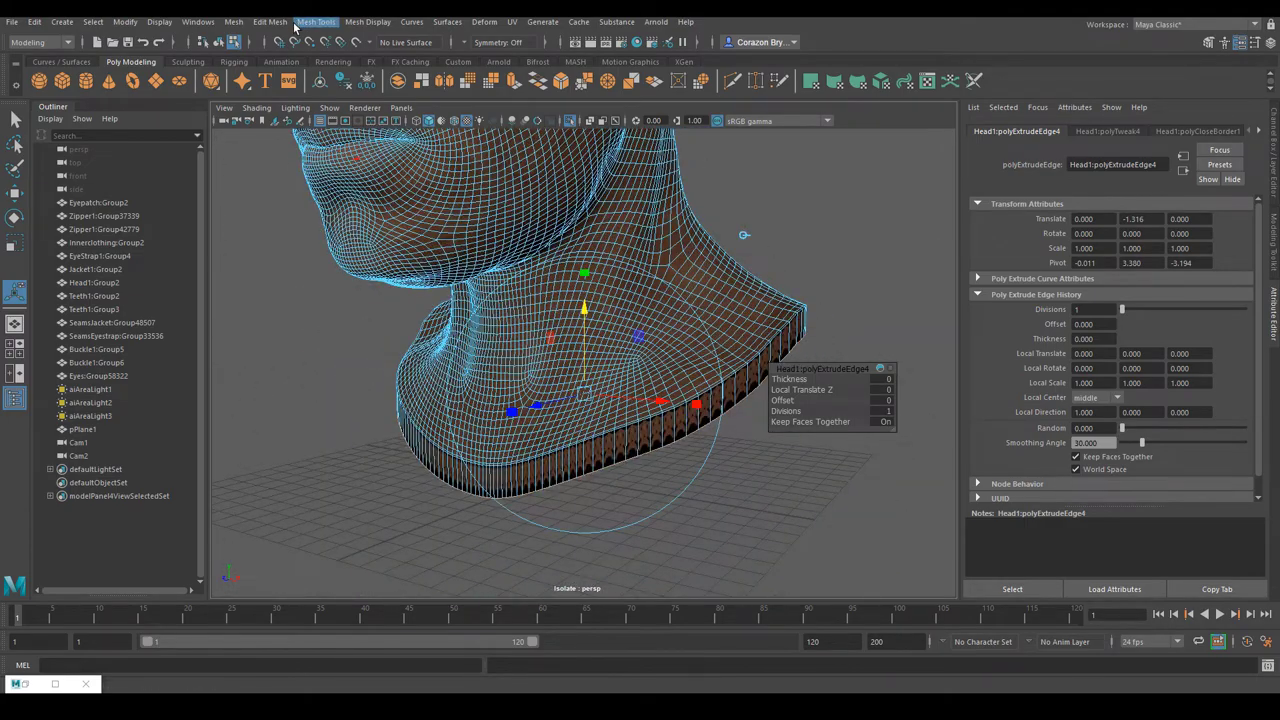
Cap the opening under the neck with Fill Hole and clear the selection.
click(237, 22)
click(275, 106)
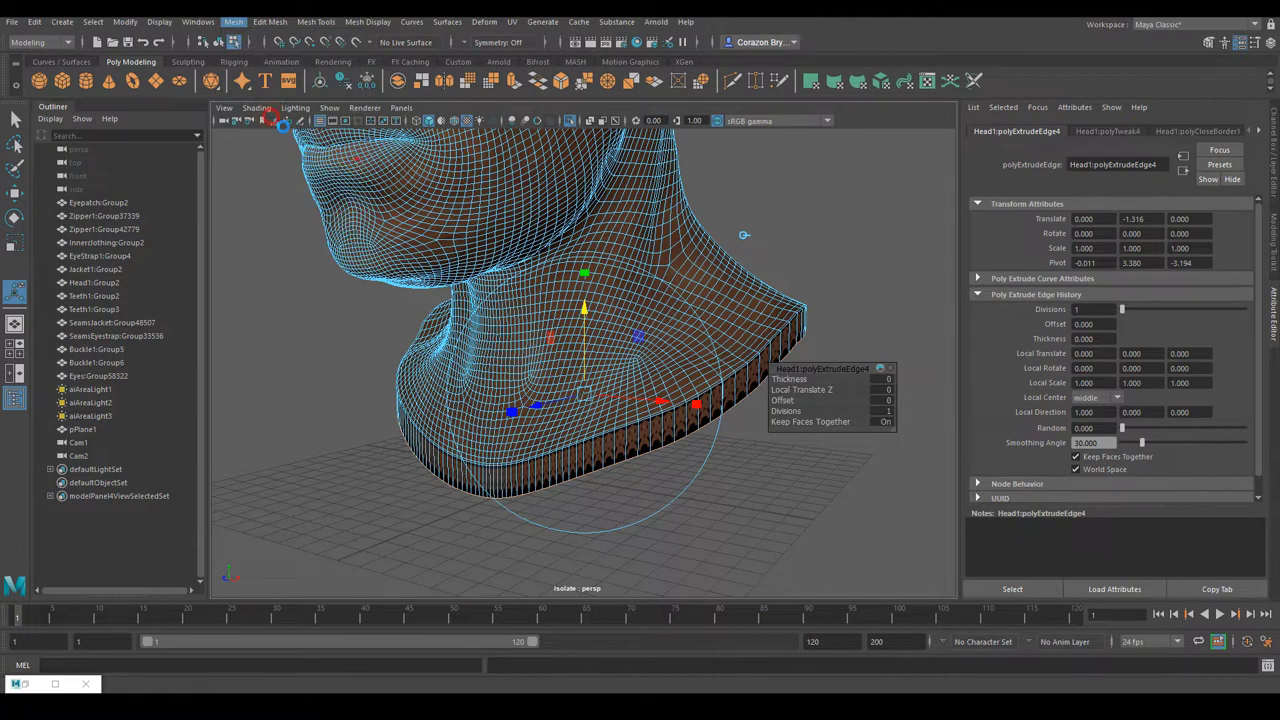
alt+drag(735, 440, 788, 420)
click(843, 400)
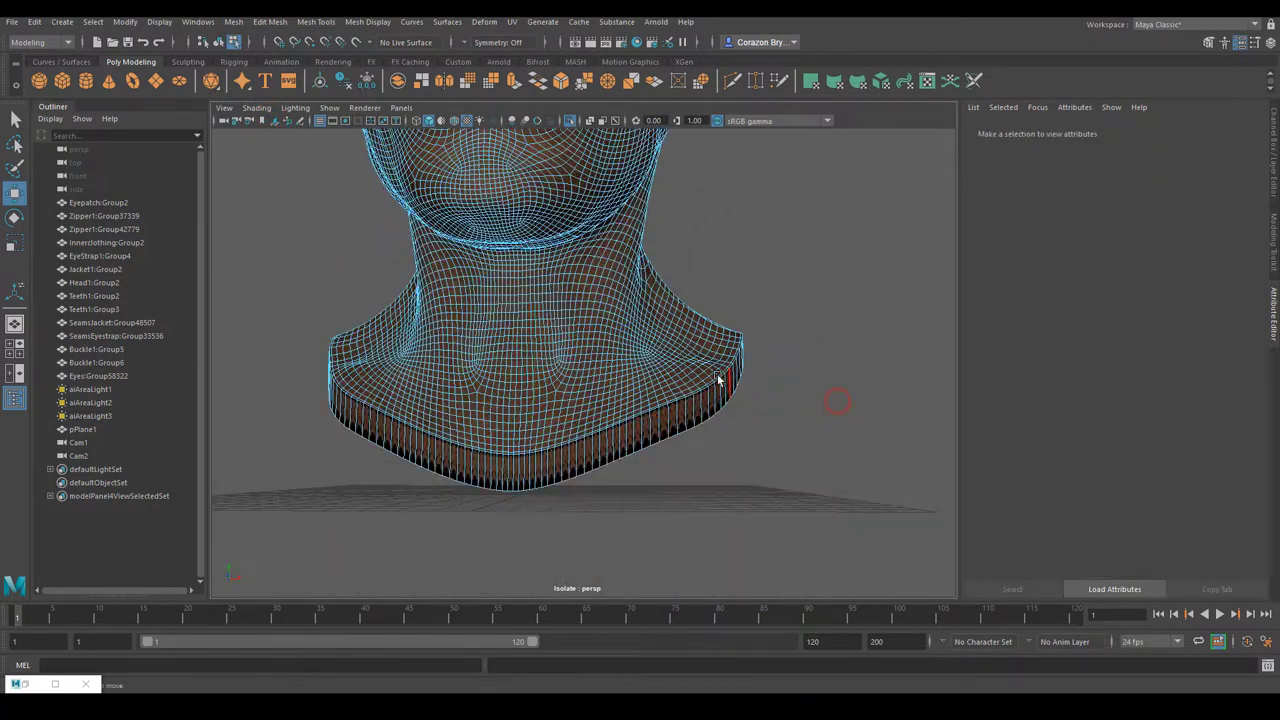
Put the head mesh back in Object Mode, deselect it, and activate the Select tool.
alt+drag(685, 447, 660, 411)
alt+middle_drag(590, 160, 603, 283)
right_drag(605, 278, 672, 254)
click(768, 306)
alt+drag(768, 306, 662, 380)
click(17, 120)
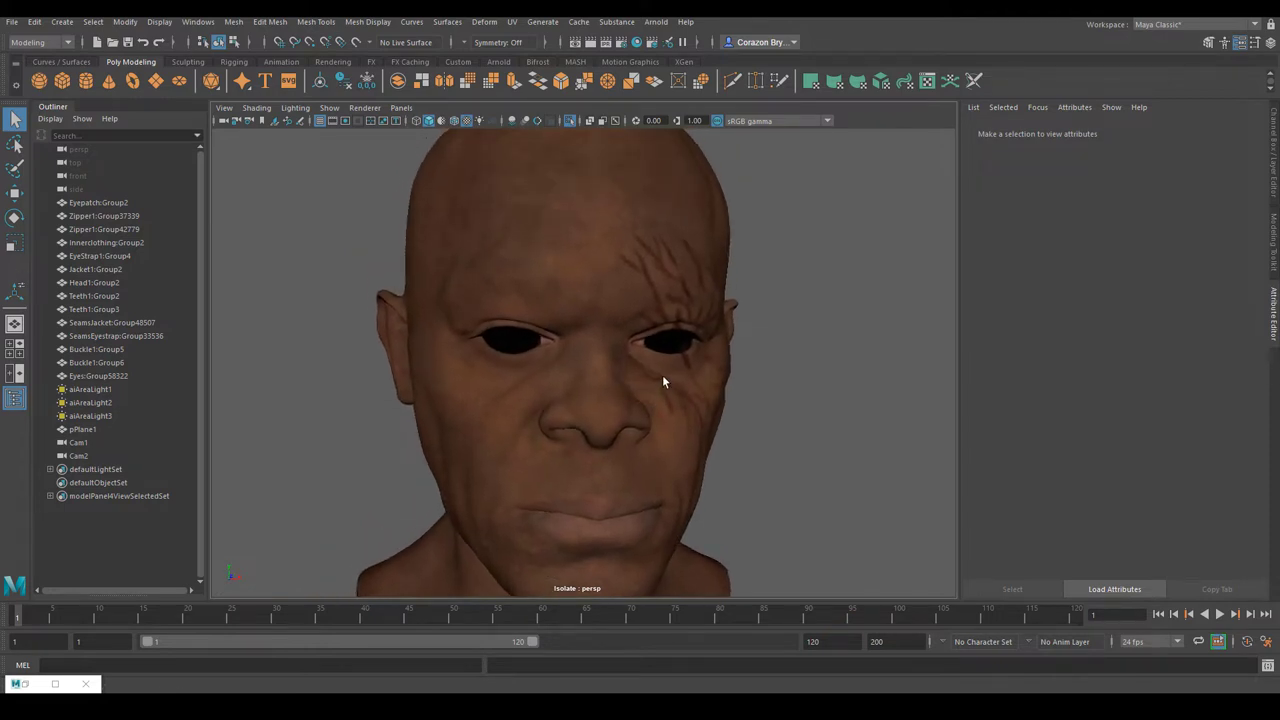
click(604, 236)
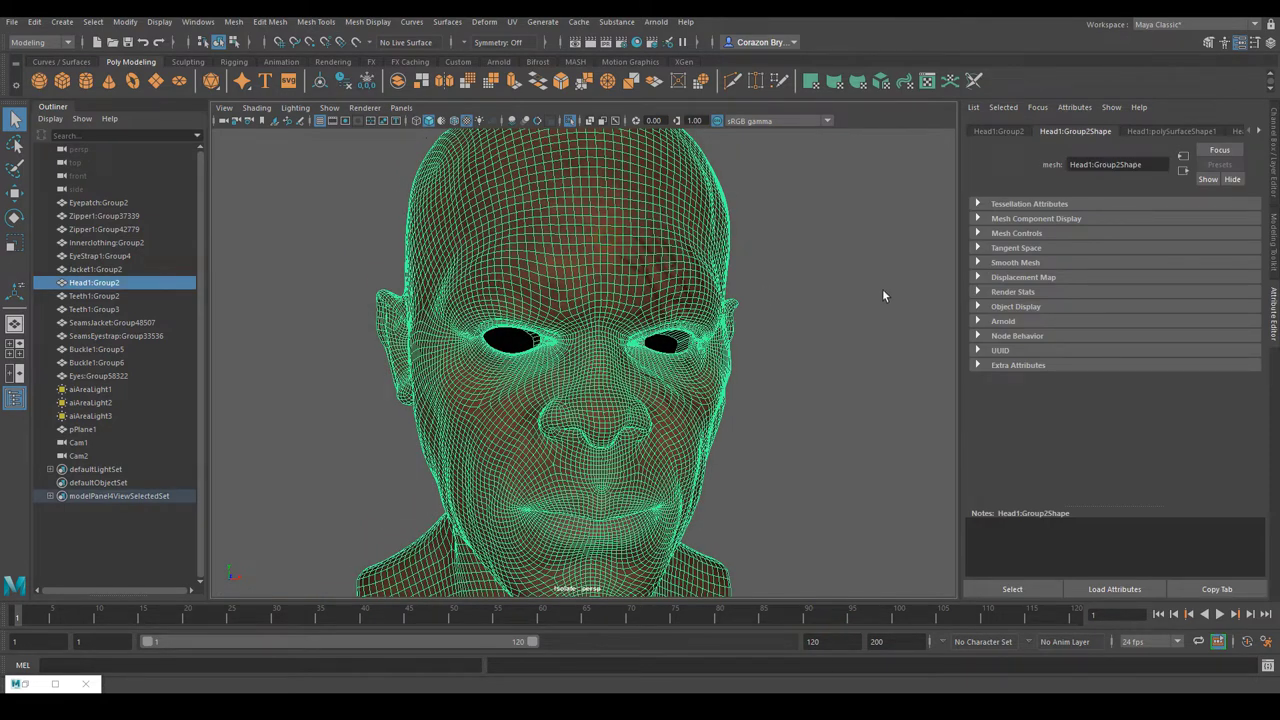
click(1003, 321)
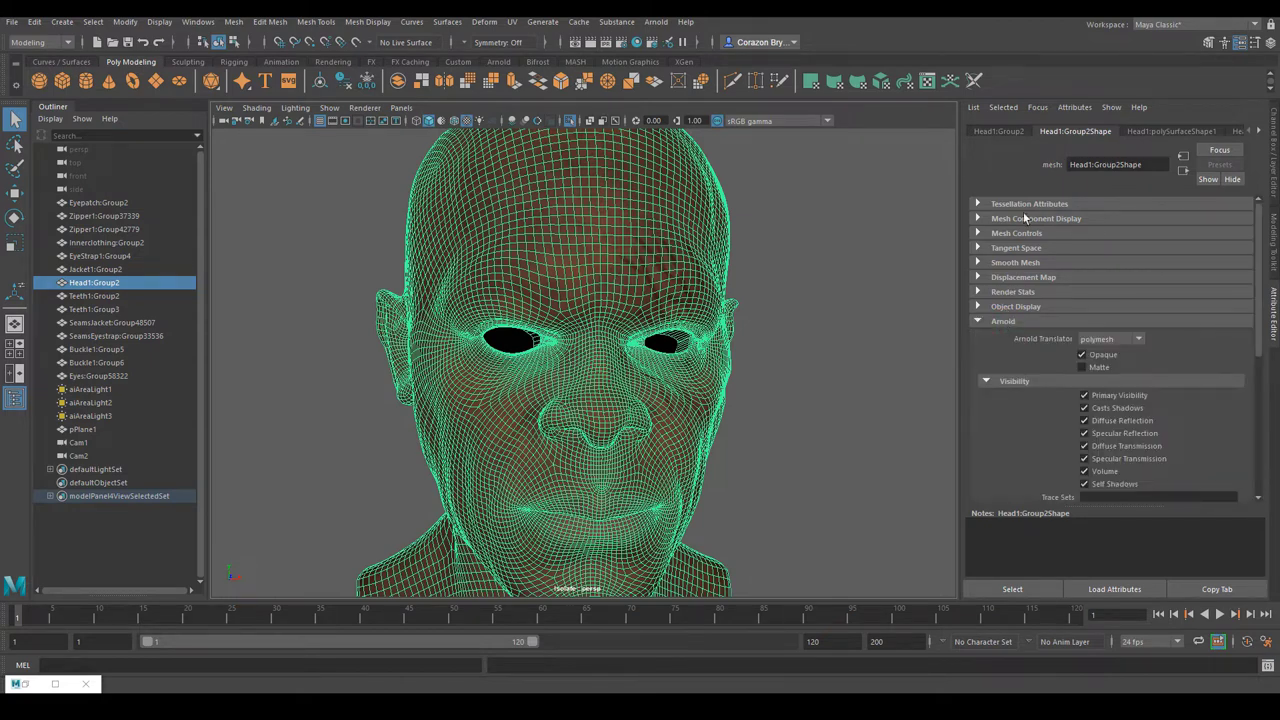
click(1005, 322)
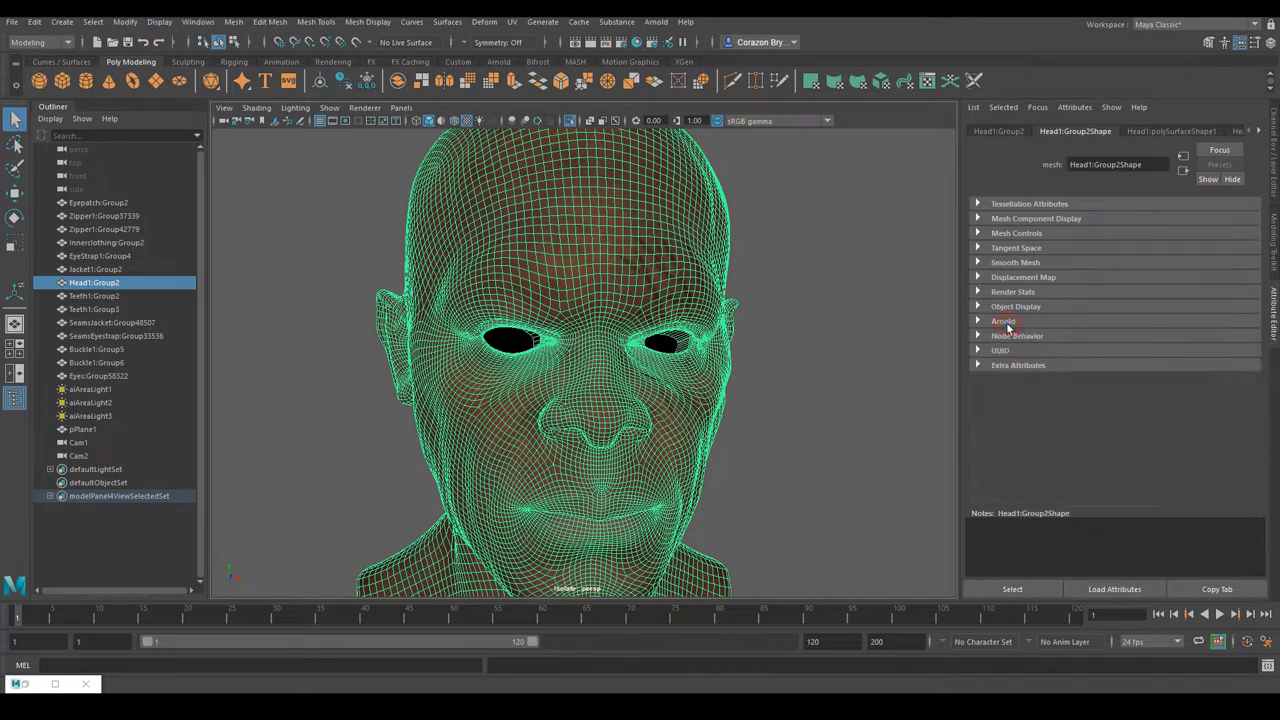
click(843, 374)
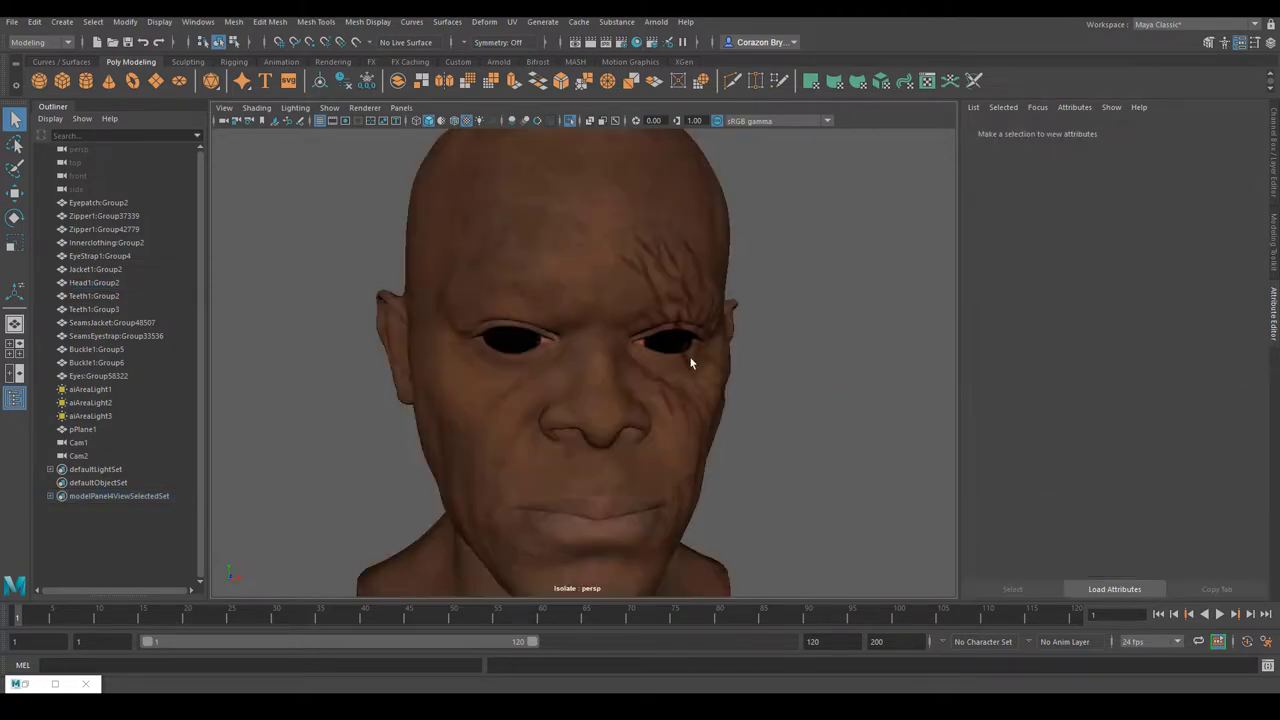
Select the head and set its shape's Arnold subdivision type to catclark.
click(692, 357)
click(1274, 310)
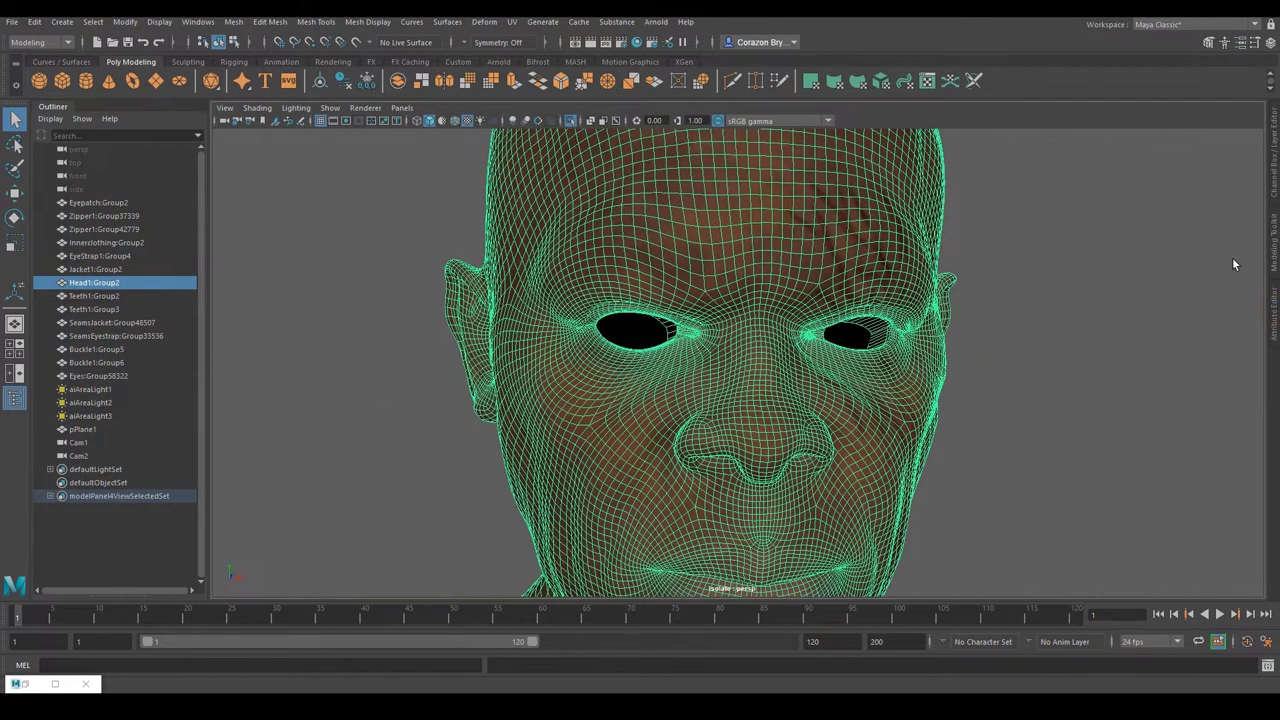
click(1274, 316)
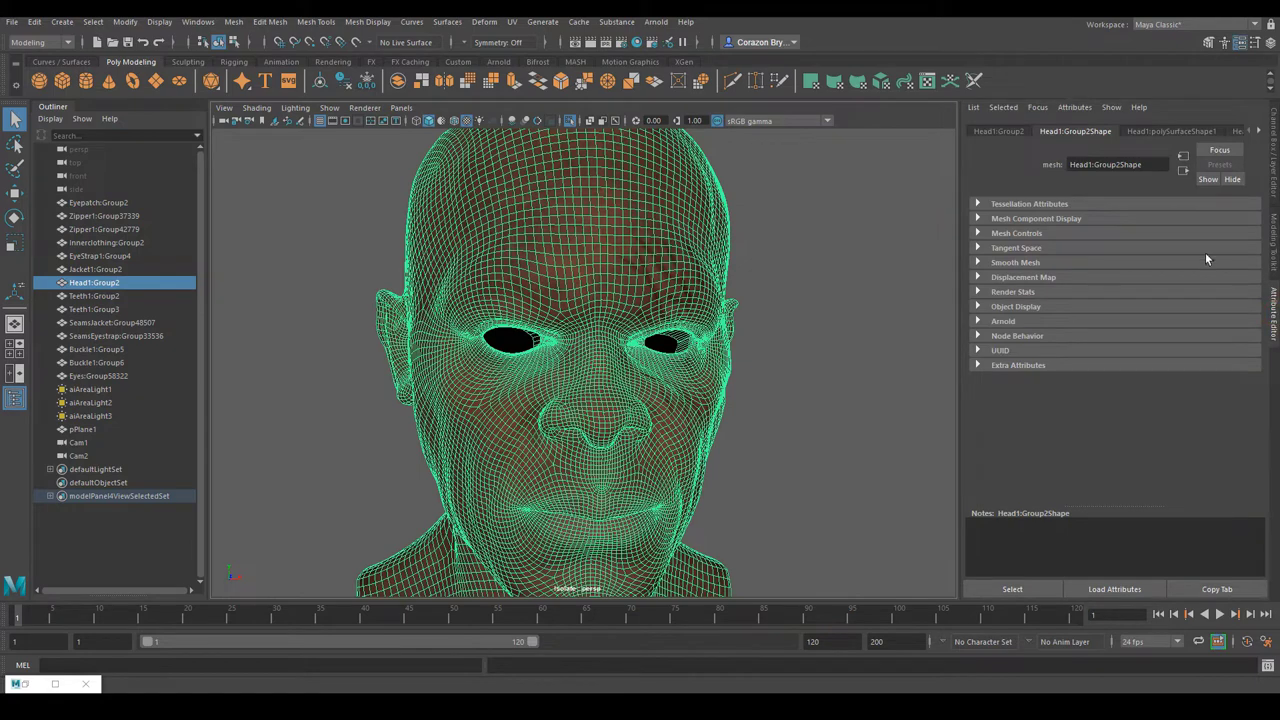
click(1015, 130)
click(1075, 134)
click(978, 322)
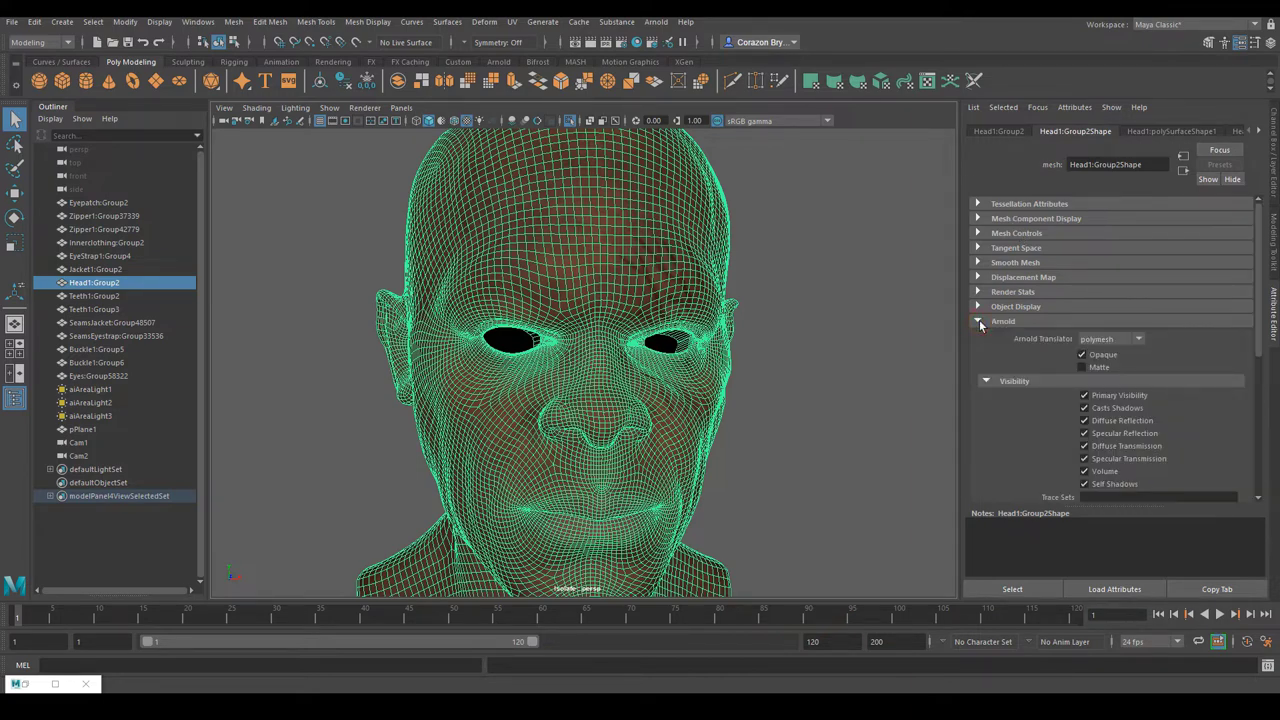
drag(1254, 352, 1248, 480)
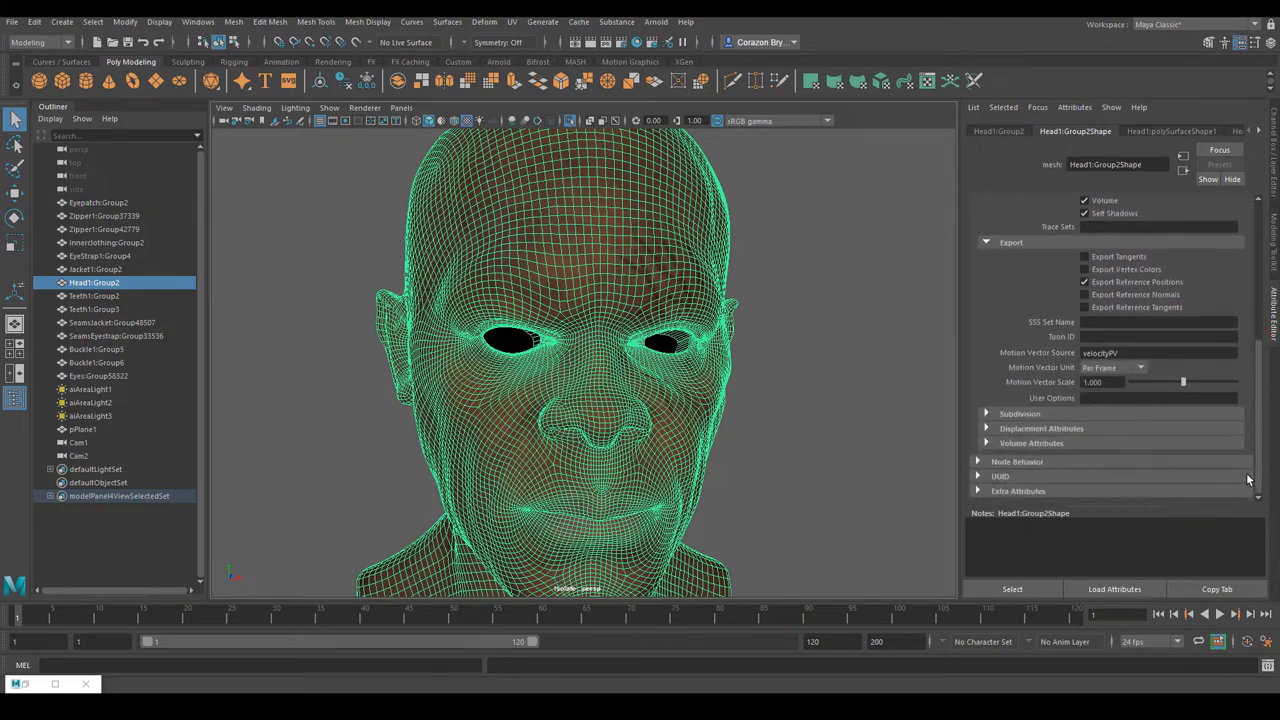
click(985, 413)
drag(1258, 371, 1251, 424)
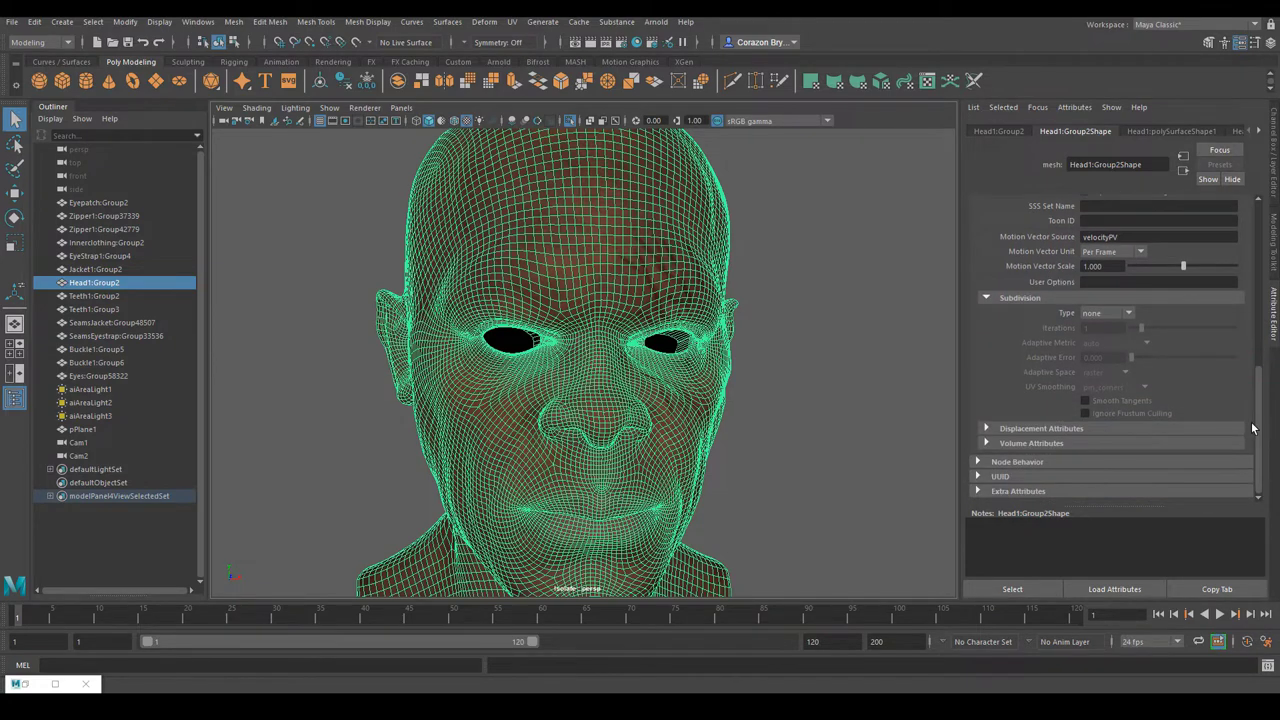
alt+drag(820, 402, 857, 414)
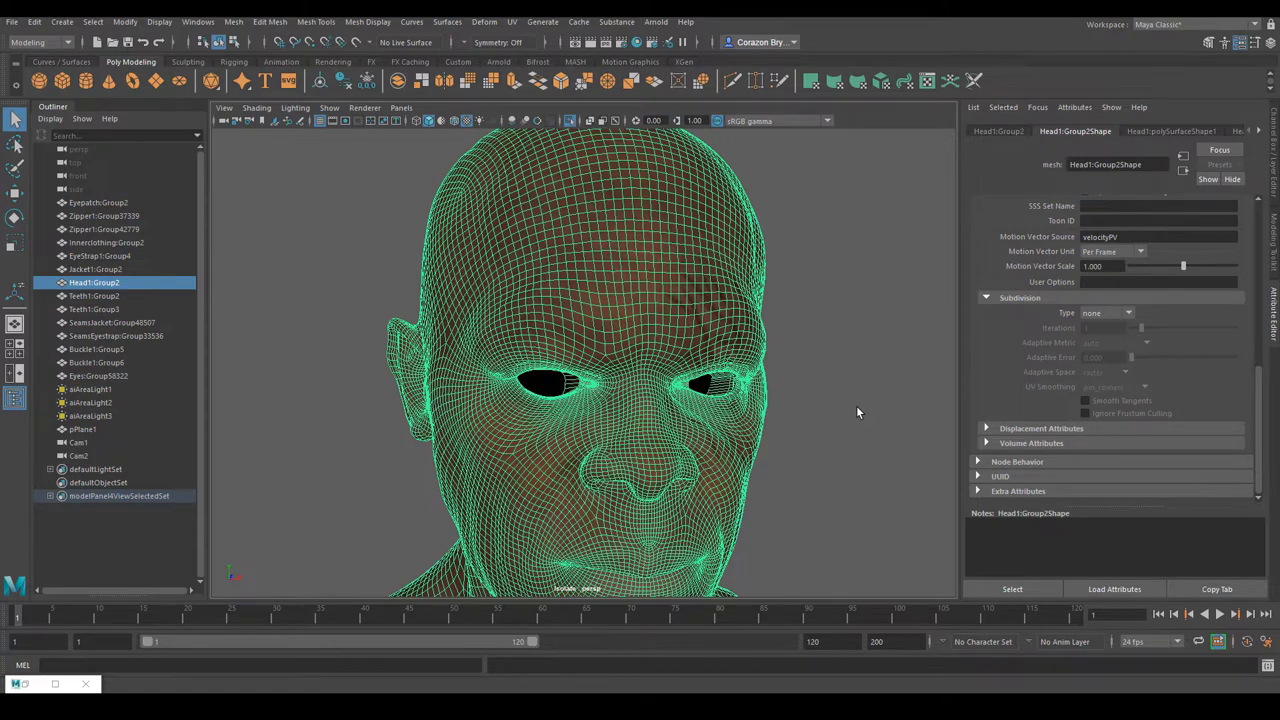
click(1107, 315)
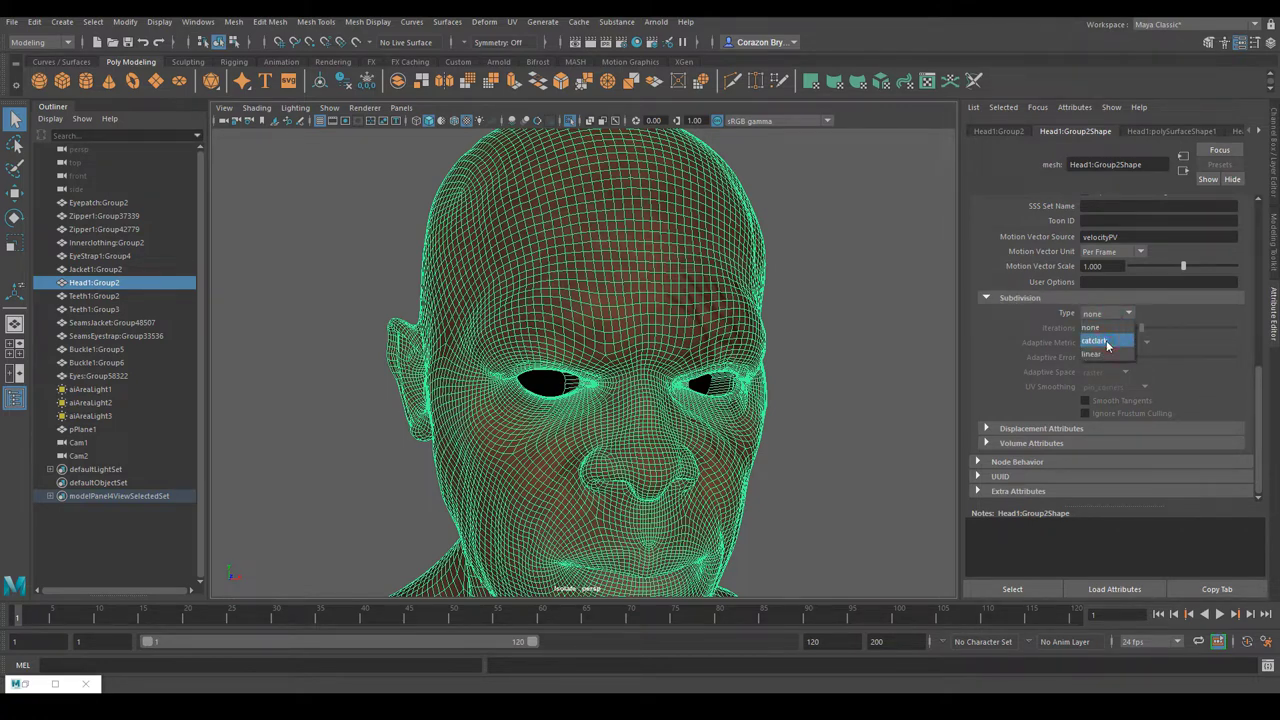
click(1107, 345)
Set the head shape's Arnold subdivision iterations to 4.
alt+drag(857, 377, 760, 392)
double_click(1102, 328)
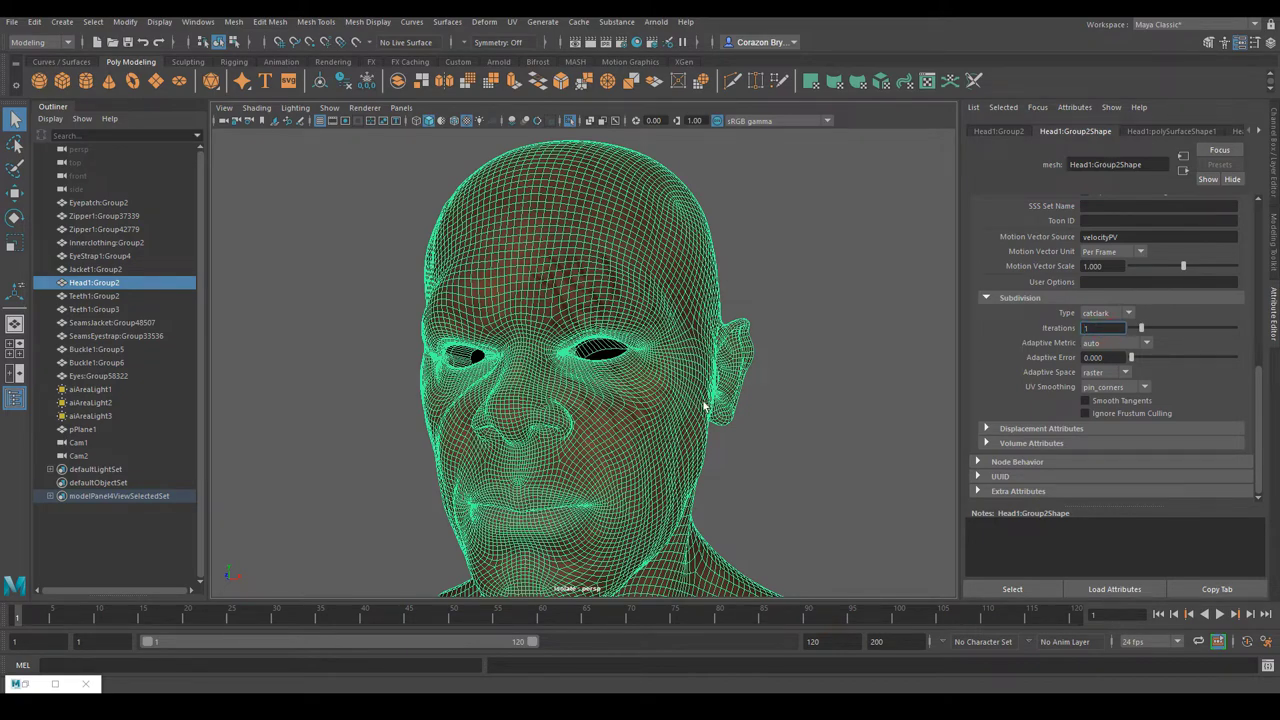
alt+drag(705, 405, 838, 405)
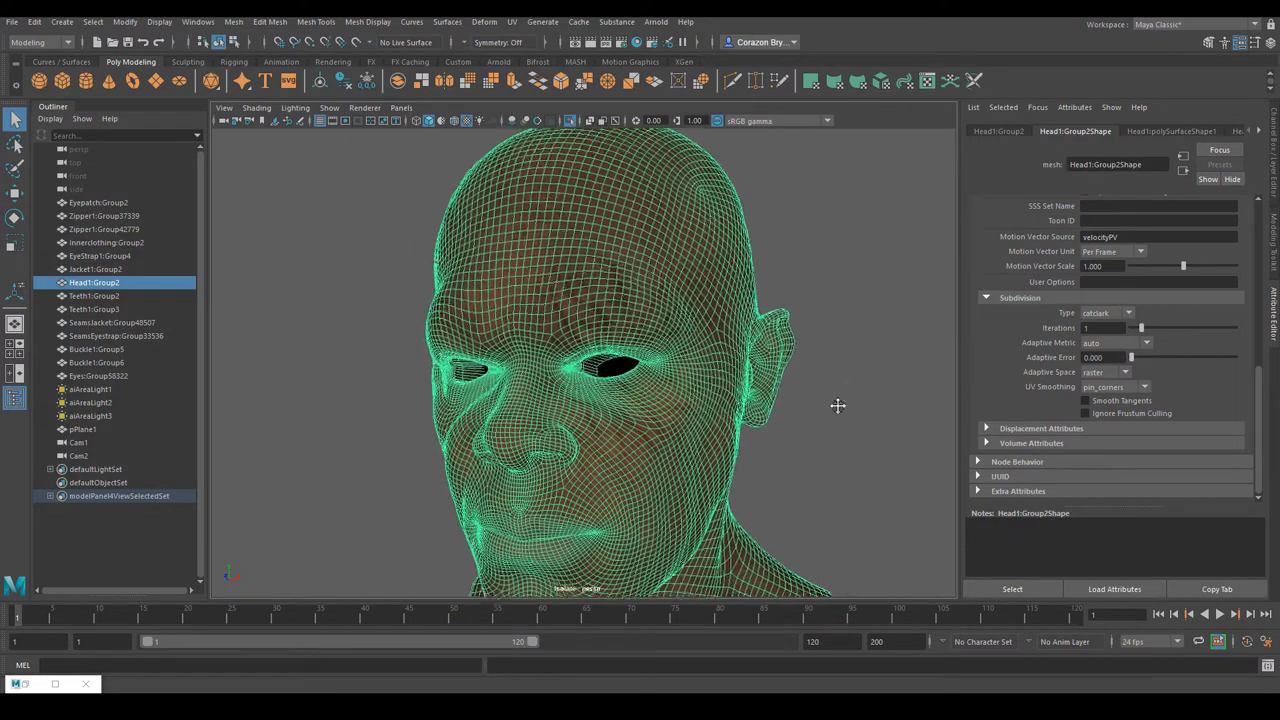
alt+middle_drag(838, 406, 835, 410)
double_click(1108, 331)
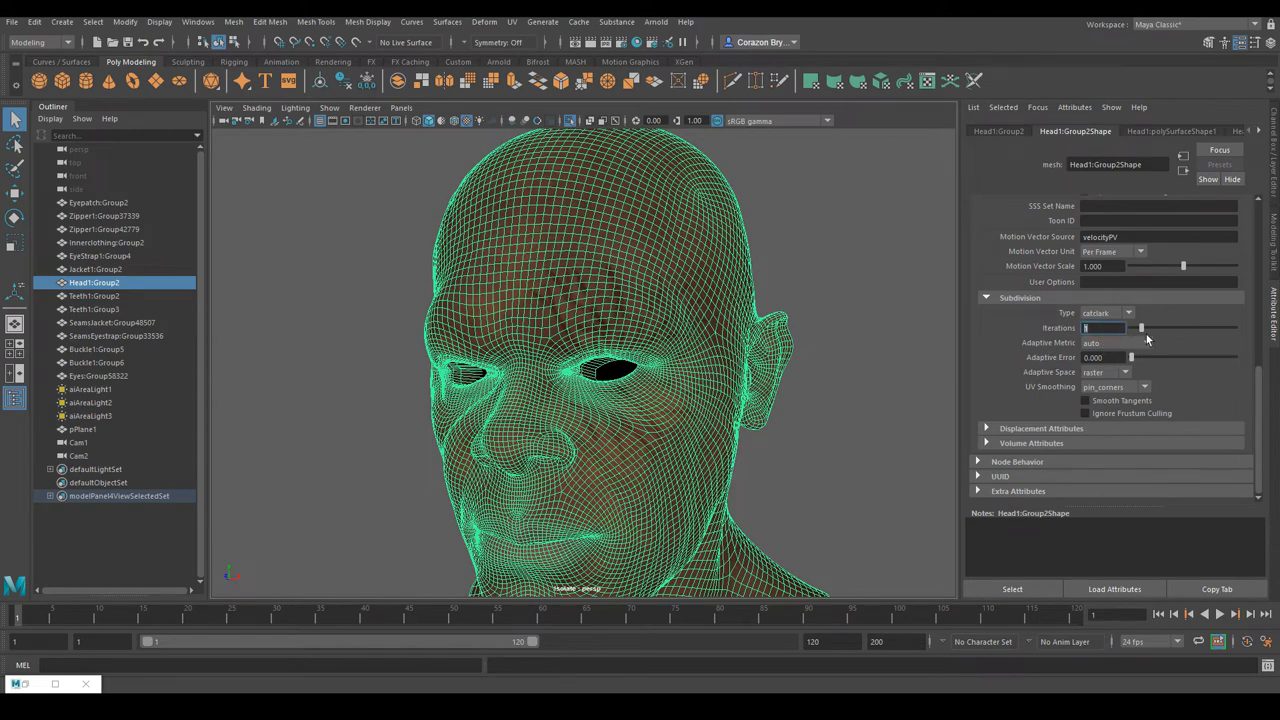
key(Return)
alt+drag(846, 424, 910, 435)
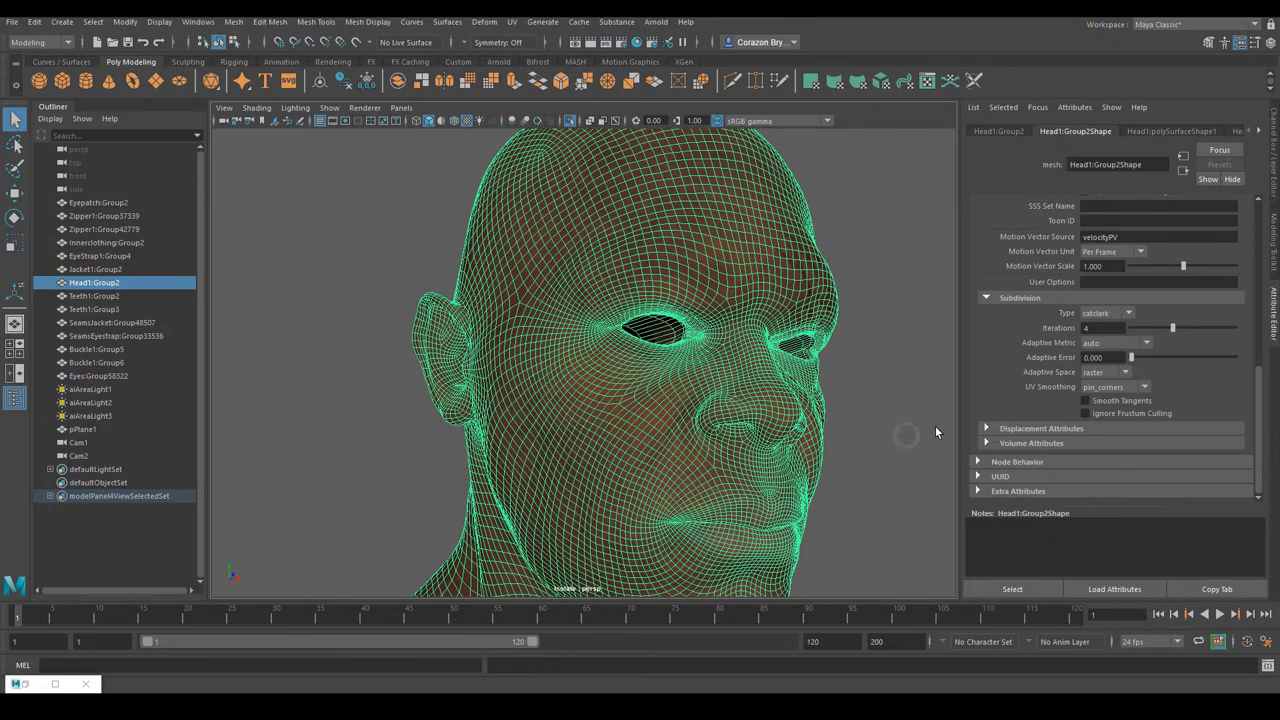
double_click(1100, 328)
key(Return)
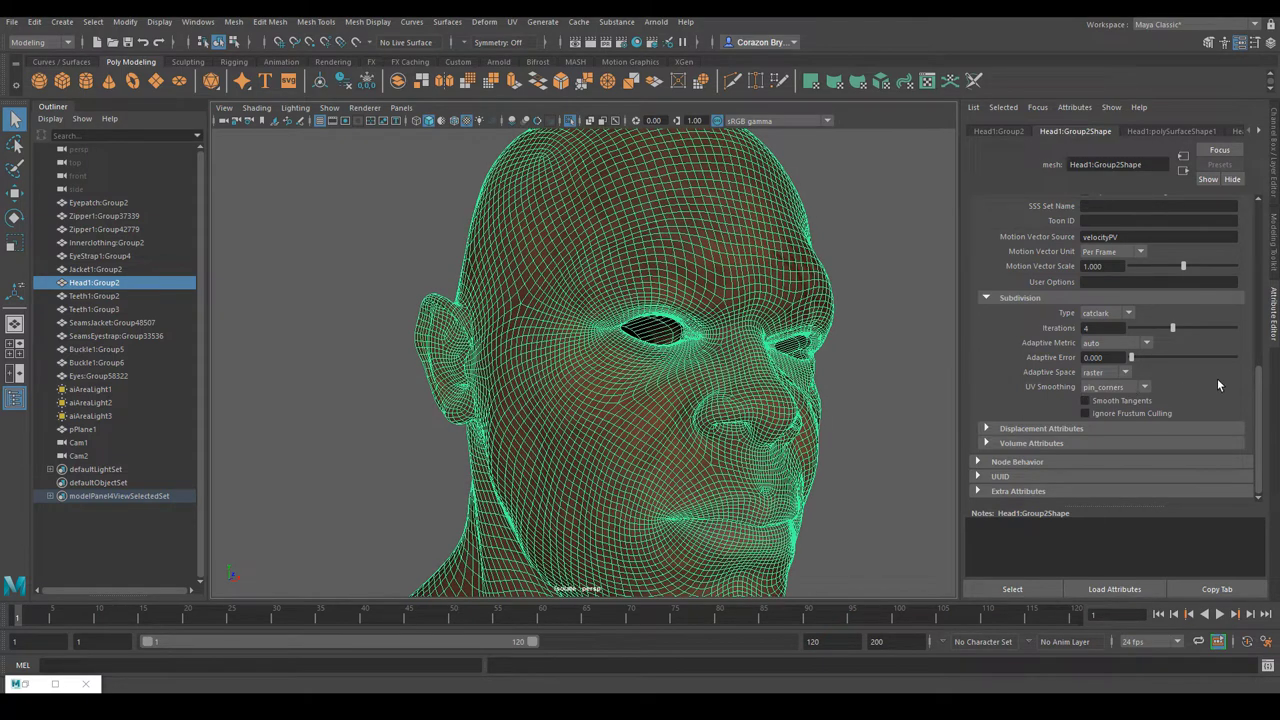
Expand the head shape's Arnold displacement attributes and examine the Height setting.
click(1020, 434)
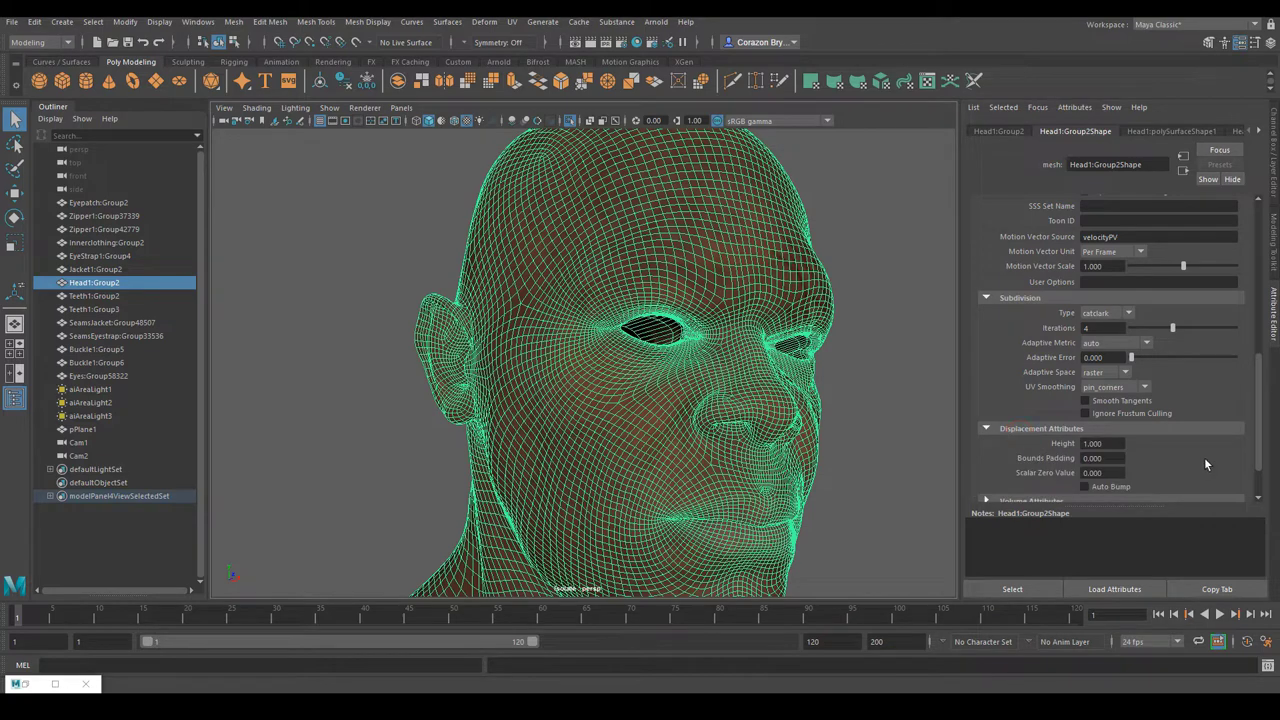
drag(1263, 411, 1259, 432)
click(1112, 387)
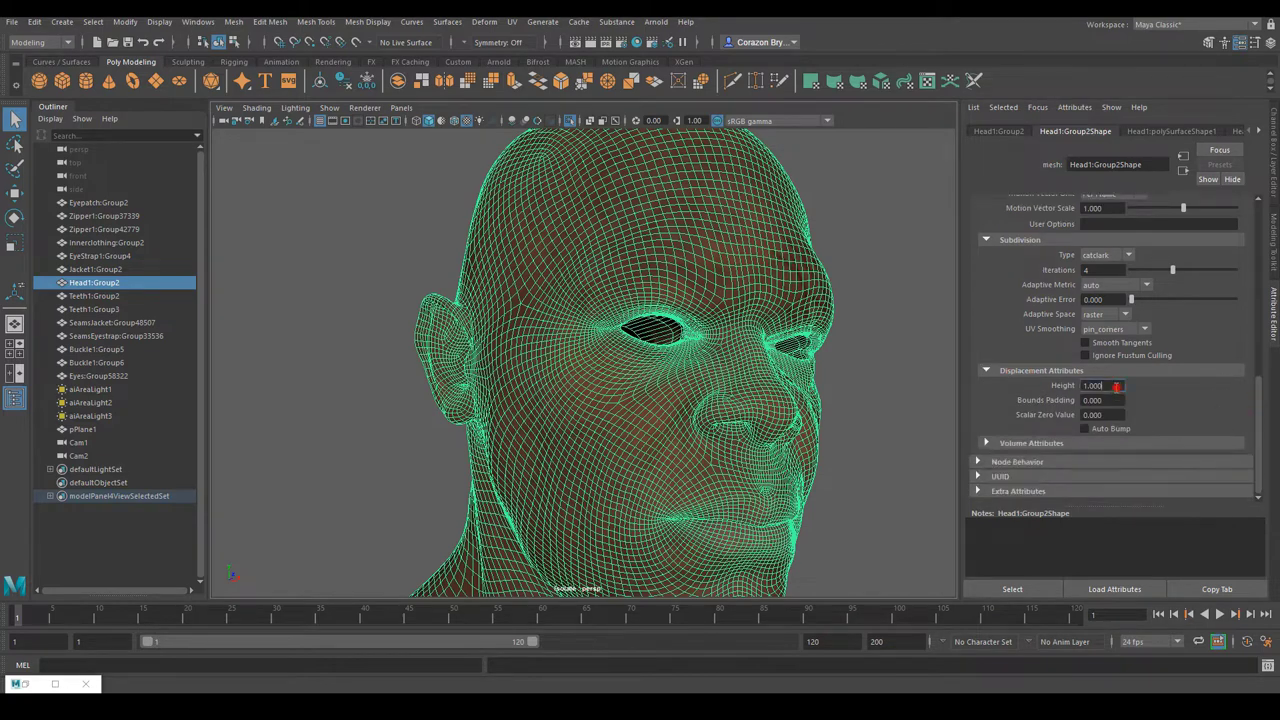
scroll(782, 424, up, 1)
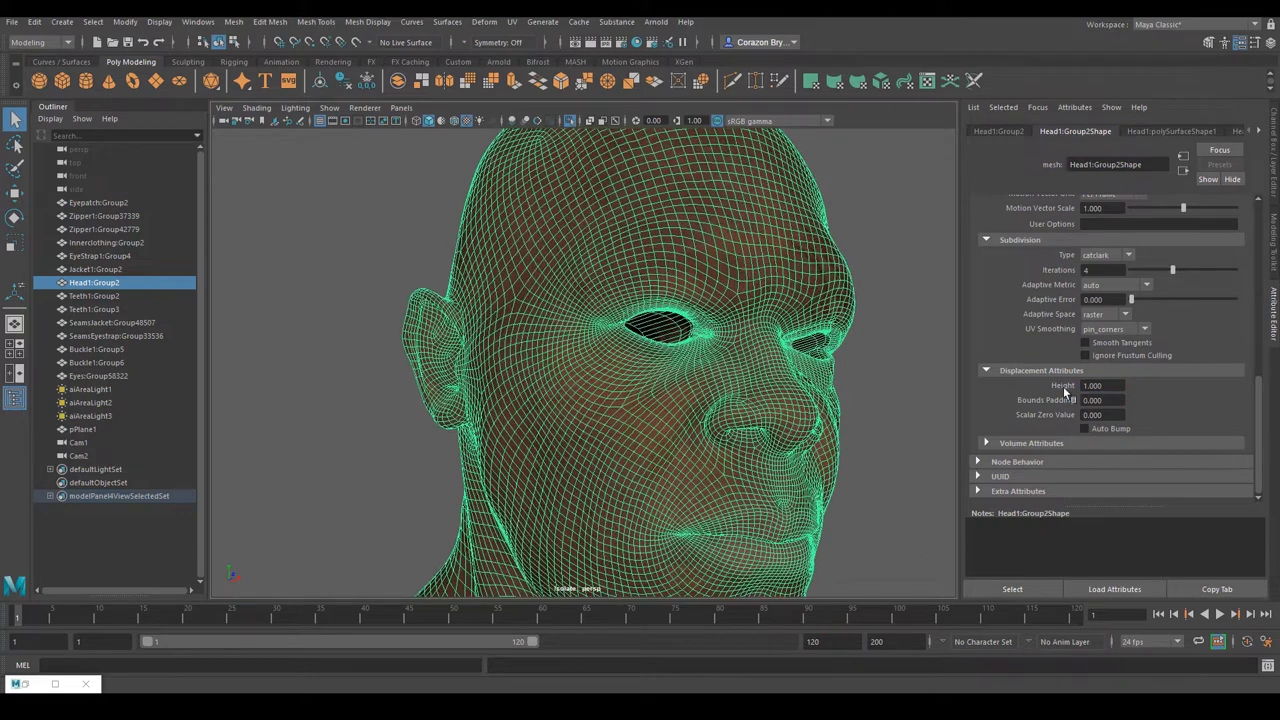
drag(1117, 386, 1078, 388)
scroll(891, 406, down, 2)
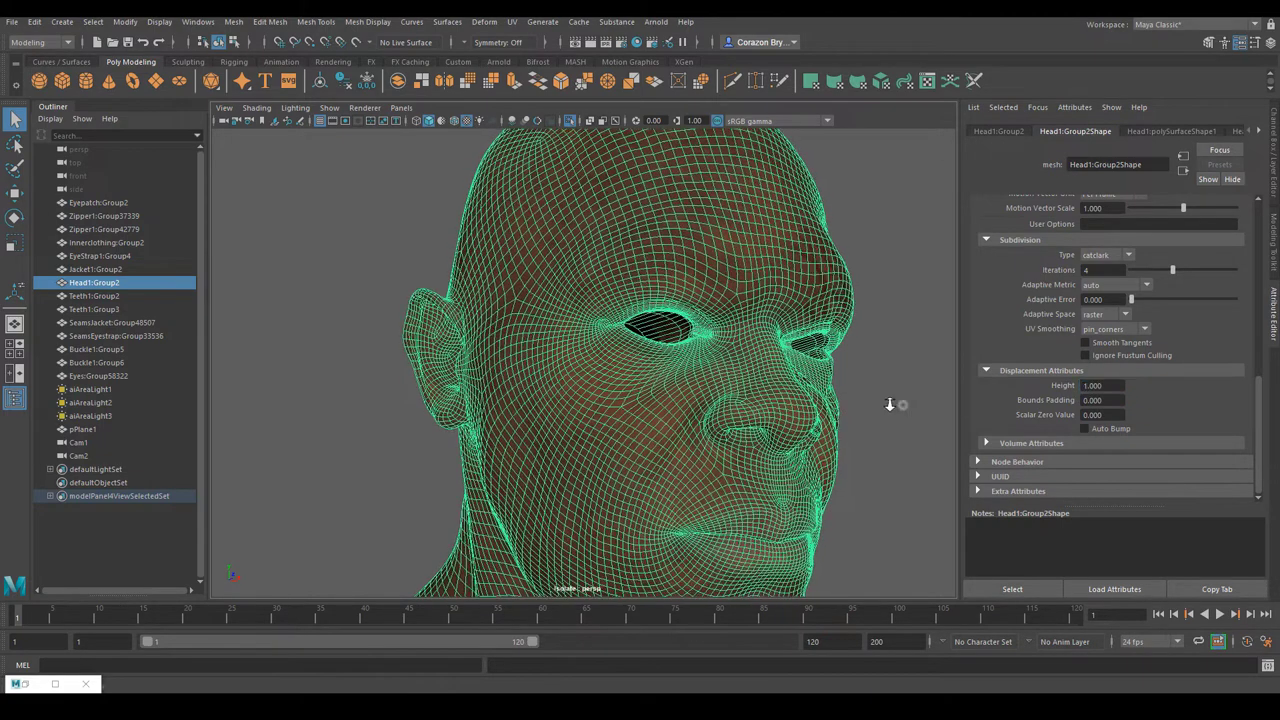
click(1111, 387)
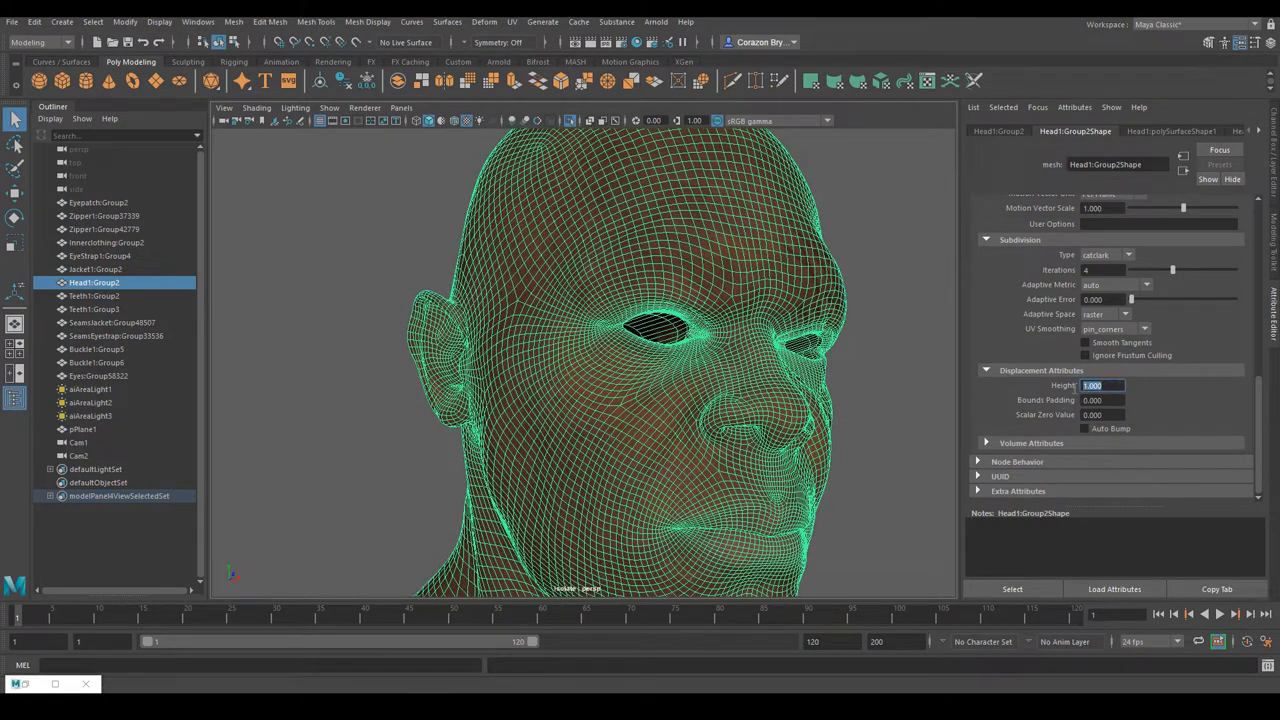
click(1110, 388)
alt+drag(821, 428, 766, 455)
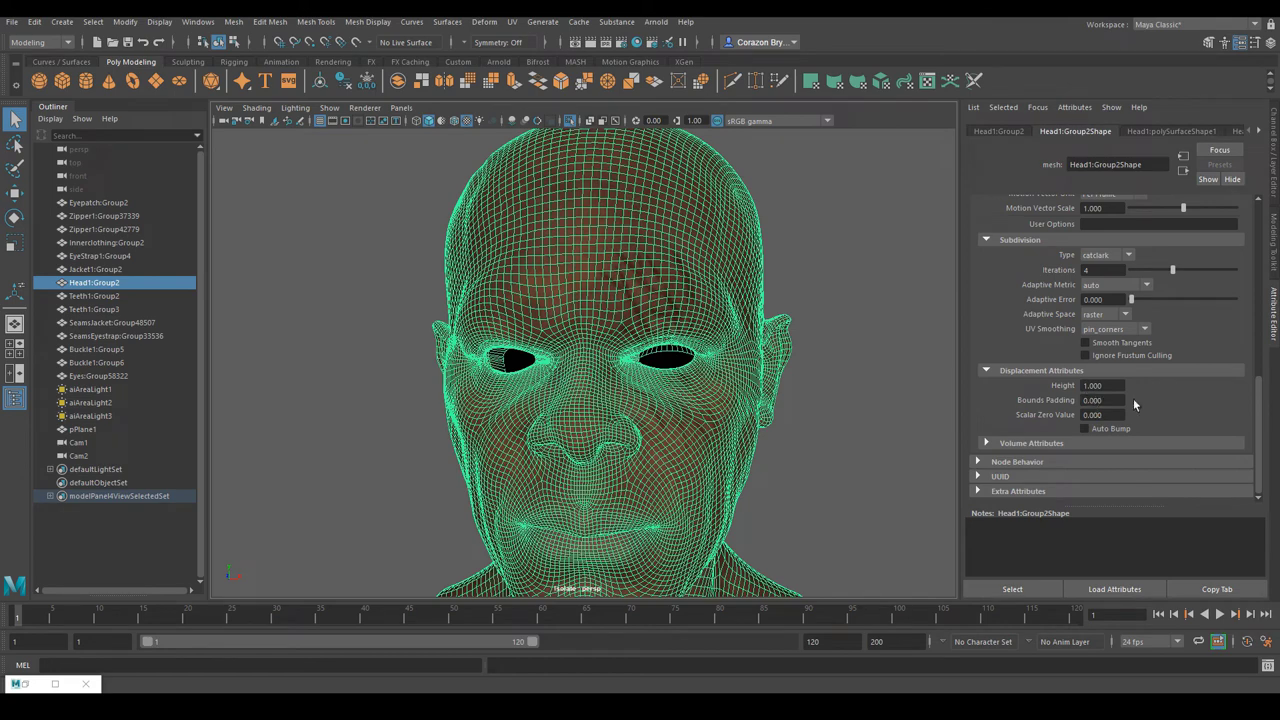
click(1110, 385)
alt+drag(791, 463, 774, 446)
mouse_move(848, 428)
alt+right_down()
mouse_move(877, 437)
mouse_move(819, 419)
mouse_move(842, 430)
alt+right_up()
click(1100, 386)
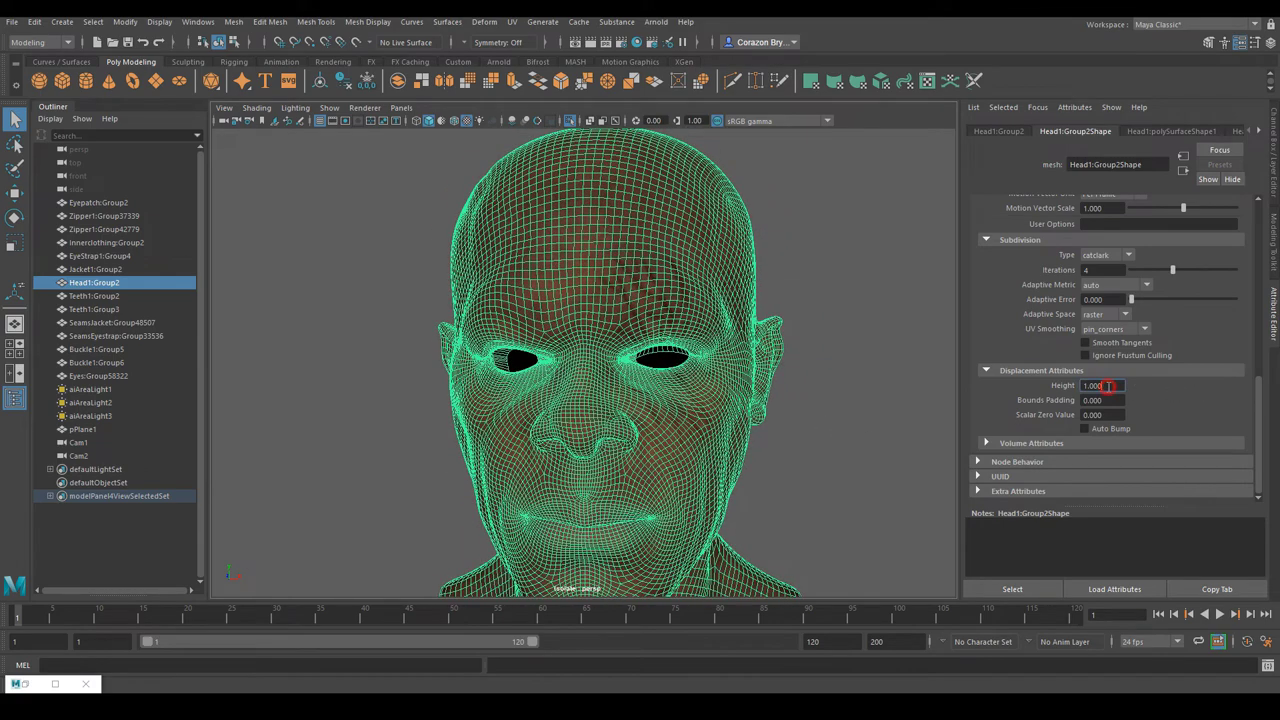
alt+drag(828, 417, 878, 440)
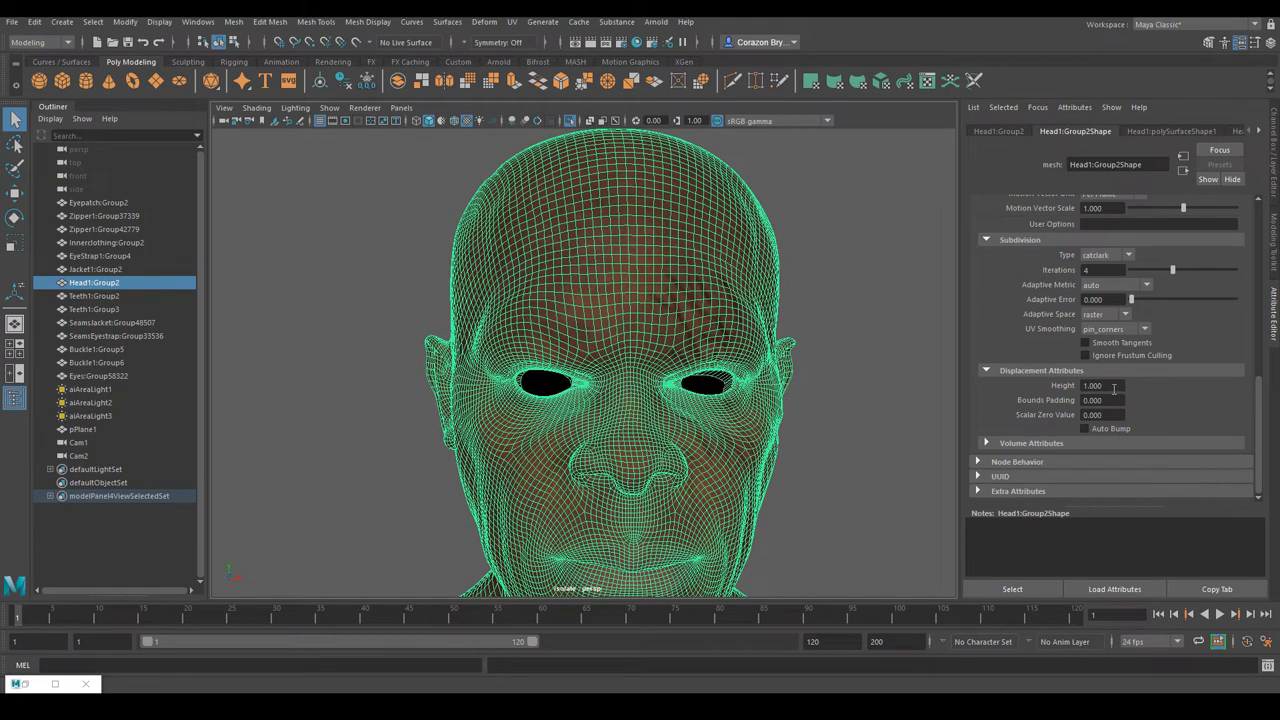
click(1100, 386)
click(1096, 386)
Open the Hypershade, widen its window, and select the Skin material's shading group node.
click(637, 42)
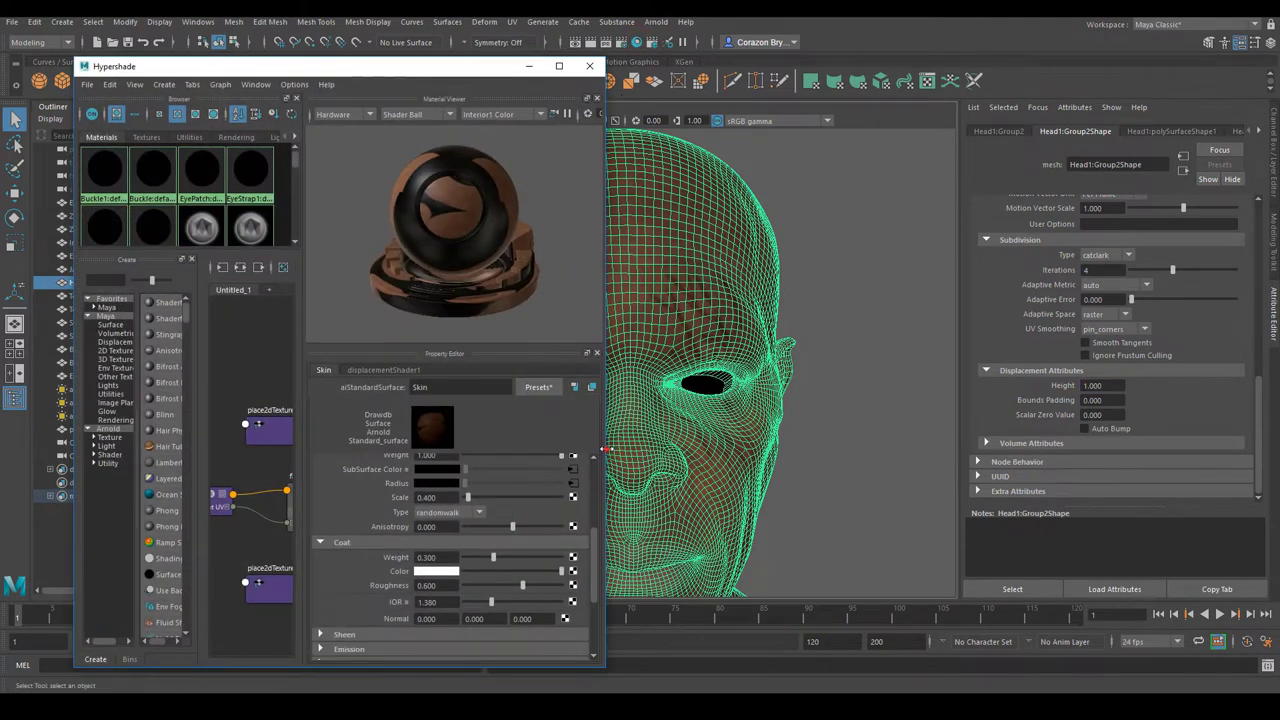
drag(605, 452, 948, 450)
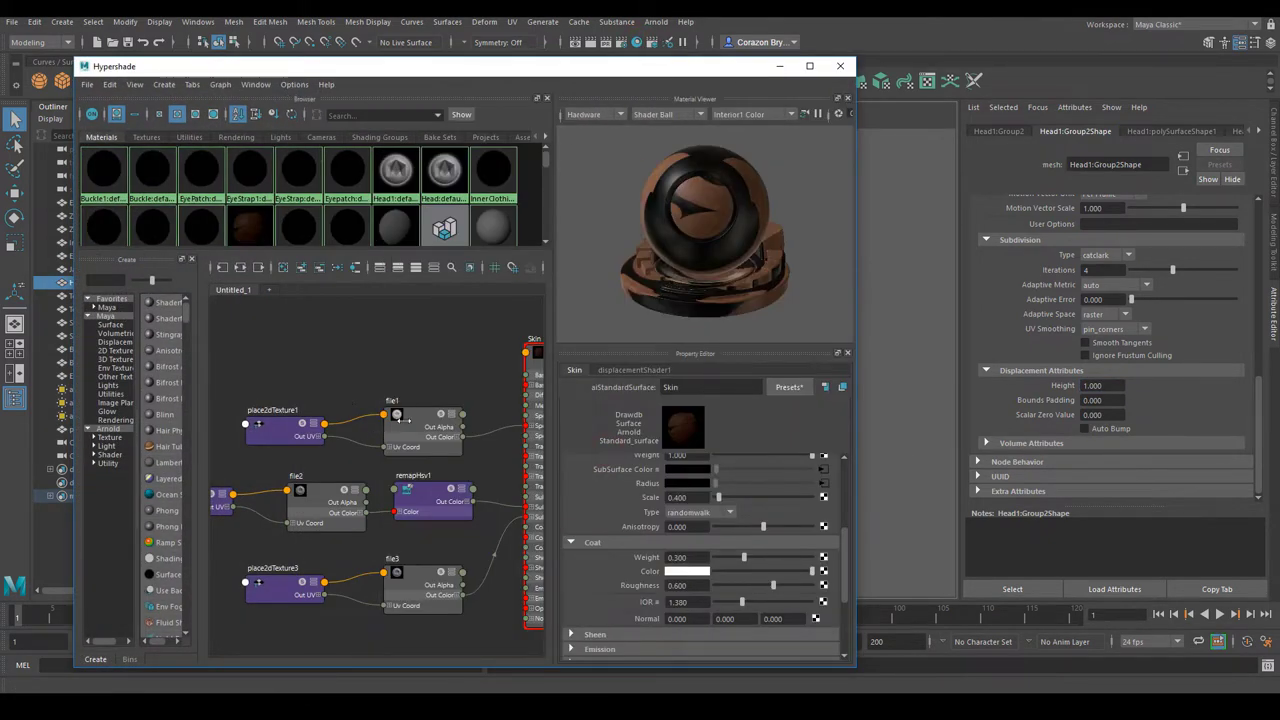
alt+middle_drag(465, 404, 304, 376)
click(463, 505)
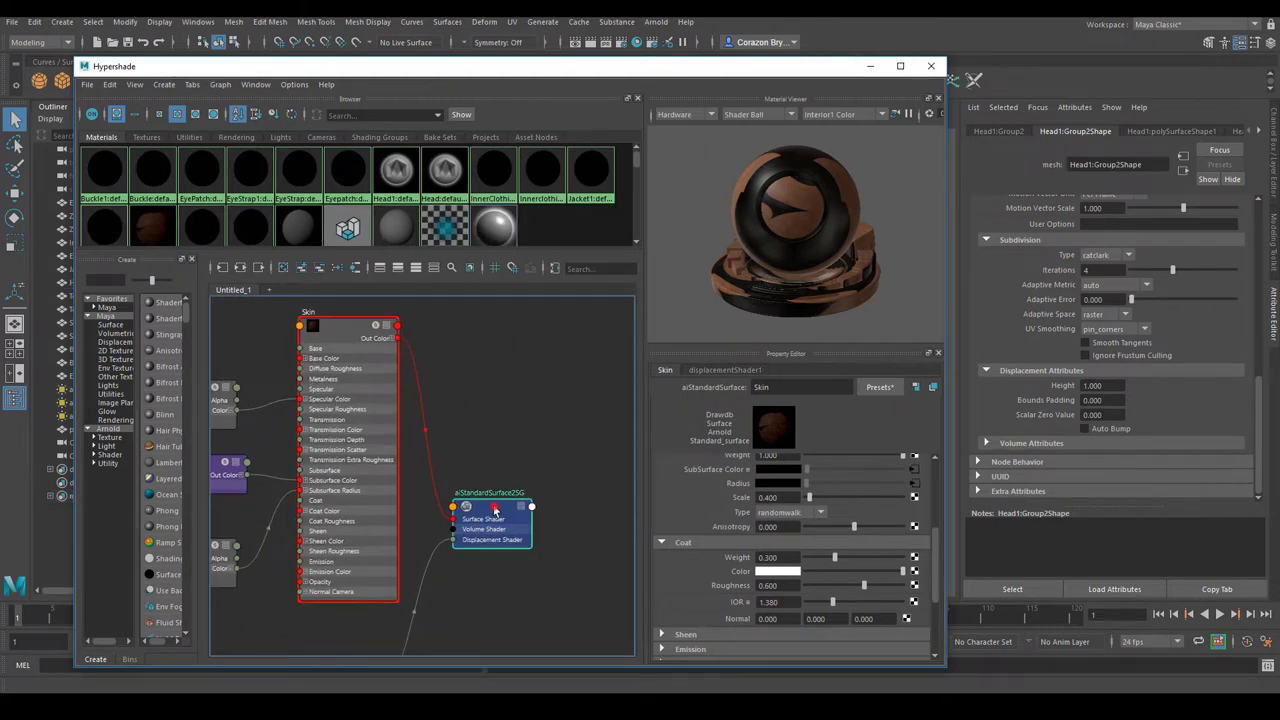
Select the file4 texture node feeding the displacement shader and examine its Alpha Gain setting.
scroll(489, 523, up, 2)
mouse_move(466, 592)
alt+middle_down()
mouse_move(511, 477)
mouse_move(566, 422)
alt+middle_up()
scroll(566, 422, down, 2)
alt+middle_drag(460, 484, 503, 443)
scroll(503, 443, down, 1)
scroll(476, 452, up, 1)
alt+middle_drag(482, 487, 432, 488)
click(381, 470)
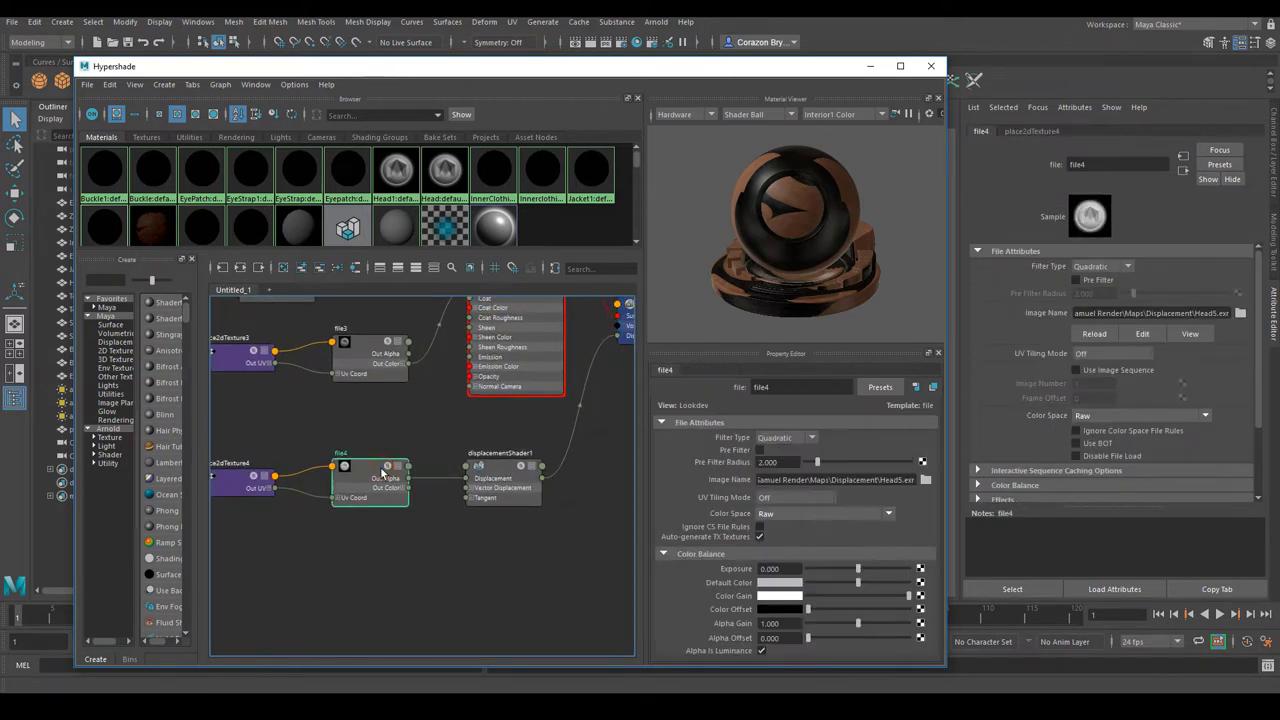
double_click(770, 624)
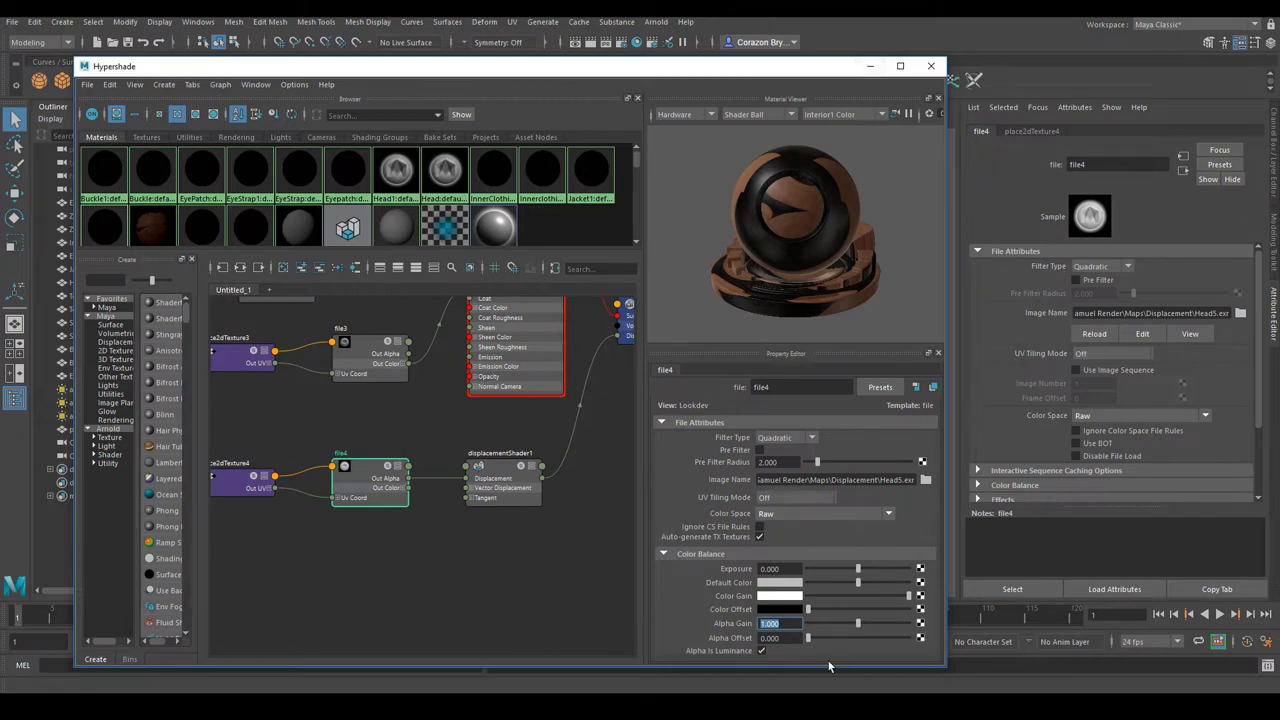
click(779, 625)
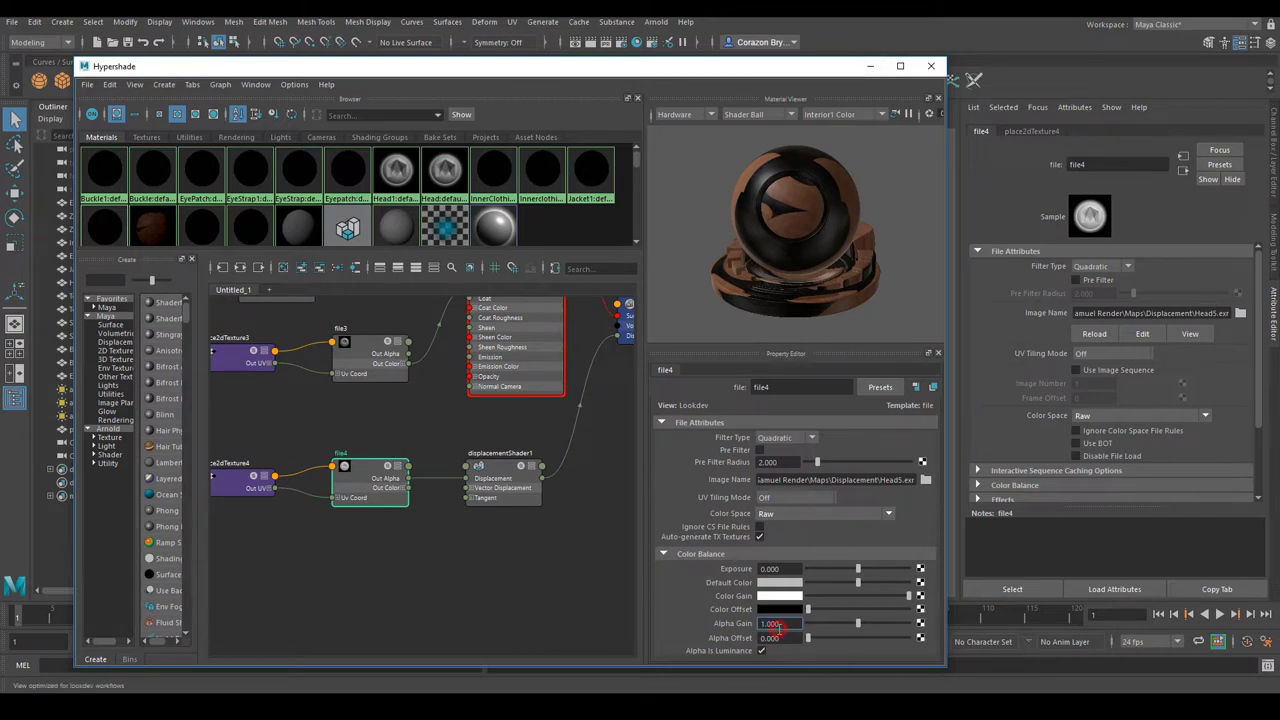
Minimize the Hypershade and deselect the head mesh.
click(870, 66)
click(691, 230)
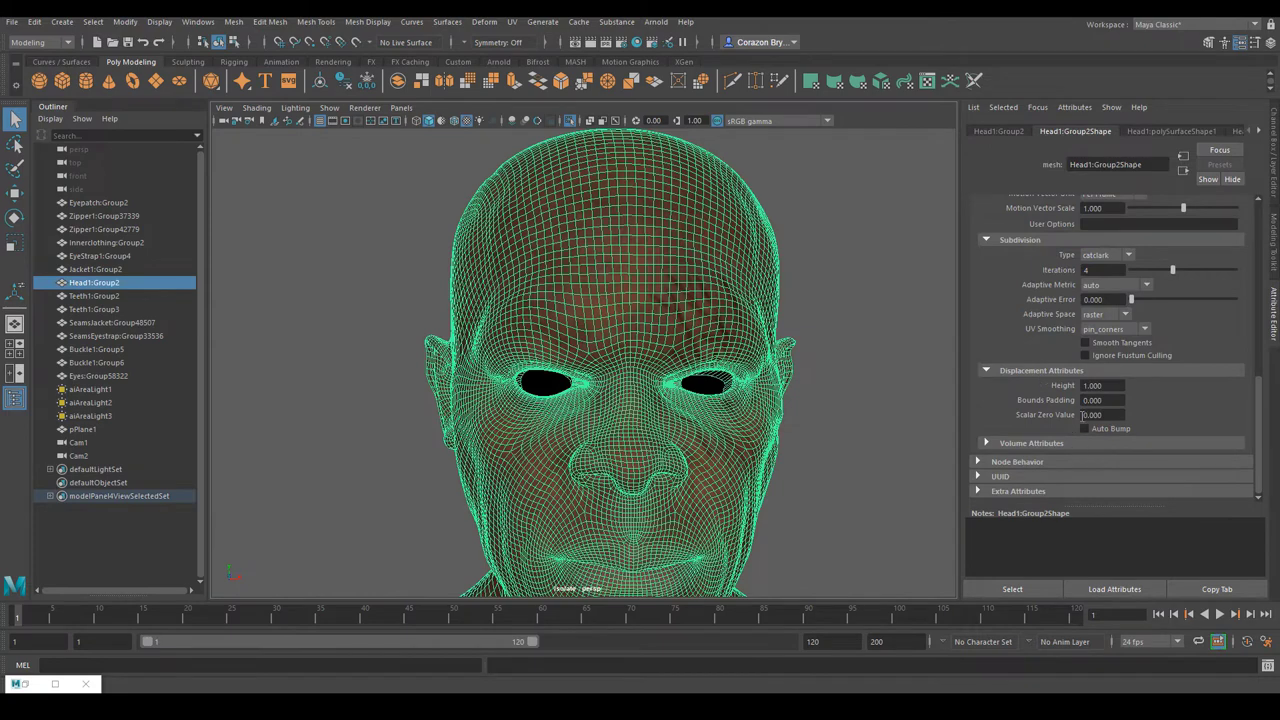
click(883, 313)
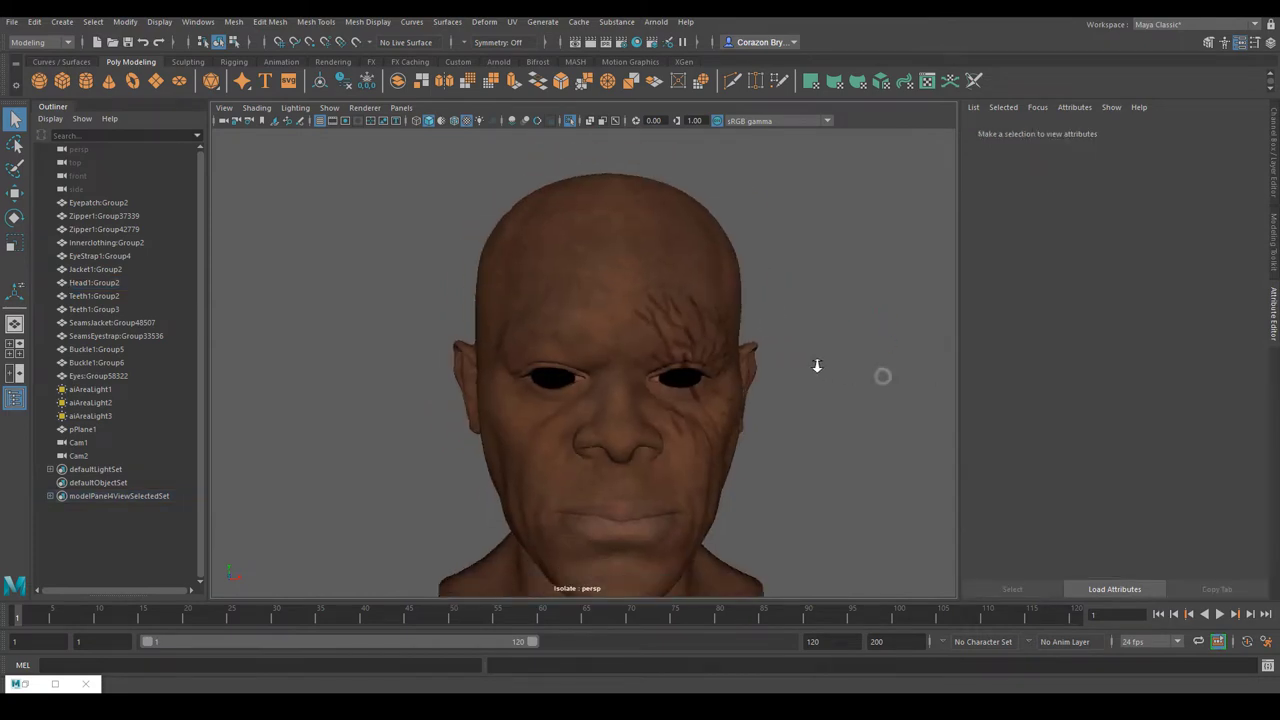
Look through Cam1 in the viewport and turn off isolate select to show the whole character.
alt+right_drag(817, 365, 736, 316)
alt+middle_drag(736, 316, 738, 274)
alt+right_drag(746, 297, 774, 338)
alt+drag(774, 338, 749, 361)
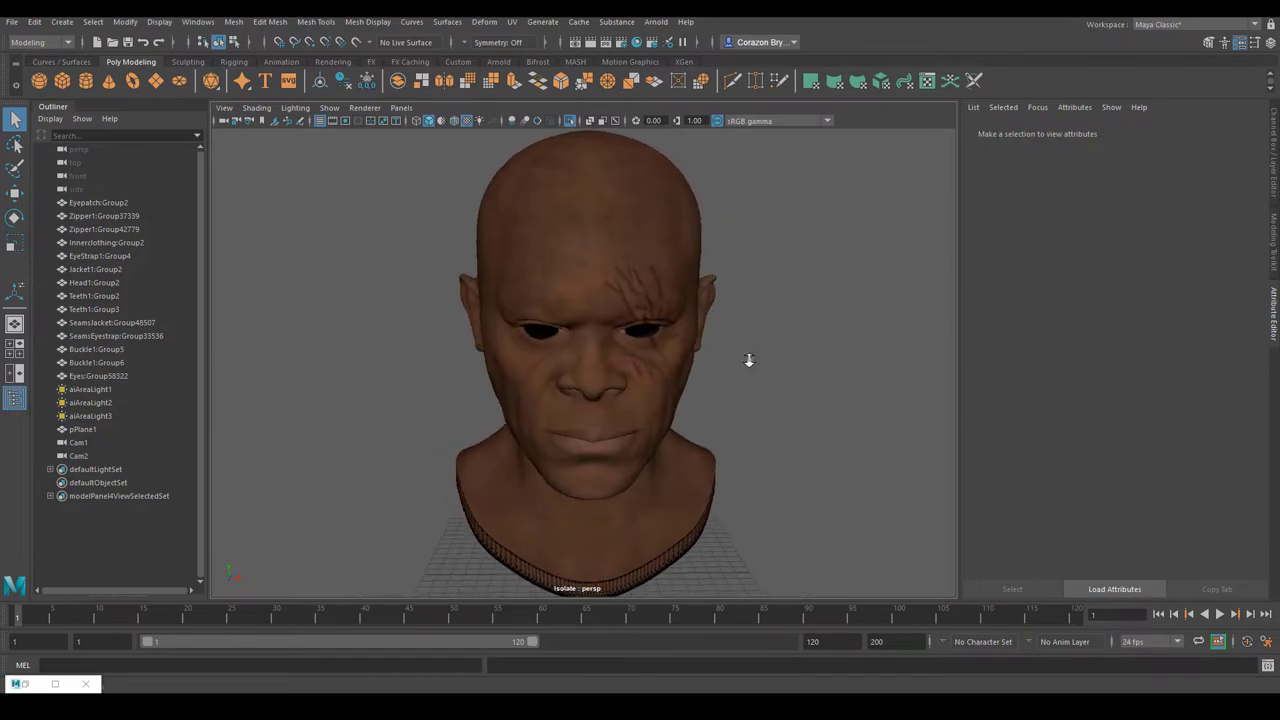
alt+right_drag(749, 361, 760, 393)
click(401, 108)
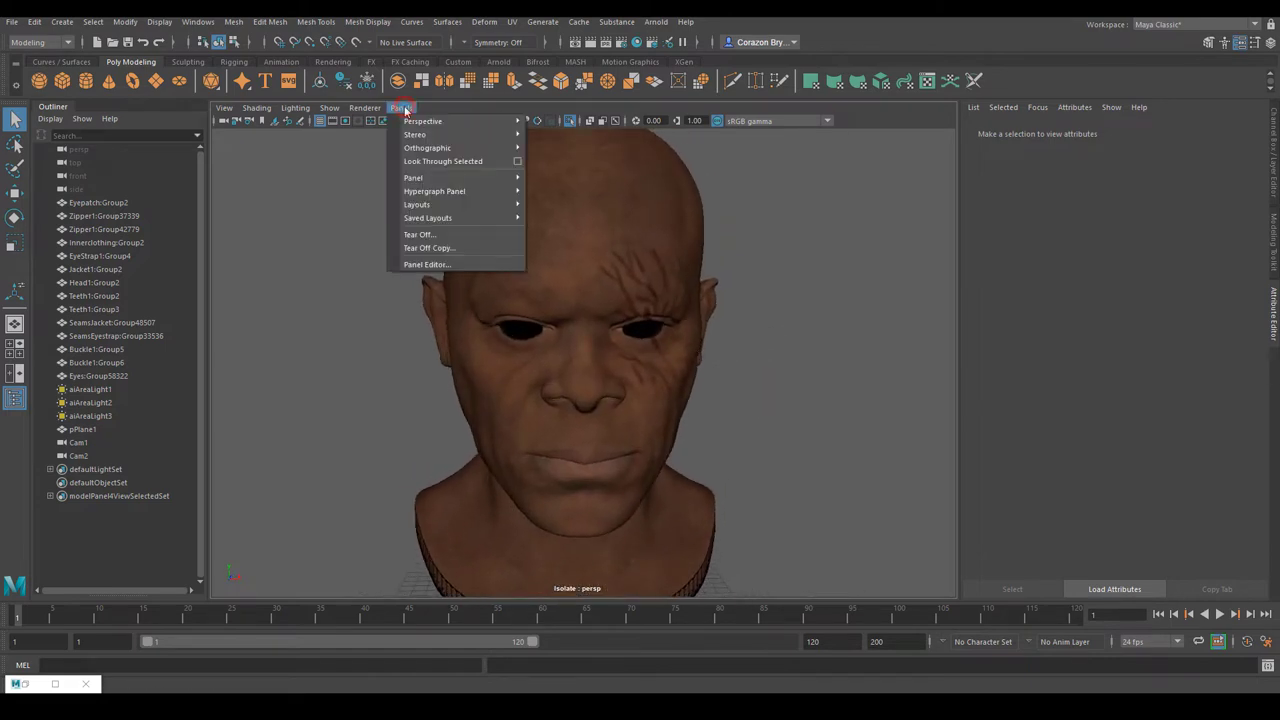
mouse_move(439, 121)
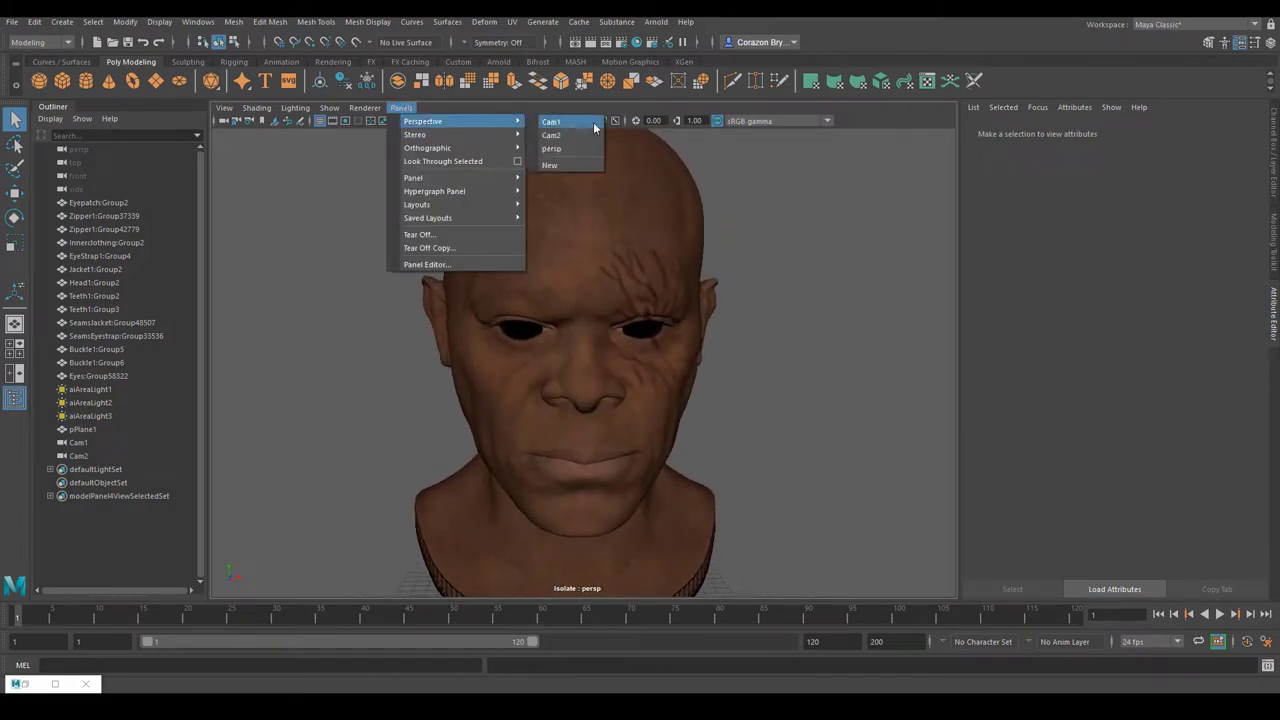
click(560, 121)
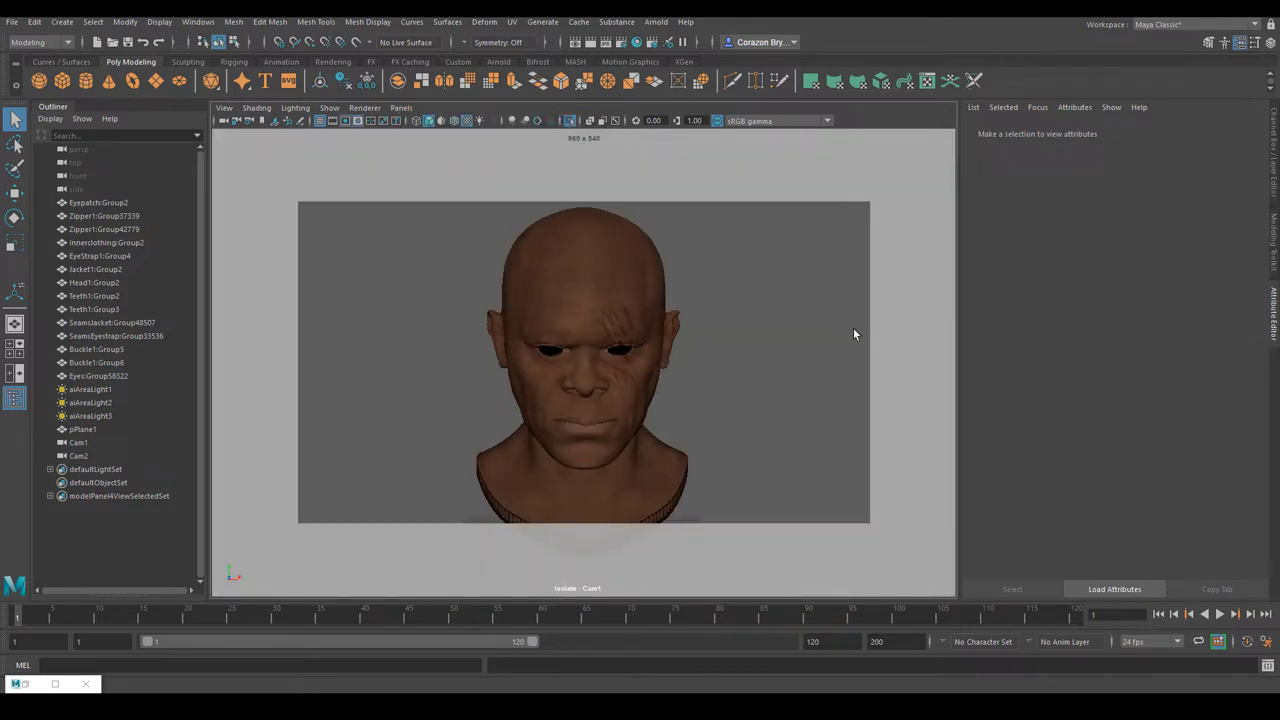
click(571, 122)
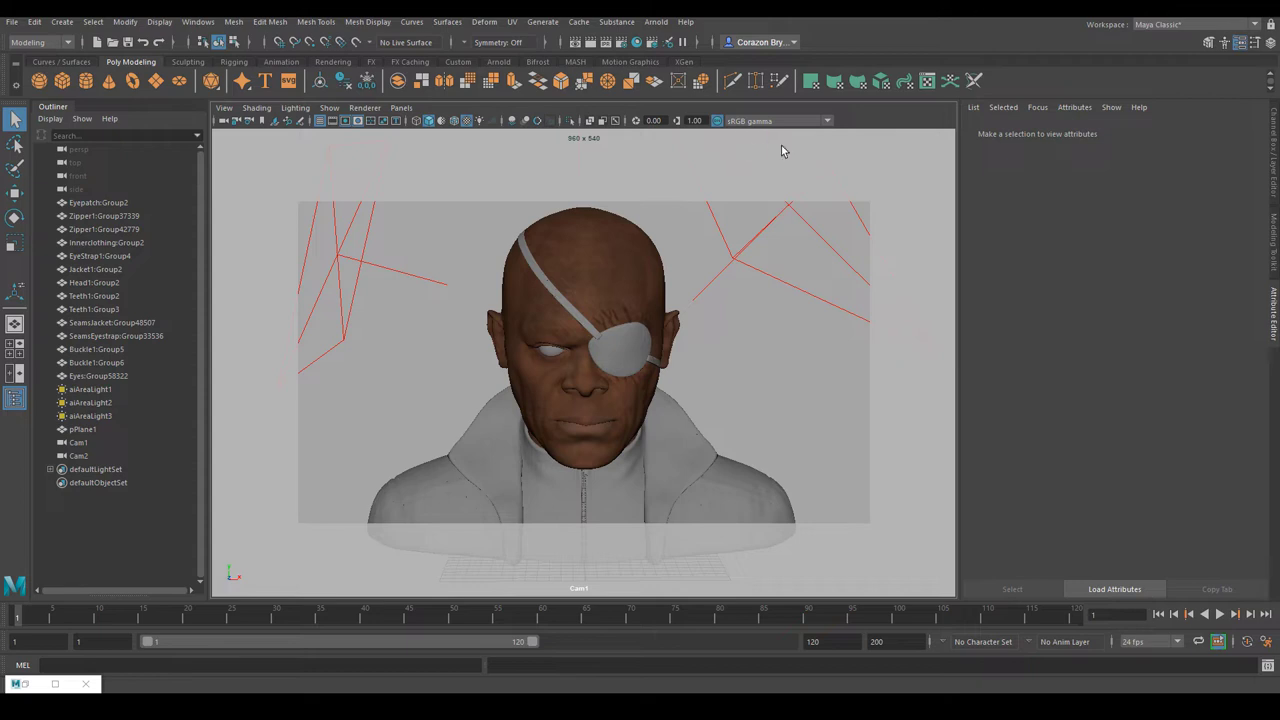
Open the Arnold RenderView, hide its display settings, and reposition the window.
click(656, 22)
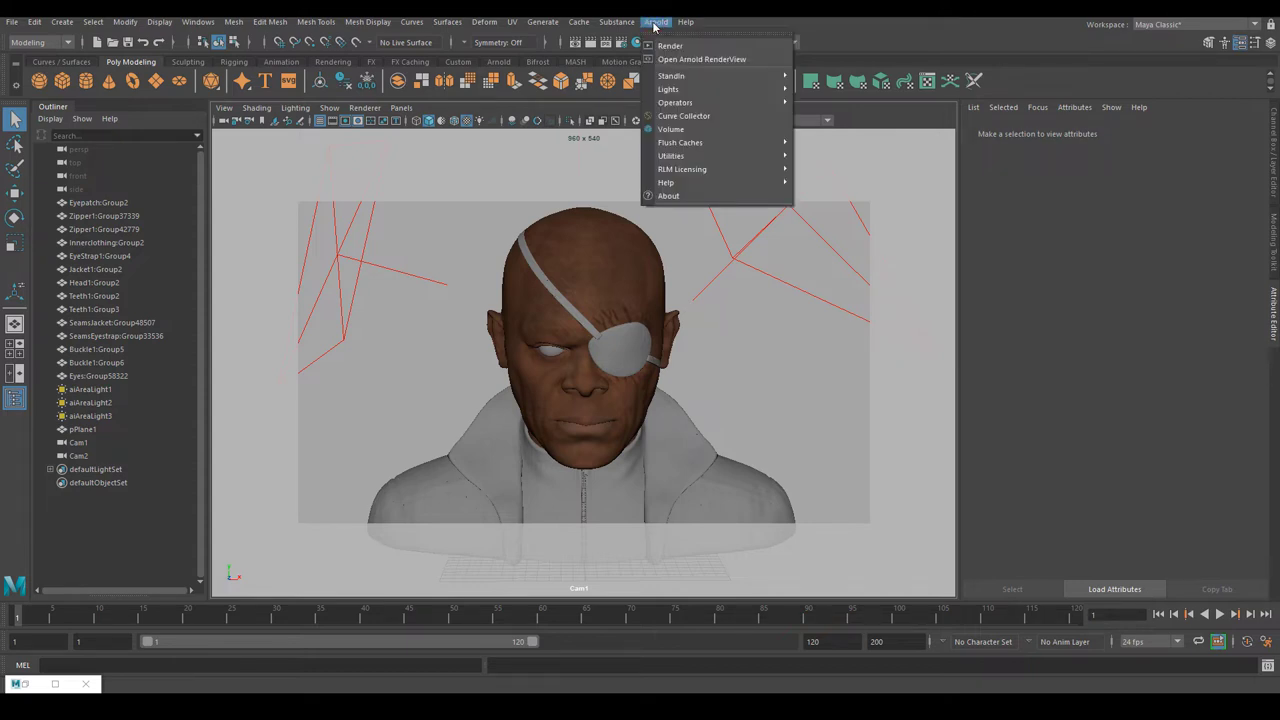
click(710, 60)
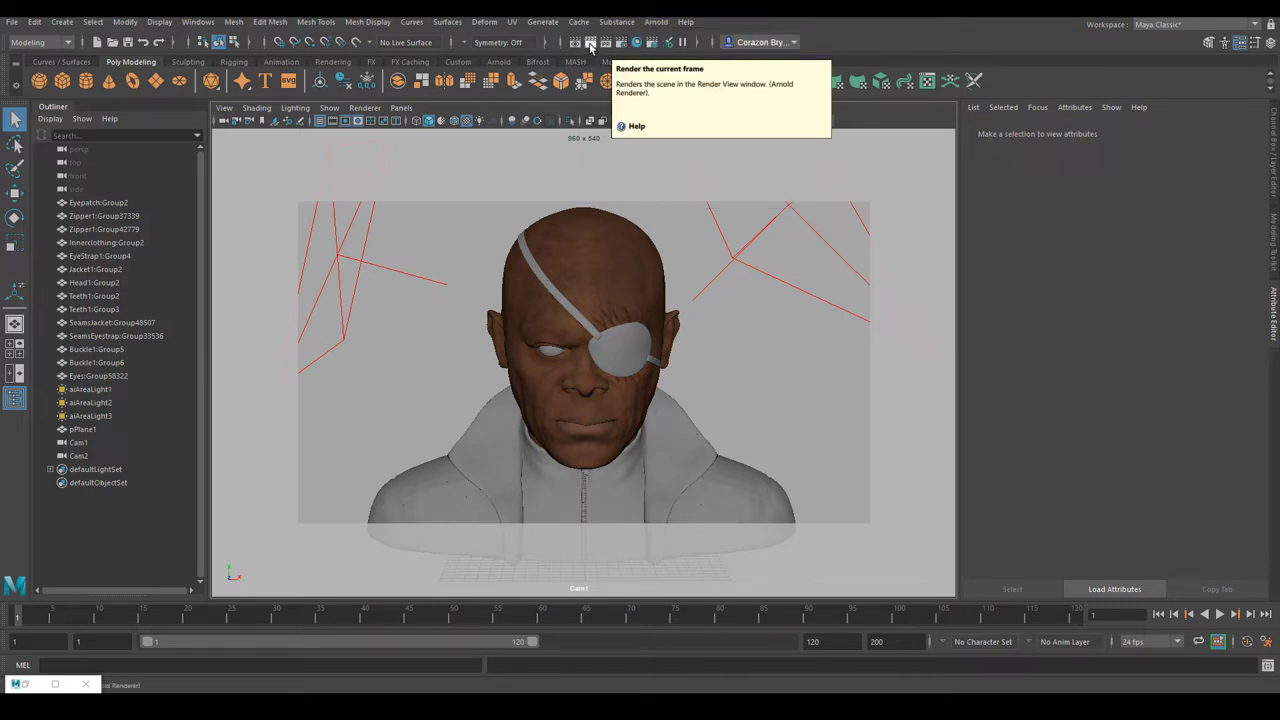
click(658, 23)
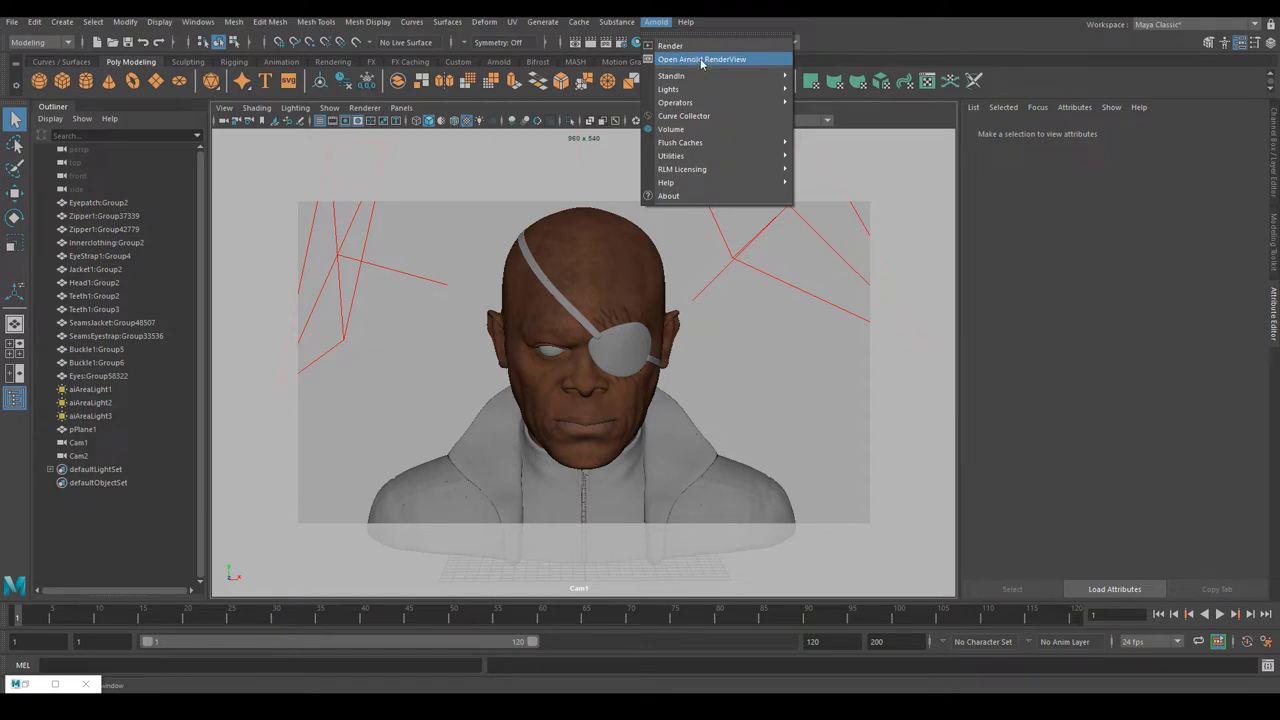
click(688, 60)
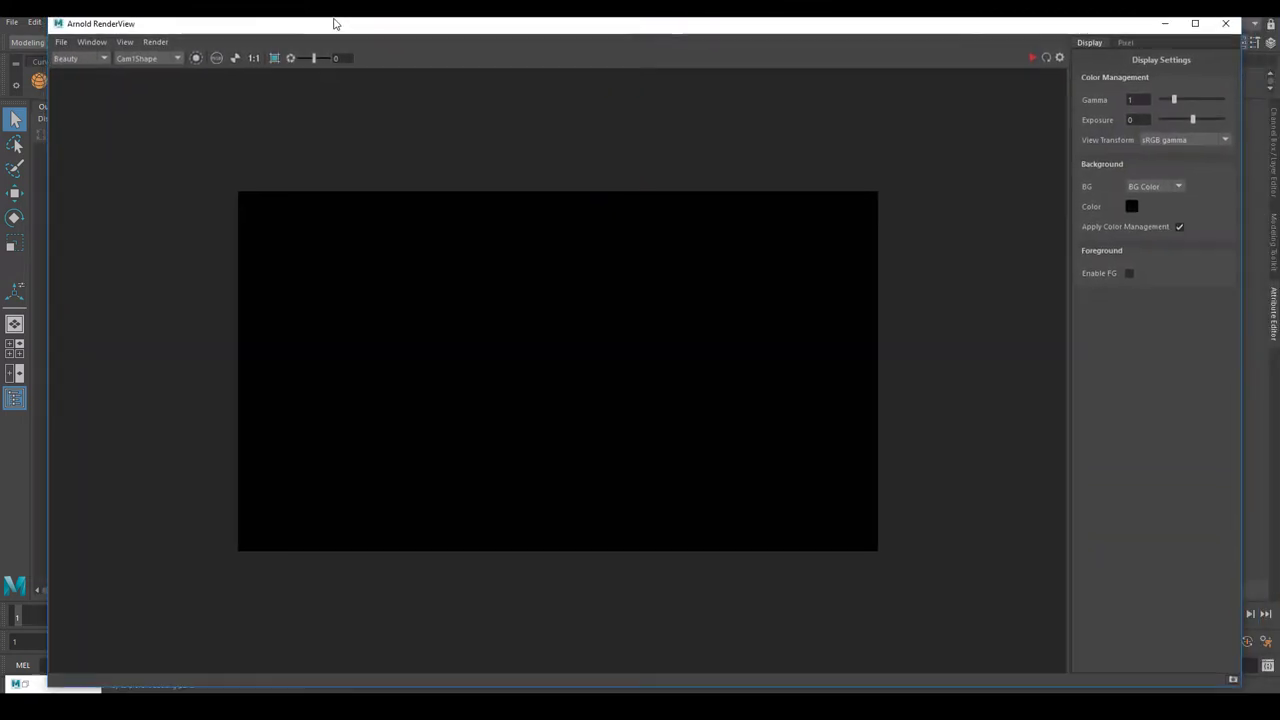
click(1064, 54)
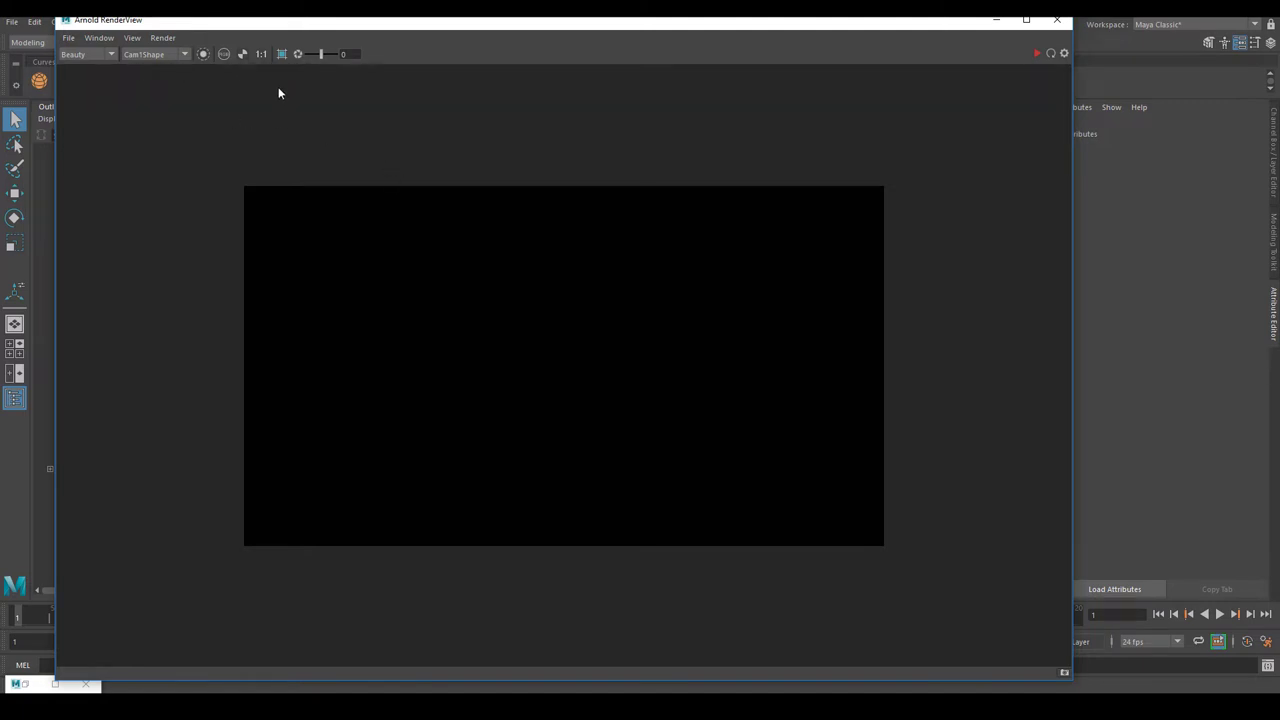
drag(243, 20, 229, 40)
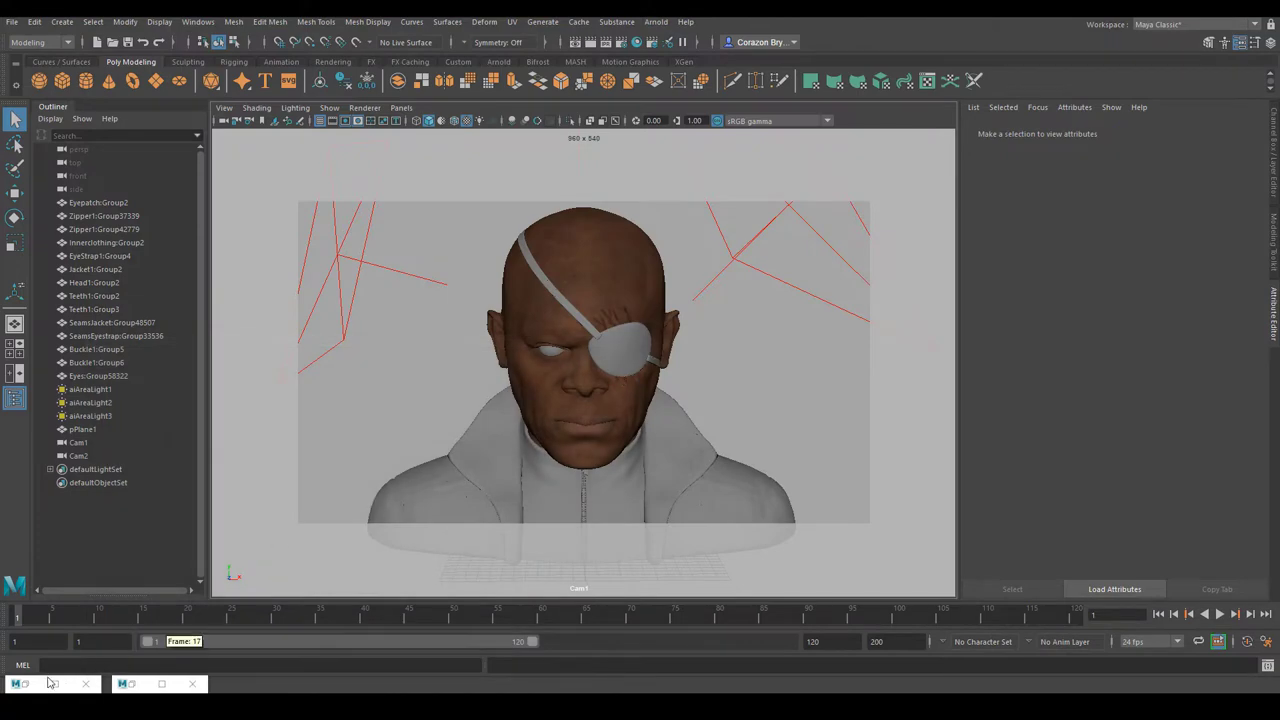
Restore the Hypershade to view the Skin shader network, and minimize it again.
click(18, 684)
click(30, 587)
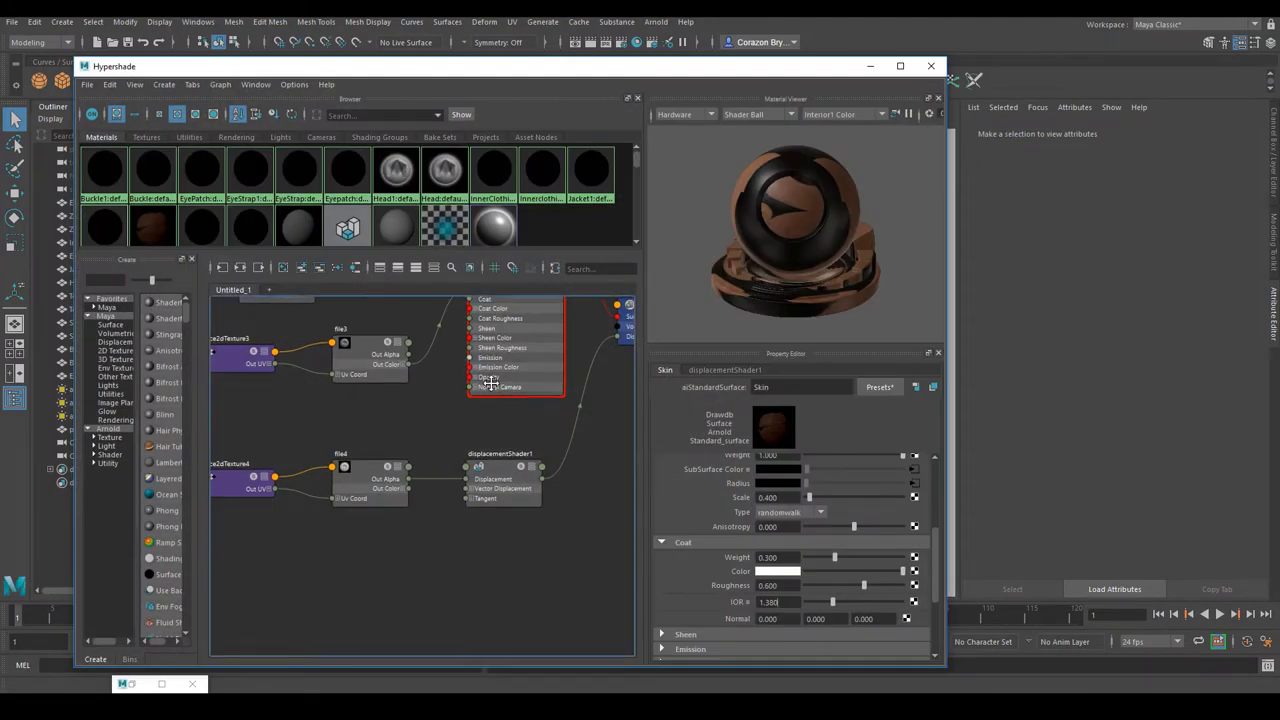
click(870, 66)
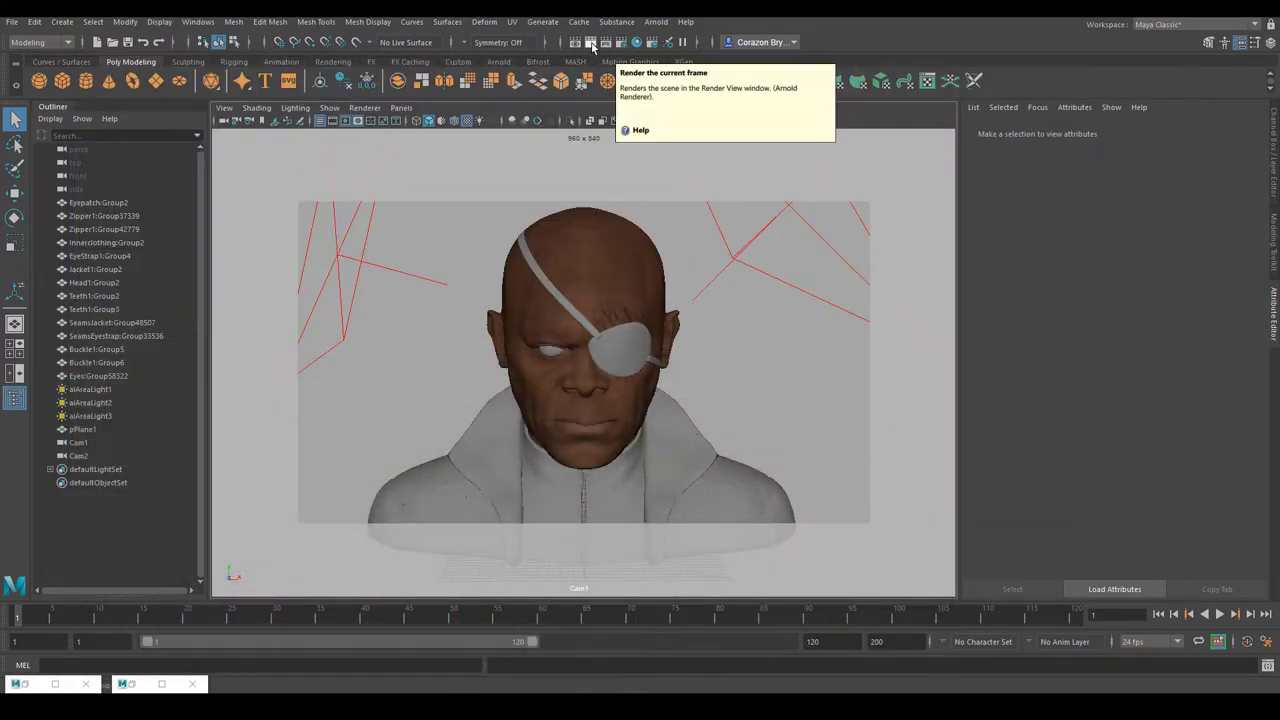
Restore the Arnold RenderView, reduce its size and reposition it over the viewport, and minimize it again.
click(127, 684)
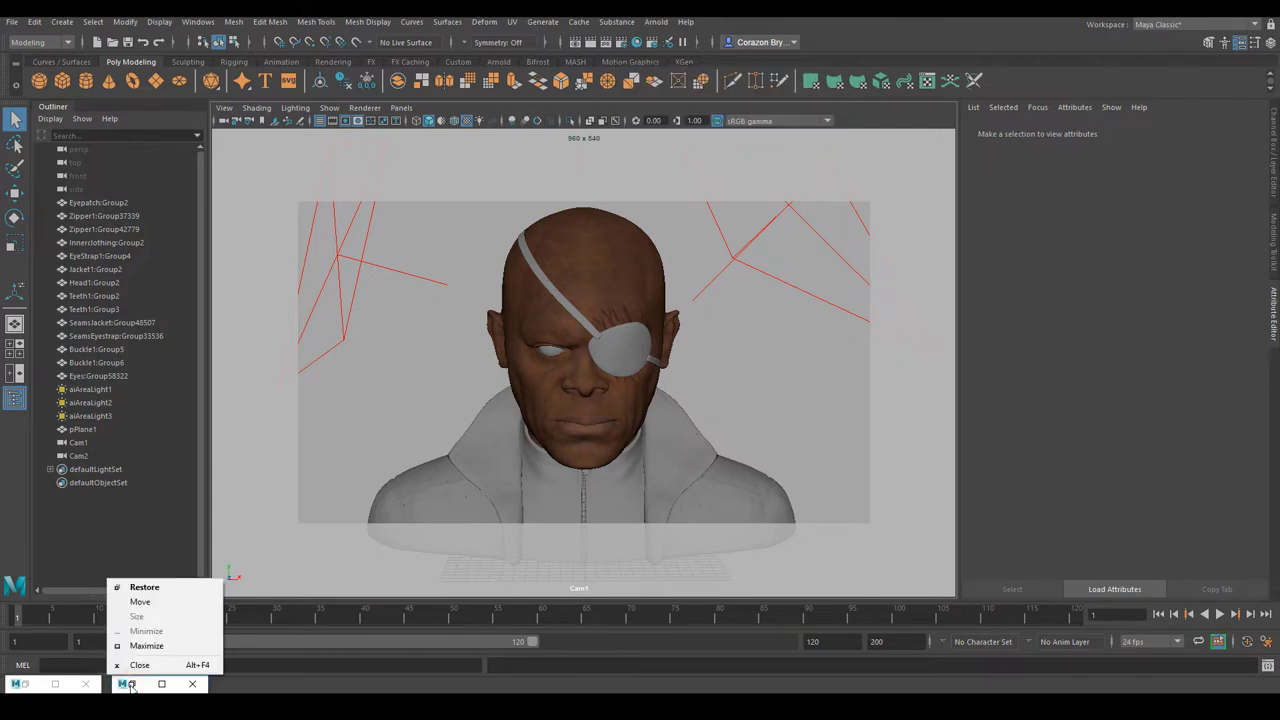
click(144, 587)
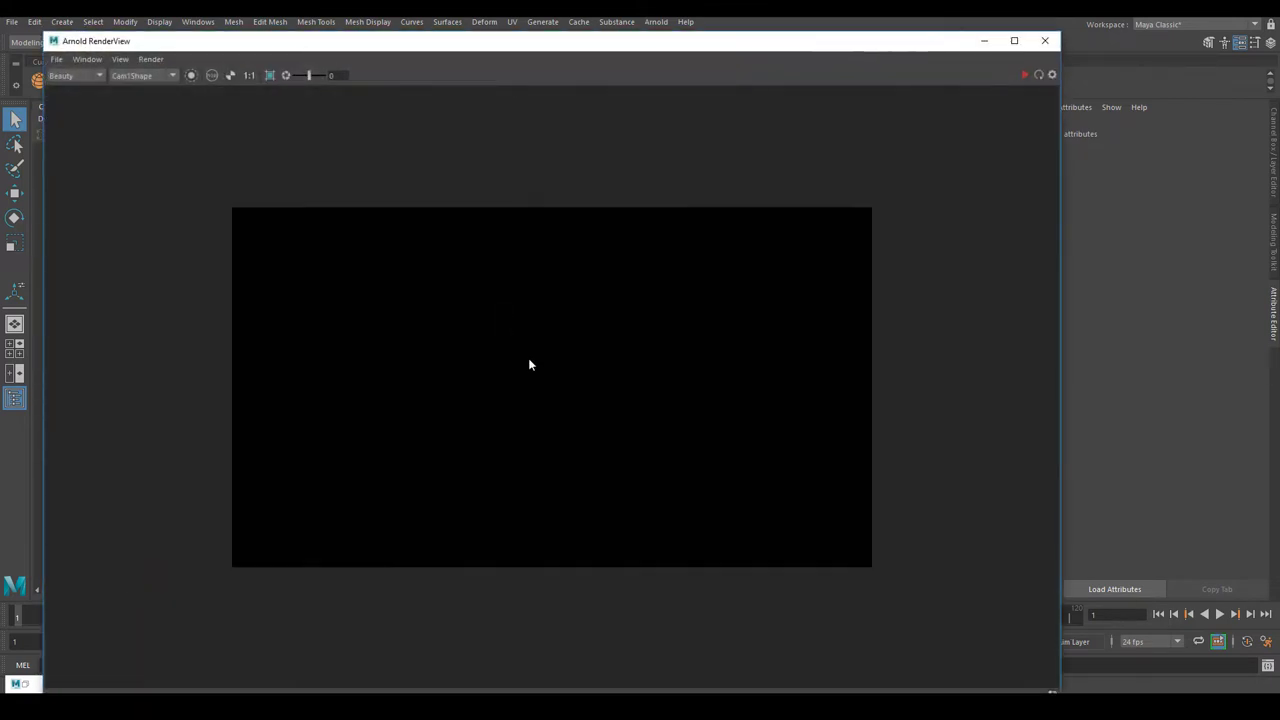
drag(453, 49, 457, 40)
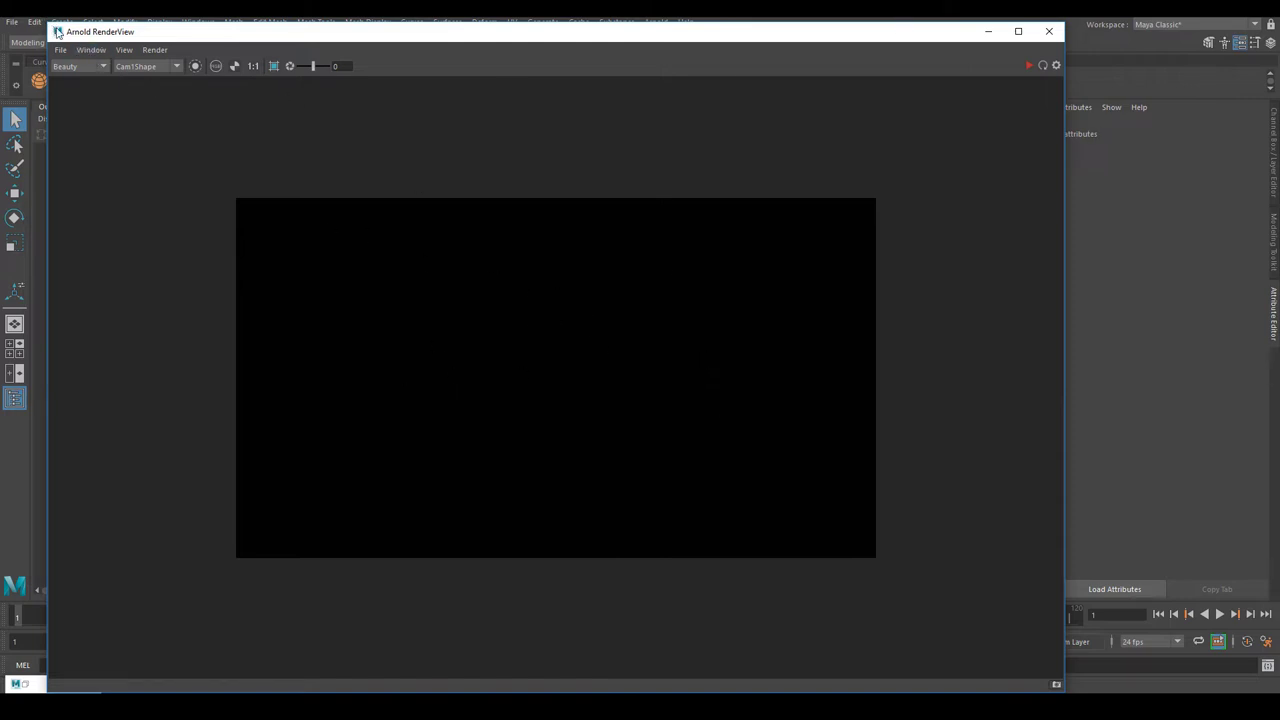
drag(49, 24, 175, 54)
drag(336, 59, 229, 38)
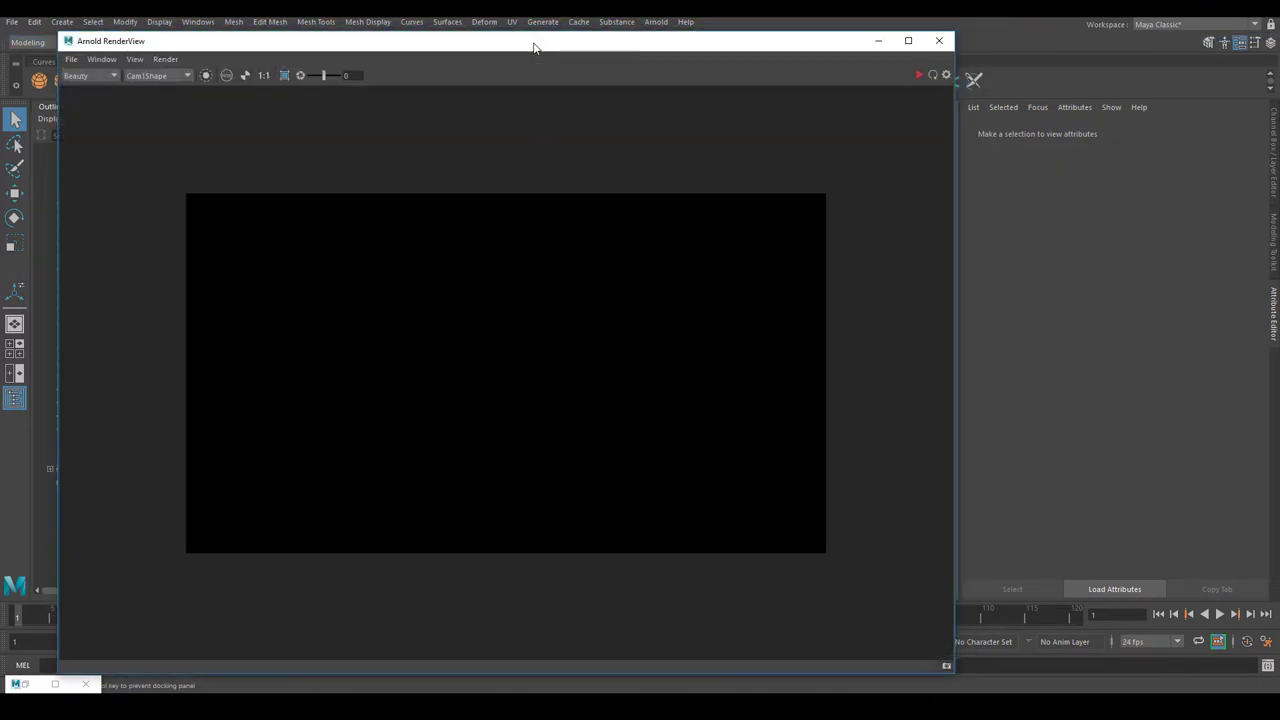
mouse_move(531, 43)
mouse_down()
mouse_move(541, 48)
mouse_move(524, 53)
mouse_up()
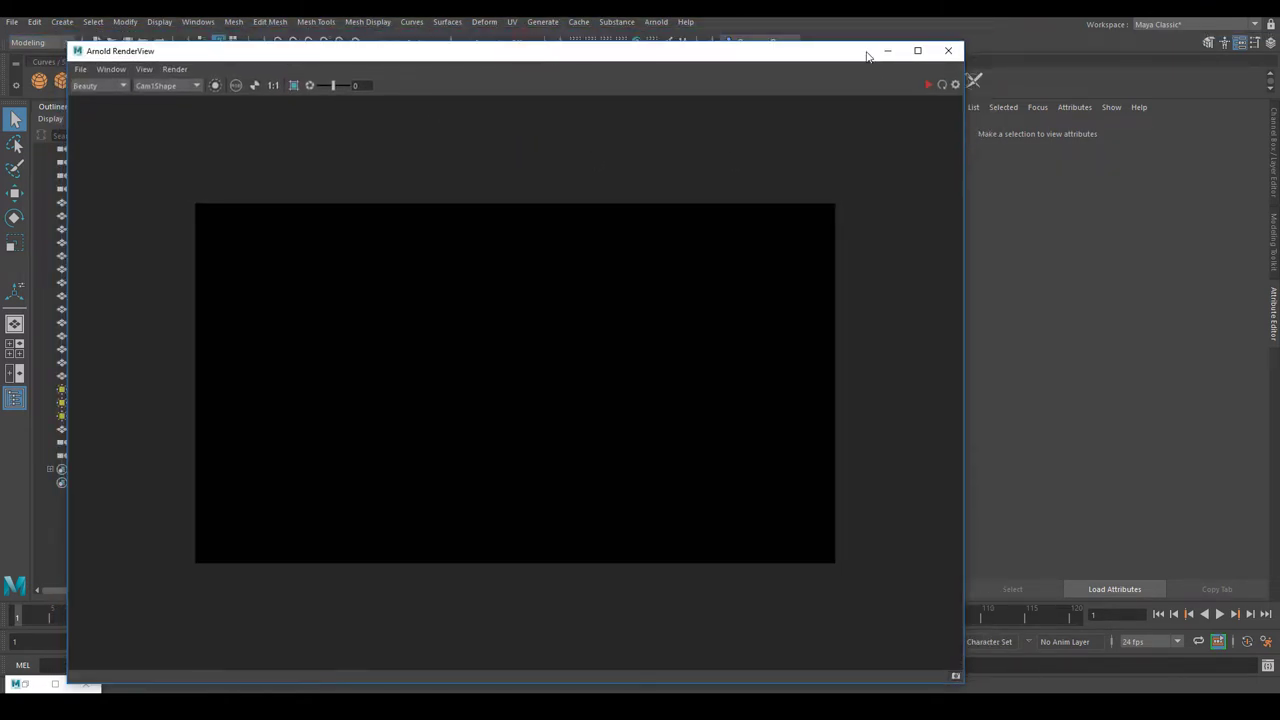
click(881, 52)
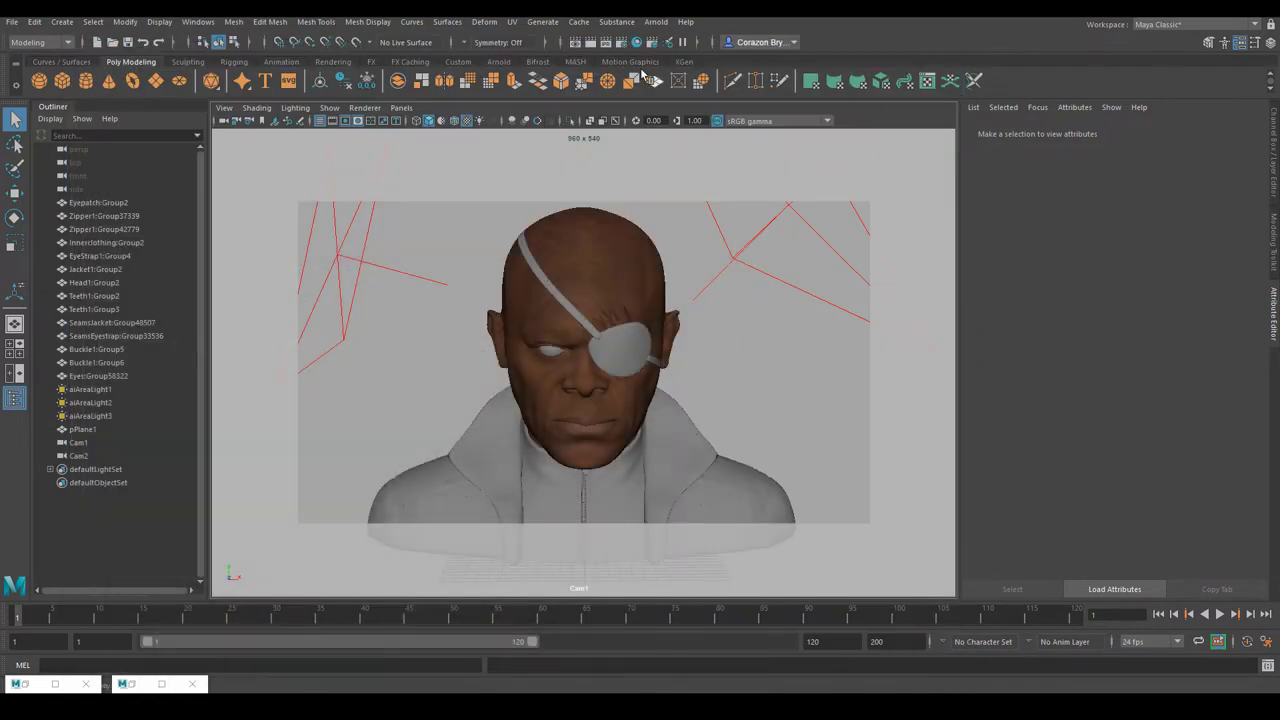
Bring up the Arnold RenderView from the render command and start the Cam1Shape beauty render.
click(590, 43)
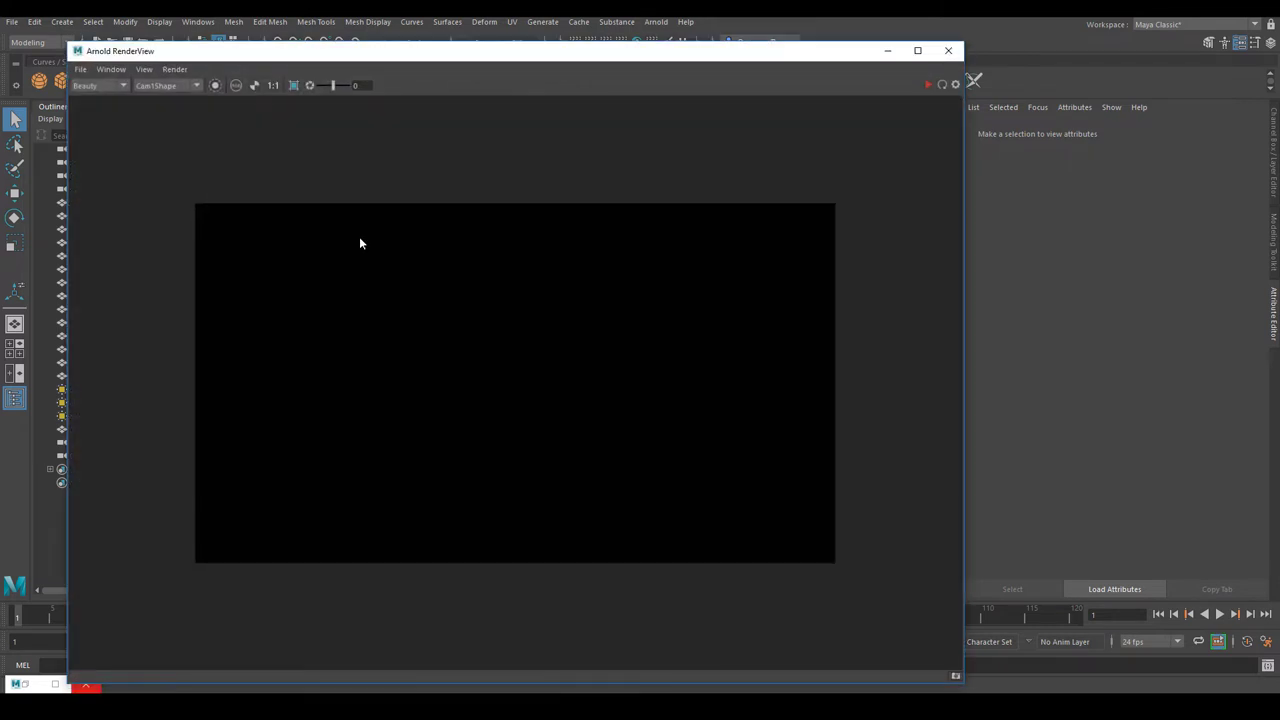
drag(226, 52, 239, 51)
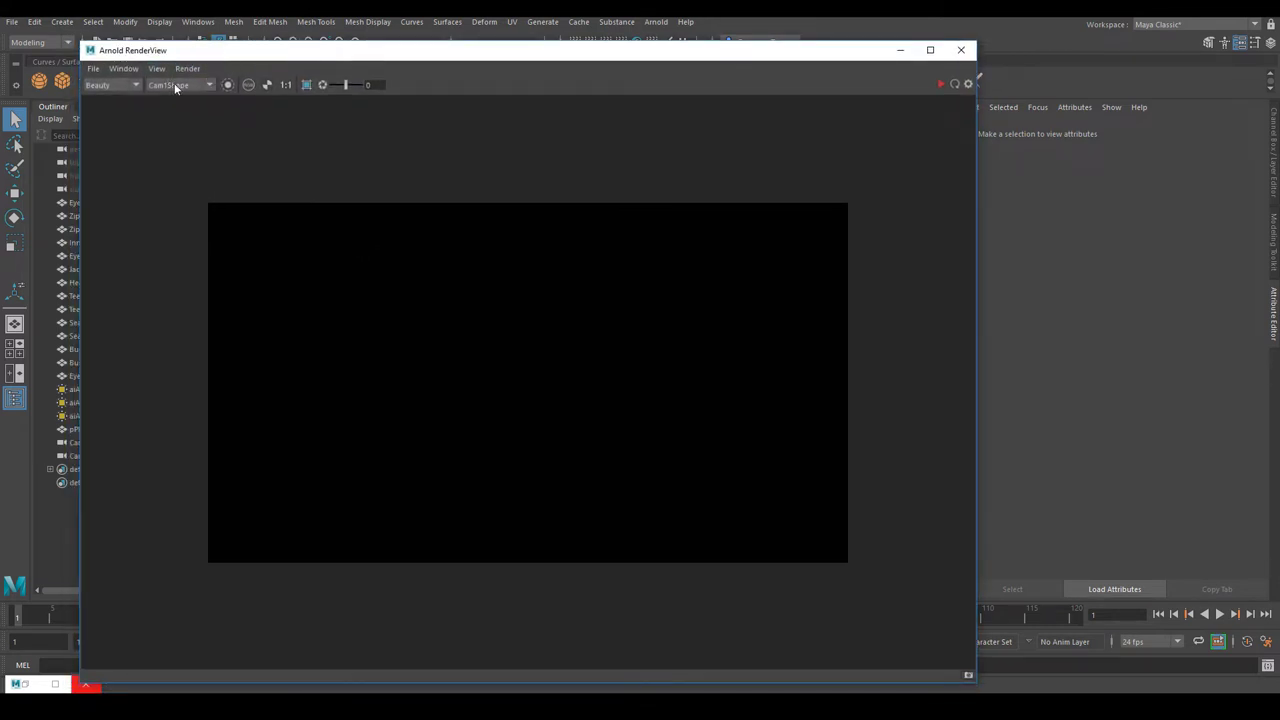
click(942, 85)
click(941, 86)
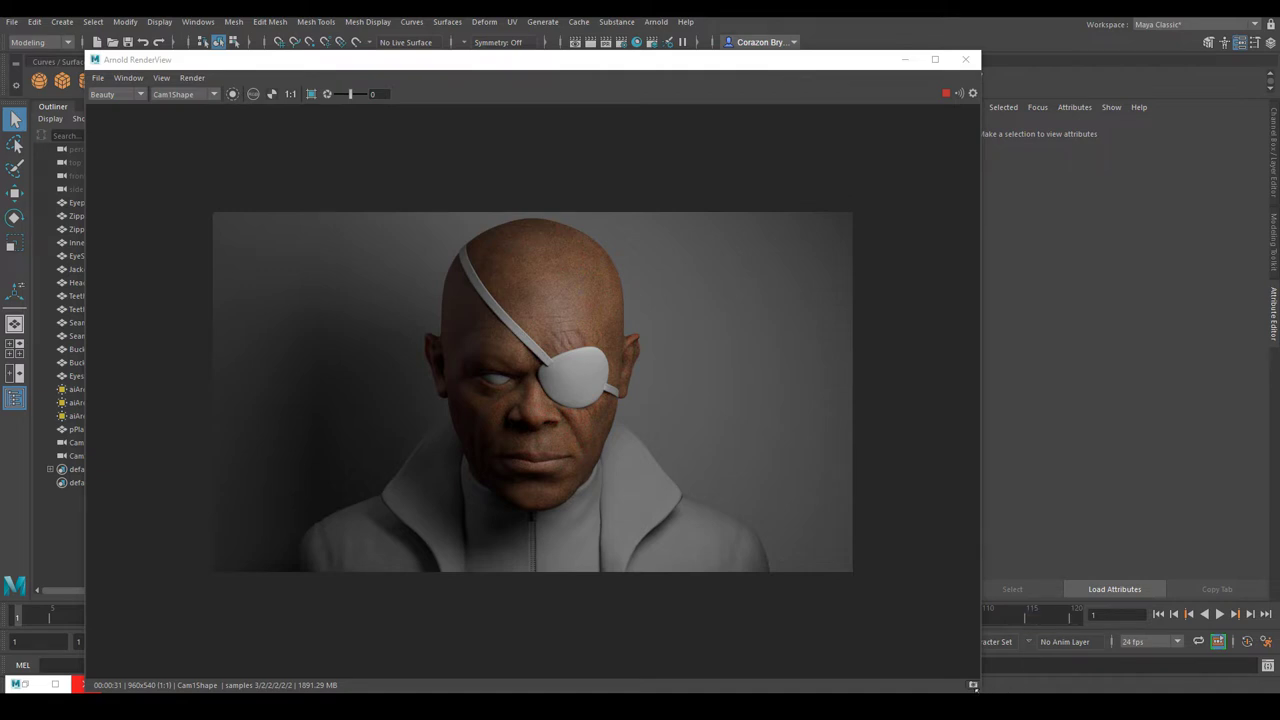
Narrow the Arnold RenderView, restore the Hypershade, and arrange the two windows side by side.
drag(979, 690, 519, 648)
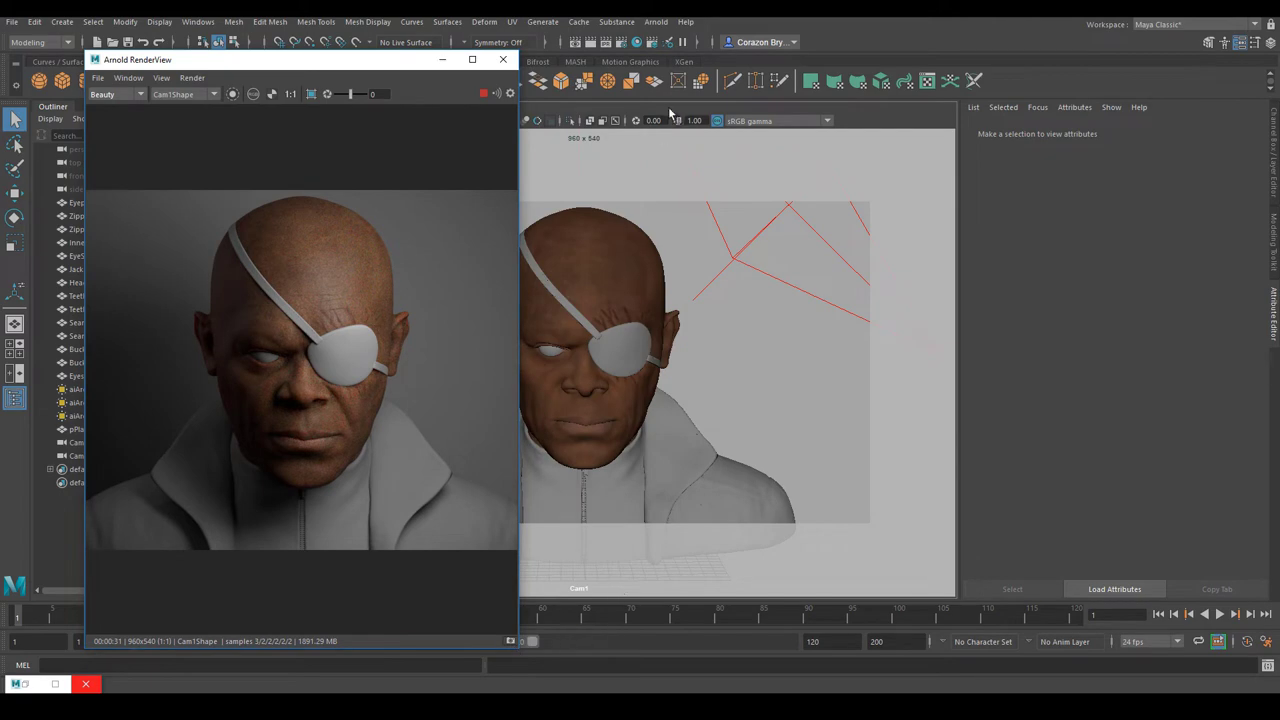
click(23, 685)
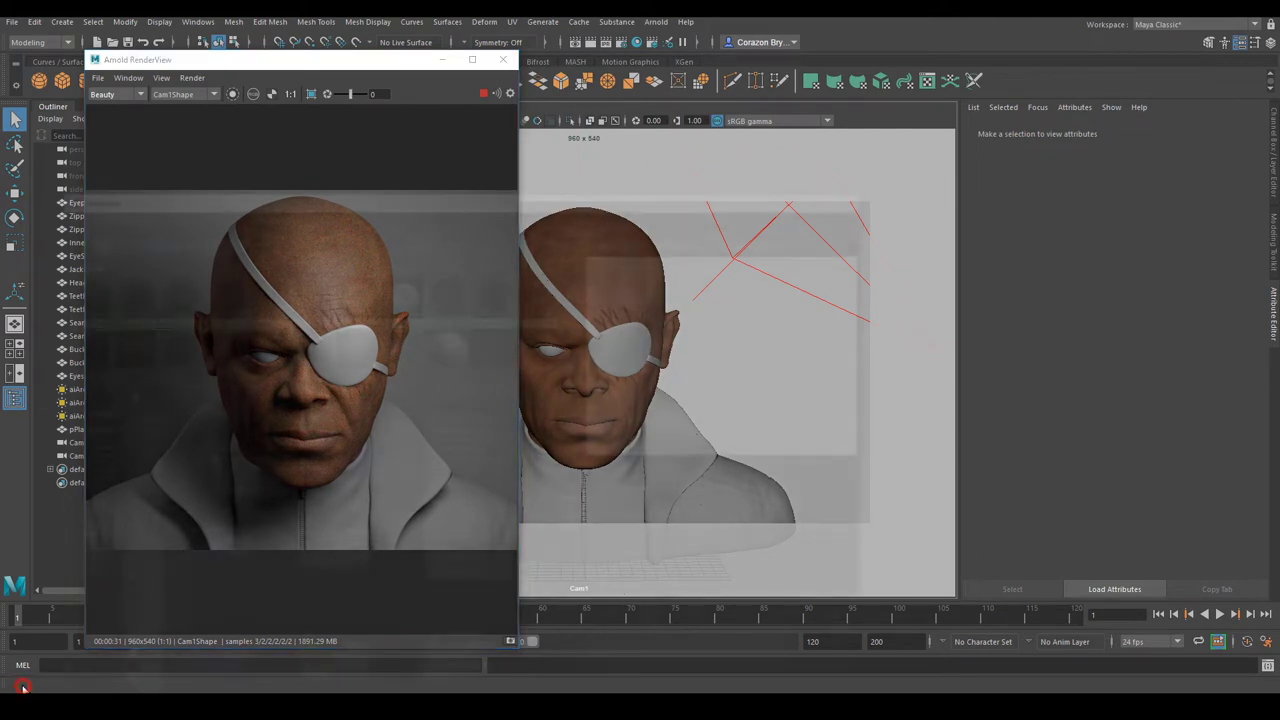
drag(528, 76, 822, 77)
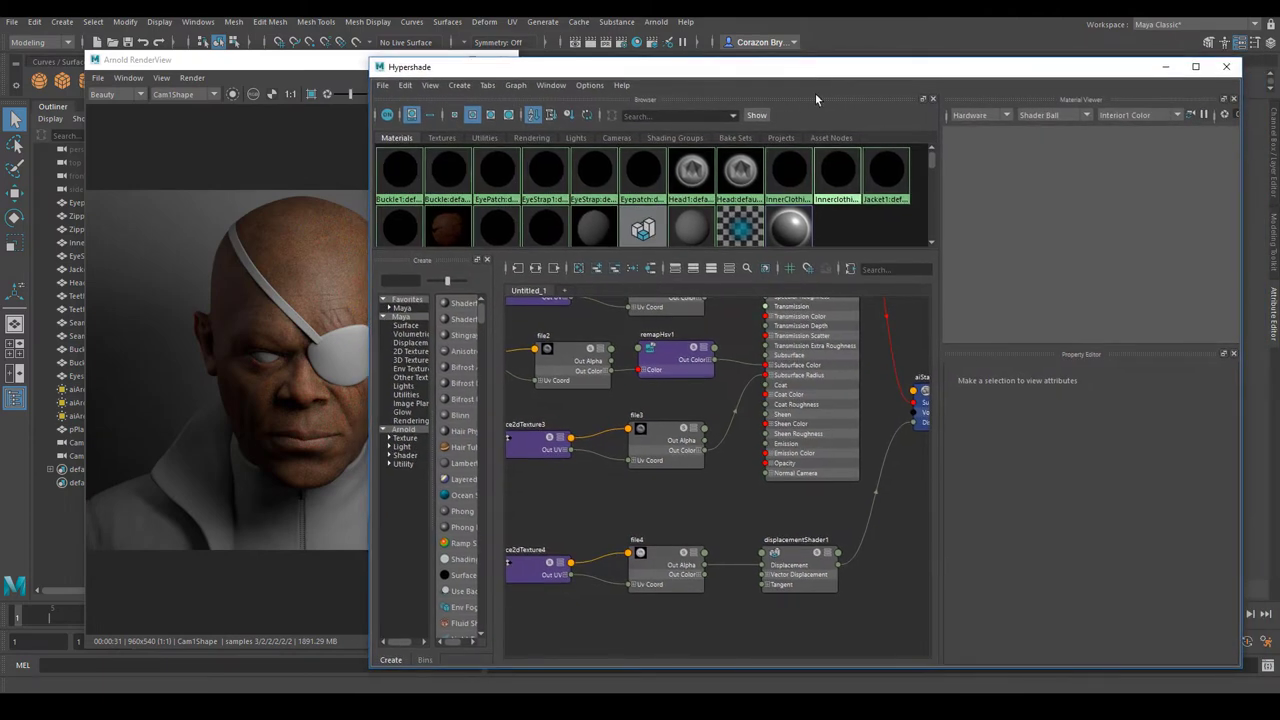
drag(220, 67, 145, 62)
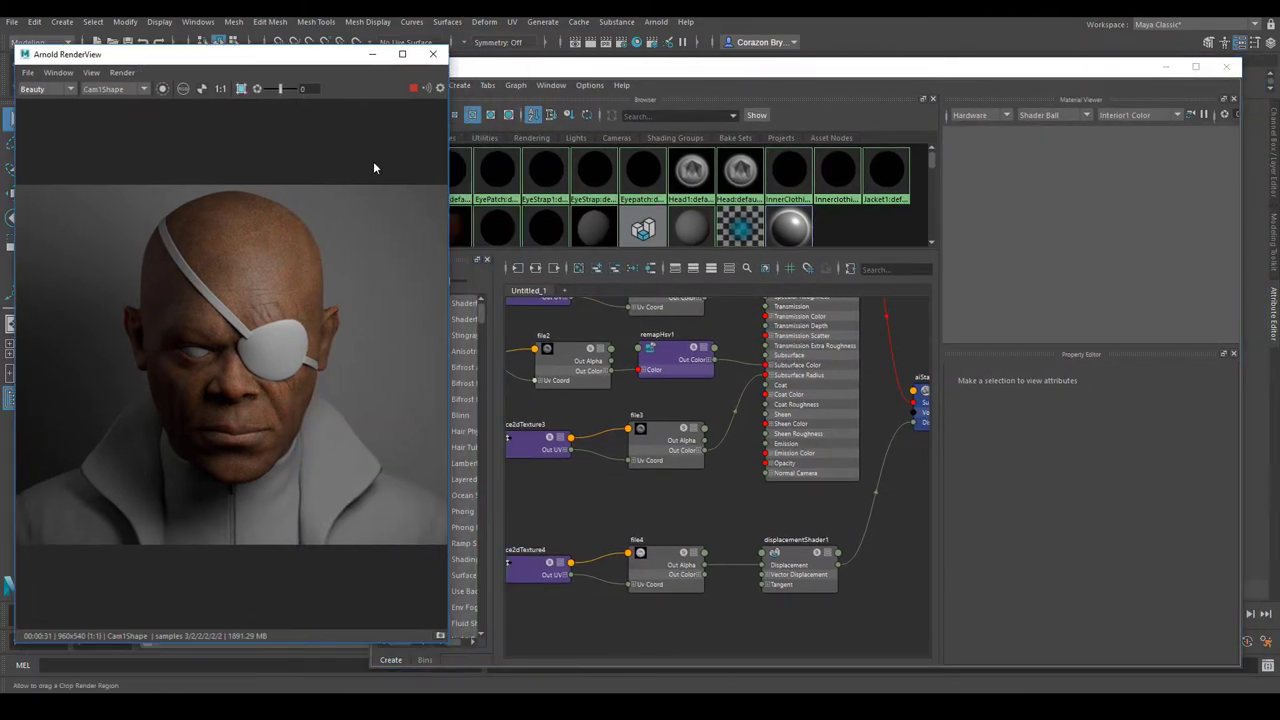
Select the remapHsv1 node feeding the Skin material's Subsurface Color to show its attributes.
alt+middle_drag(691, 476, 689, 540)
scroll(740, 436, down, 3)
scroll(771, 402, up, 3)
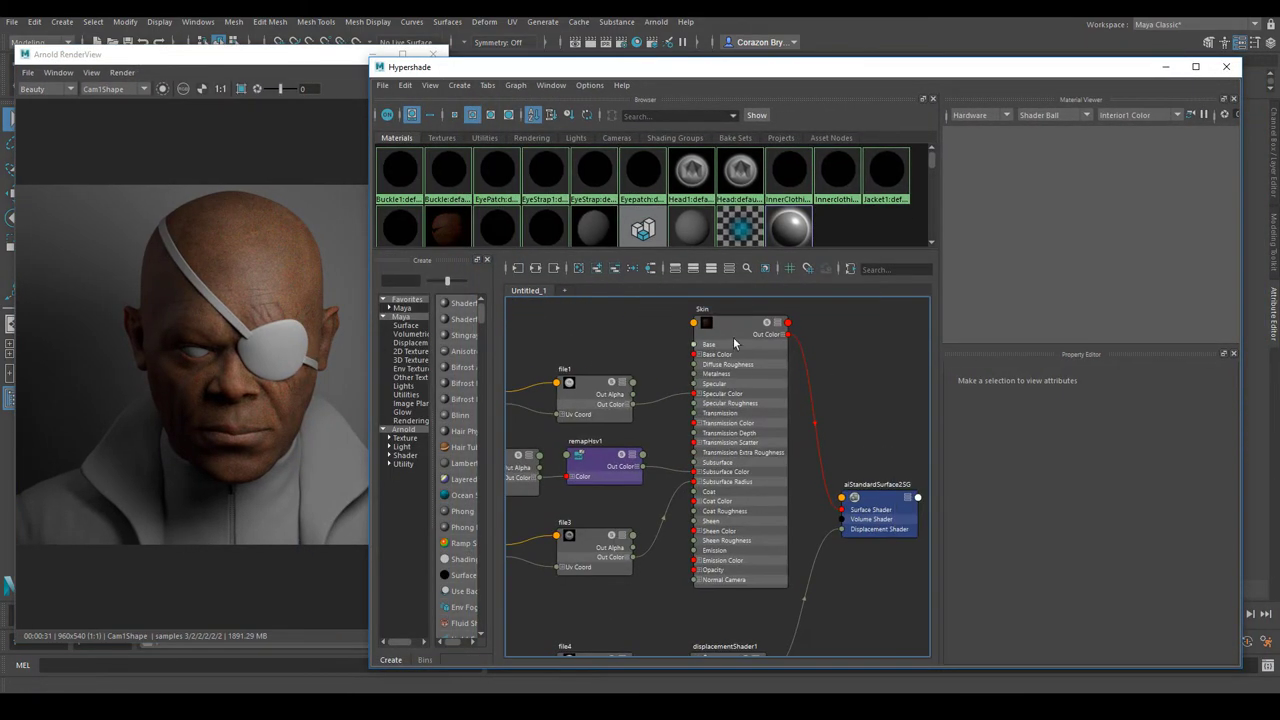
click(770, 398)
alt+middle_drag(676, 397, 672, 426)
scroll(684, 440, down, 2)
scroll(636, 416, up, 4)
click(662, 428)
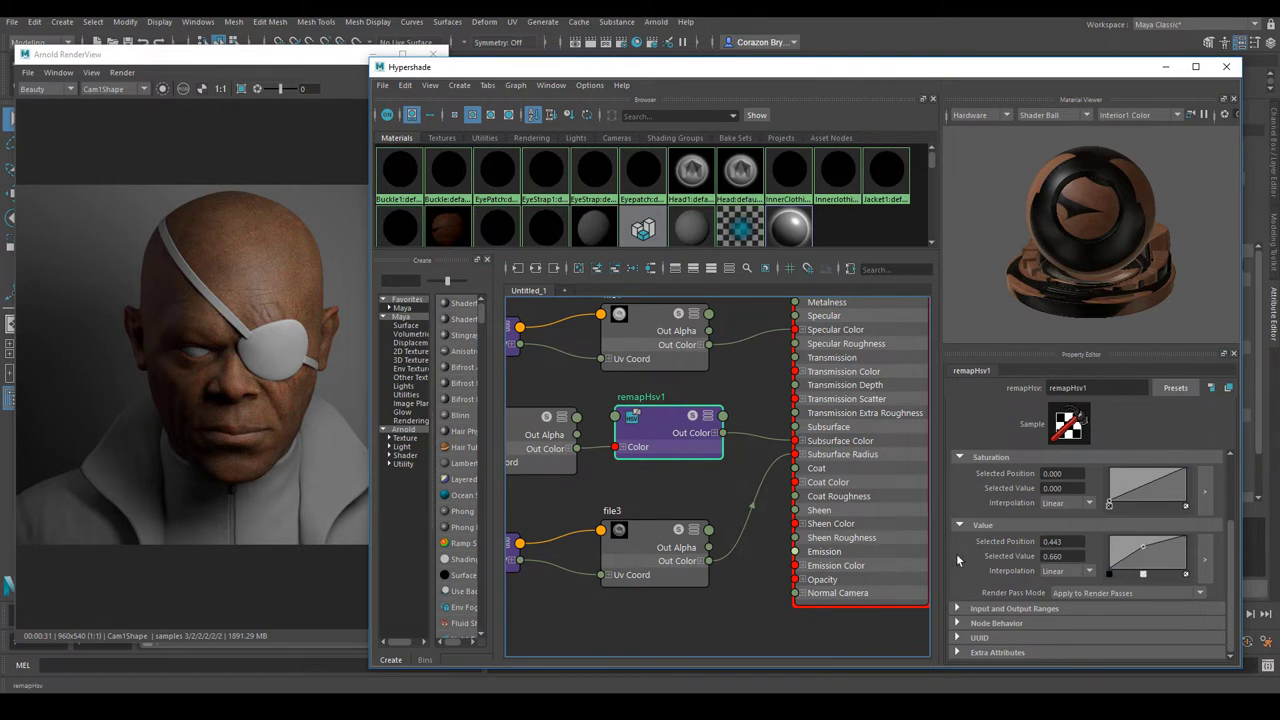
alt+middle_drag(718, 447, 714, 500)
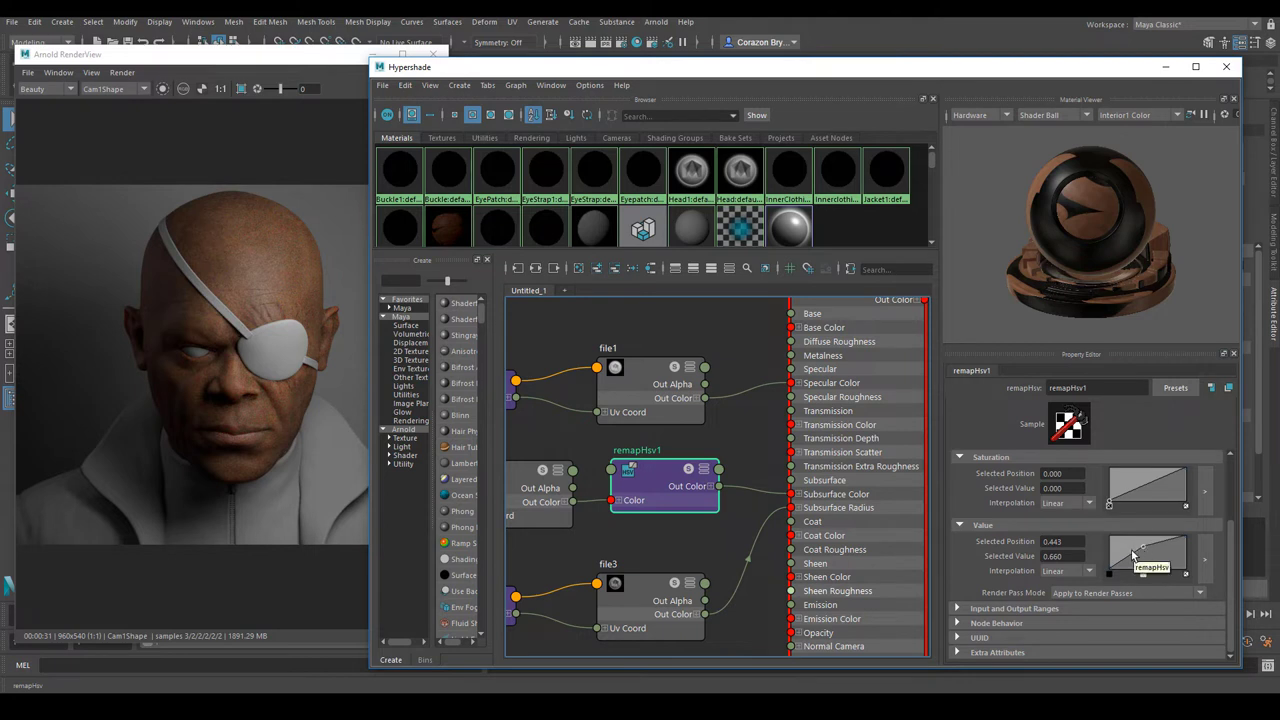
click(265, 66)
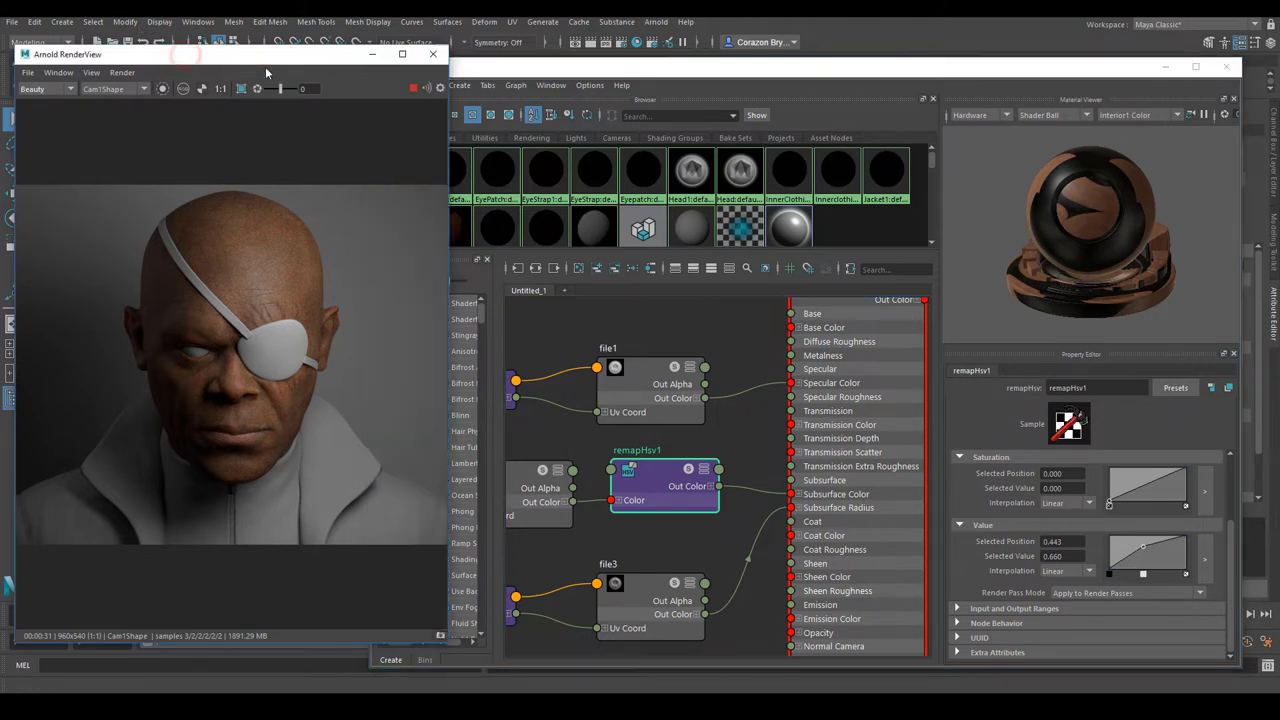
click(650, 68)
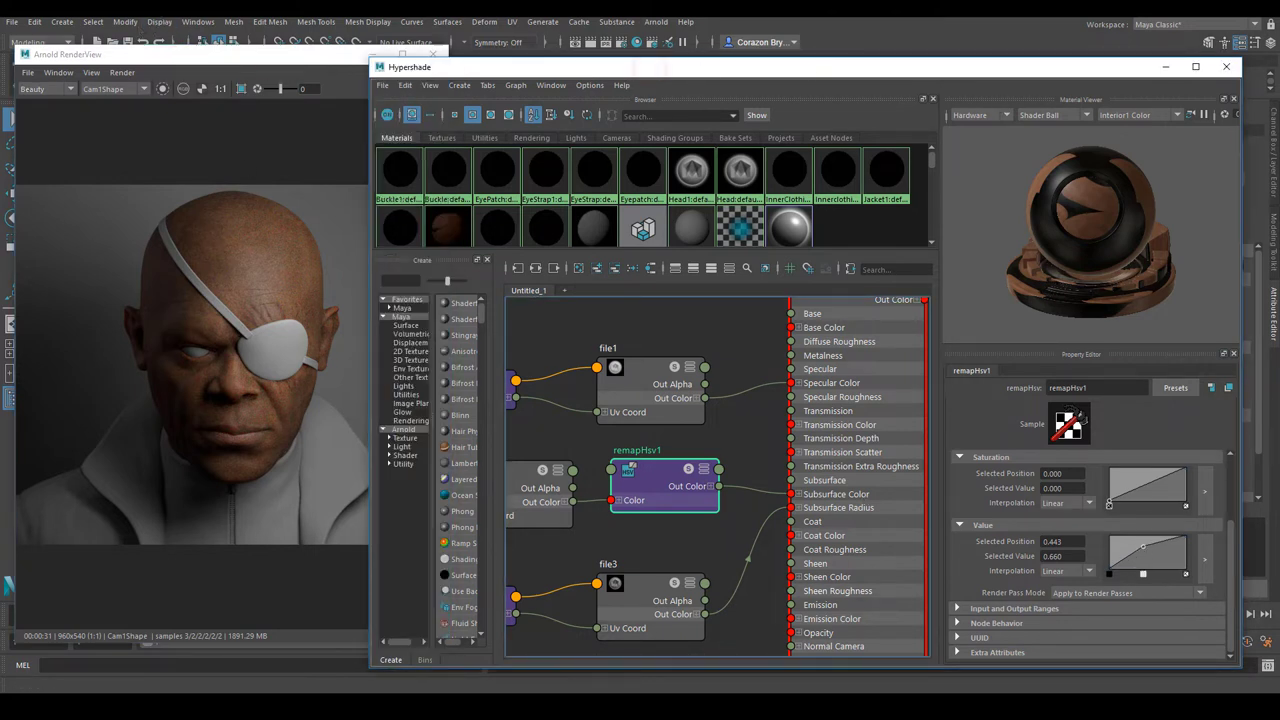
drag(581, 35, 603, 54)
click(590, 42)
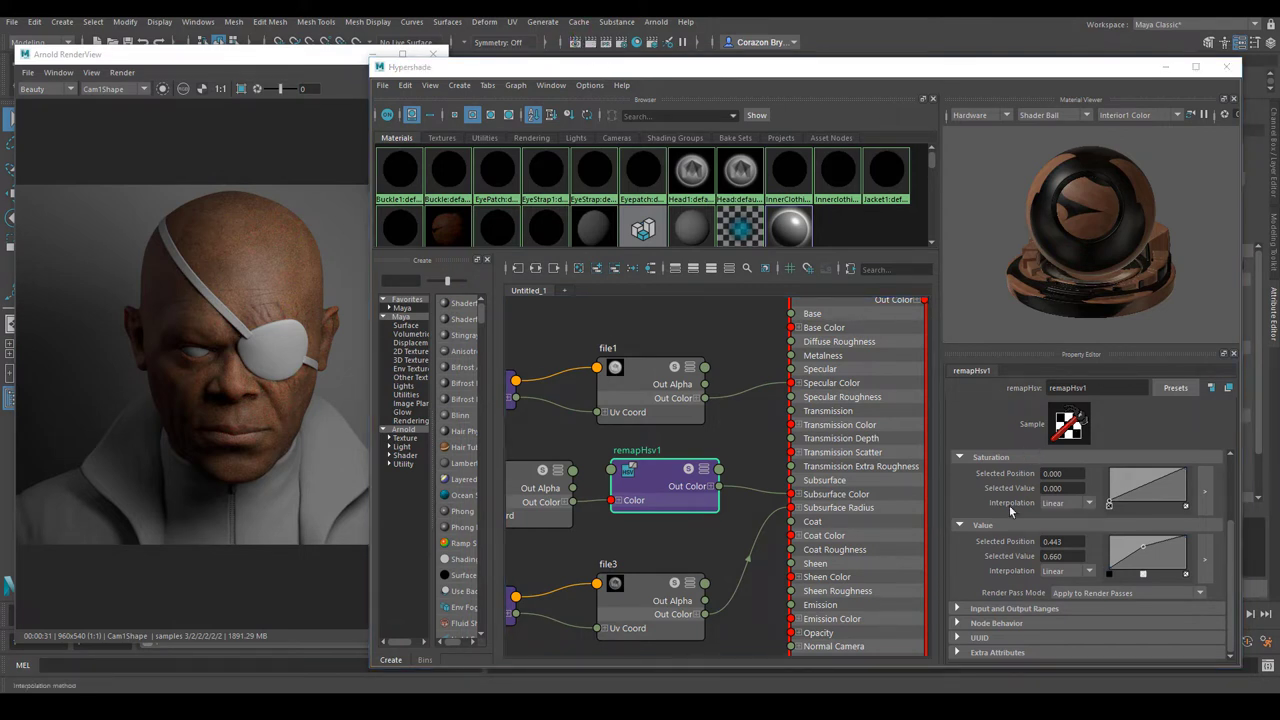
drag(229, 58, 225, 63)
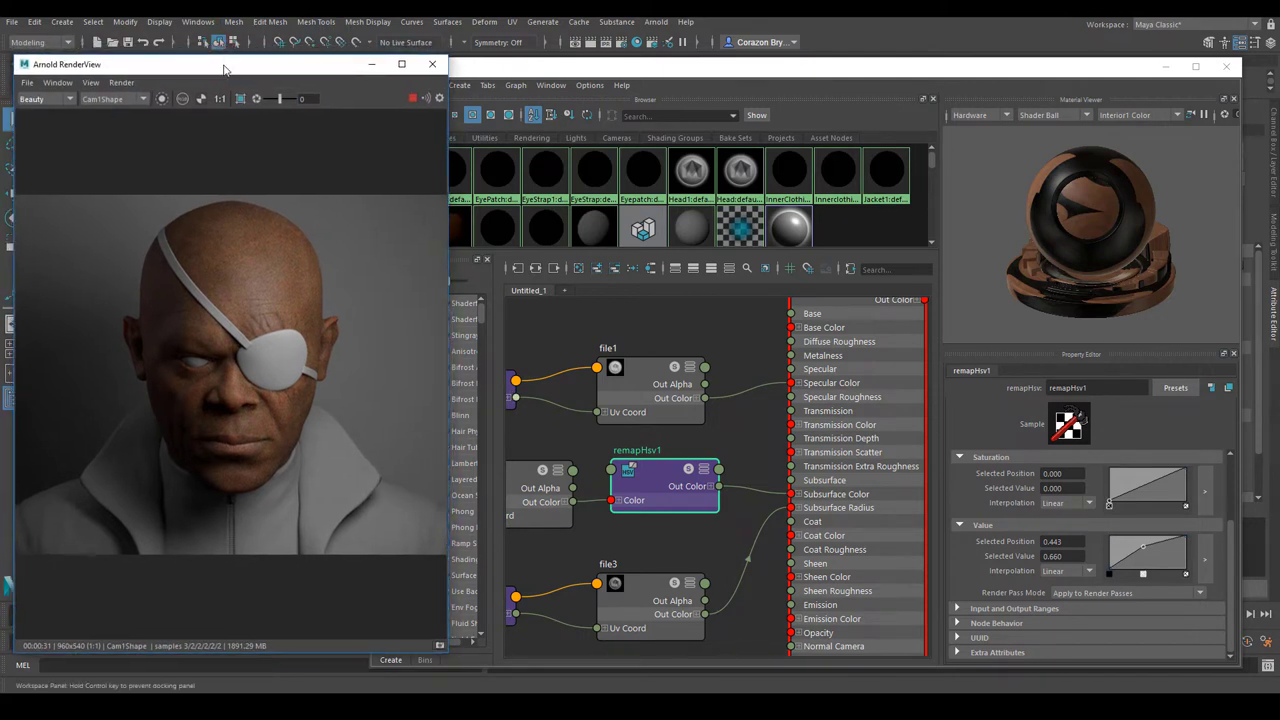
drag(225, 66, 223, 72)
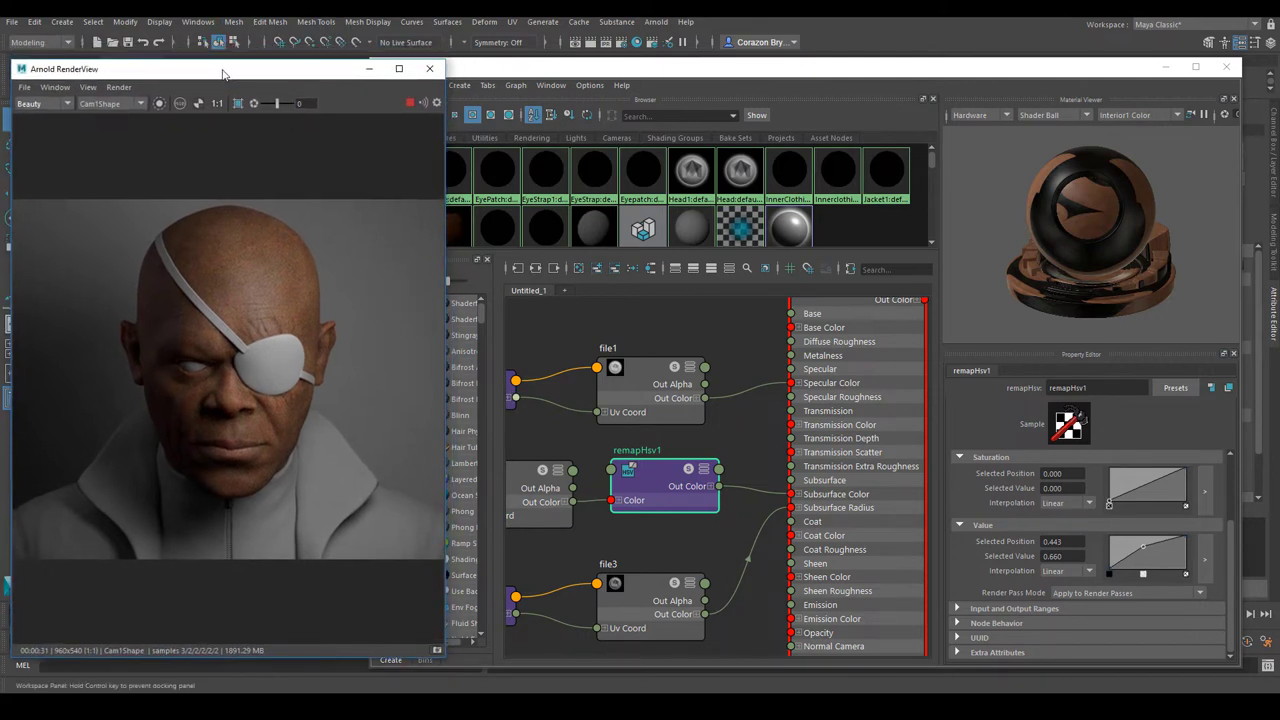
click(722, 72)
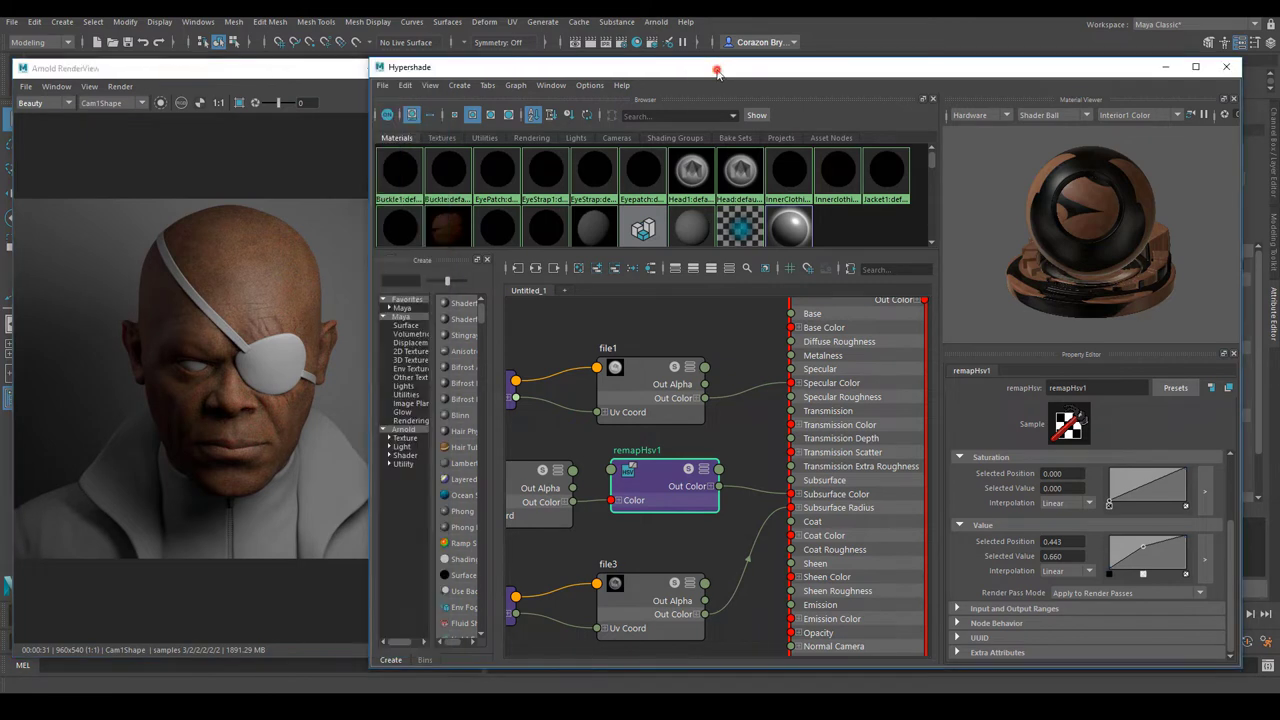
Adjust remapHsv1's Value curve by moving its middle point to position 0.383 and value 0.600.
click(1145, 551)
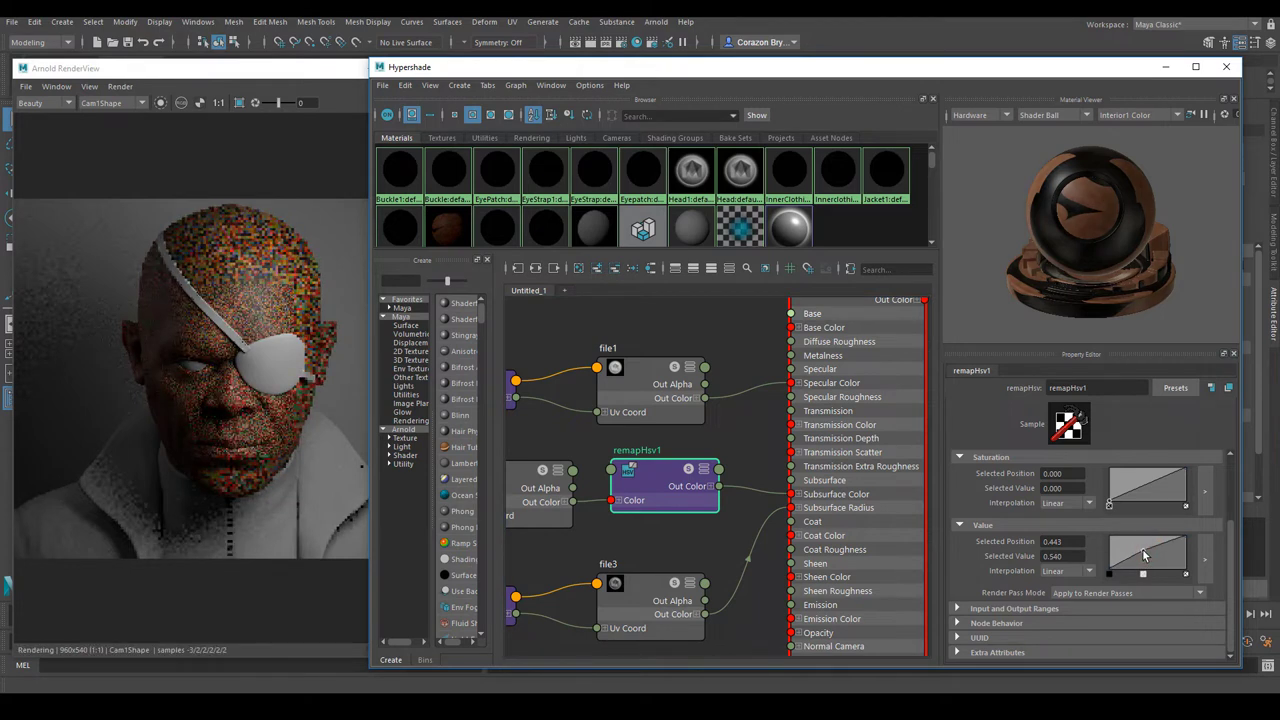
drag(1145, 555, 1145, 560)
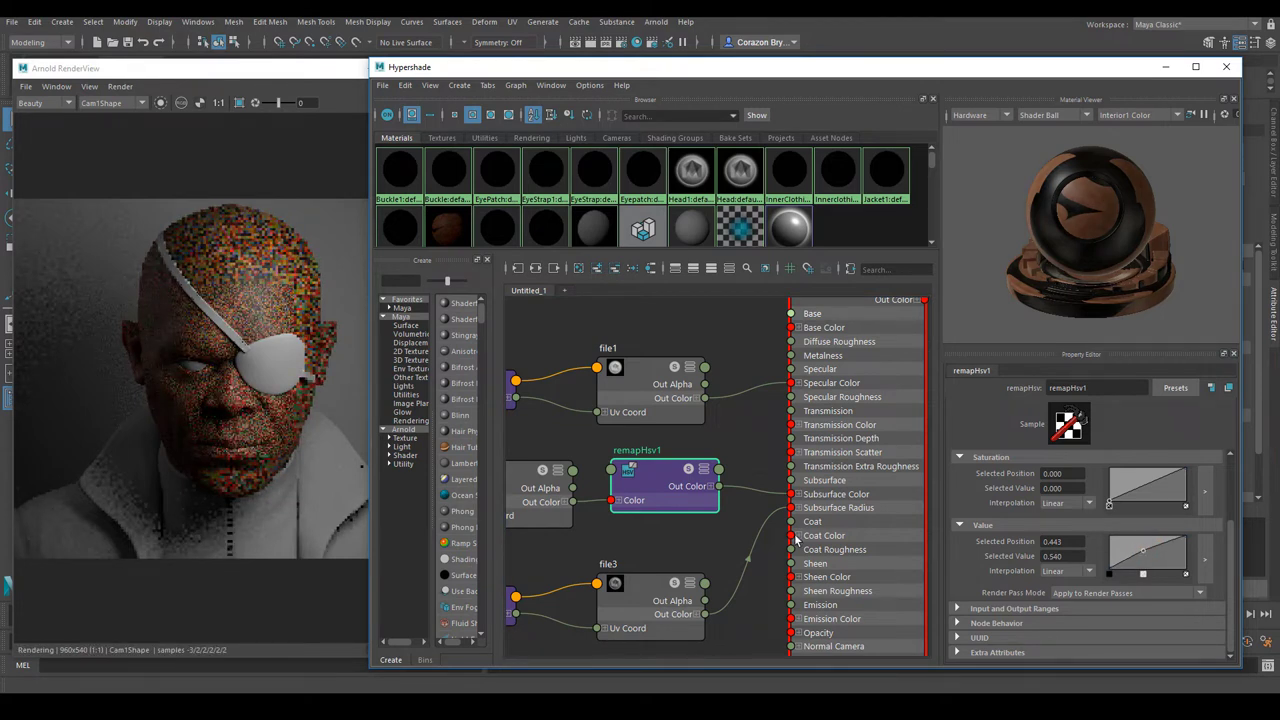
click(1143, 553)
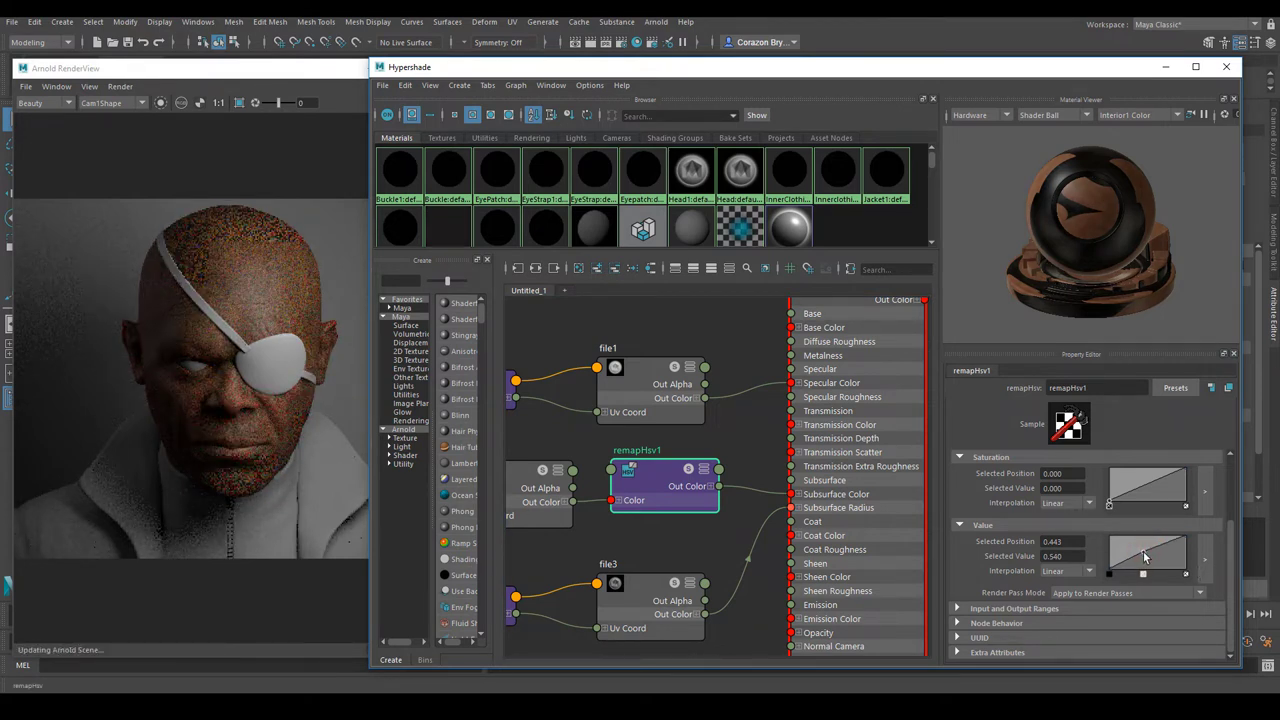
drag(1145, 557, 1139, 555)
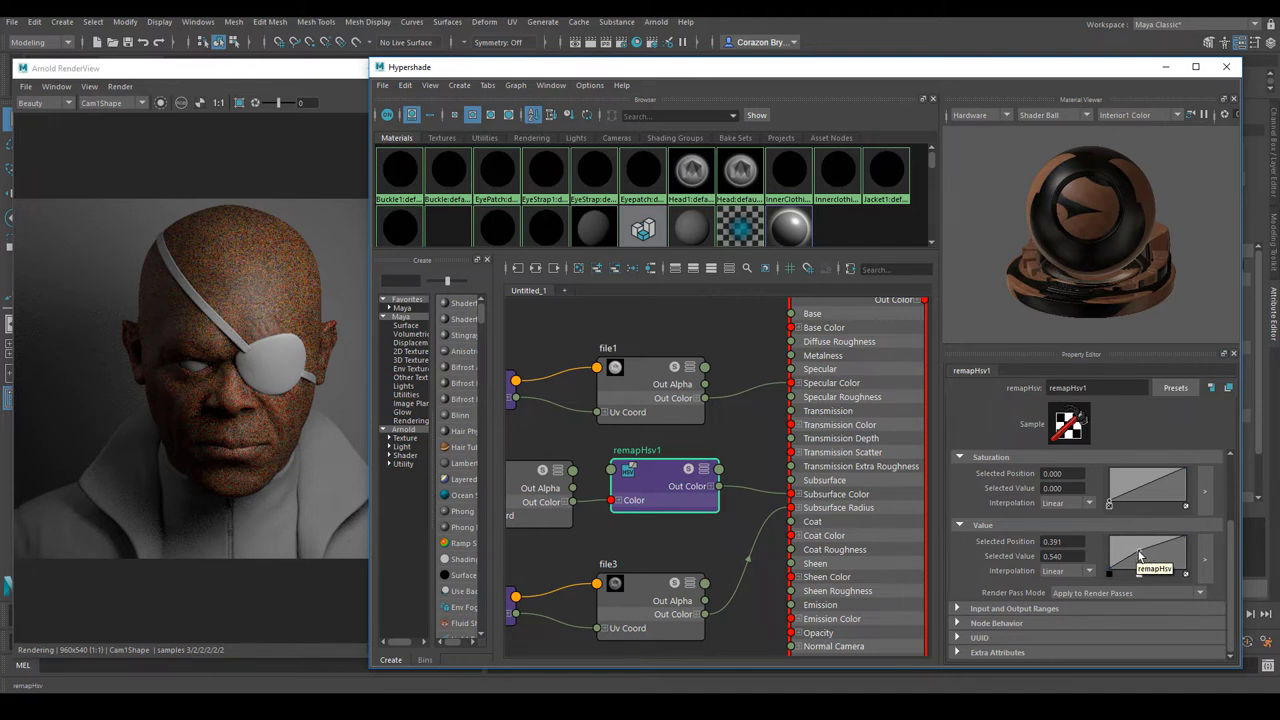
click(1138, 554)
drag(1138, 554, 1134, 554)
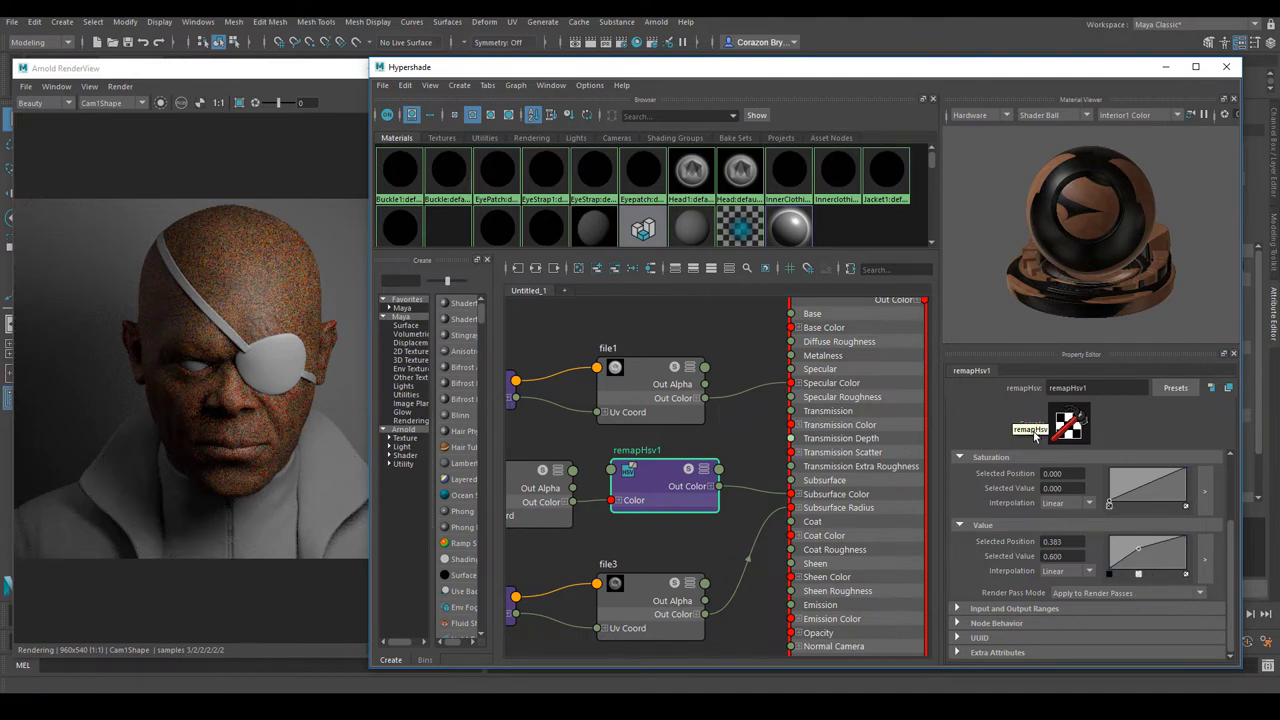
Minimize the Hypershade and open the AOV settings in the Render Settings, placed beside the RenderView.
click(315, 73)
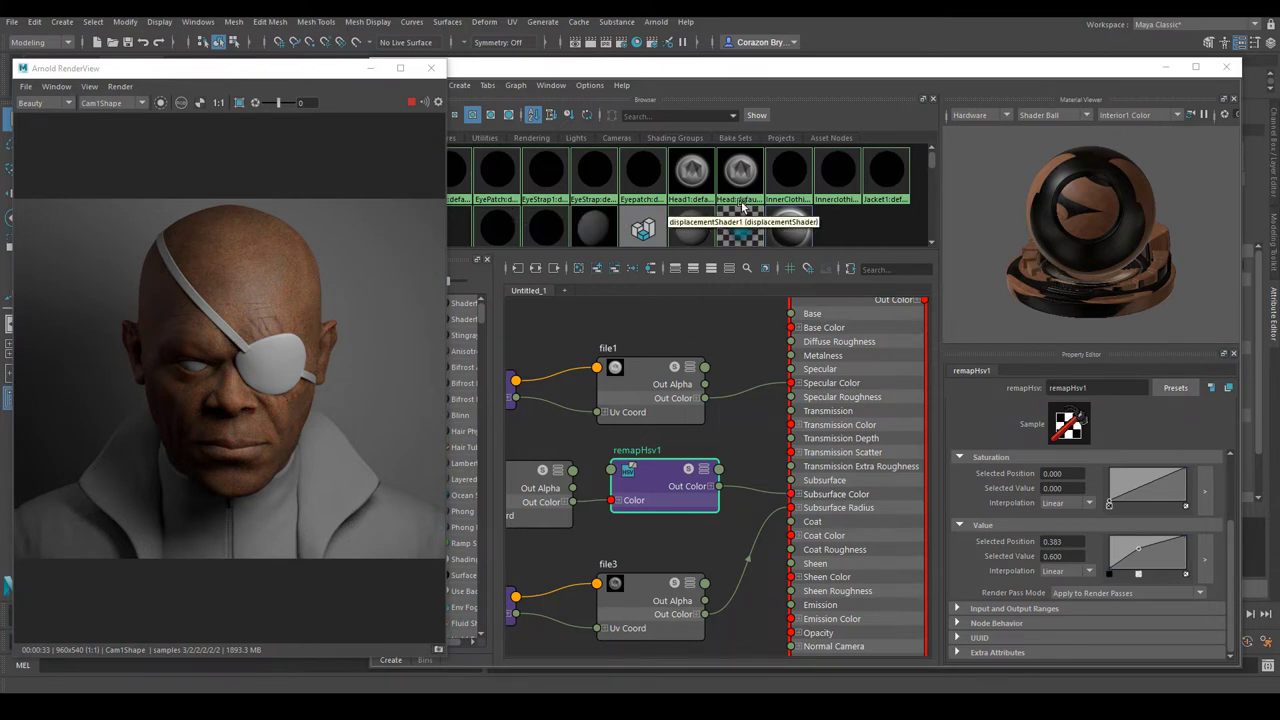
click(1166, 68)
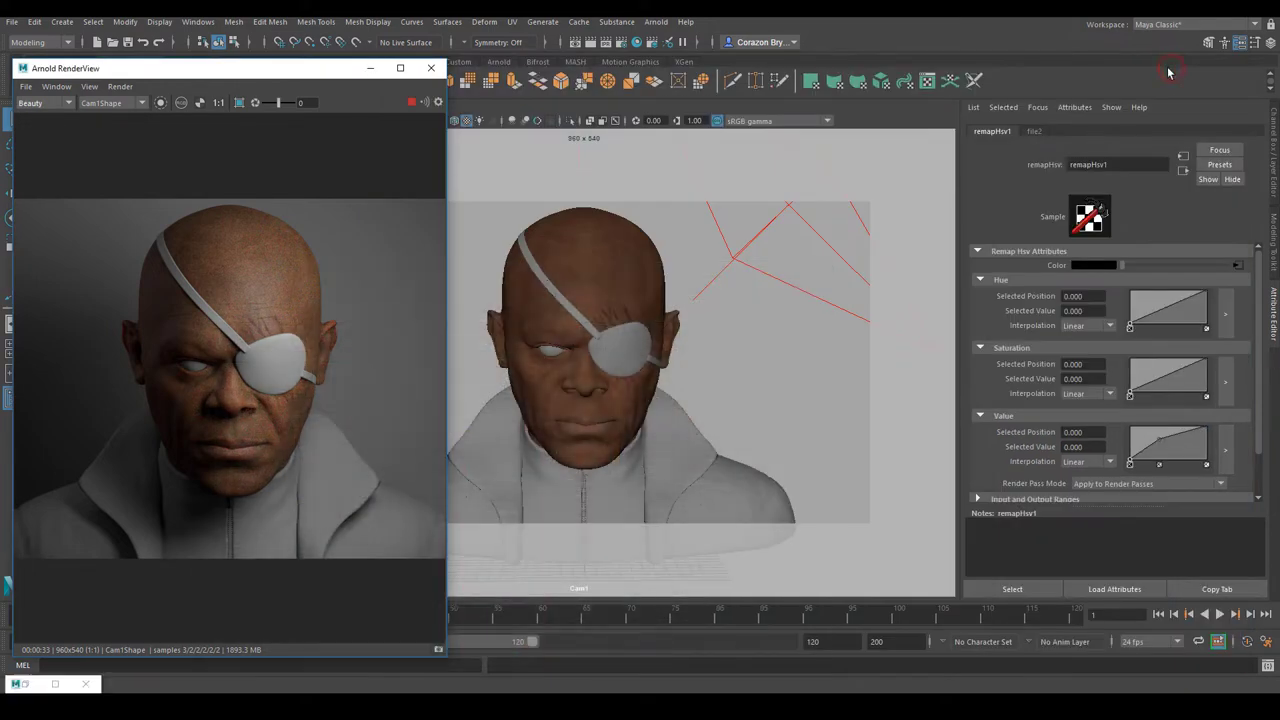
click(621, 43)
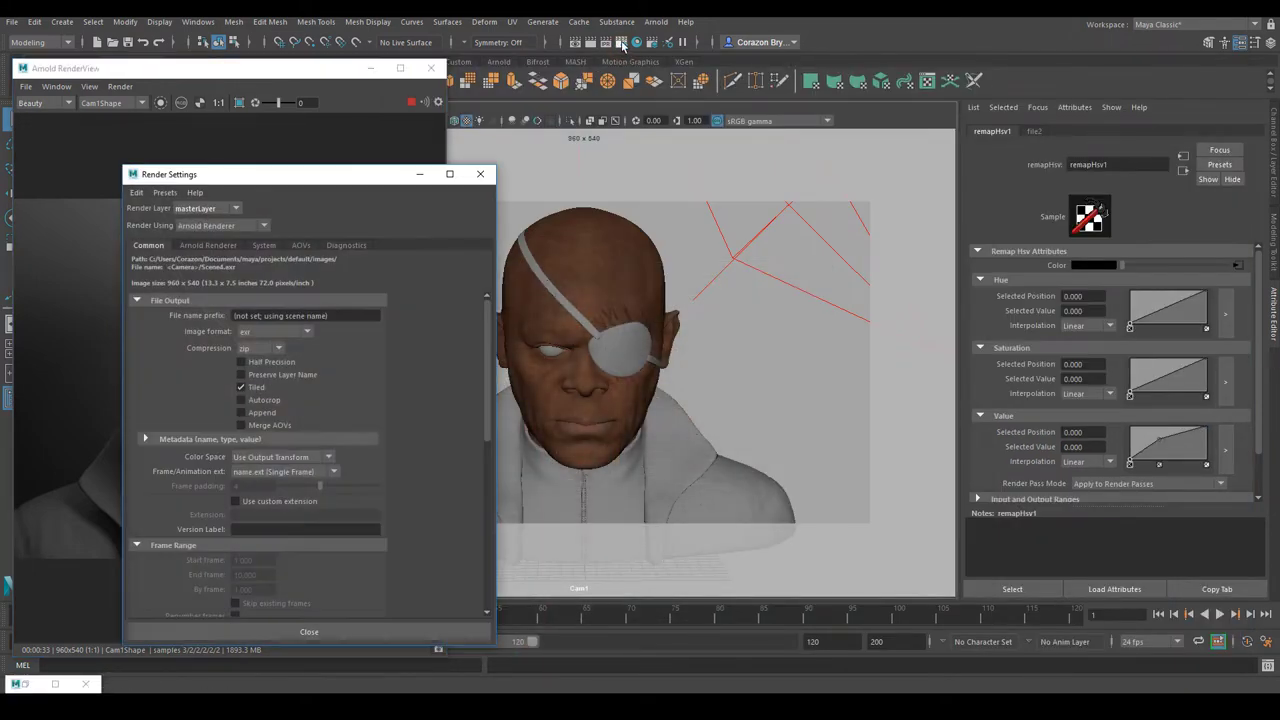
drag(364, 179, 777, 150)
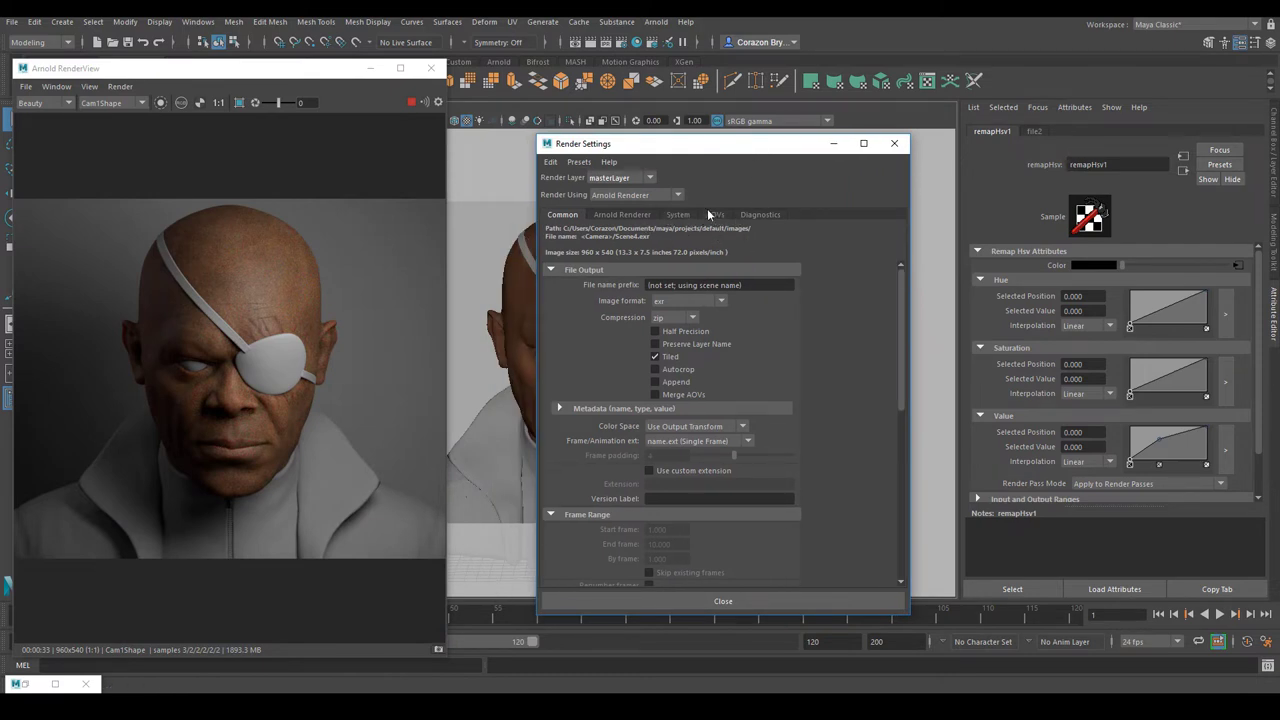
click(715, 214)
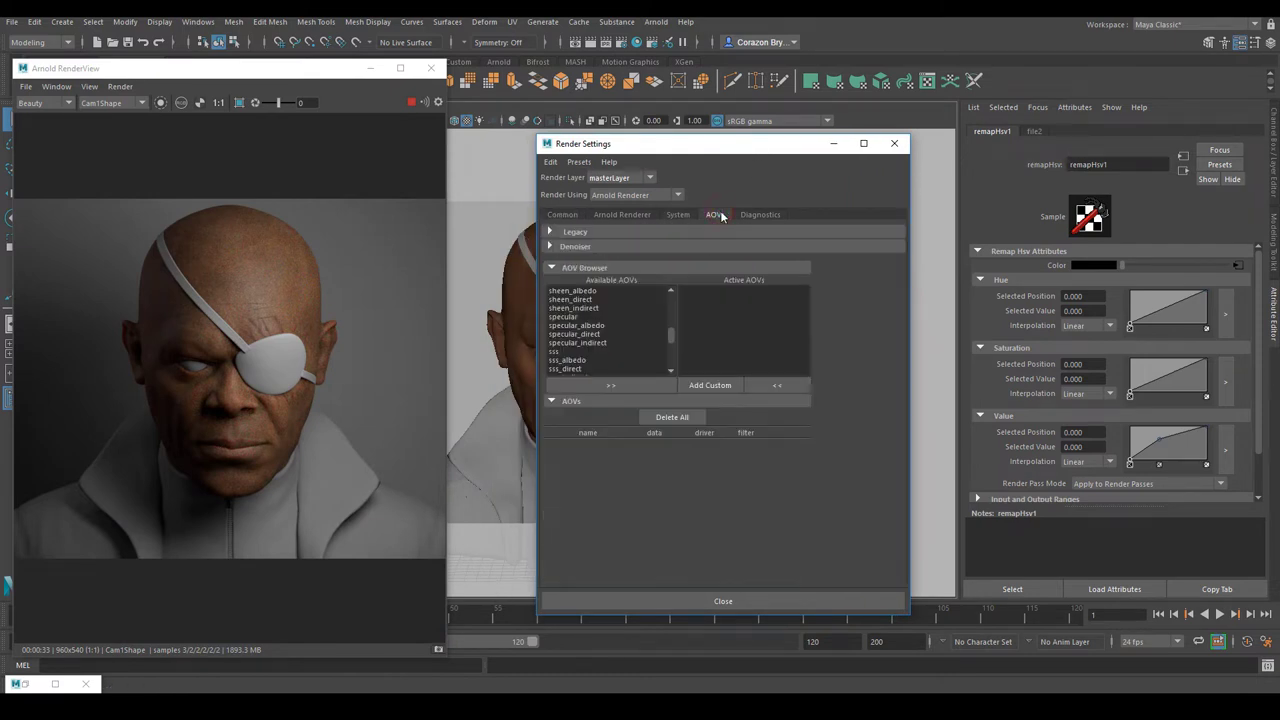
click(562, 266)
click(564, 267)
Move the Arnold RenderView slightly and add the specular AOV to the active AOVs.
drag(267, 68, 273, 77)
click(54, 120)
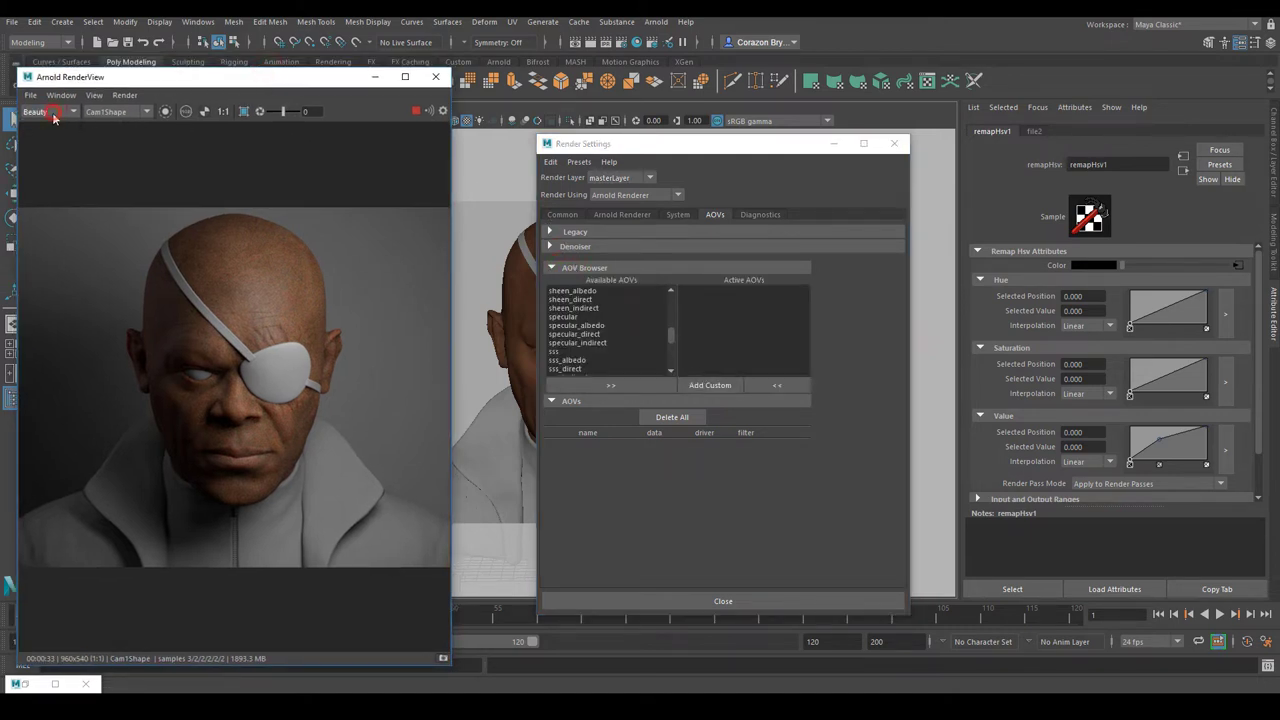
mouse_move(675, 340)
mouse_down()
mouse_move(672, 307)
mouse_move(674, 334)
mouse_up()
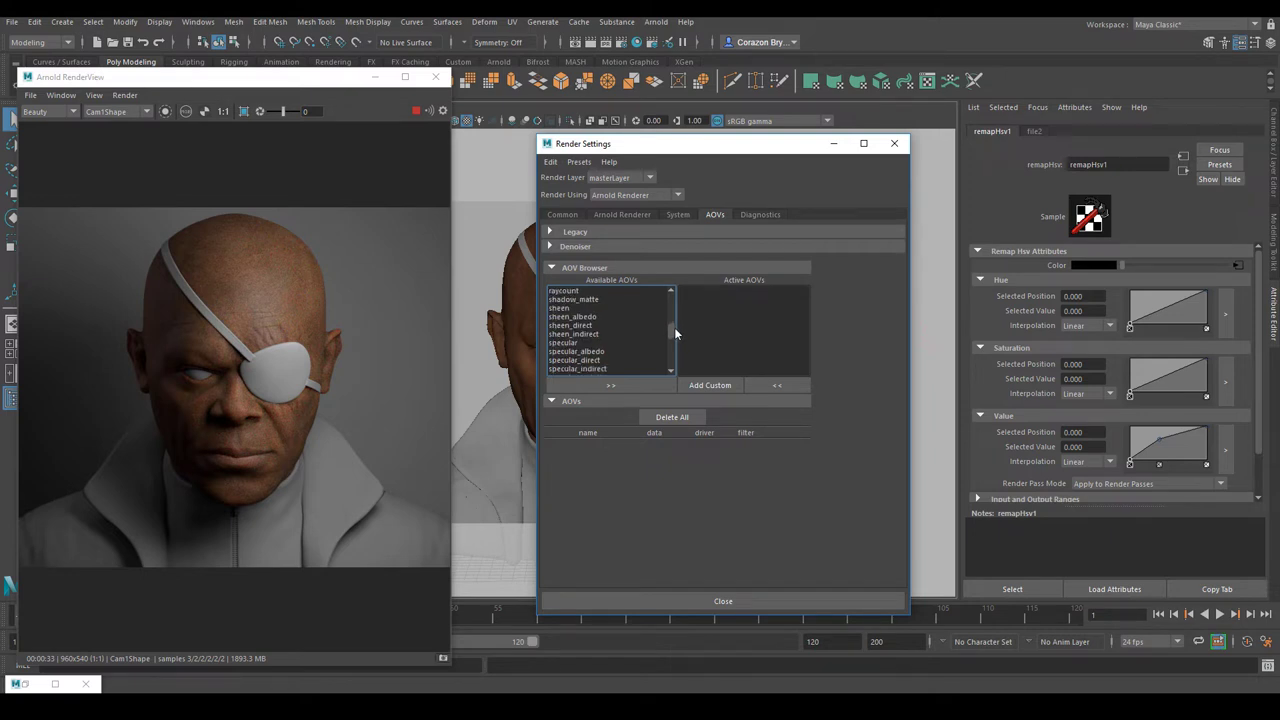
click(566, 342)
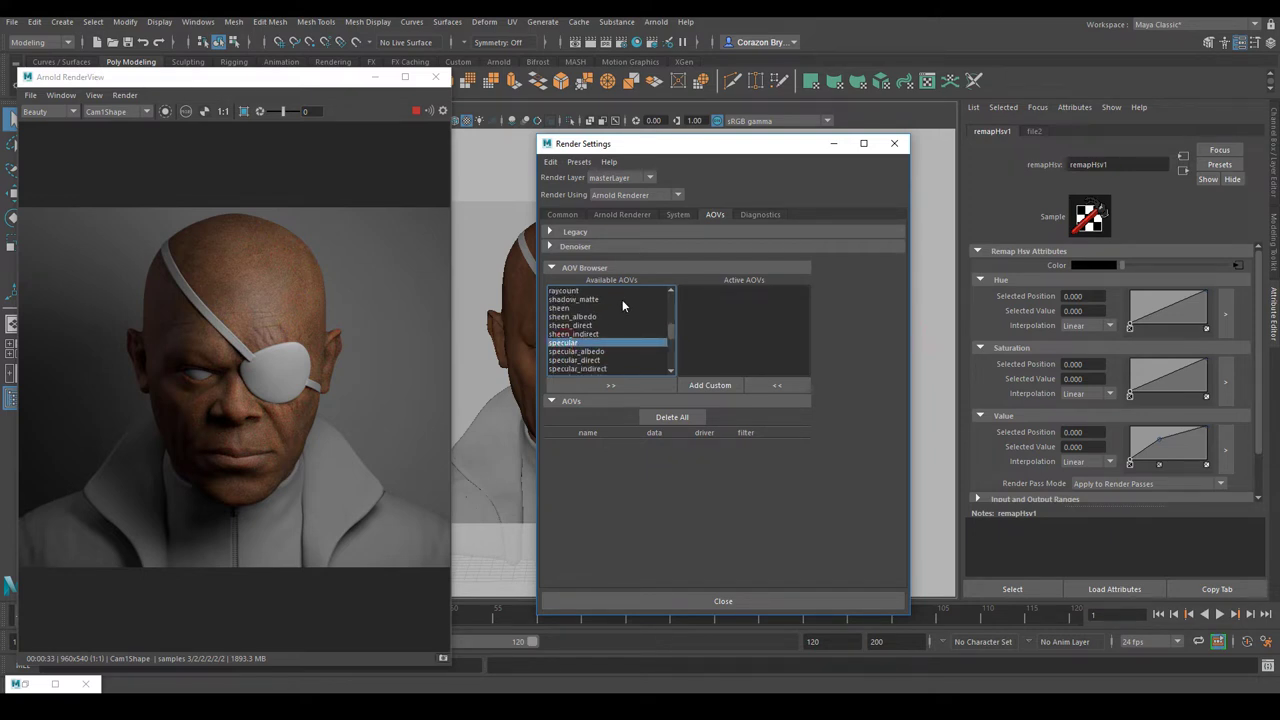
click(612, 385)
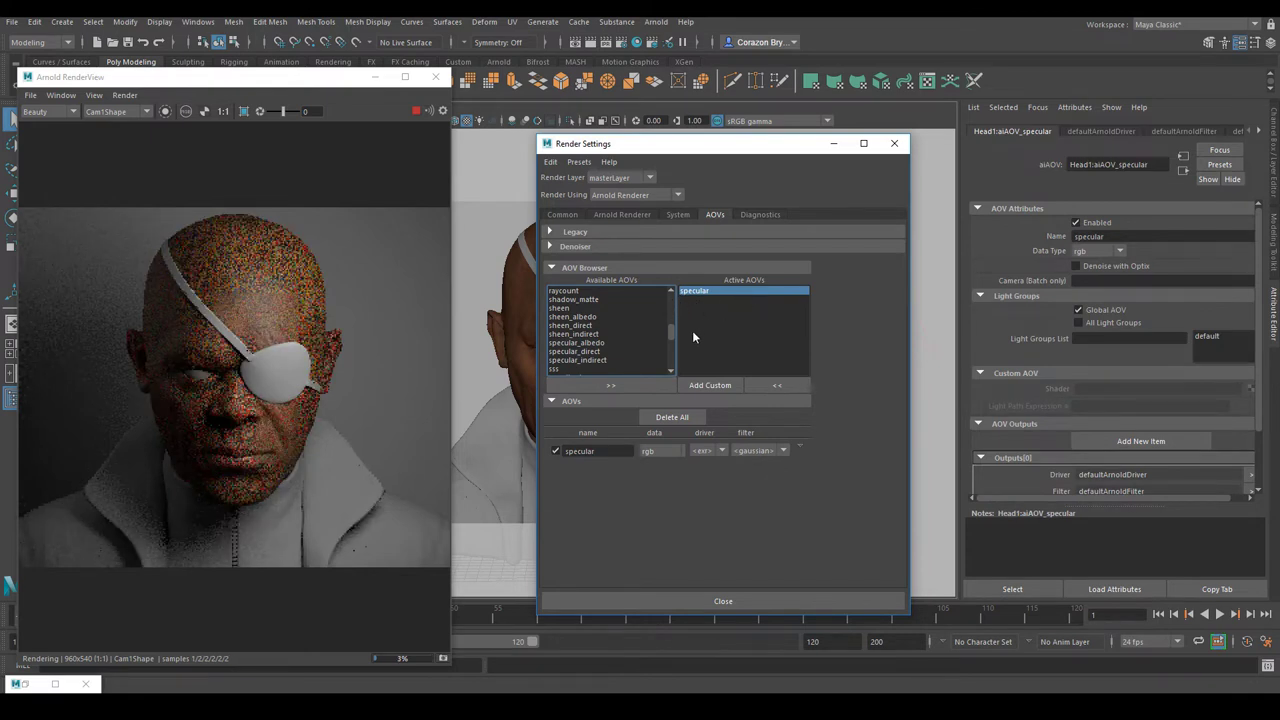
Add the sss AOV to the active AOVs and look through the remaining available ones.
drag(672, 330, 672, 335)
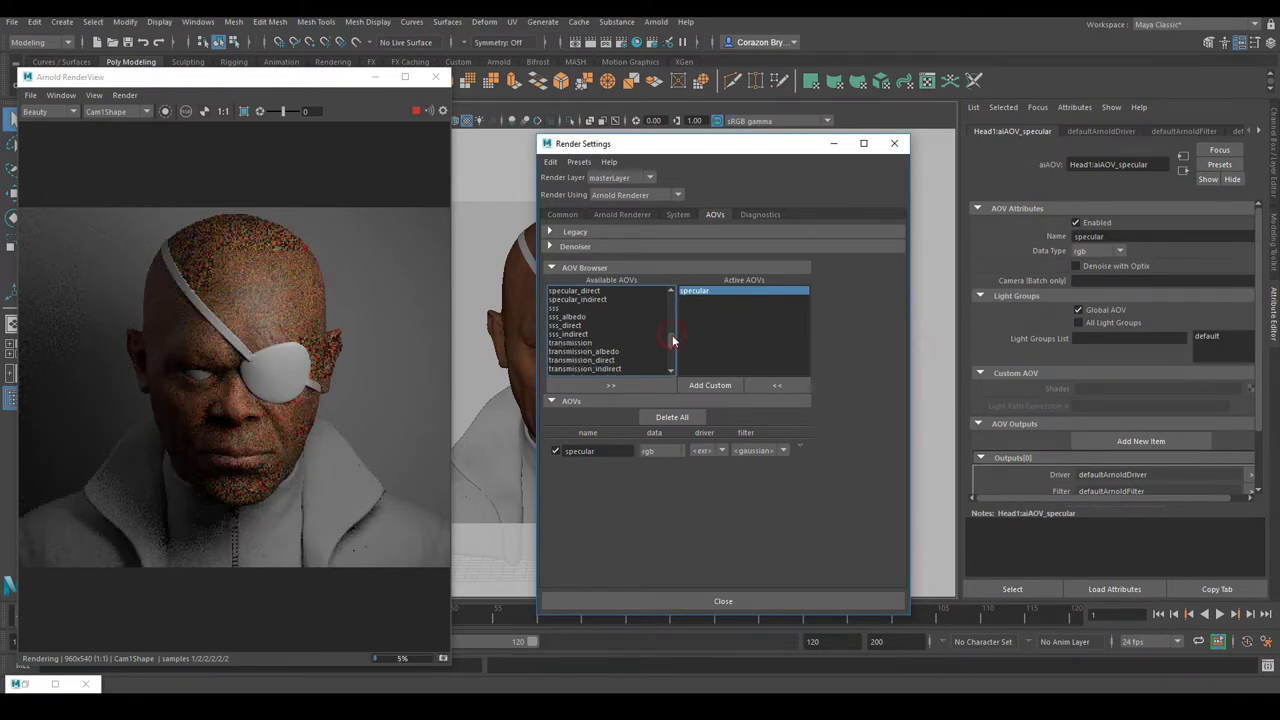
click(560, 308)
click(600, 386)
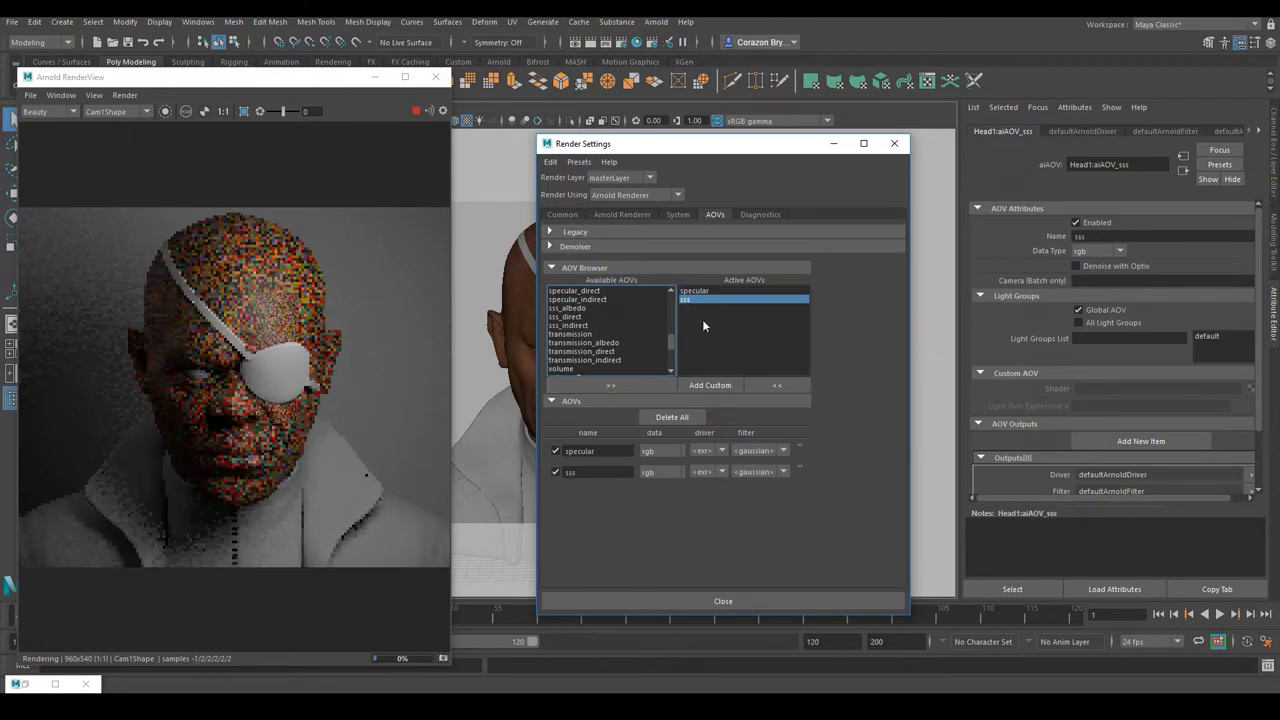
mouse_move(667, 340)
mouse_down()
mouse_move(670, 354)
mouse_move(666, 302)
mouse_move(662, 342)
mouse_move(658, 303)
mouse_move(664, 321)
mouse_up()
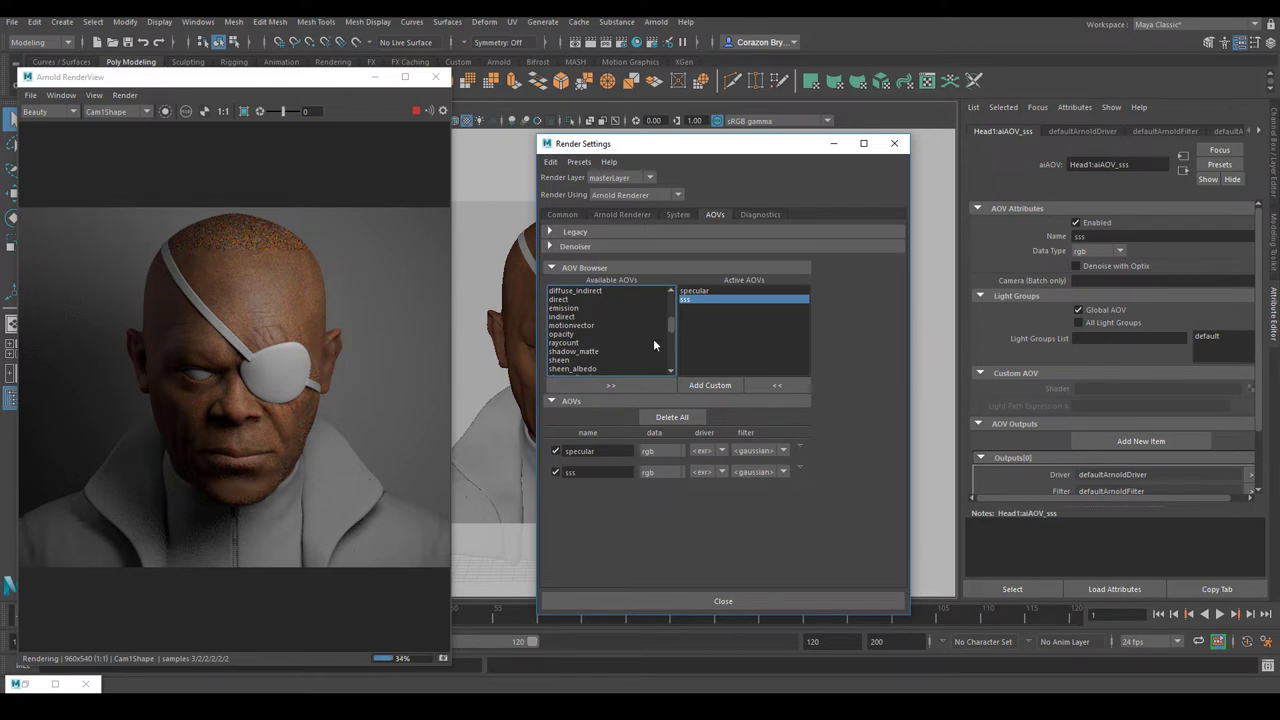
drag(664, 325, 668, 366)
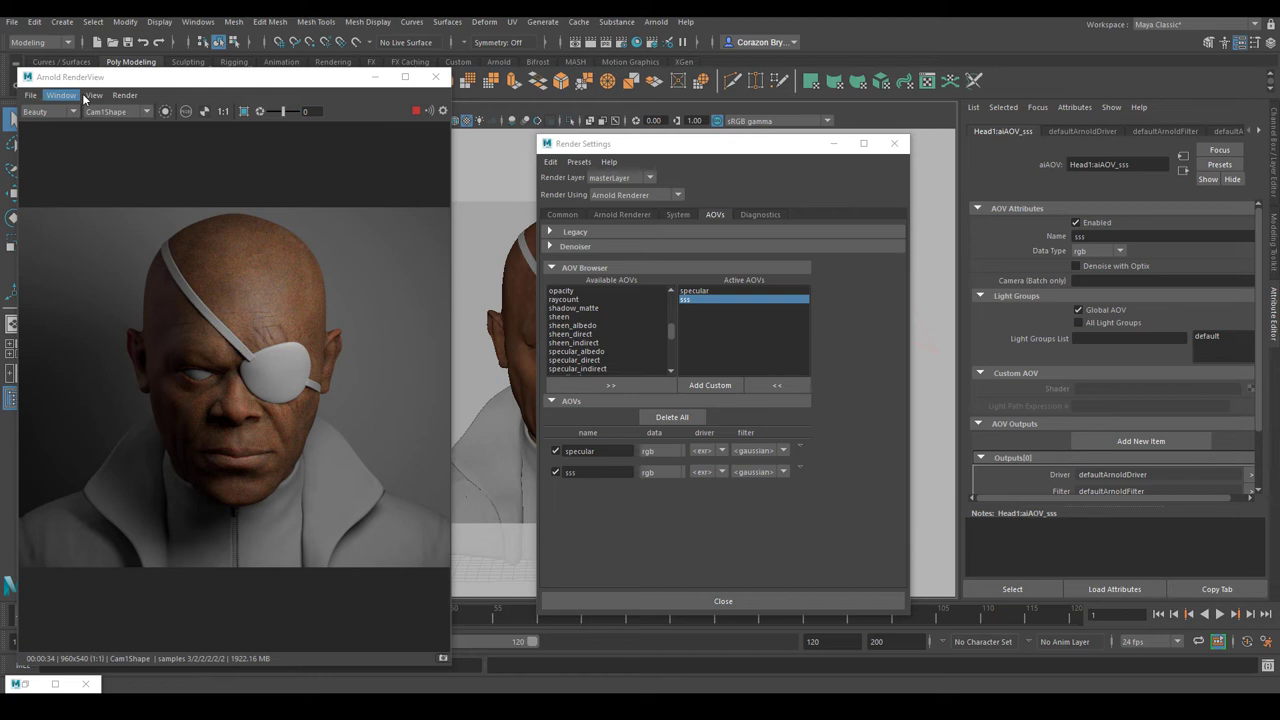
View the specular and sss passes of the head in the Arnold RenderView, ending back on Beauty.
click(112, 79)
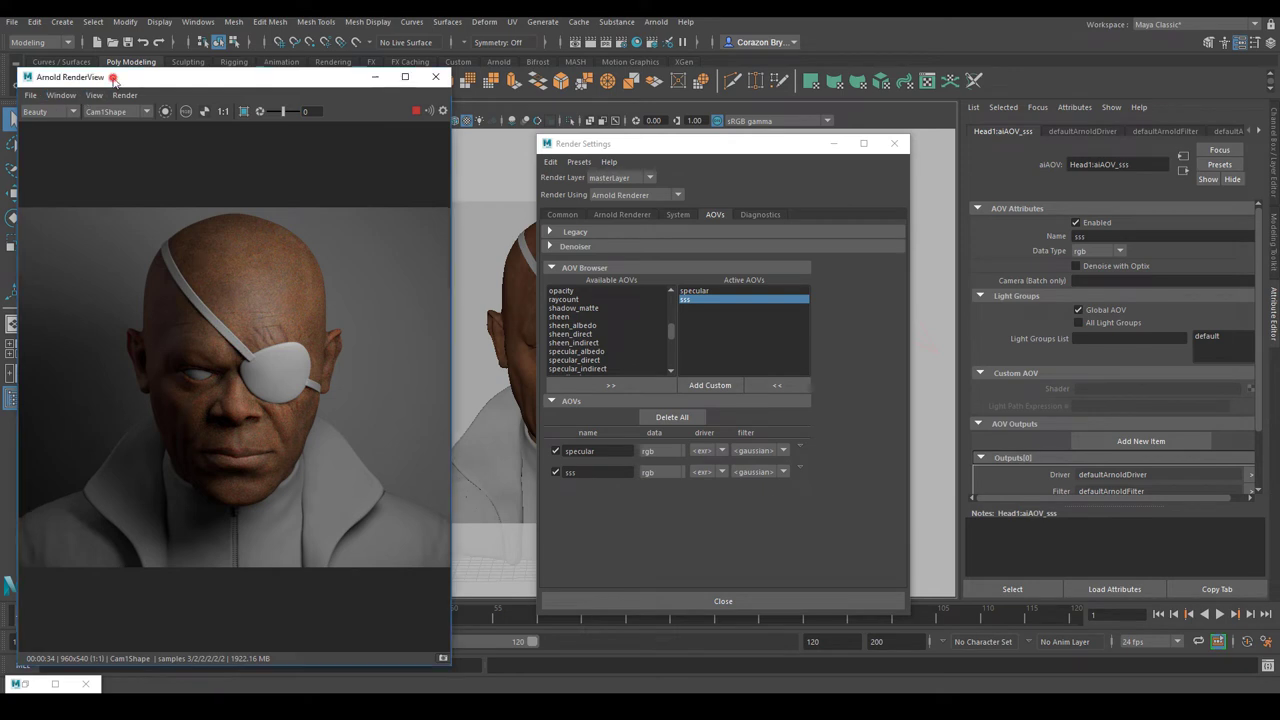
click(72, 113)
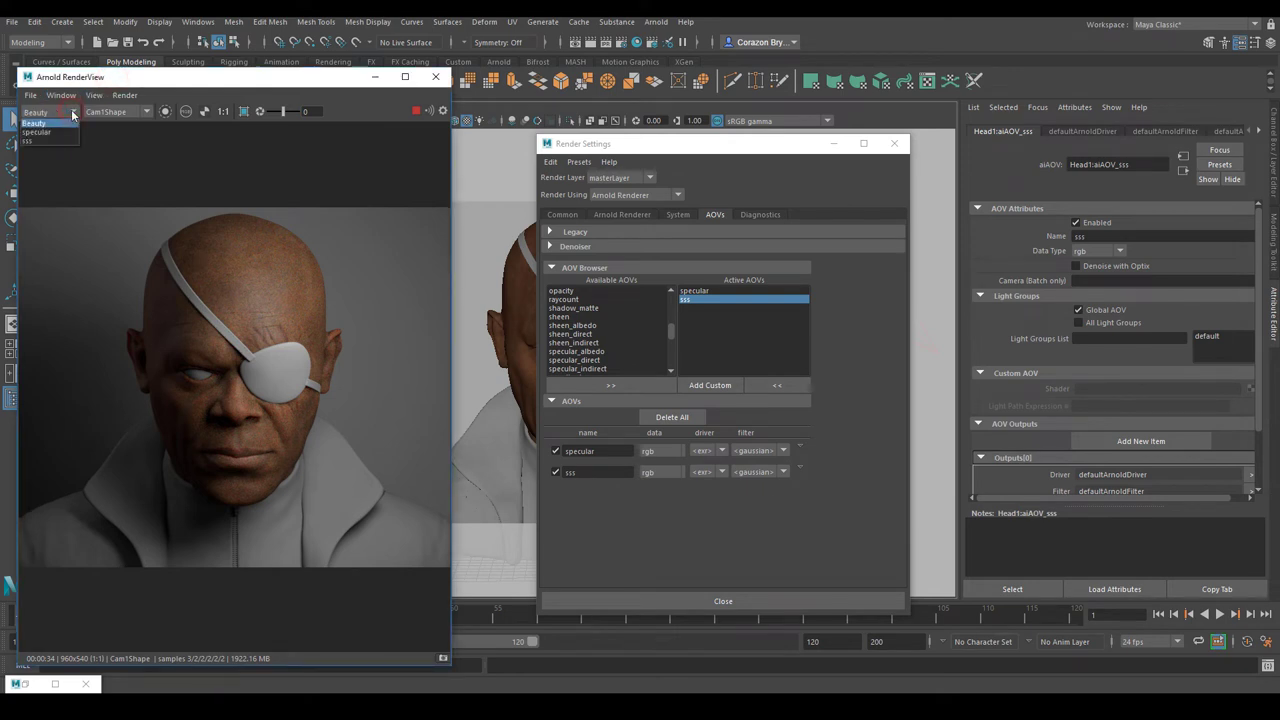
click(40, 132)
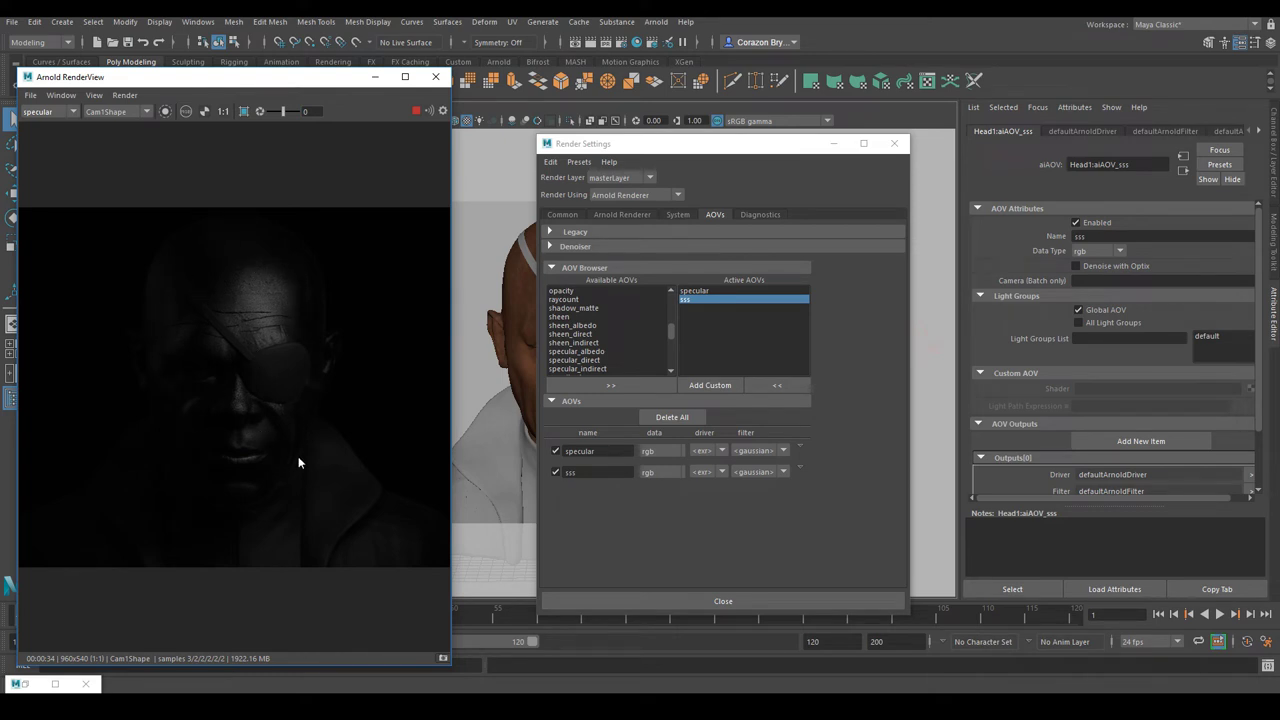
click(62, 111)
click(42, 143)
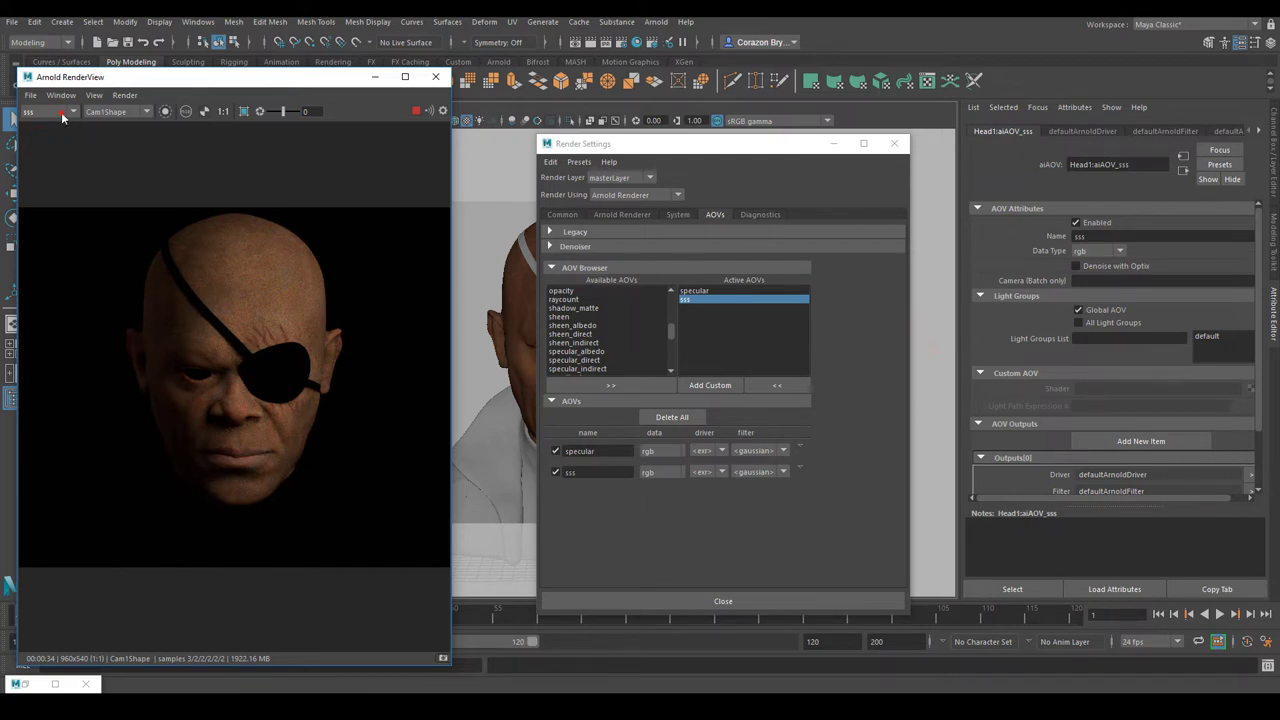
click(62, 112)
click(44, 127)
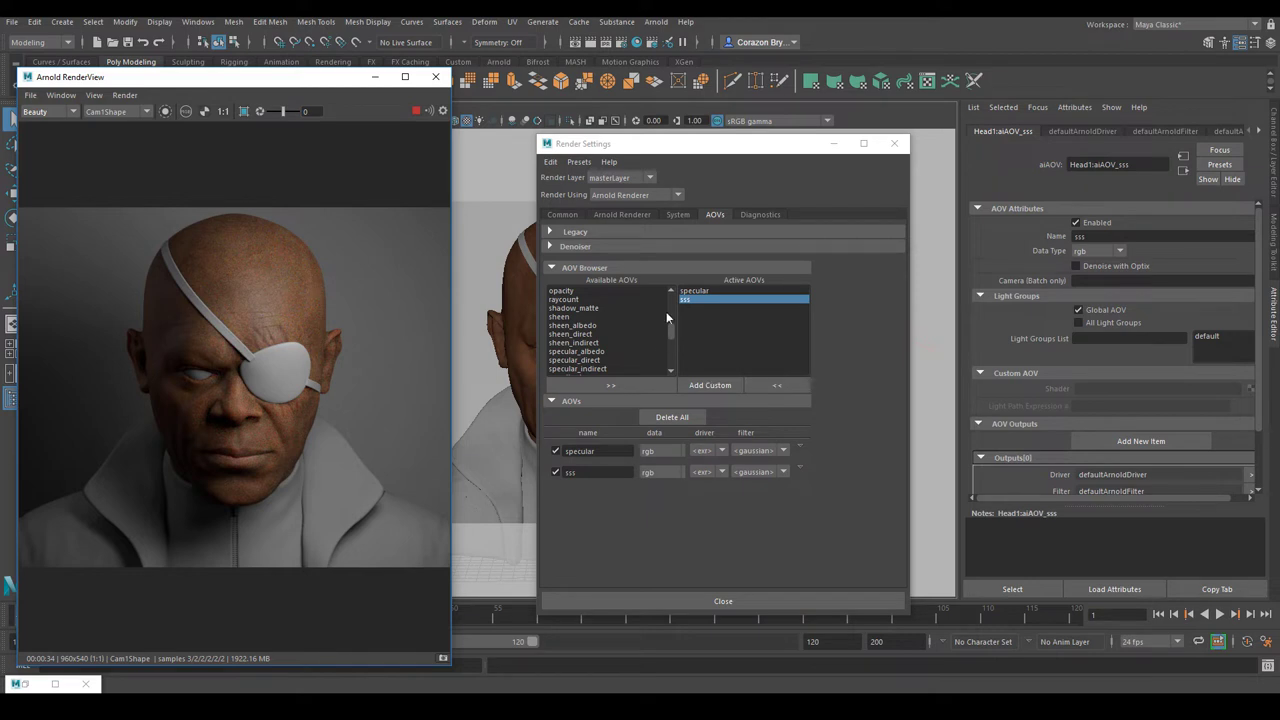
Add the coat AOV to the active AOVs.
drag(673, 335, 664, 309)
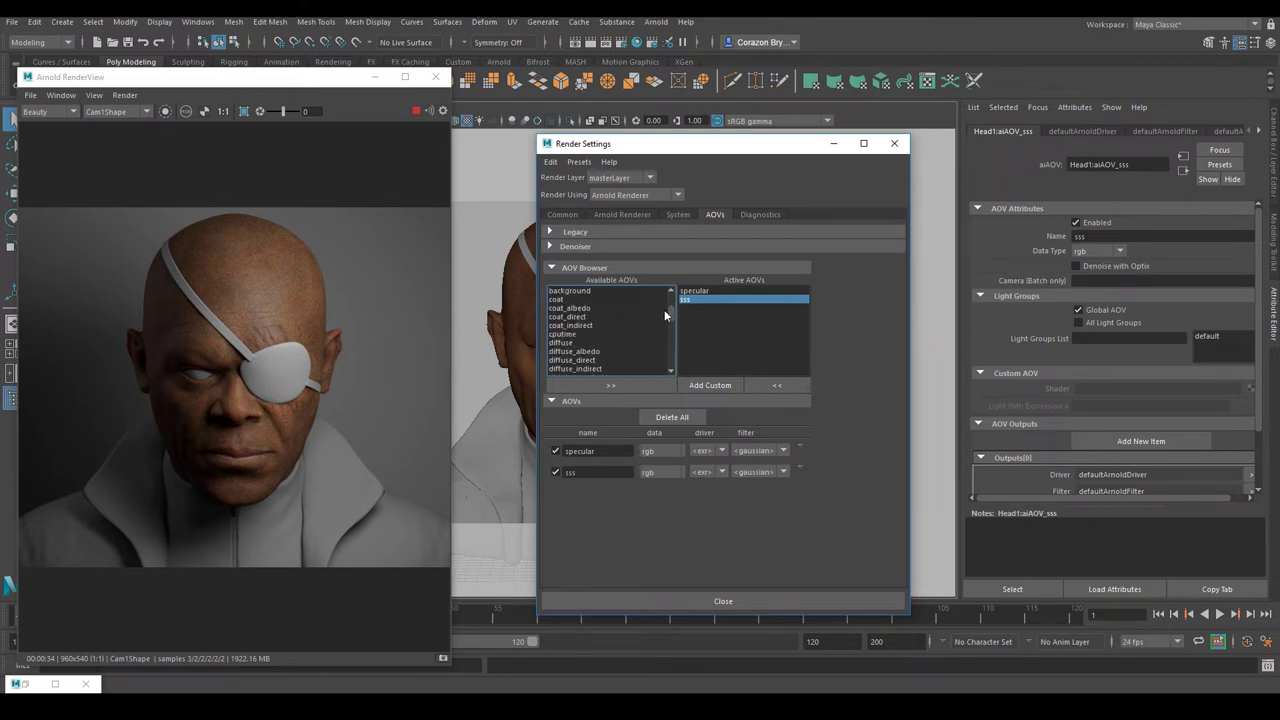
click(560, 299)
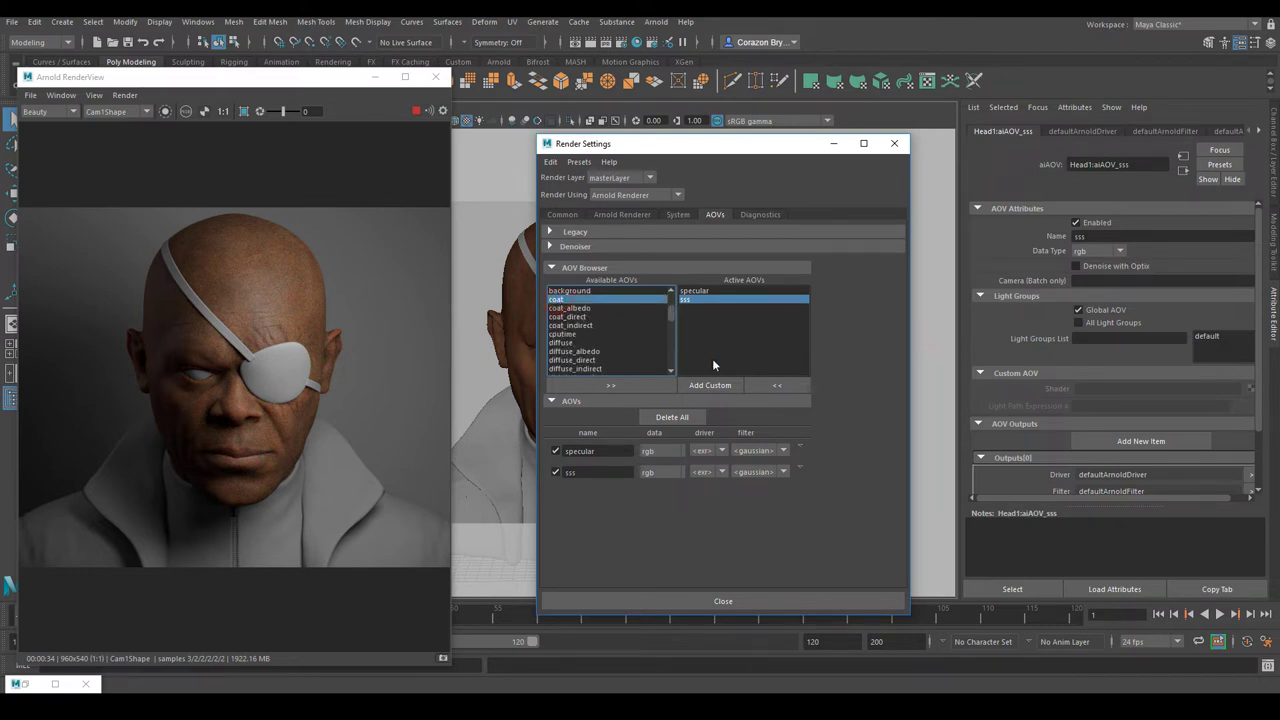
click(611, 386)
mouse_move(666, 312)
mouse_down()
mouse_move(671, 360)
mouse_move(672, 301)
mouse_up()
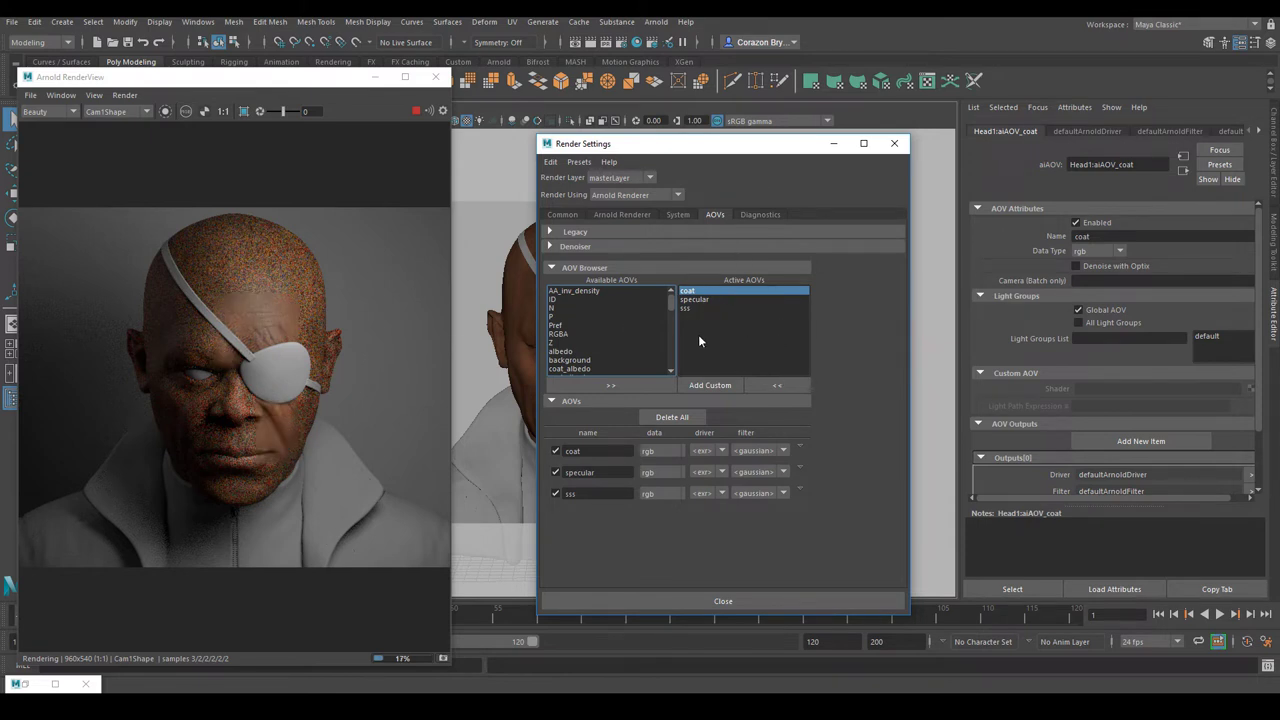
Compare the coat pass with the specular pass in the Arnold RenderView, ending back on Beauty.
click(71, 113)
click(45, 131)
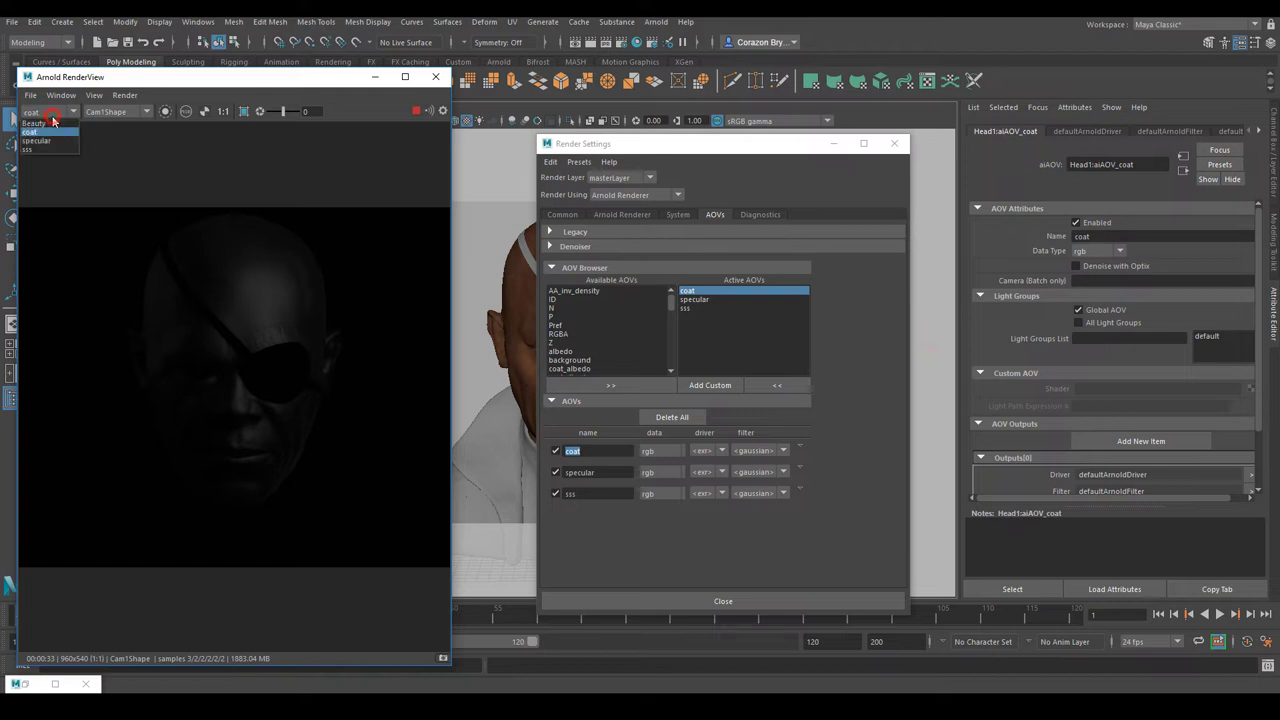
click(37, 141)
click(70, 112)
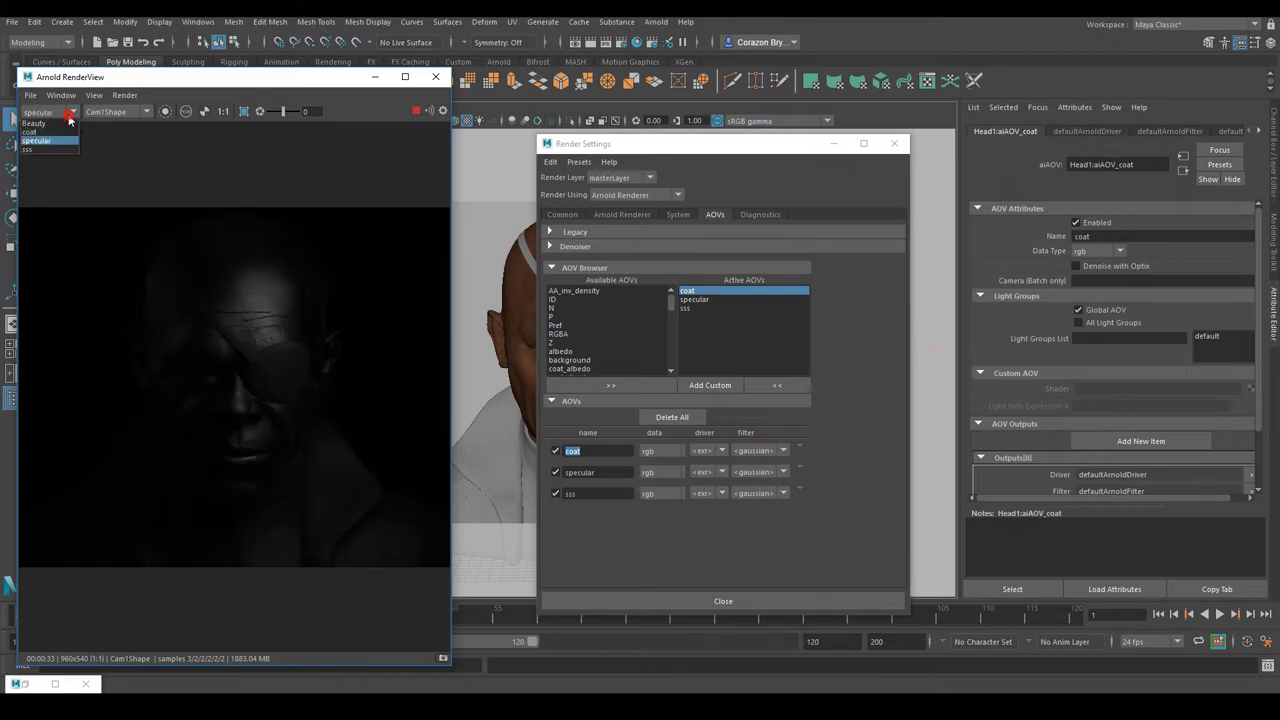
click(47, 122)
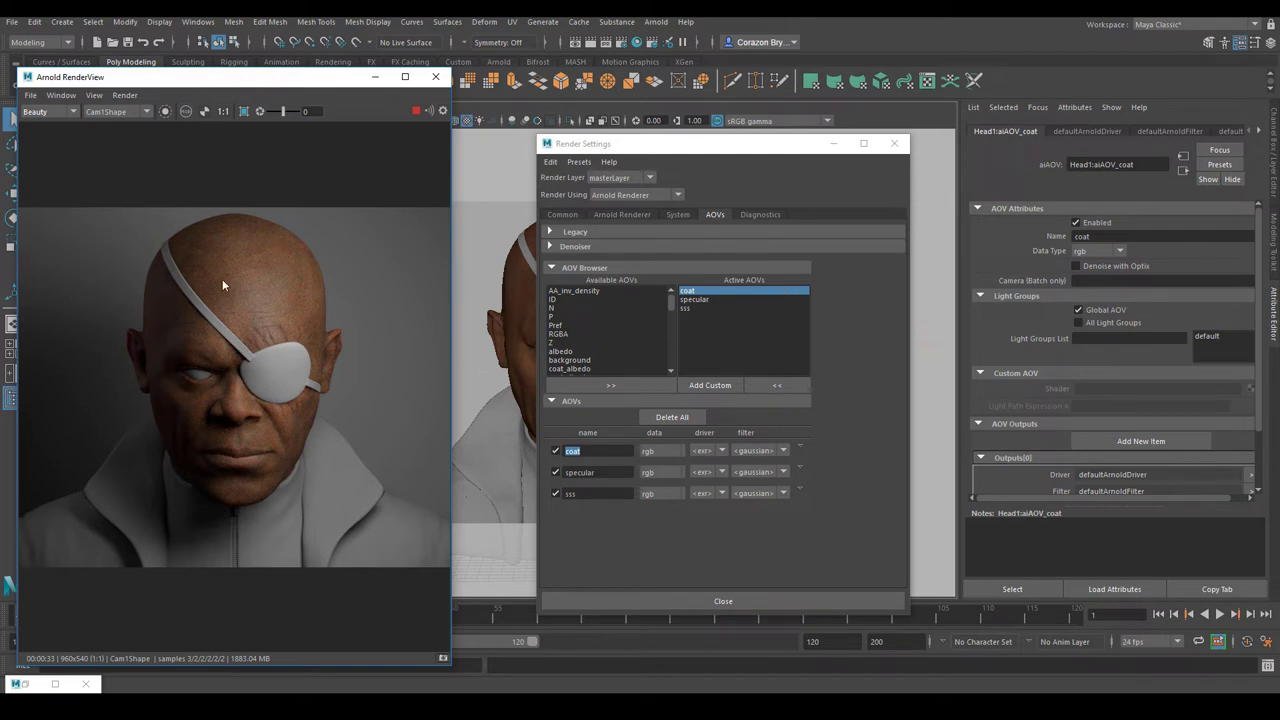
Show the Arnold Renderer sampling settings and review the coat, specular and sss passes beside them, ending on Beauty.
click(634, 212)
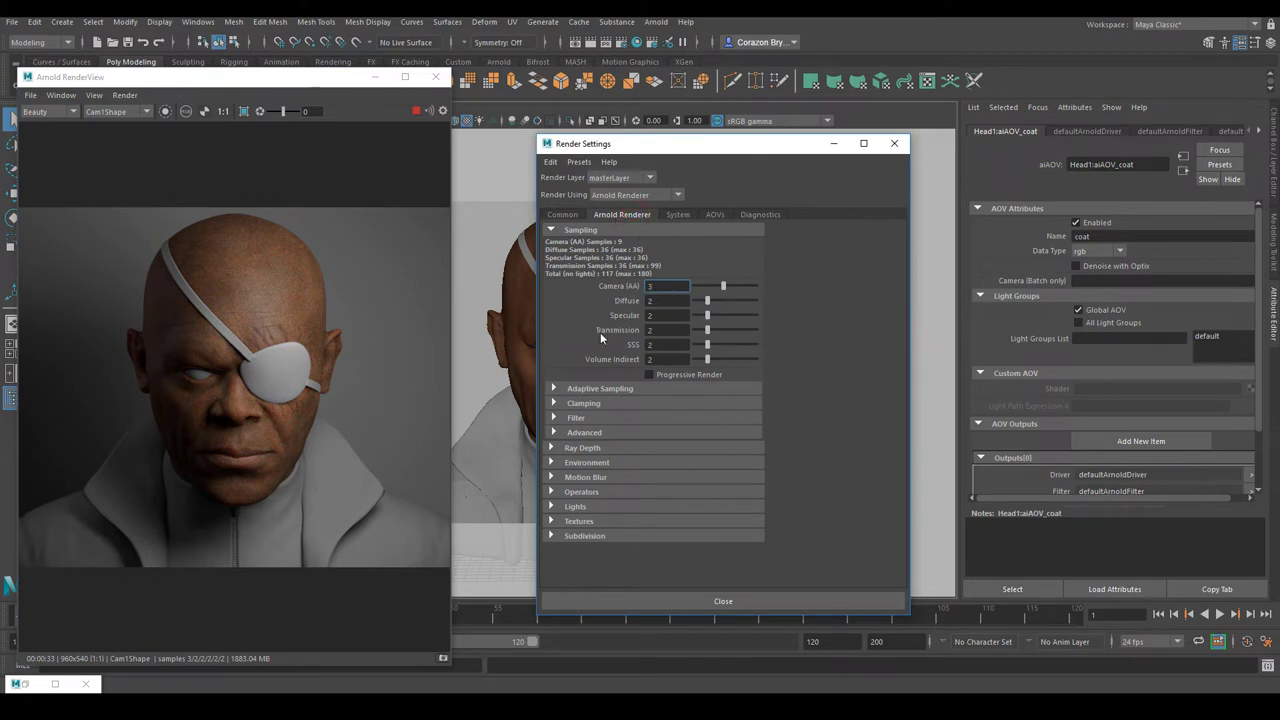
click(66, 111)
click(55, 137)
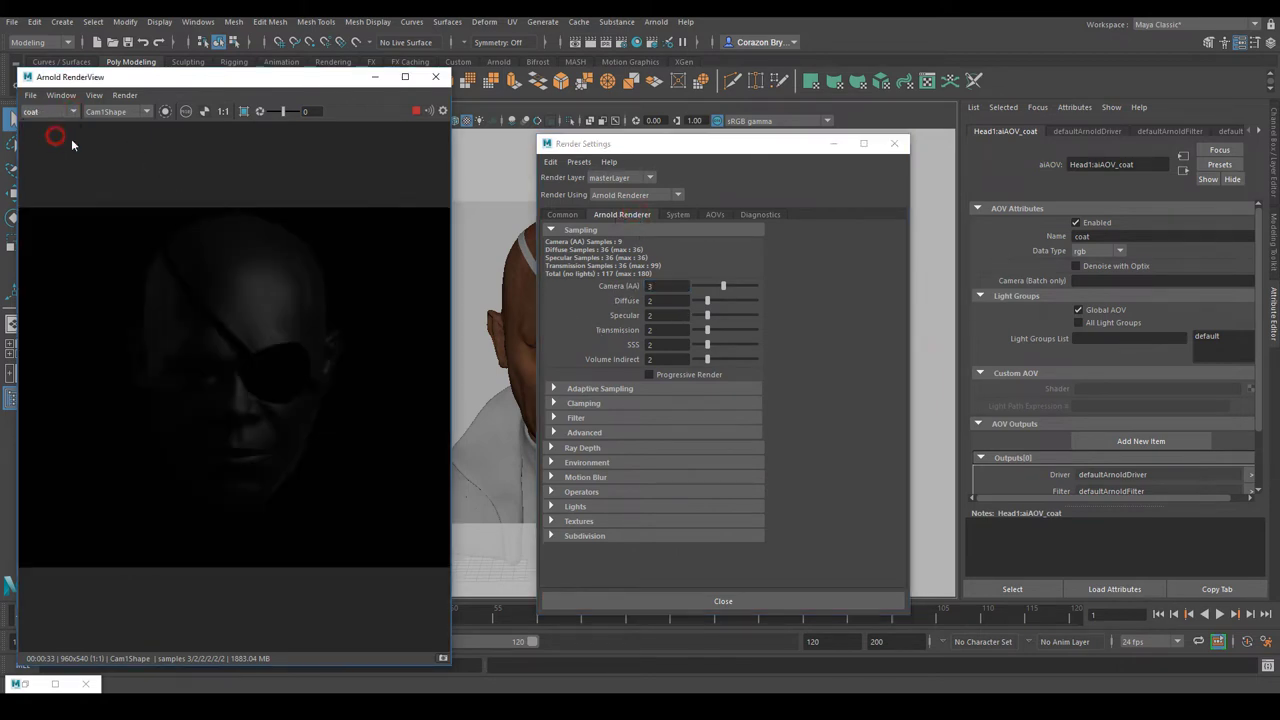
click(68, 112)
click(38, 142)
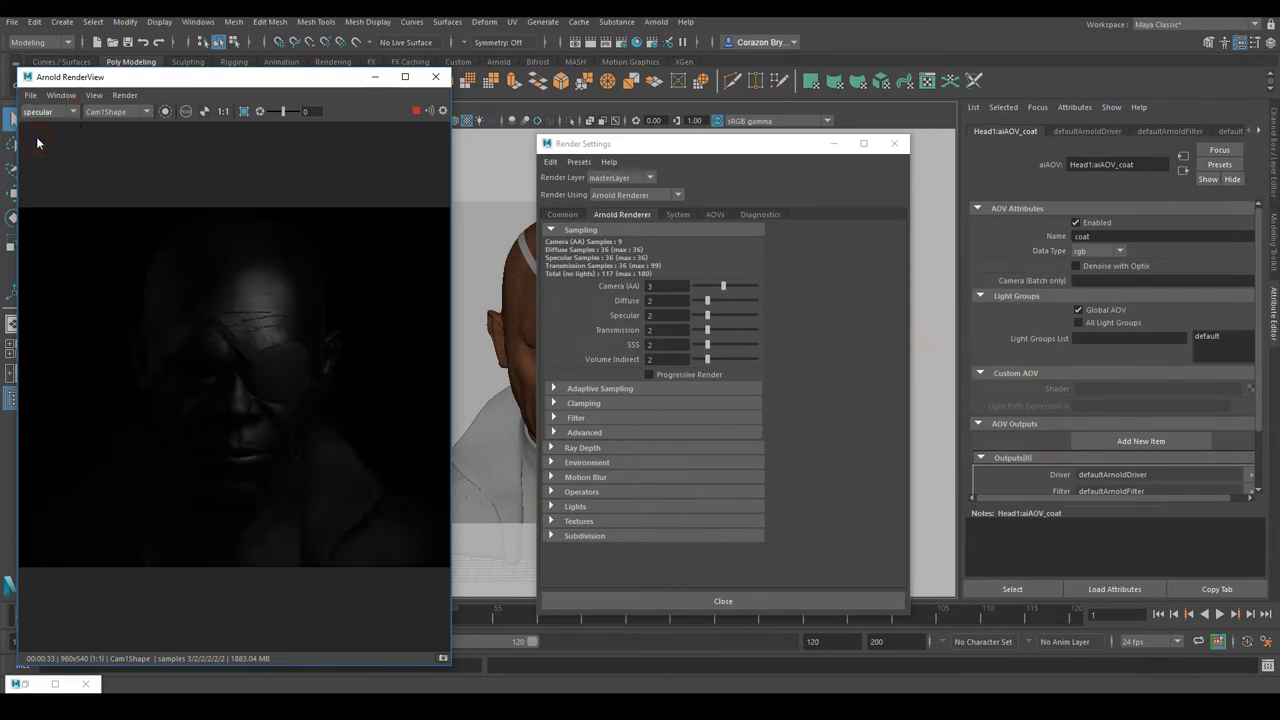
click(60, 113)
click(44, 156)
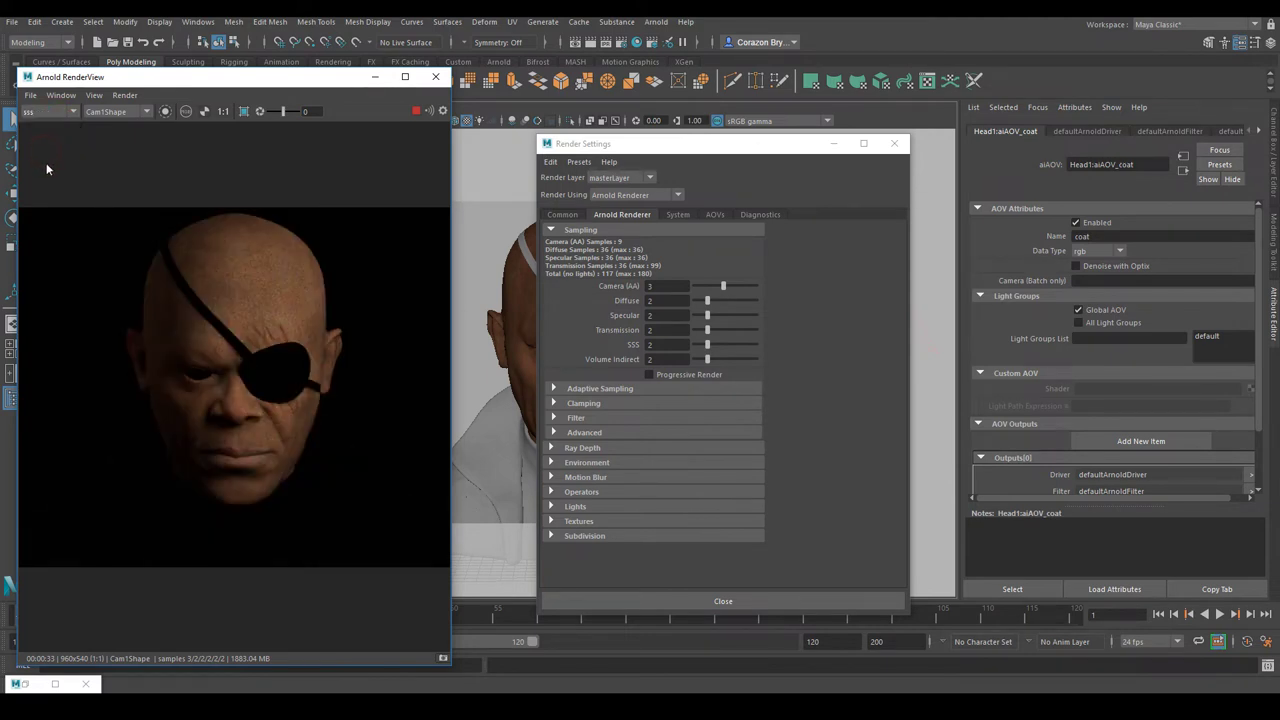
click(60, 113)
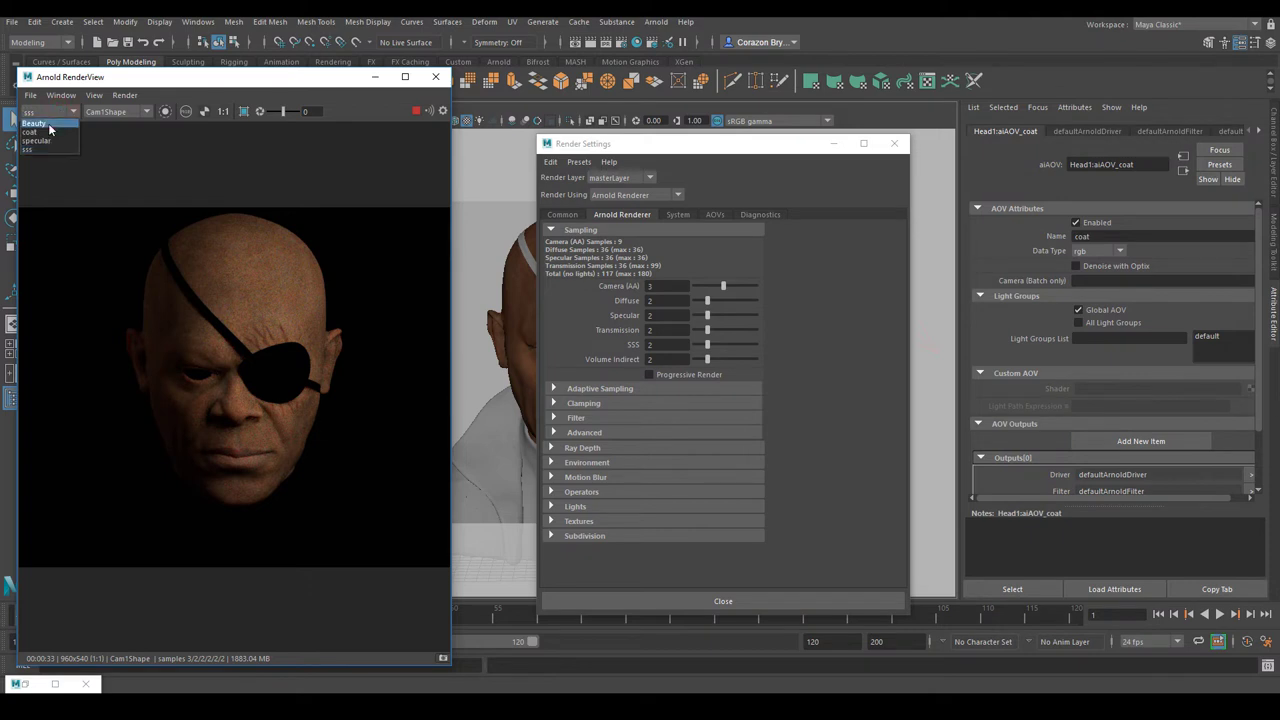
click(48, 125)
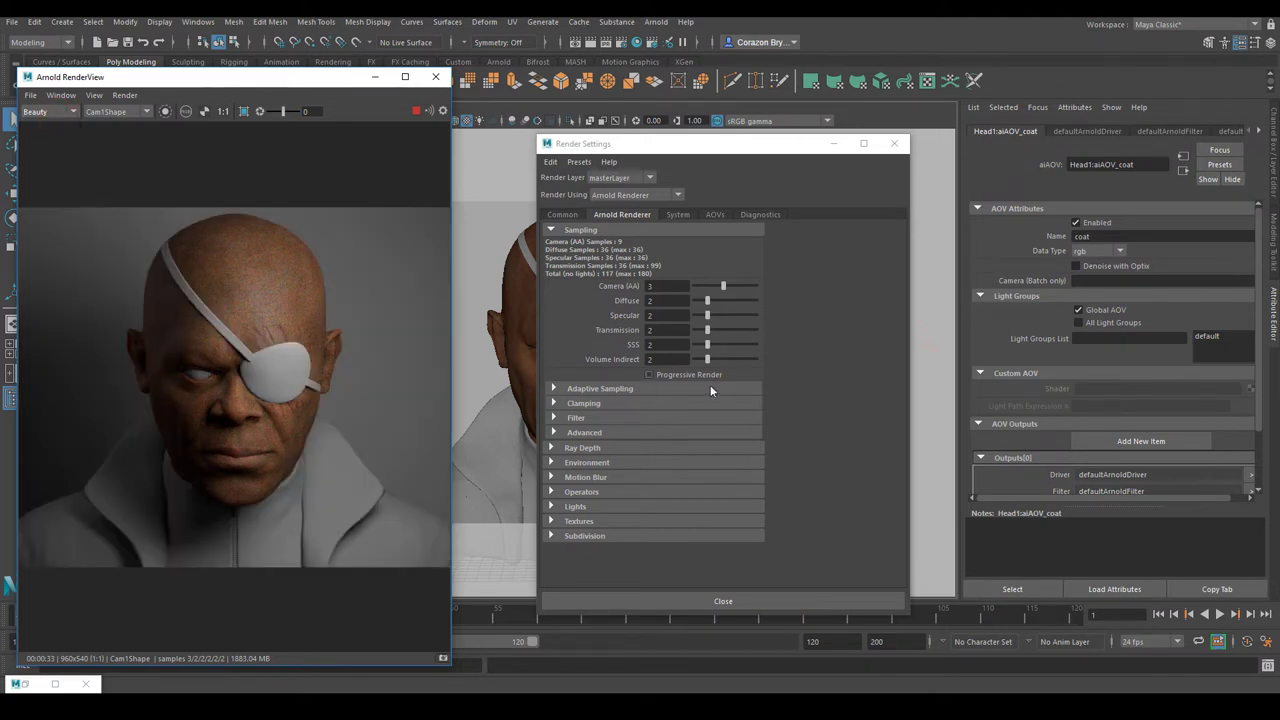
Examine the Diffuse sampling setting and the passes offered in the RenderView, keeping Beauty displayed.
click(655, 302)
double_click(663, 303)
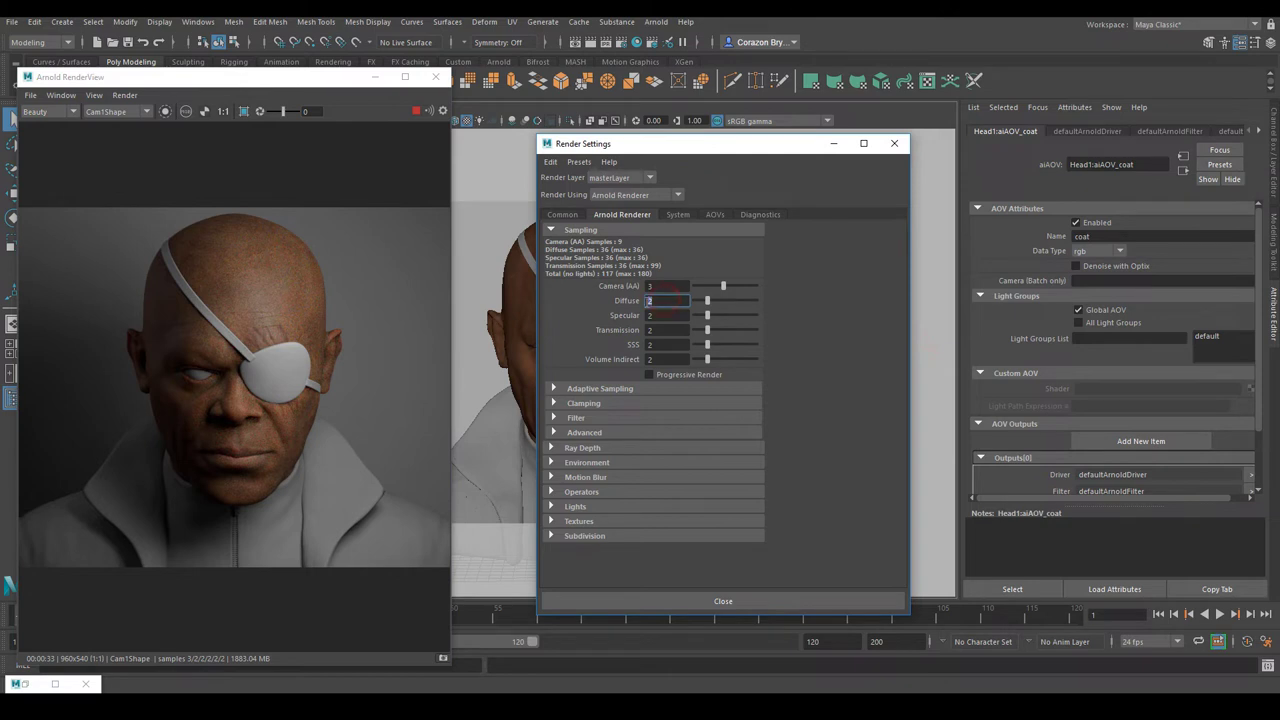
click(45, 111)
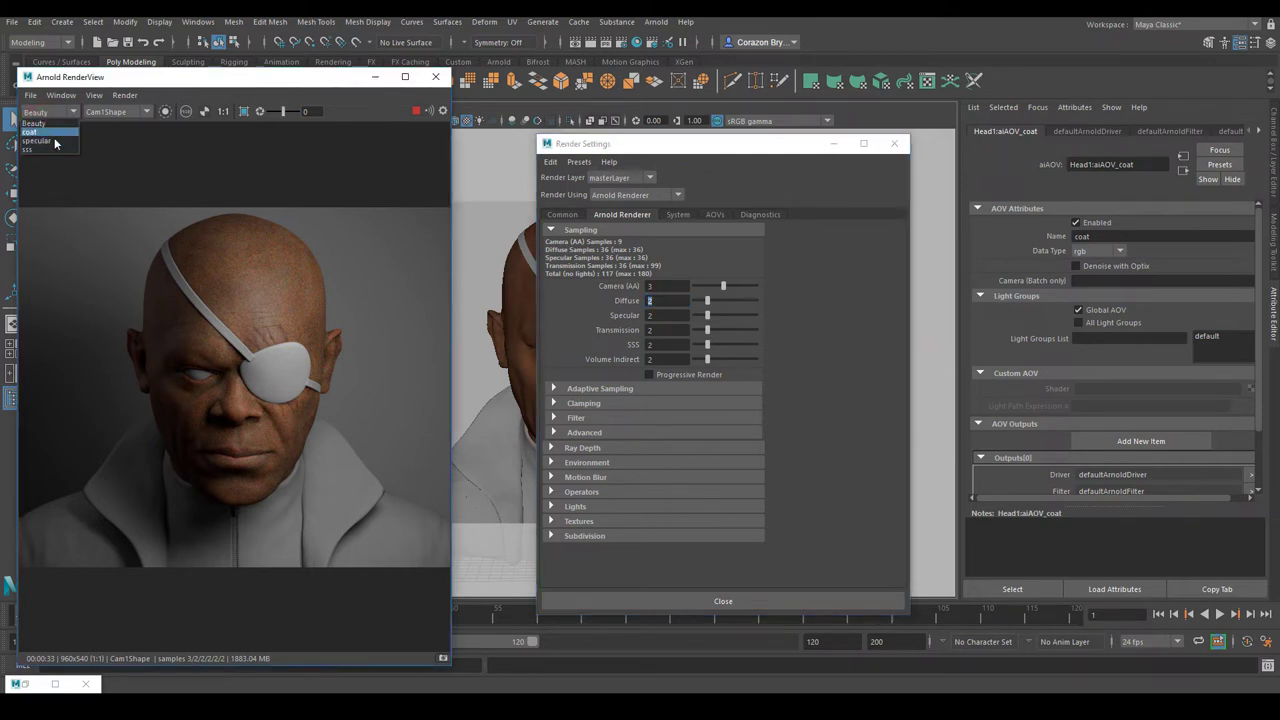
click(53, 128)
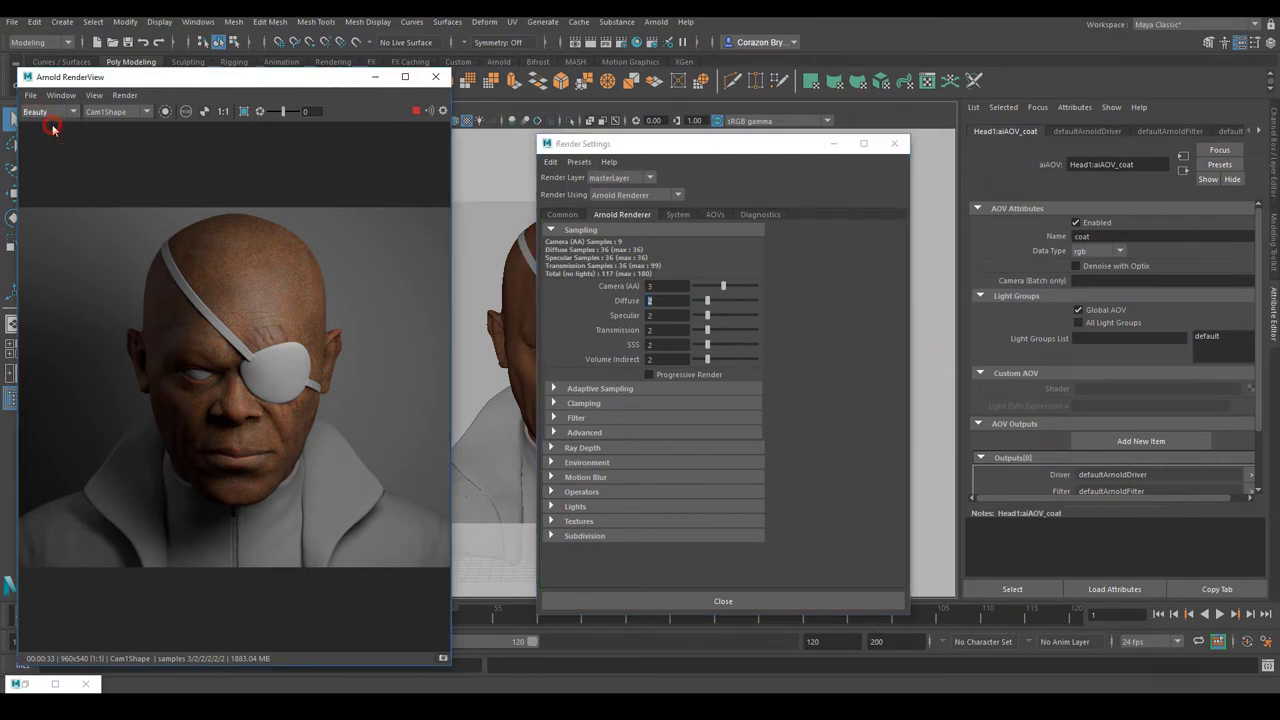
Return to the AOV settings and add the diffuse AOV to the active AOVs.
click(715, 215)
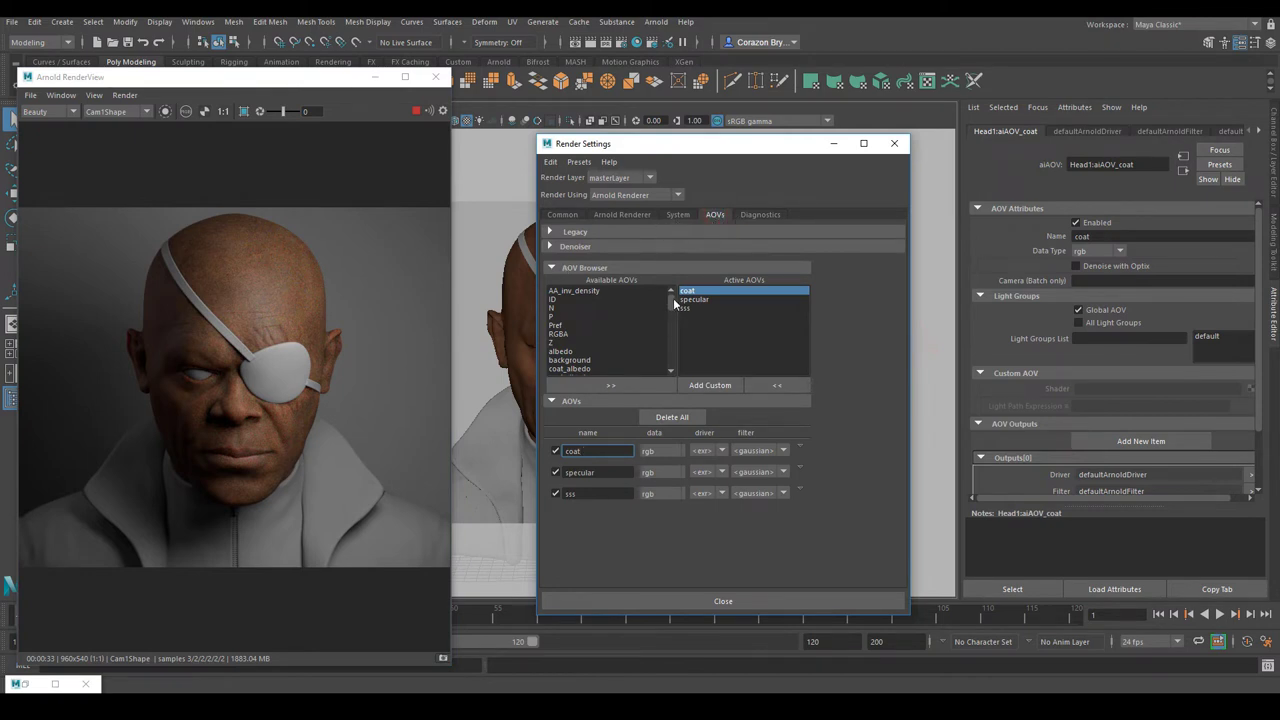
drag(673, 298, 672, 310)
click(566, 326)
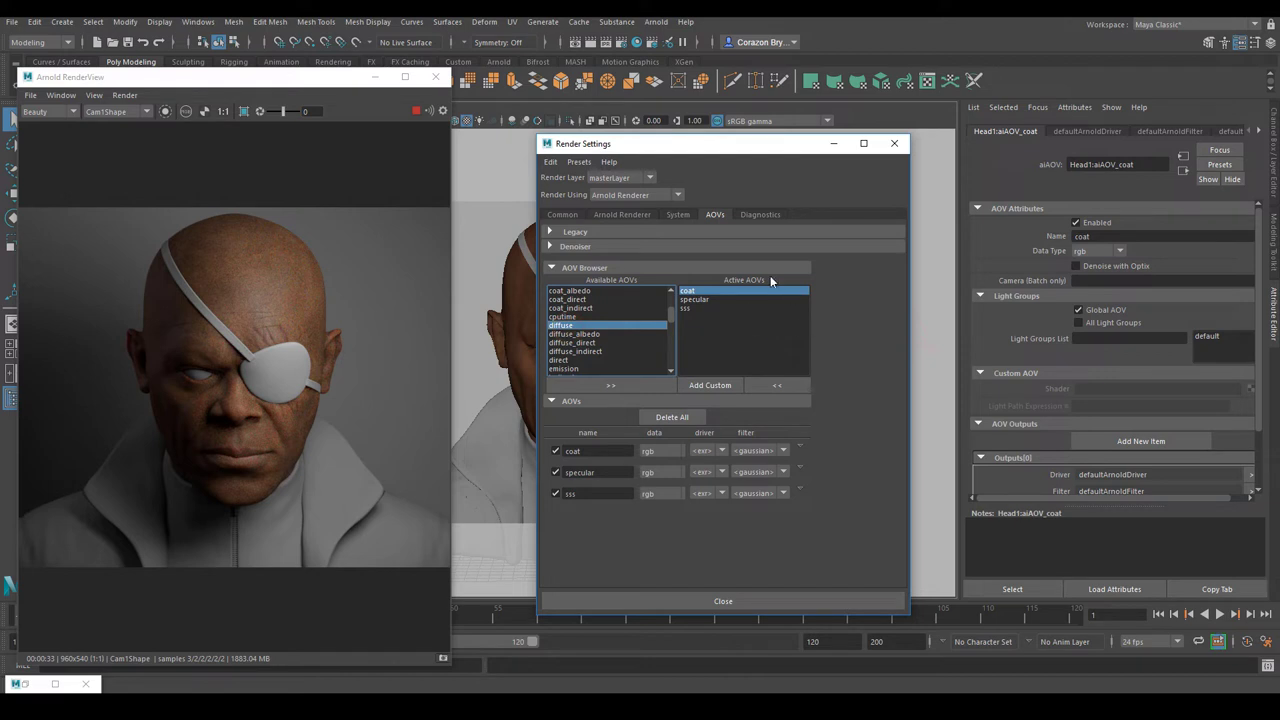
click(623, 386)
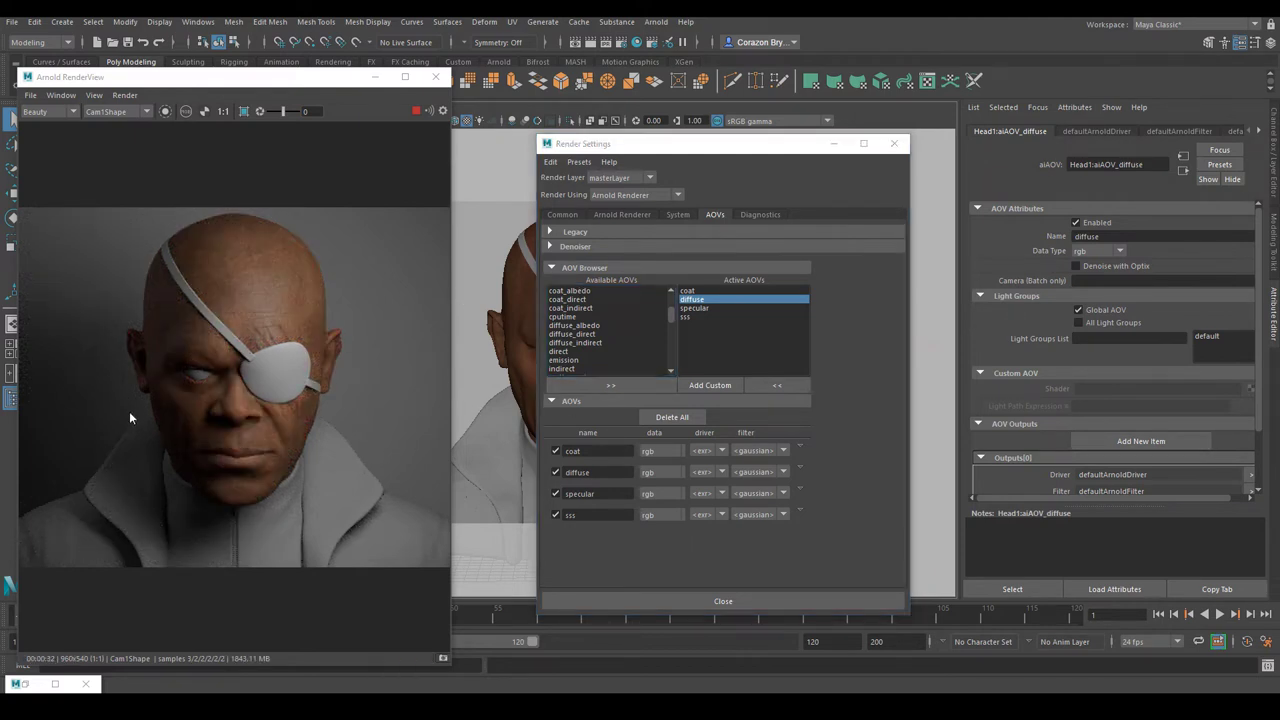
Check the diffuse pass in the Arnold RenderView, switch back to Beauty, and save the scene.
click(47, 112)
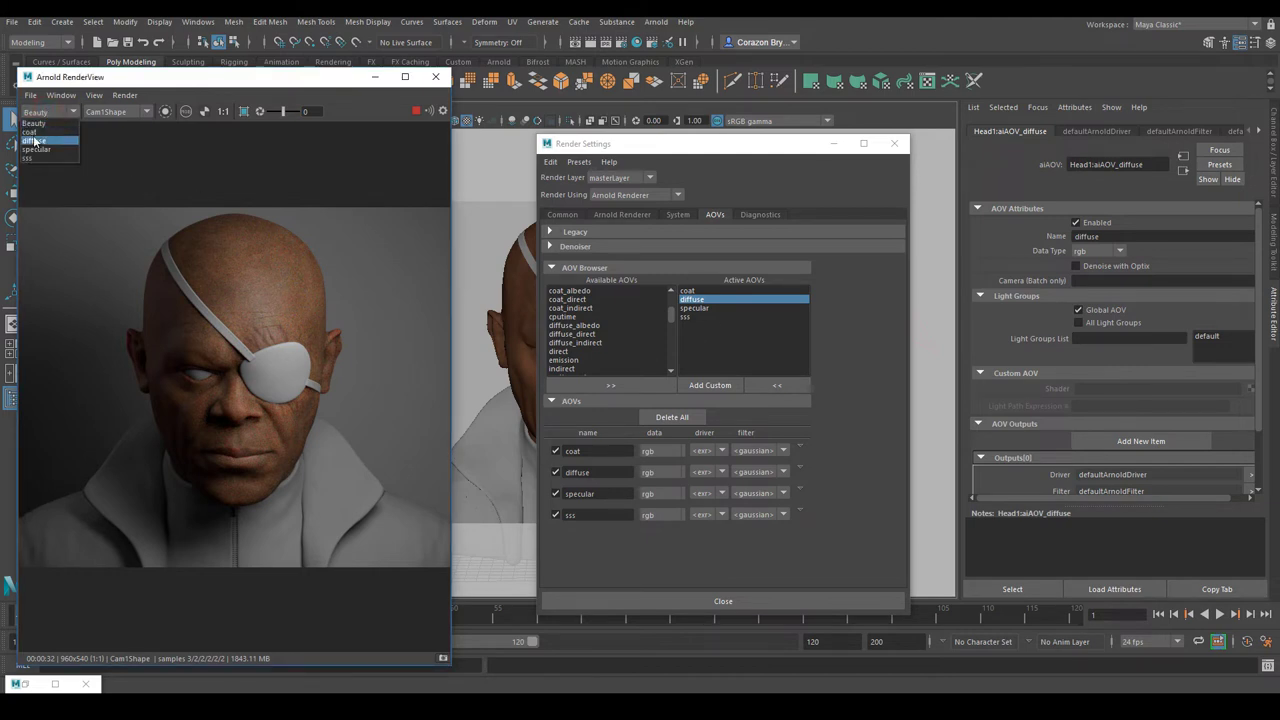
click(34, 140)
click(54, 114)
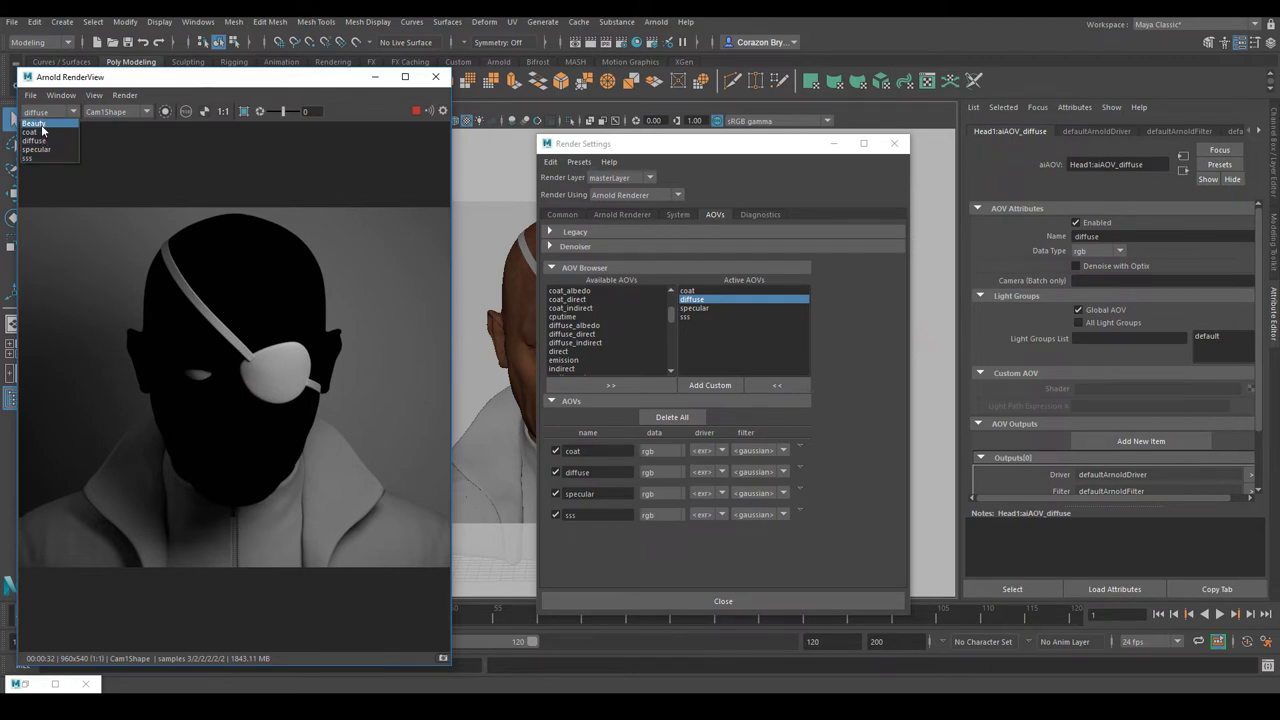
click(42, 125)
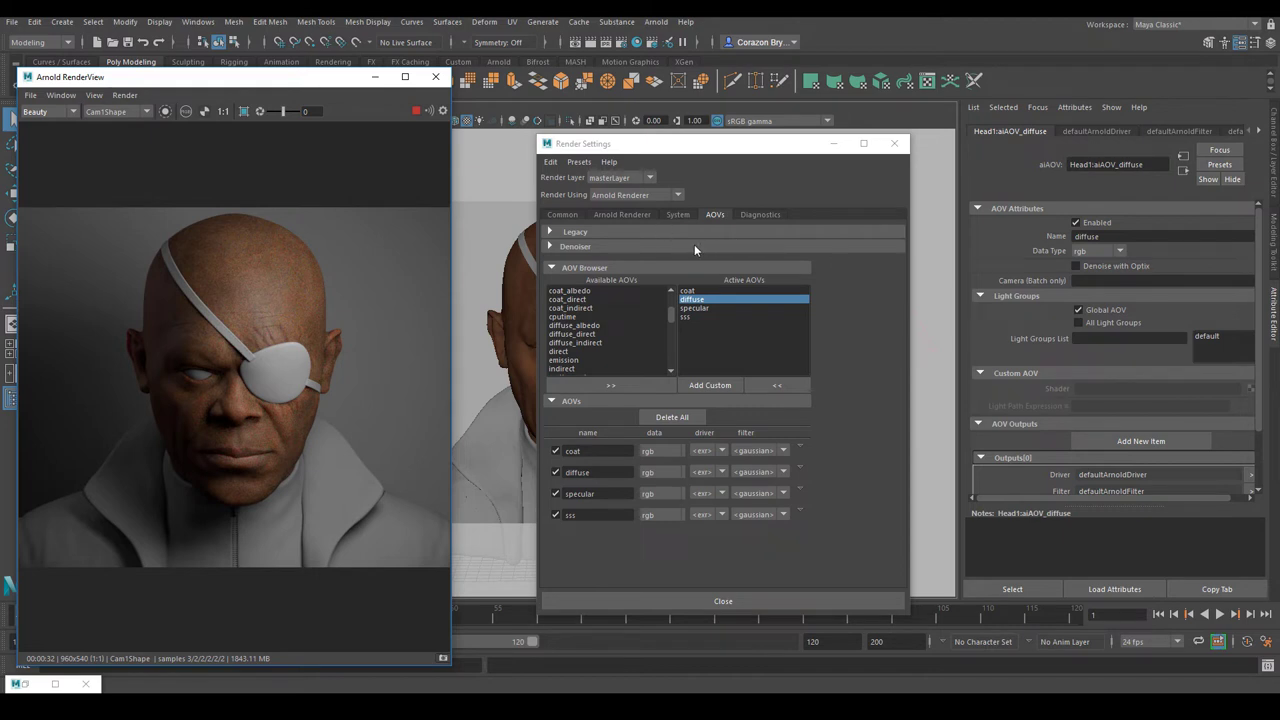
key(ctrl+s)
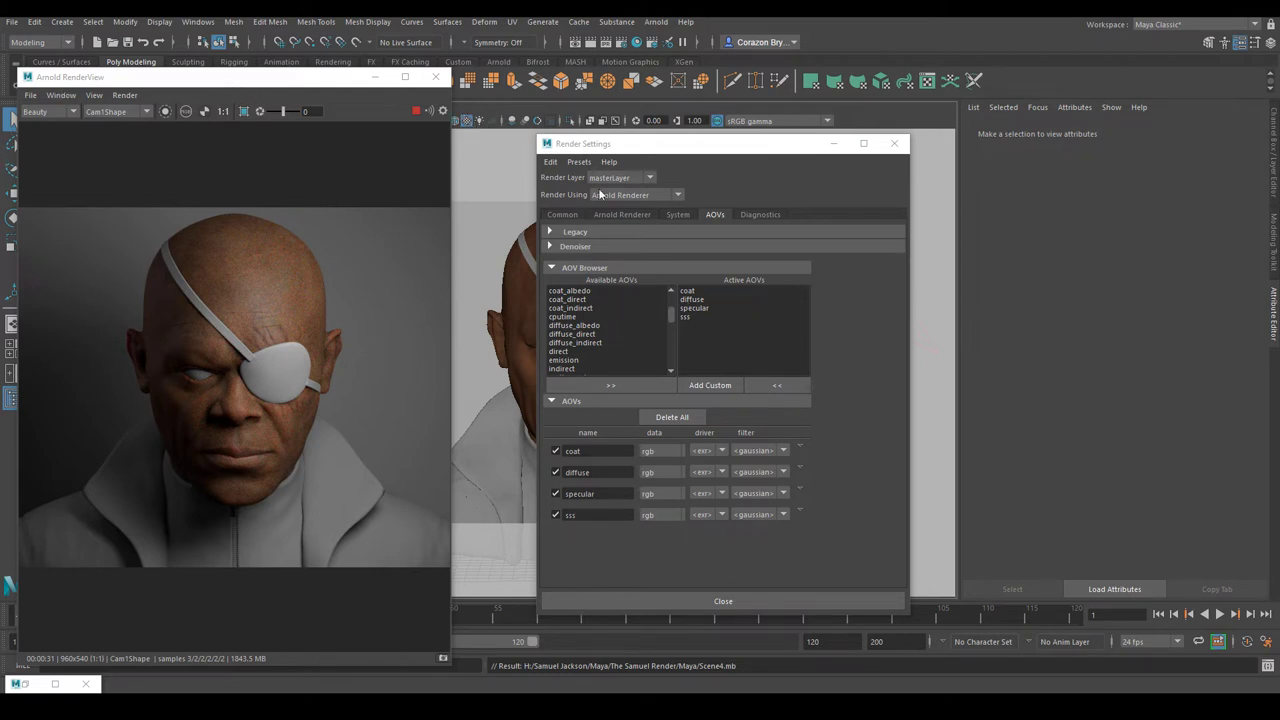
Review the coat and specular passes in the Arnold RenderView, ending on sss.
click(50, 112)
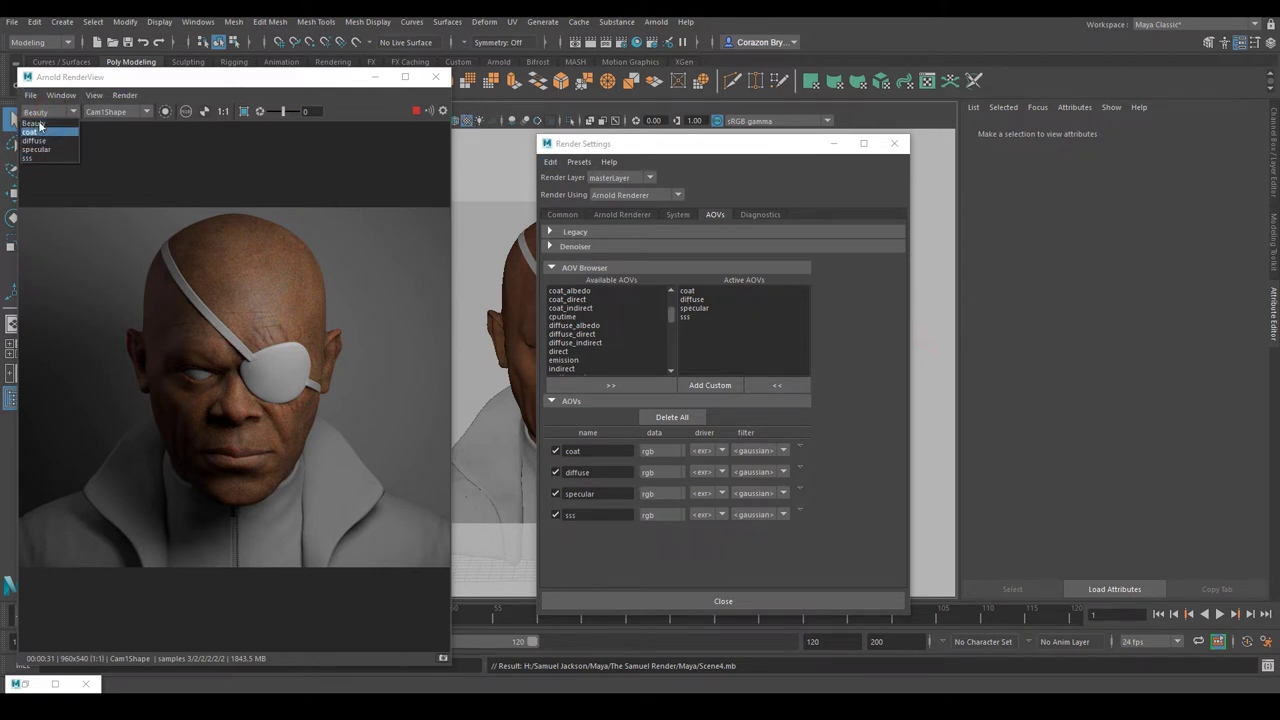
click(65, 112)
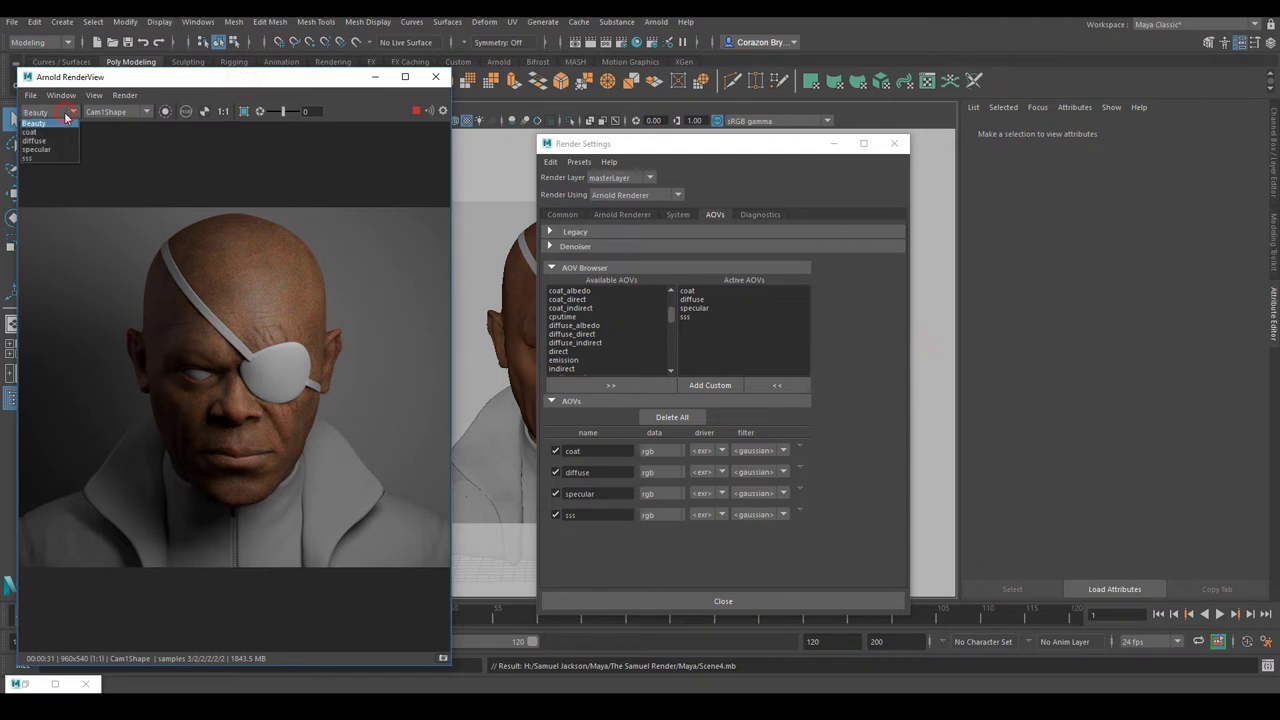
click(60, 122)
click(294, 269)
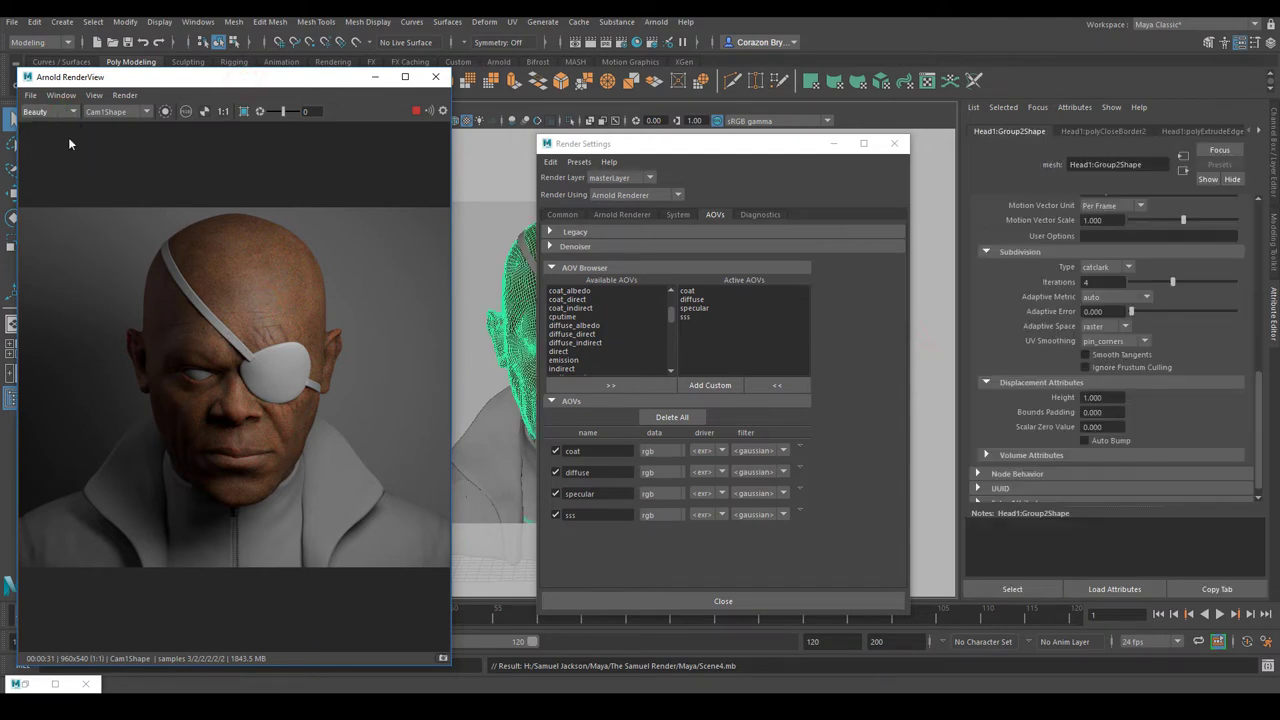
click(490, 258)
click(40, 112)
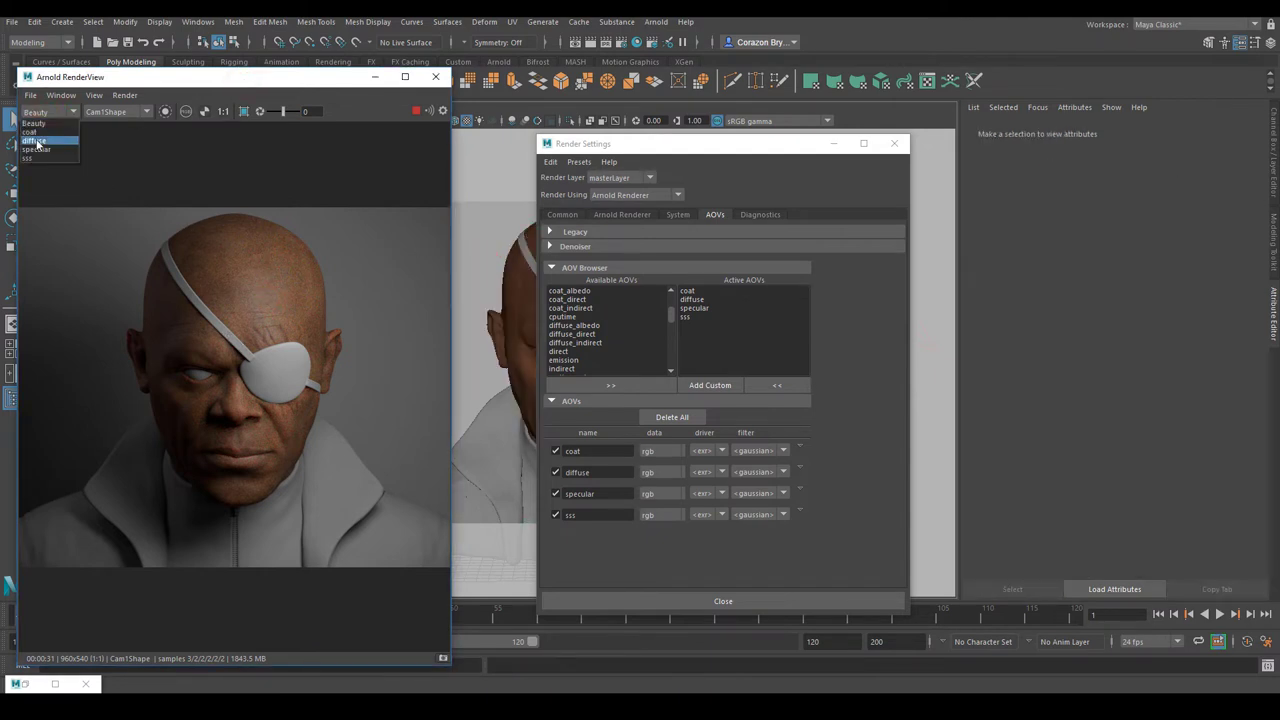
click(30, 131)
click(74, 112)
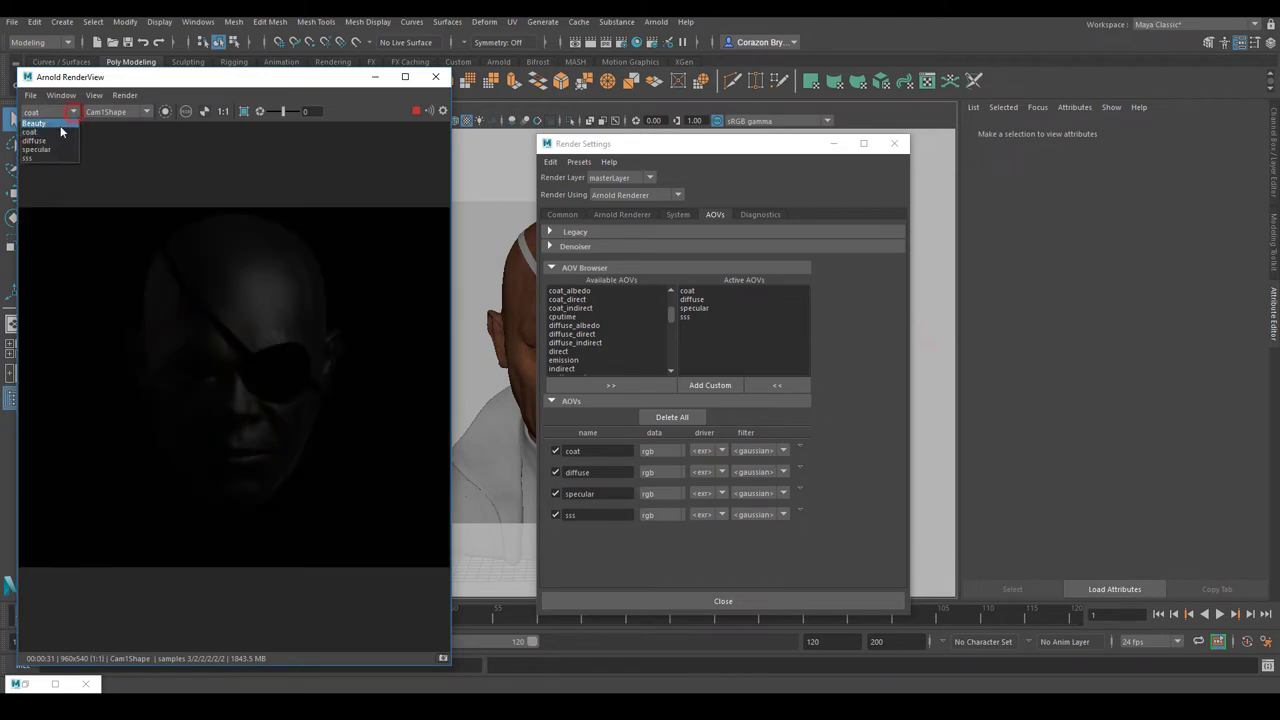
click(47, 149)
click(74, 112)
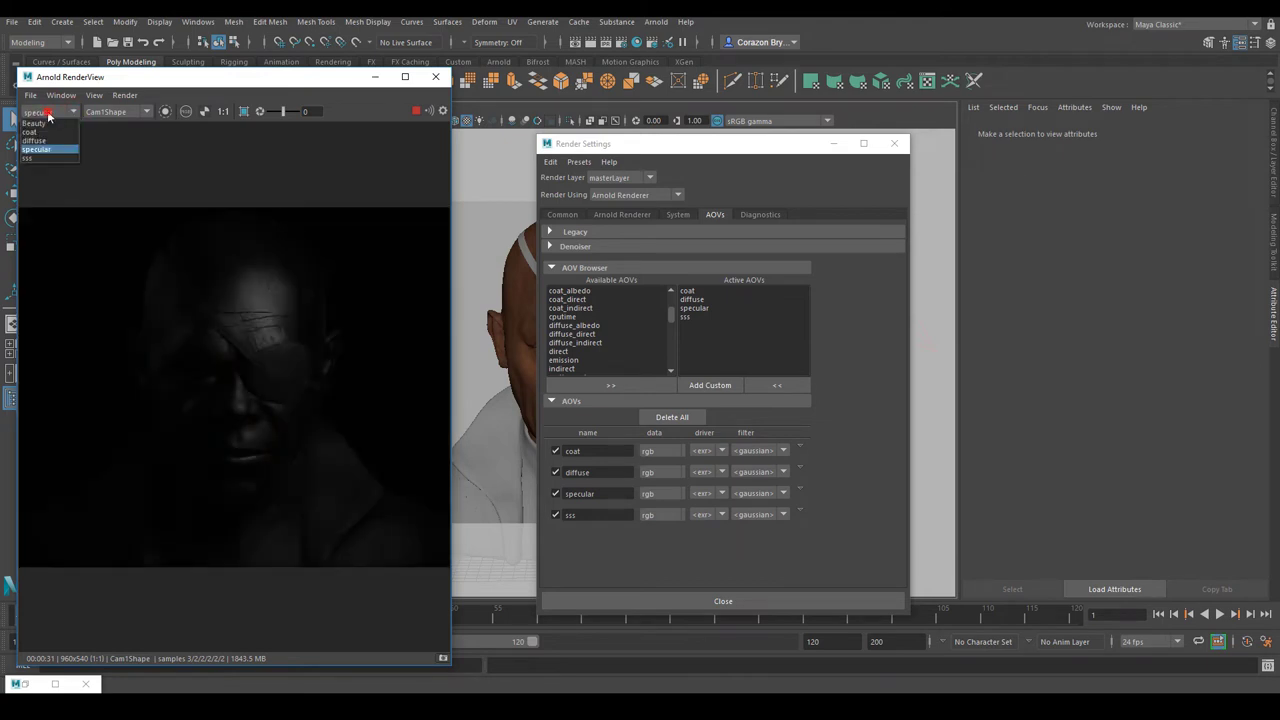
click(32, 158)
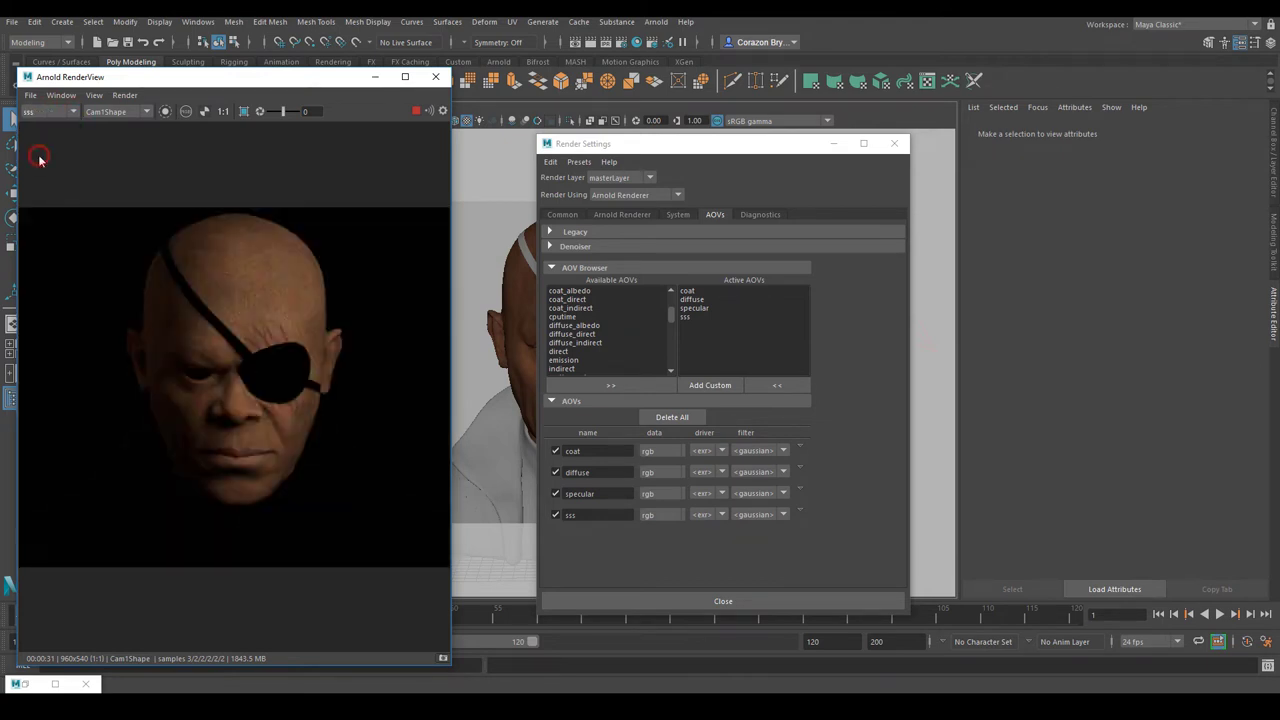
Open the Arnold Renderer sampling settings and set the Specular samples to 3.
click(622, 214)
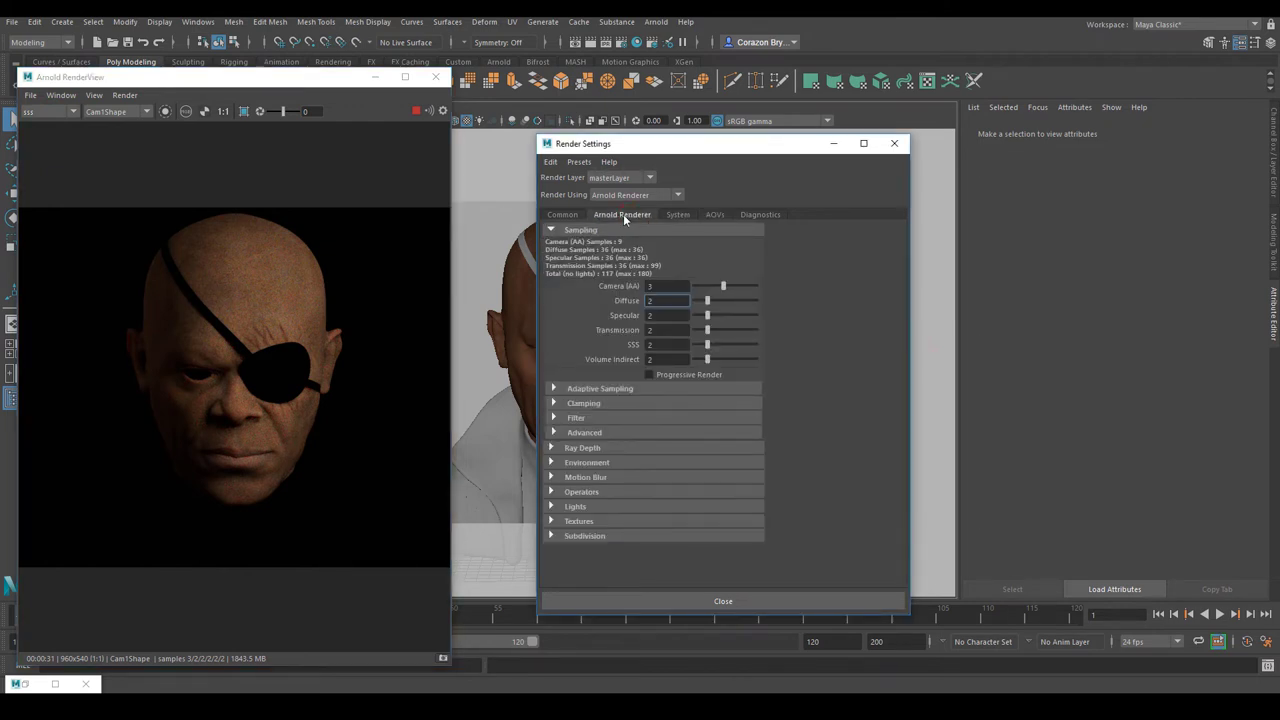
click(660, 317)
double_click(662, 316)
text(3)
key(Return)
click(664, 330)
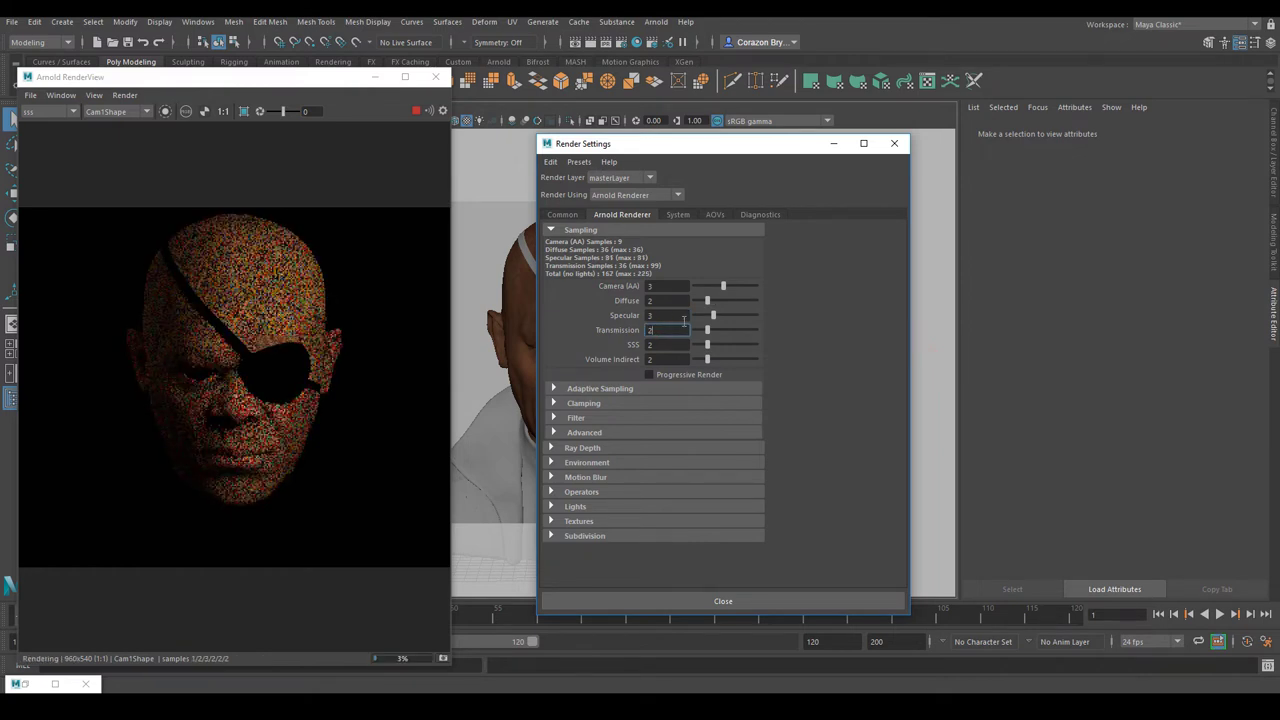
Set the Specular samples back to 2.
double_click(668, 316)
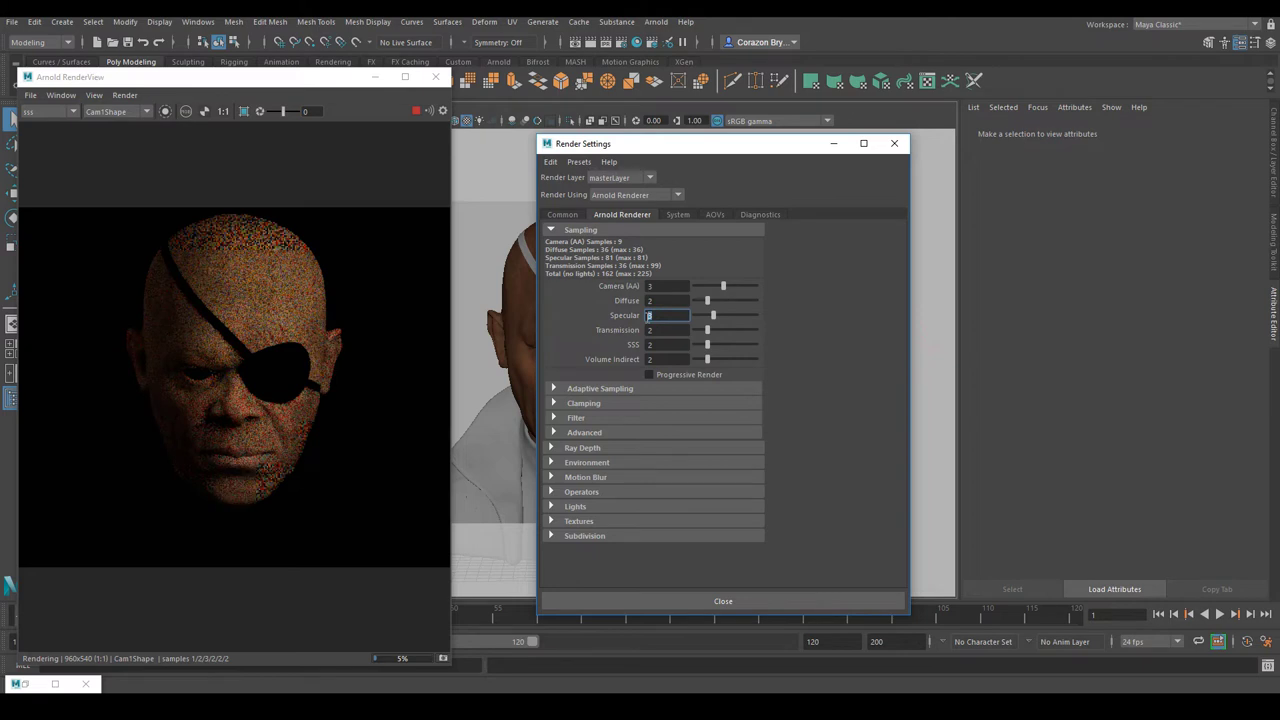
text(2)
click(659, 331)
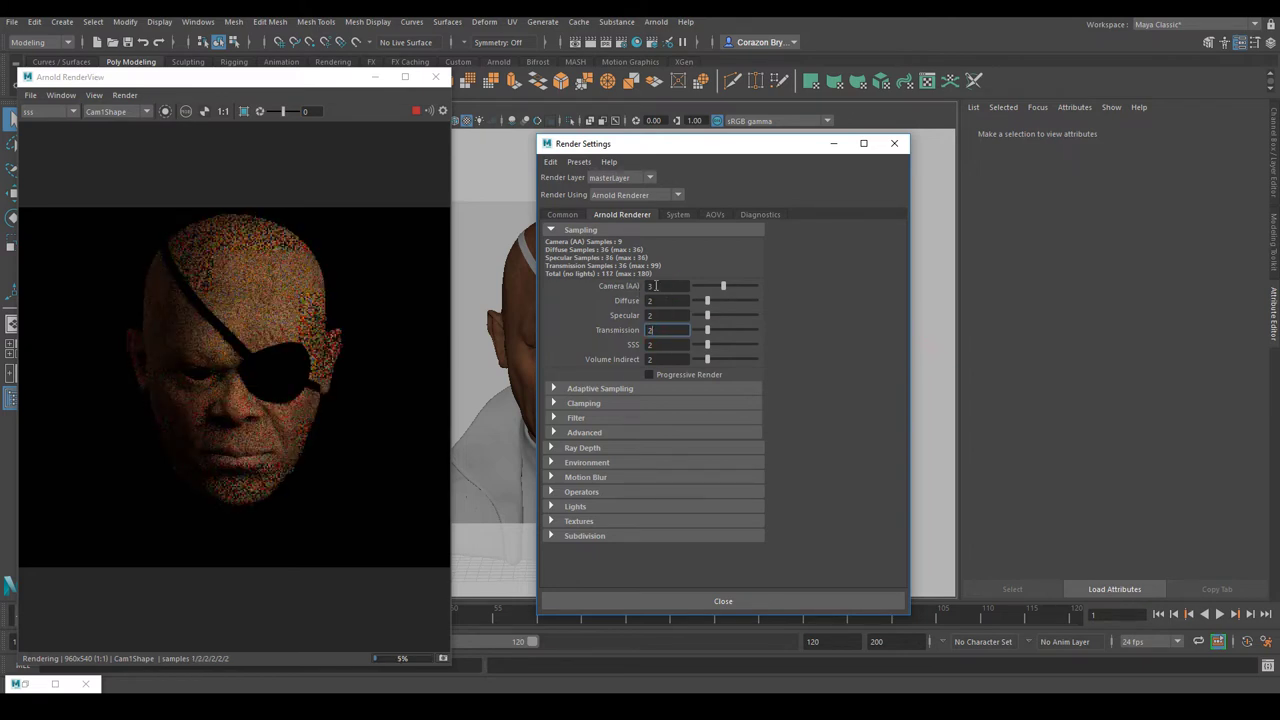
Set the Camera (AA) samples to 7, leaving the other sampling fields as they are.
double_click(649, 287)
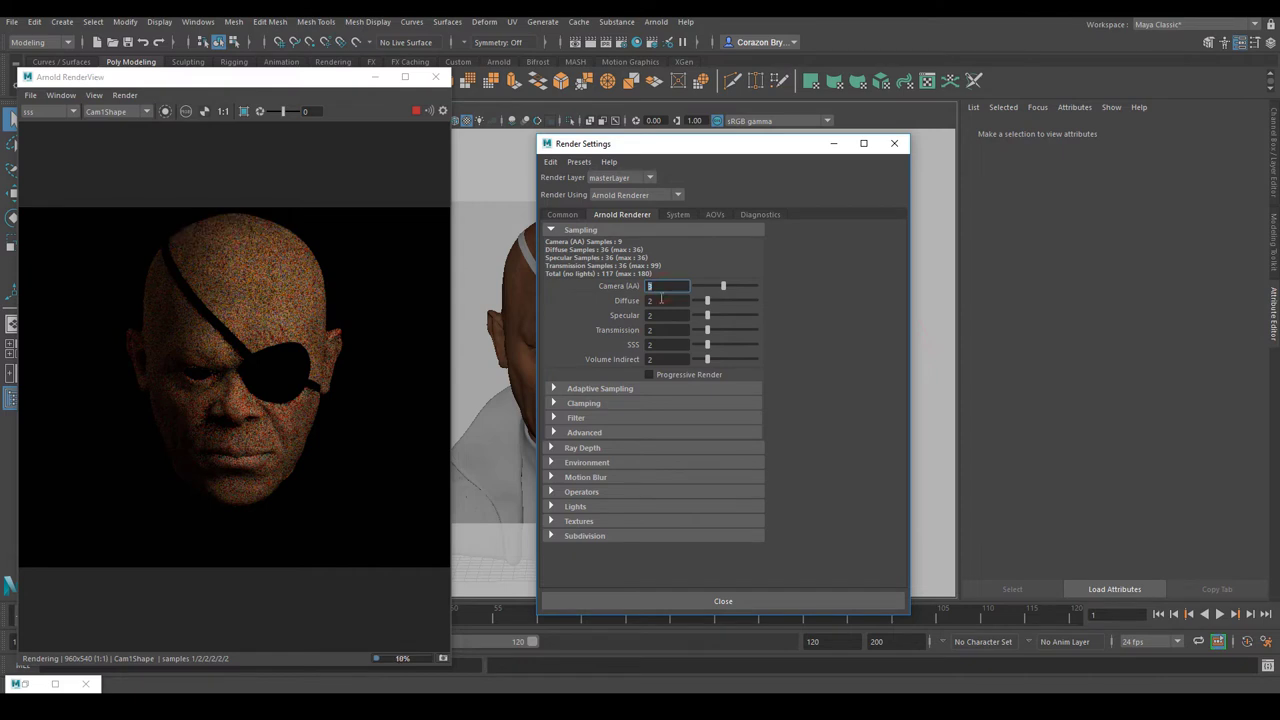
click(657, 287)
drag(667, 287, 628, 292)
click(663, 287)
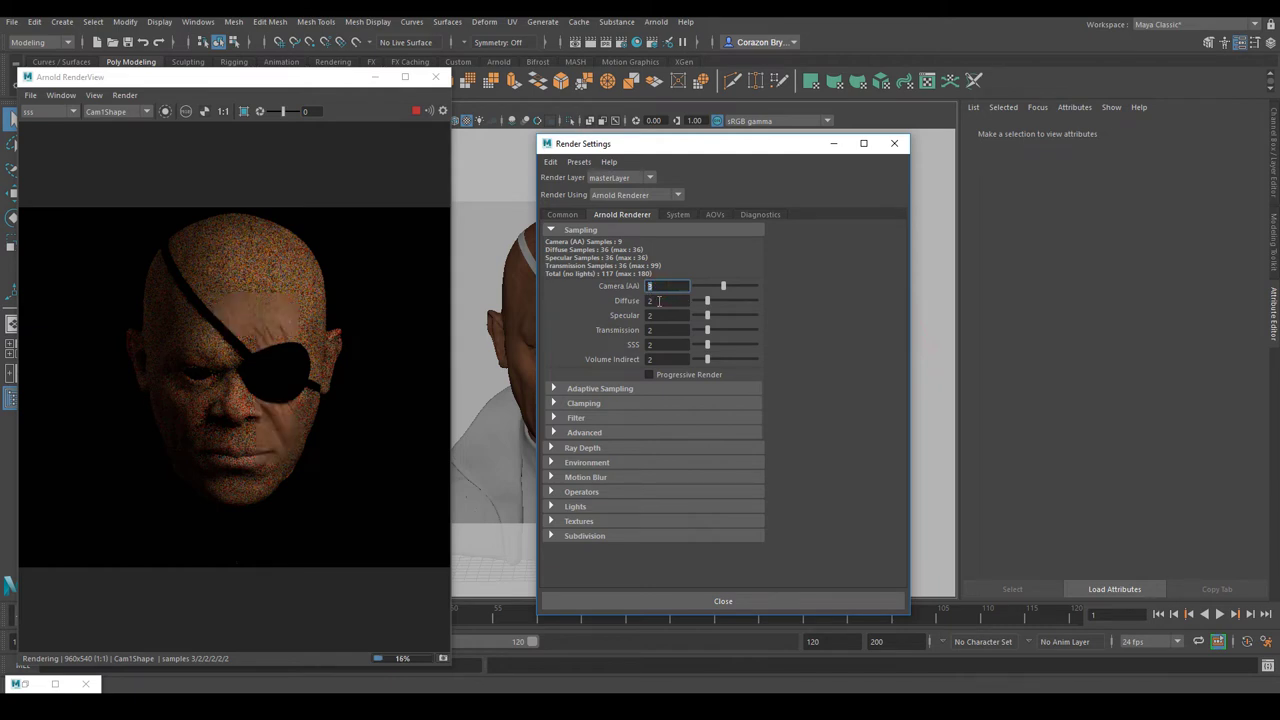
text(7)
click(660, 316)
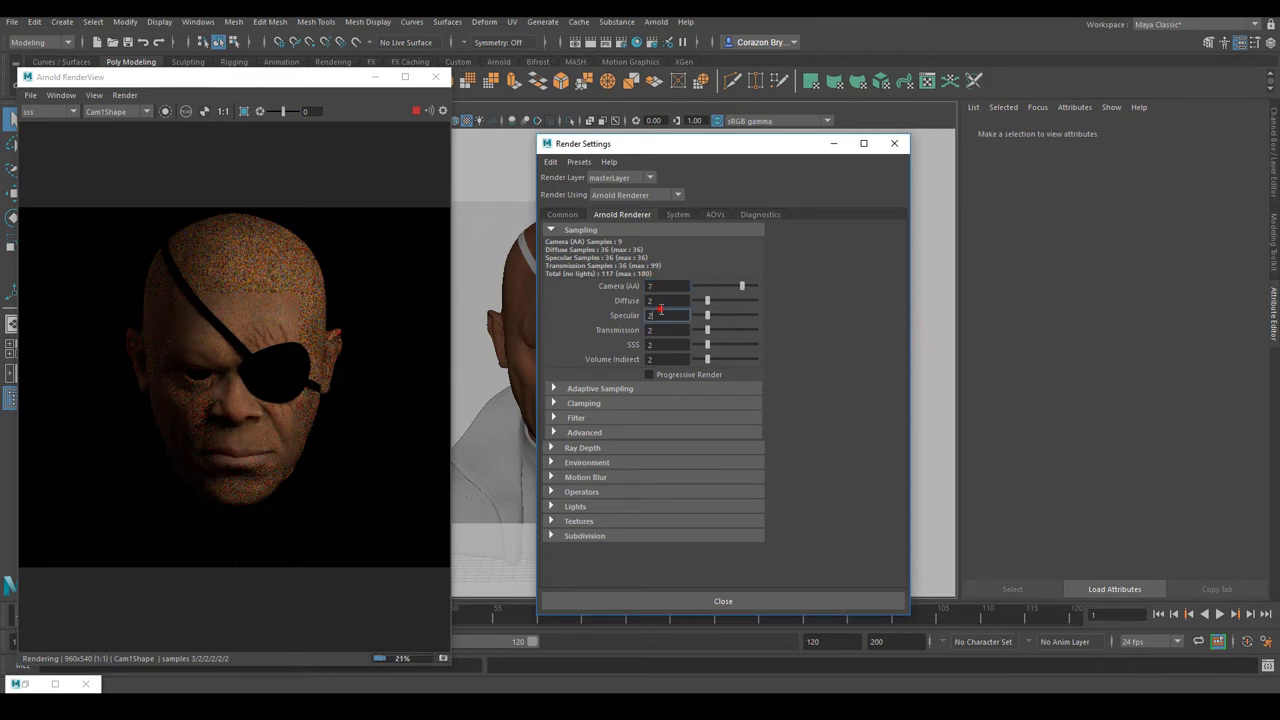
click(661, 342)
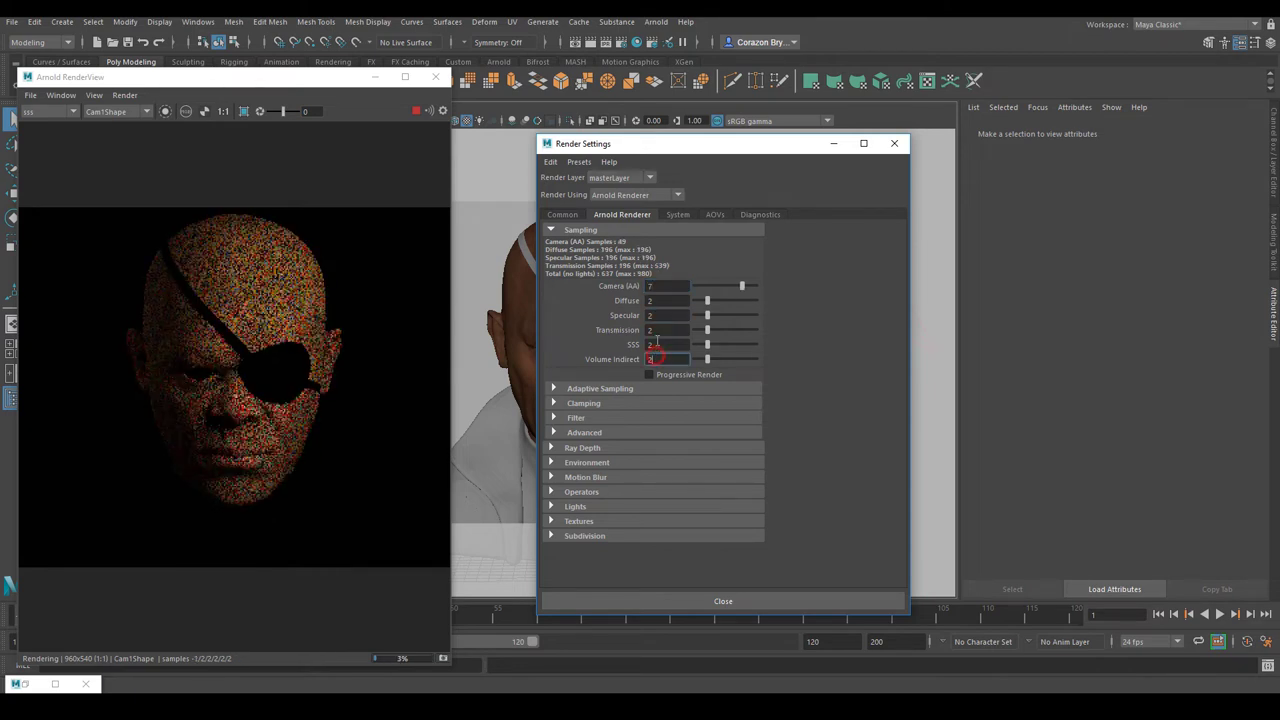
click(652, 358)
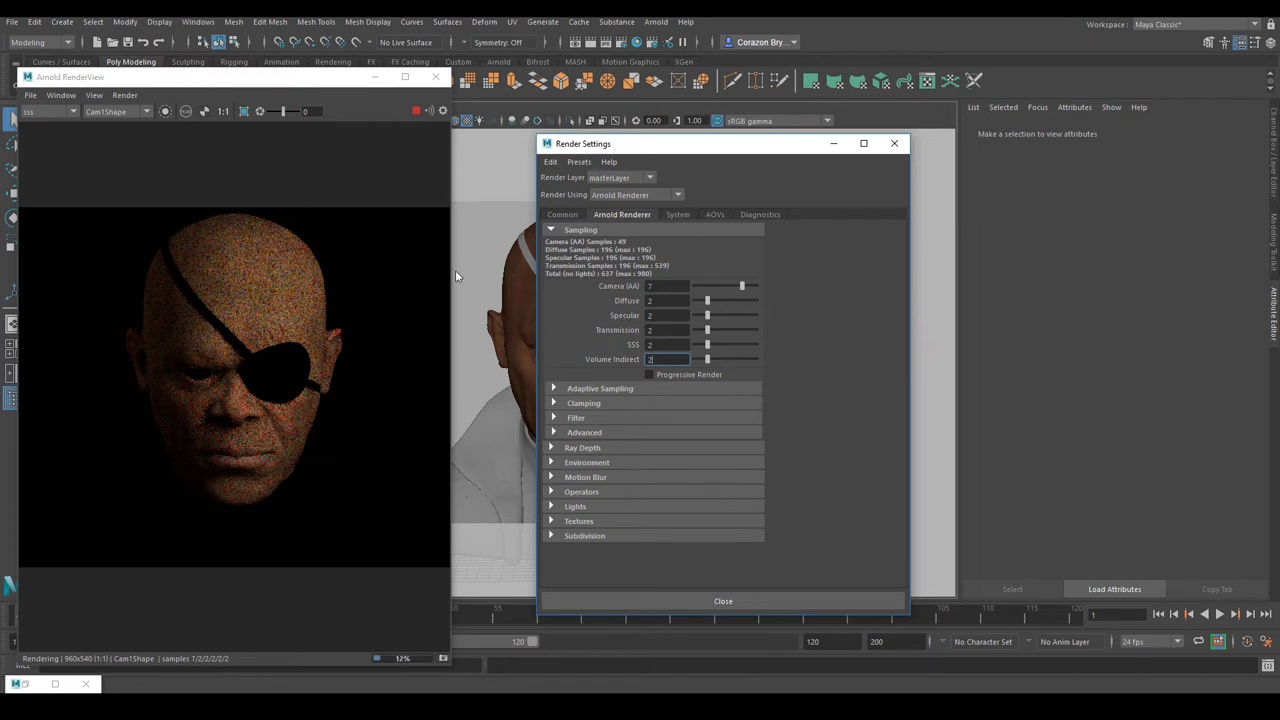
Return the Arnold RenderView to the Beauty pass and close both it and the Render Settings.
click(67, 113)
click(40, 123)
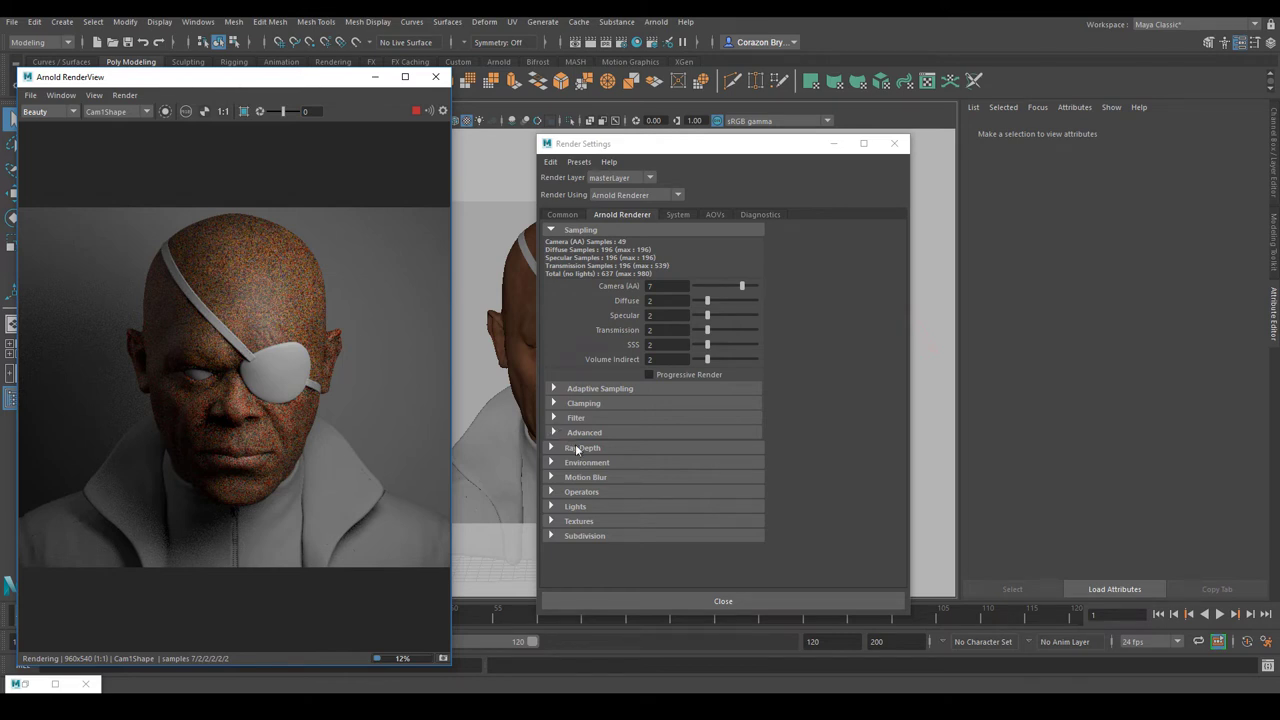
click(436, 78)
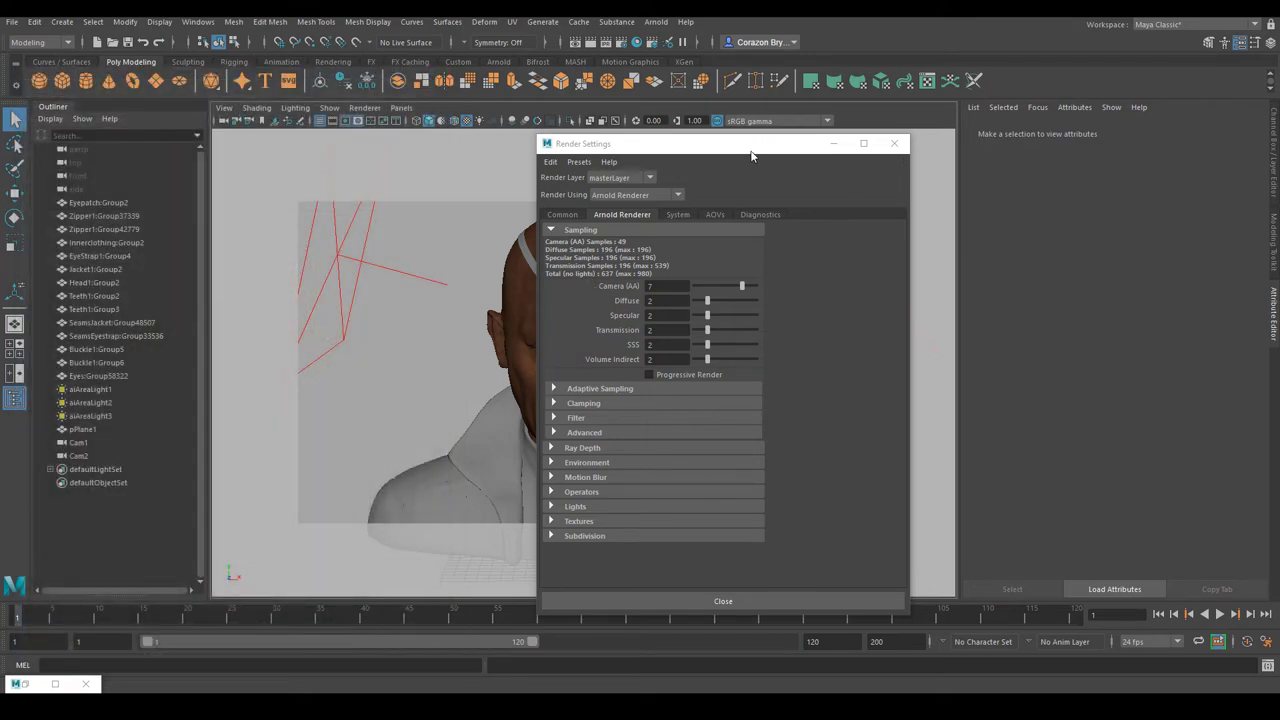
drag(752, 155, 869, 154)
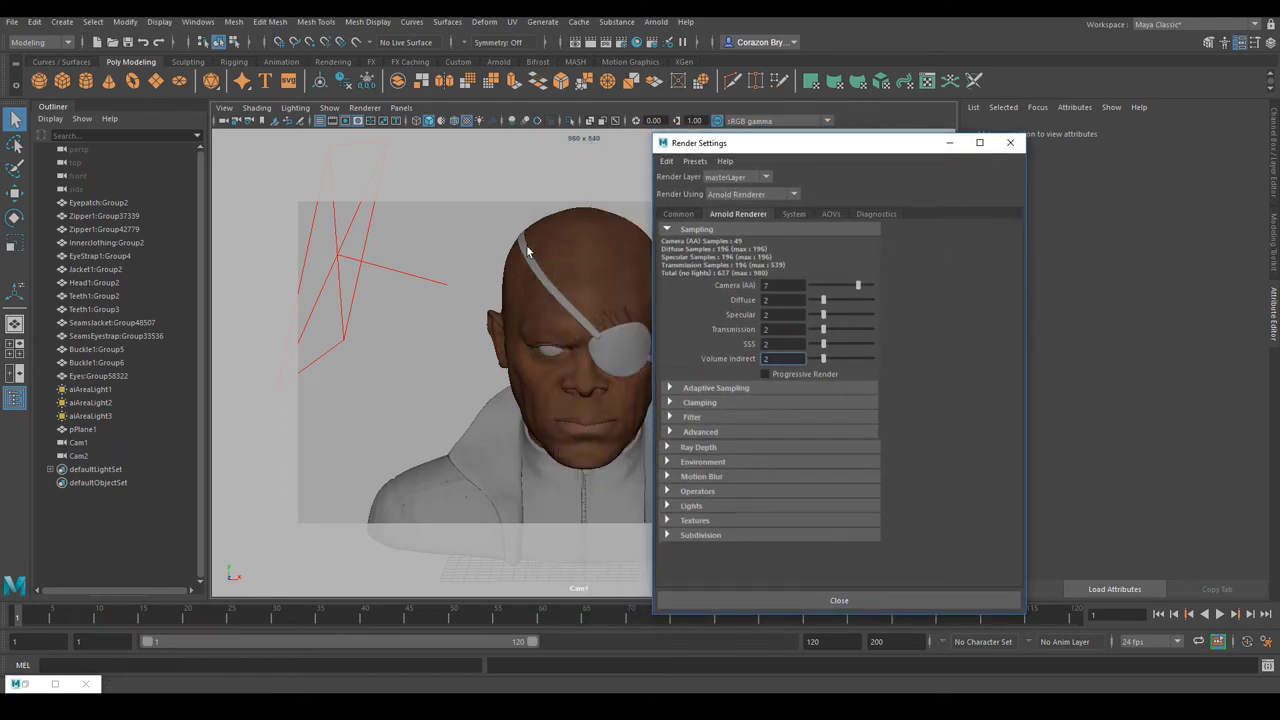
click(660, 23)
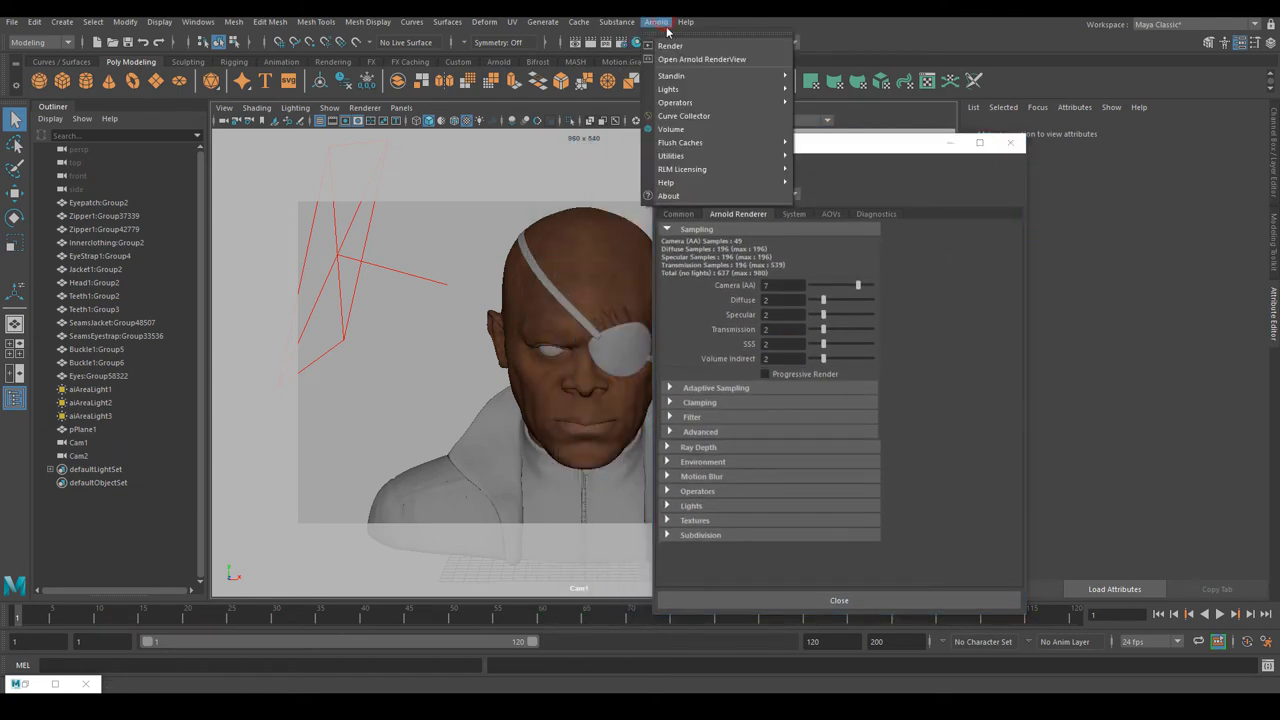
click(736, 62)
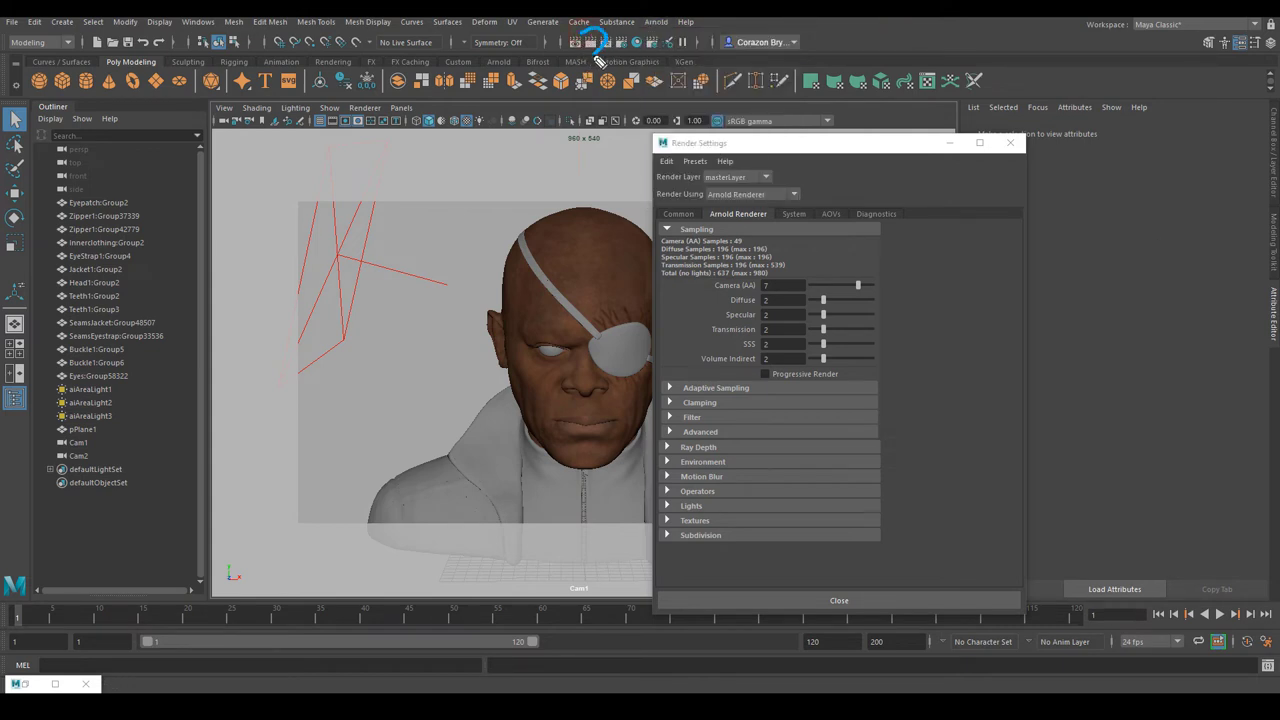
click(1012, 143)
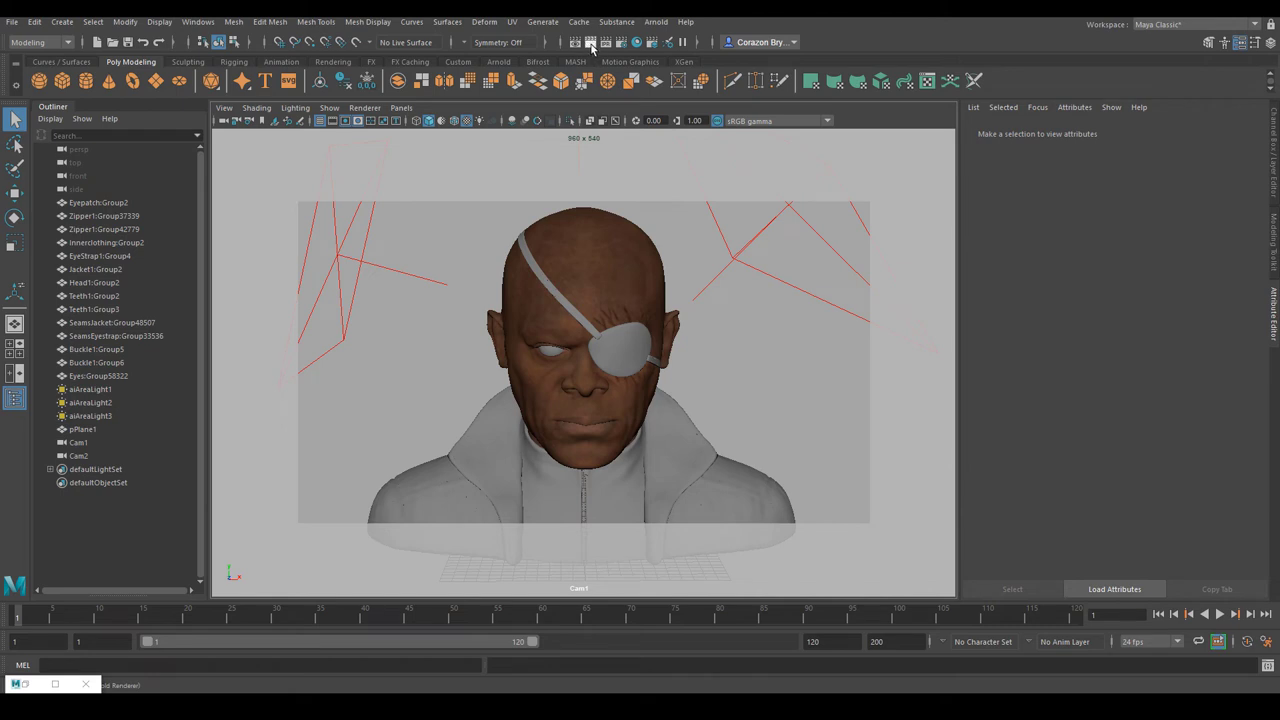
Reopen the Arnold RenderView, check the list of passes, and close it again.
click(656, 22)
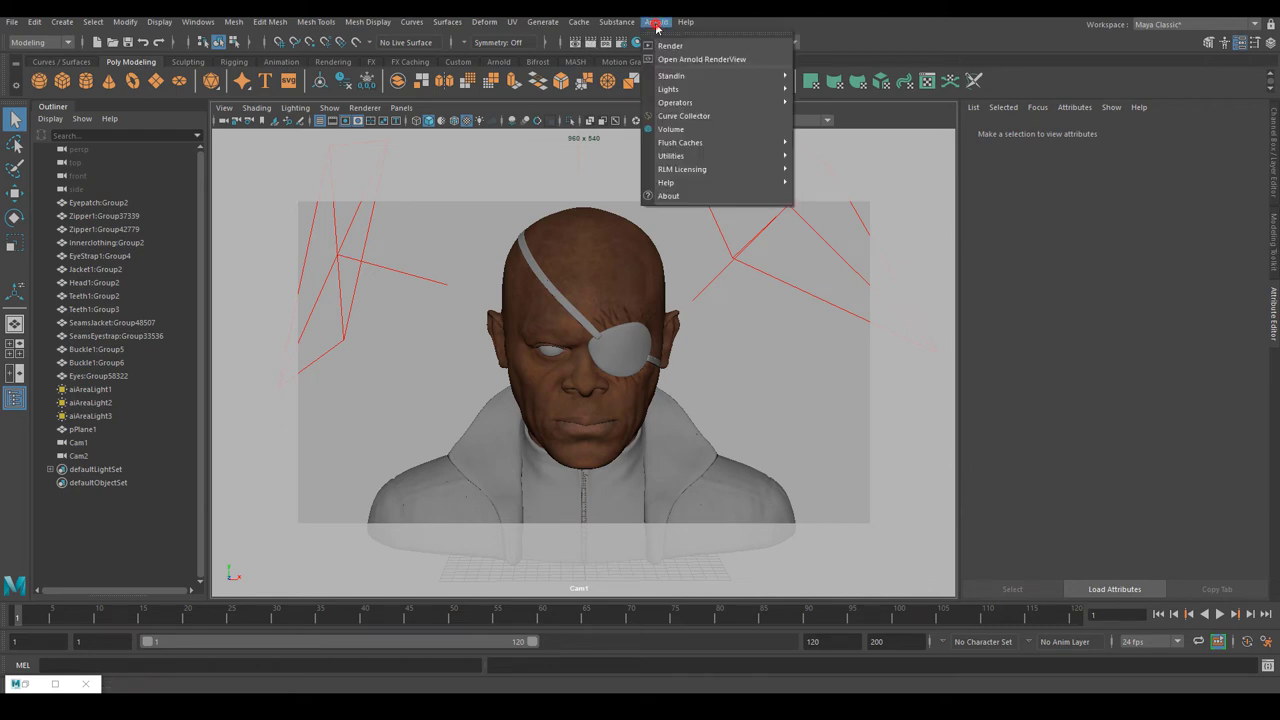
click(714, 60)
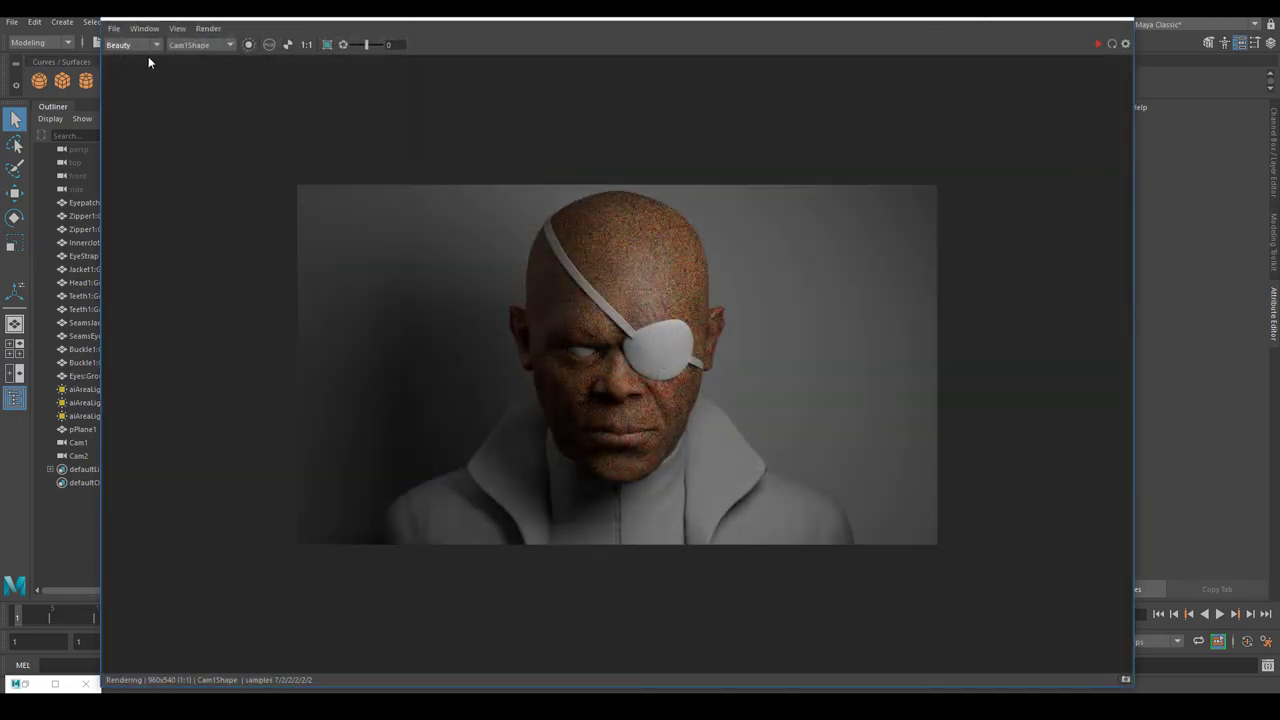
click(150, 47)
click(155, 55)
click(1117, 19)
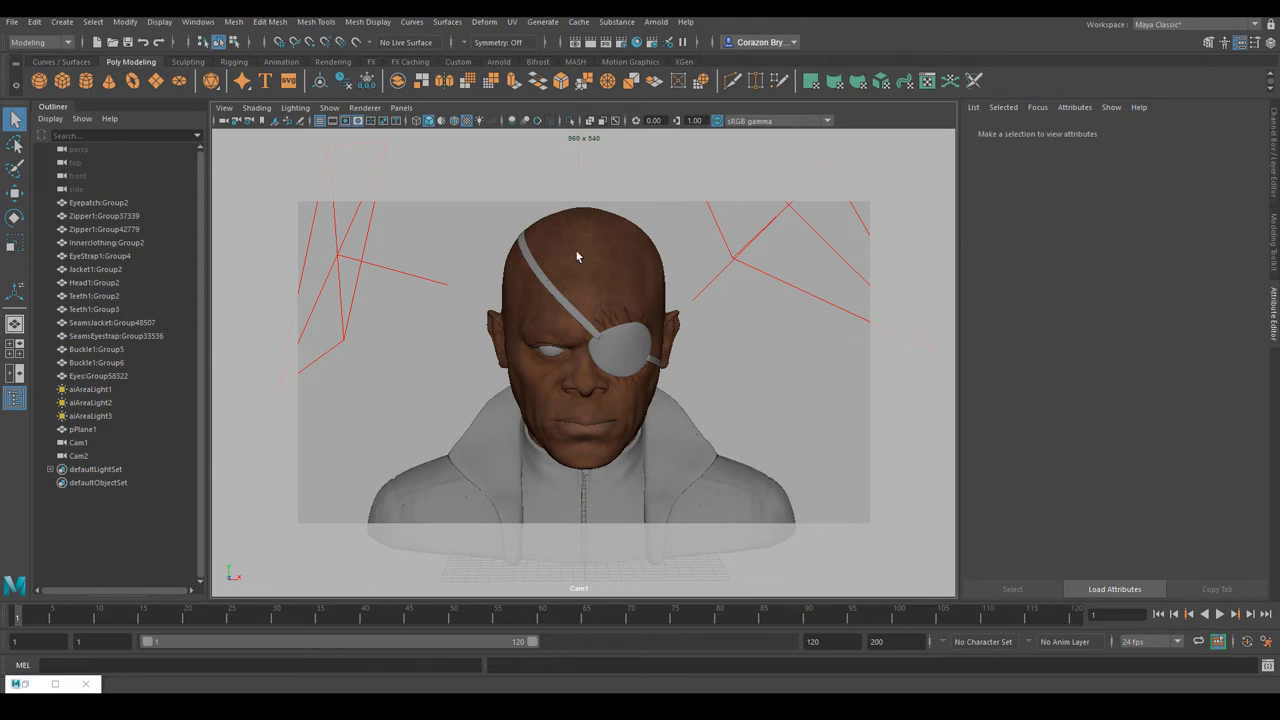
Set the common render settings' image size preset to HD_1080 and close the Render Settings.
click(622, 43)
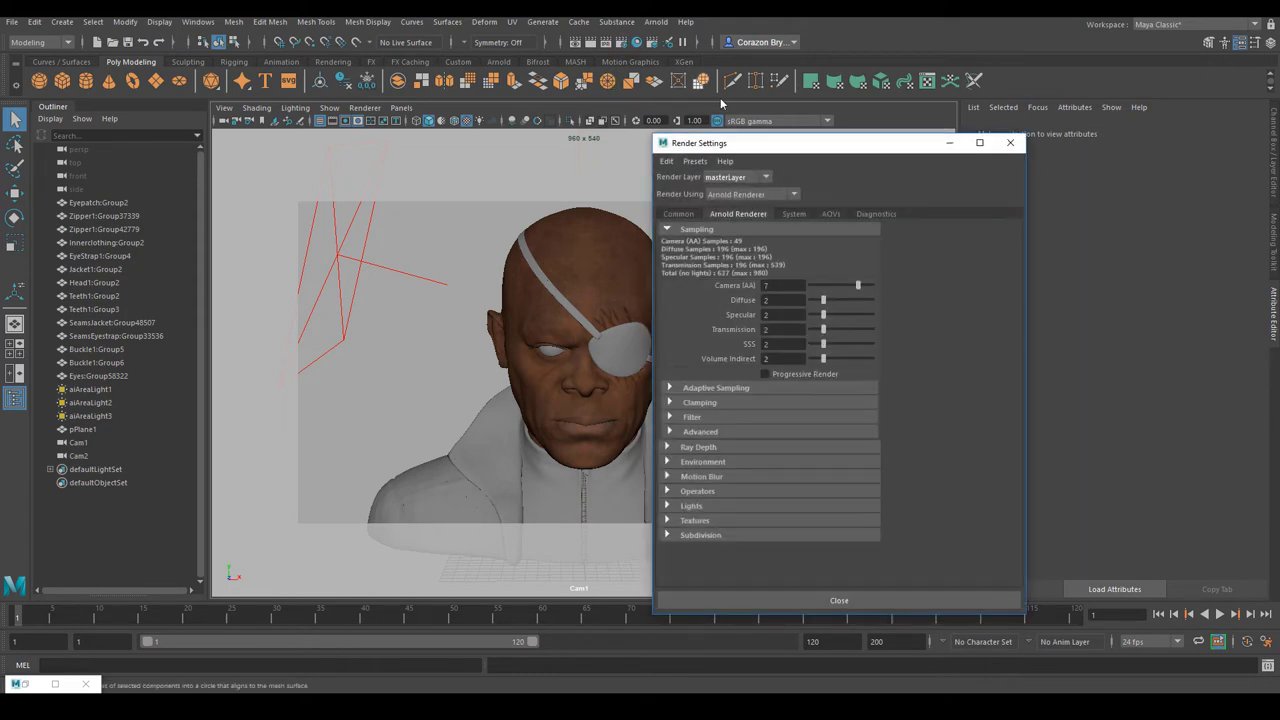
drag(757, 146, 603, 148)
click(524, 216)
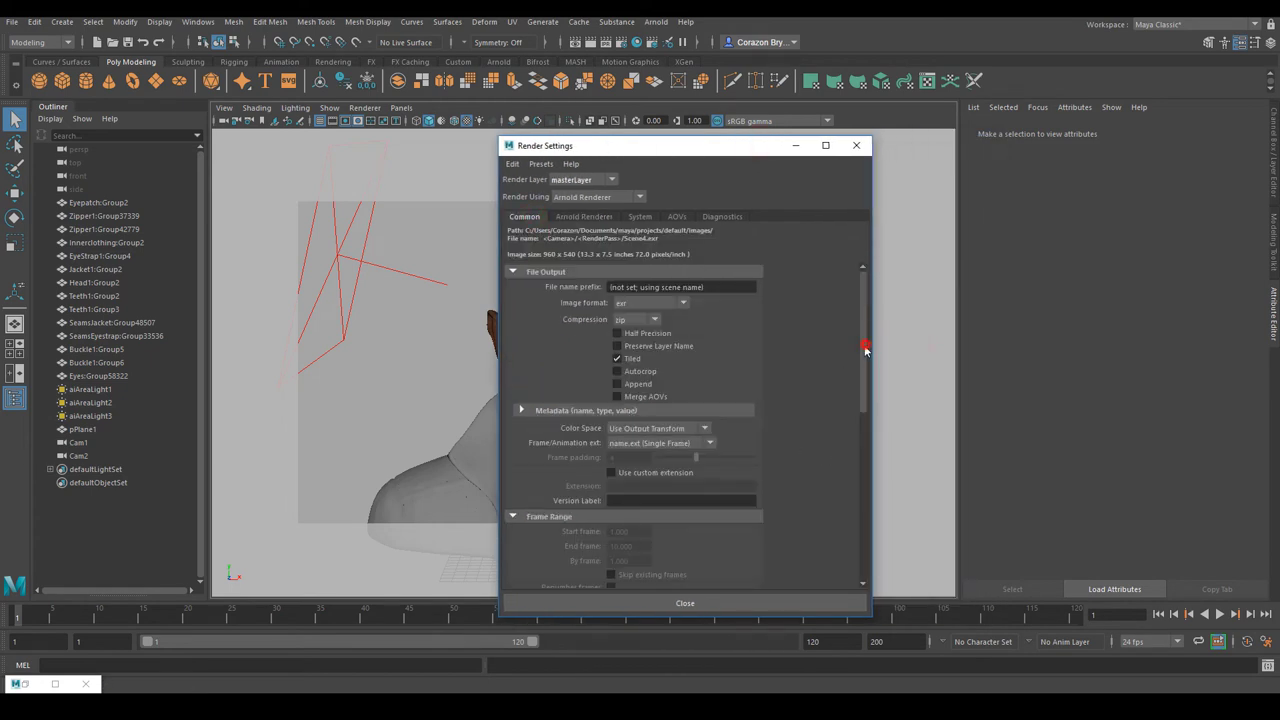
drag(866, 350, 863, 530)
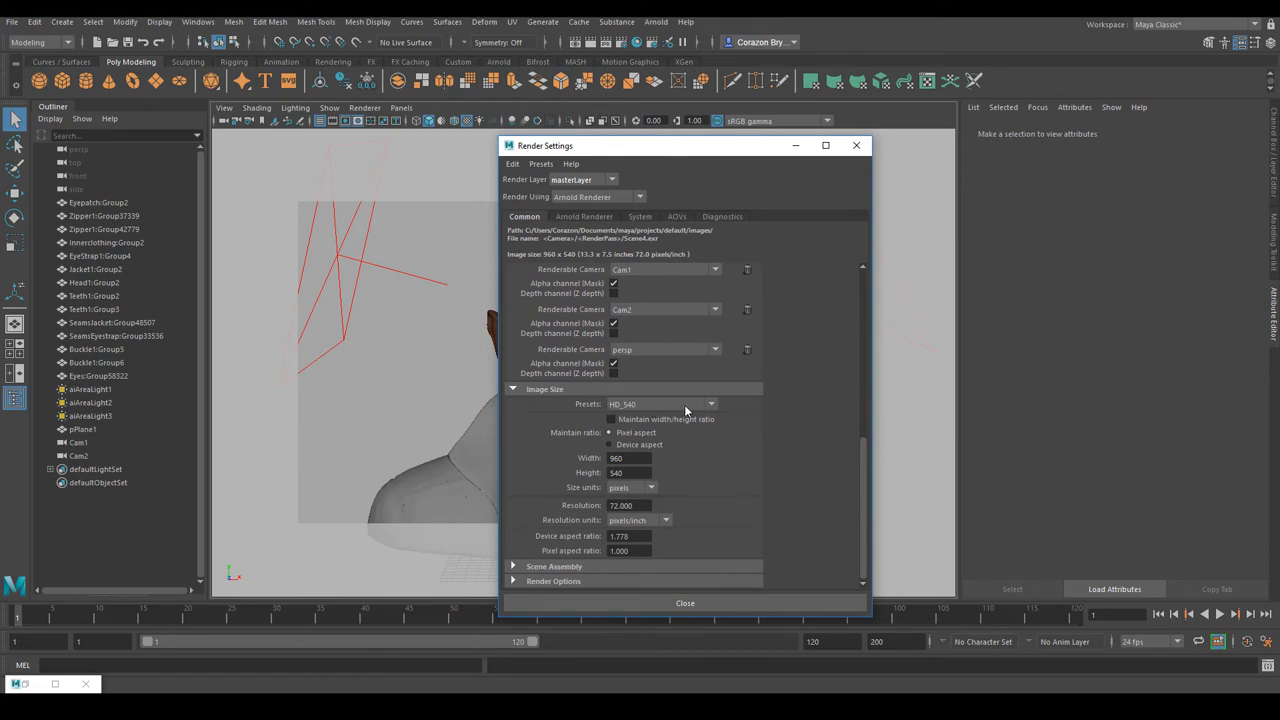
click(710, 404)
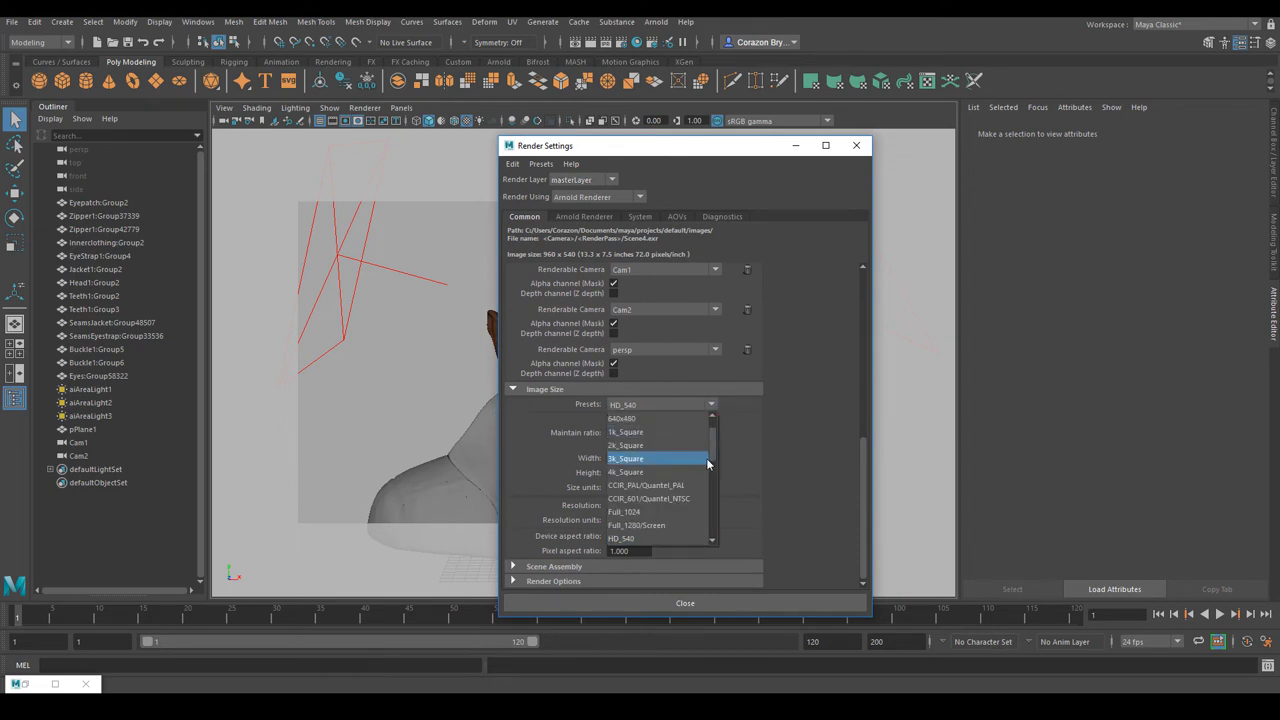
scroll(715, 456, down, 2)
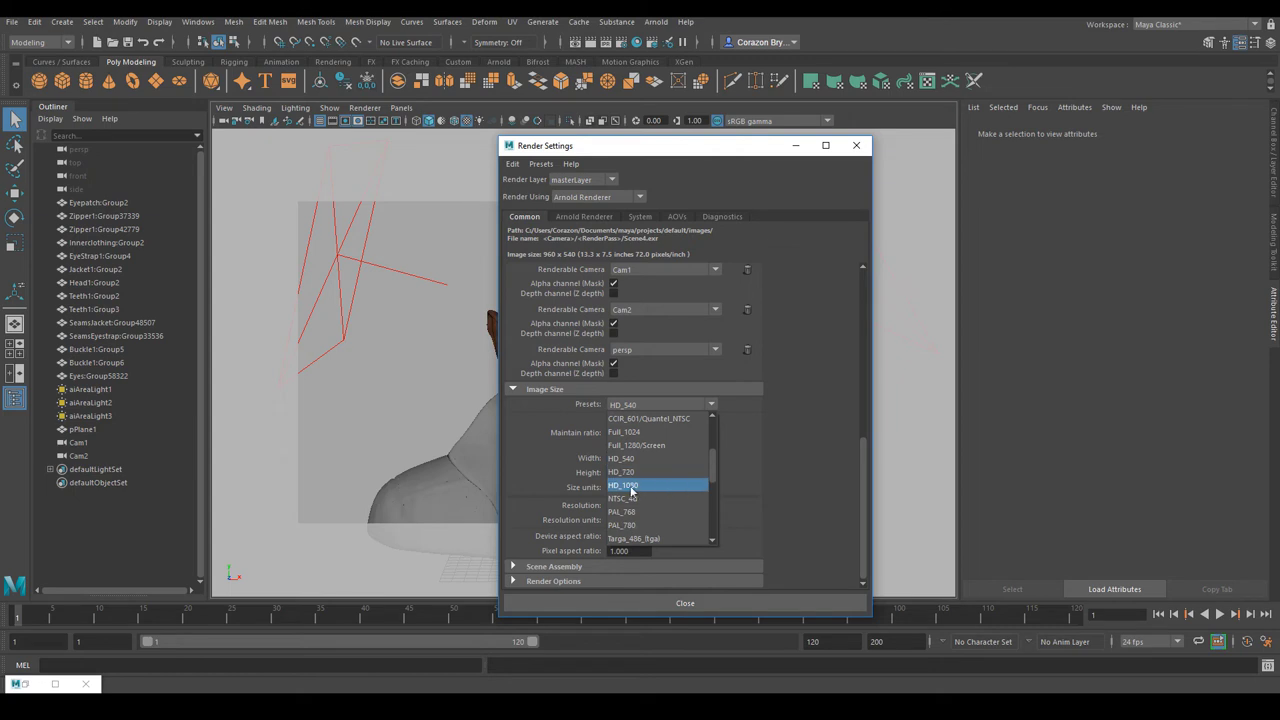
click(630, 487)
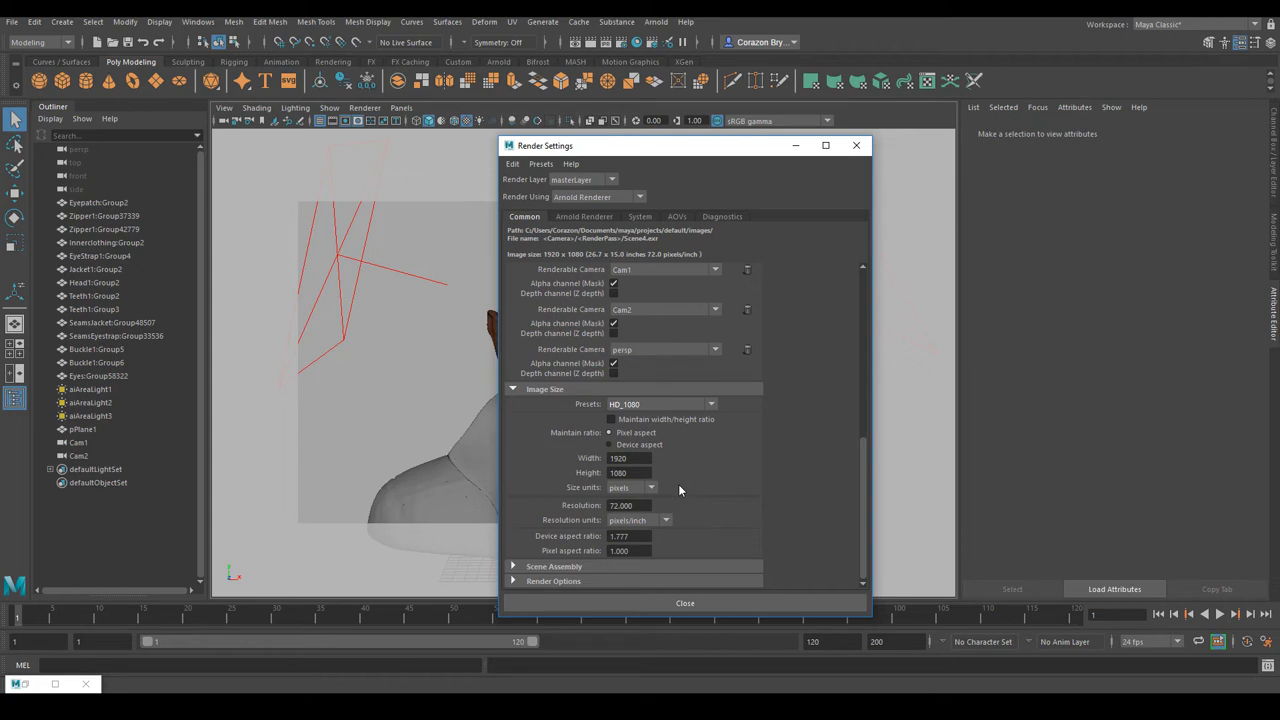
click(856, 145)
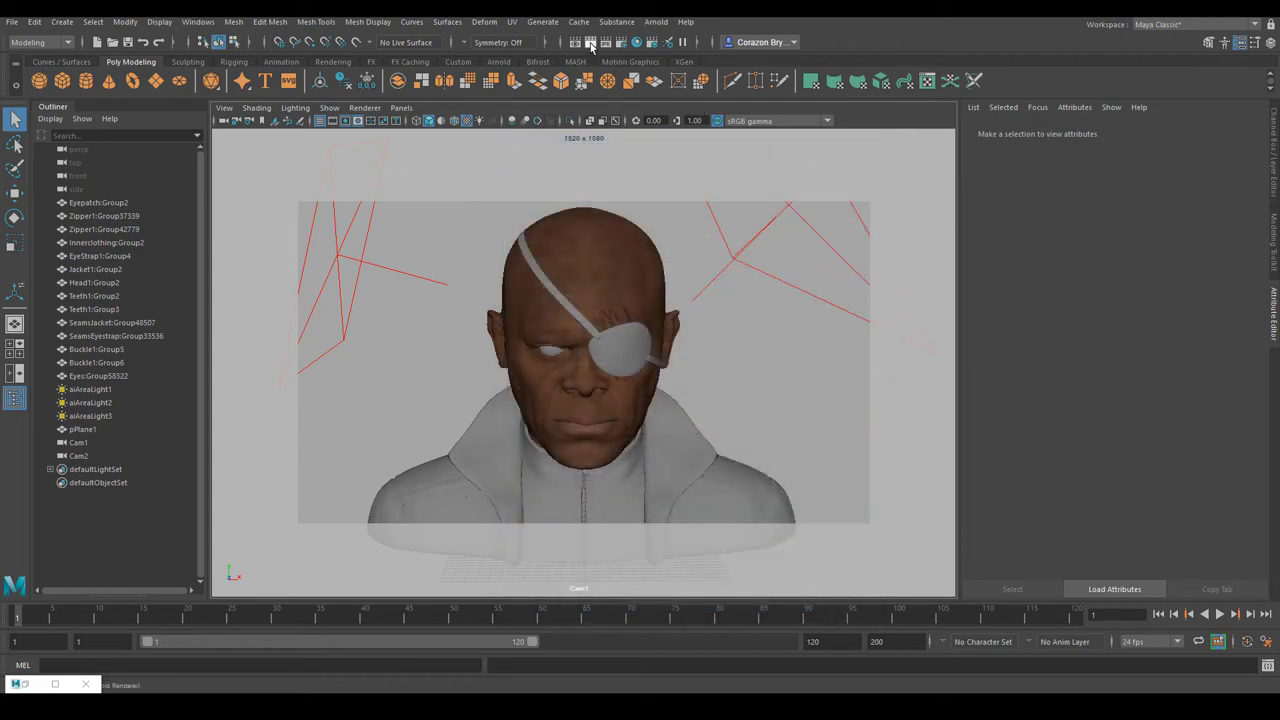
Render the Cam1 frame in Maya's Render View, examine the image and render time, and minimise the window.
click(591, 43)
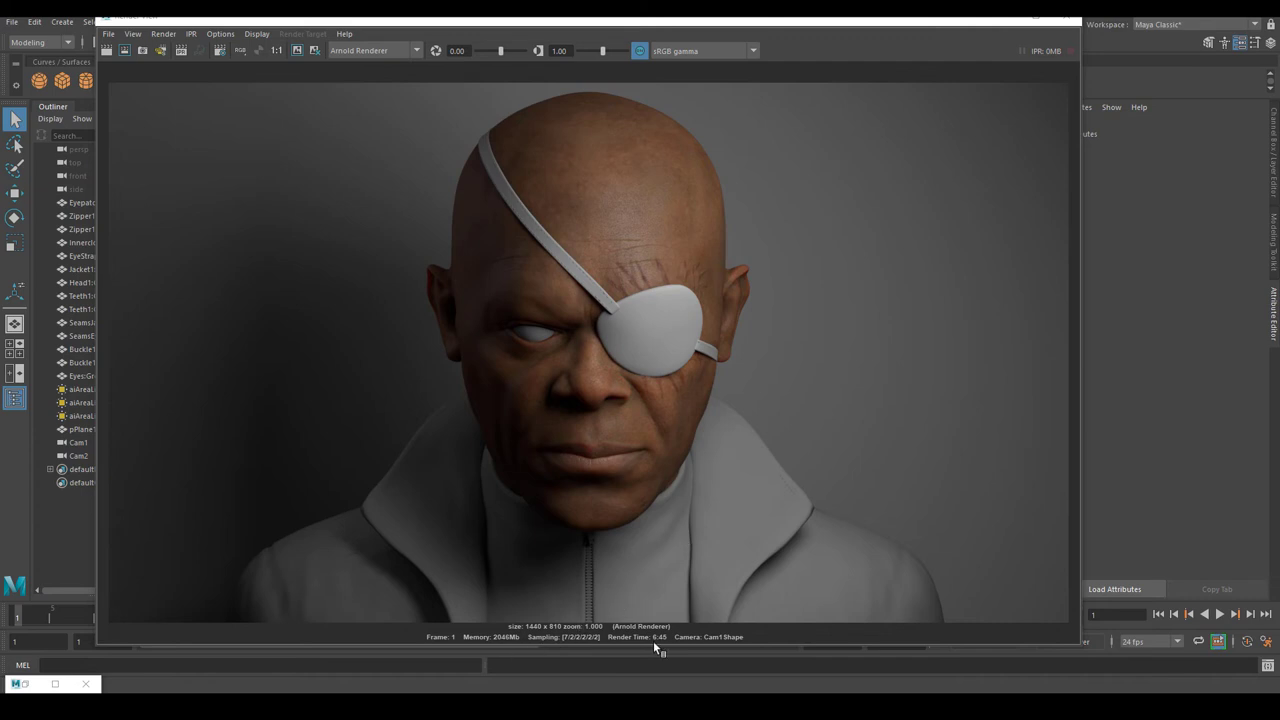
click(657, 640)
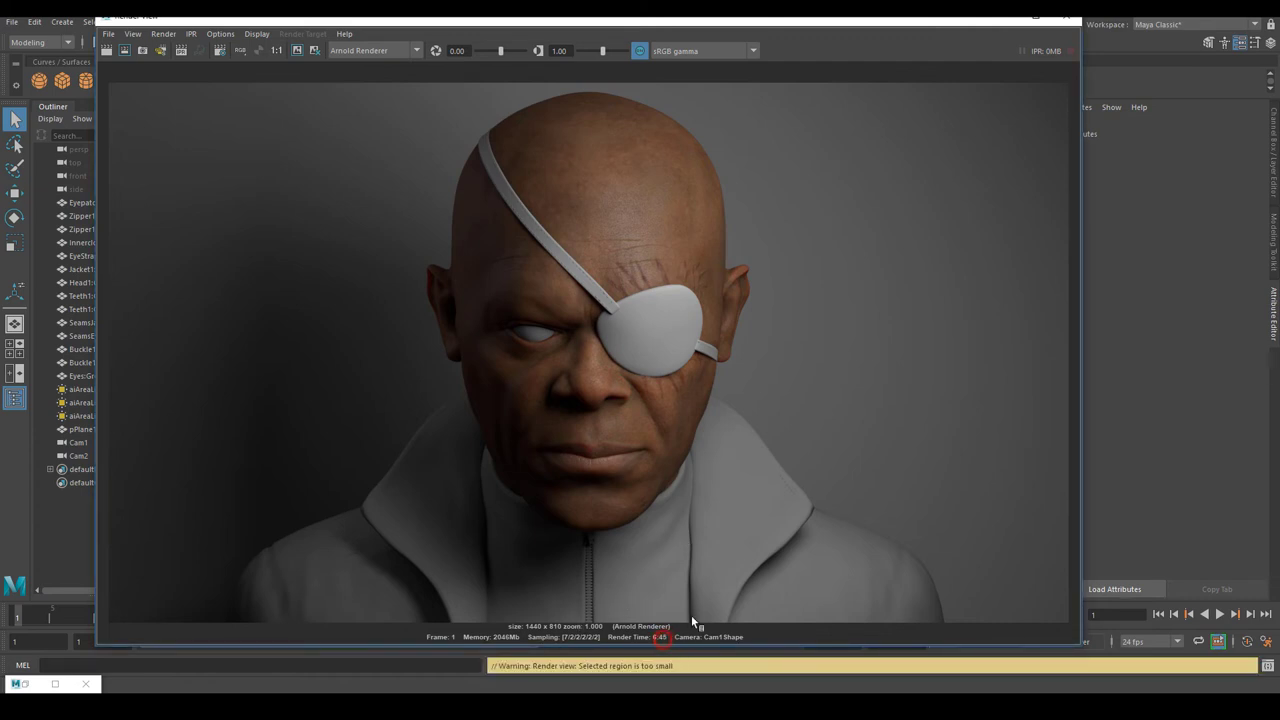
click(771, 548)
click(1014, 18)
Select the head mesh and set the Height in its Arnold displacement attributes to 1.5.
click(614, 260)
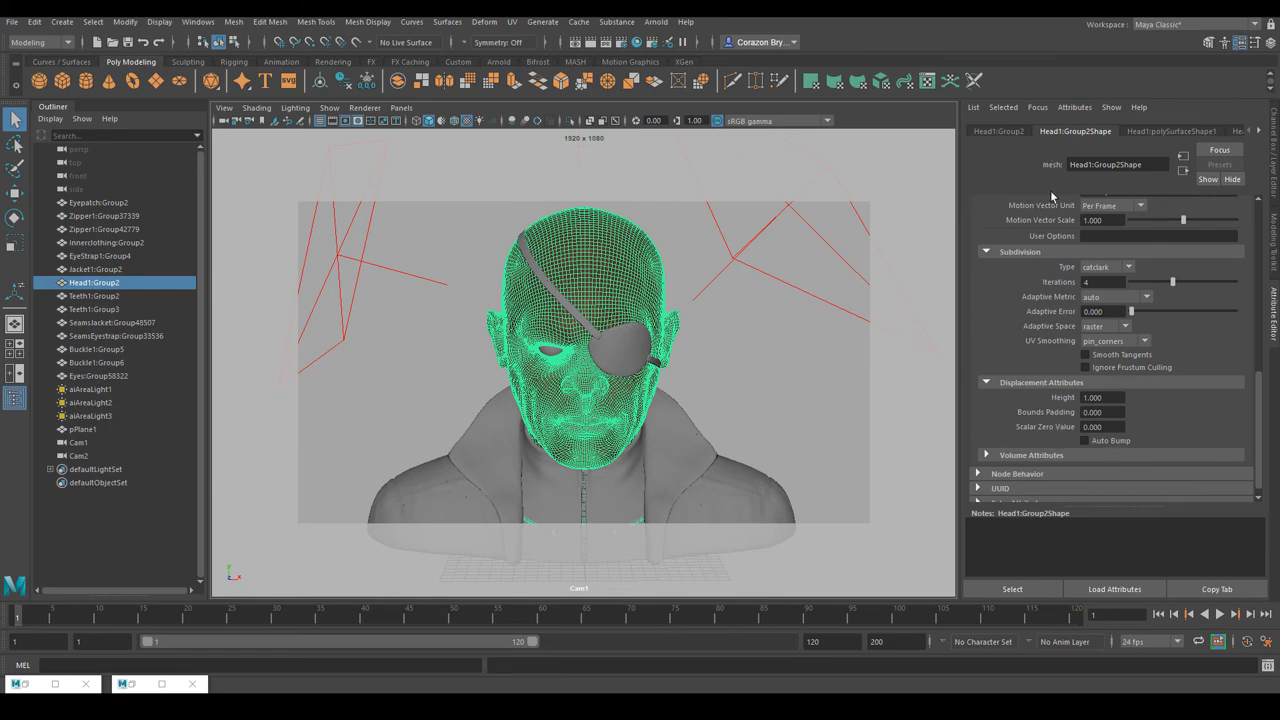
click(1068, 384)
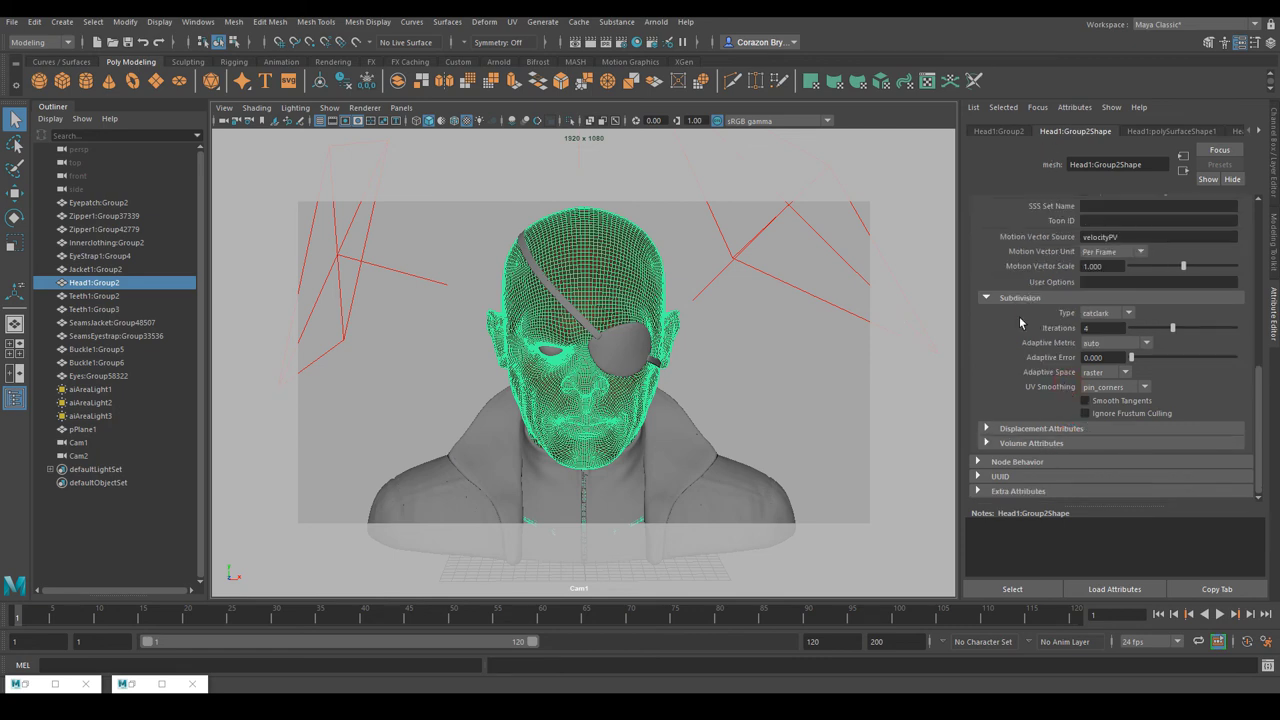
scroll(1066, 340, up, 3)
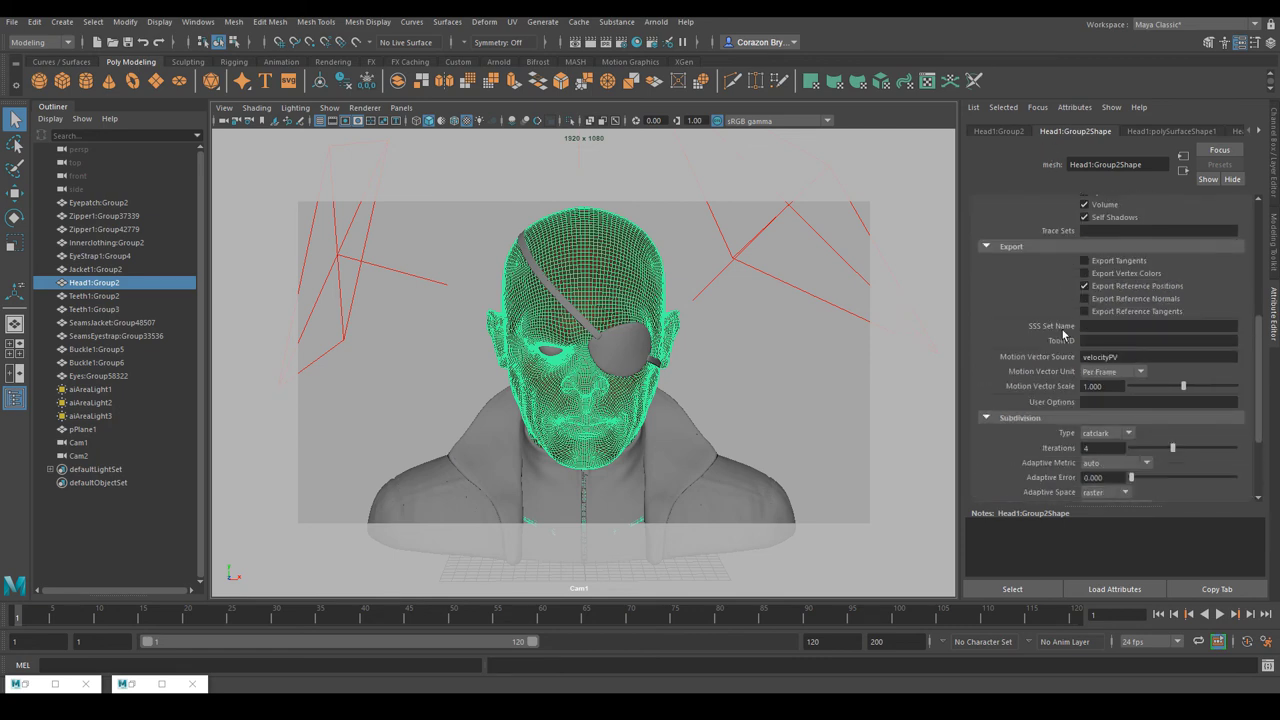
scroll(1063, 335, up, 6)
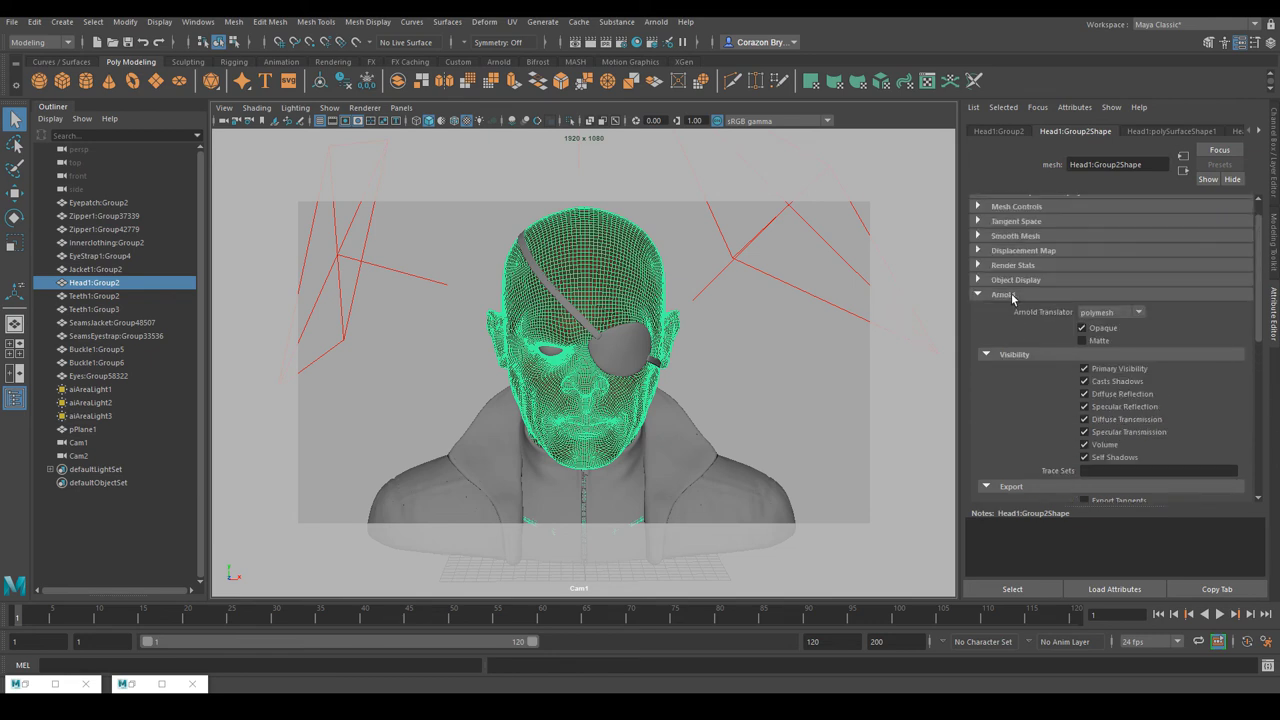
scroll(1048, 400, down, 9)
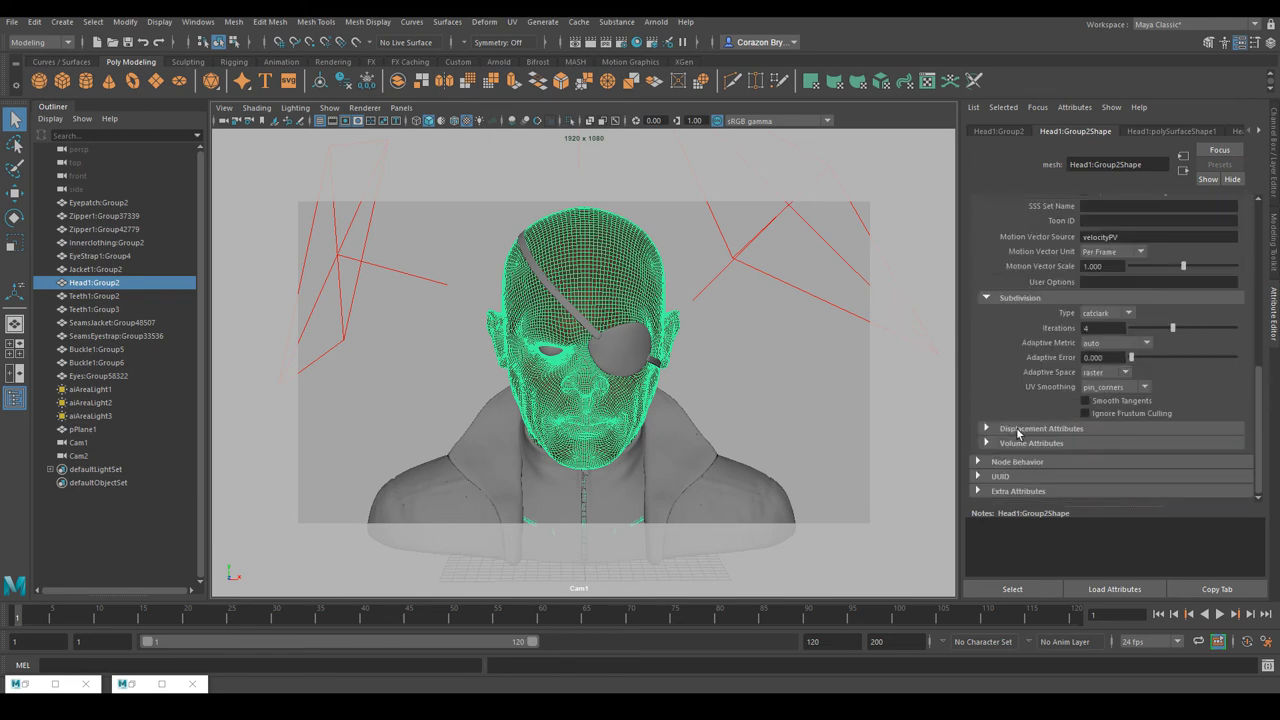
click(1018, 432)
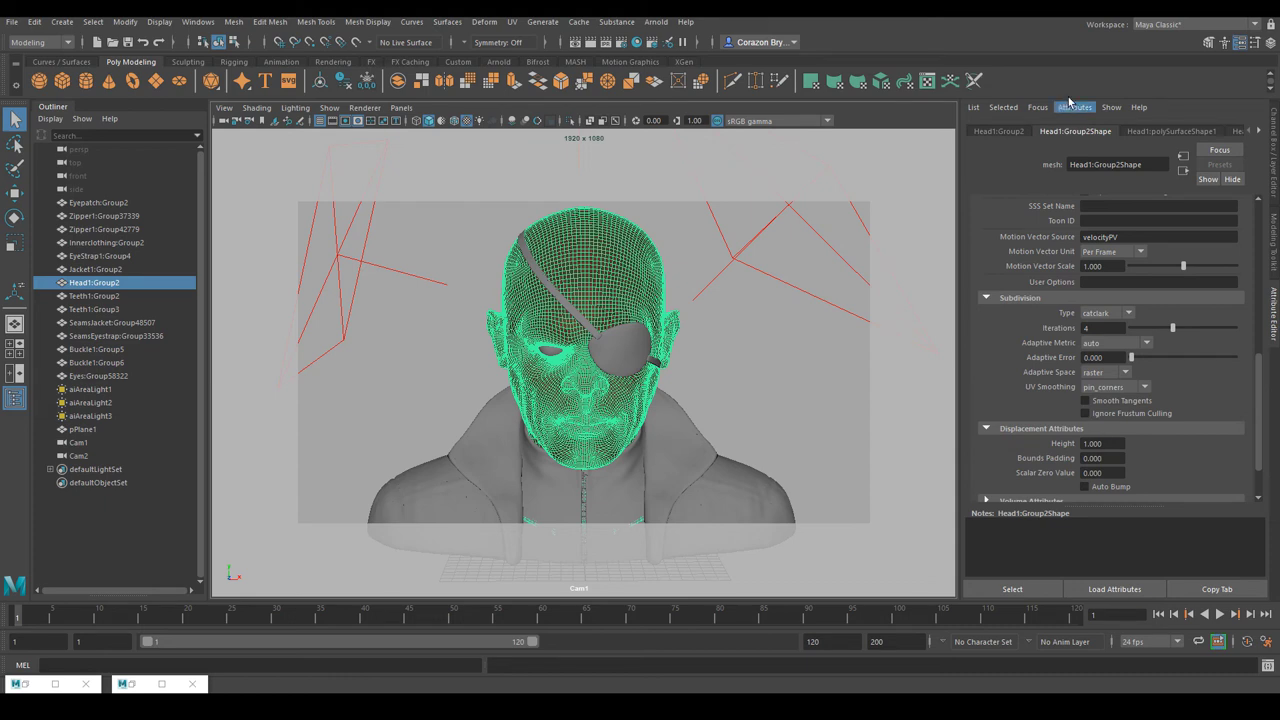
click(1106, 447)
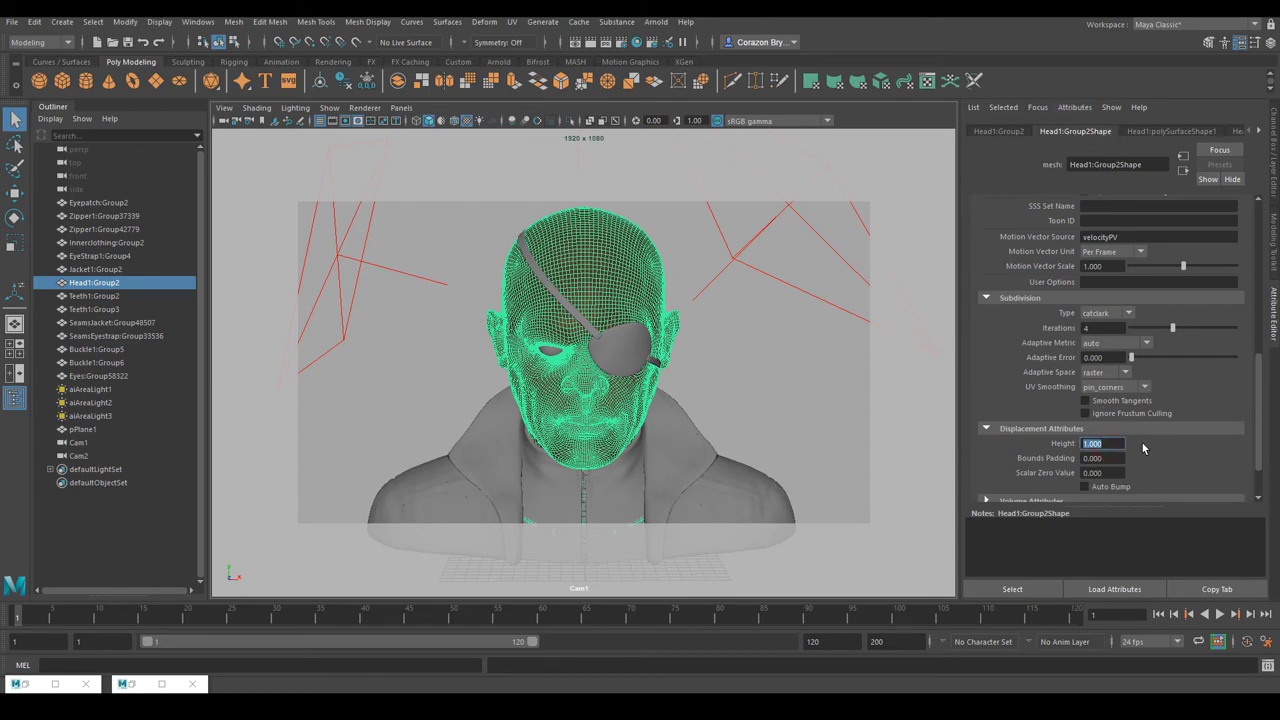
text(1.5)
key(Return)
Restore the Render View, render only a region over the forehead, nose and eyepatch, and clear the region marquee.
click(574, 44)
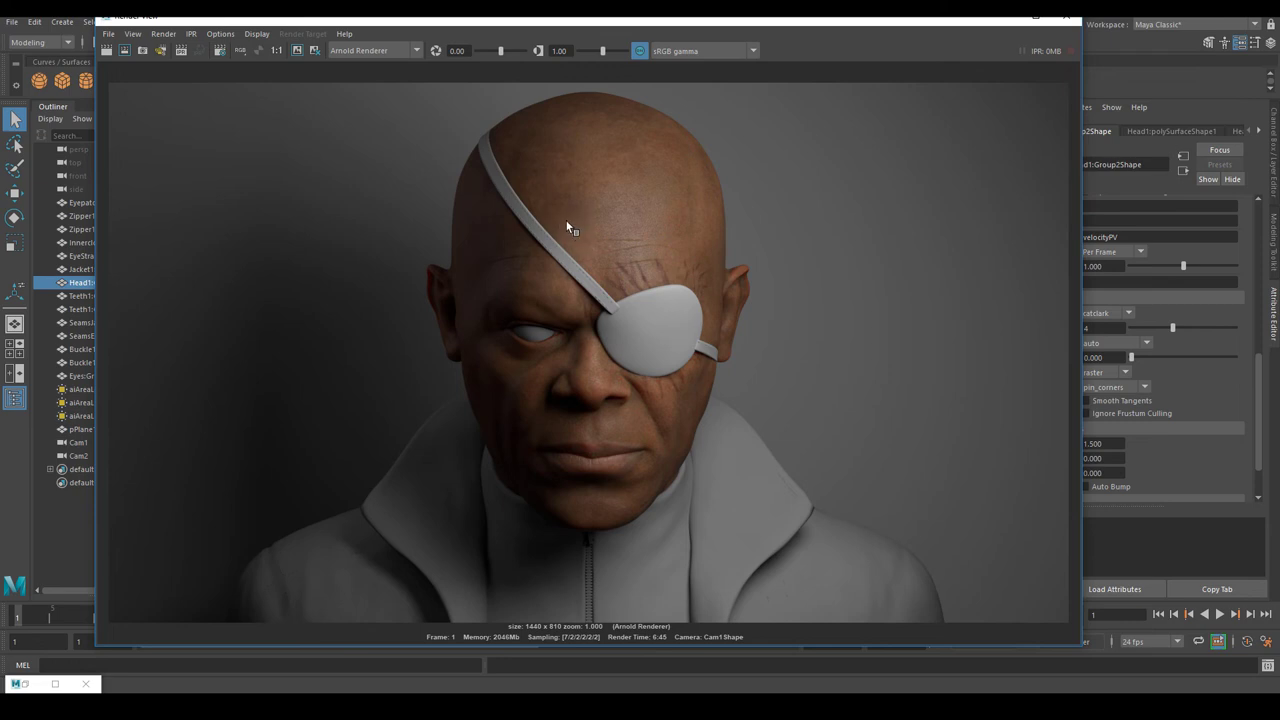
drag(566, 223, 659, 420)
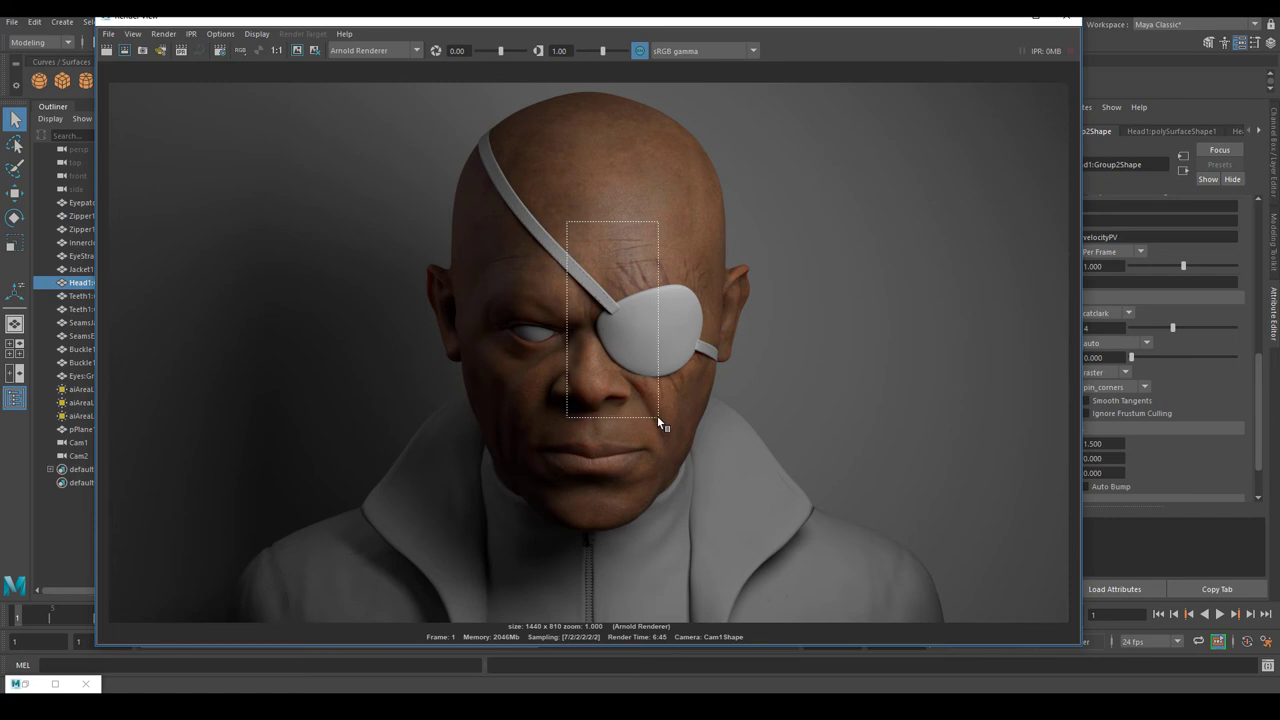
drag(563, 217, 671, 443)
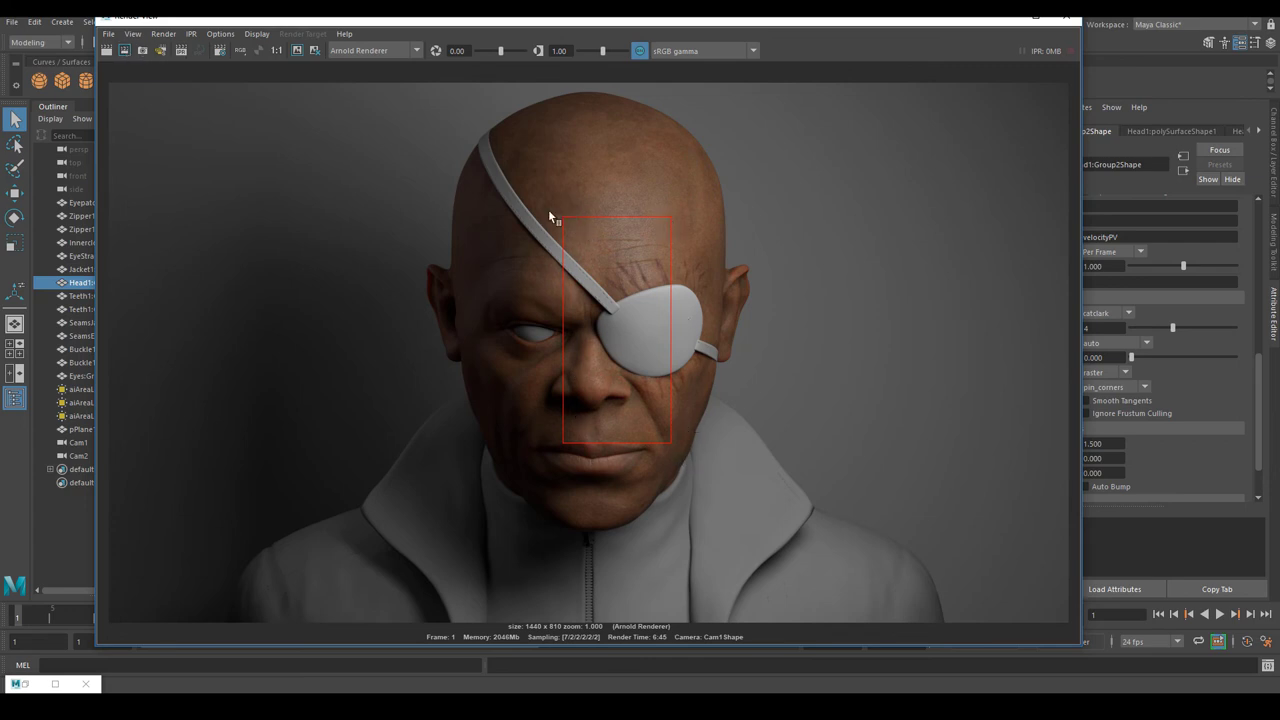
click(124, 51)
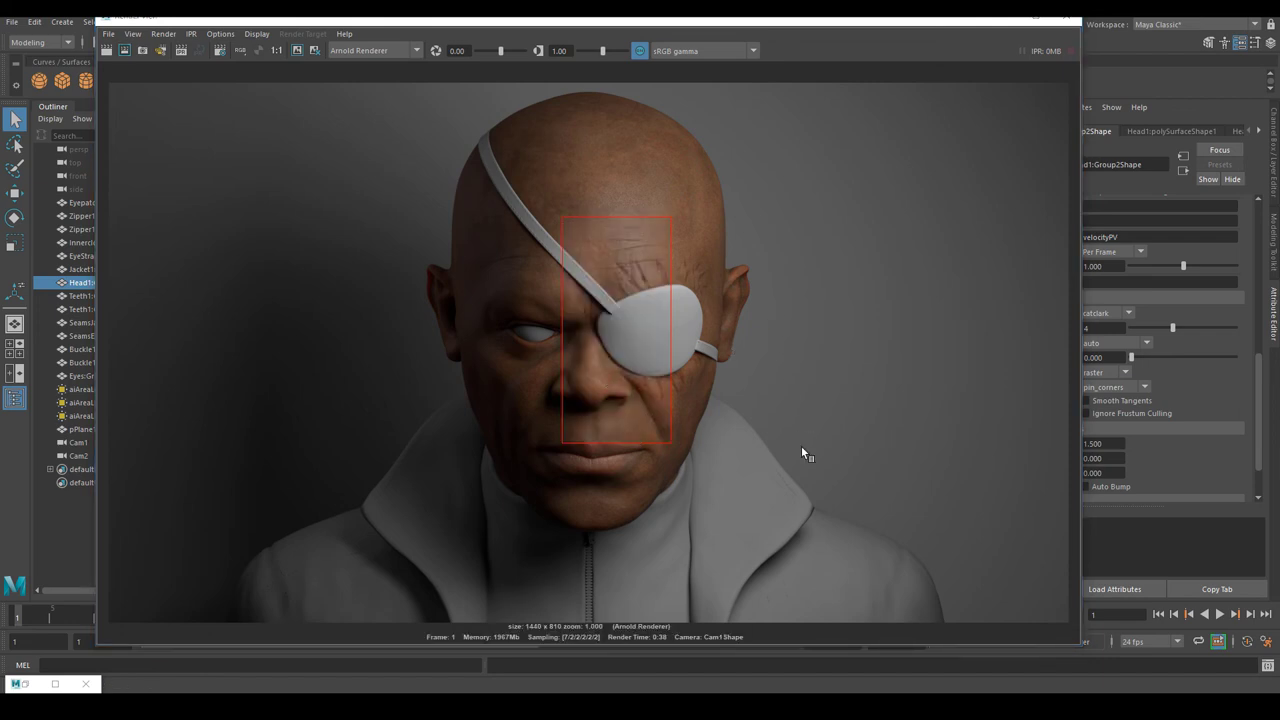
click(698, 362)
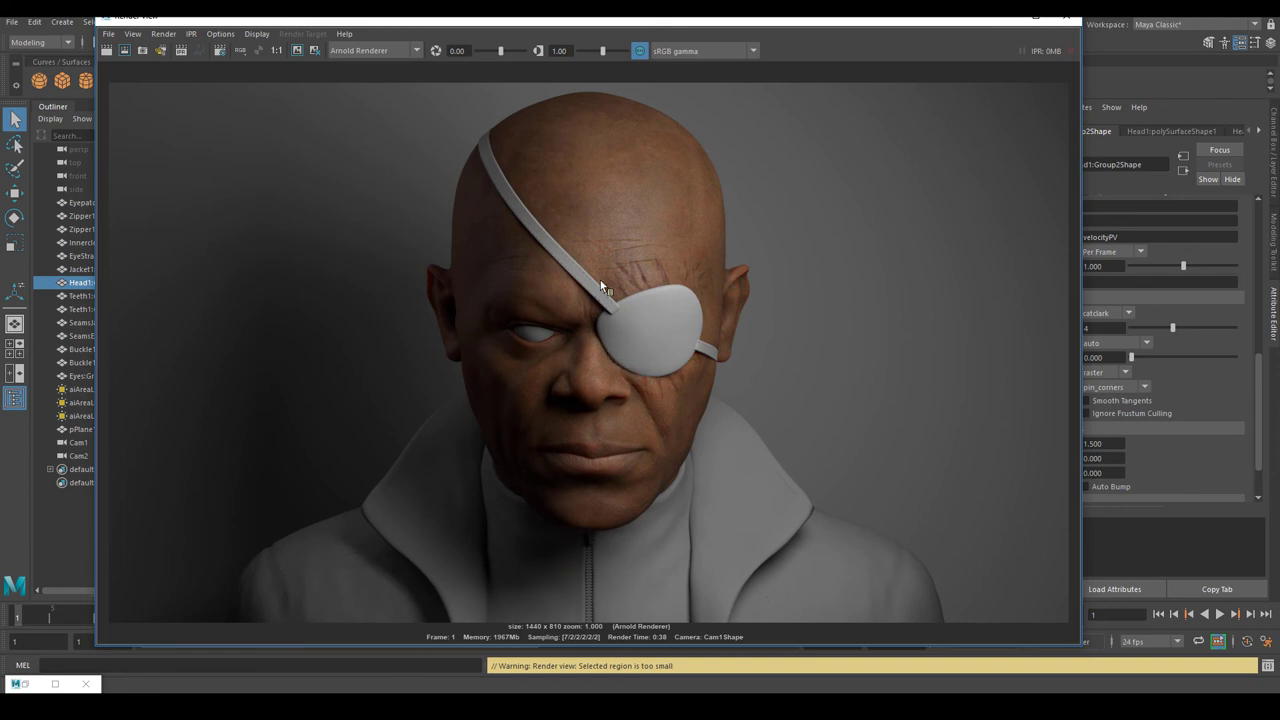
Keep the current image in the Render View and render a region covering the uncovered eye, cheek and jaw.
click(297, 51)
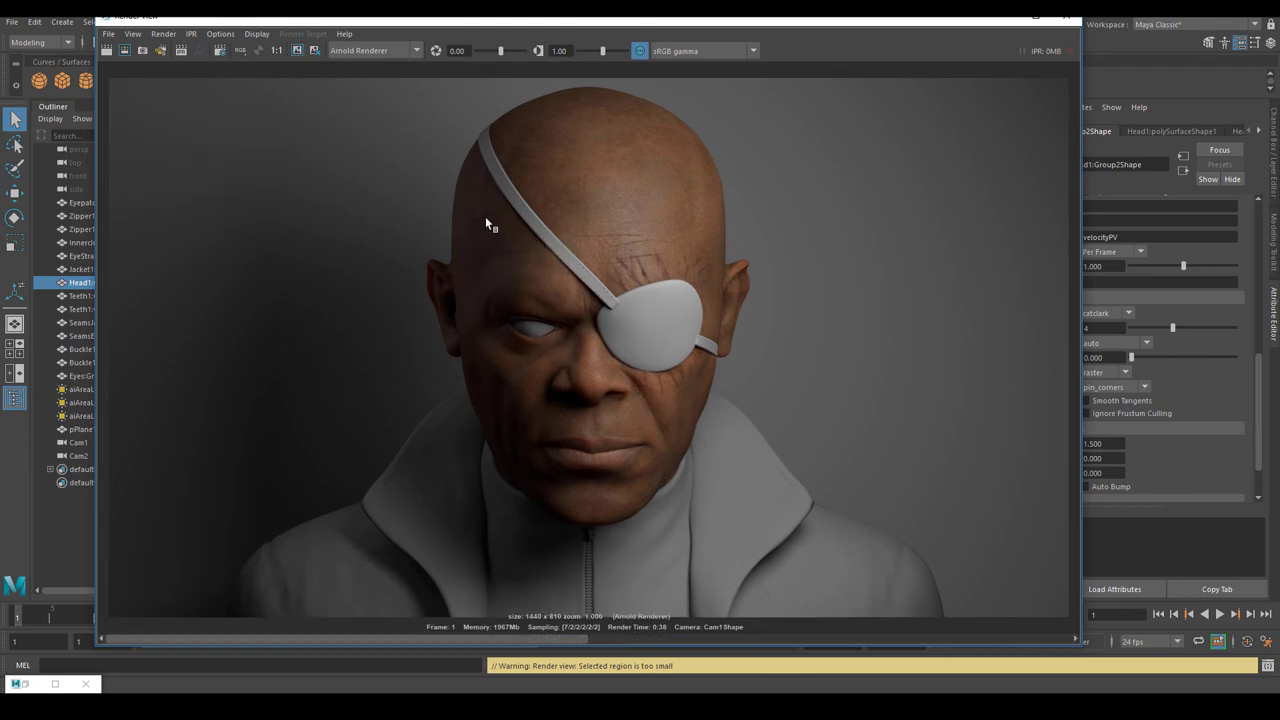
drag(486, 218, 583, 431)
drag(504, 262, 553, 455)
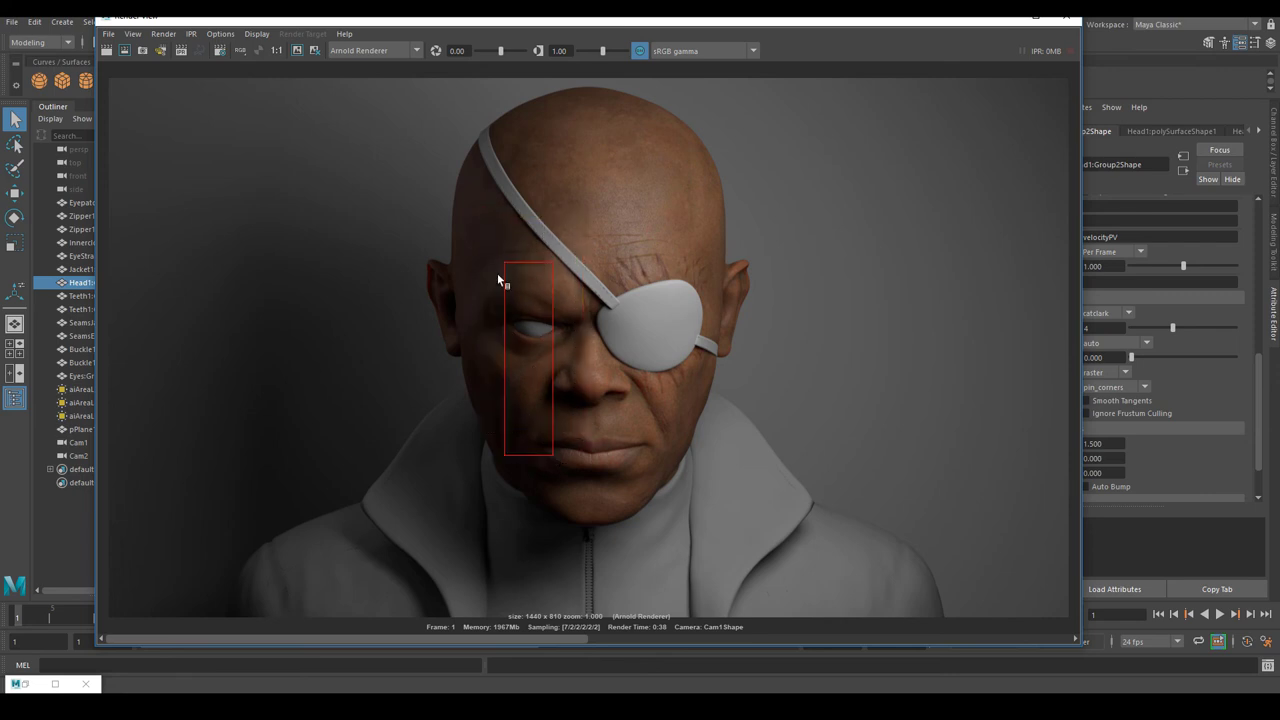
drag(482, 228, 578, 497)
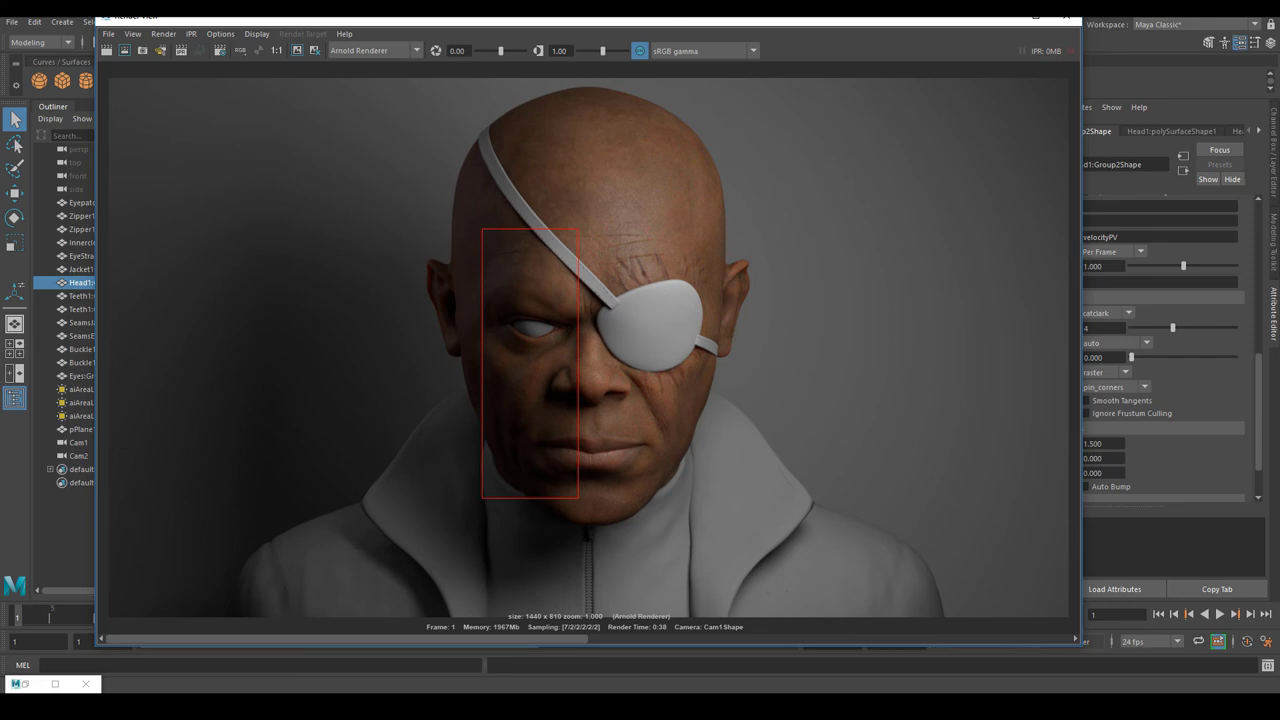
click(125, 51)
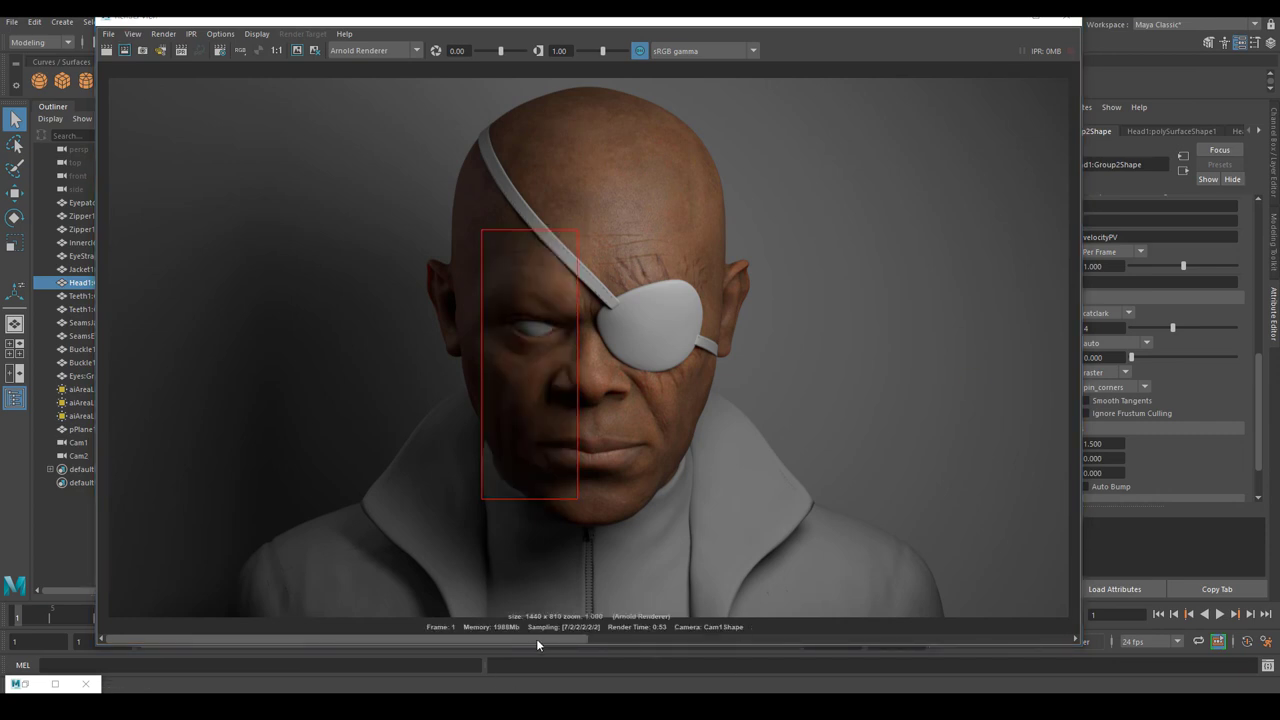
Compare the kept image with the new region render close up around the uncovered eye, and minimise the Render View.
drag(536, 639, 1087, 639)
mouse_move(275, 646)
mouse_down()
mouse_move(1064, 643)
mouse_move(275, 637)
mouse_up()
scroll(530, 340, up, 5)
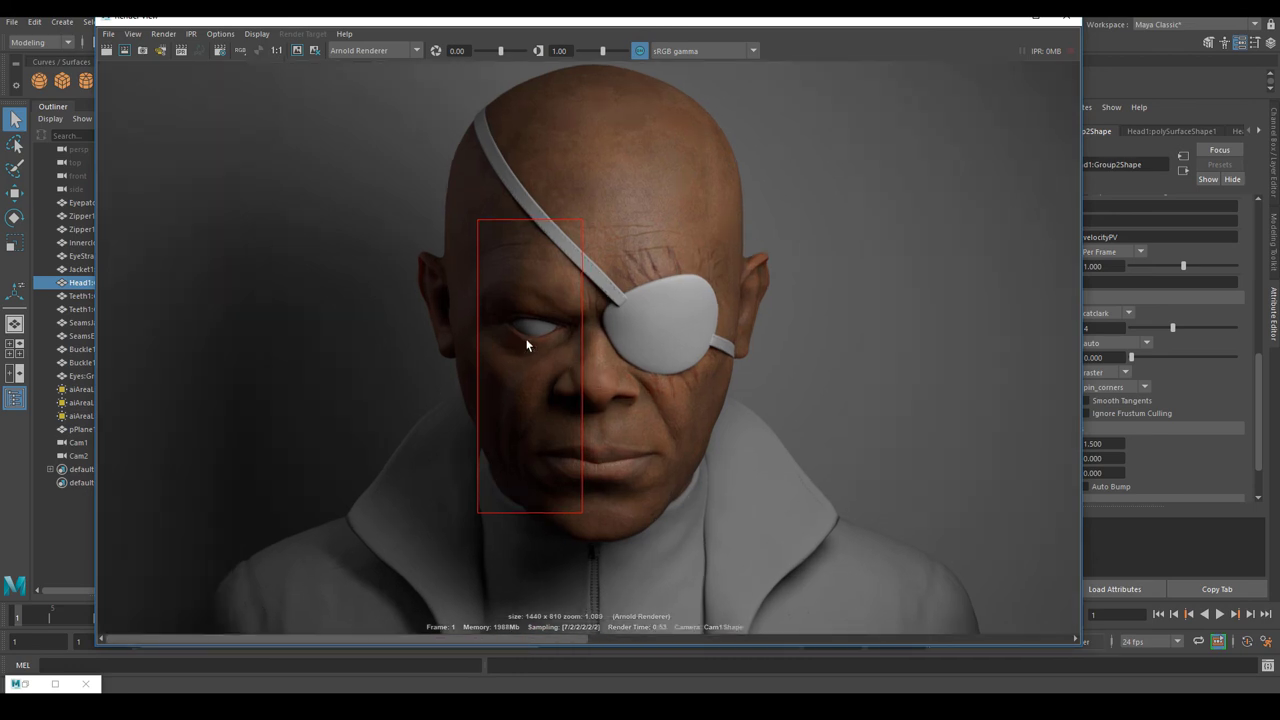
scroll(505, 400, up, 2)
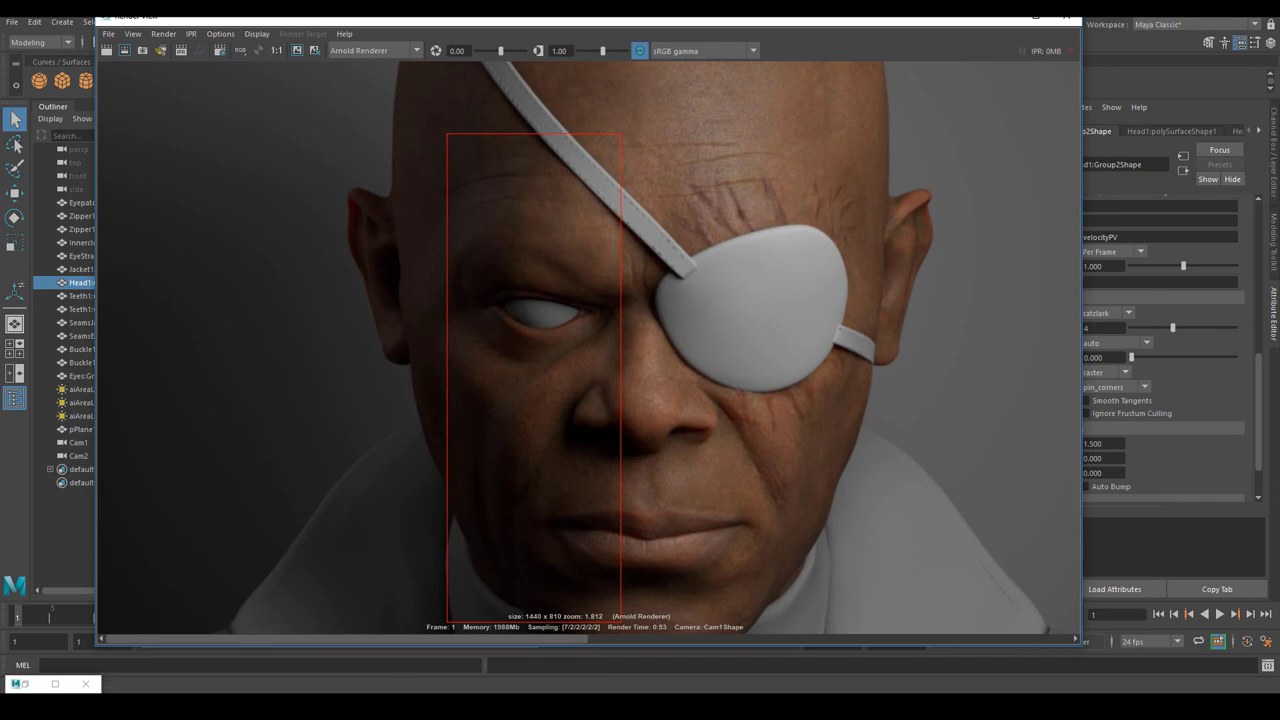
drag(366, 638, 939, 659)
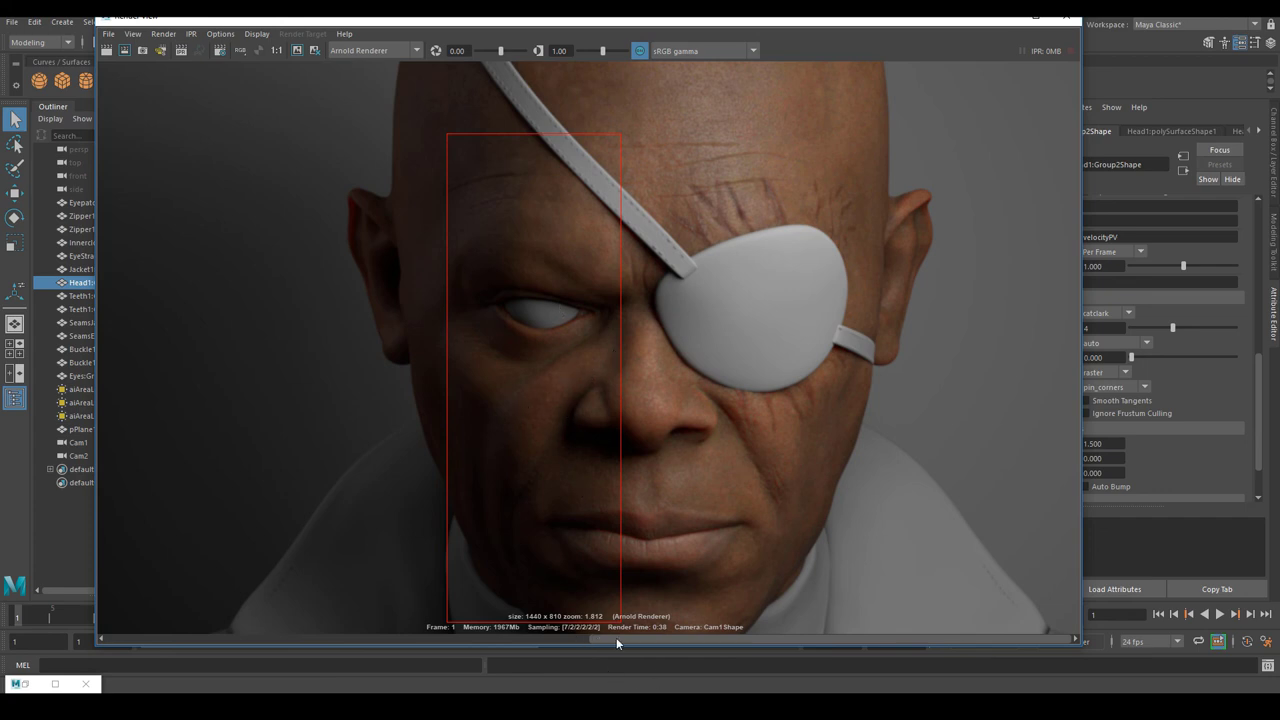
drag(616, 639, 107, 617)
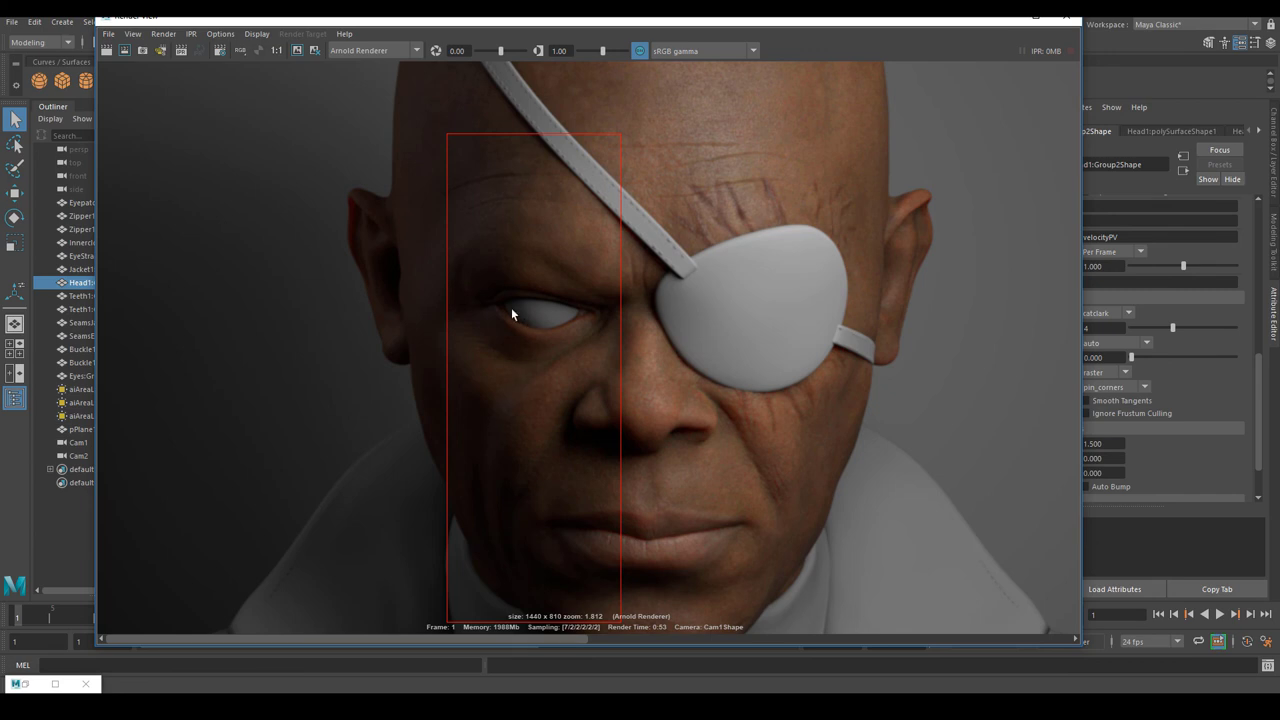
scroll(571, 366, down, 2)
drag(781, 334, 800, 356)
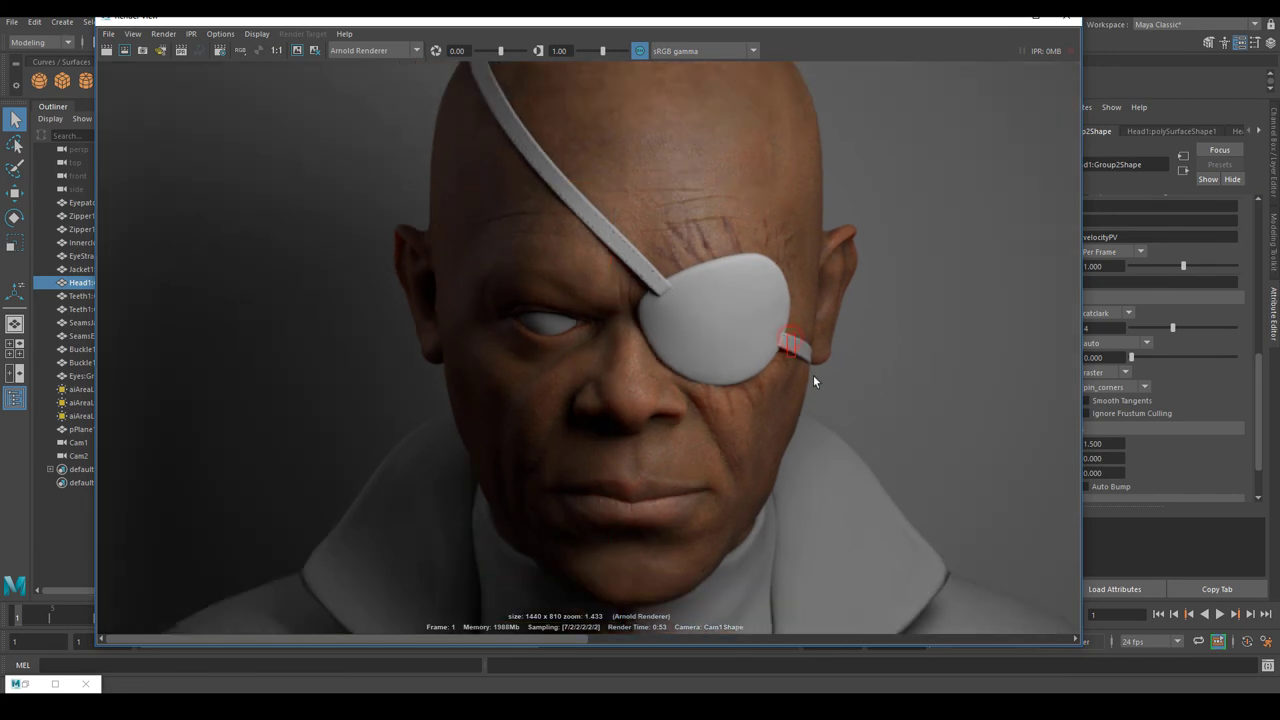
click(1006, 18)
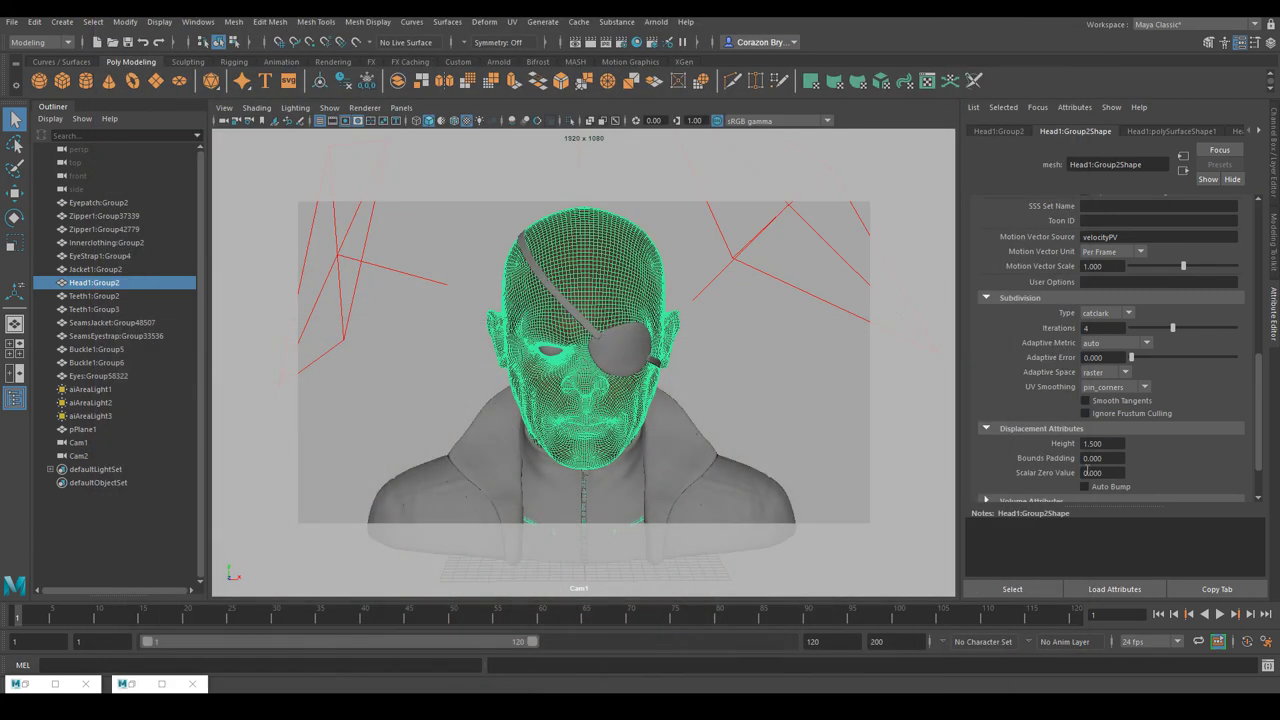
Open the Height value in the head's displacement attributes for editing.
drag(1120, 444, 1044, 452)
click(1110, 443)
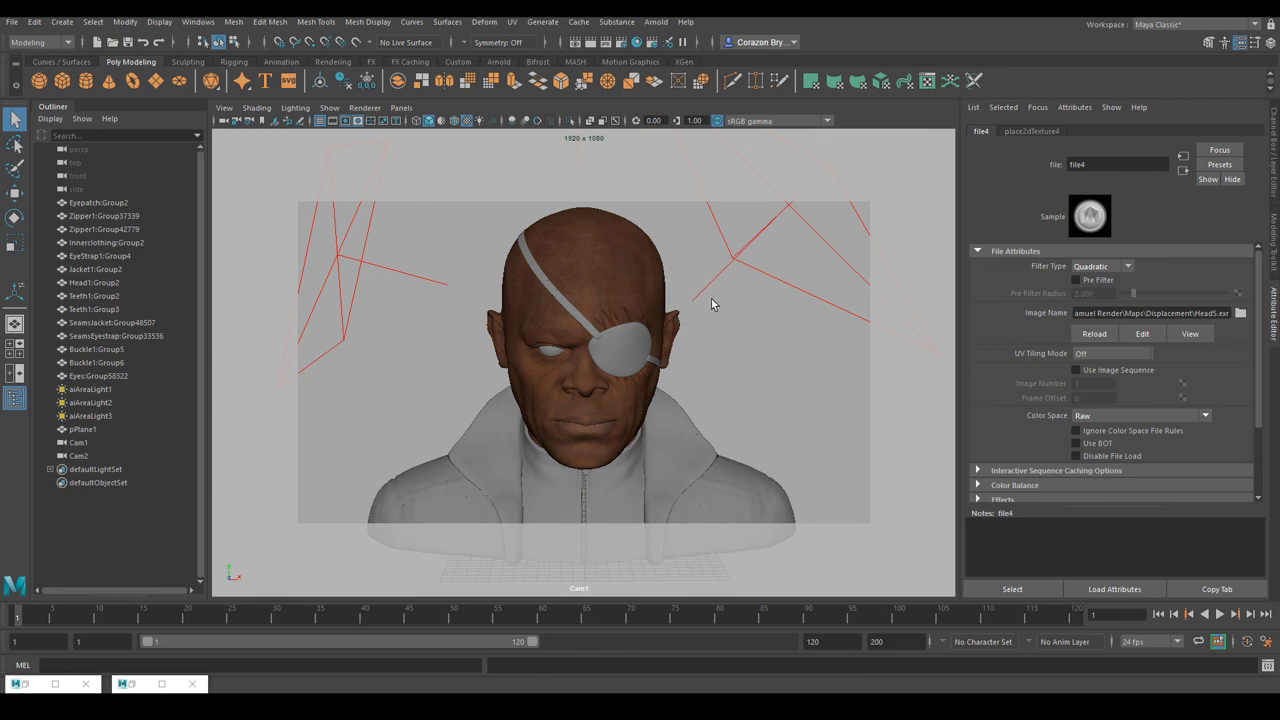
Open the Arnold RenderView.
click(656, 22)
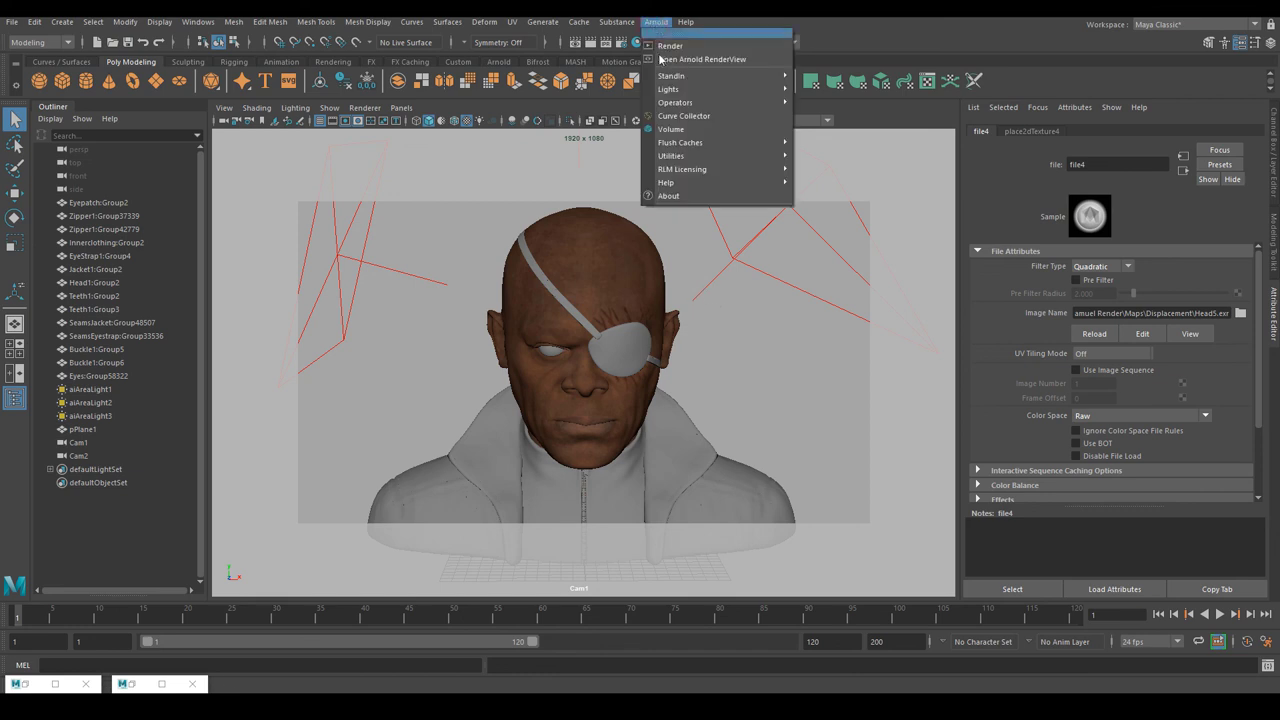
click(843, 22)
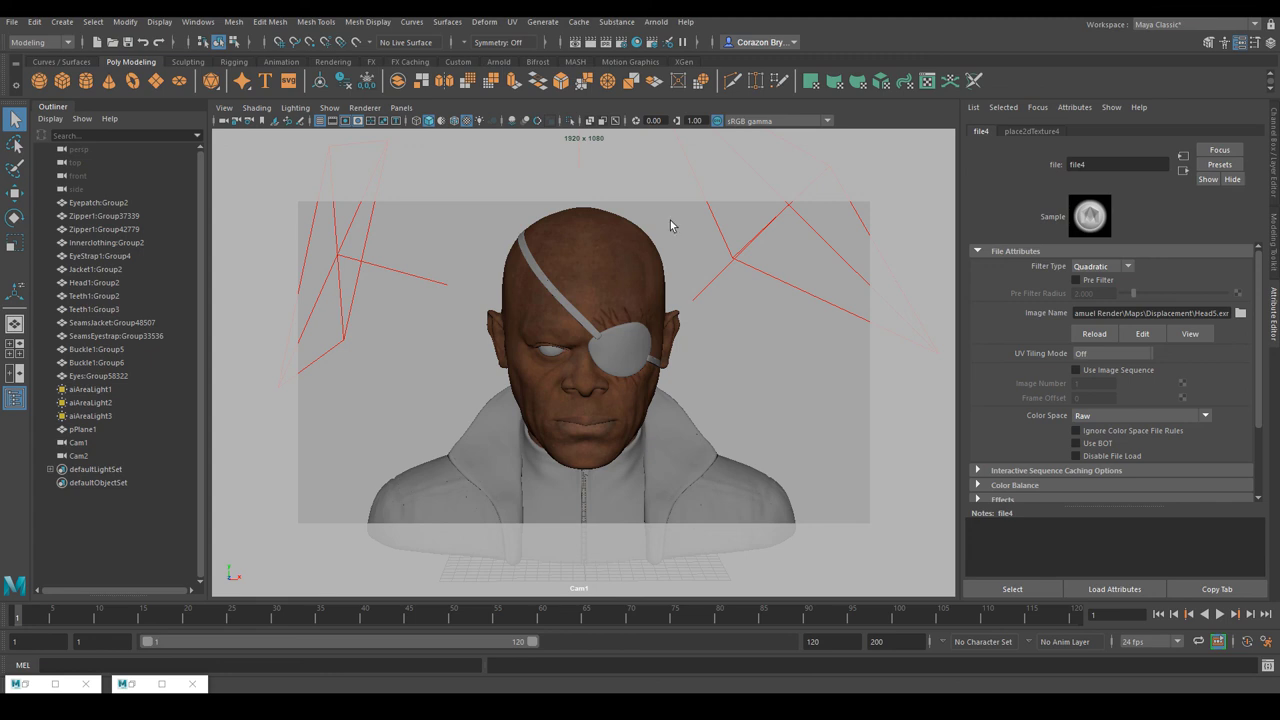
click(656, 21)
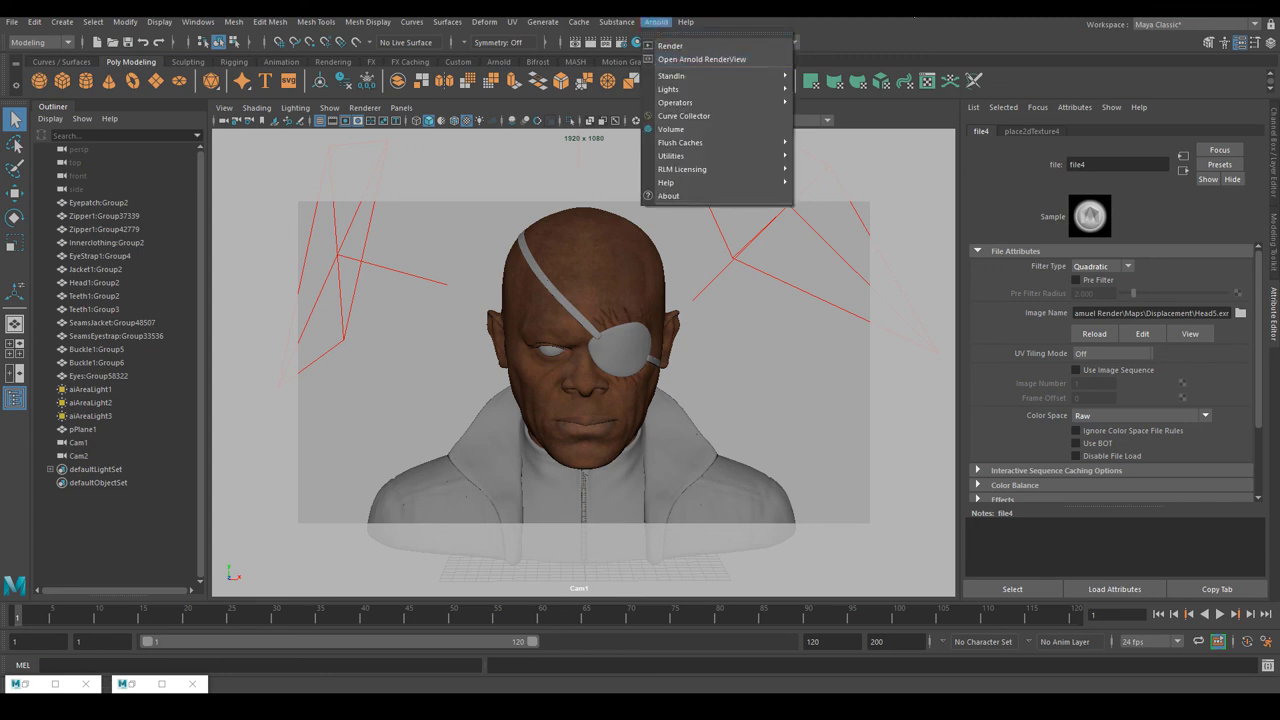
click(701, 59)
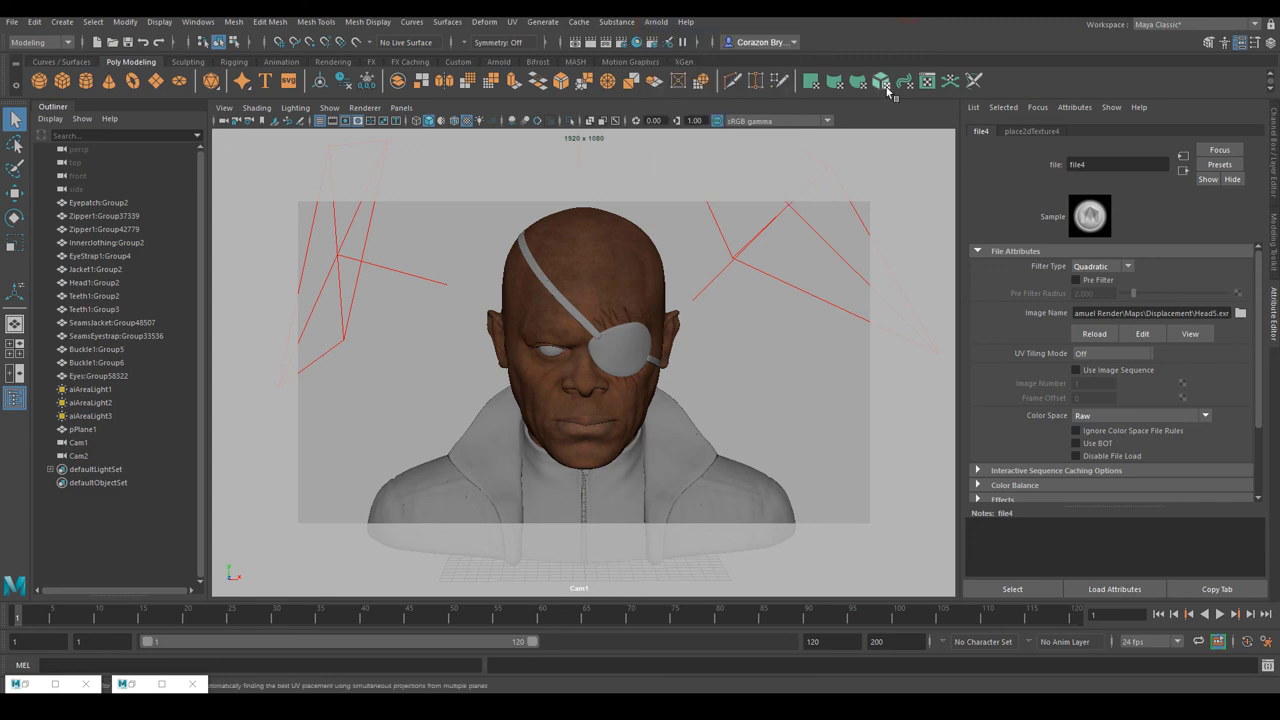
Clear the selection and bring back Maya's Render View to look at the face render.
click(753, 343)
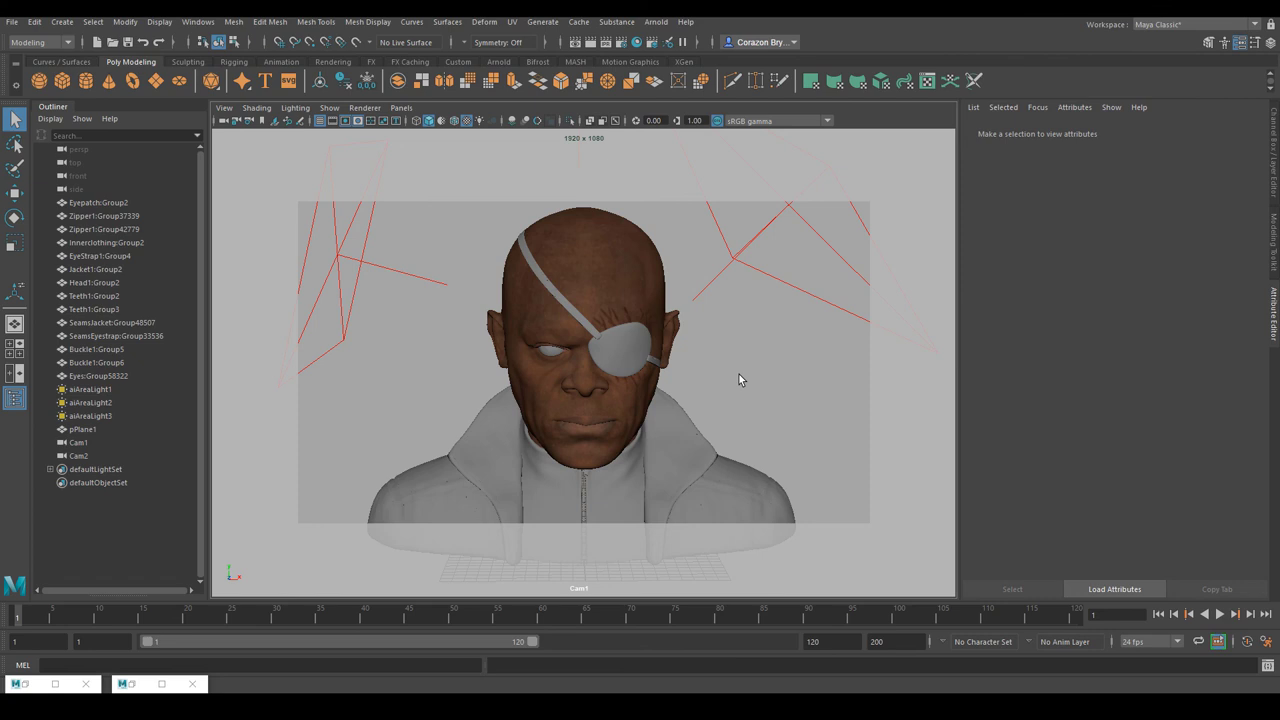
click(664, 396)
click(808, 380)
click(658, 366)
click(767, 322)
click(576, 42)
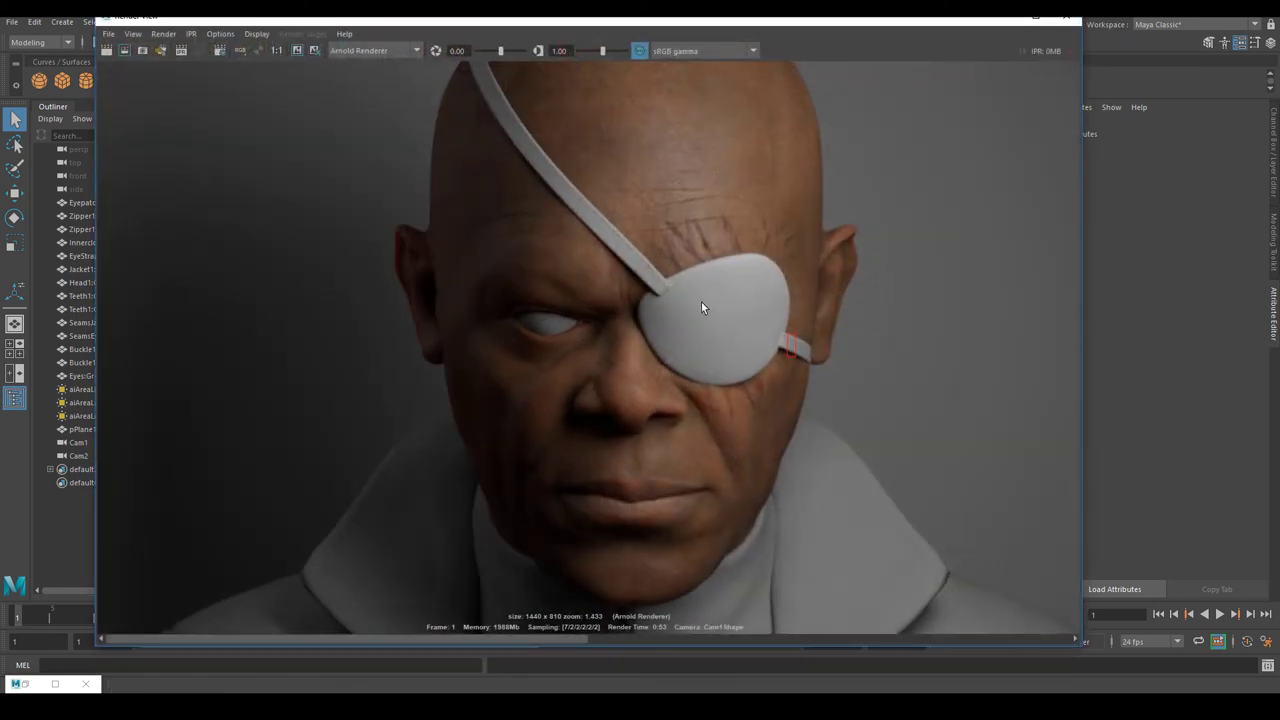